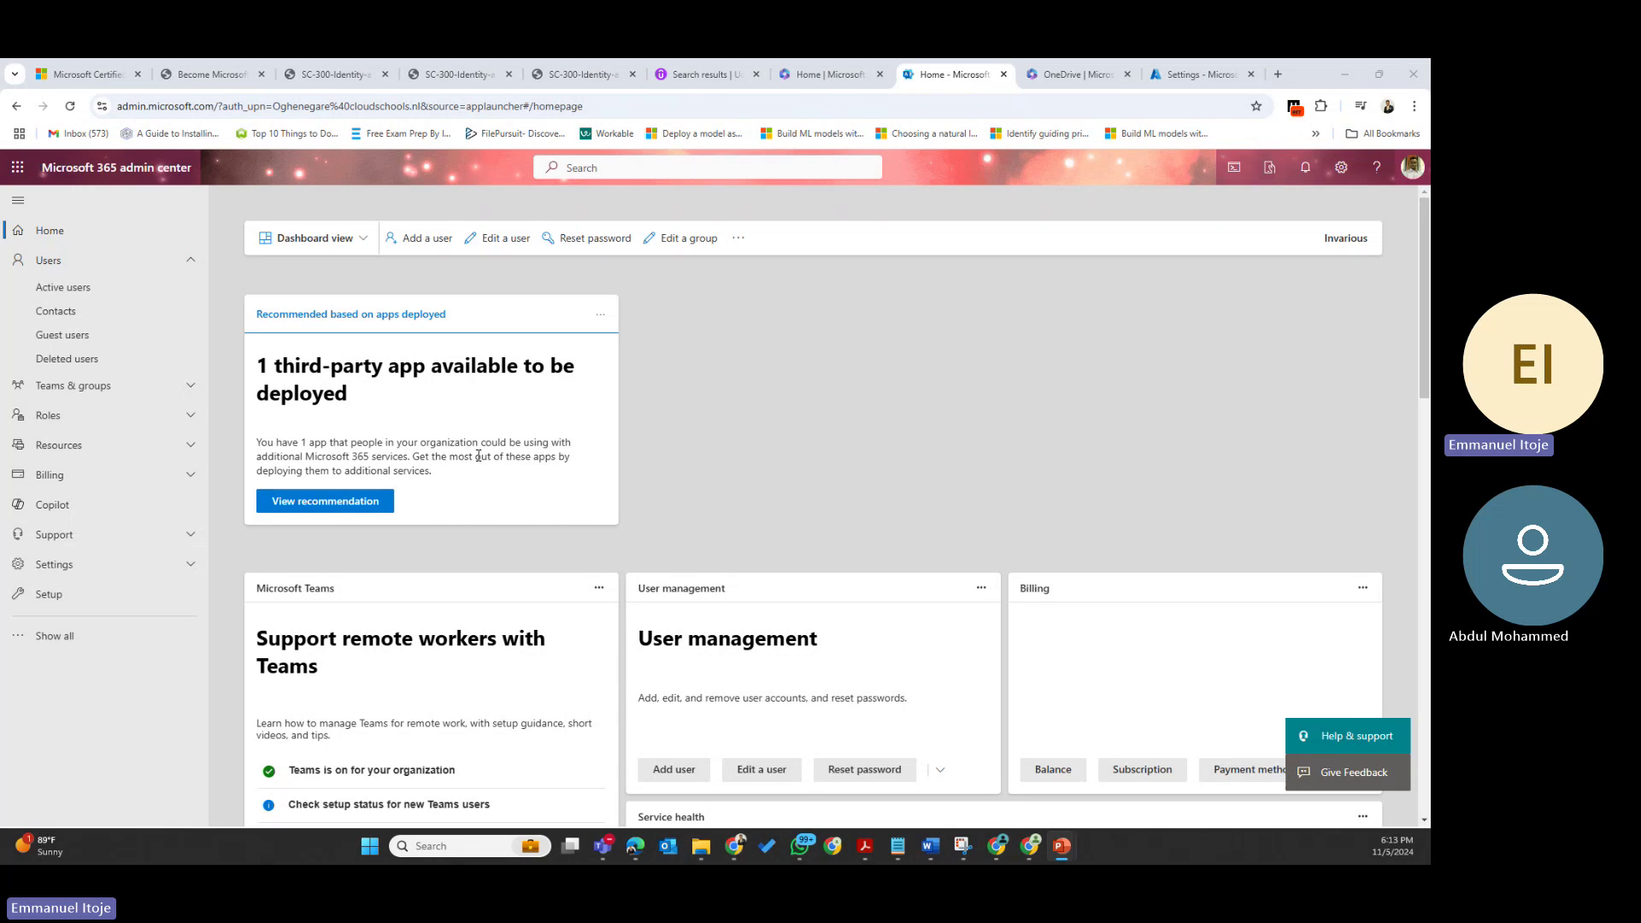
Open the Security admin center from Microsoft 365 and go to Attack simulation training under Email & collaboration
{"action": "left_click", "coordinate": [68, 637]}
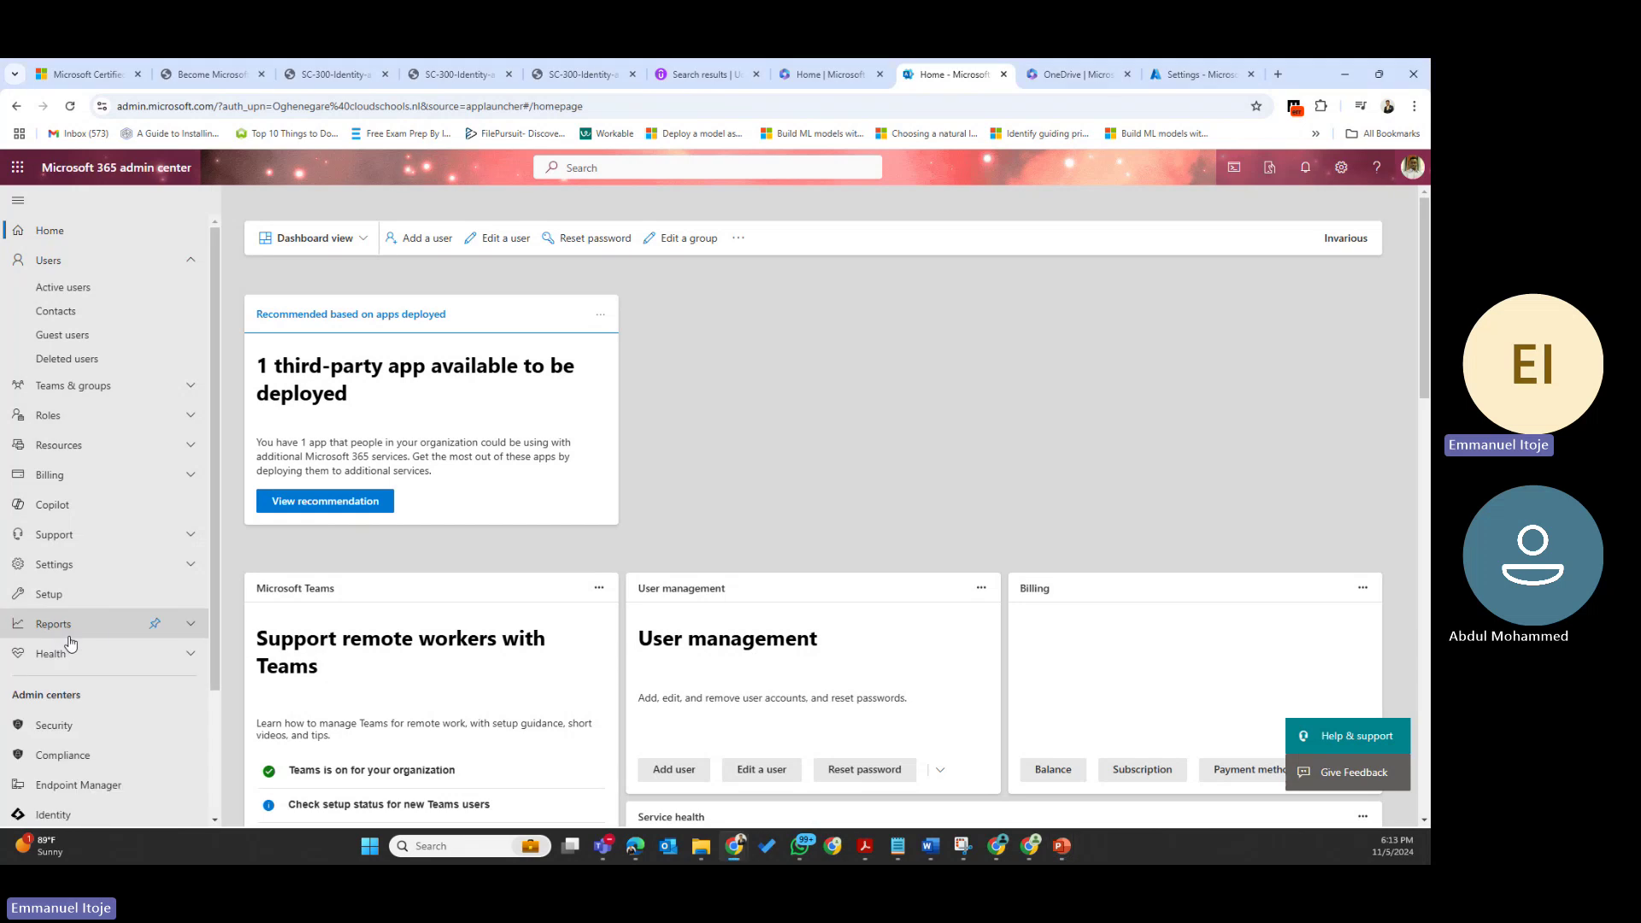
{"action": "left_click", "coordinate": [77, 729]}
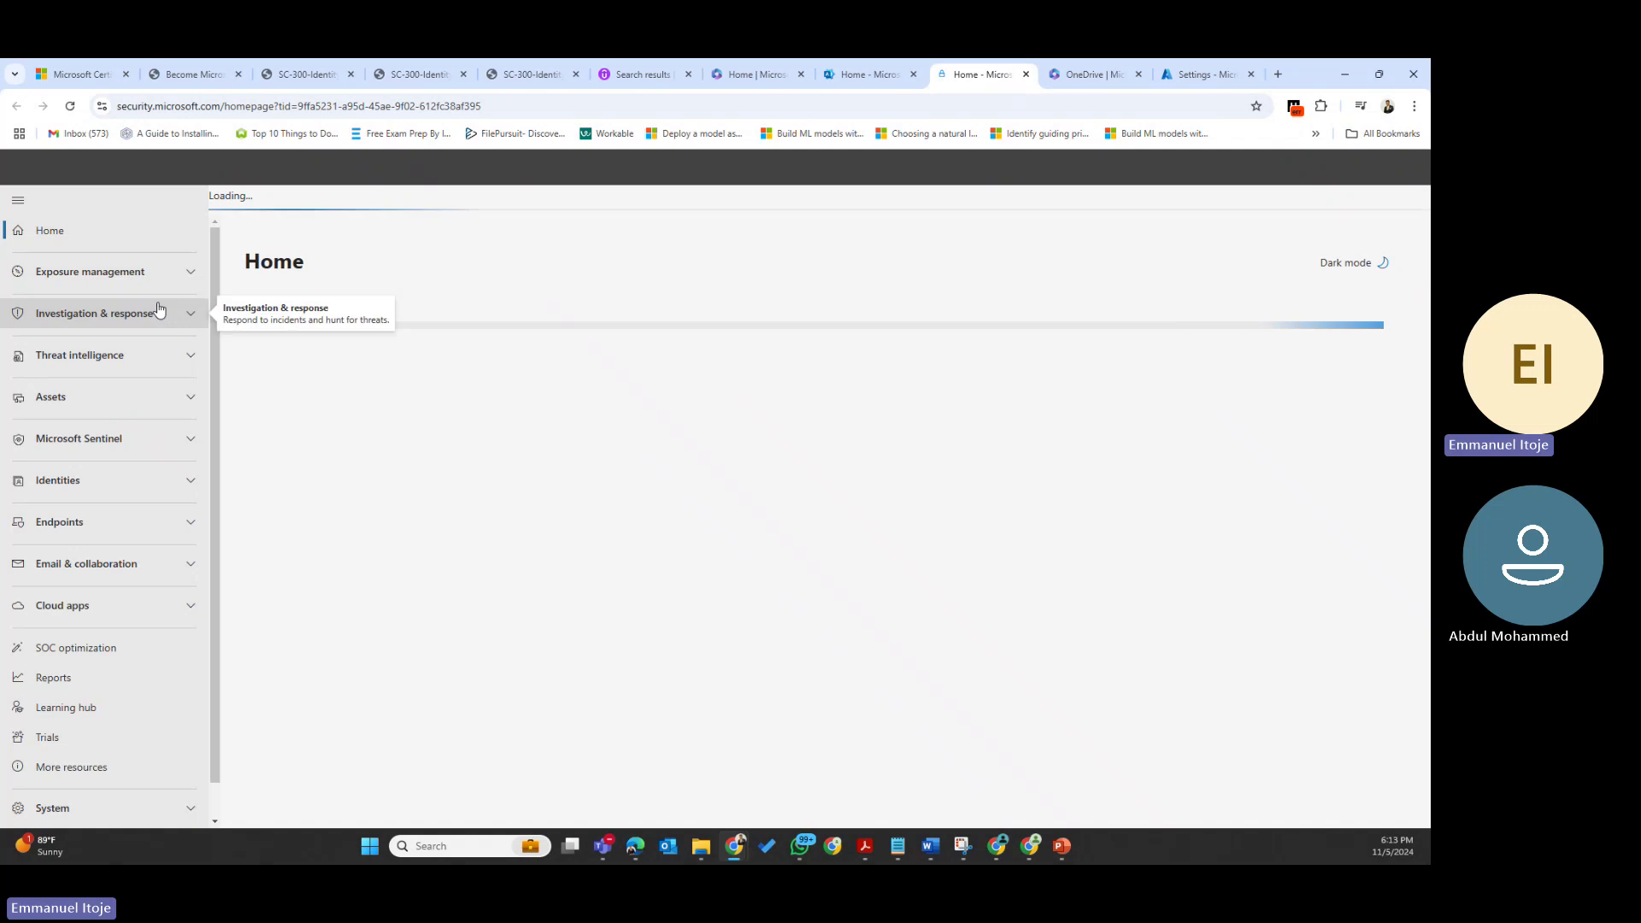
{"action": "left_click", "coordinate": [78, 569]}
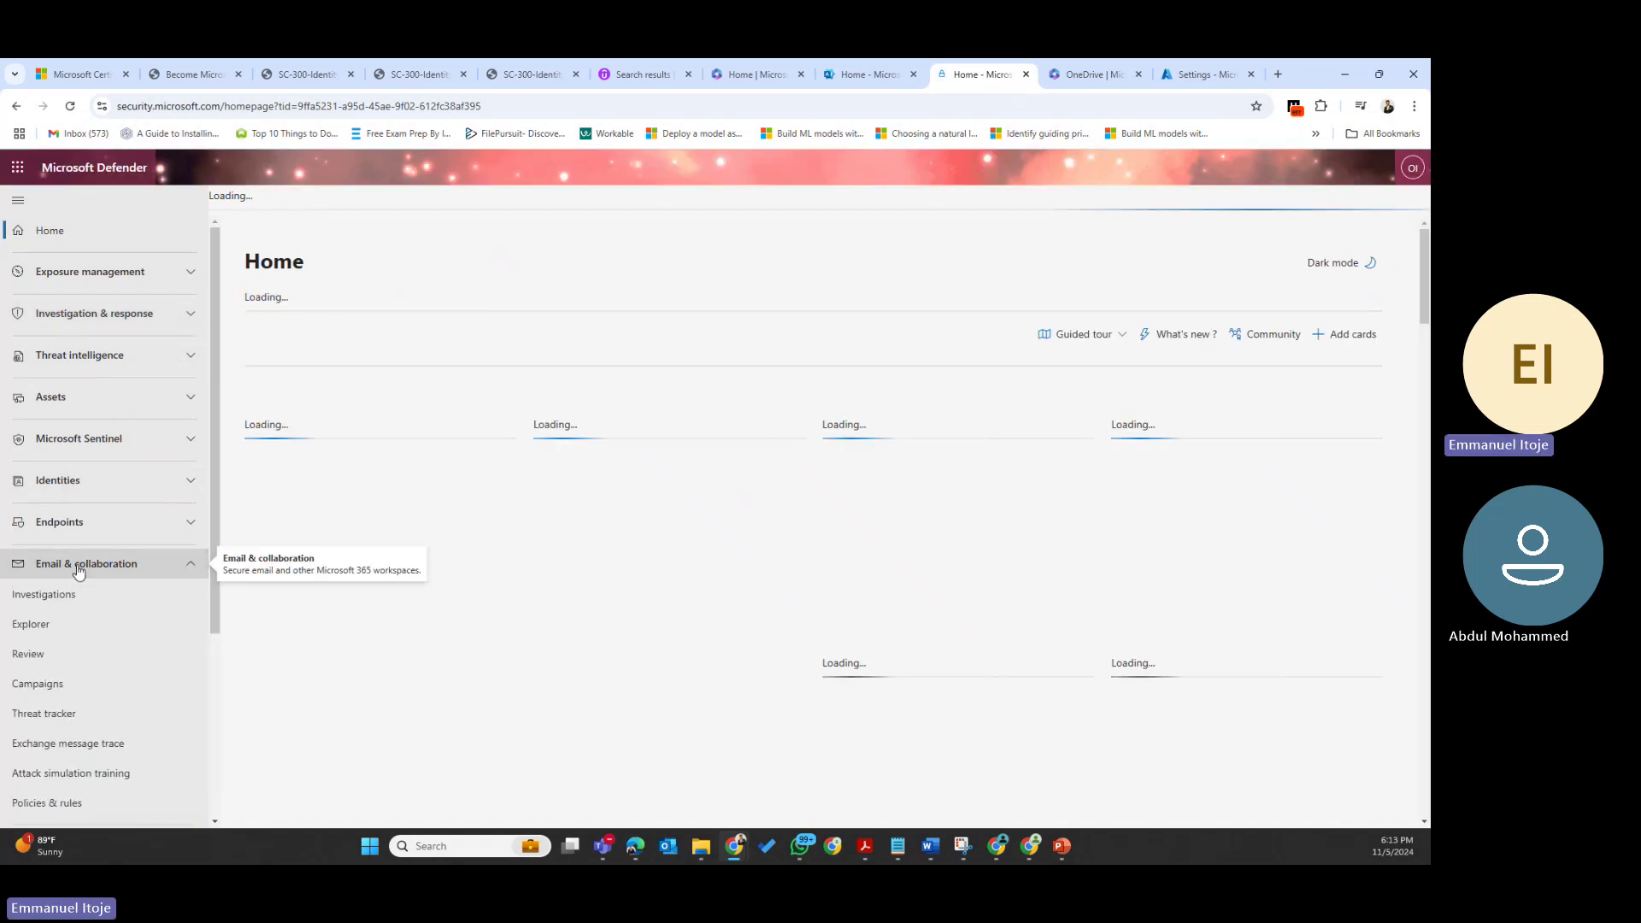
{"action": "left_click", "coordinate": [53, 774]}
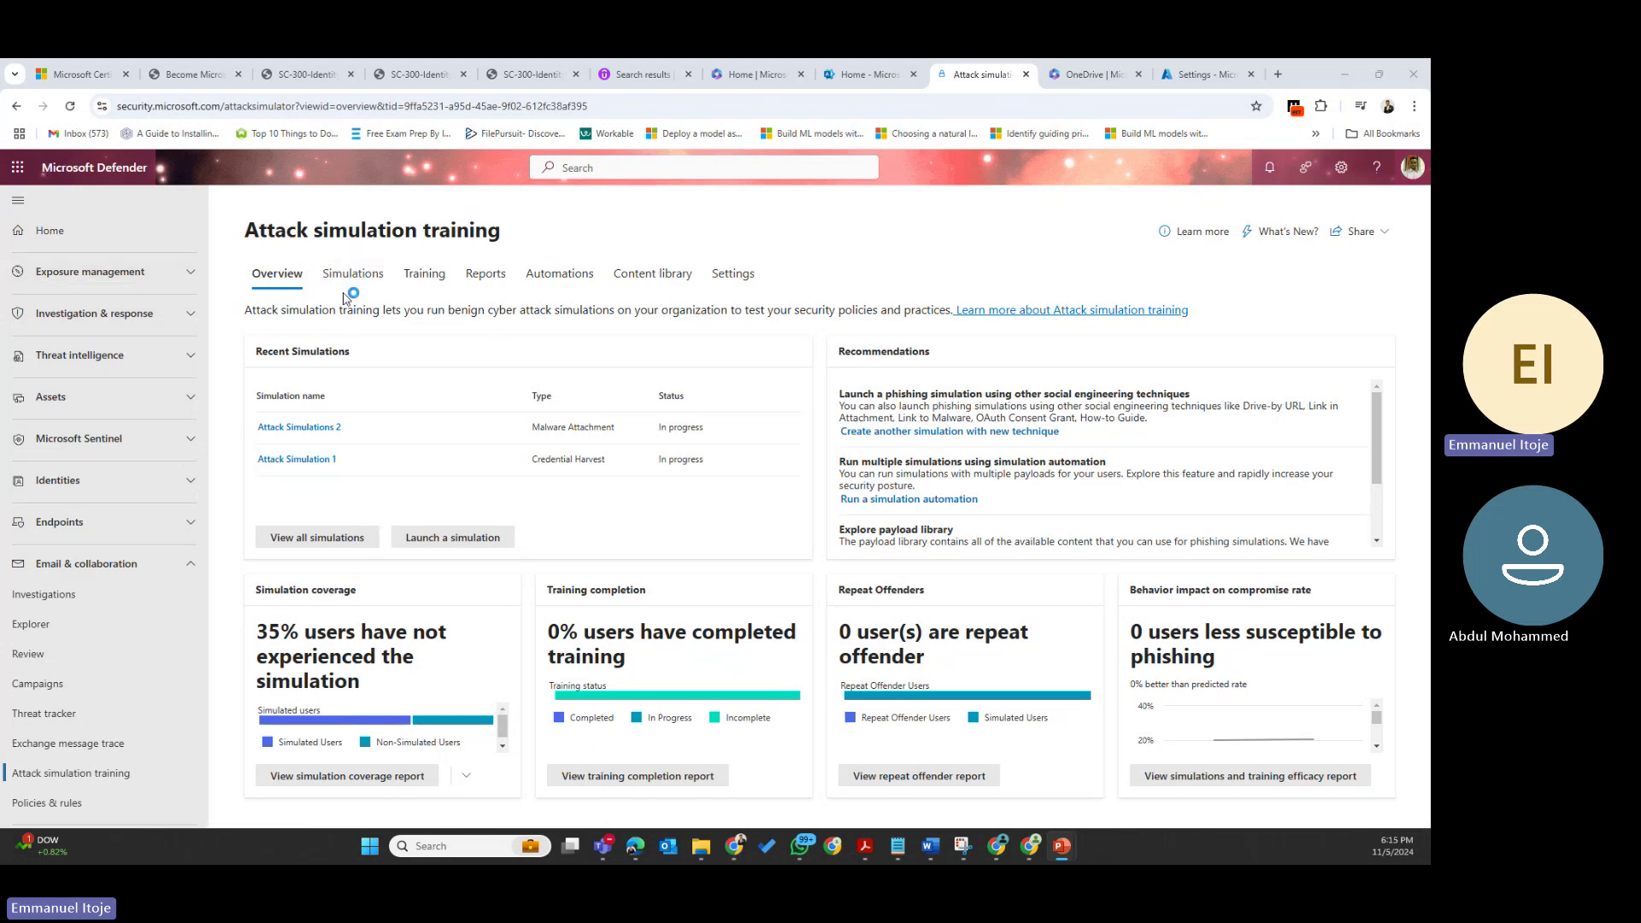
View the simulation automations in Attack simulation training and return to the overview
{"action": "left_click", "coordinate": [553, 275]}
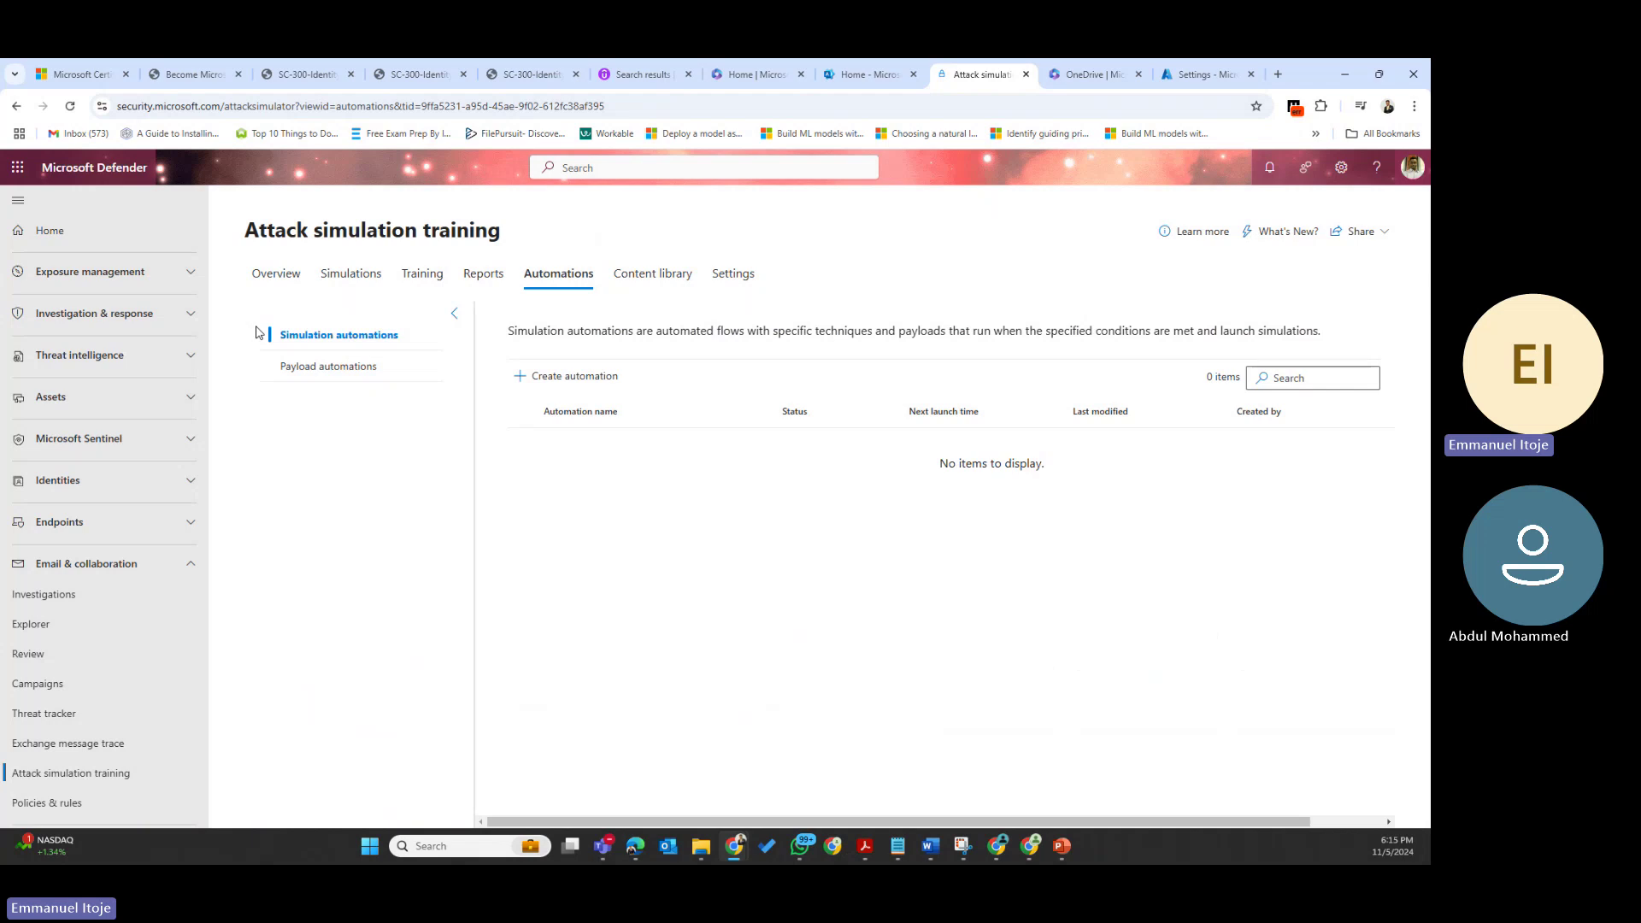
{"action": "left_click", "coordinate": [271, 275]}
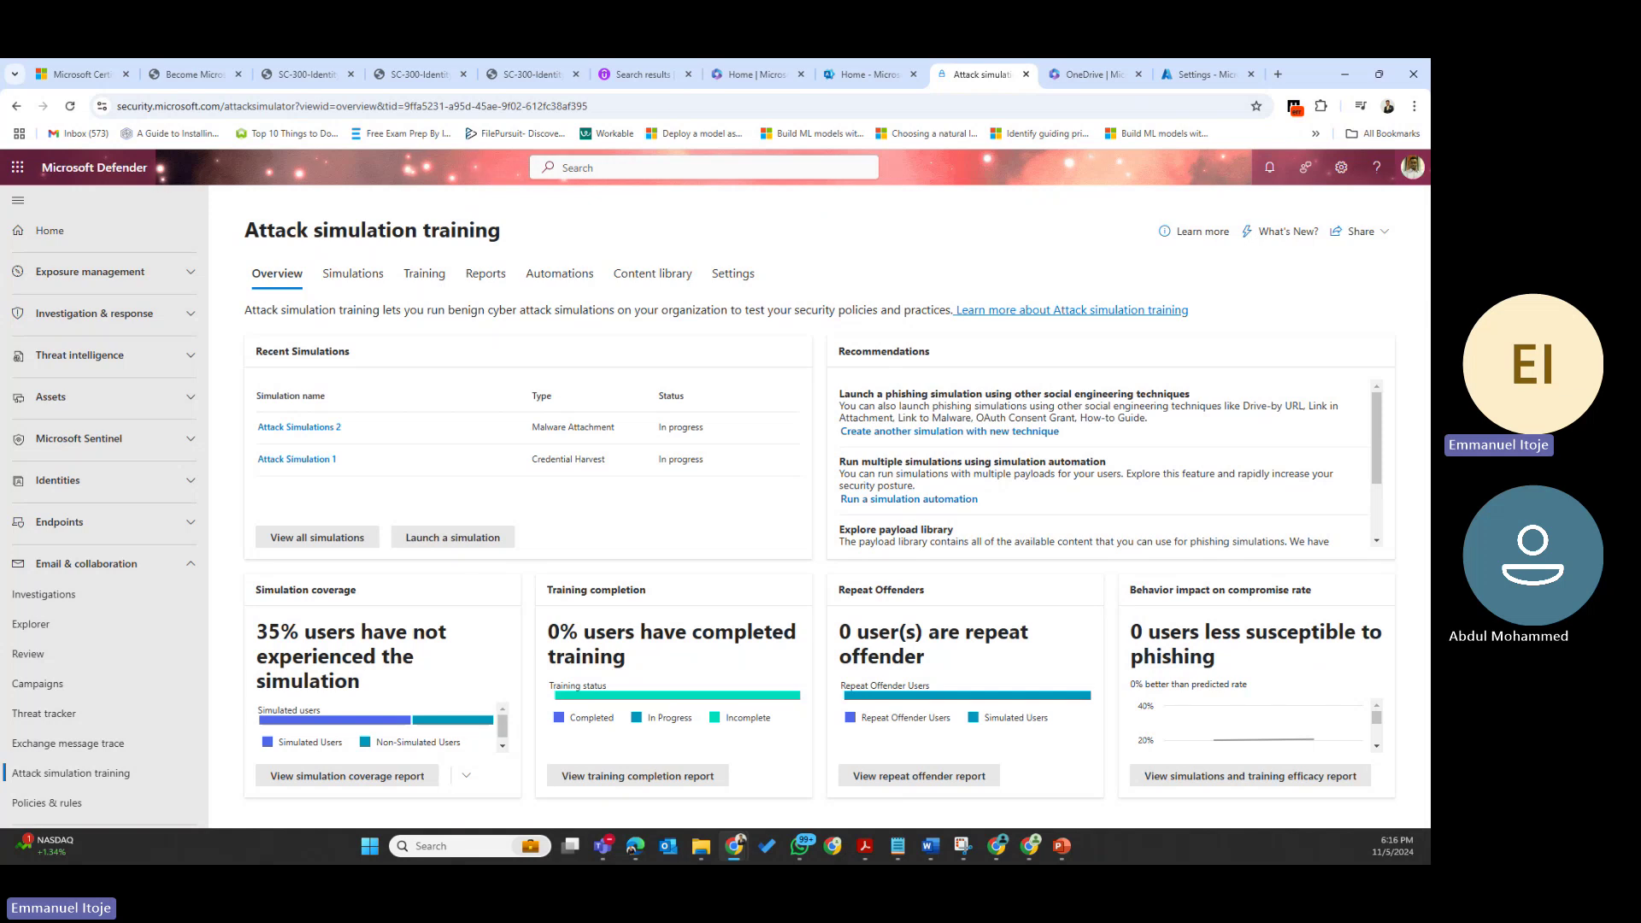
{"action": "key", "text": "alt+Tab"}
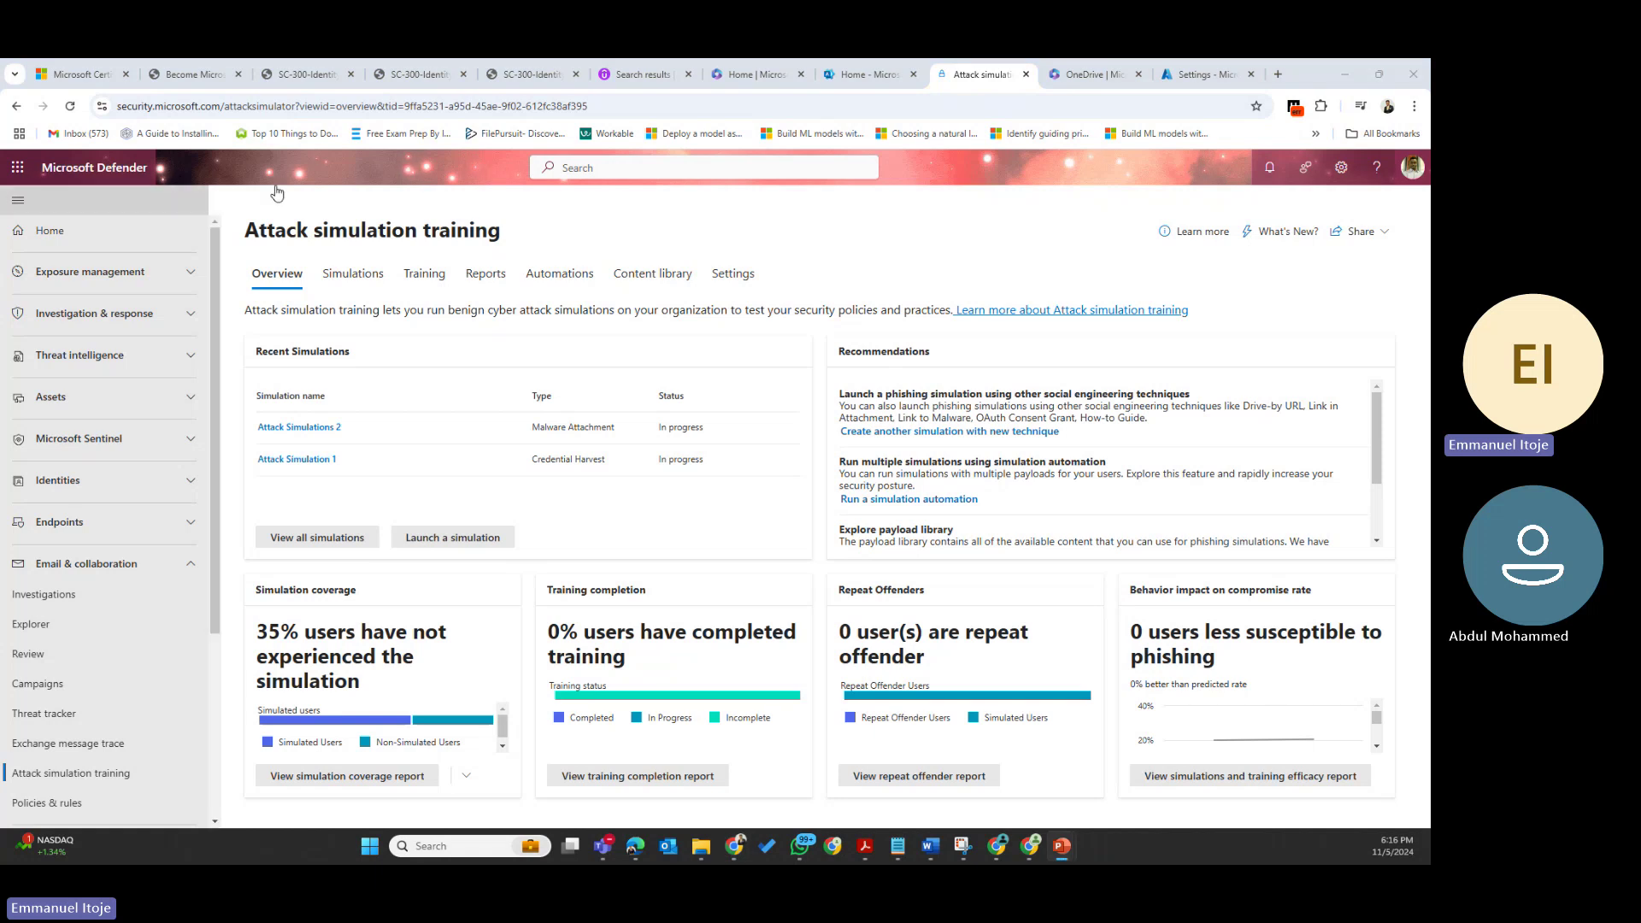
{"action": "left_click", "coordinate": [355, 276]}
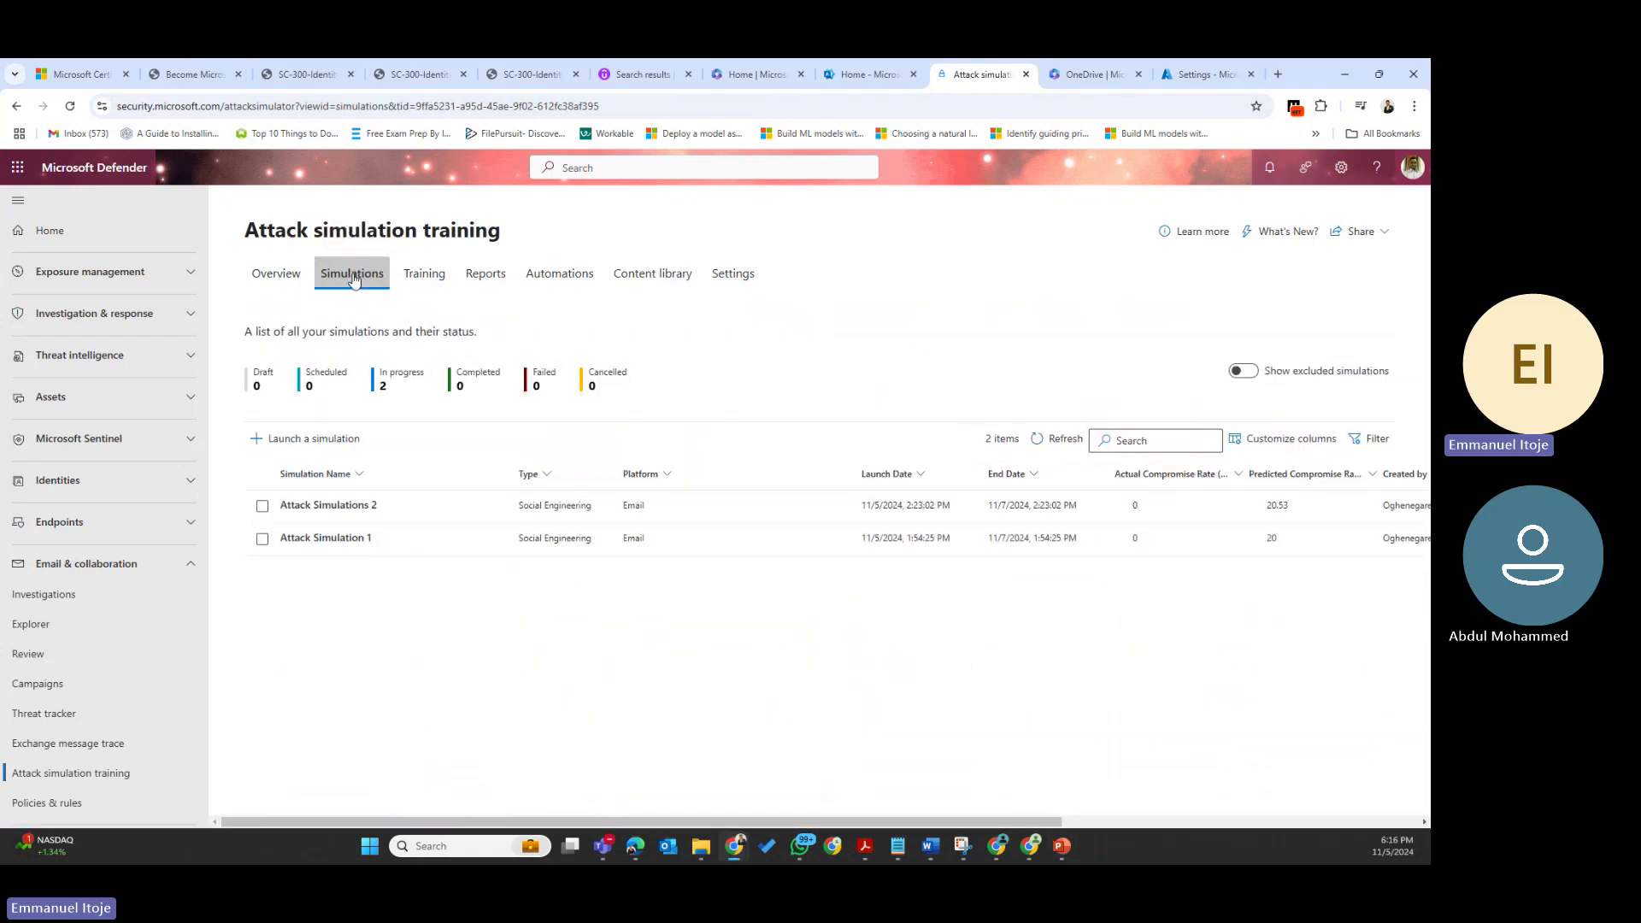
{"action": "left_click", "coordinate": [289, 441]}
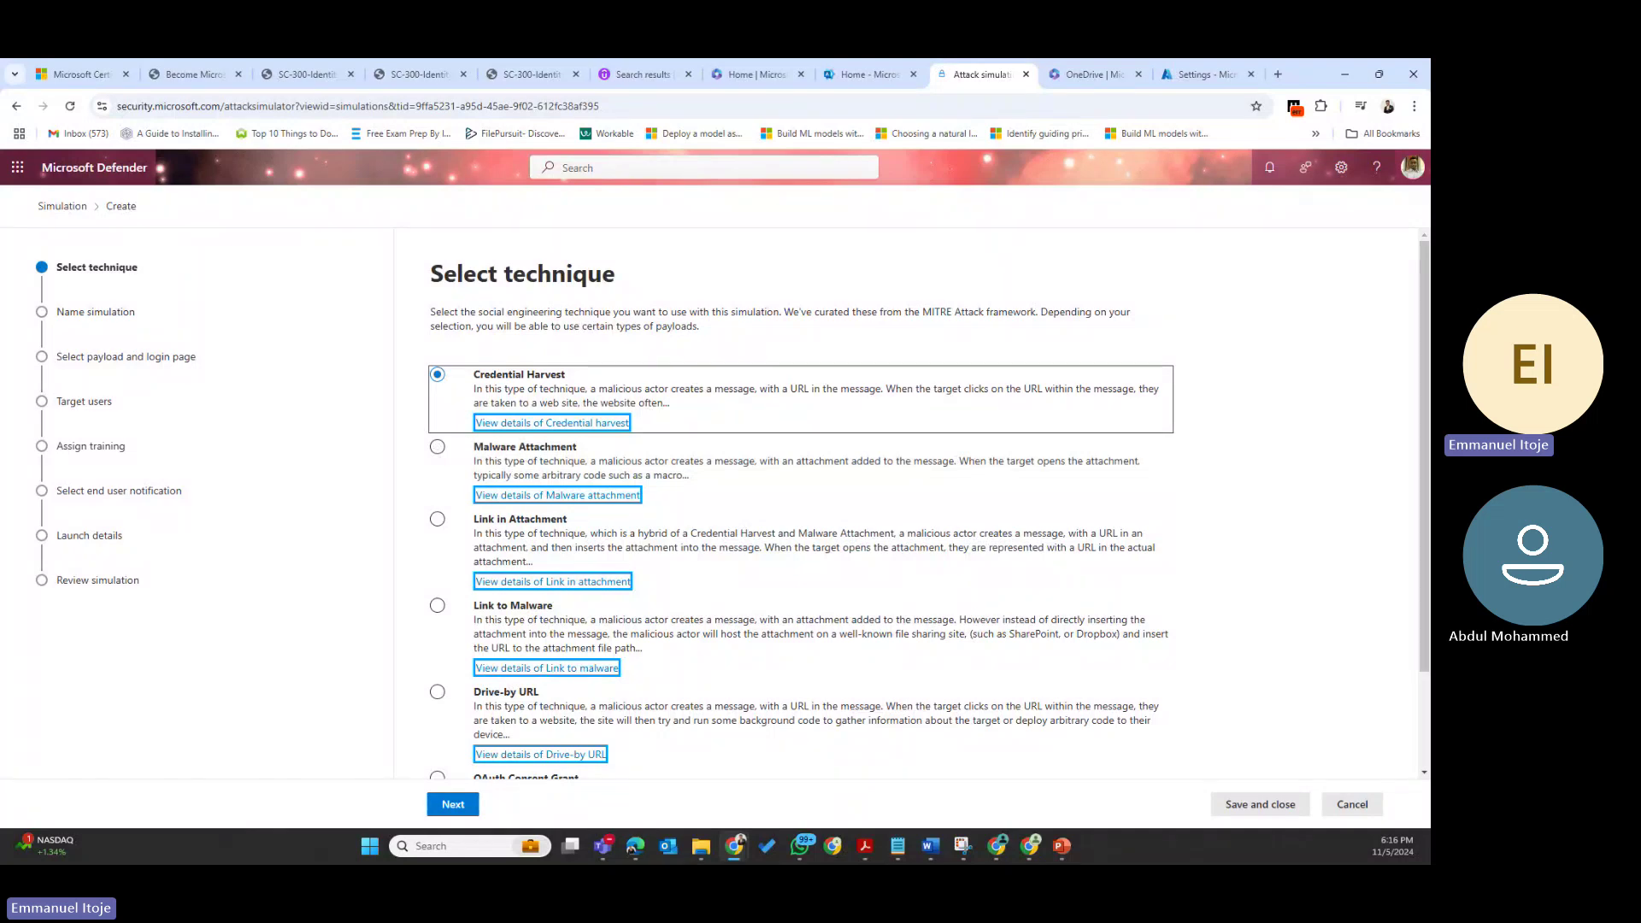
{"action": "key", "text": "alt+Tab"}
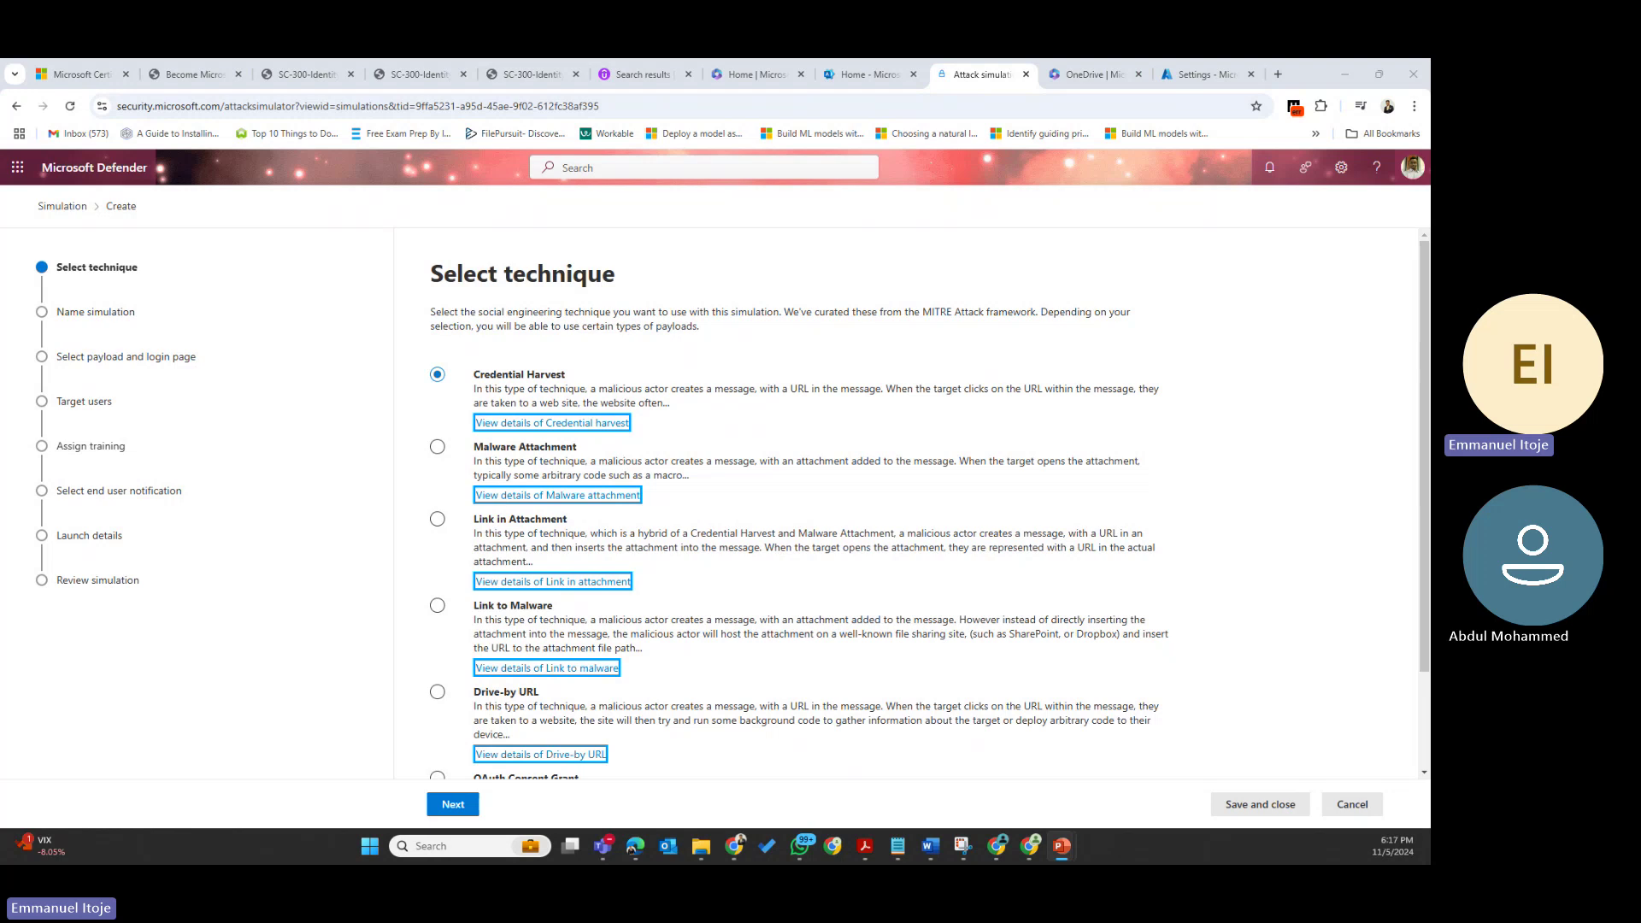
{"action": "left_click", "coordinate": [54, 206]}
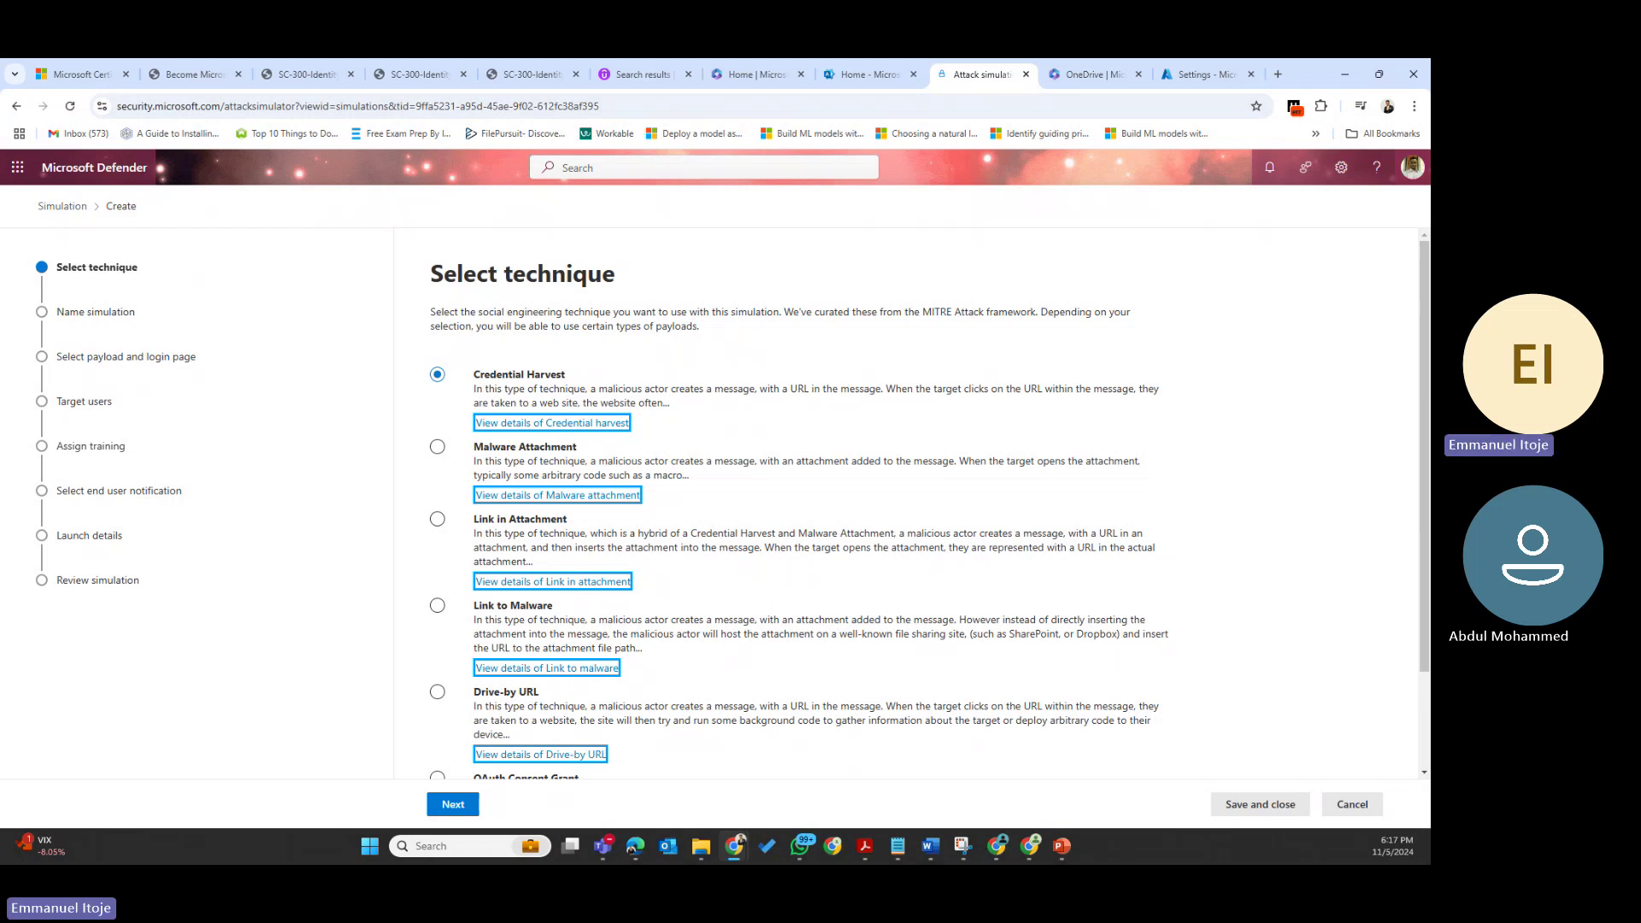
{"action": "key", "text": "alt+Tab"}
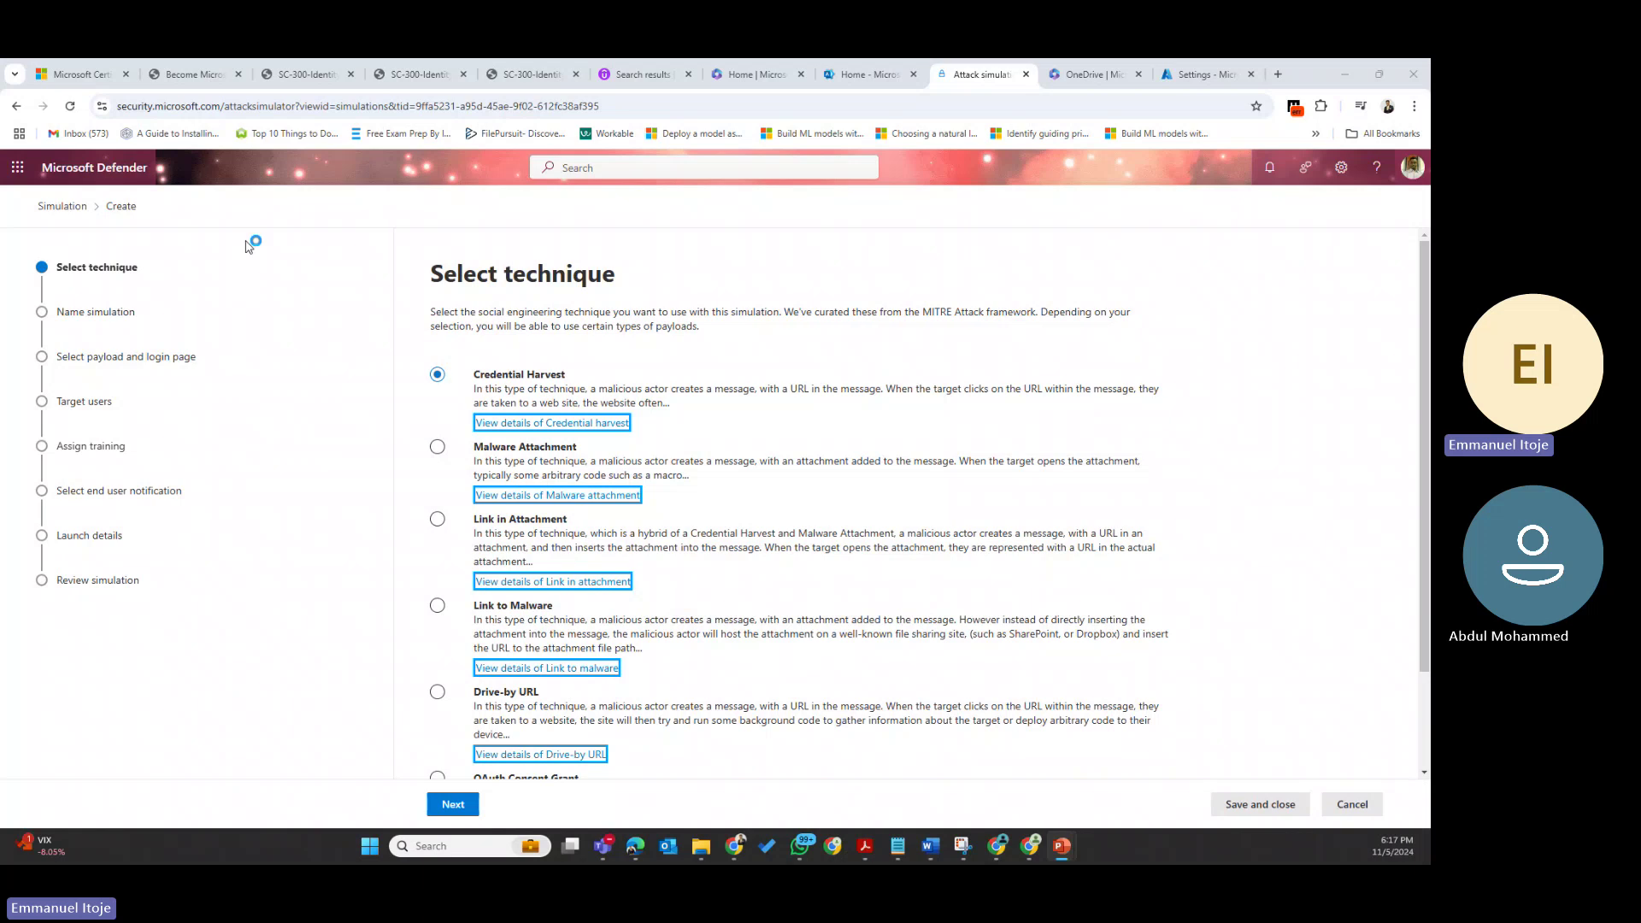
{"action": "left_click", "coordinate": [79, 209]}
{"action": "left_click", "coordinate": [1351, 805]}
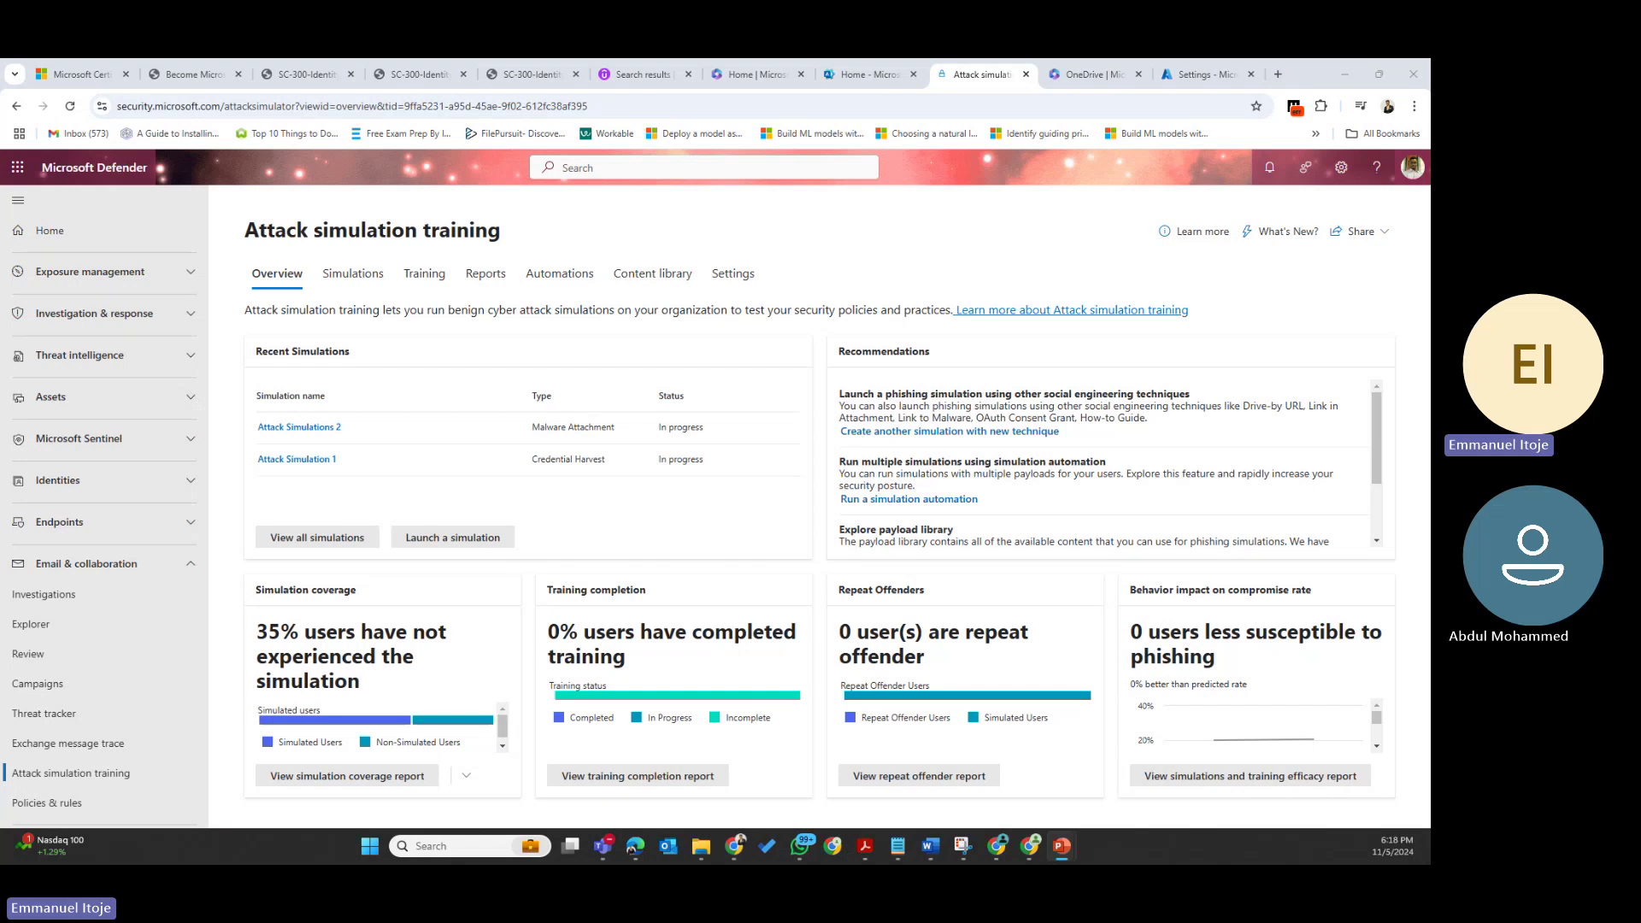
Go to the Defender home page and reopen Attack simulation training under Email & collaboration
{"action": "key", "text": "alt+Tab"}
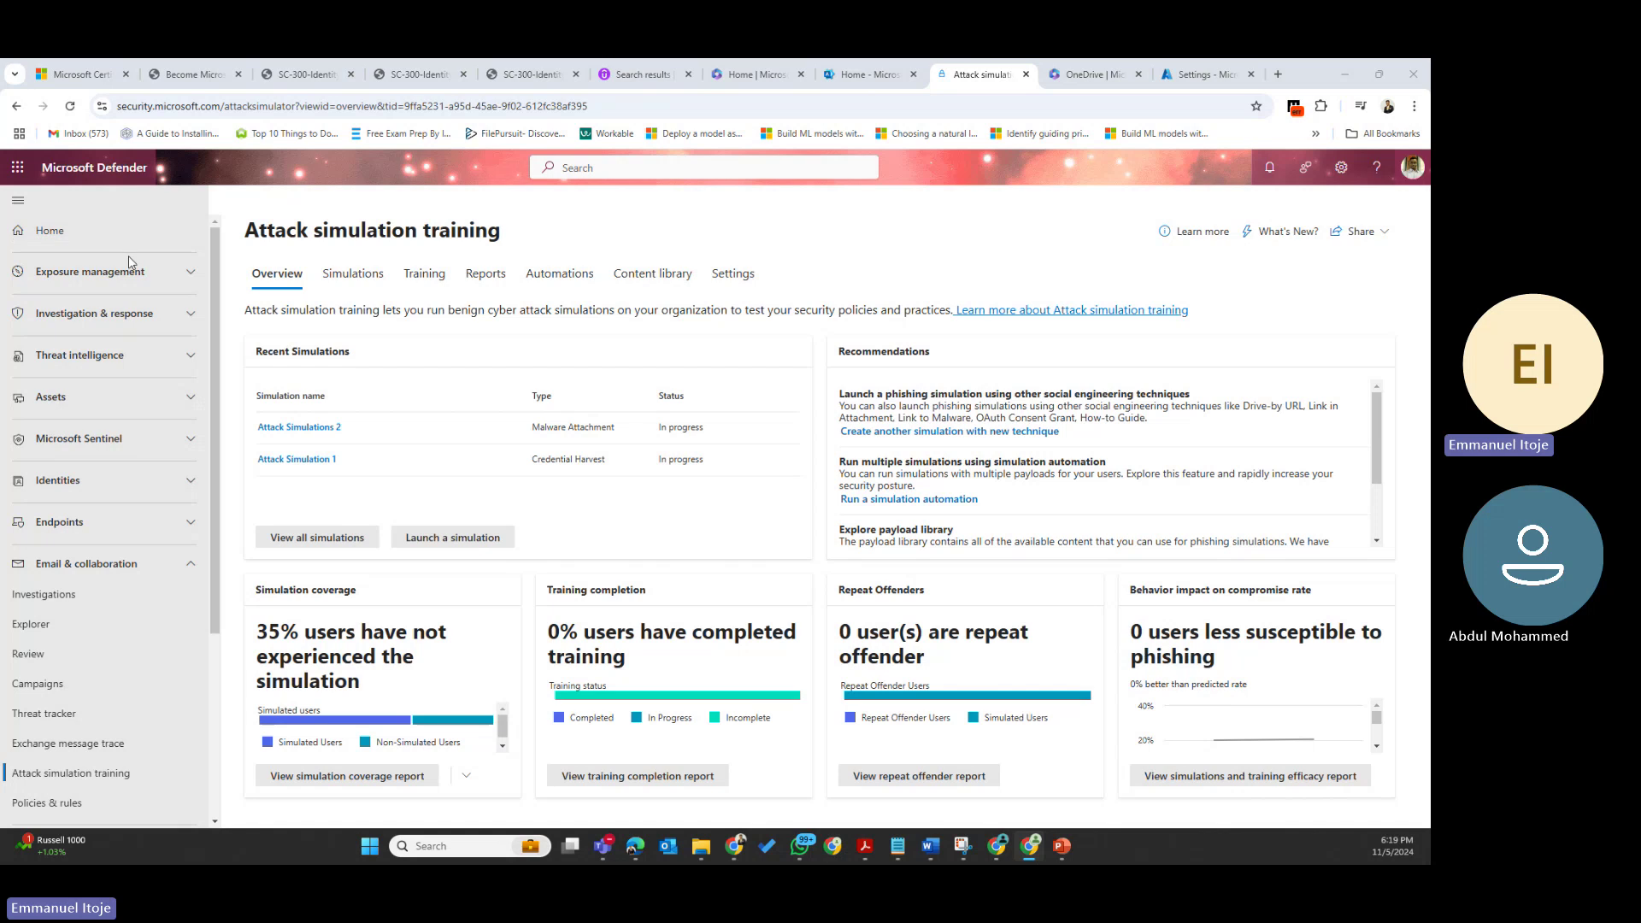
{"action": "left_click", "coordinate": [77, 243]}
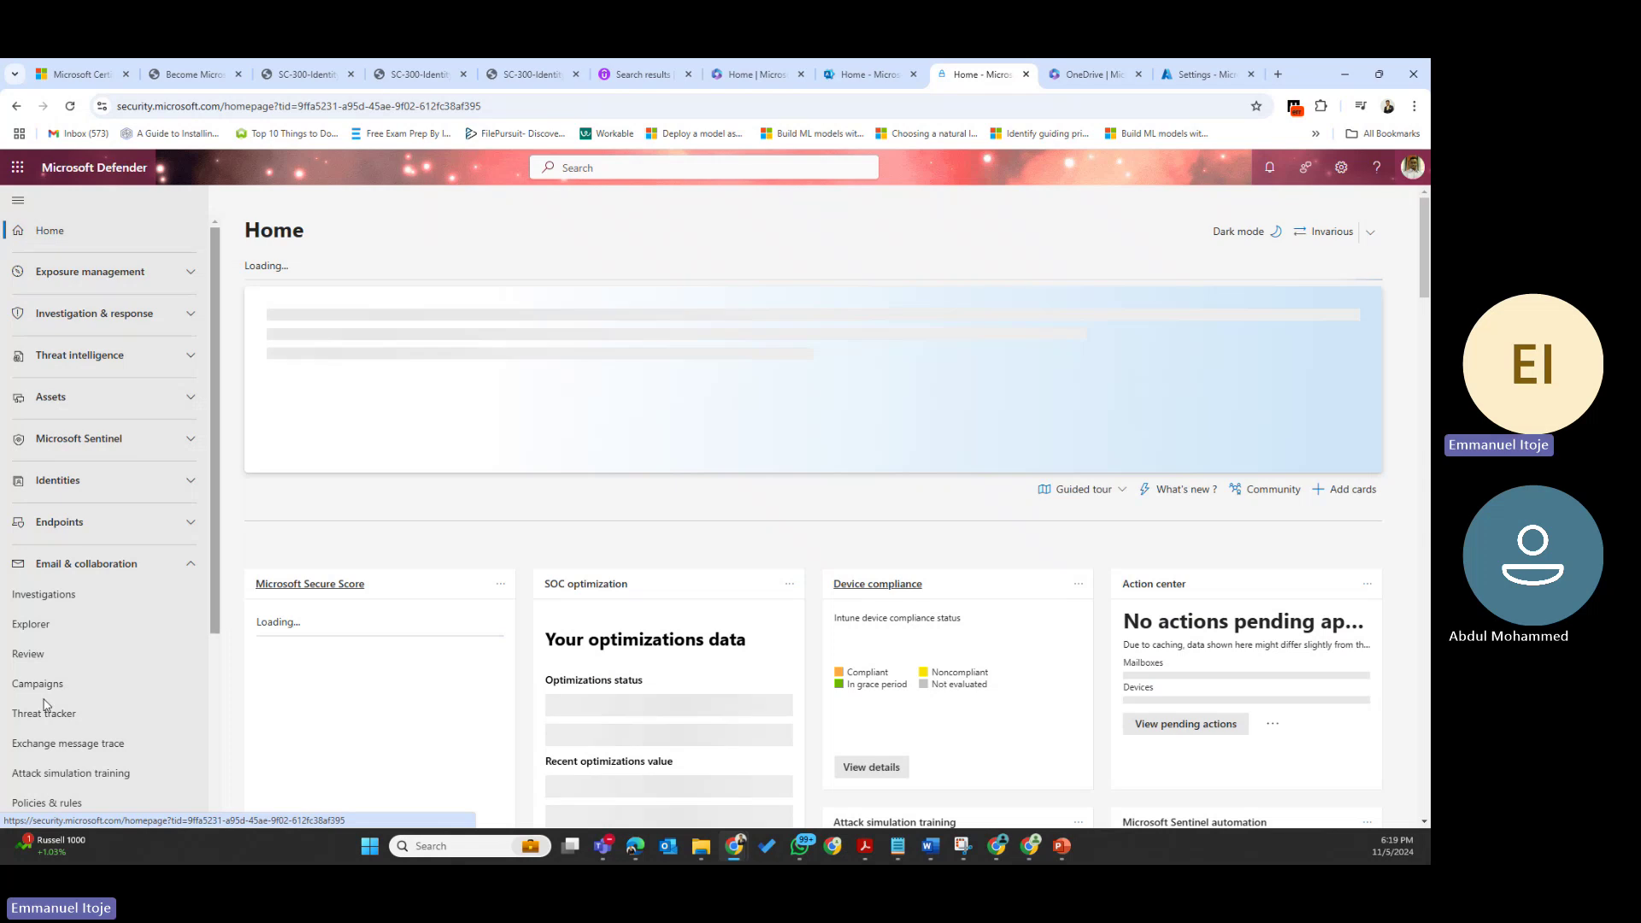
{"action": "left_click", "coordinate": [105, 564]}
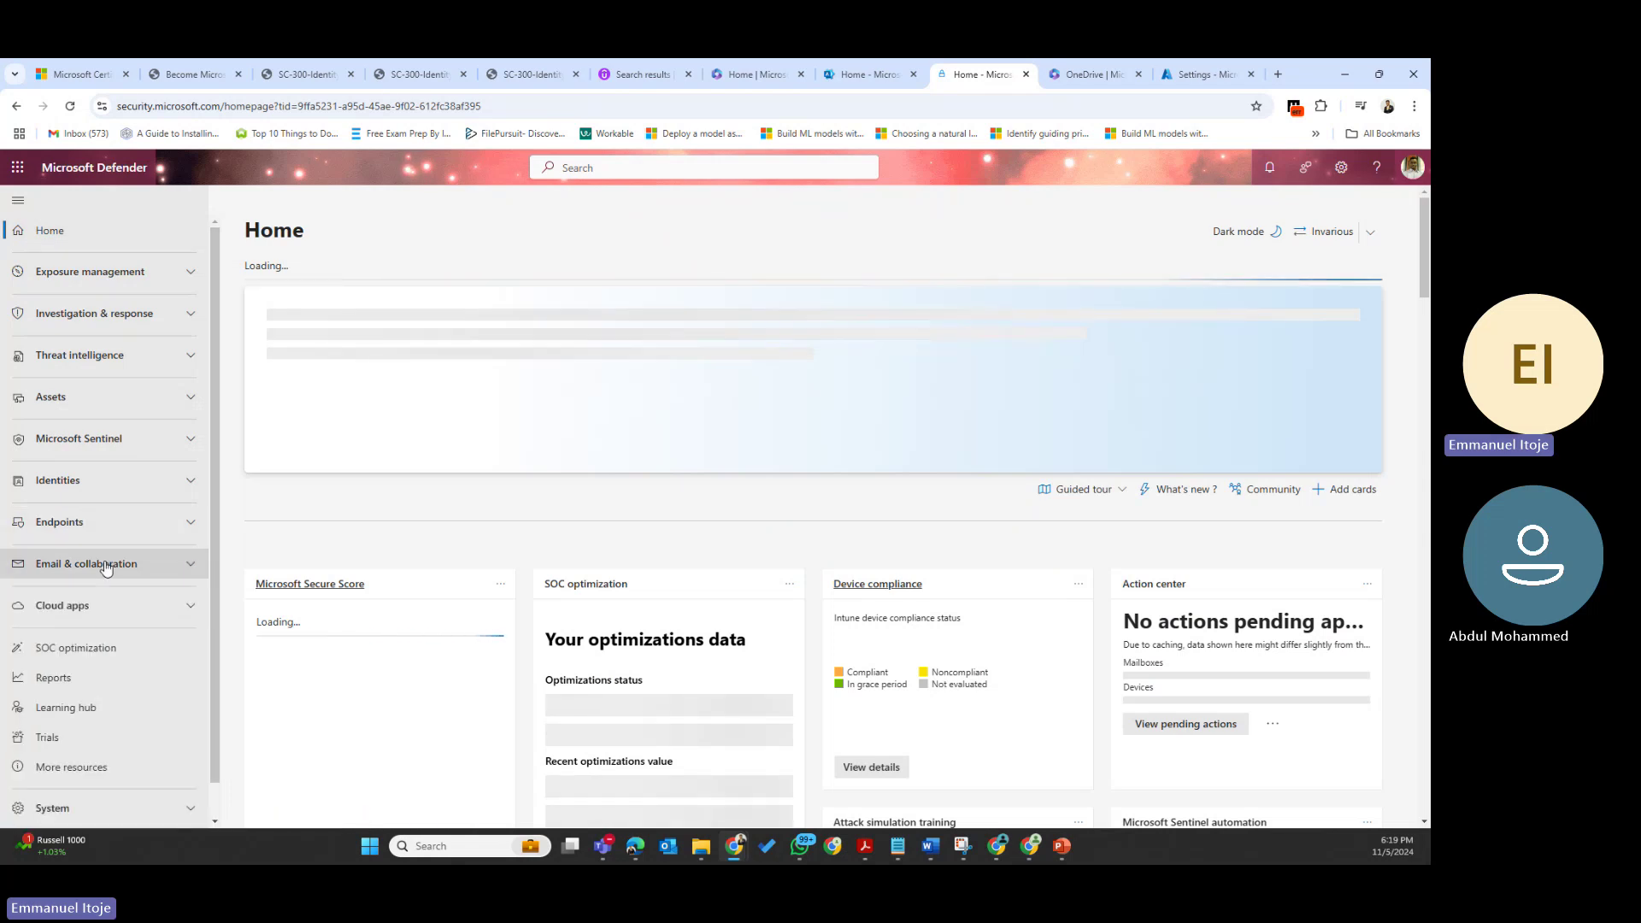
{"action": "left_click", "coordinate": [105, 565]}
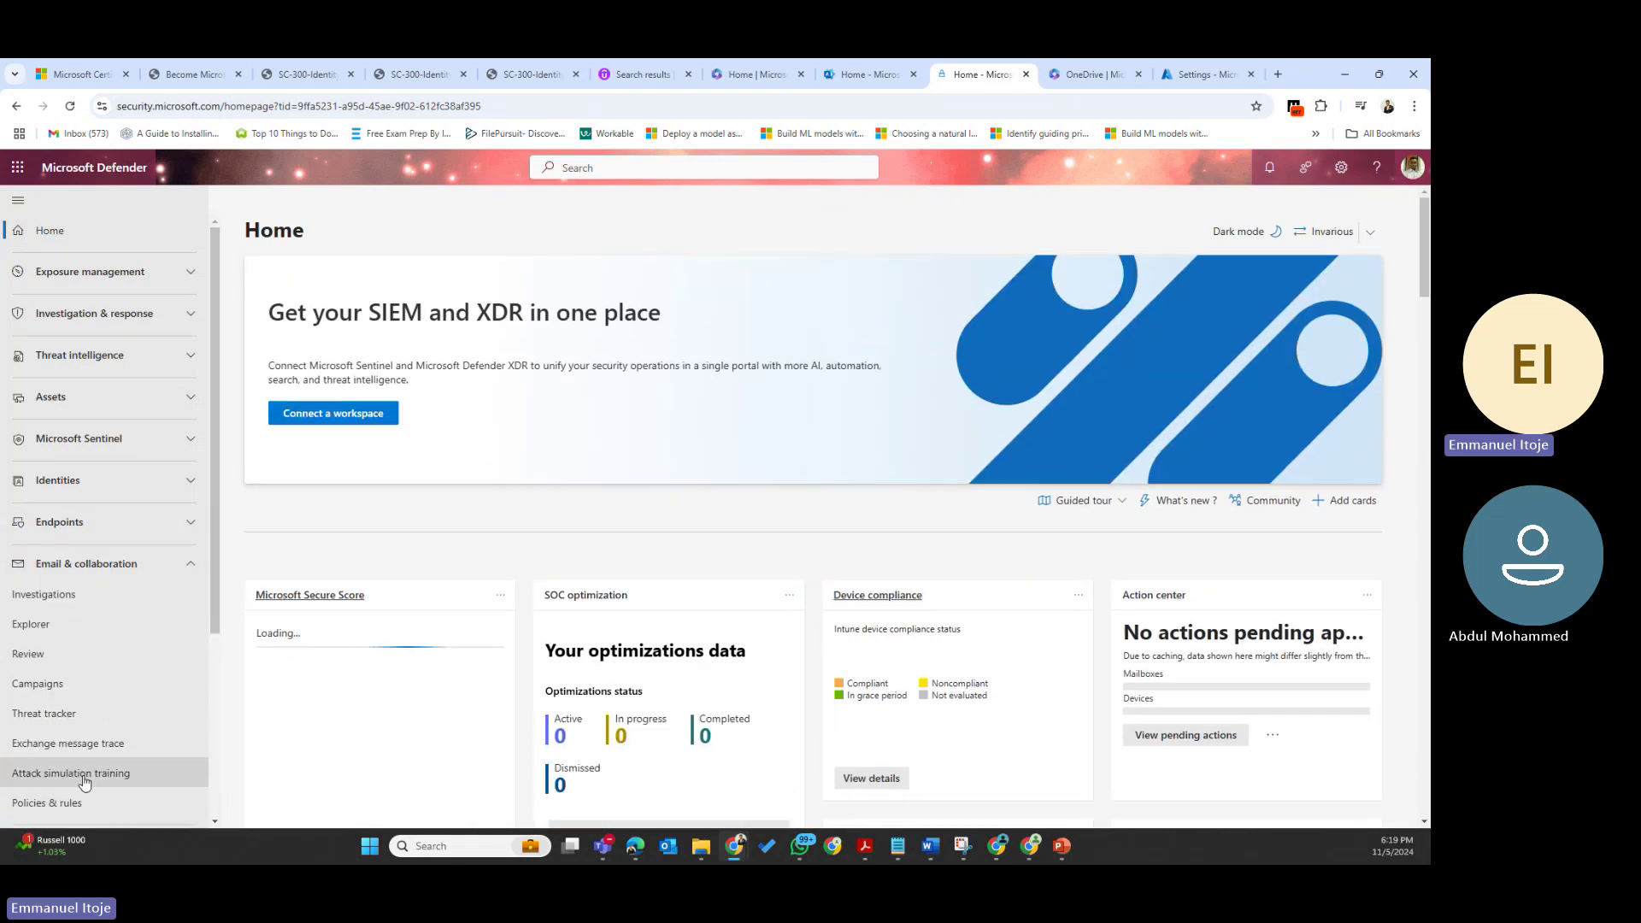
{"action": "left_click", "coordinate": [74, 773]}
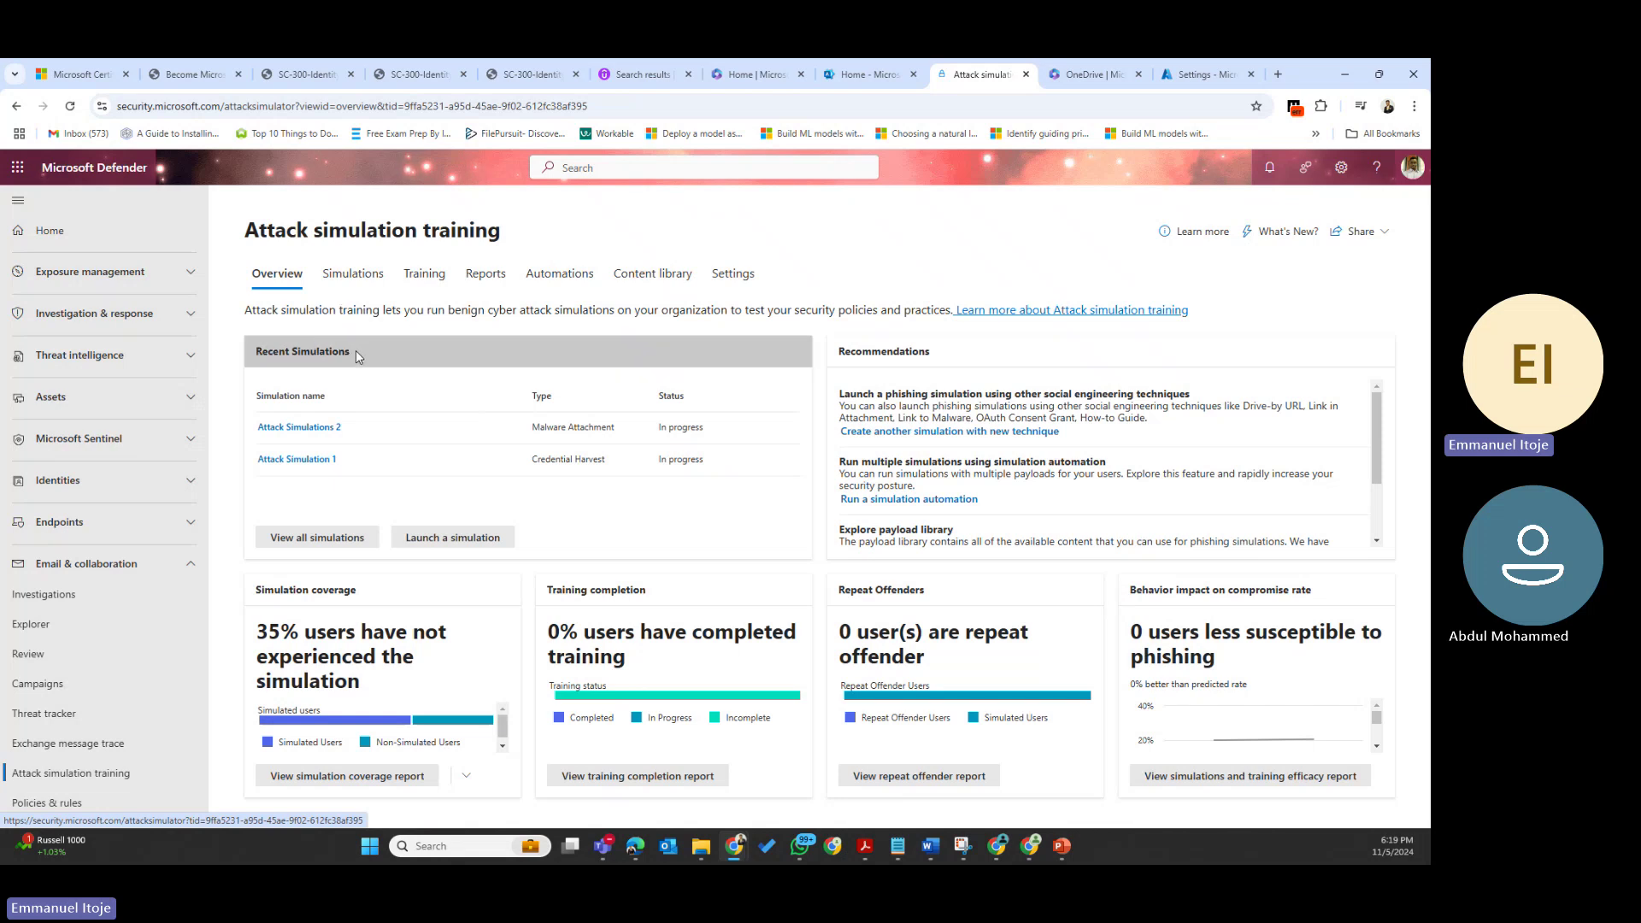
Review the recent simulations with their statuses and read through the recommendations on the overview
{"action": "left_click_drag", "start_coordinate": [356, 352], "coordinate": [252, 345]}
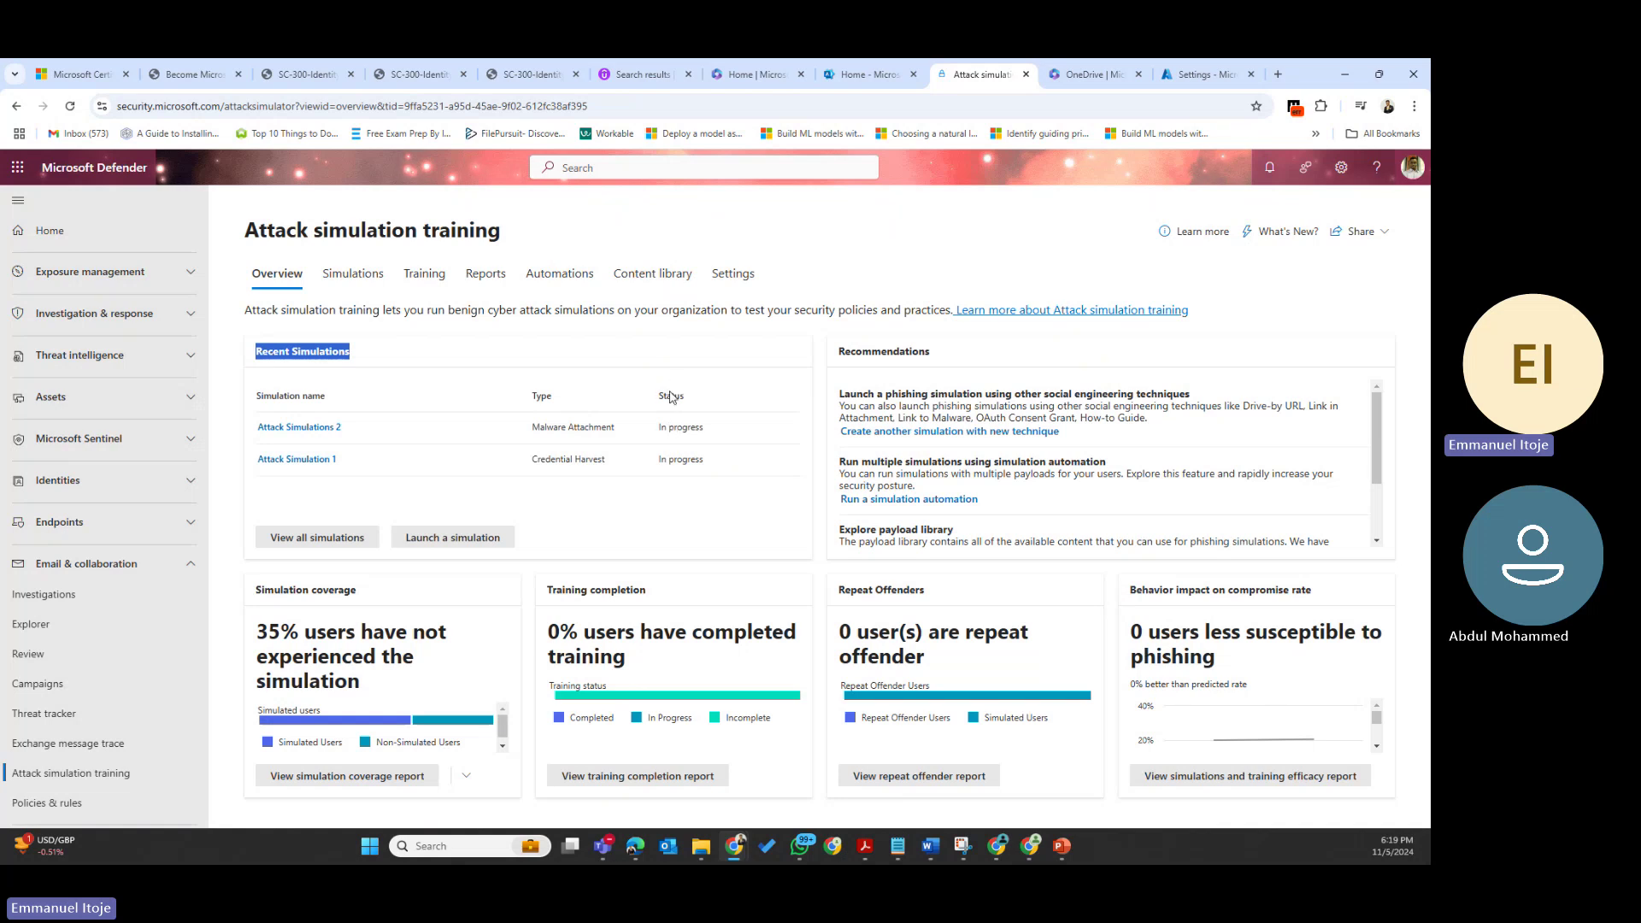
{"action": "left_click", "coordinate": [659, 464]}
{"action": "left_click_drag", "start_coordinate": [659, 464], "coordinate": [715, 461]}
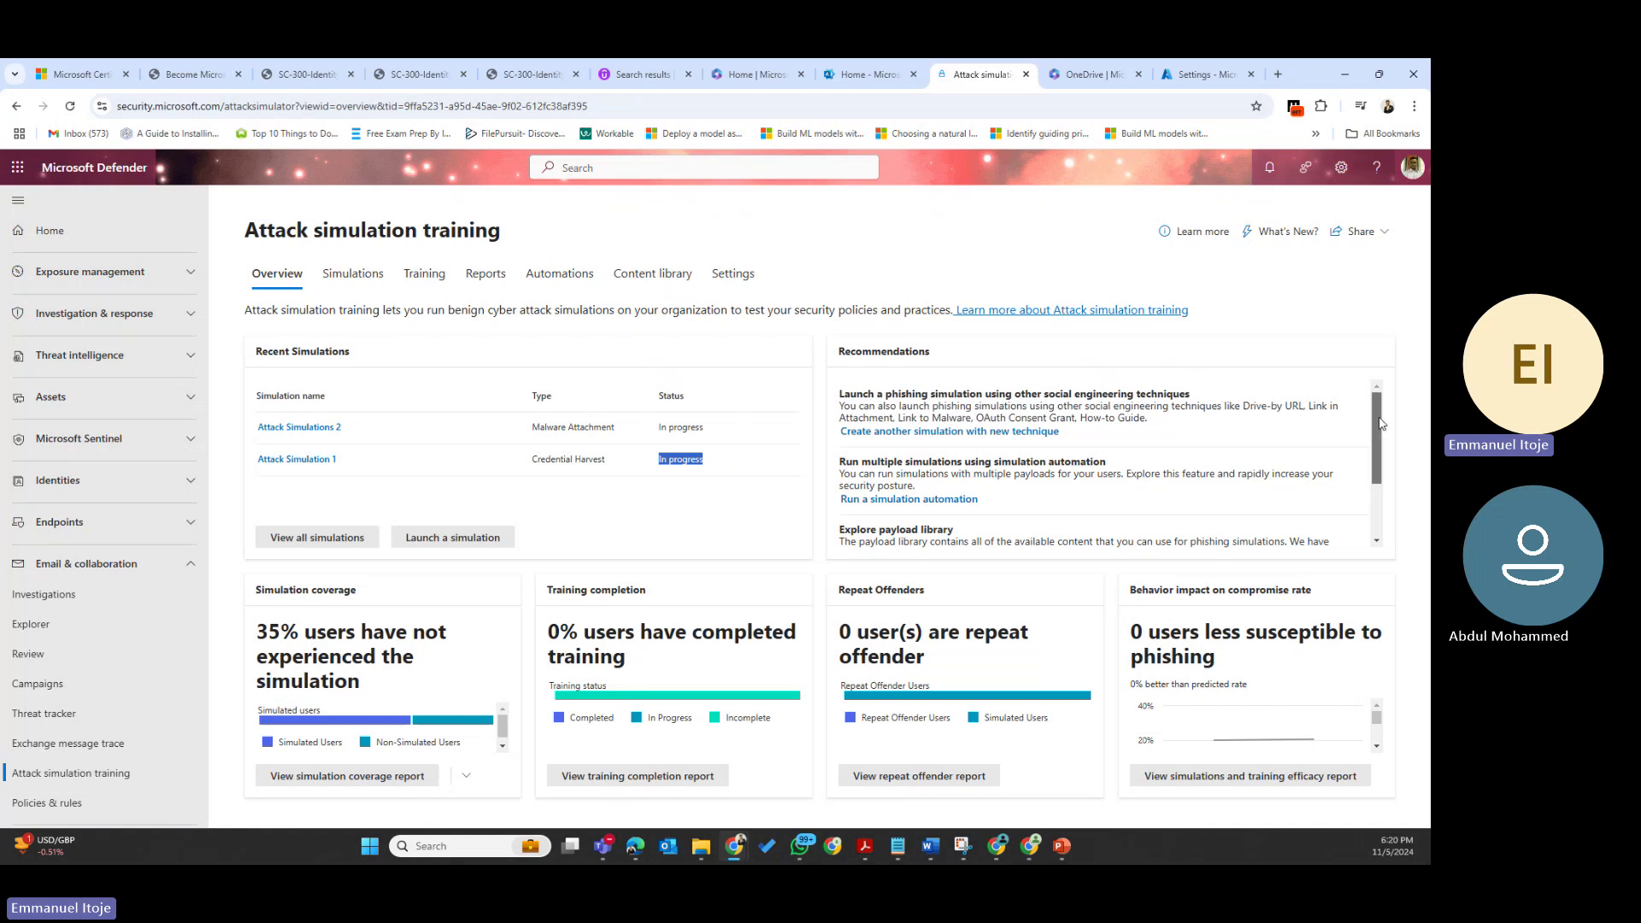
{"action": "left_click_drag", "start_coordinate": [1377, 433], "coordinate": [1377, 498]}
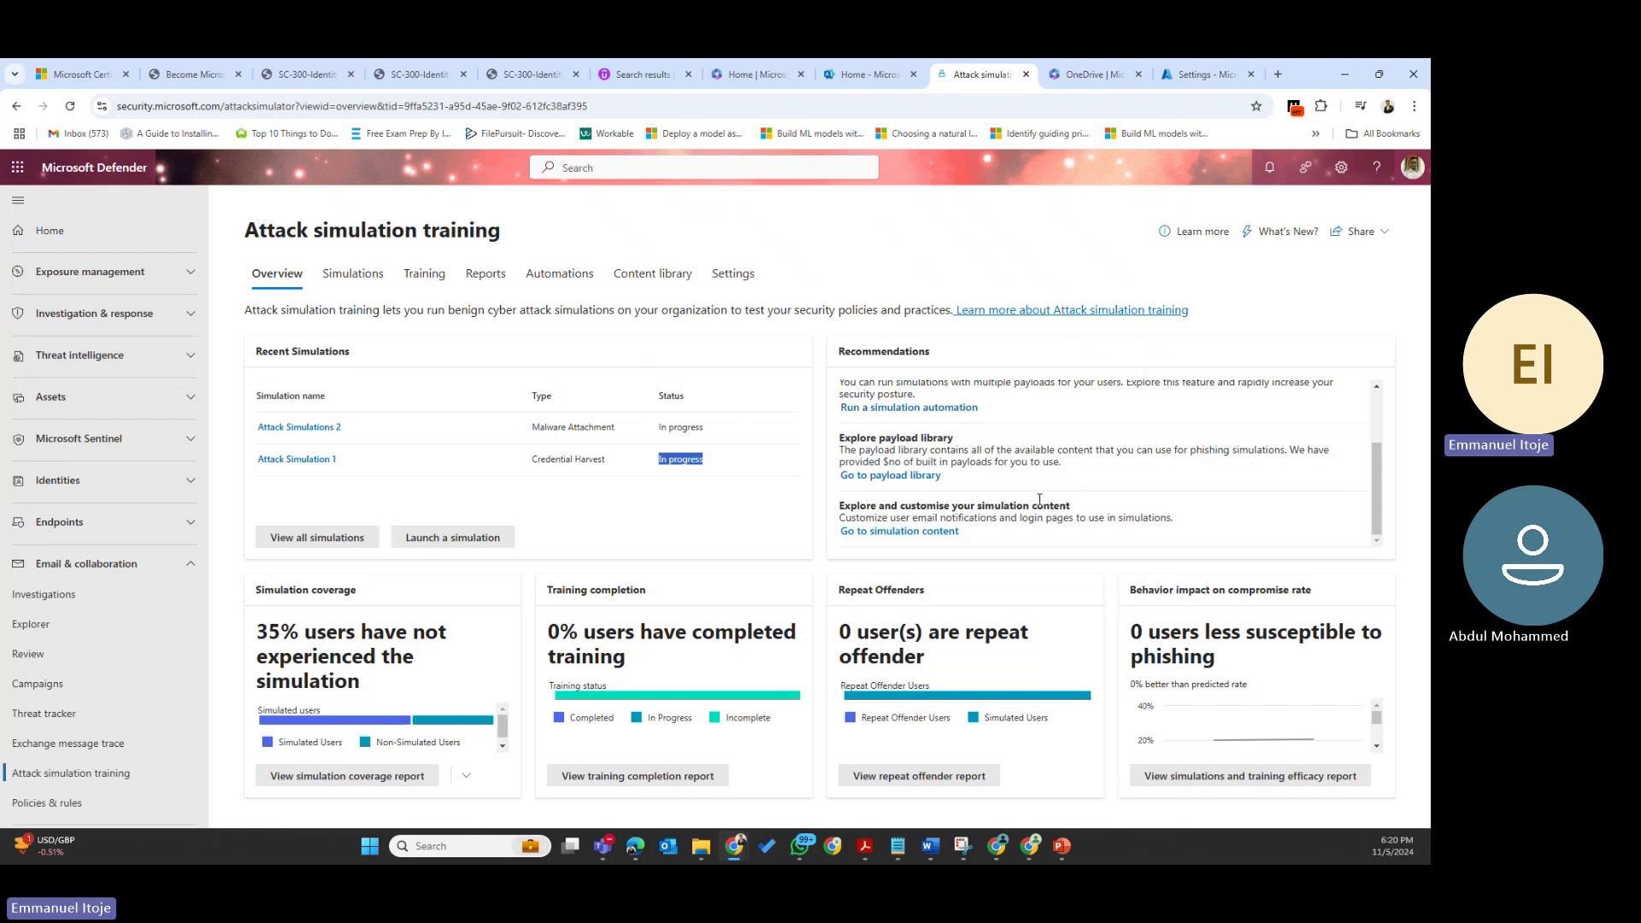
{"action": "scroll", "coordinate": [1039, 499], "scroll_direction": "up", "scroll_amount": 2}
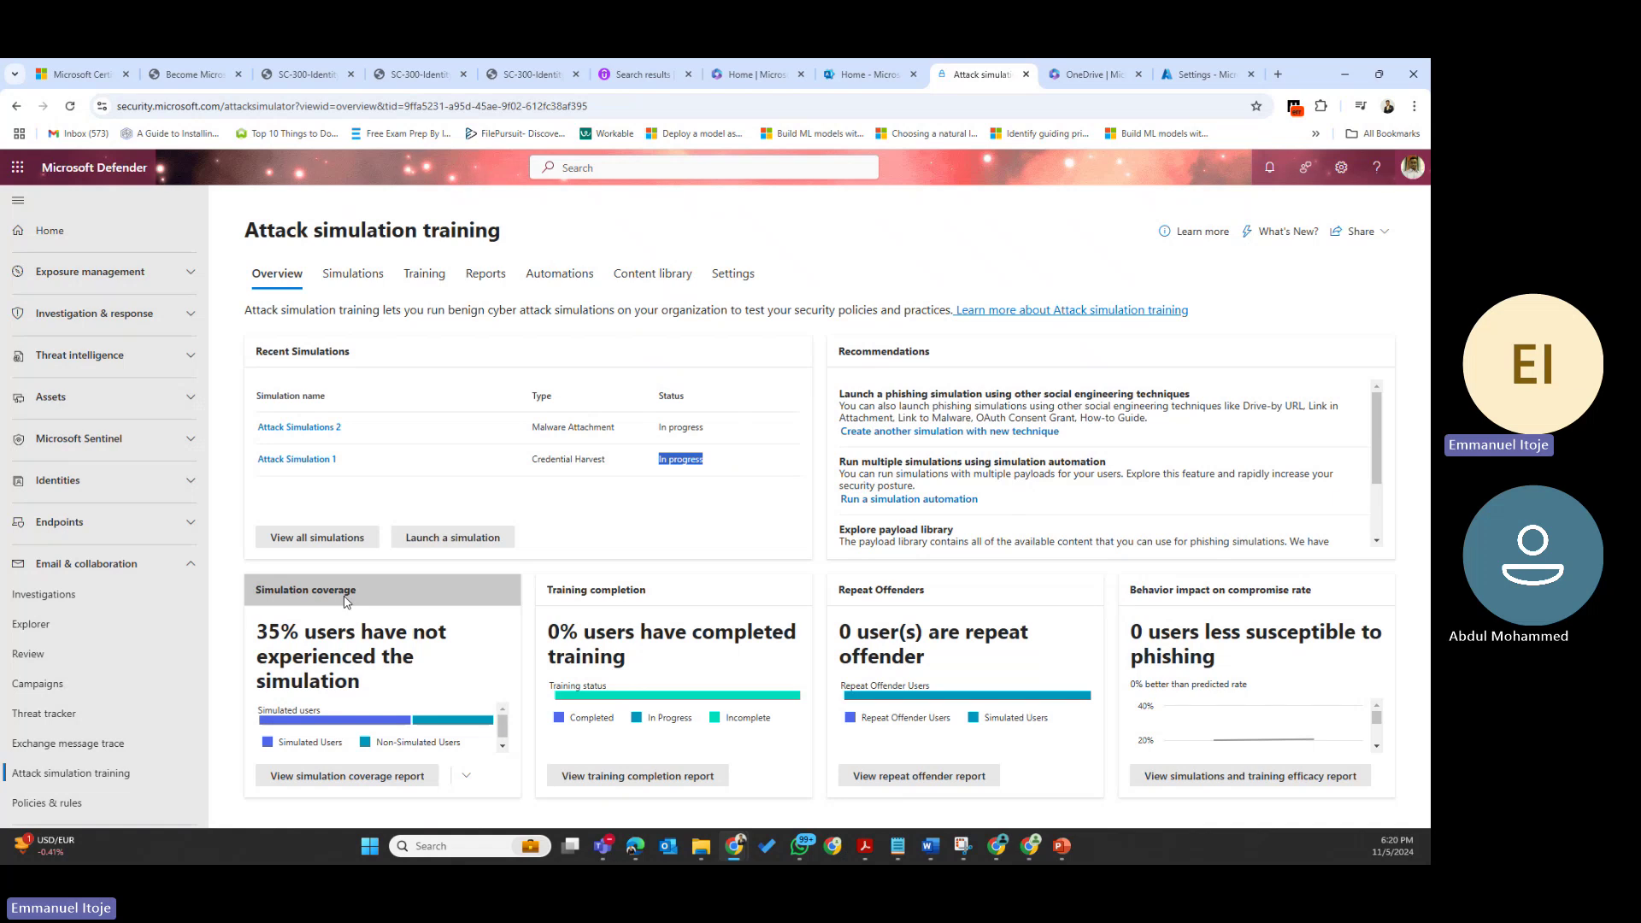
Examine the simulation coverage report for simulated and non-simulated users and return to the overview
{"action": "mouse_move", "coordinate": [309, 711]}
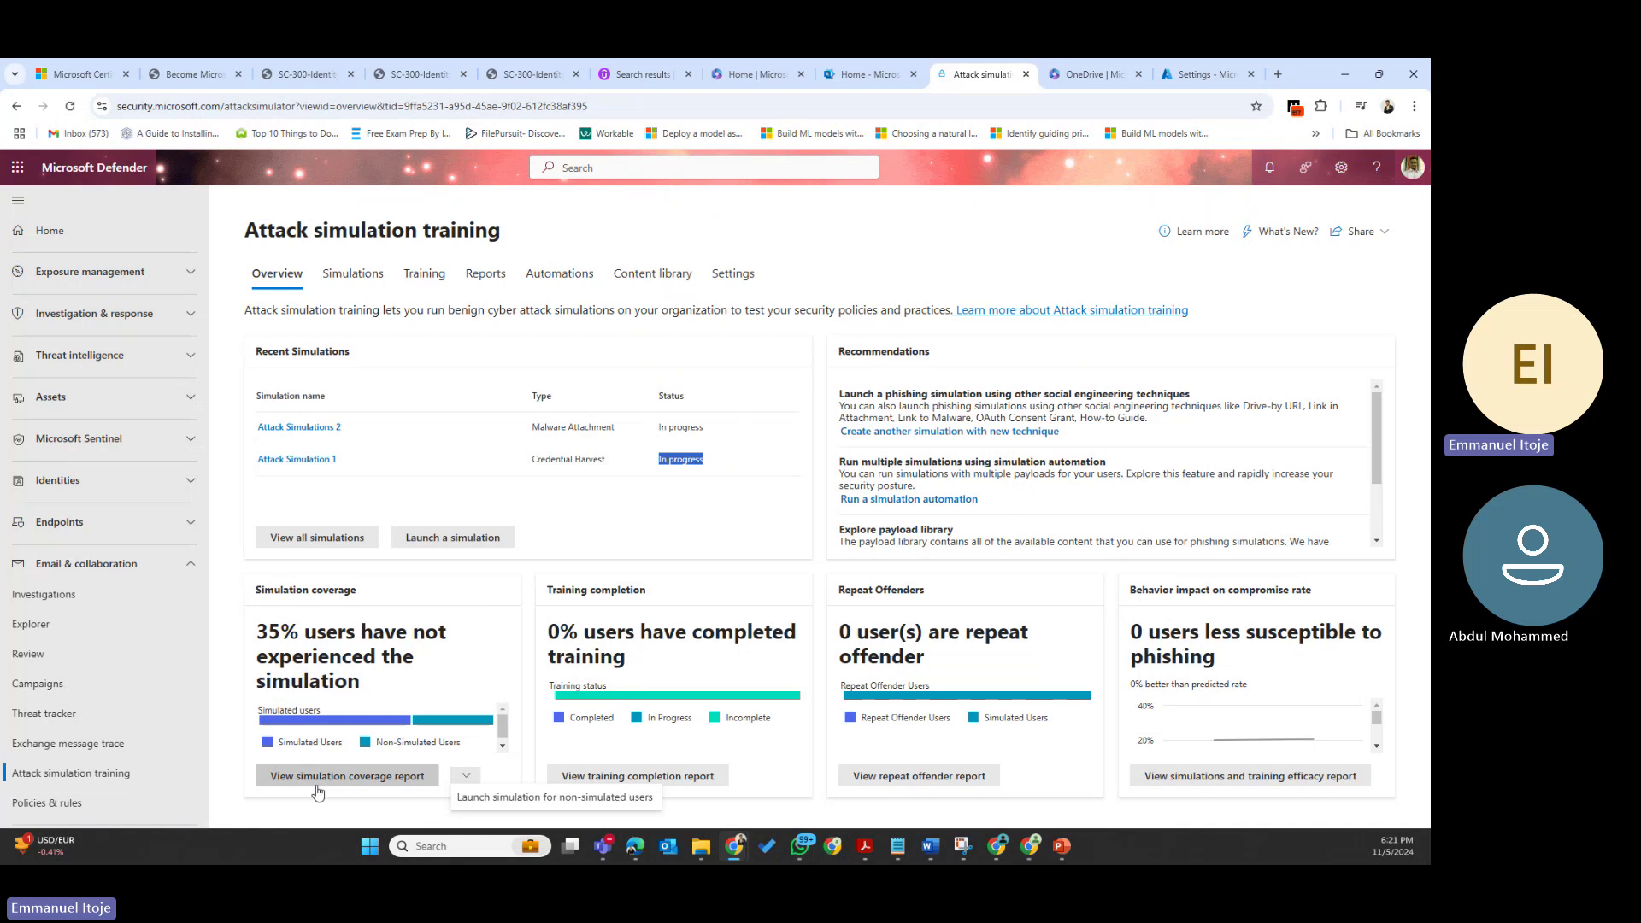
{"action": "left_click", "coordinate": [345, 784]}
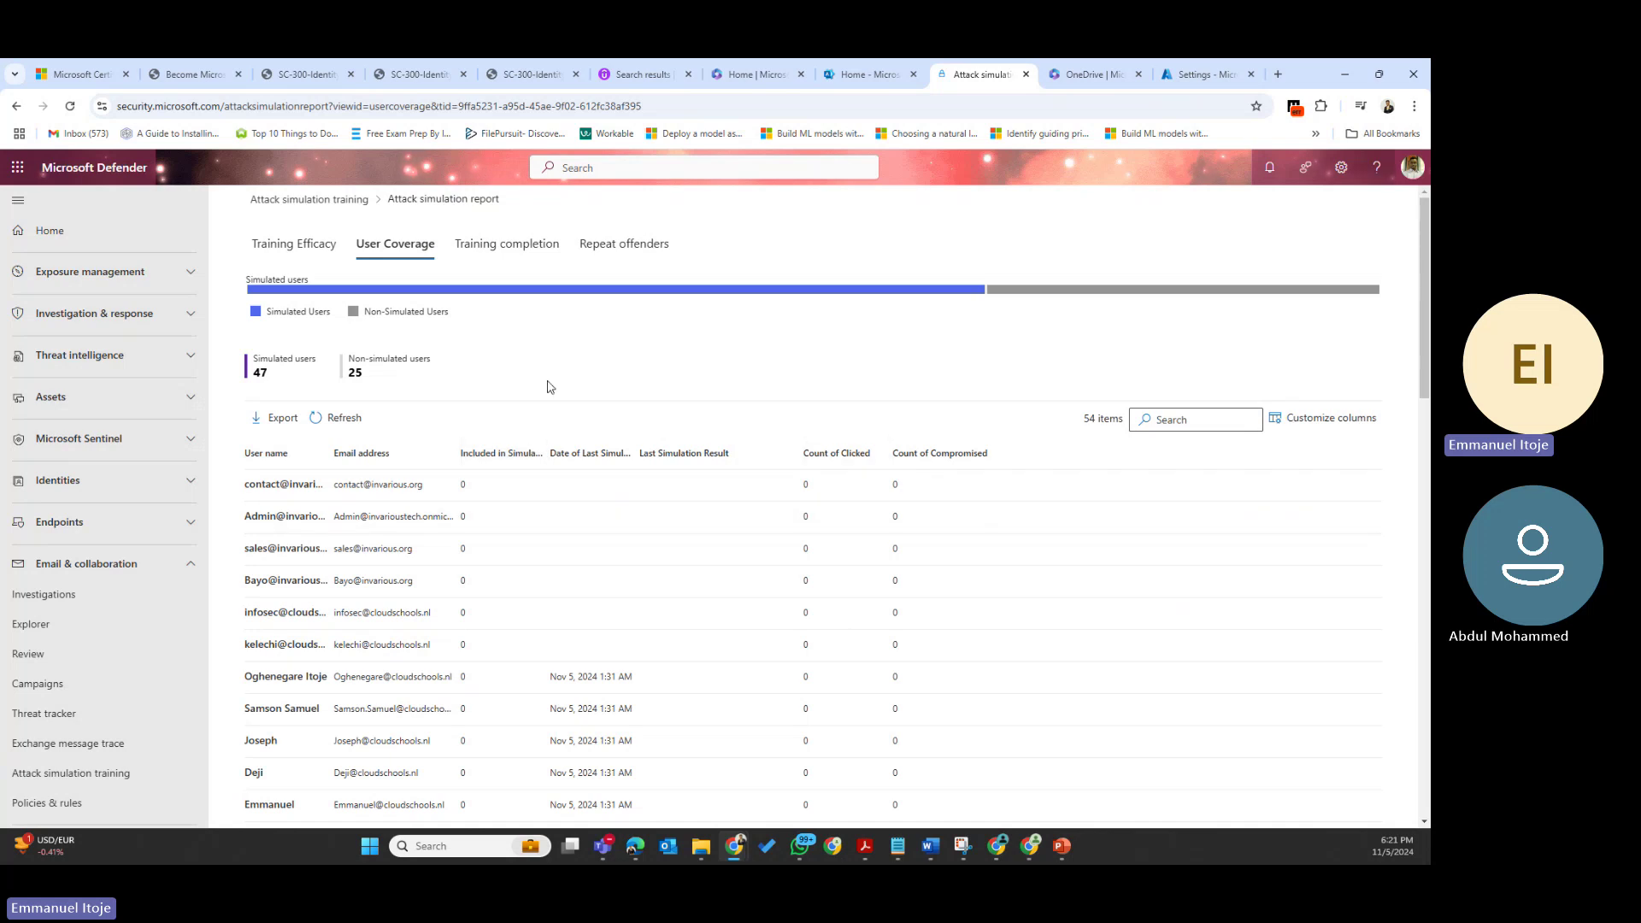
{"action": "left_click", "coordinate": [296, 202]}
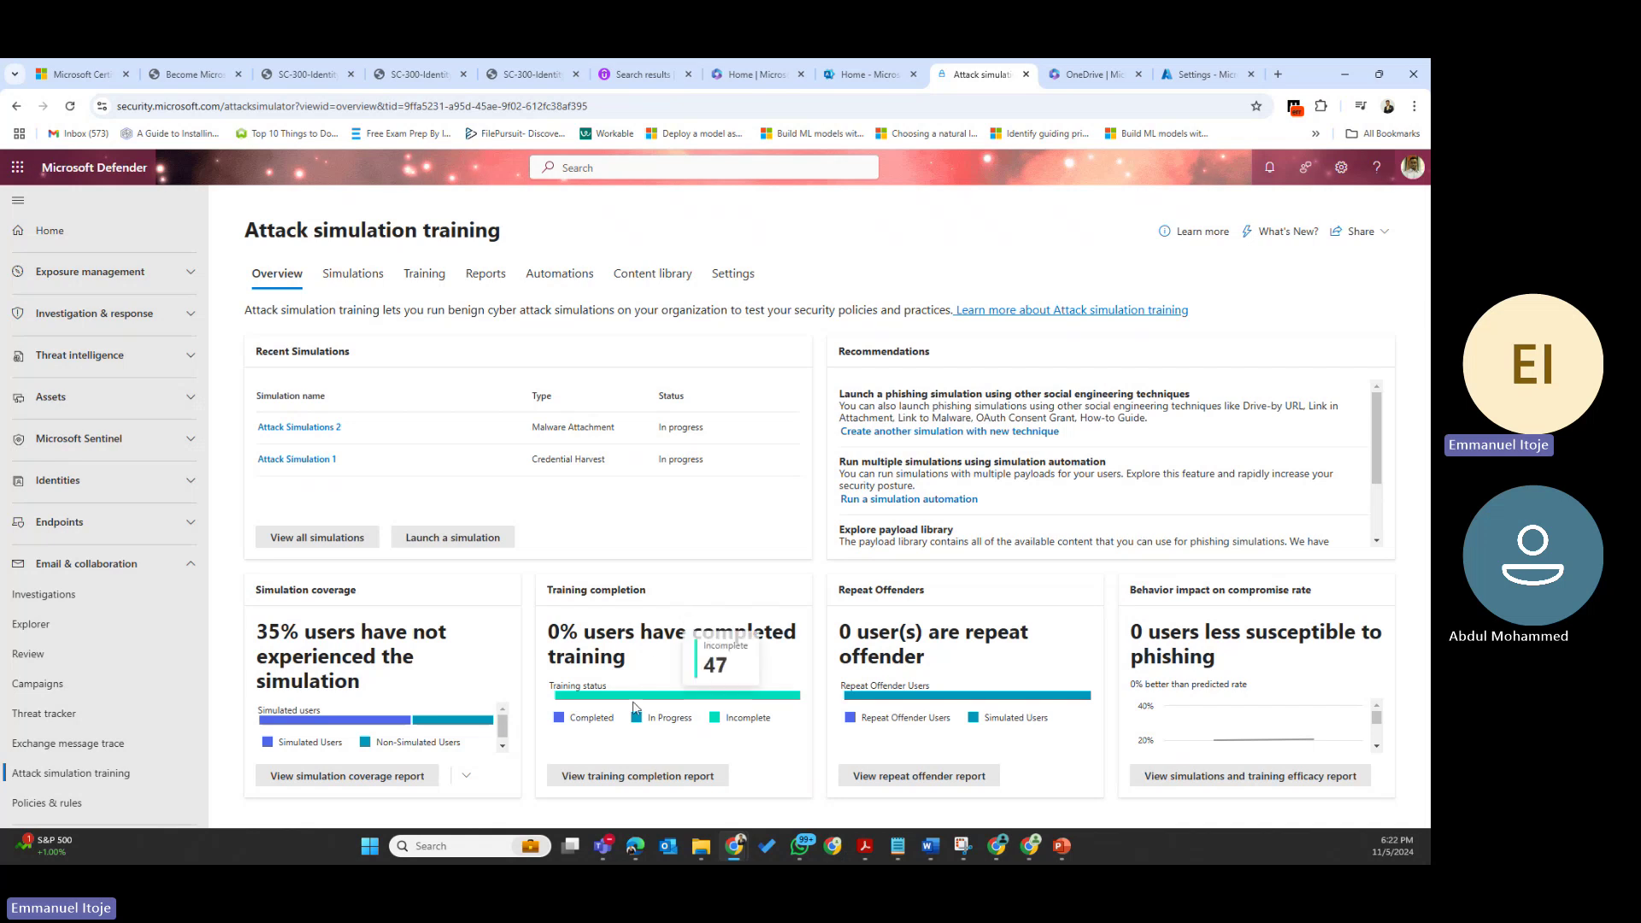
Check the training completion summary, read through its detailed report of users and trainings, and return to the overview
{"action": "mouse_move", "coordinate": [664, 669]}
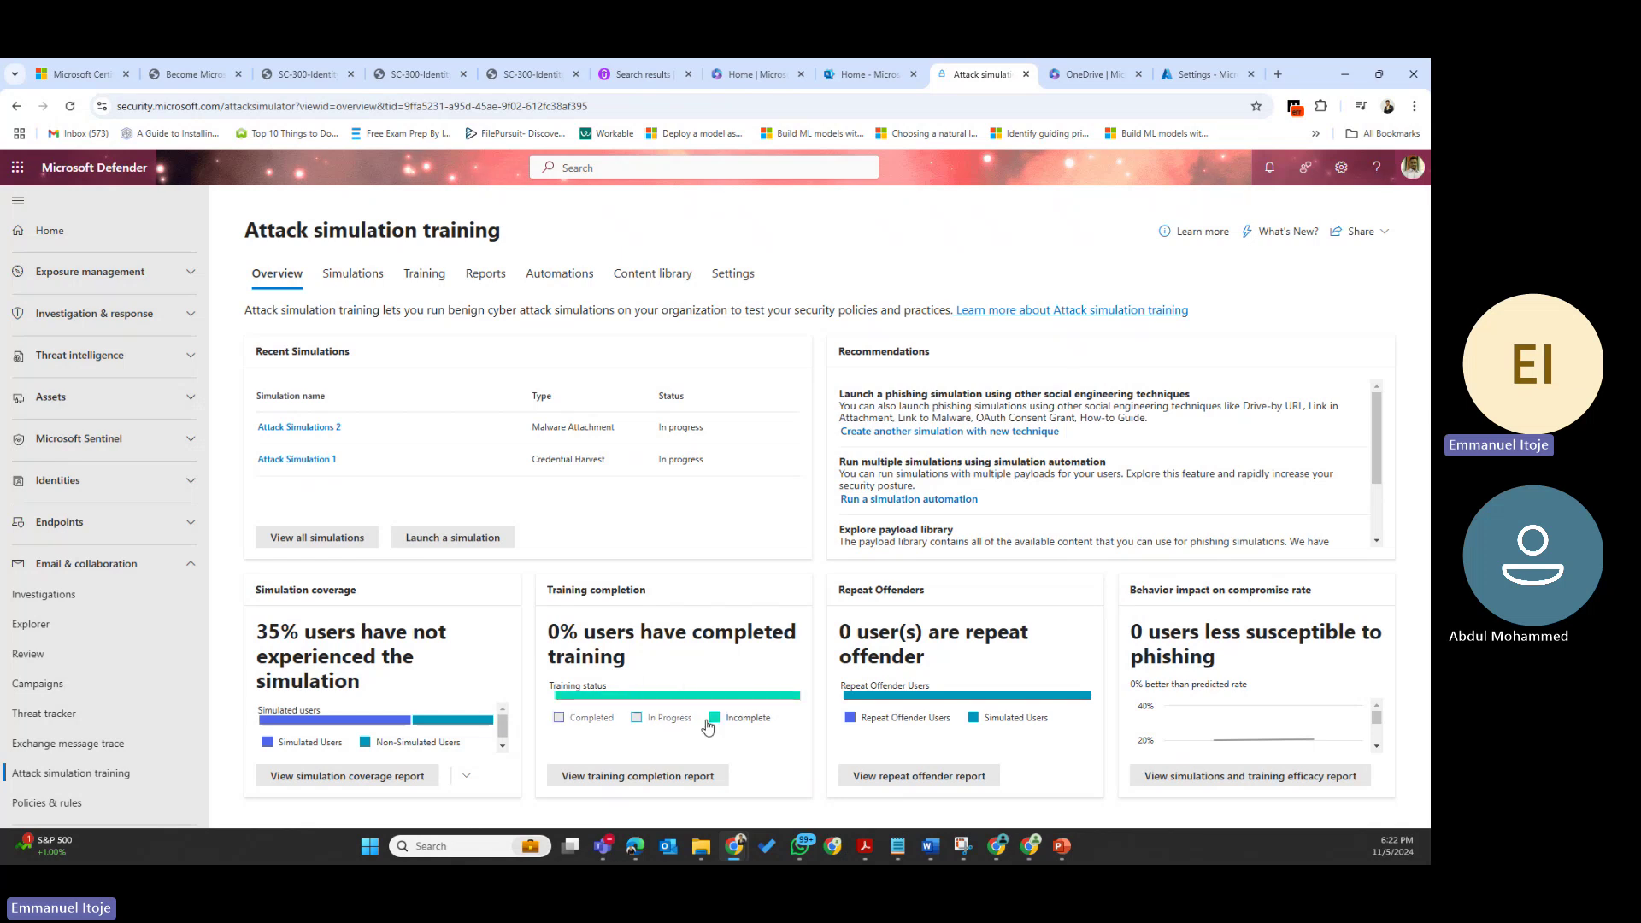
{"action": "left_click_drag", "start_coordinate": [579, 633], "coordinate": [547, 637]}
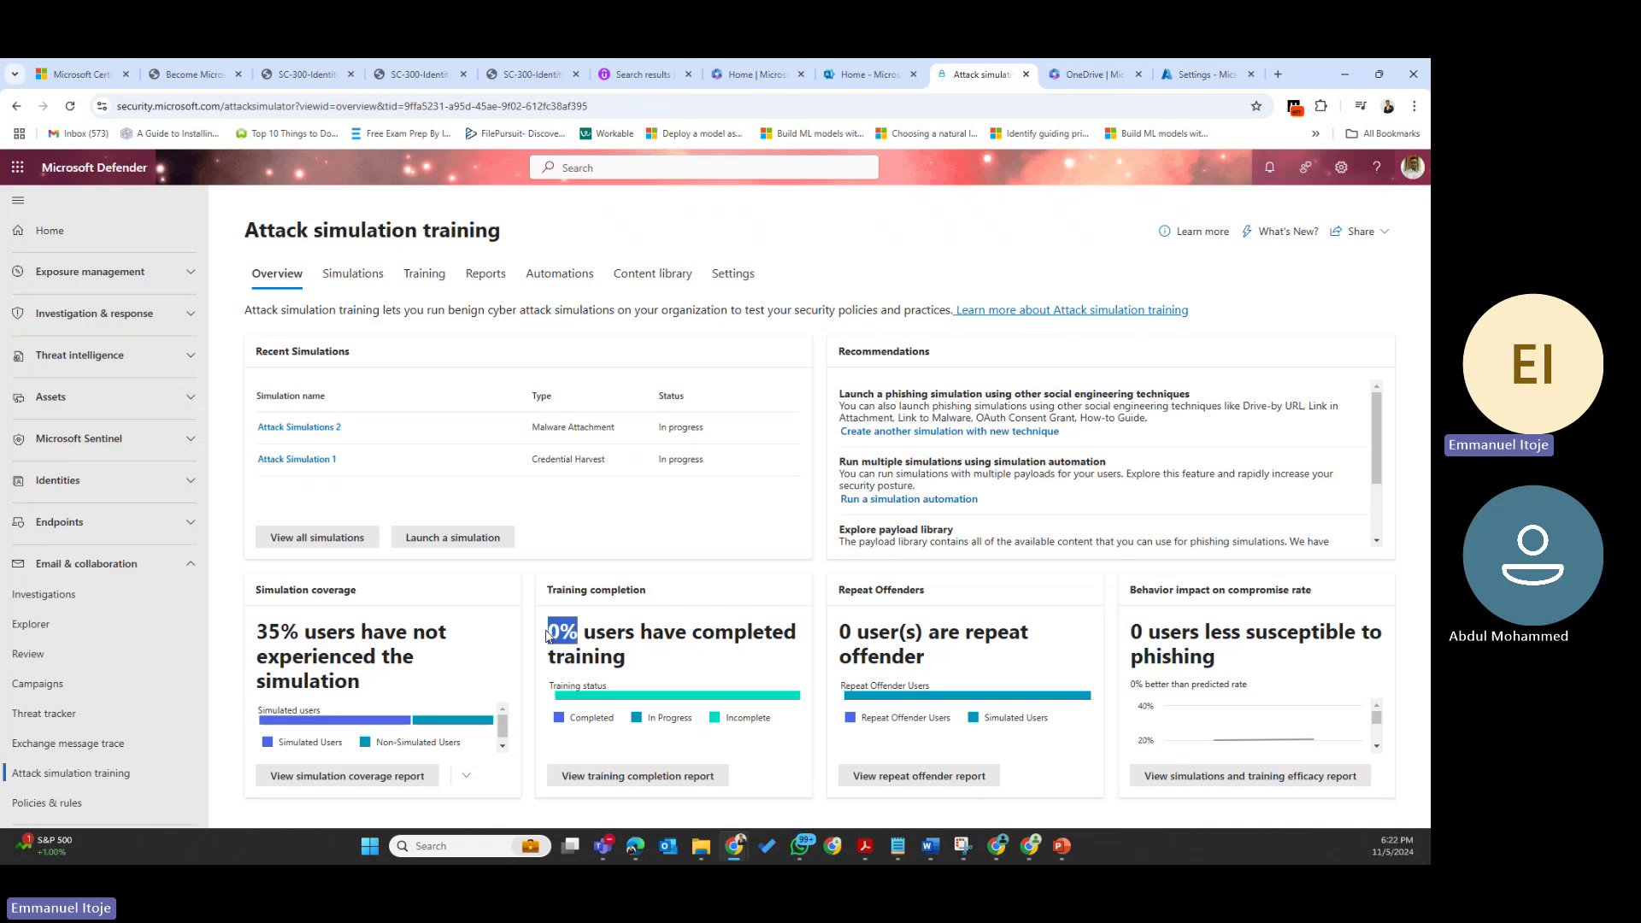
{"action": "mouse_move", "coordinate": [612, 674]}
{"action": "left_click", "coordinate": [669, 779]}
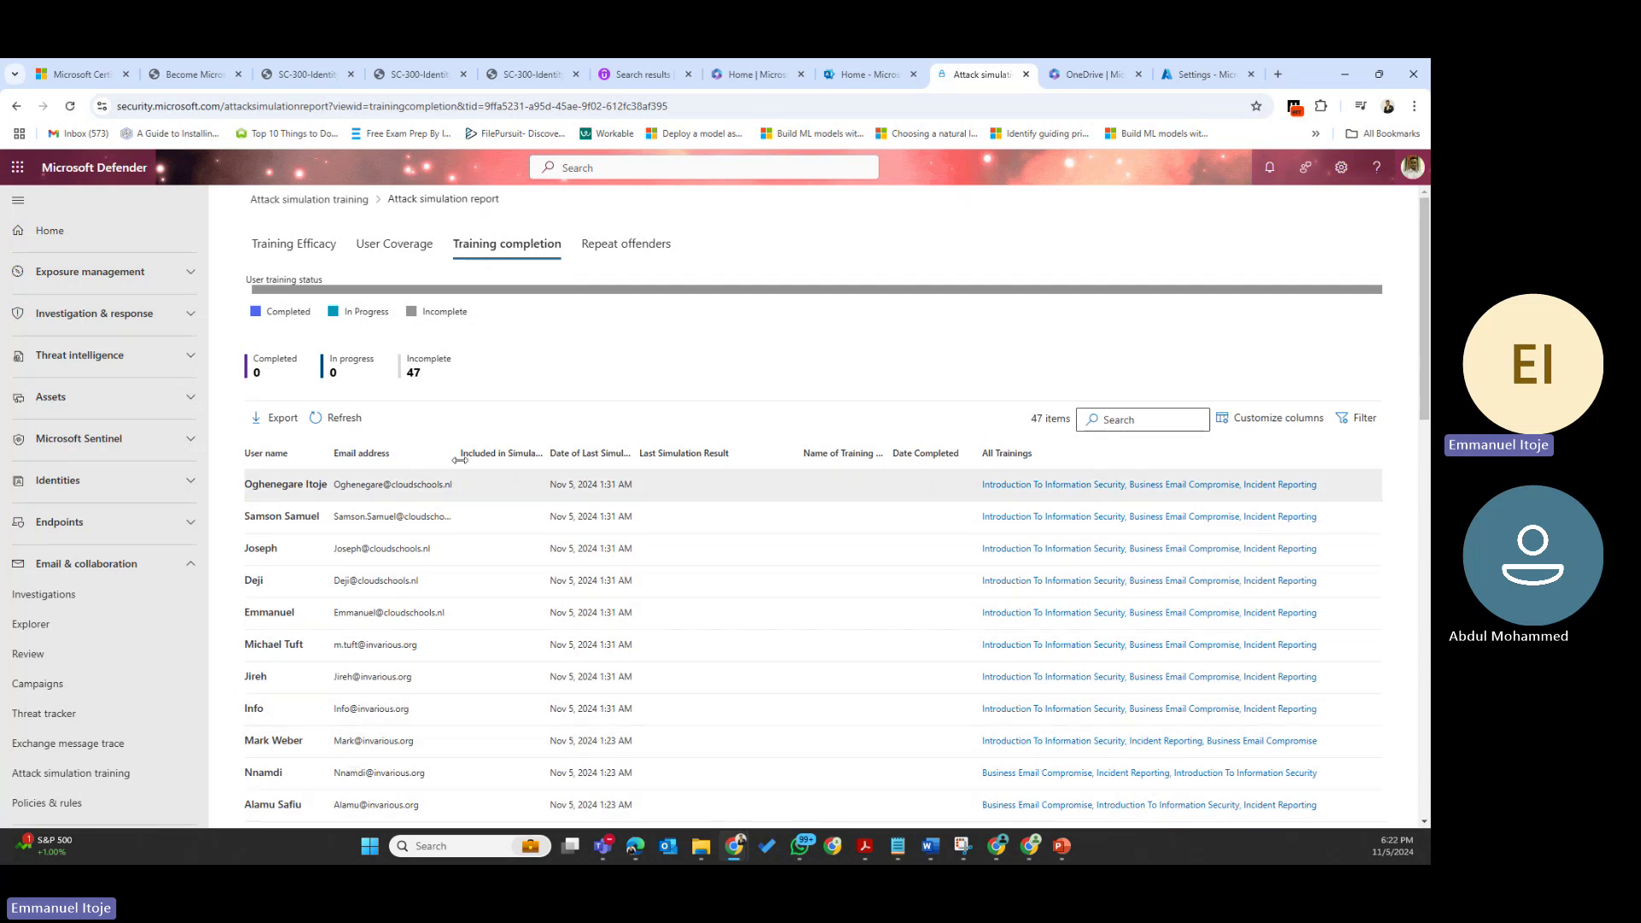
{"action": "scroll", "coordinate": [403, 611], "scroll_direction": "down", "scroll_amount": 5}
{"action": "scroll", "coordinate": [402, 611], "scroll_direction": "up", "scroll_amount": 6}
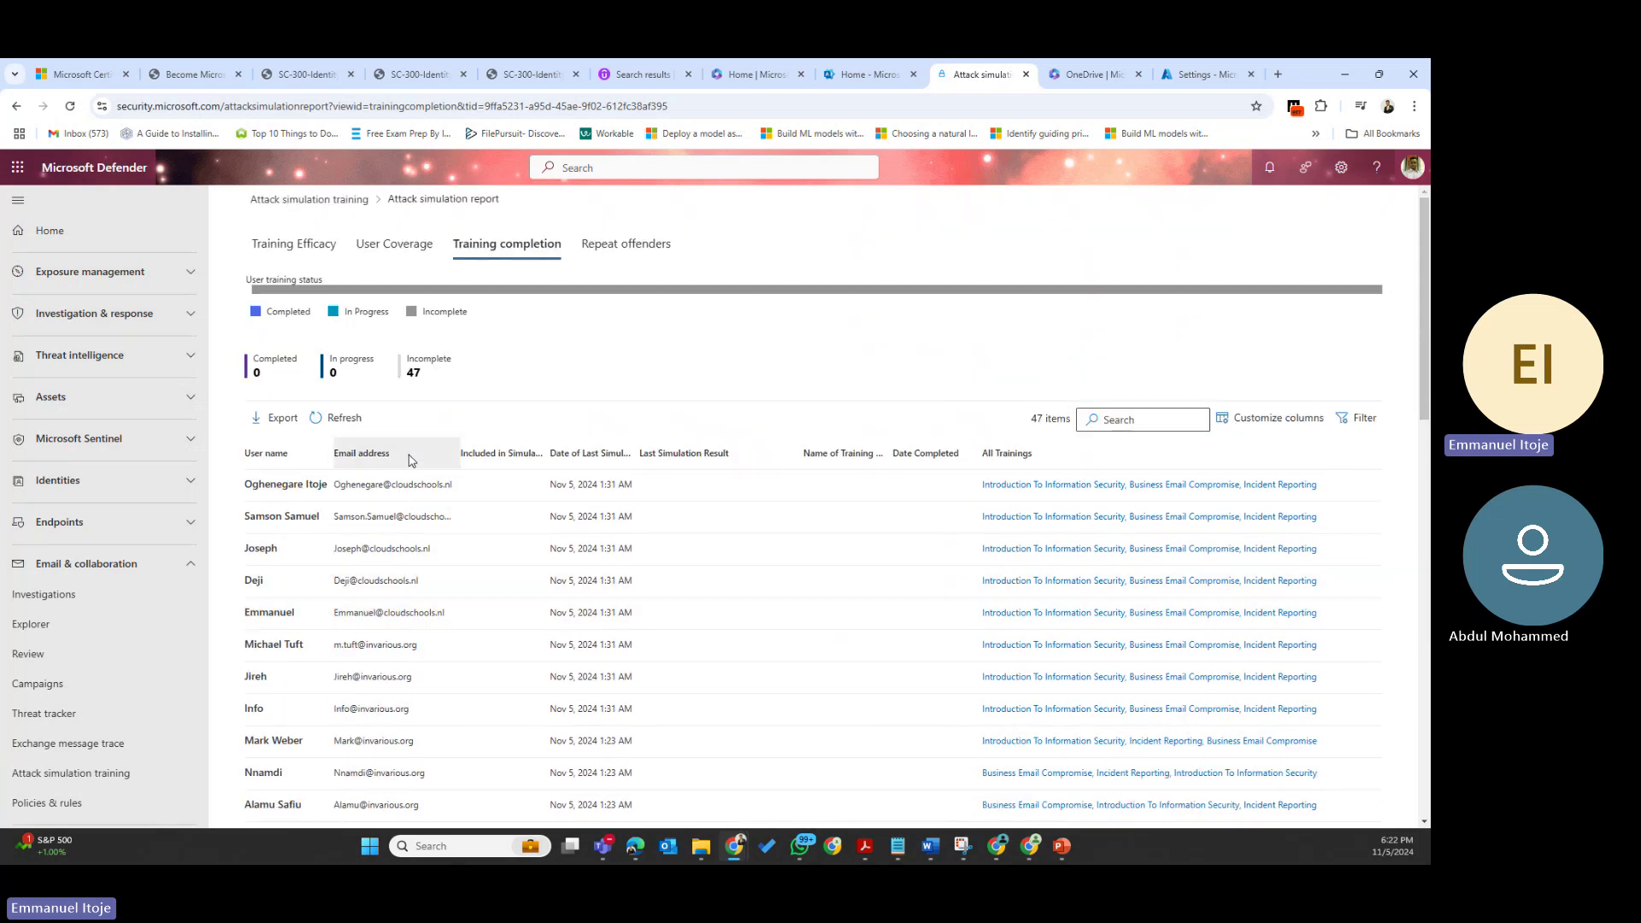
{"action": "left_click", "coordinate": [309, 197]}
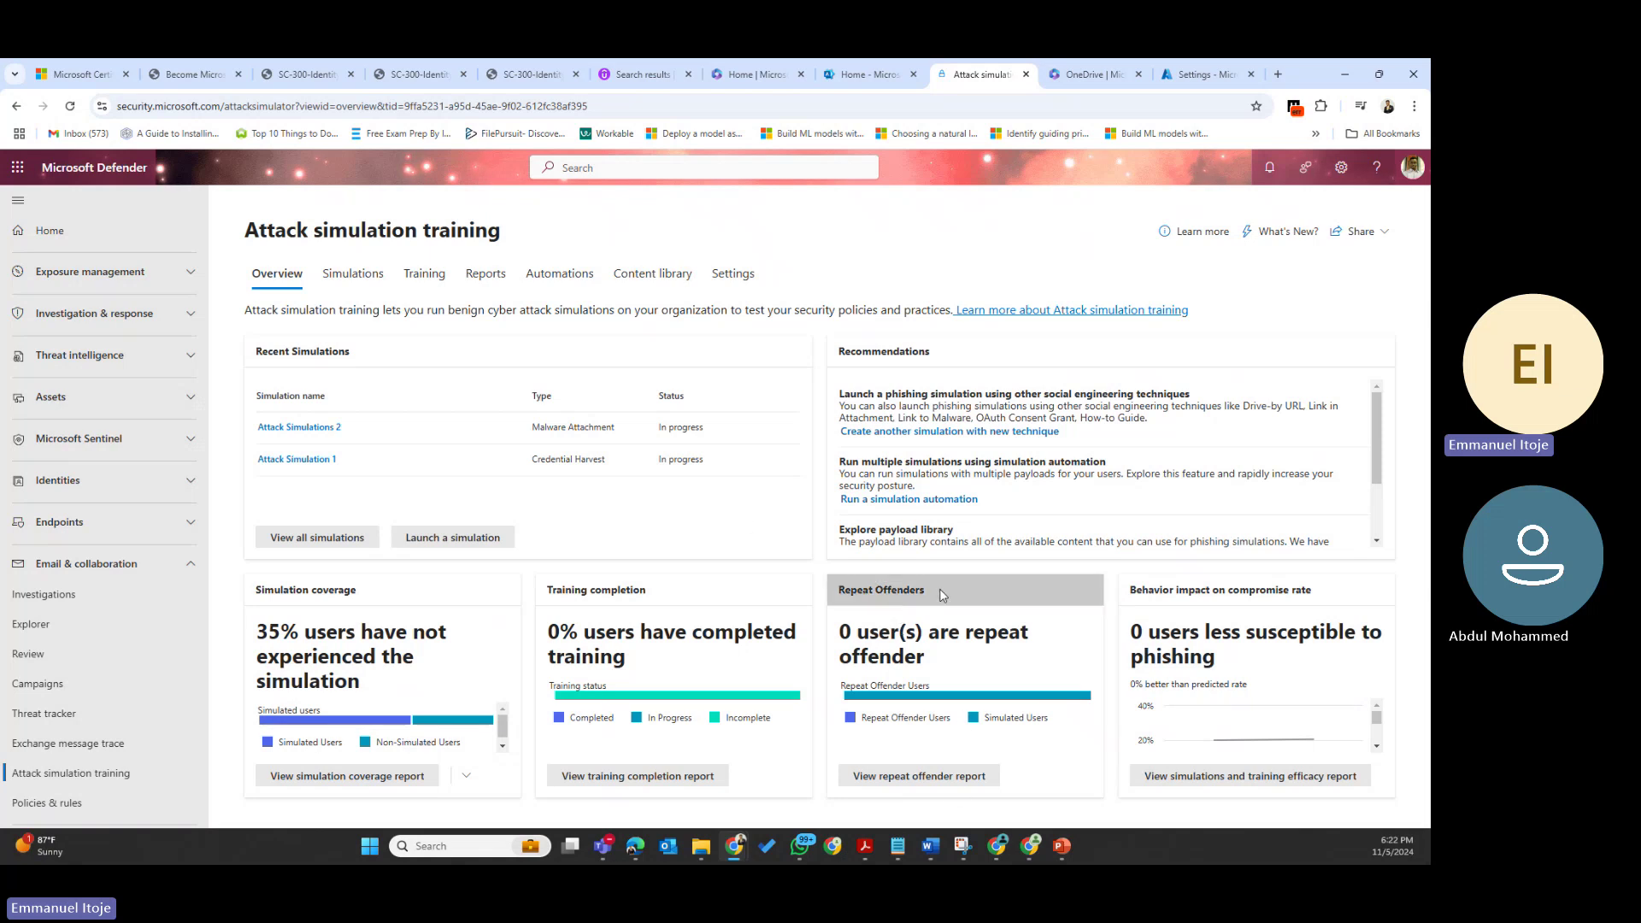
Examine the repeat offenders summary, refresh its detailed report, and return to the overview
{"action": "left_click_drag", "start_coordinate": [938, 591], "coordinate": [841, 591]}
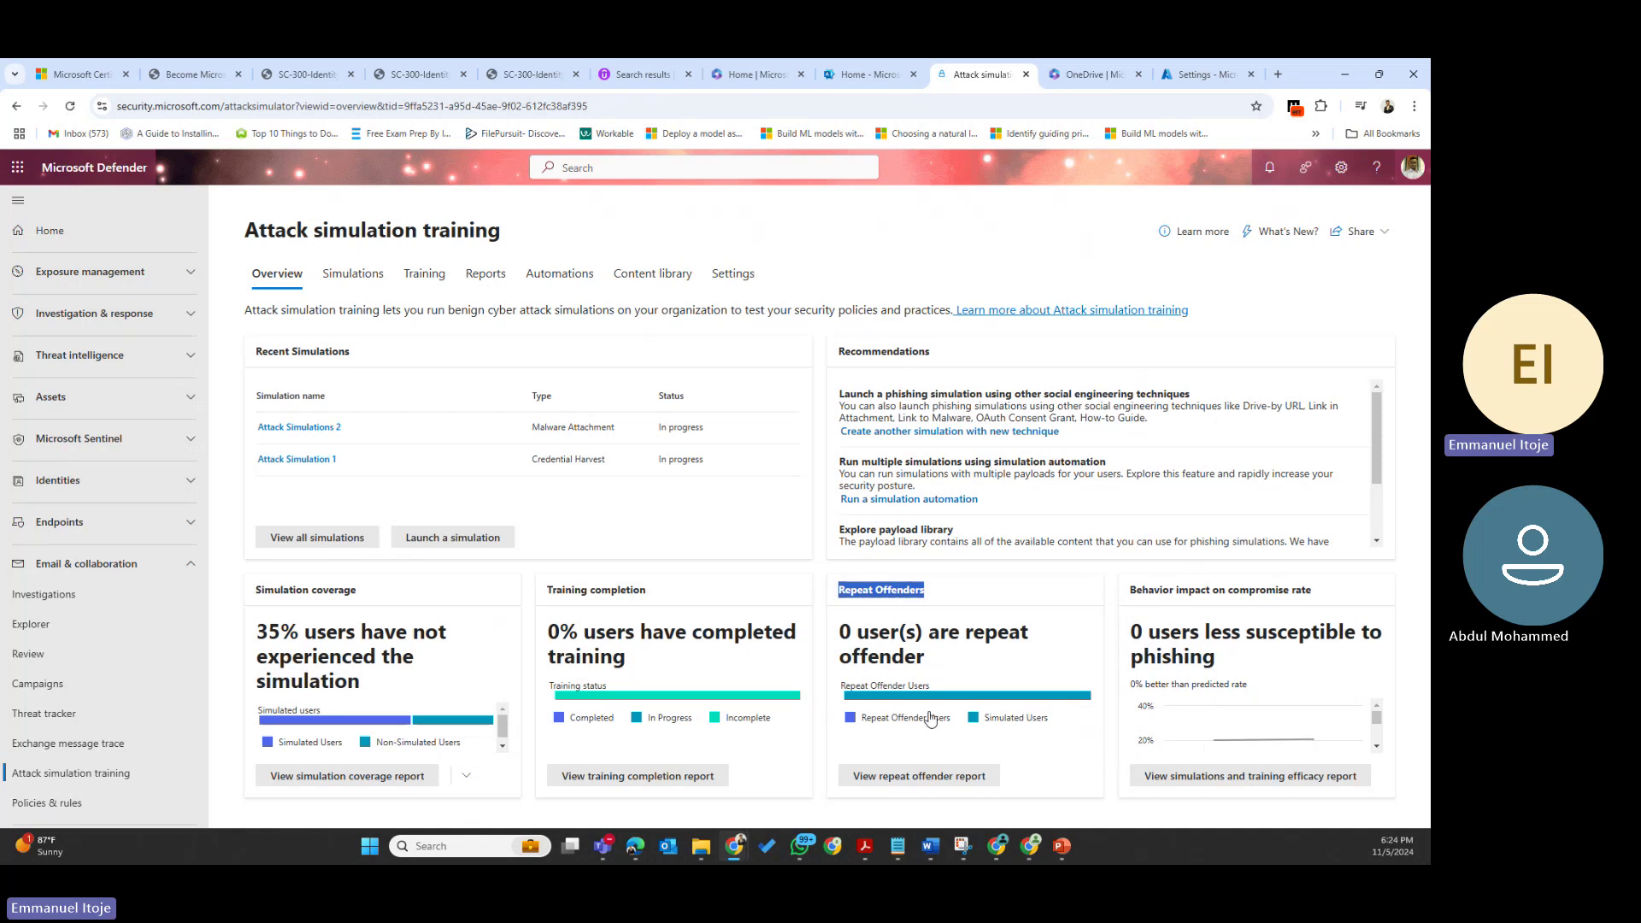
{"action": "left_click", "coordinate": [910, 790]}
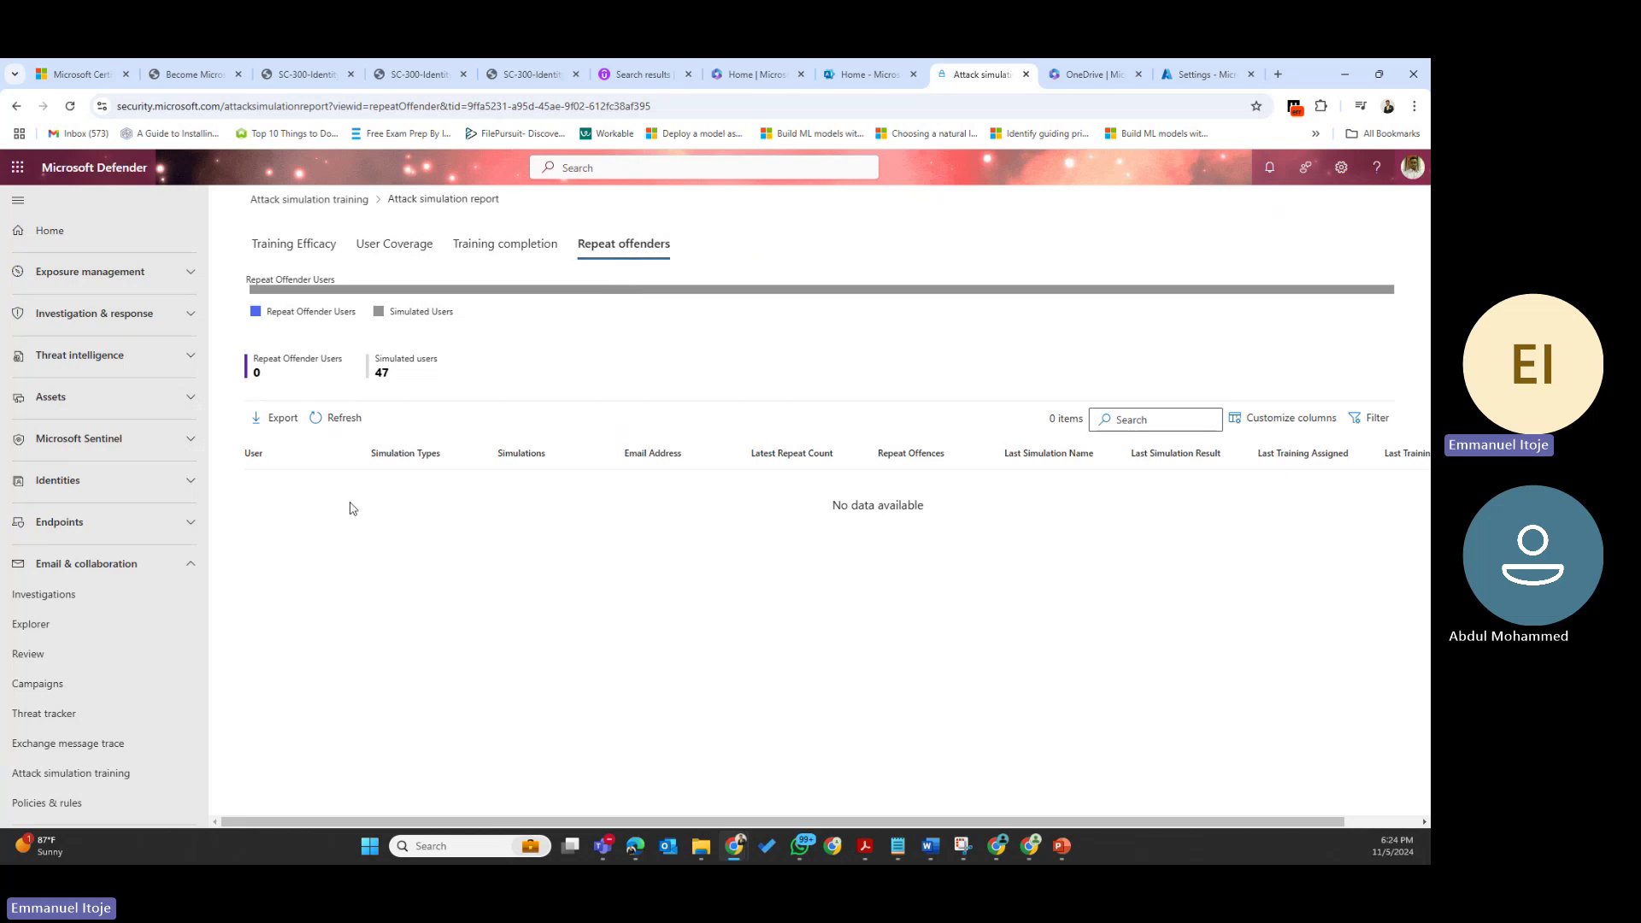
{"action": "left_click", "coordinate": [312, 416]}
{"action": "left_click", "coordinate": [269, 205]}
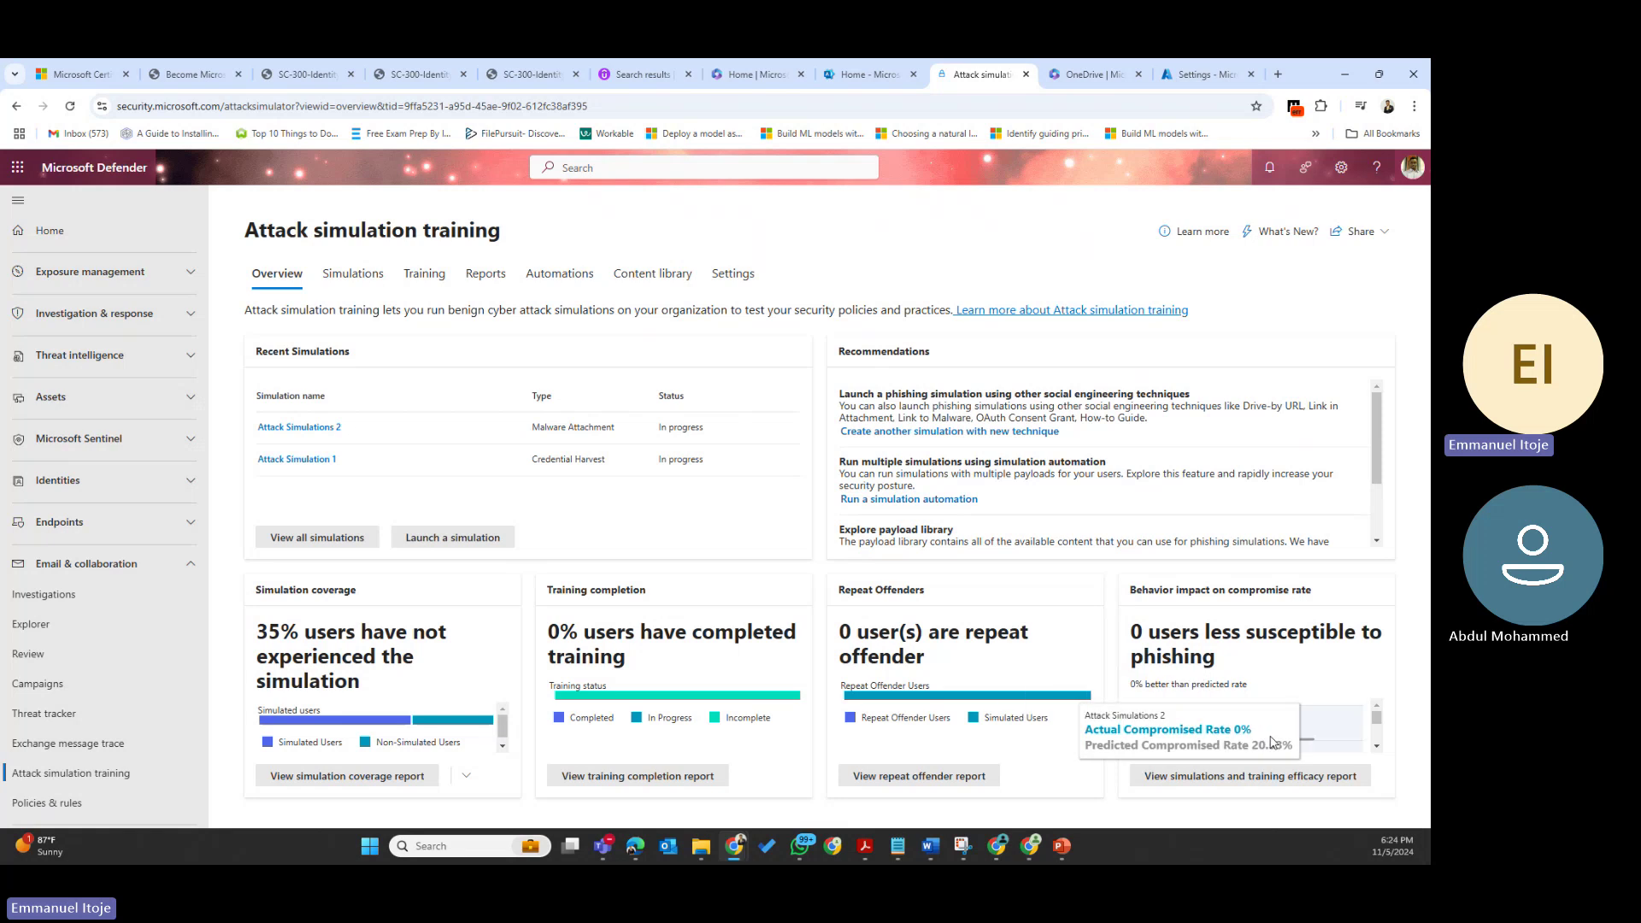
Compare actual and predicted compromise rates on the overview, examine the training efficacy report for both simulations, and return to the overview
{"action": "mouse_move", "coordinate": [1166, 749]}
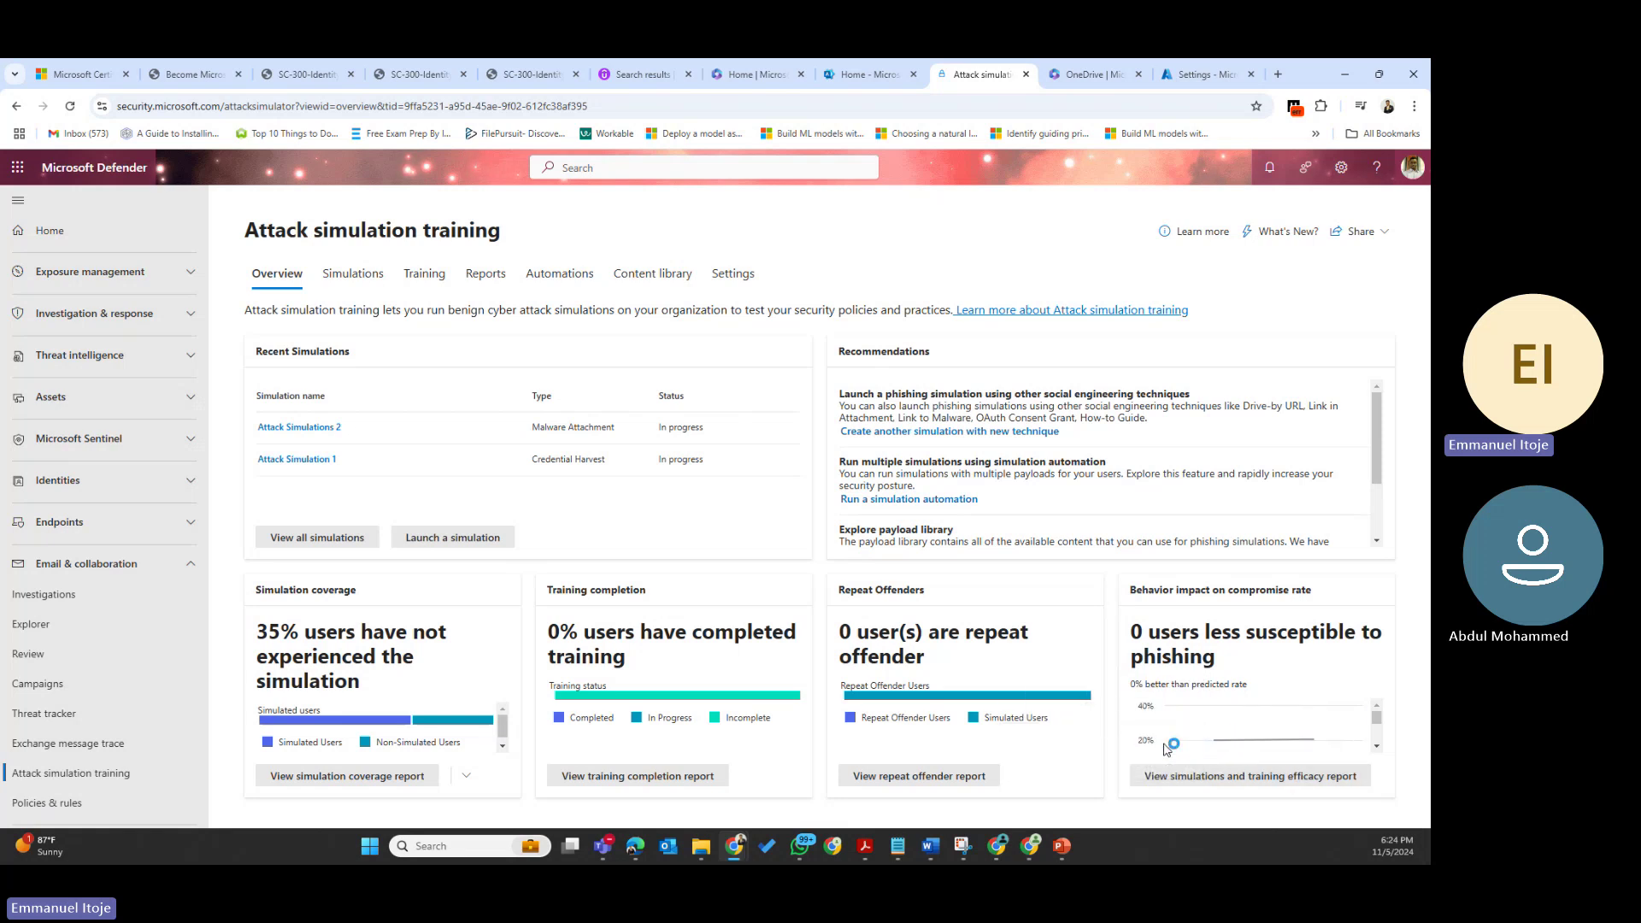
{"action": "mouse_move", "coordinate": [1259, 748]}
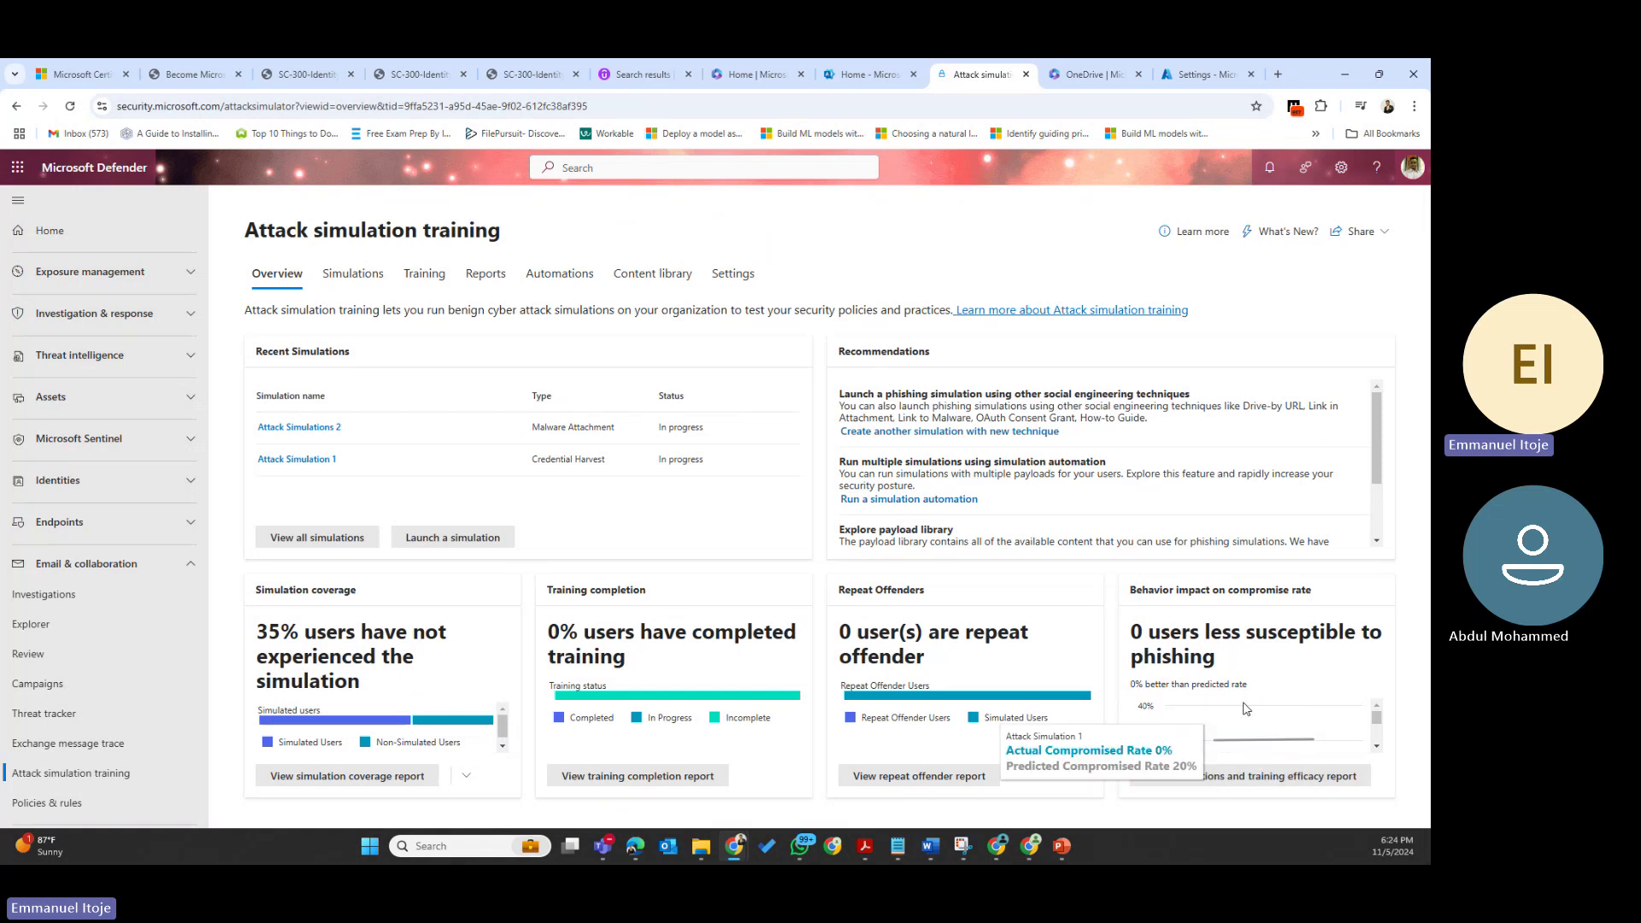
{"action": "left_click", "coordinate": [1253, 784]}
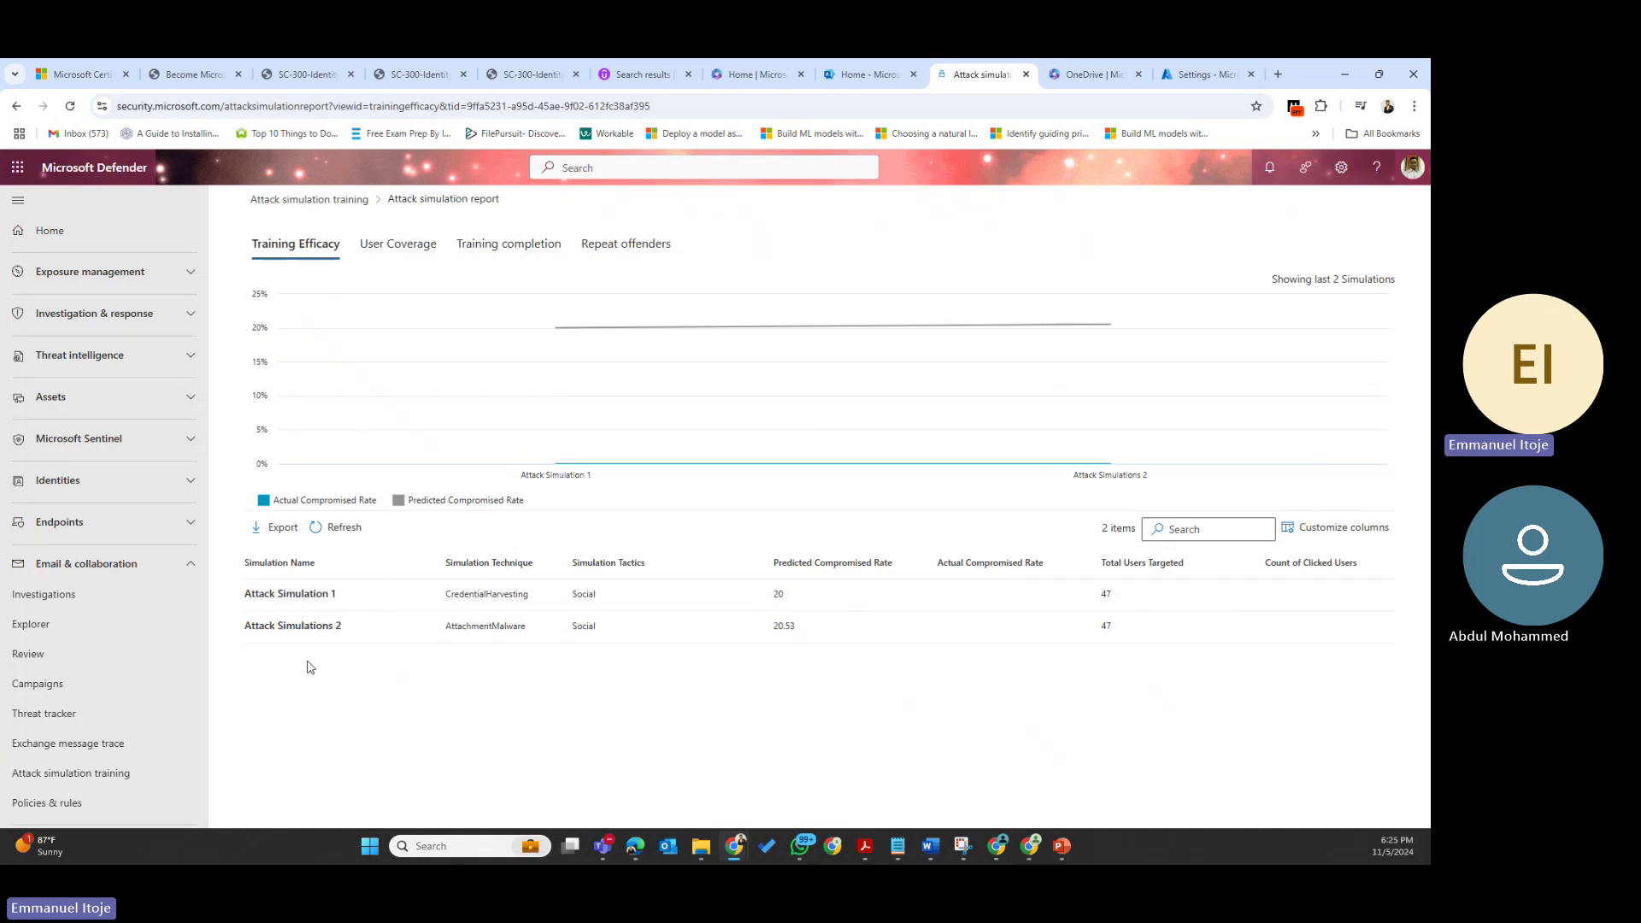
{"action": "mouse_move", "coordinate": [355, 389]}
{"action": "mouse_move", "coordinate": [974, 308]}
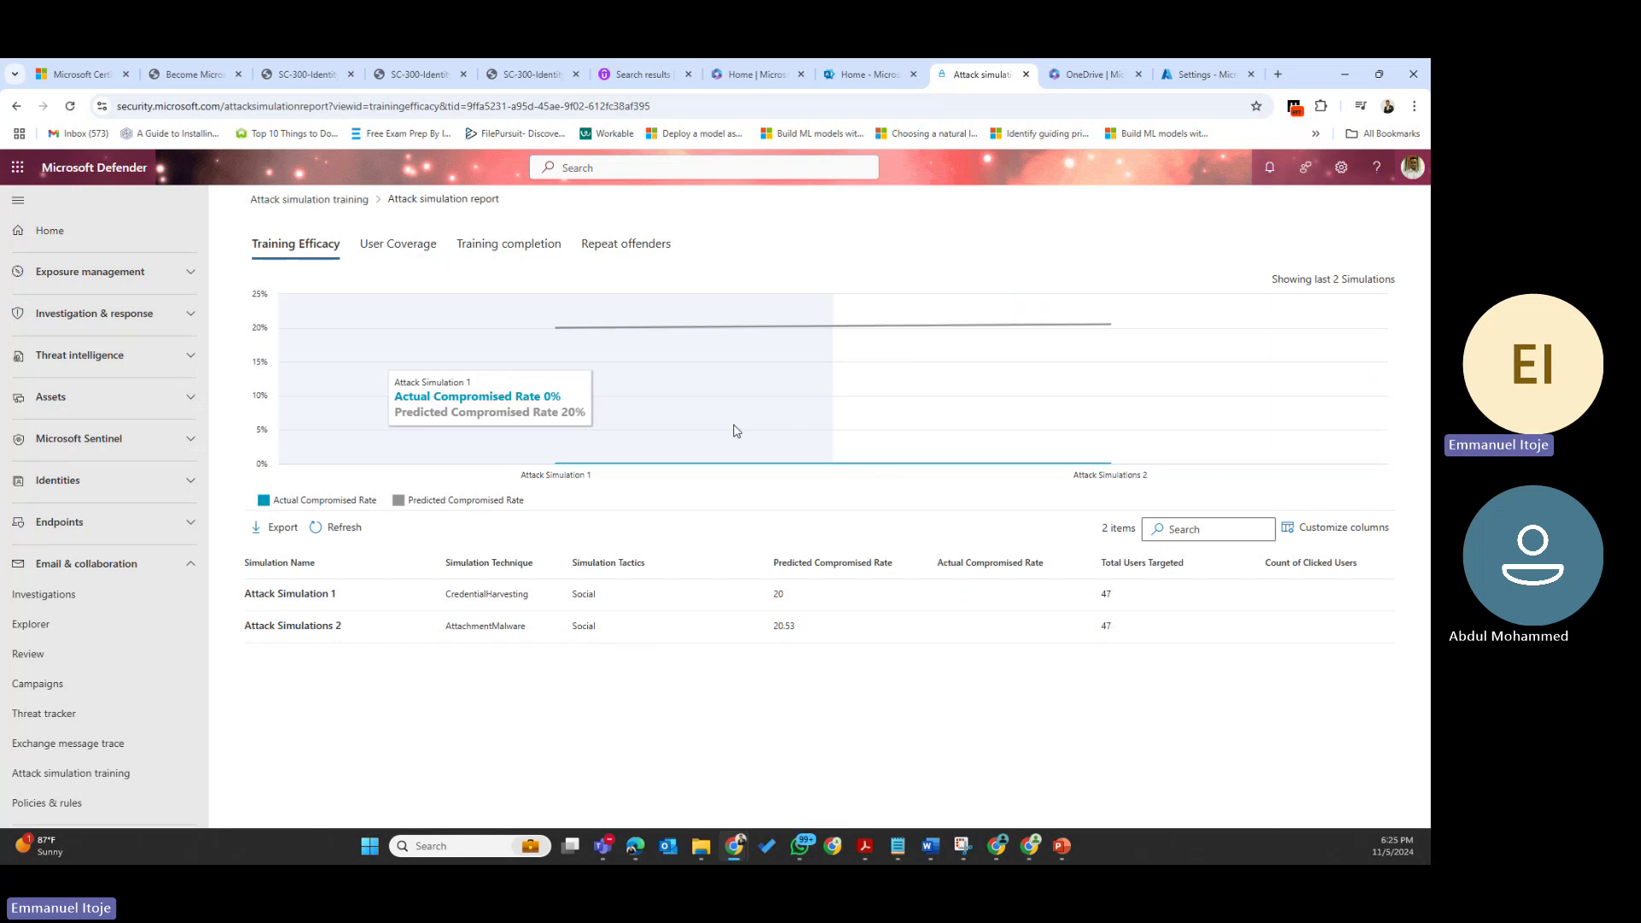
{"action": "left_click", "coordinate": [301, 198]}
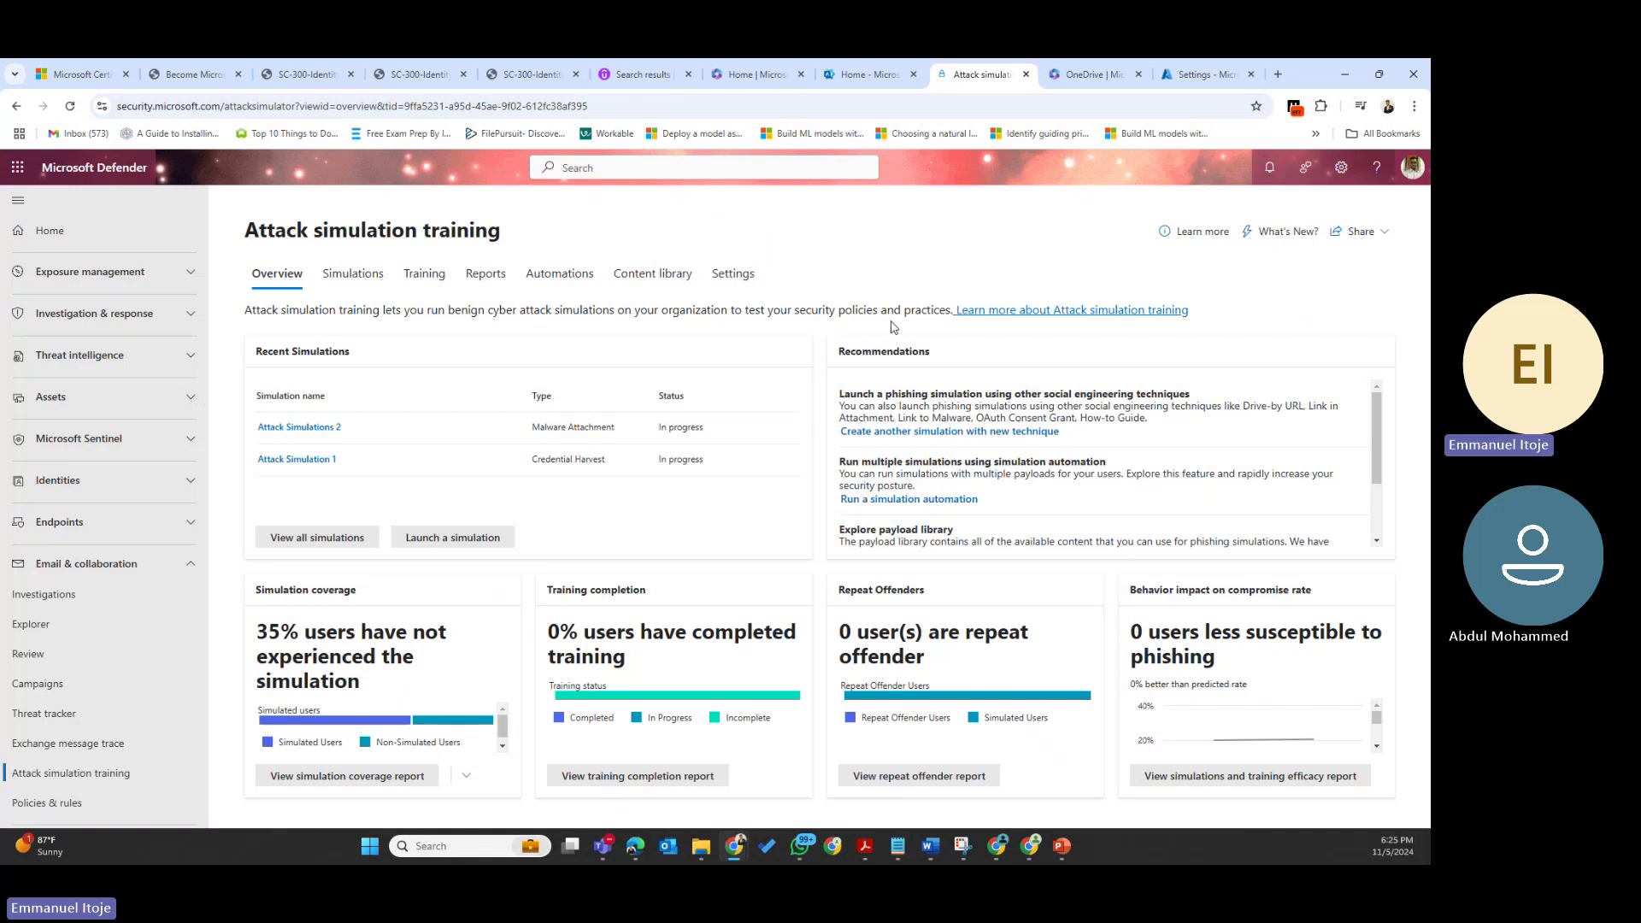
Skim the Microsoft Learn article on getting started with Attack simulation training, including its social engineering techniques, and return to the overview
{"action": "left_click", "coordinate": [1049, 313]}
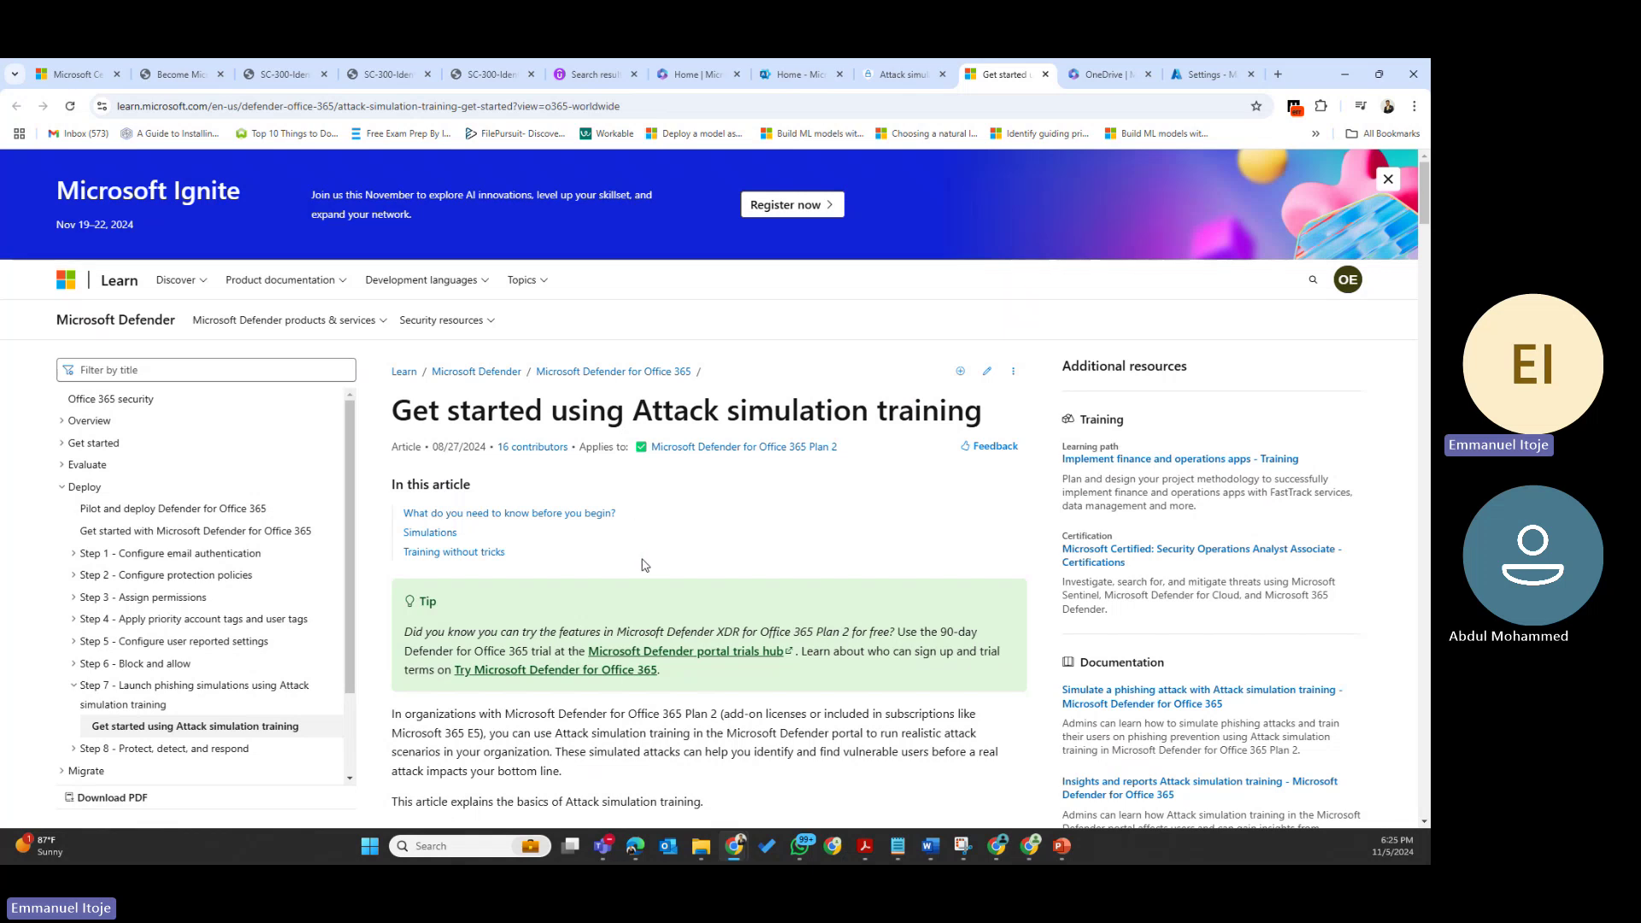
{"action": "scroll", "coordinate": [644, 565], "scroll_direction": "down", "scroll_amount": 5}
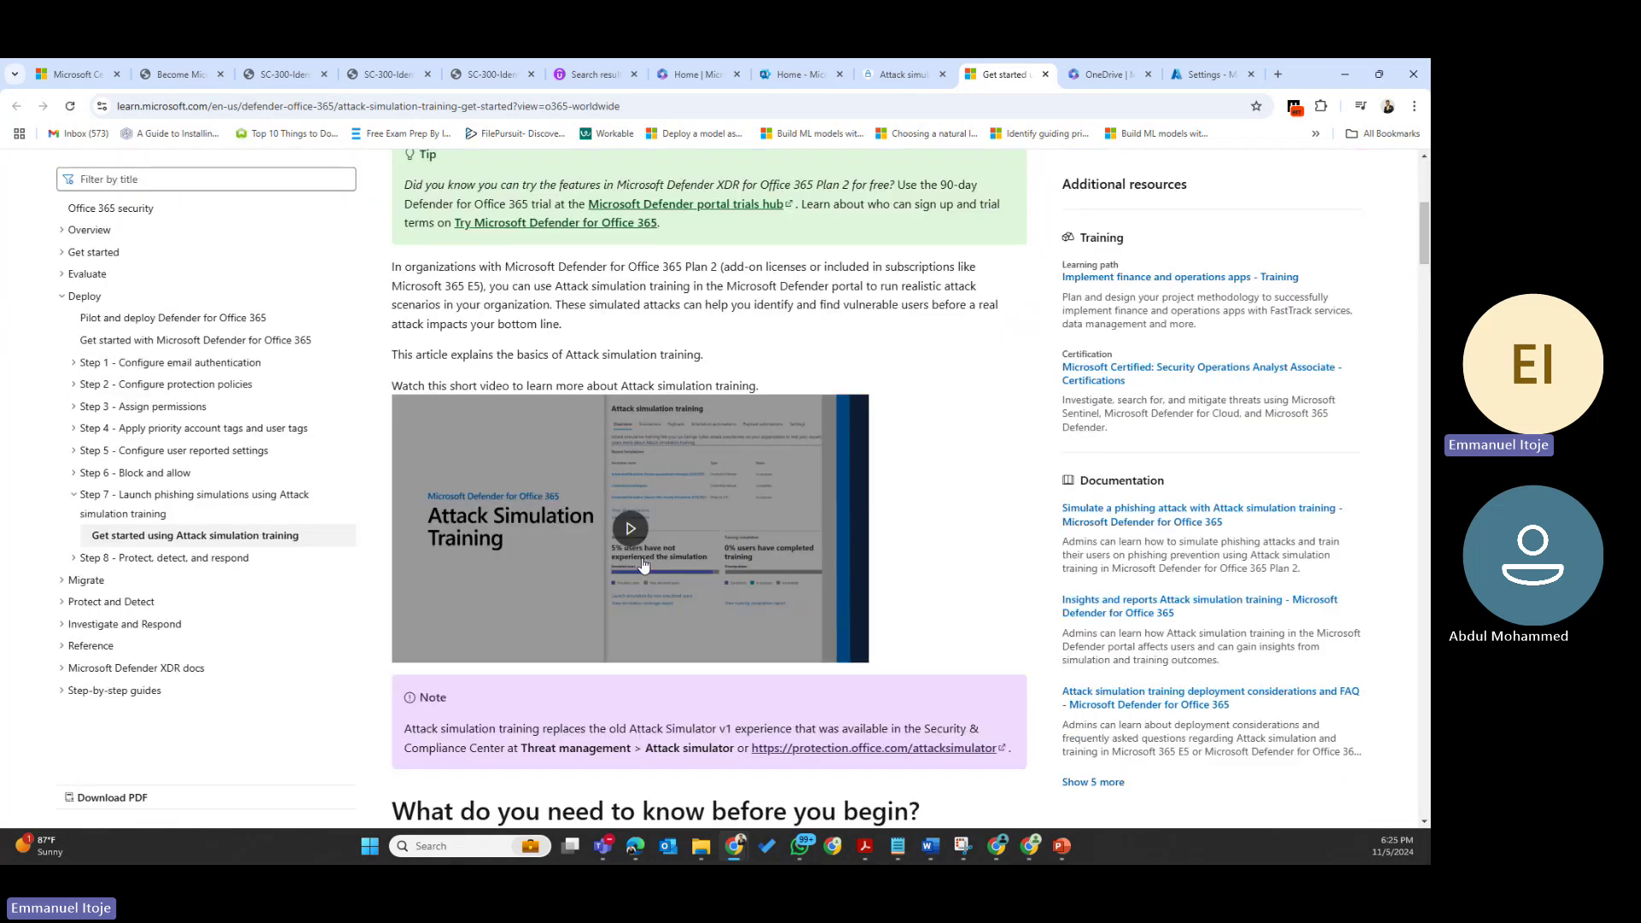
{"action": "scroll", "coordinate": [644, 565], "scroll_direction": "down", "scroll_amount": 15}
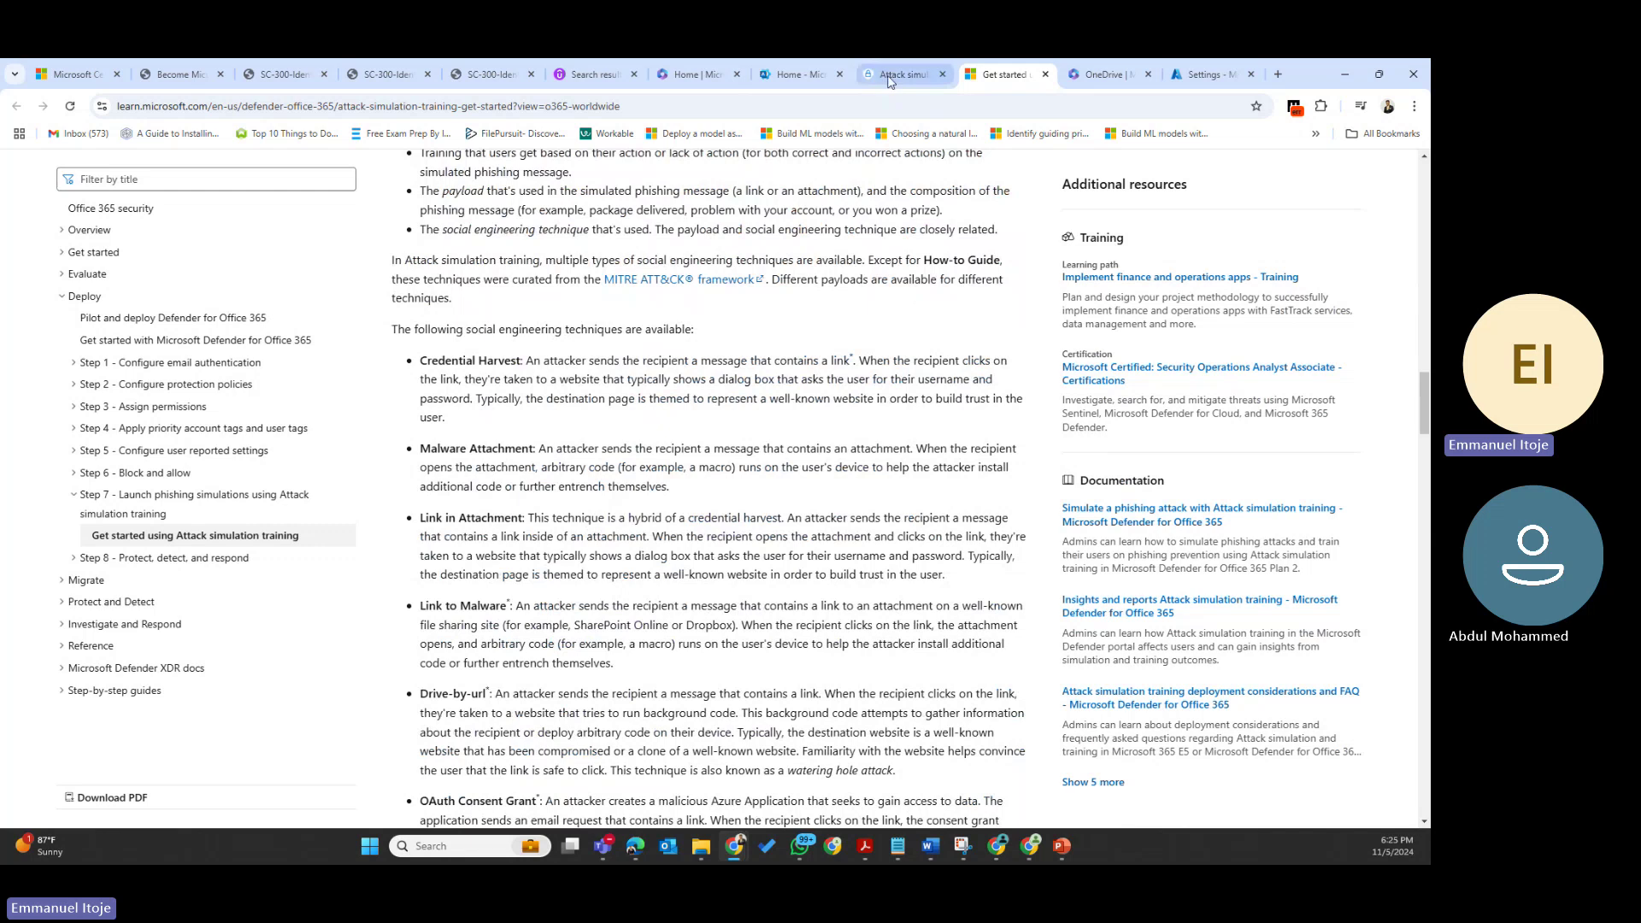
{"action": "left_click", "coordinate": [889, 77]}
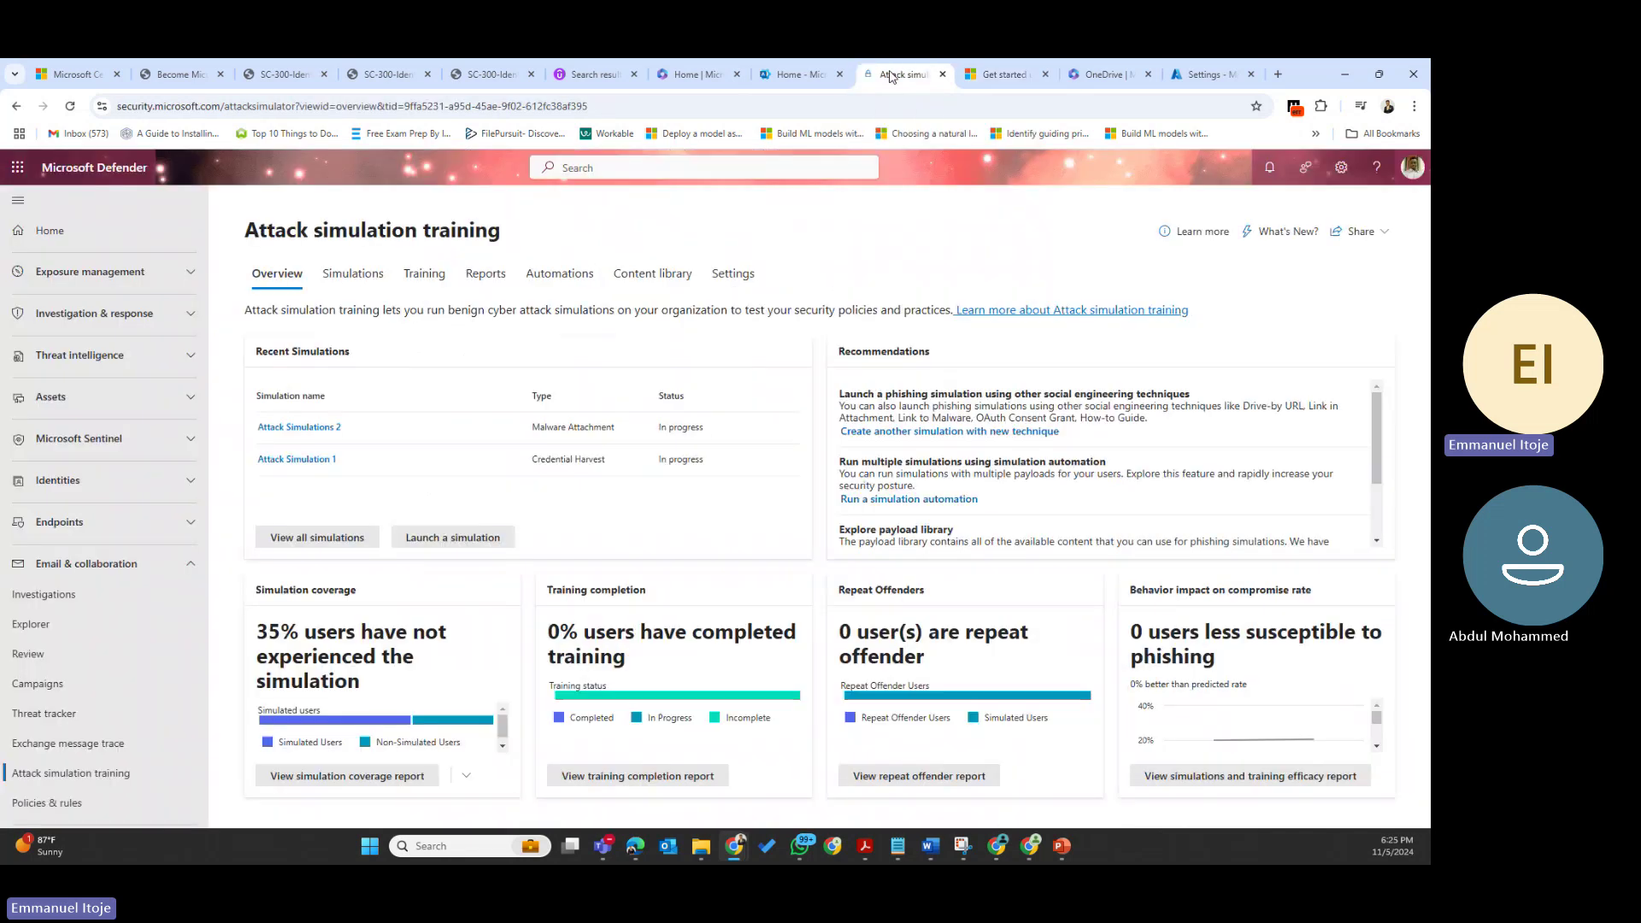
Start creating a new simulation from the simulations list and review the details of the Credential Harvest technique
{"action": "left_click", "coordinate": [350, 273]}
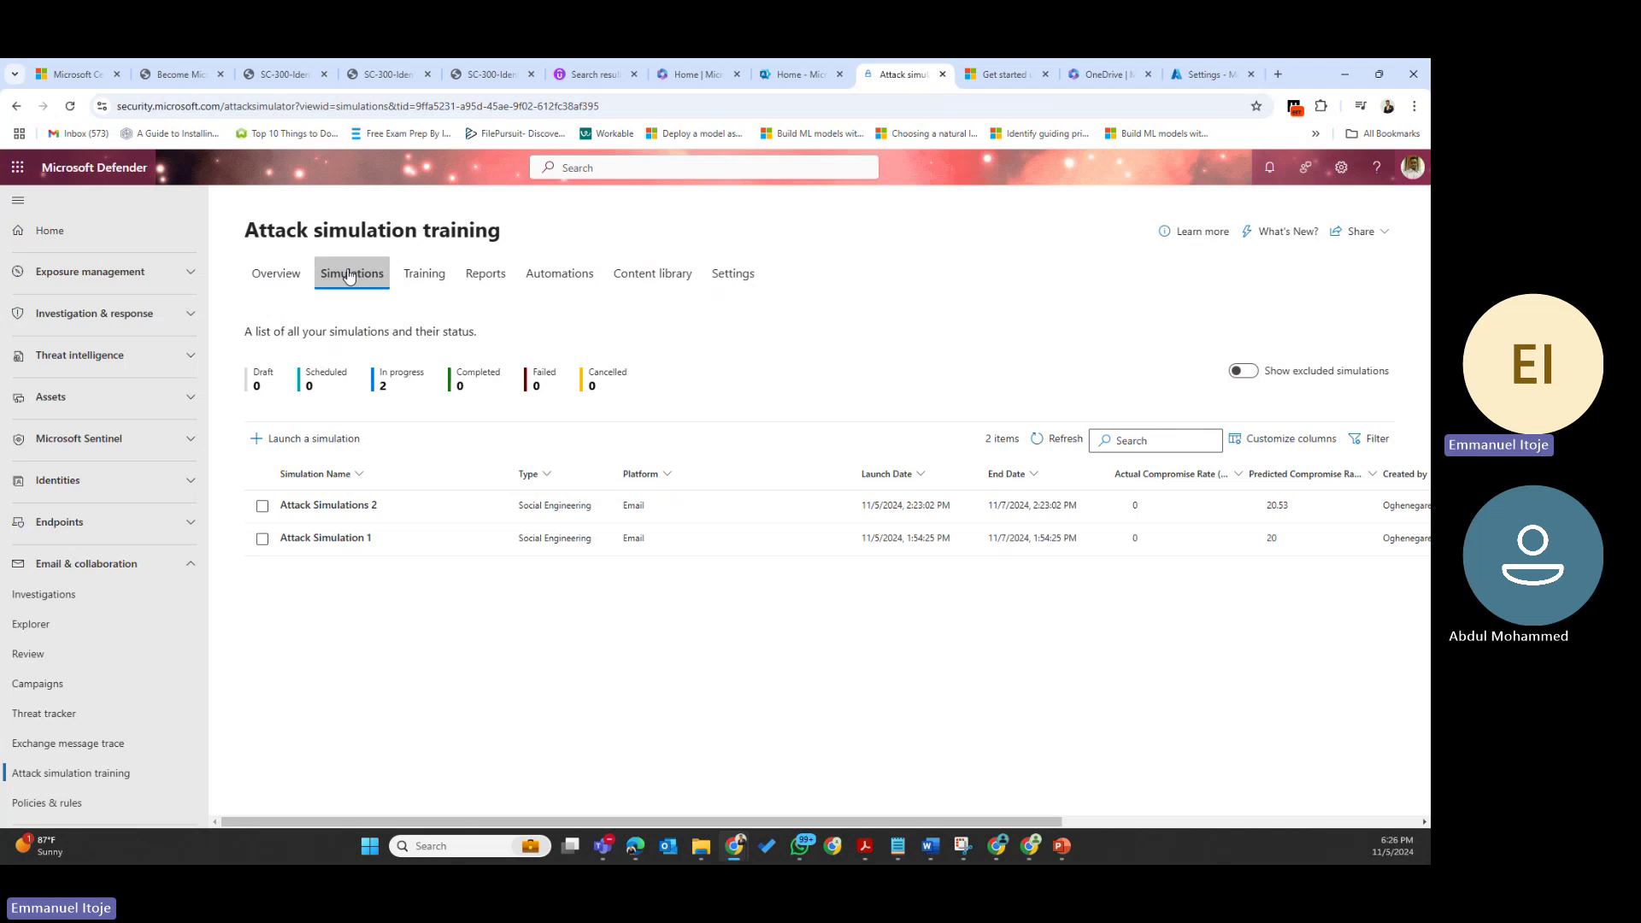
{"action": "left_click", "coordinate": [333, 443]}
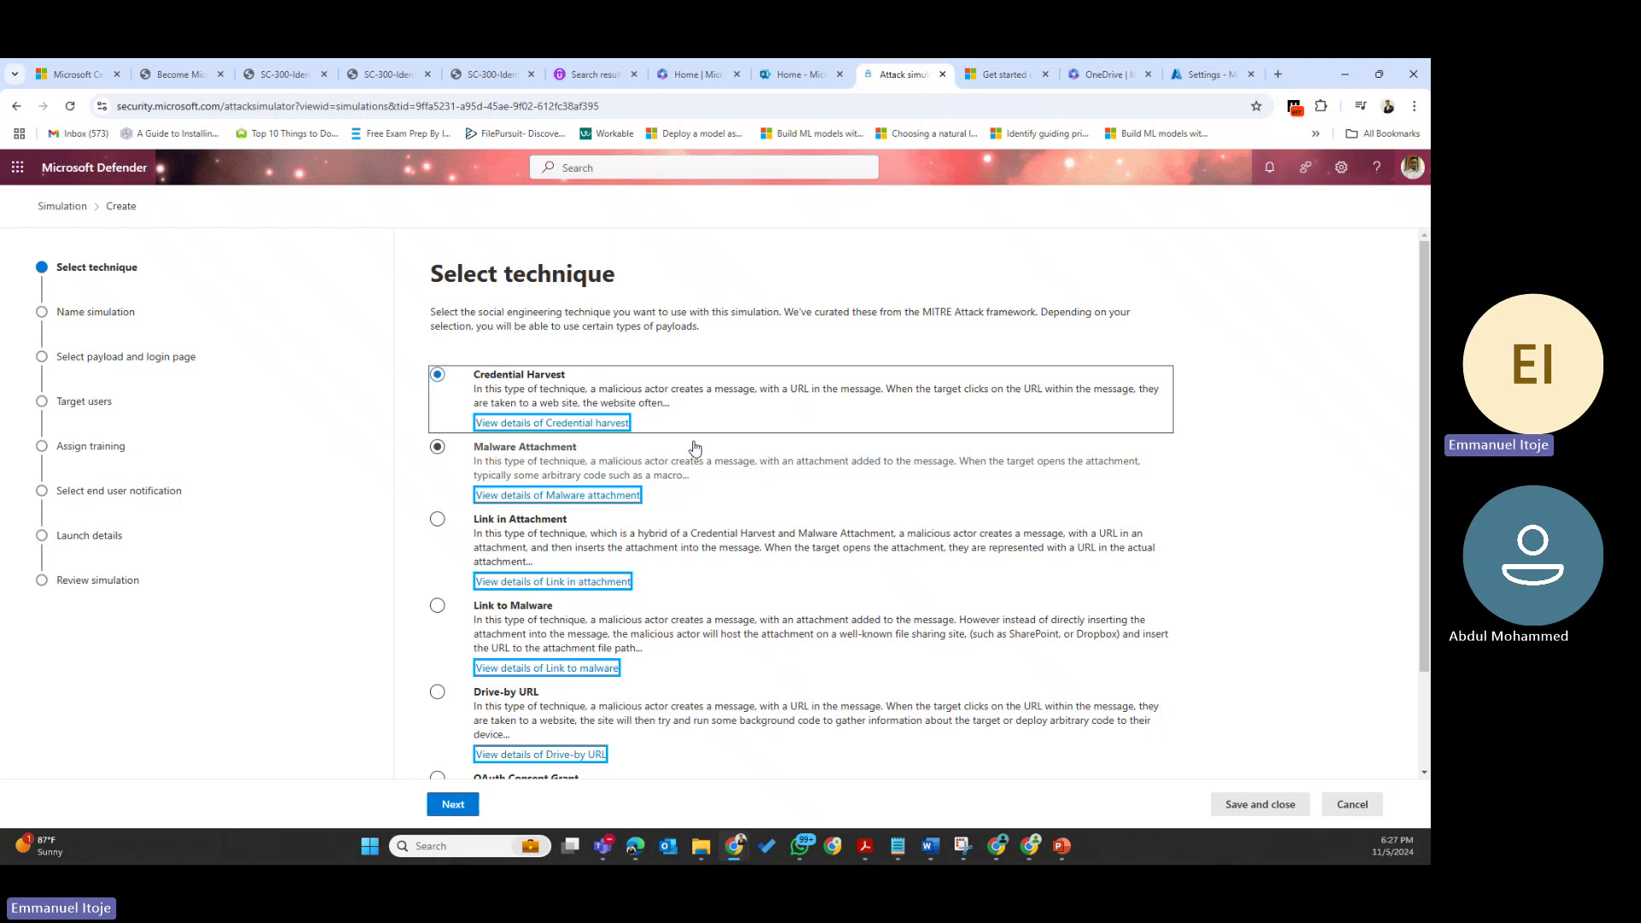
{"action": "left_click", "coordinate": [551, 425]}
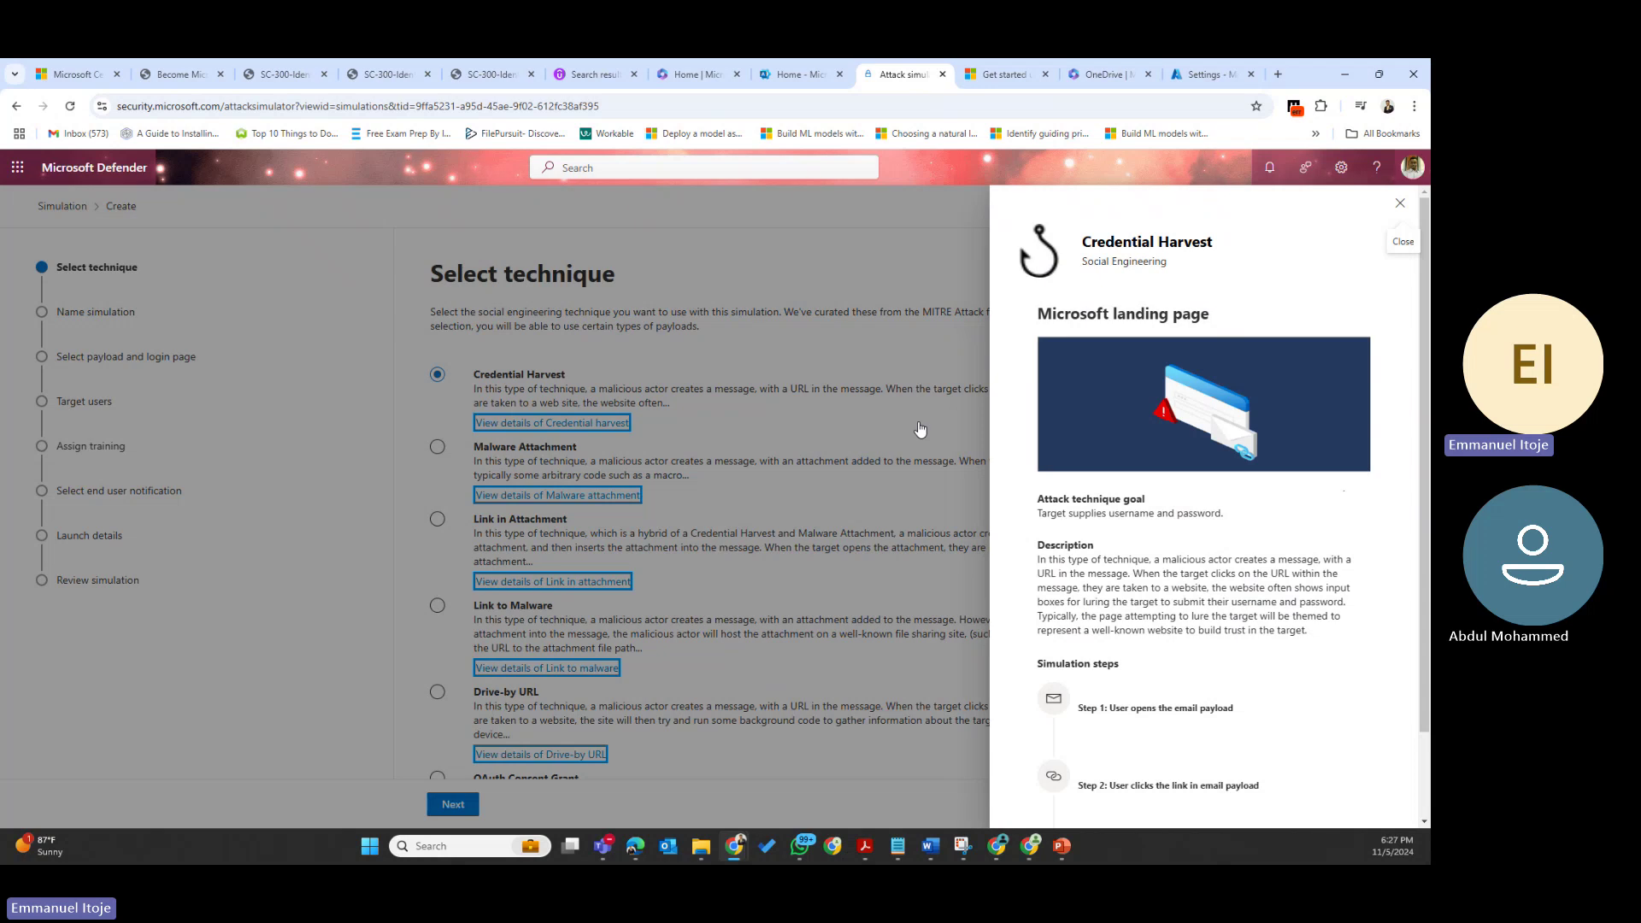
{"action": "left_click", "coordinate": [1400, 203]}
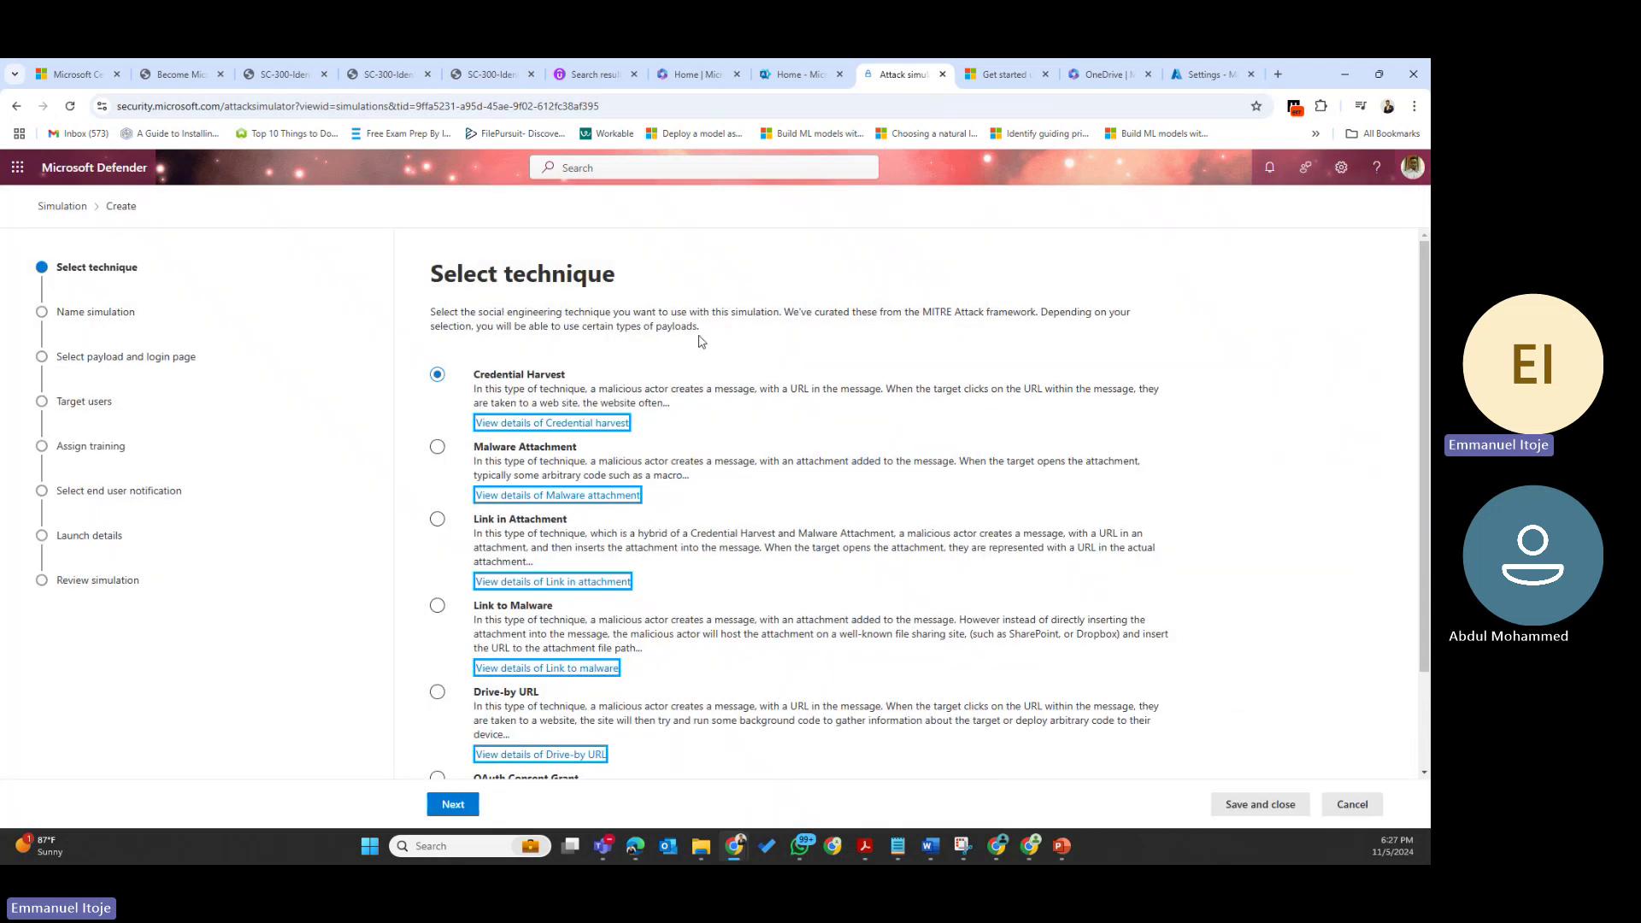
Look through the available techniques and read the Malware Attachment details, including its attack goal, description and simulation steps
{"action": "scroll", "coordinate": [592, 598], "scroll_direction": "down", "scroll_amount": 2}
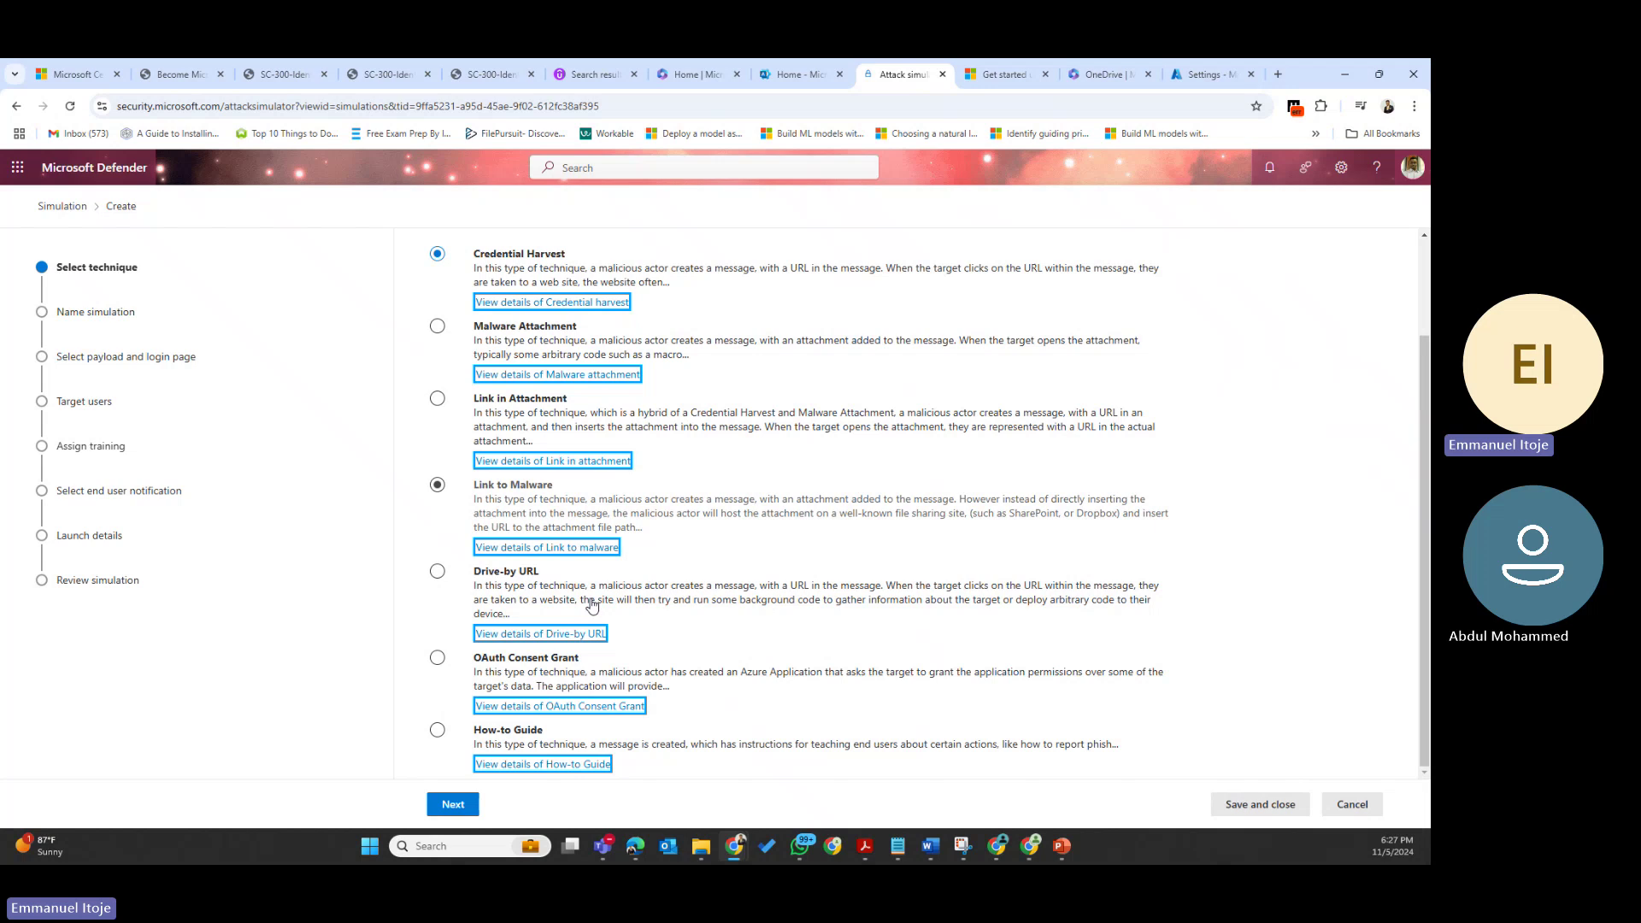
{"action": "scroll", "coordinate": [588, 419], "scroll_direction": "up", "scroll_amount": 1}
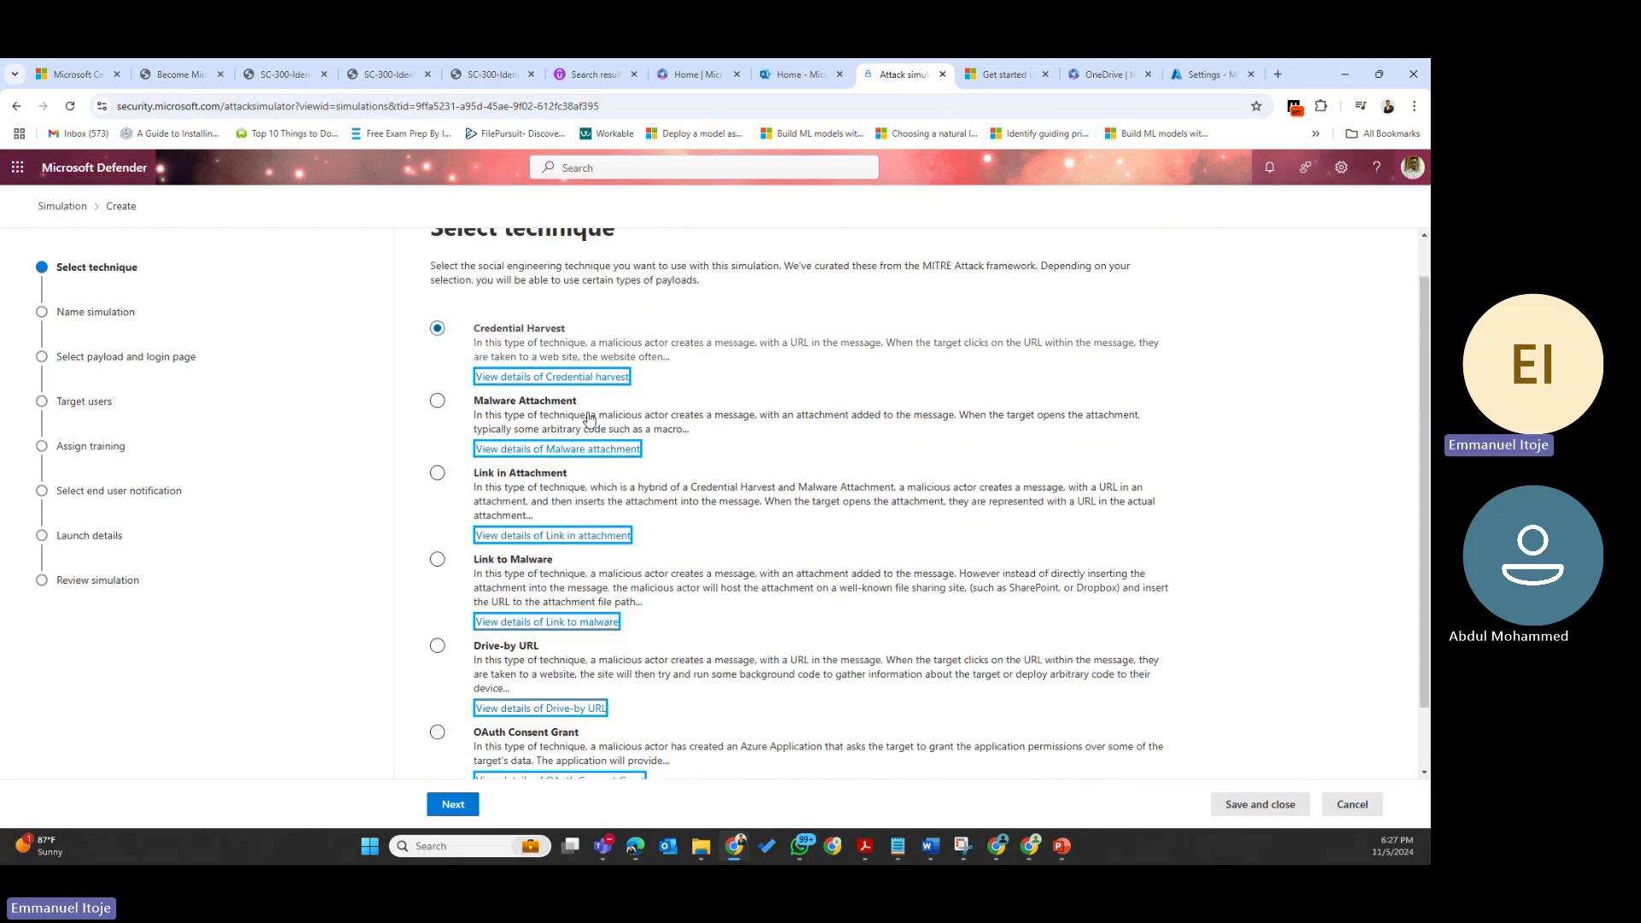
{"action": "left_click", "coordinate": [532, 456]}
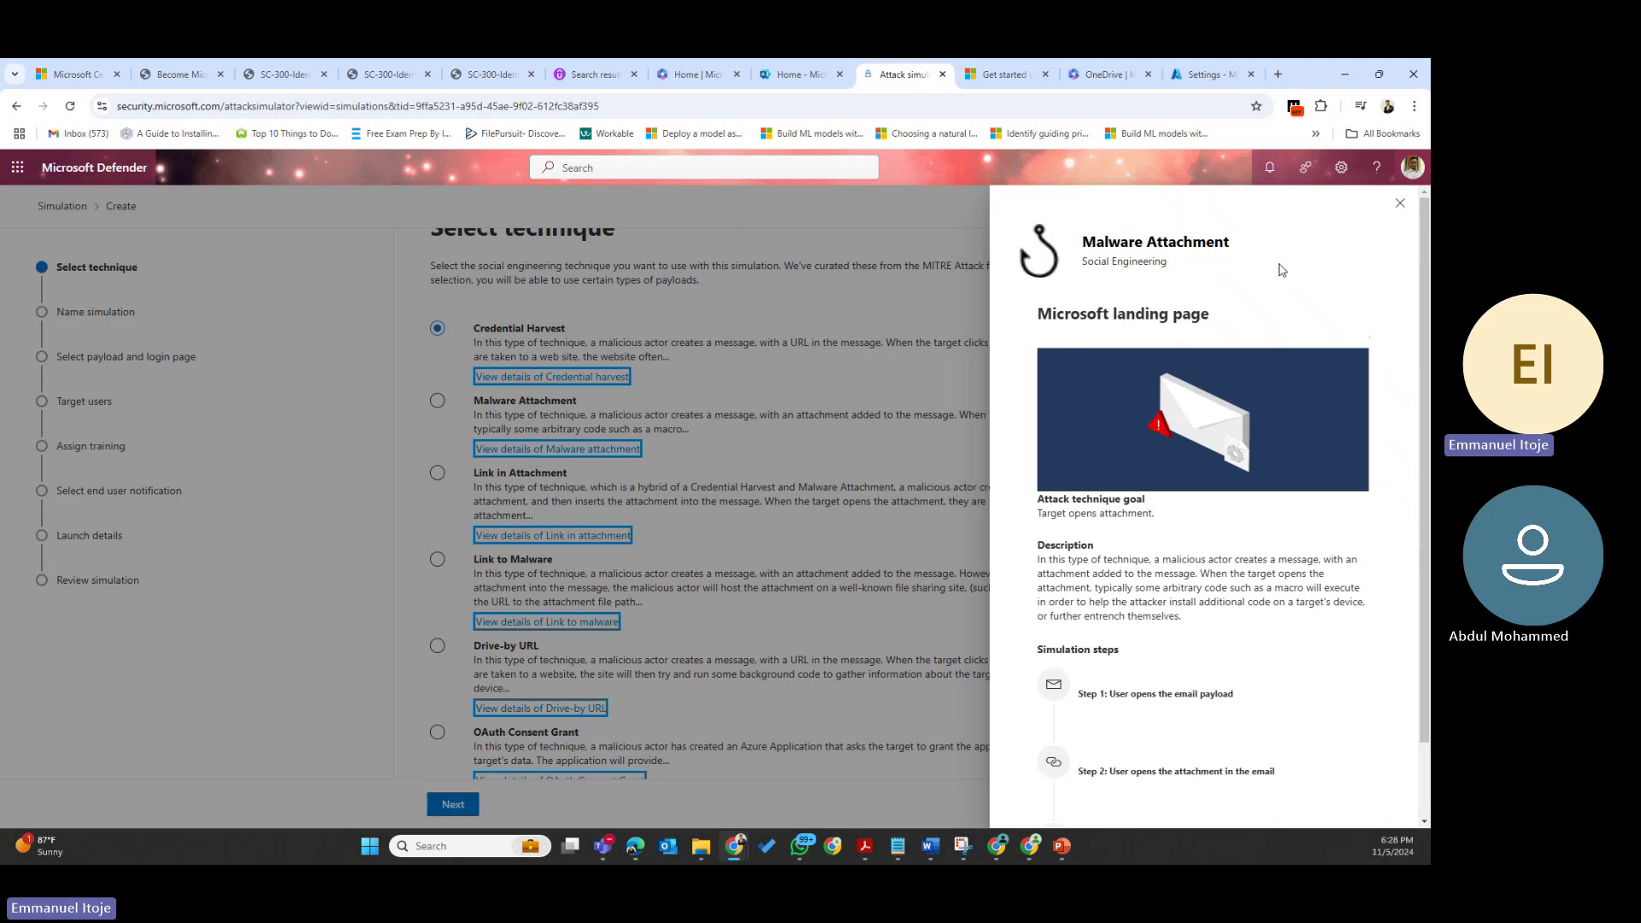
{"action": "left_click_drag", "start_coordinate": [1200, 258], "coordinate": [1078, 243]}
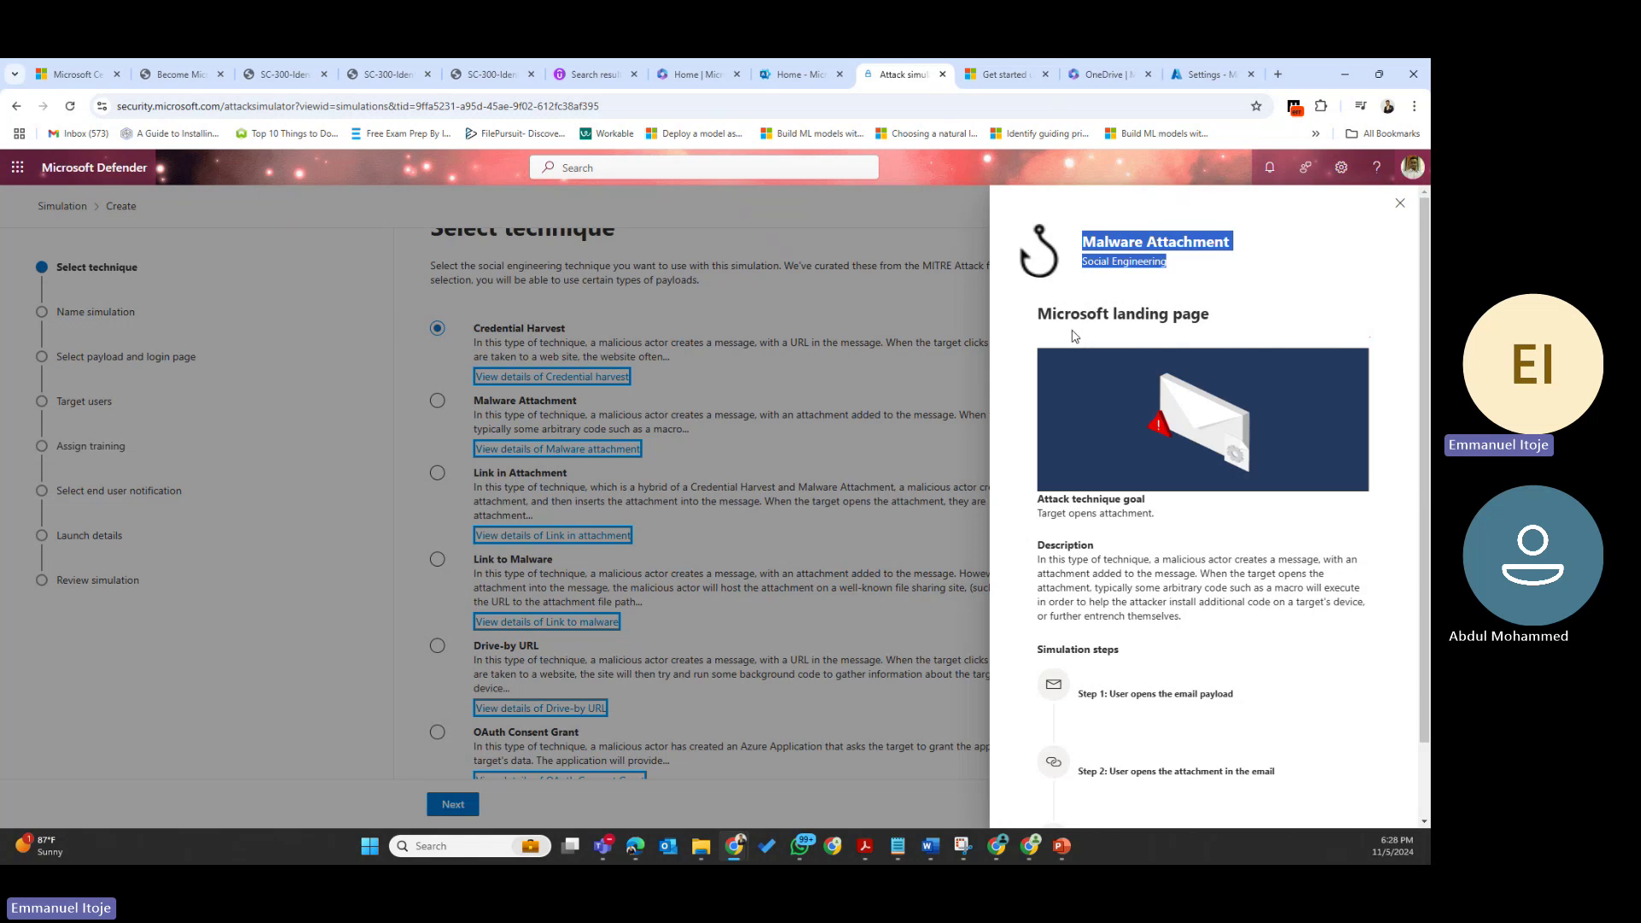
{"action": "left_click", "coordinate": [1266, 298]}
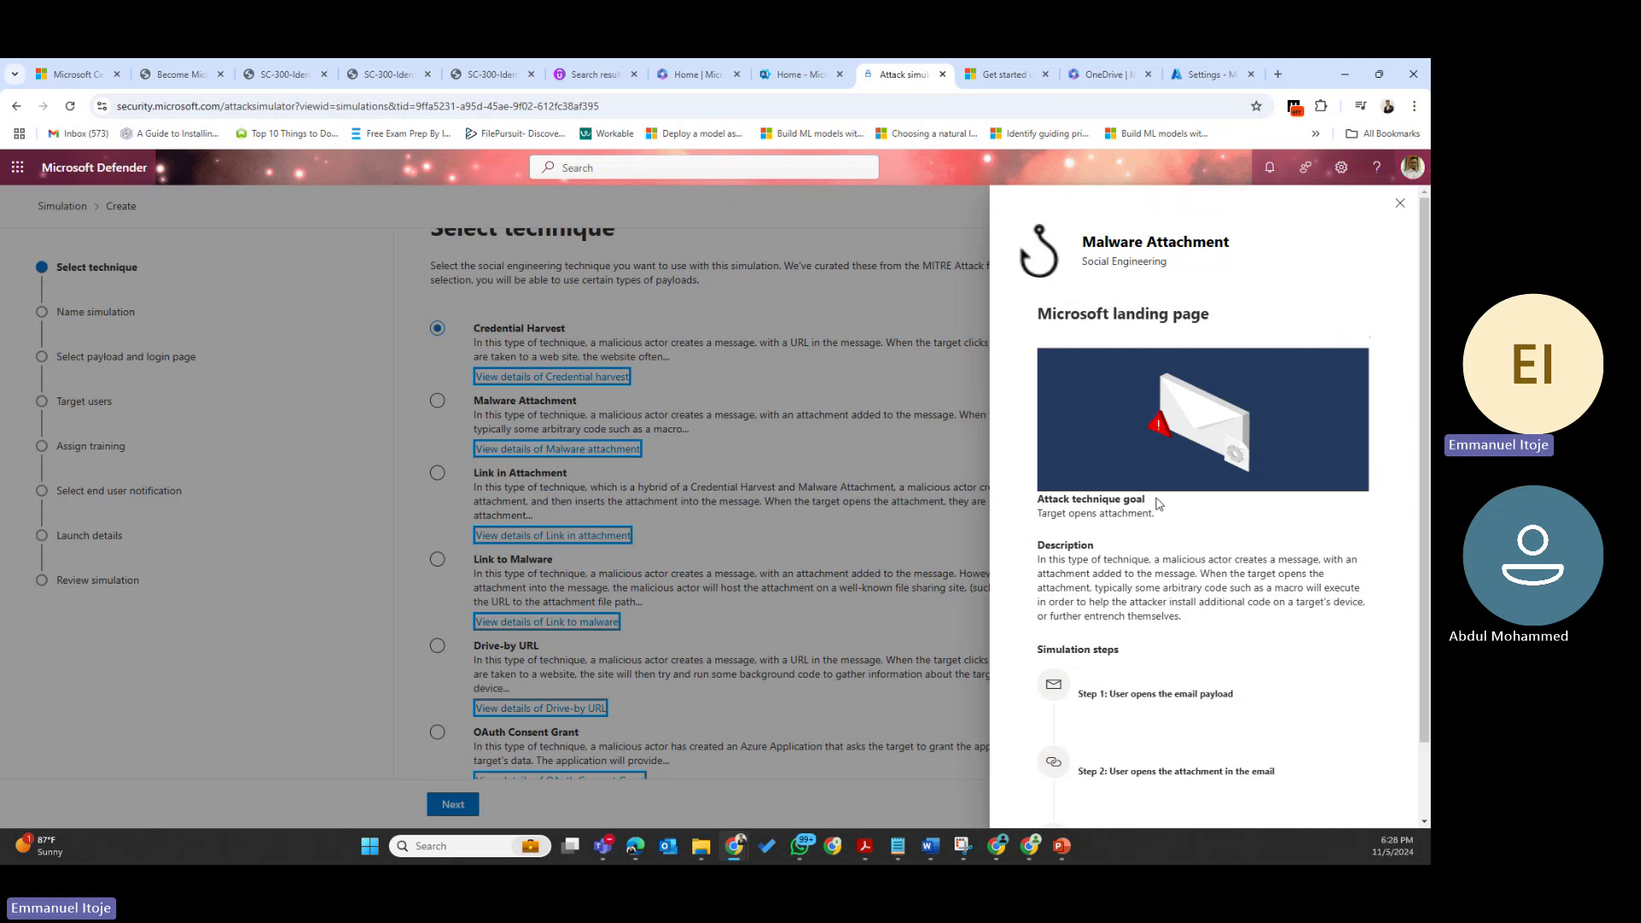
{"action": "left_click_drag", "start_coordinate": [1147, 500], "coordinate": [1039, 494]}
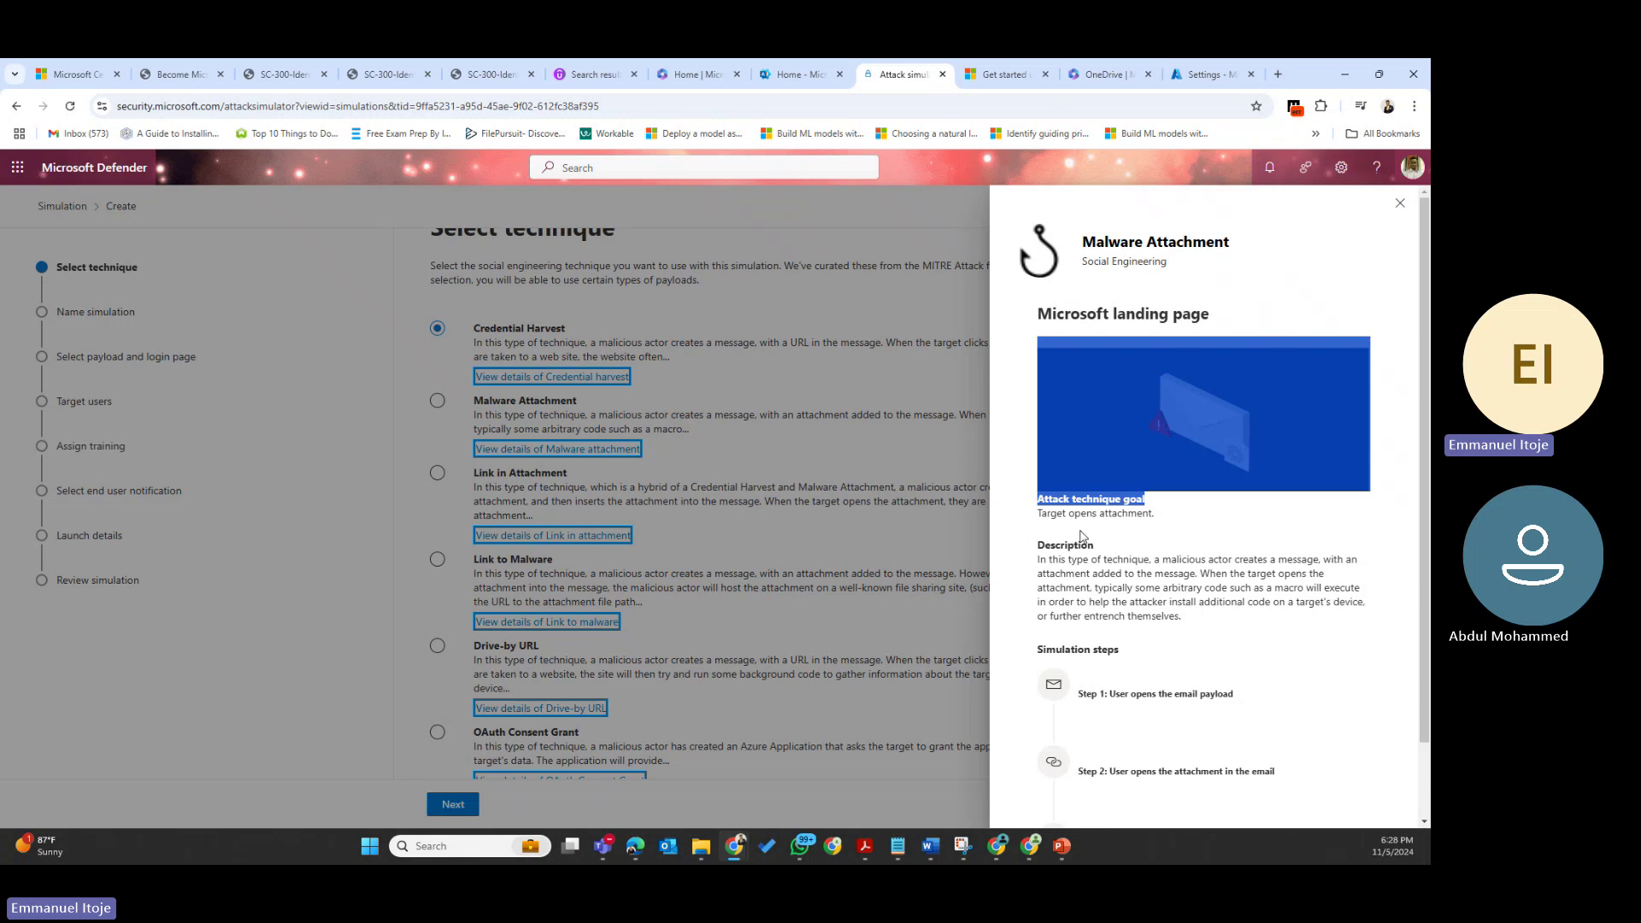
{"action": "left_click_drag", "start_coordinate": [1068, 514], "coordinate": [1150, 513]}
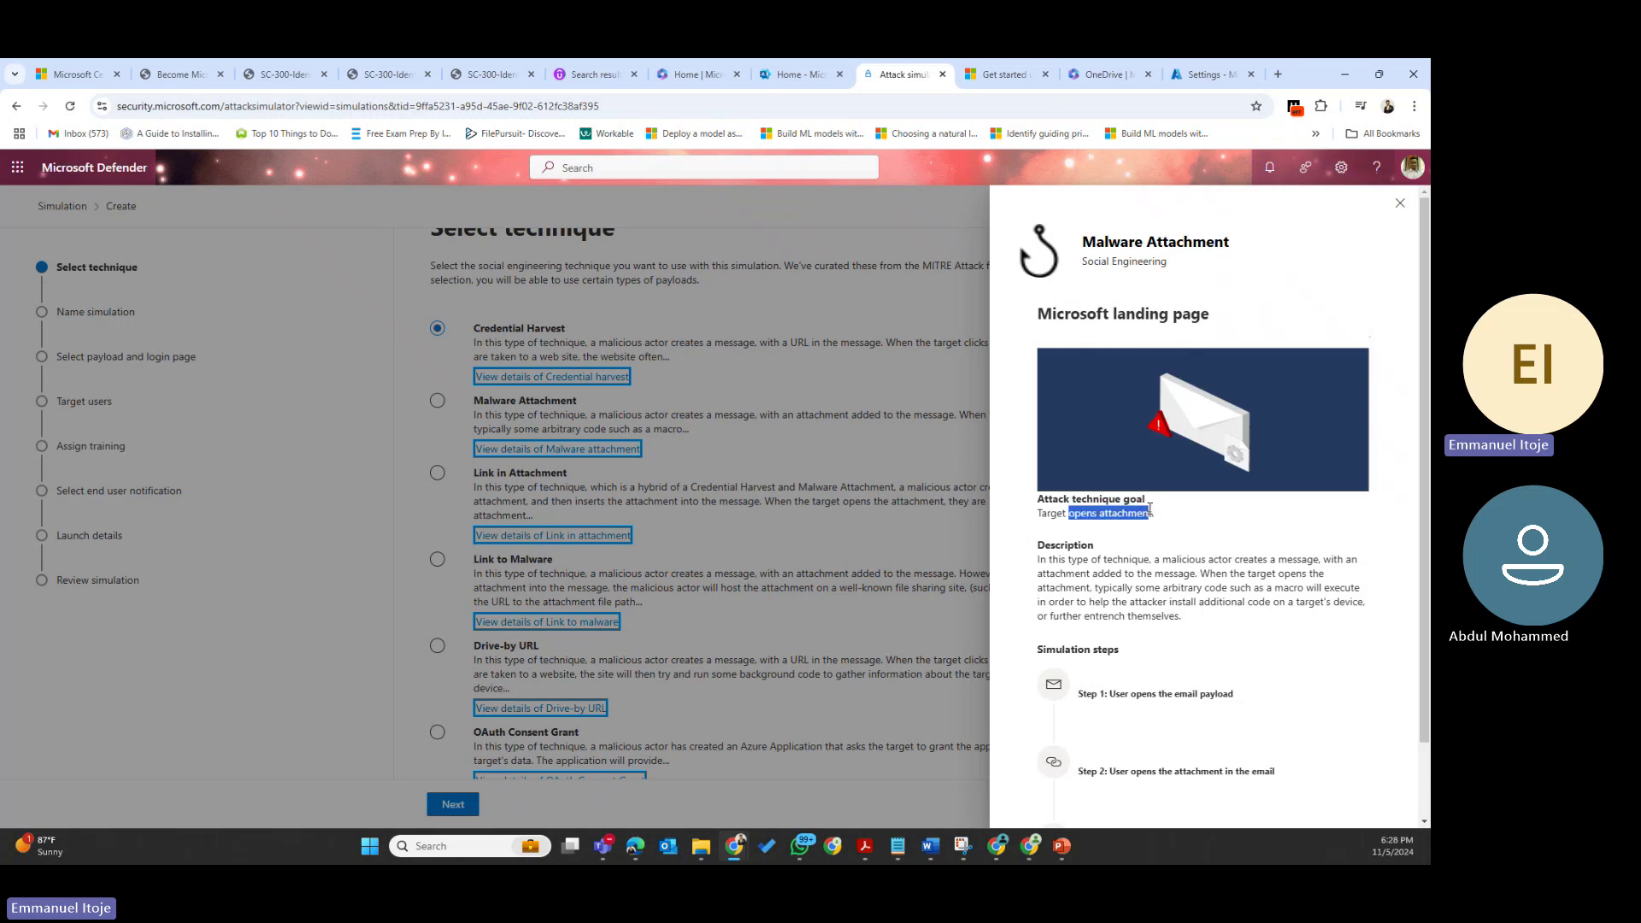
{"action": "scroll", "coordinate": [1192, 557], "scroll_direction": "down", "scroll_amount": 1}
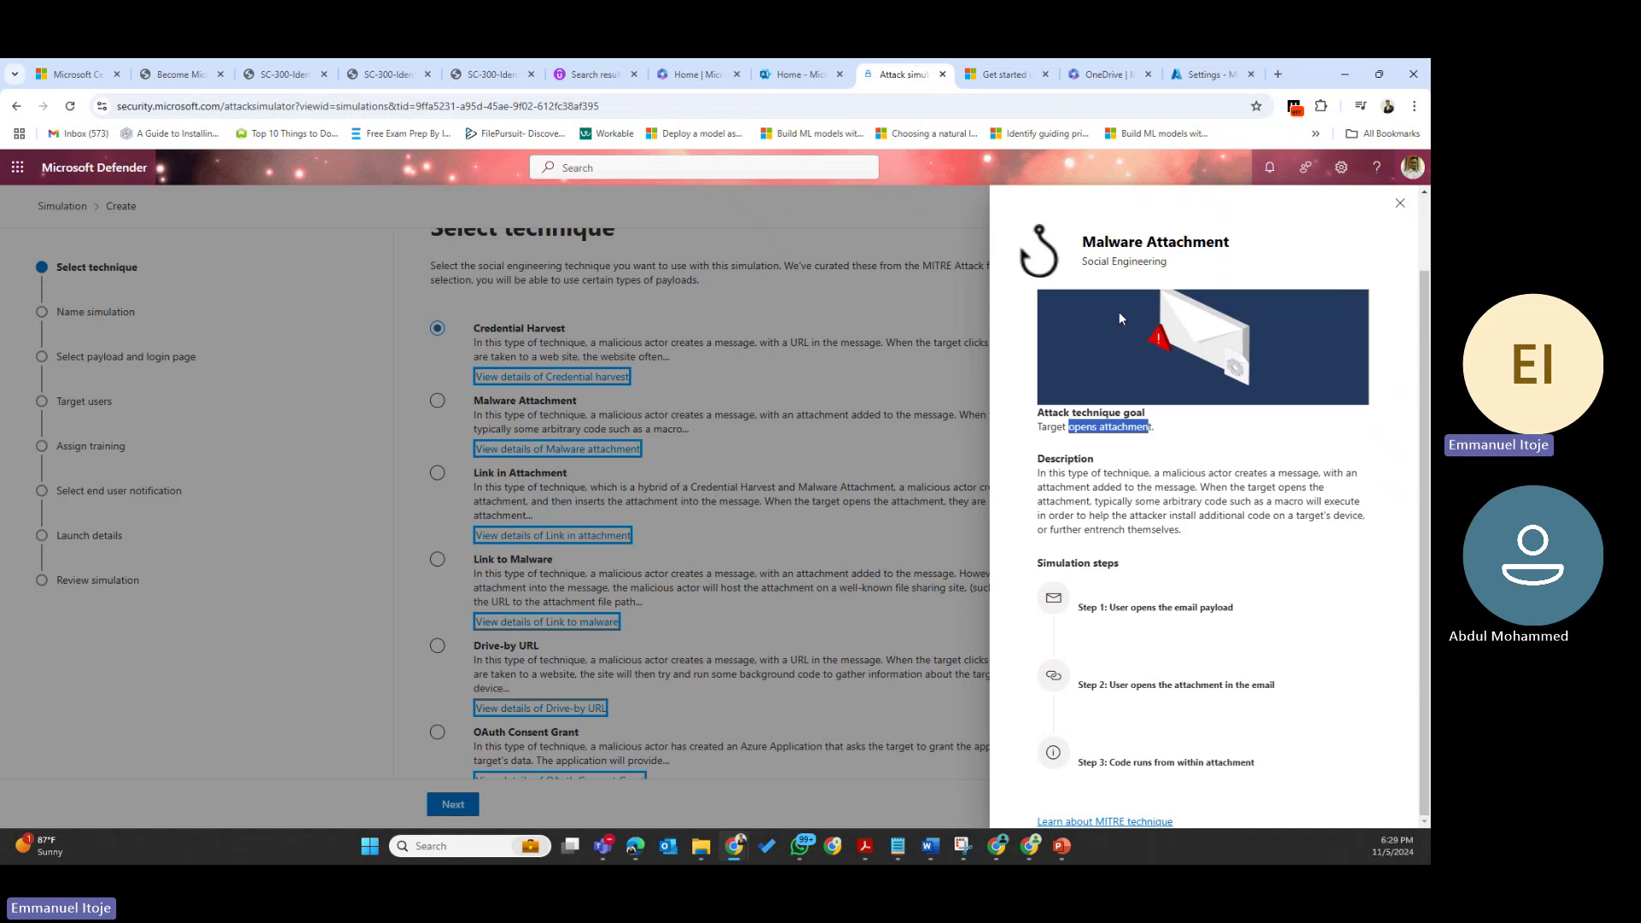
Consult the MITRE ATT&CK page linked from the Malware Attachment details, return to the simulation wizard and close the details
{"action": "left_click", "coordinate": [1102, 822]}
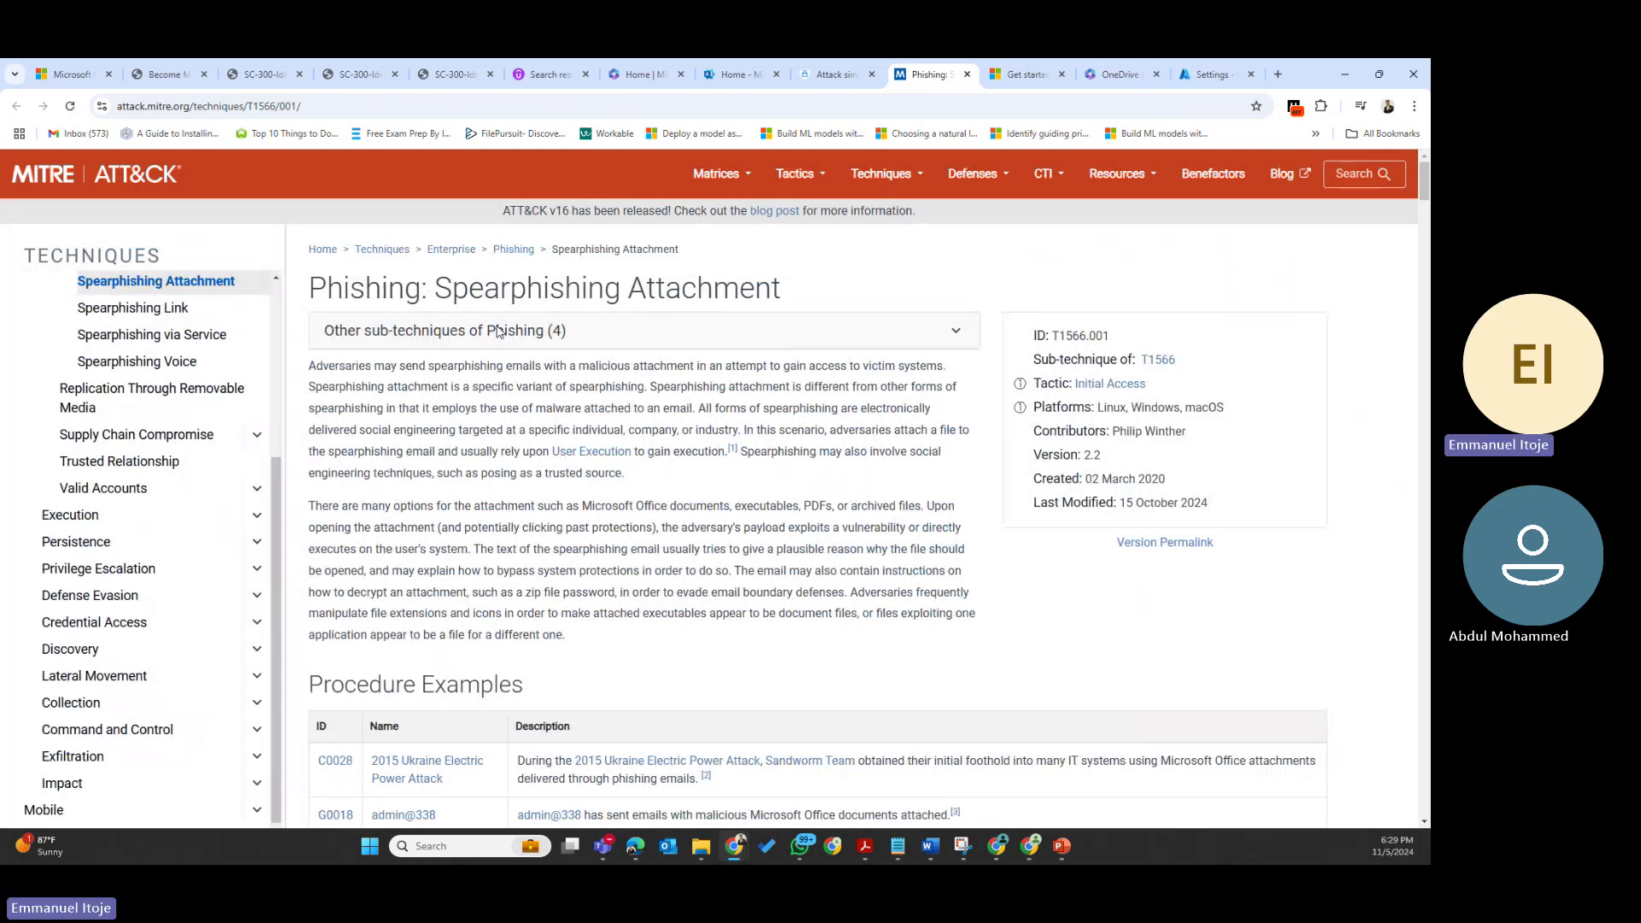
{"action": "mouse_move", "coordinate": [811, 195]}
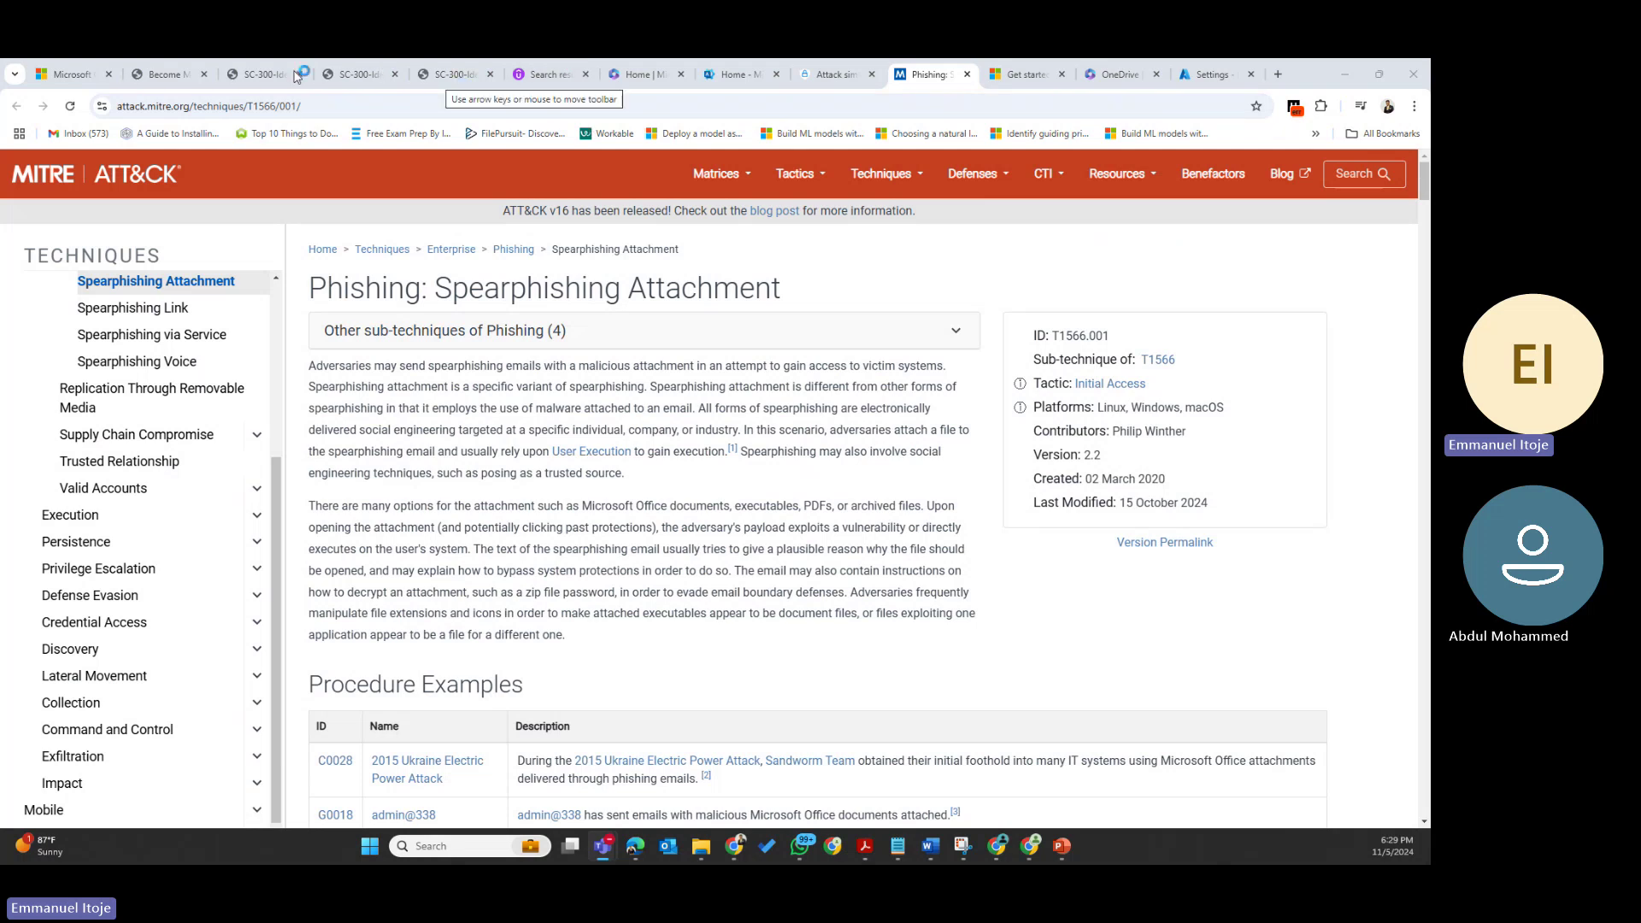
{"action": "left_click", "coordinate": [816, 75]}
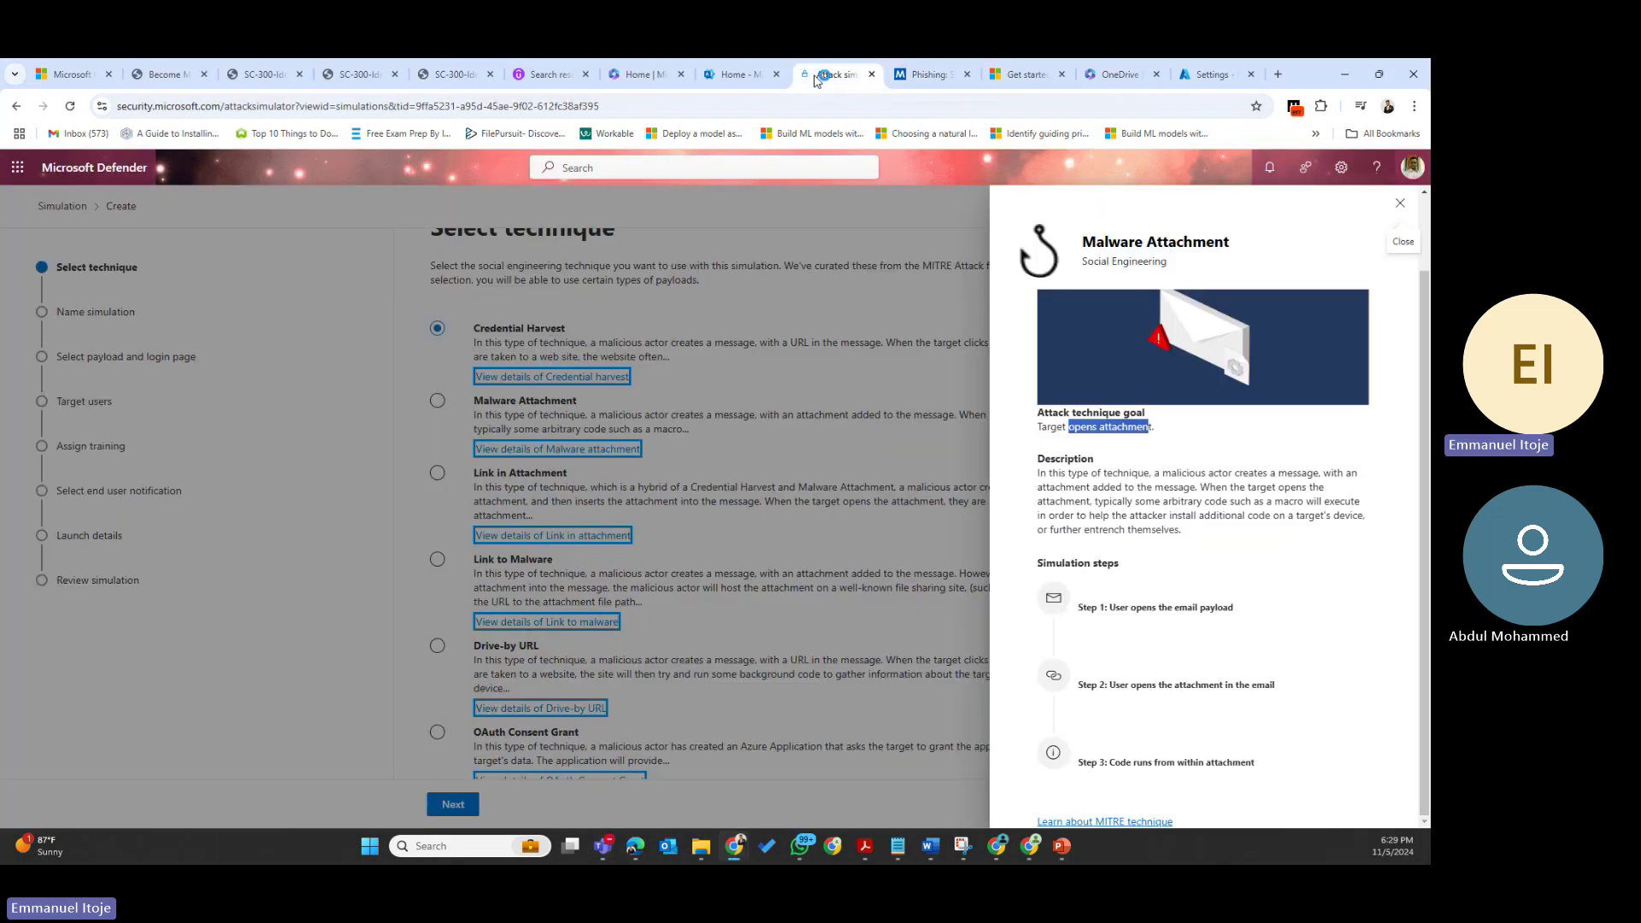
{"action": "left_click", "coordinate": [1402, 206]}
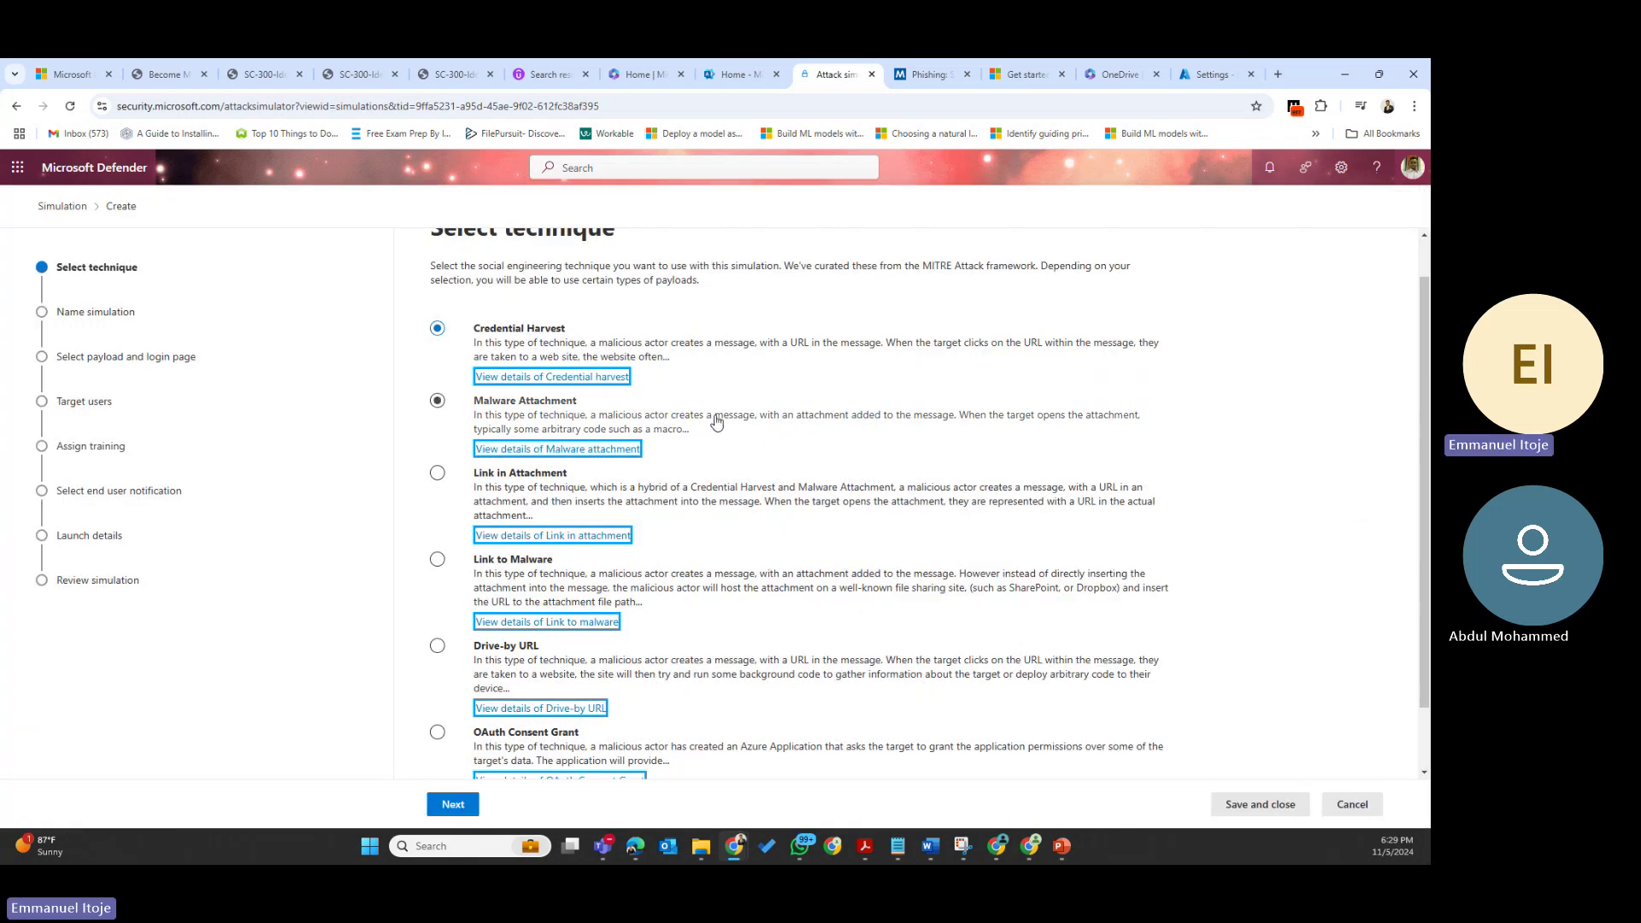
Review the technique list once more, keep Credential Harvest selected, and proceed to naming the simulation
{"action": "scroll", "coordinate": [549, 363], "scroll_direction": "up", "scroll_amount": 2}
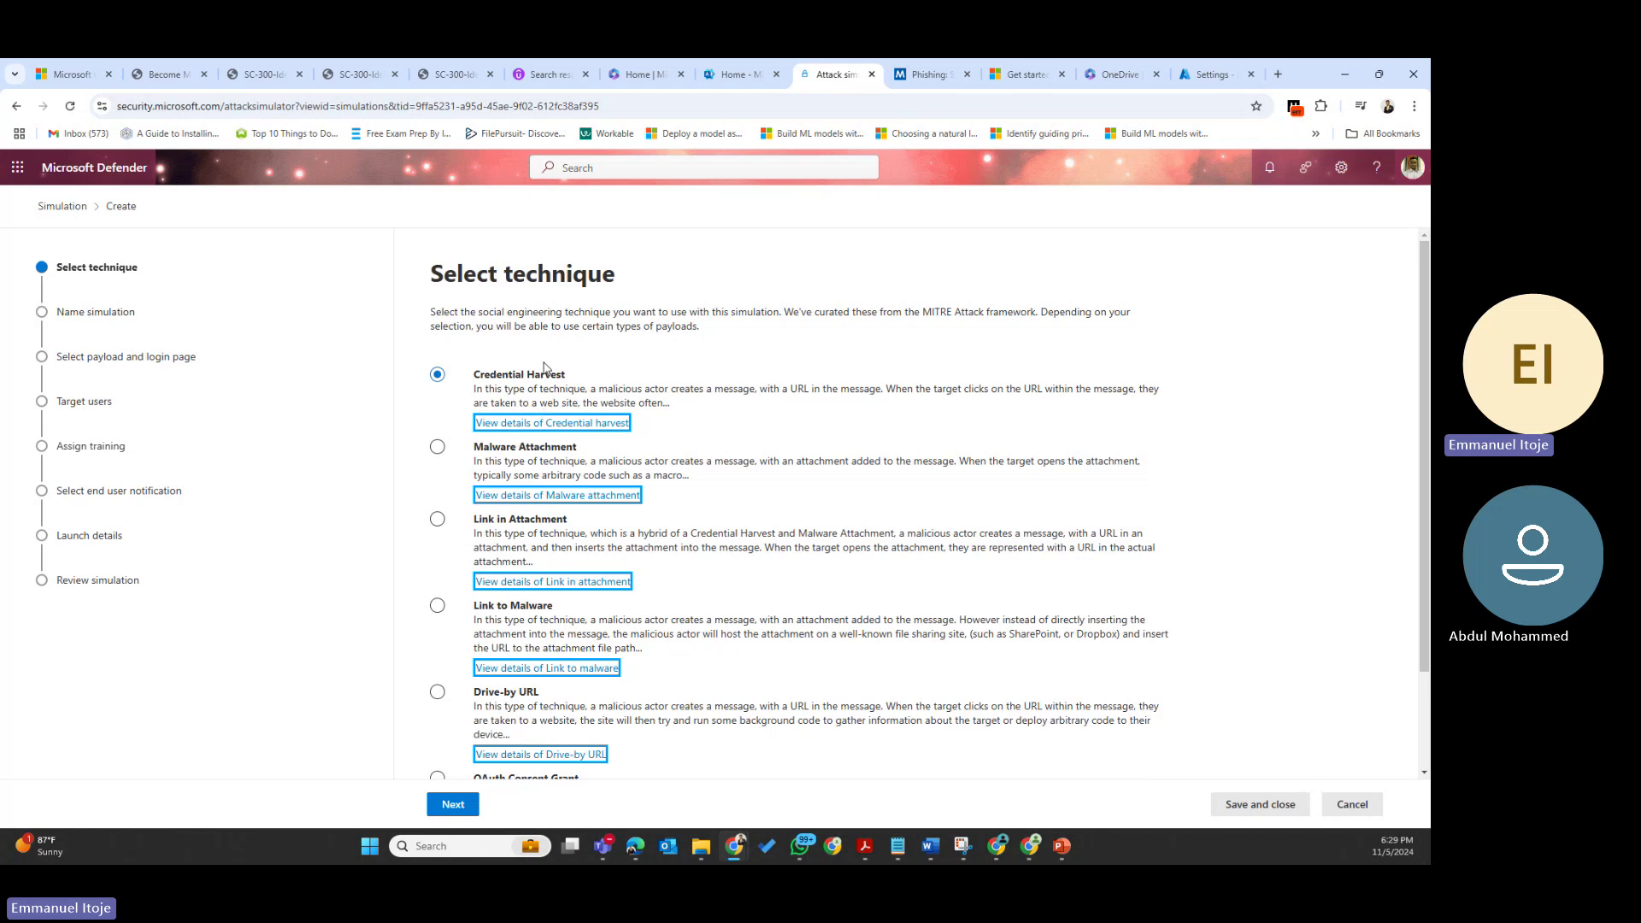
{"action": "scroll", "coordinate": [547, 446], "scroll_direction": "down", "scroll_amount": 3}
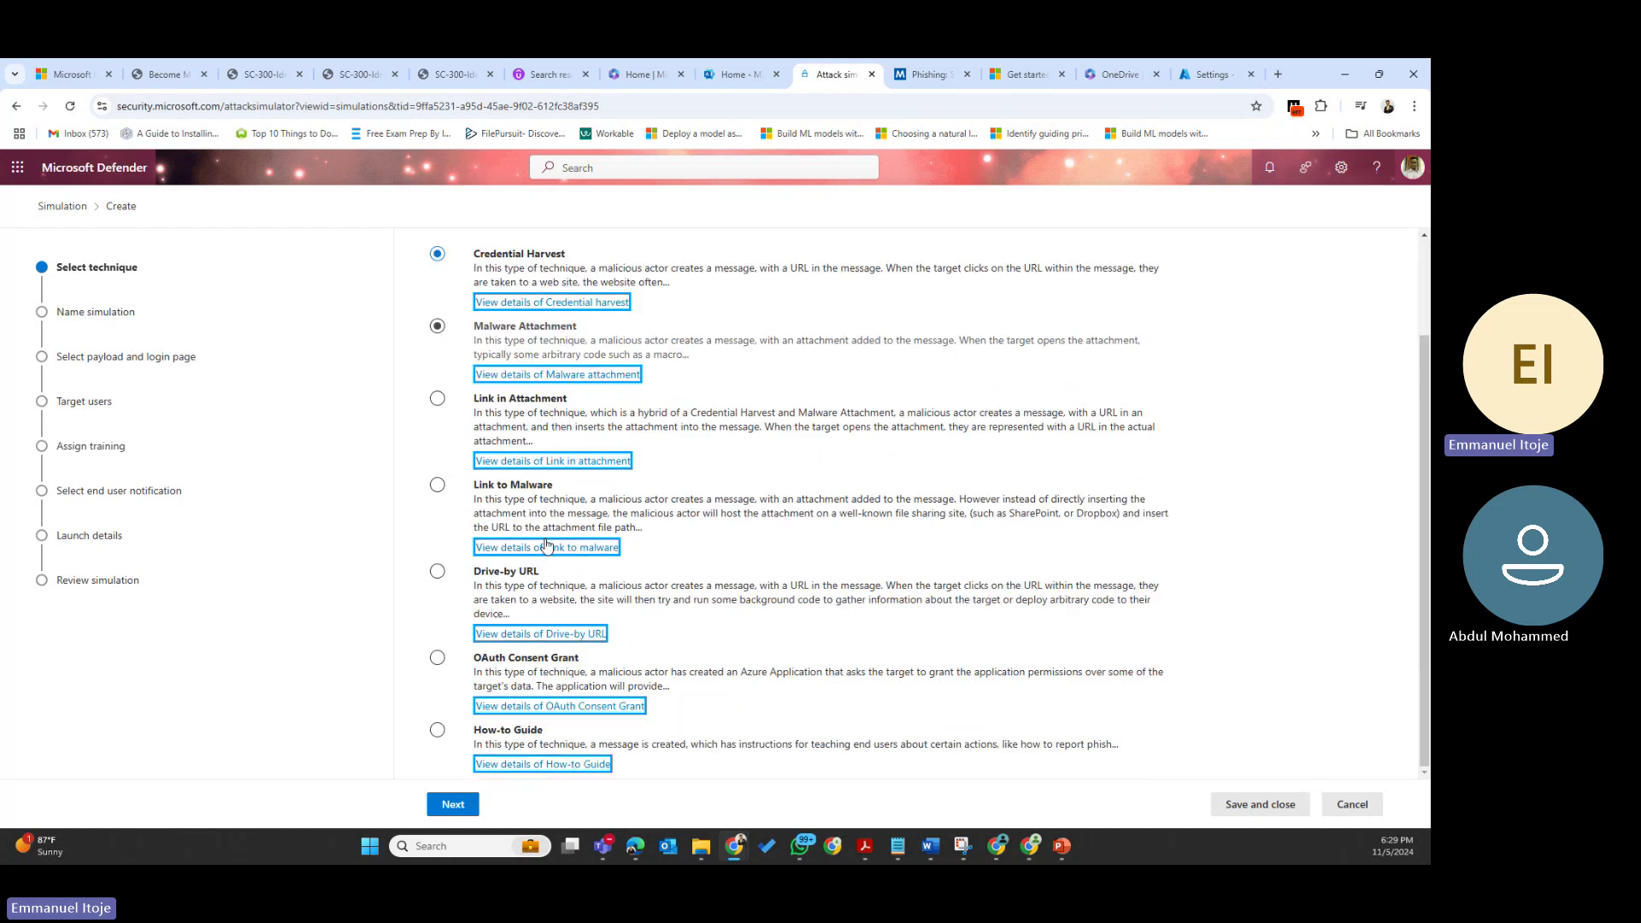
{"action": "left_click", "coordinate": [453, 804]}
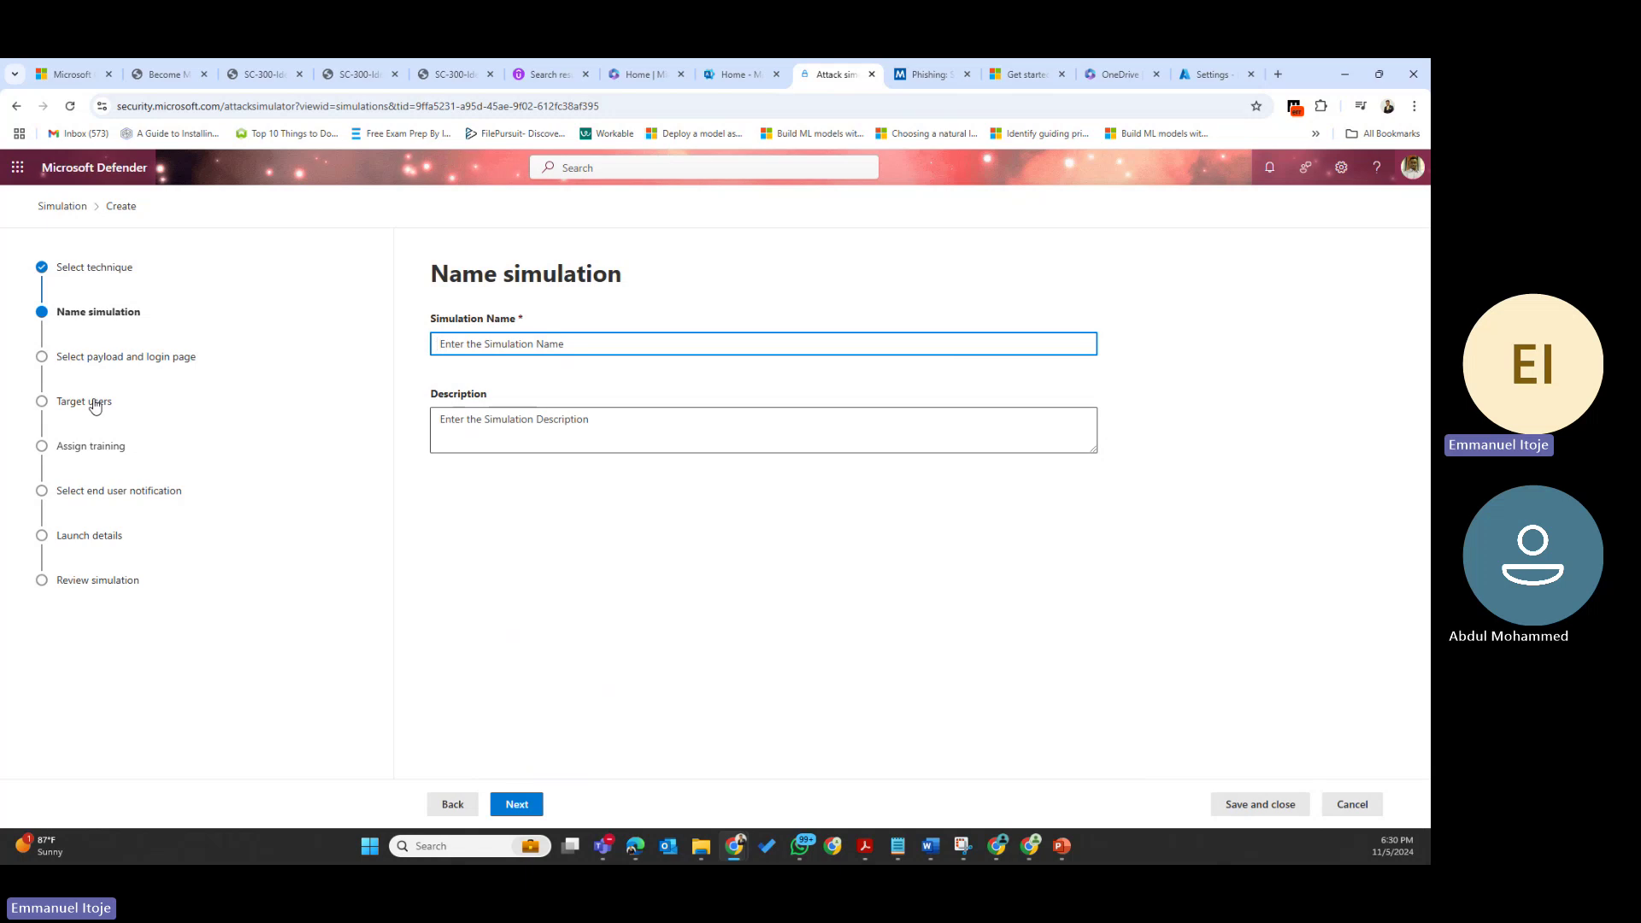
Name the simulation "Target Infosec Team"
{"action": "left_click", "coordinate": [1077, 220]}
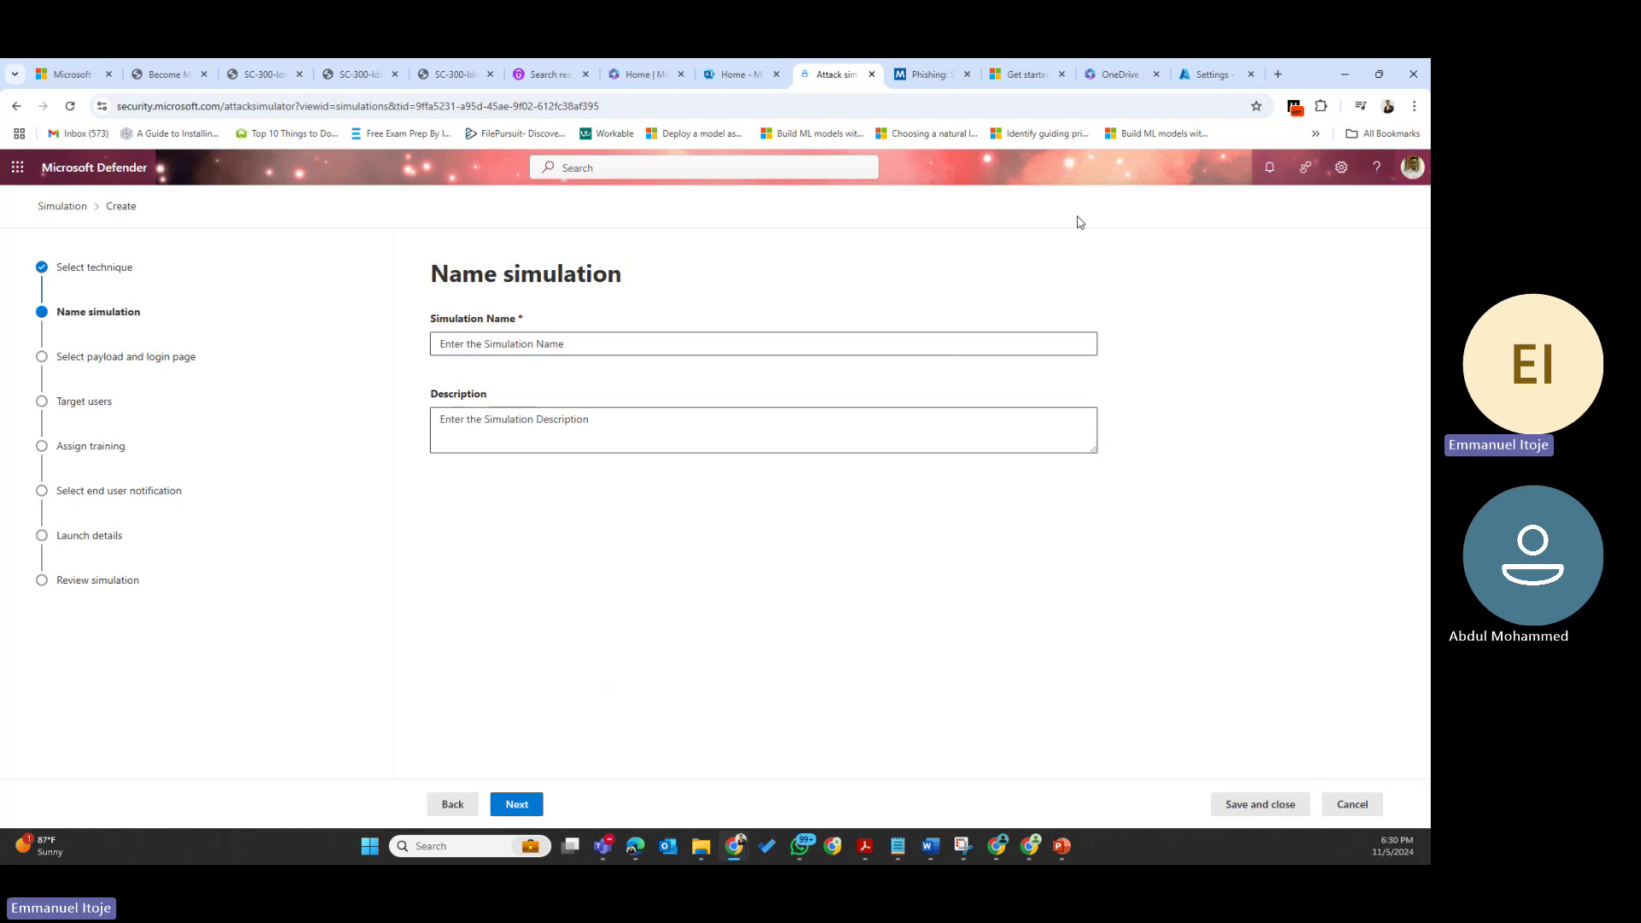
{"action": "left_click", "coordinate": [562, 346]}
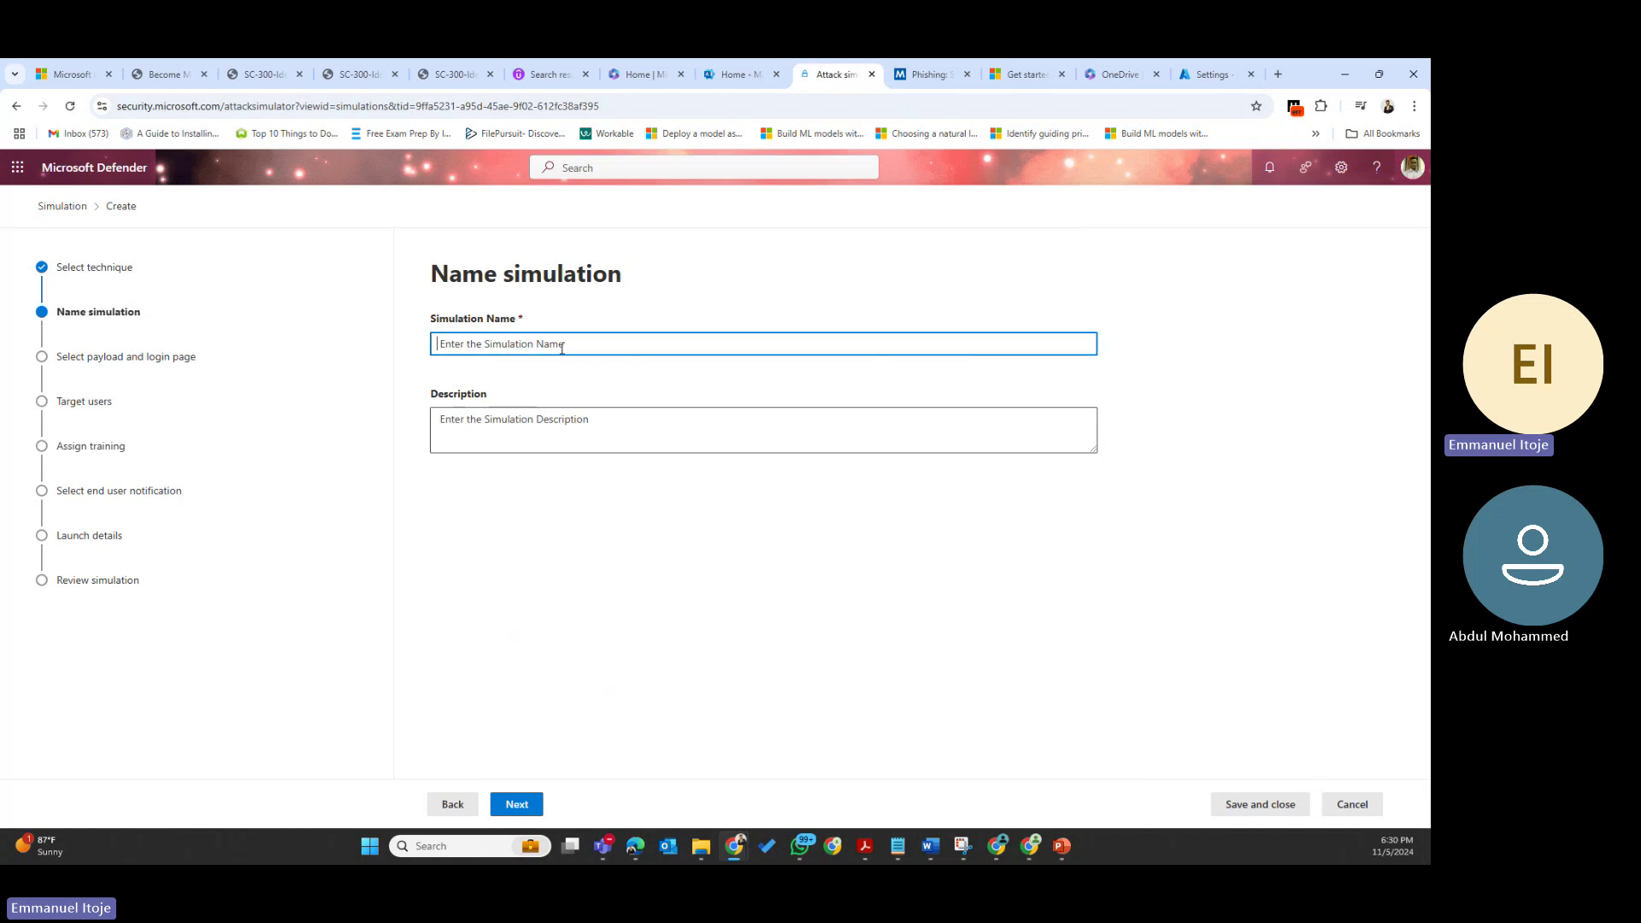
{"action": "type", "text": "Tai"}
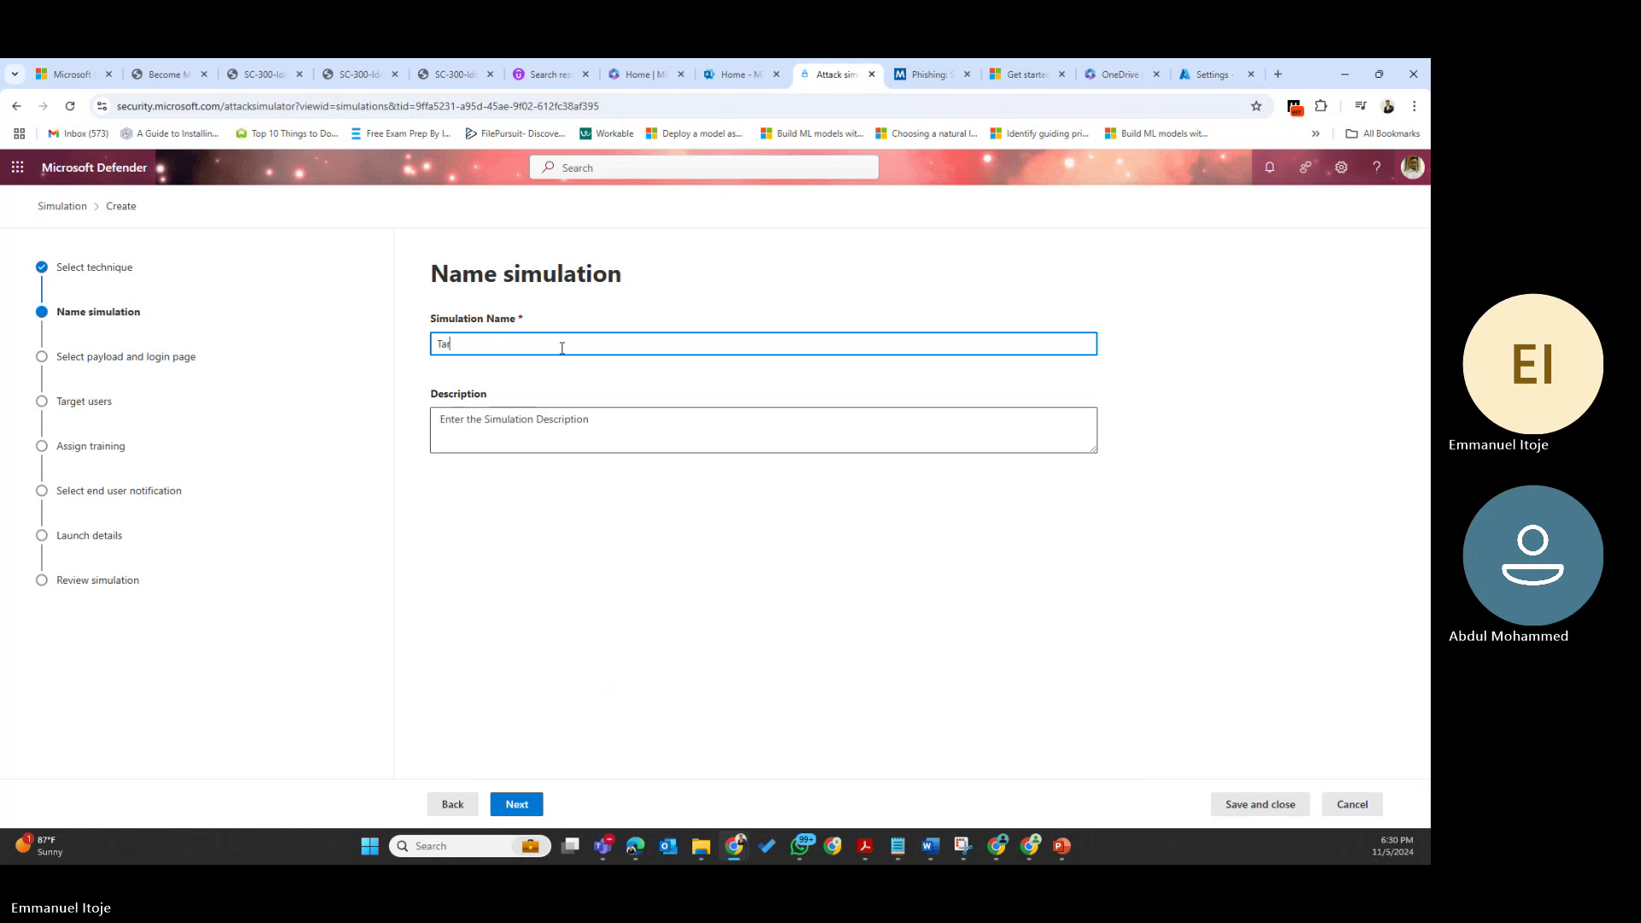
{"action": "type", "text": "get C"}
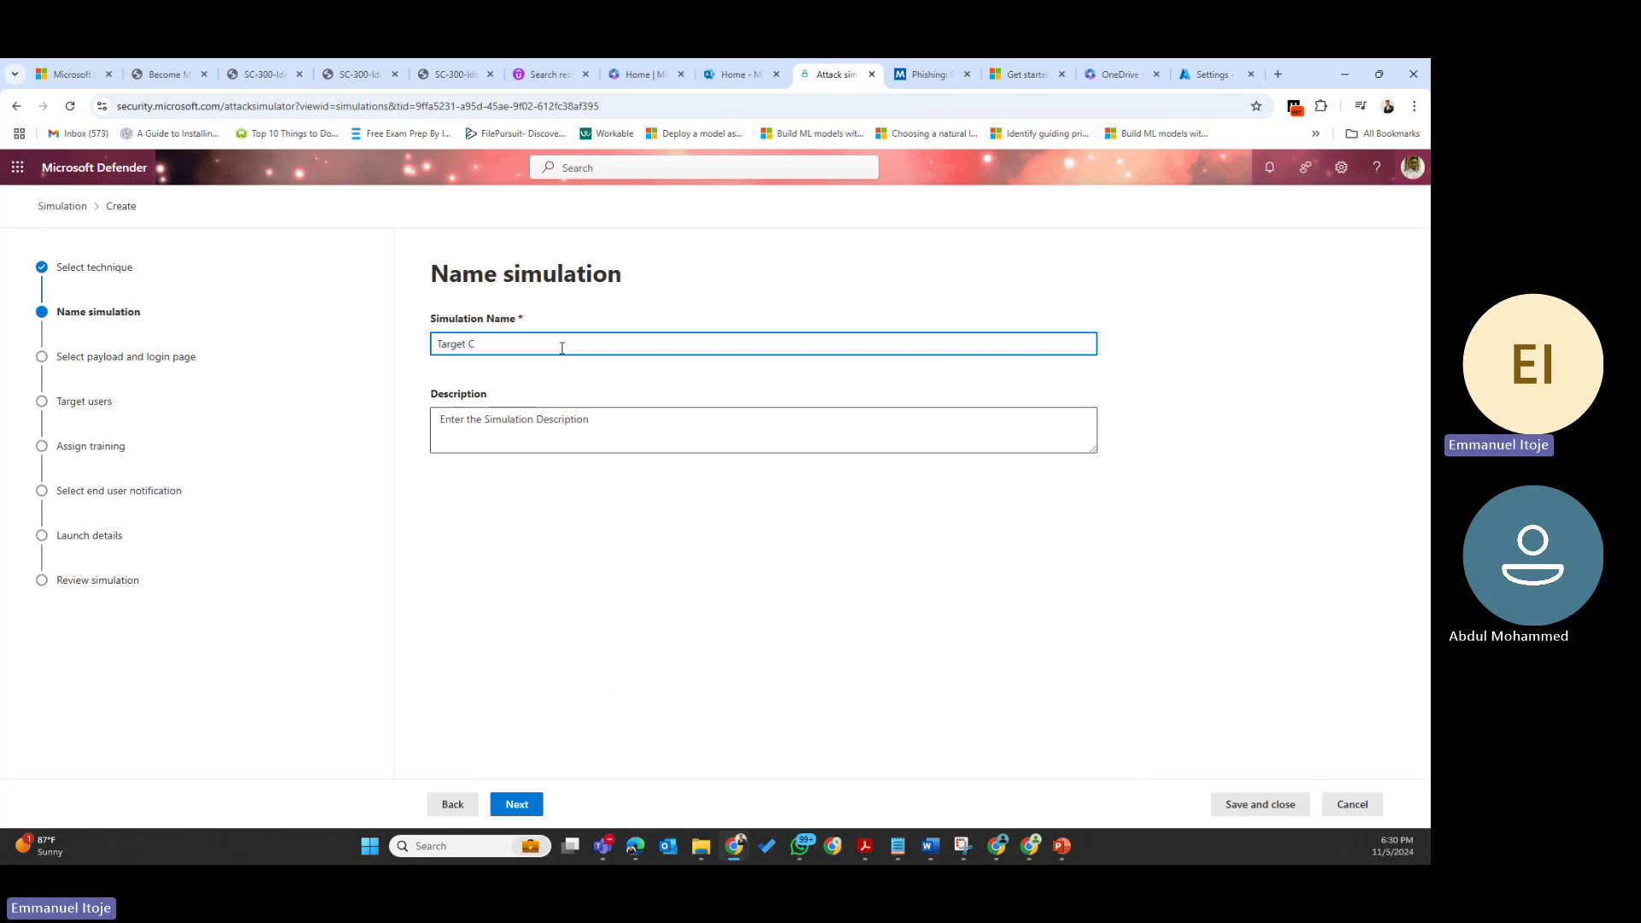
{"action": "key", "text": "BackSpace"}
{"action": "type", "text": "Infosec"}
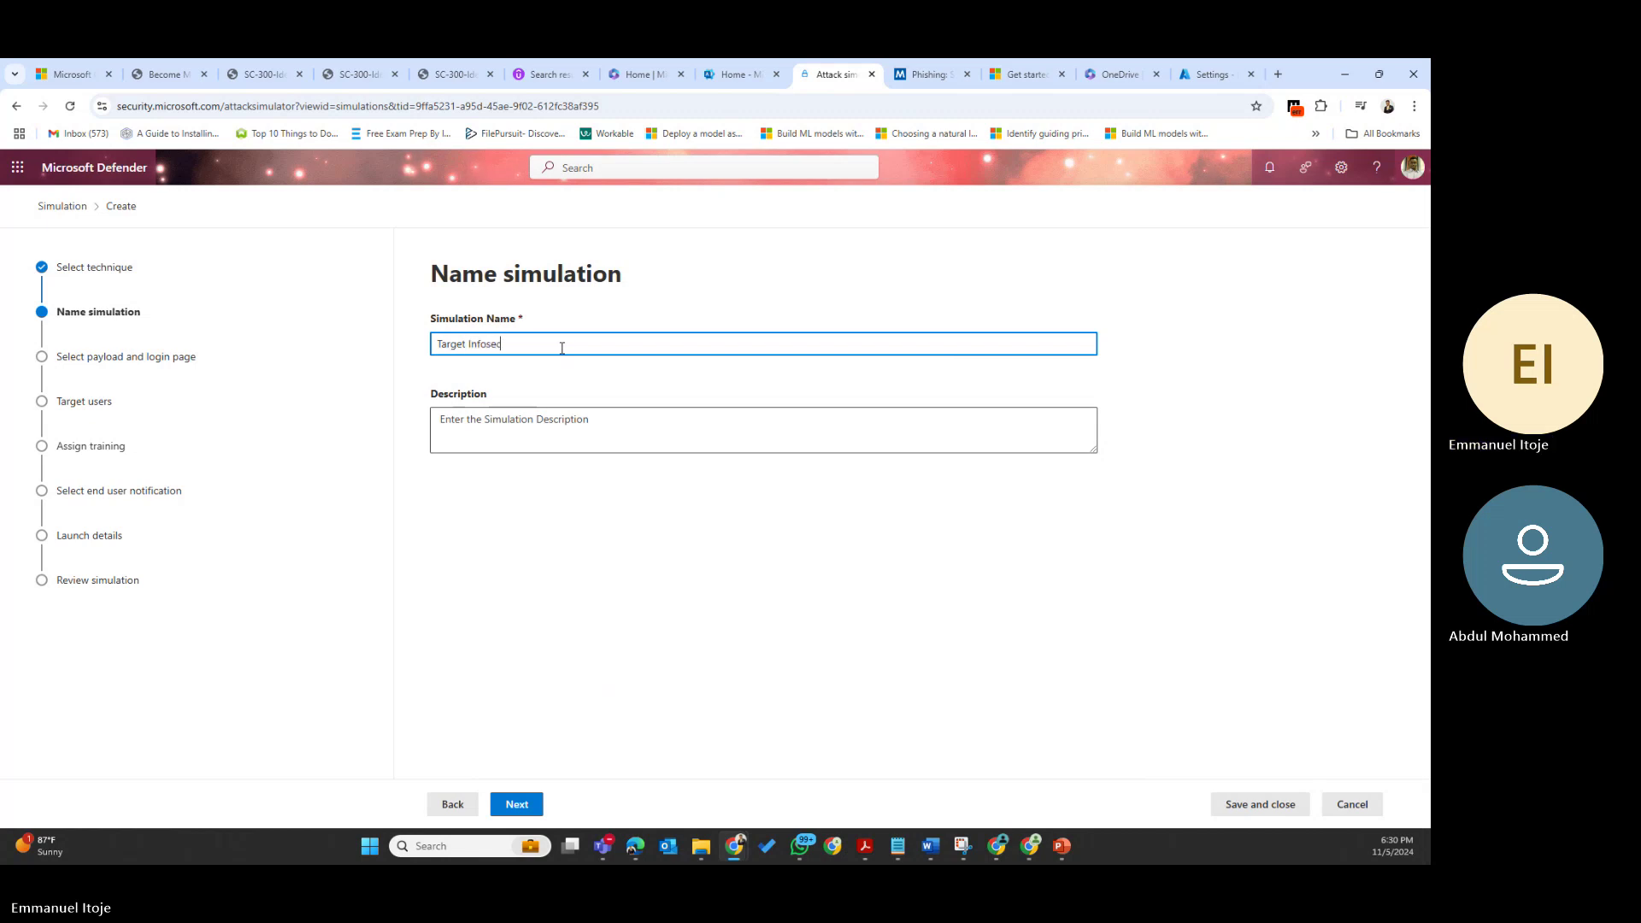
{"action": "type", "text": " Team"}
Copy the simulation name "Target Infosec Team" into the description and proceed to payload selection
{"action": "left_click_drag", "start_coordinate": [527, 344], "coordinate": [342, 364]}
{"action": "key", "text": "ctrl+c"}
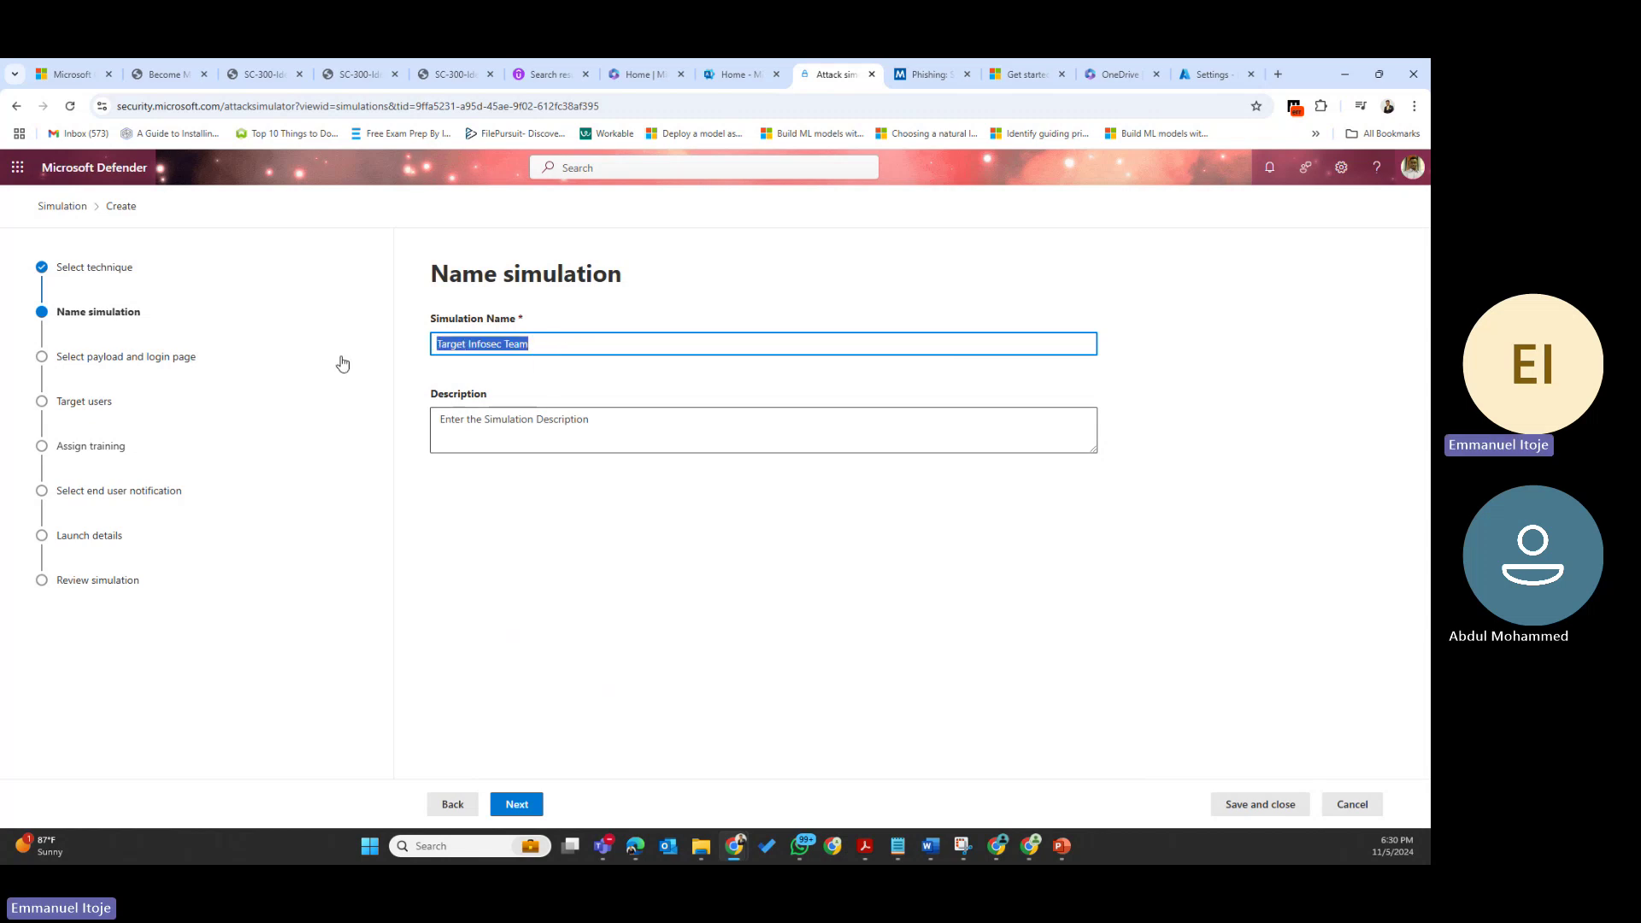
{"action": "left_click", "coordinate": [518, 423]}
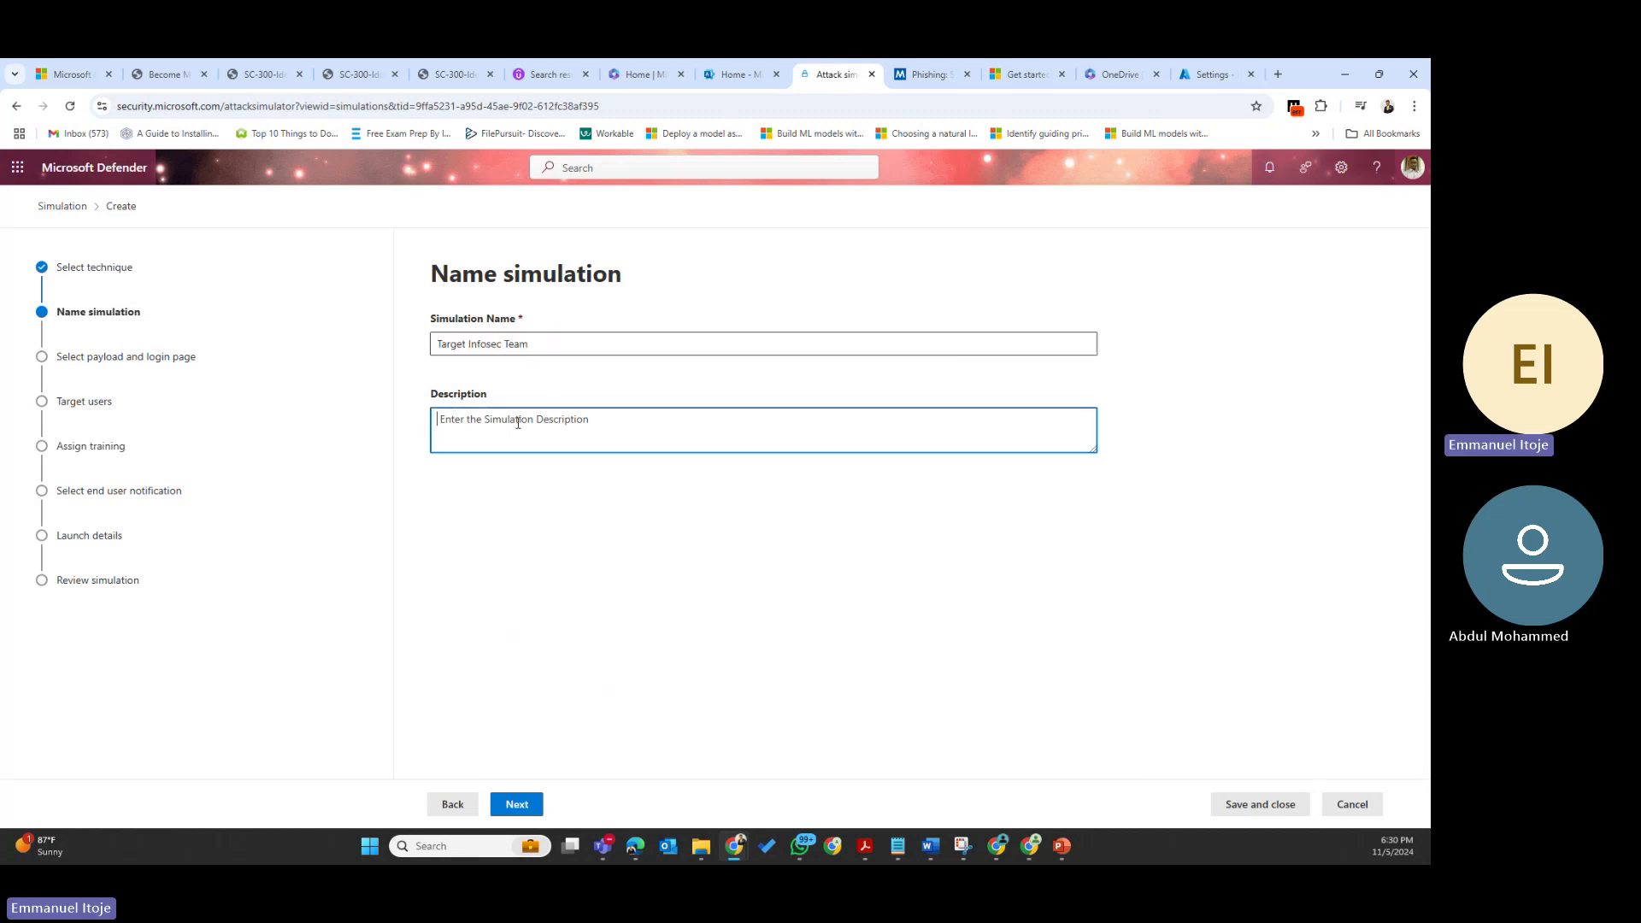
{"action": "key", "text": "ctrl+v"}
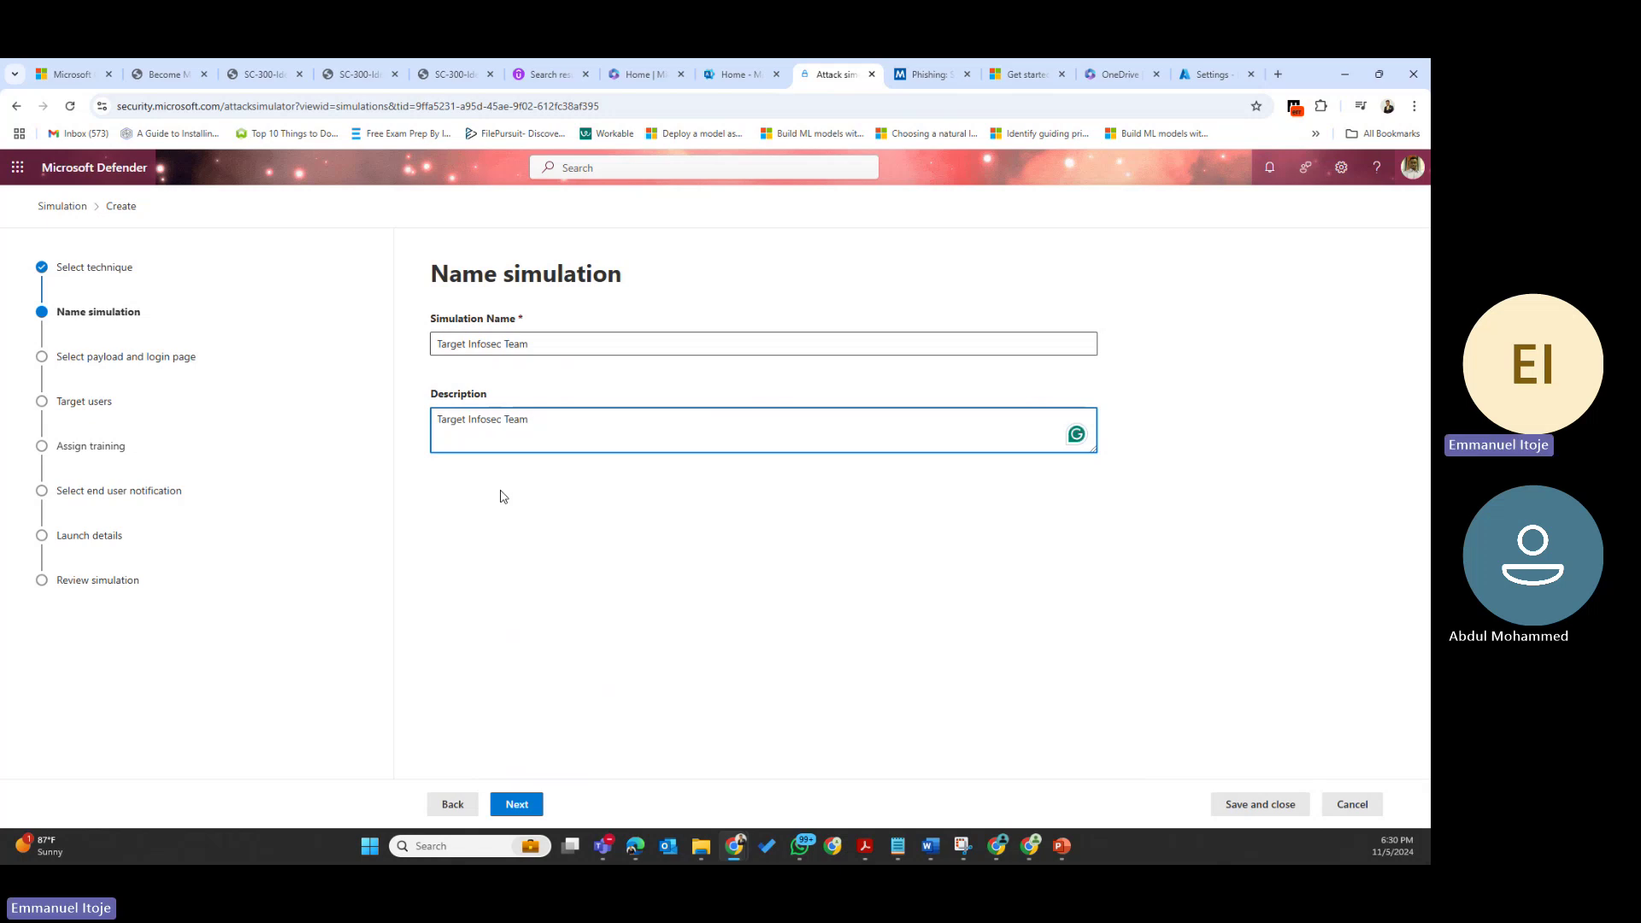
{"action": "left_click", "coordinate": [524, 808]}
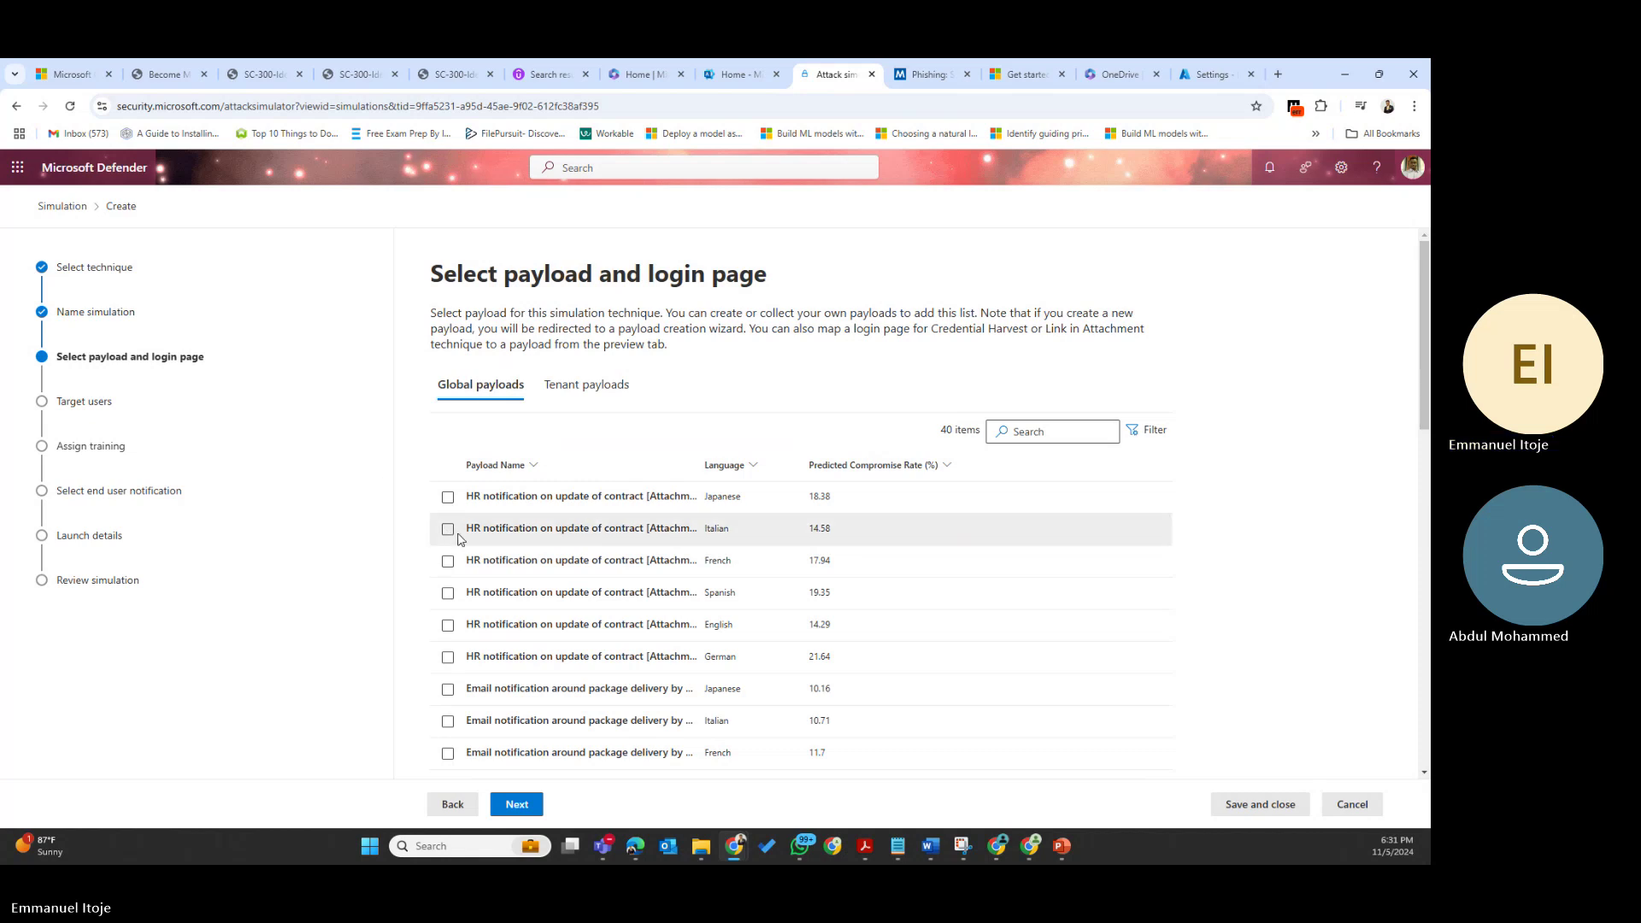
Look through the global payload list, check the tenant payloads, and return to the global payloads
{"action": "scroll", "coordinate": [489, 547], "scroll_direction": "down", "scroll_amount": 1}
{"action": "scroll", "coordinate": [490, 547], "scroll_direction": "down", "scroll_amount": 6}
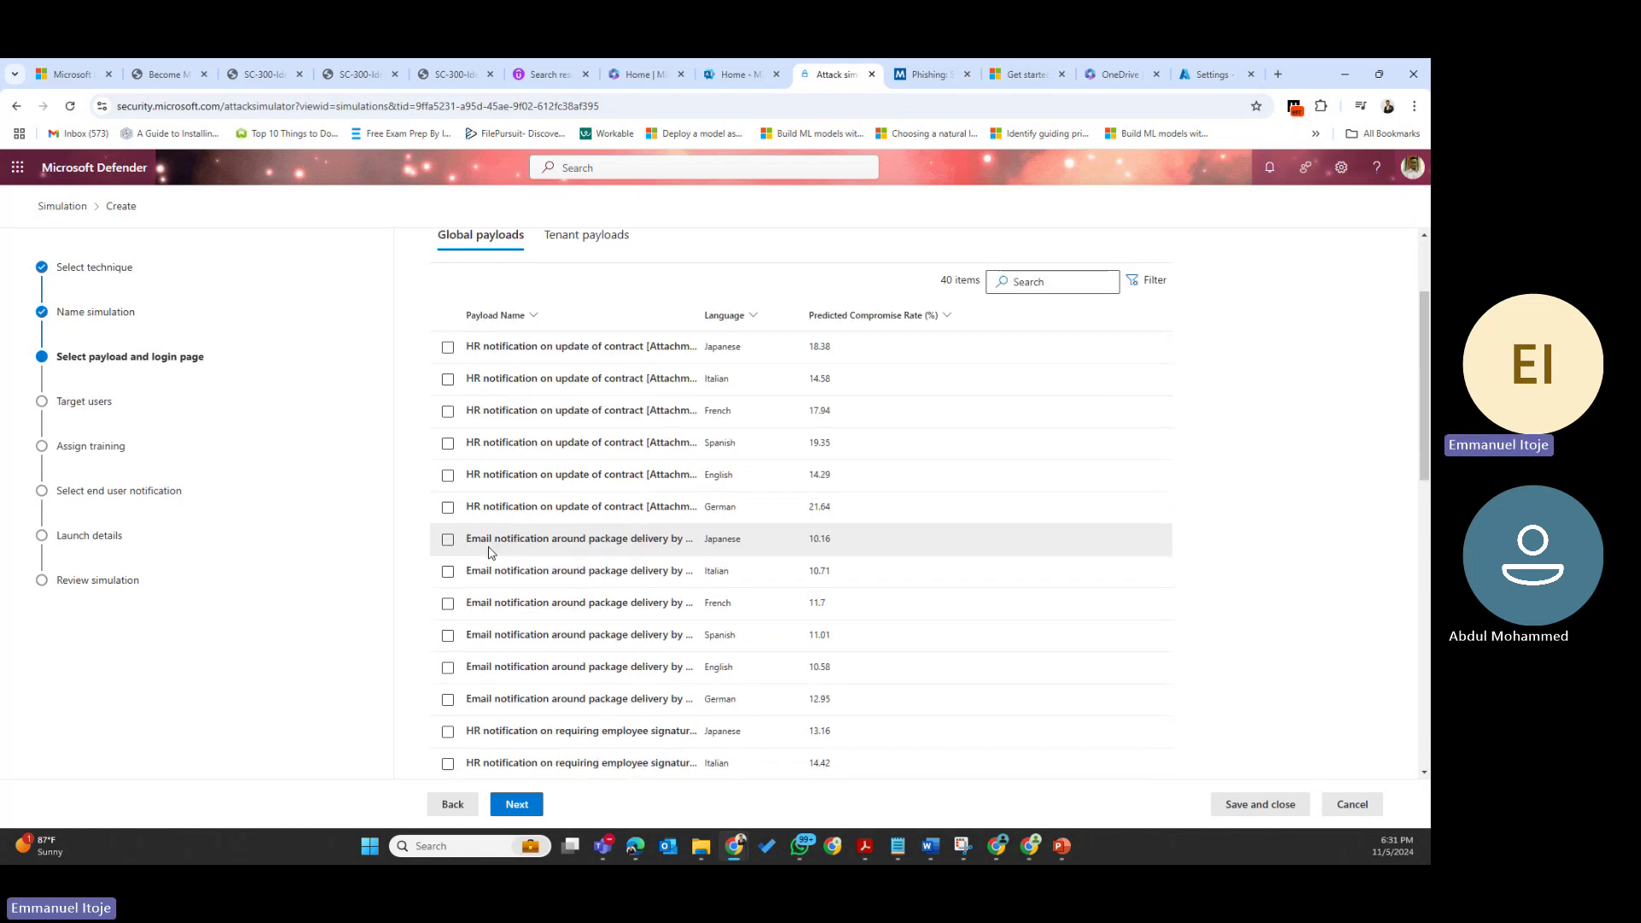
{"action": "scroll", "coordinate": [490, 545], "scroll_direction": "up", "scroll_amount": 2}
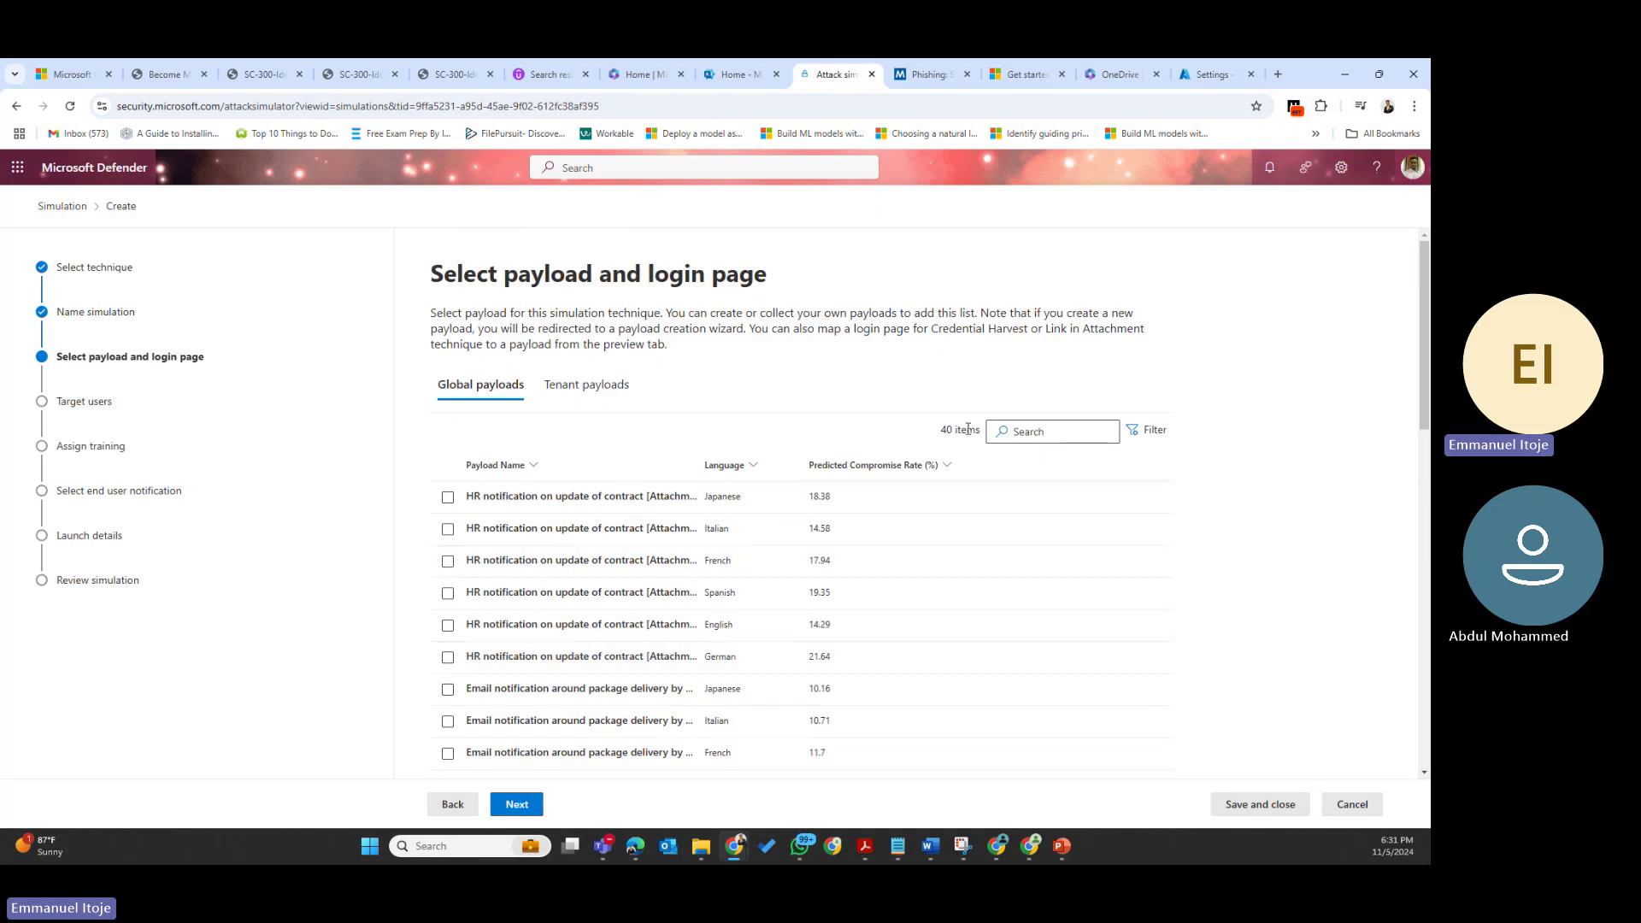
{"action": "left_click_drag", "start_coordinate": [983, 431], "coordinate": [932, 437]}
{"action": "left_click", "coordinate": [568, 386]}
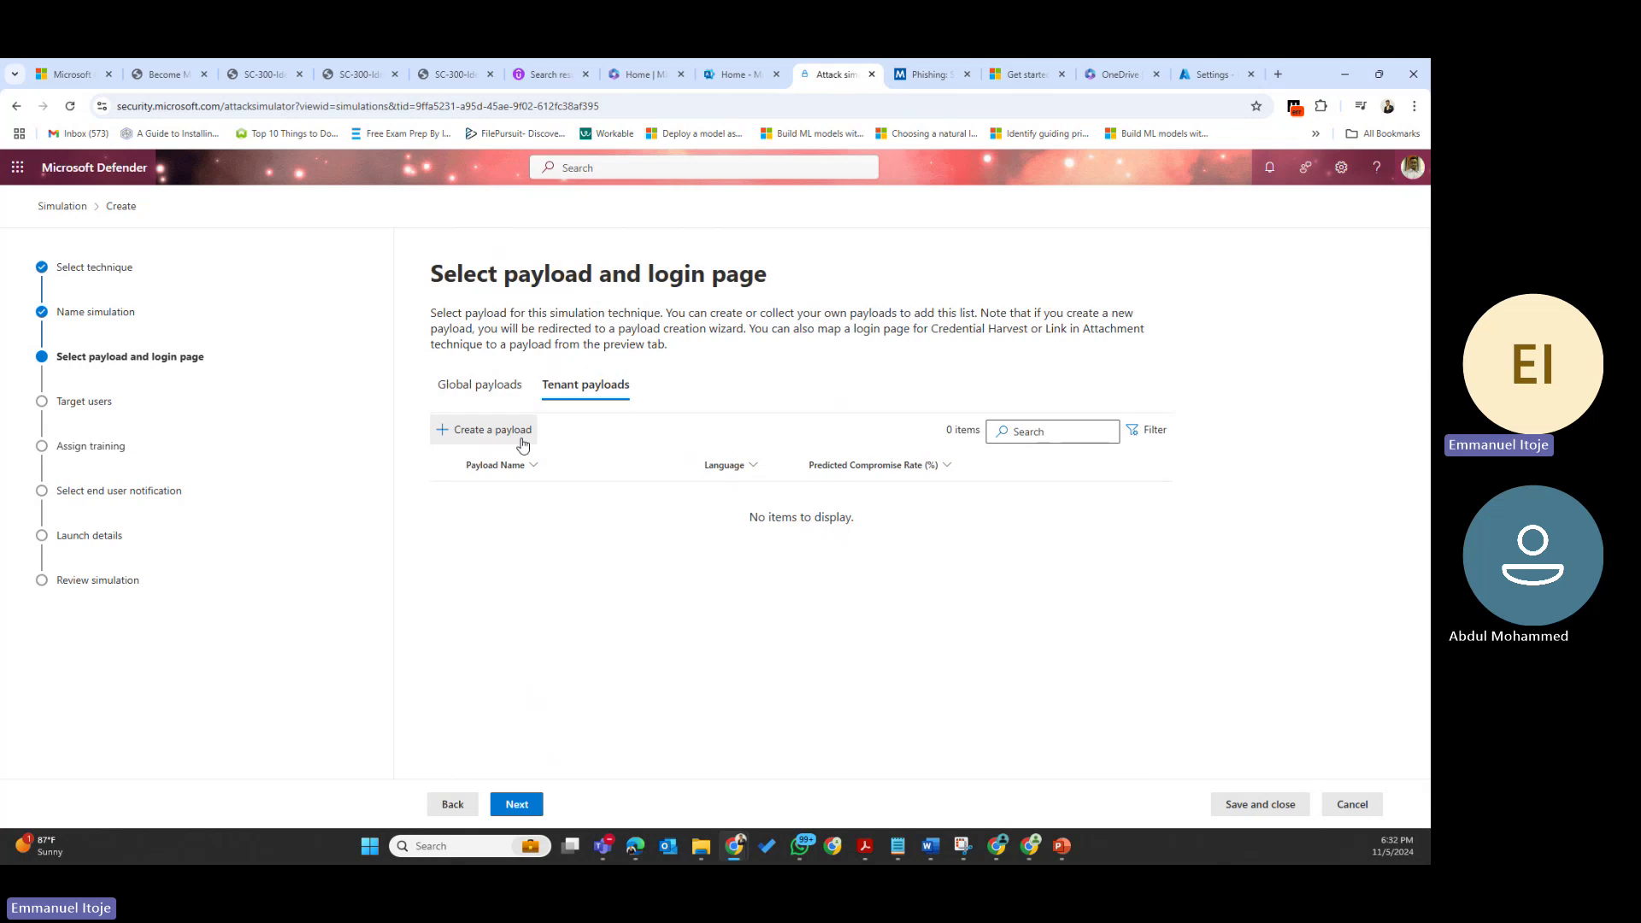
{"action": "left_click", "coordinate": [483, 392]}
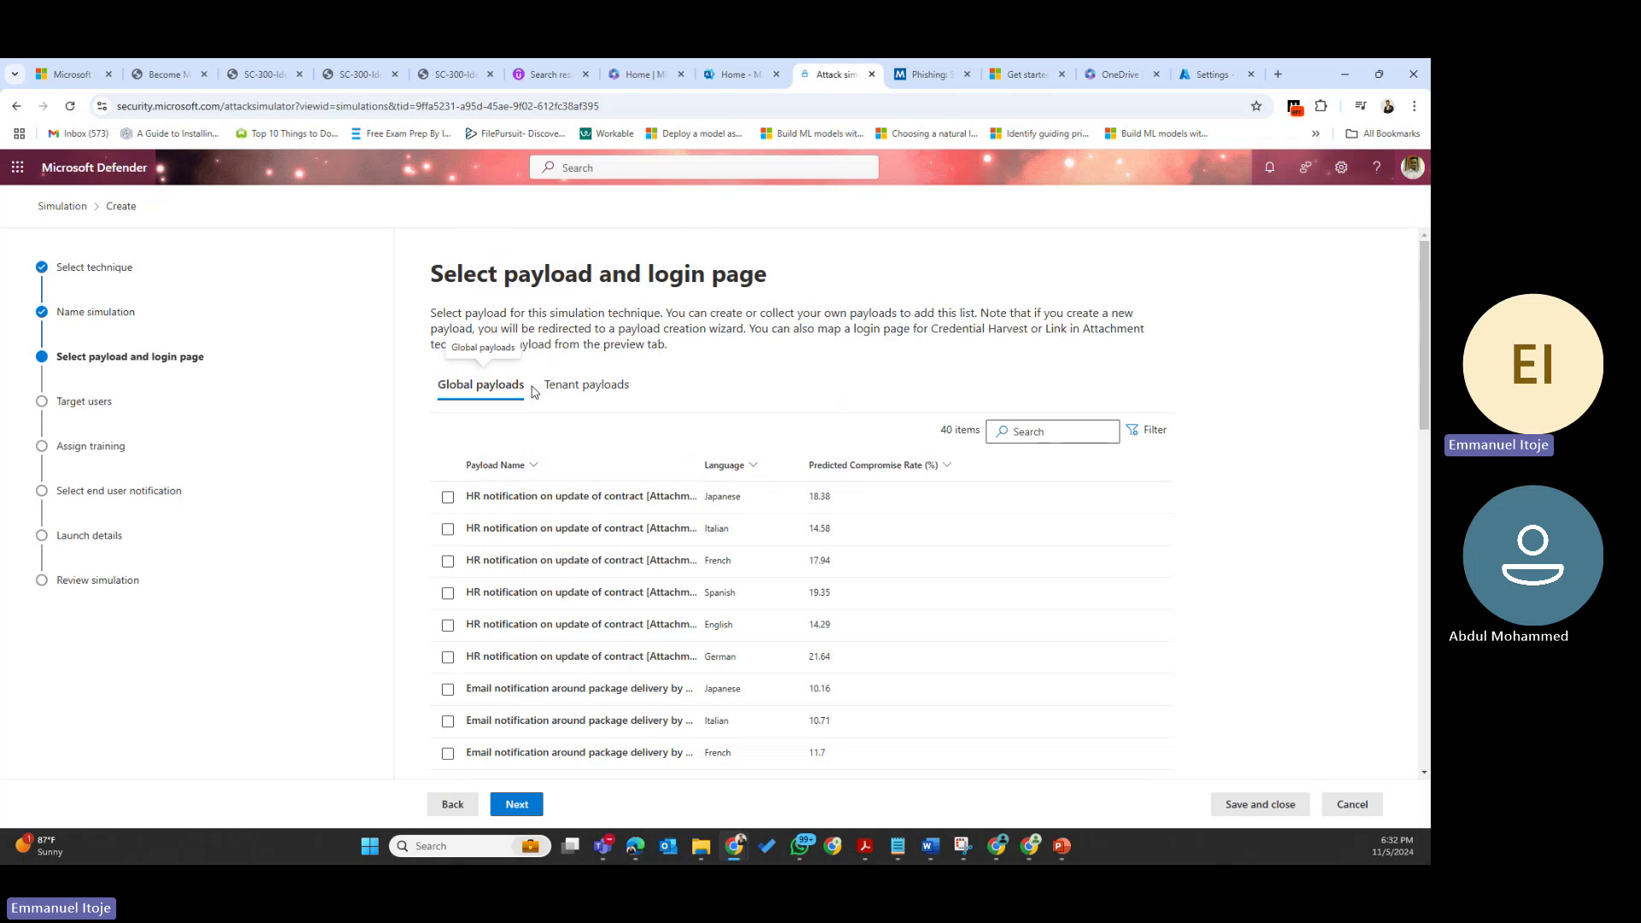
Filter the payloads by English language and Global source
{"action": "left_click", "coordinate": [1147, 436]}
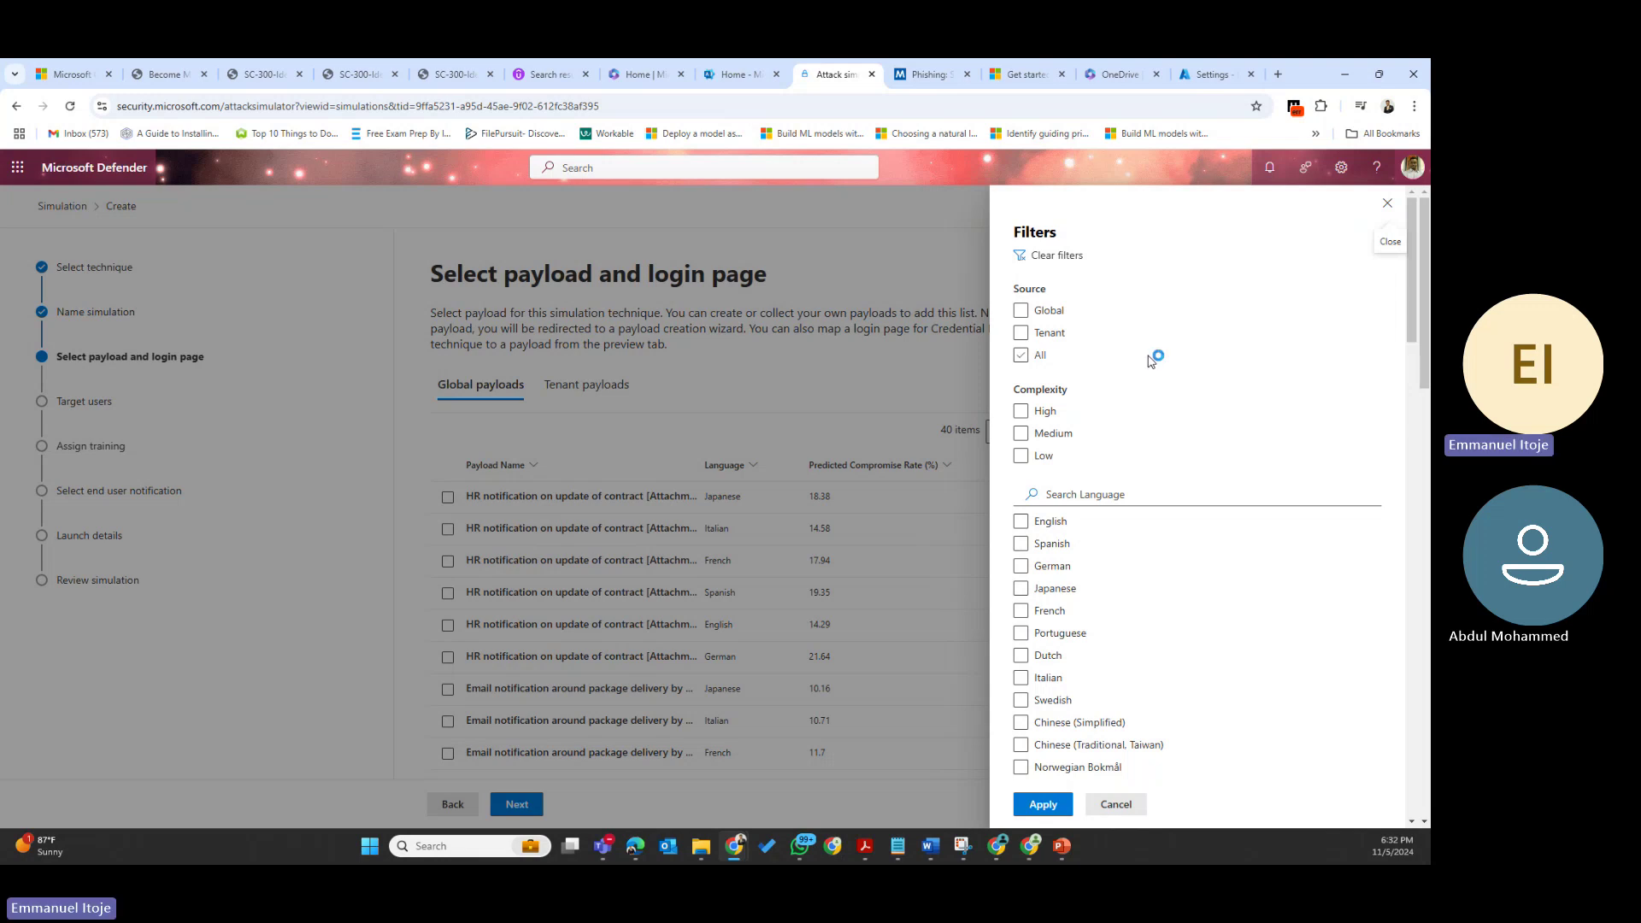
{"action": "left_click", "coordinate": [1020, 523]}
{"action": "scroll", "coordinate": [1068, 604], "scroll_direction": "down", "scroll_amount": 4}
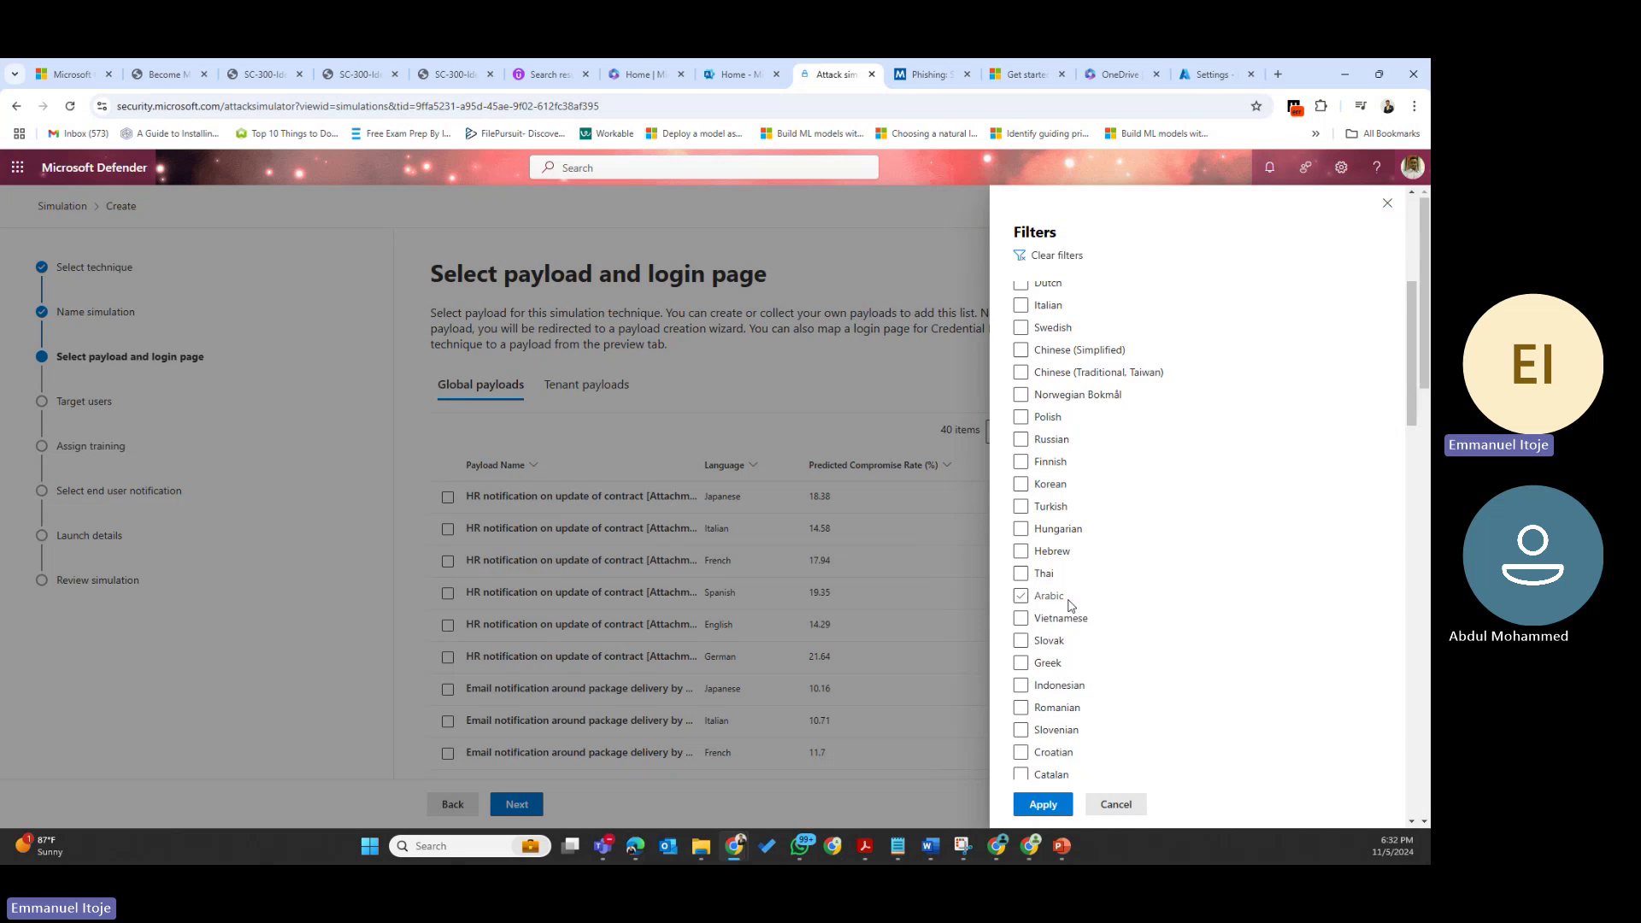
{"action": "scroll", "coordinate": [1069, 605], "scroll_direction": "up", "scroll_amount": 4}
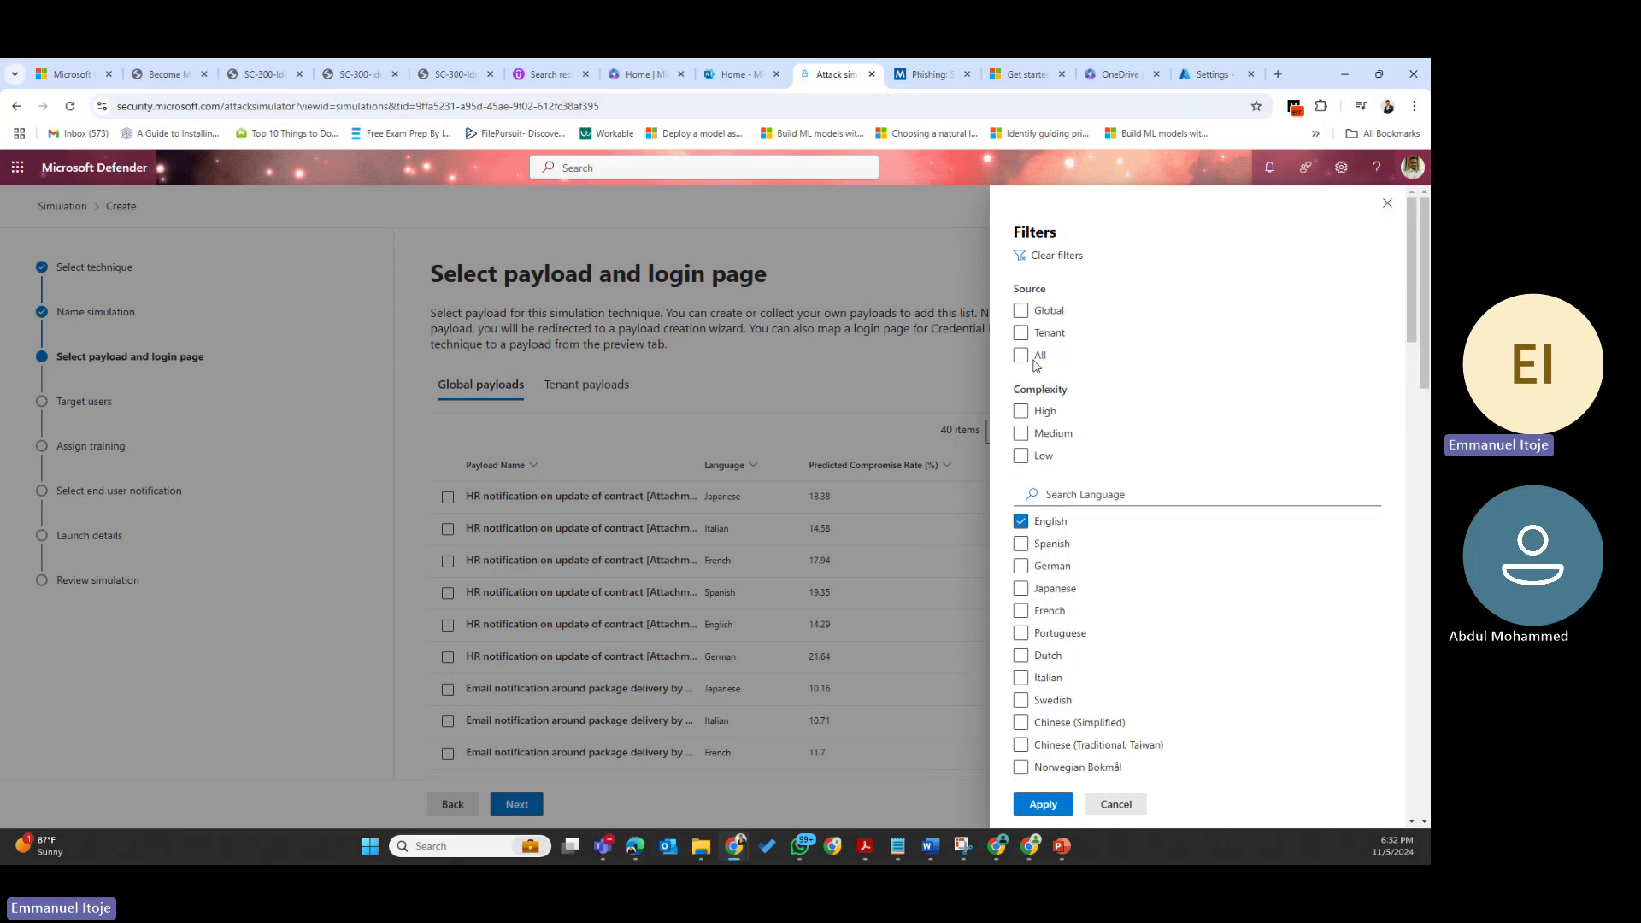
{"action": "left_click", "coordinate": [1022, 311]}
{"action": "left_click", "coordinate": [1043, 805]}
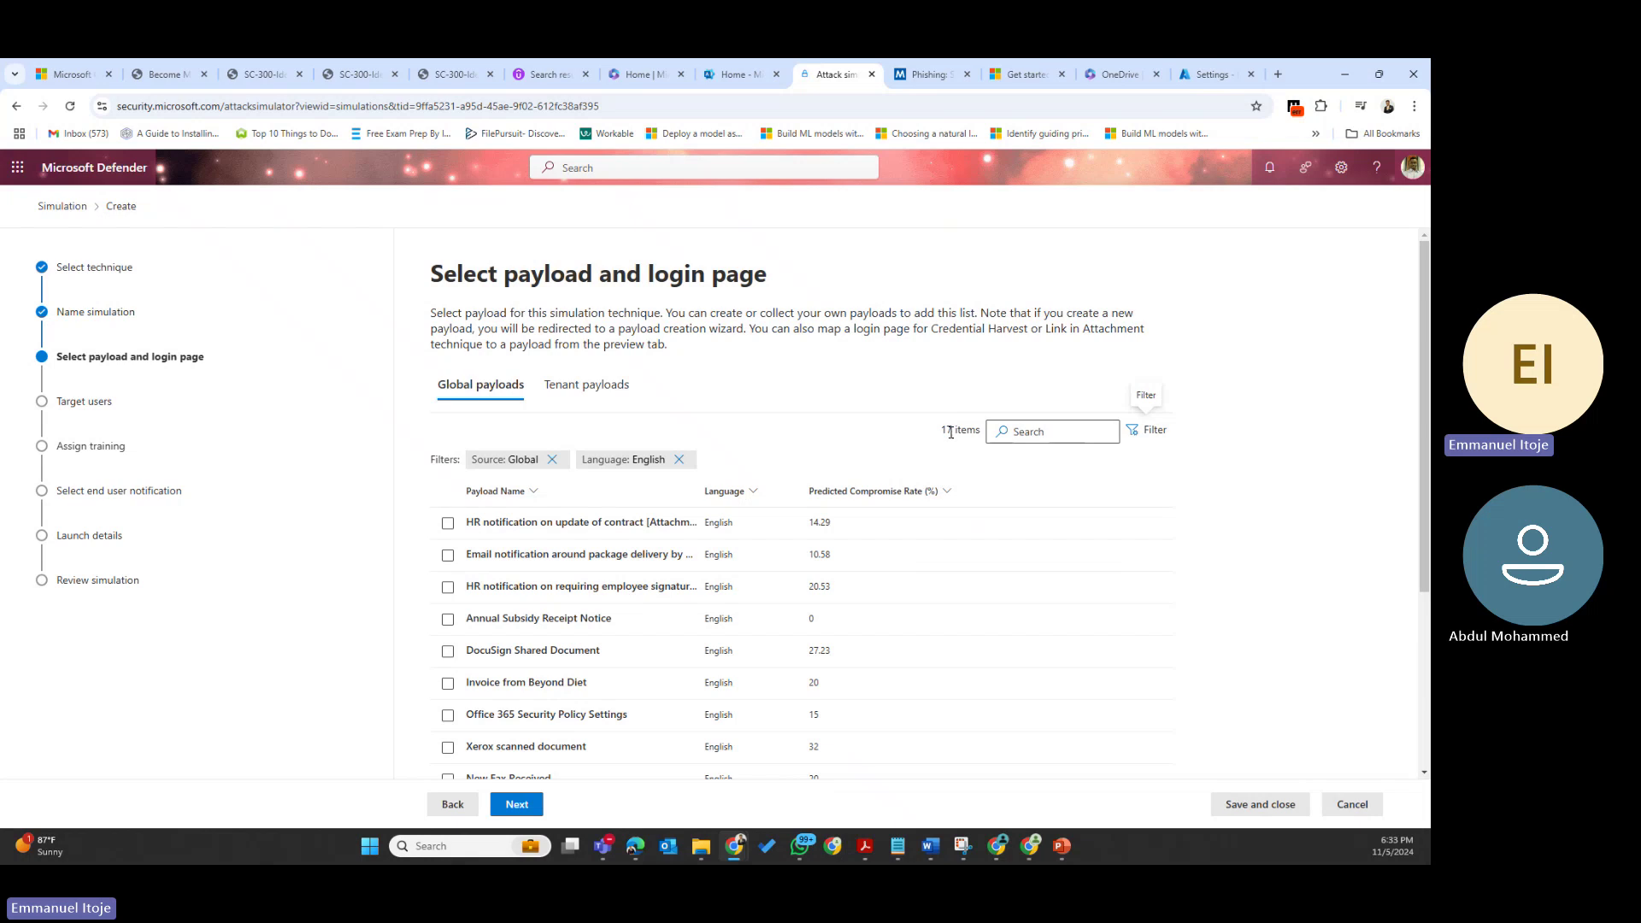
Examine the filtered payload list and the available complexity, language, theme, brand and industry filter options
{"action": "left_click_drag", "start_coordinate": [978, 432], "coordinate": [938, 437]}
{"action": "scroll", "coordinate": [693, 656], "scroll_direction": "down", "scroll_amount": 3}
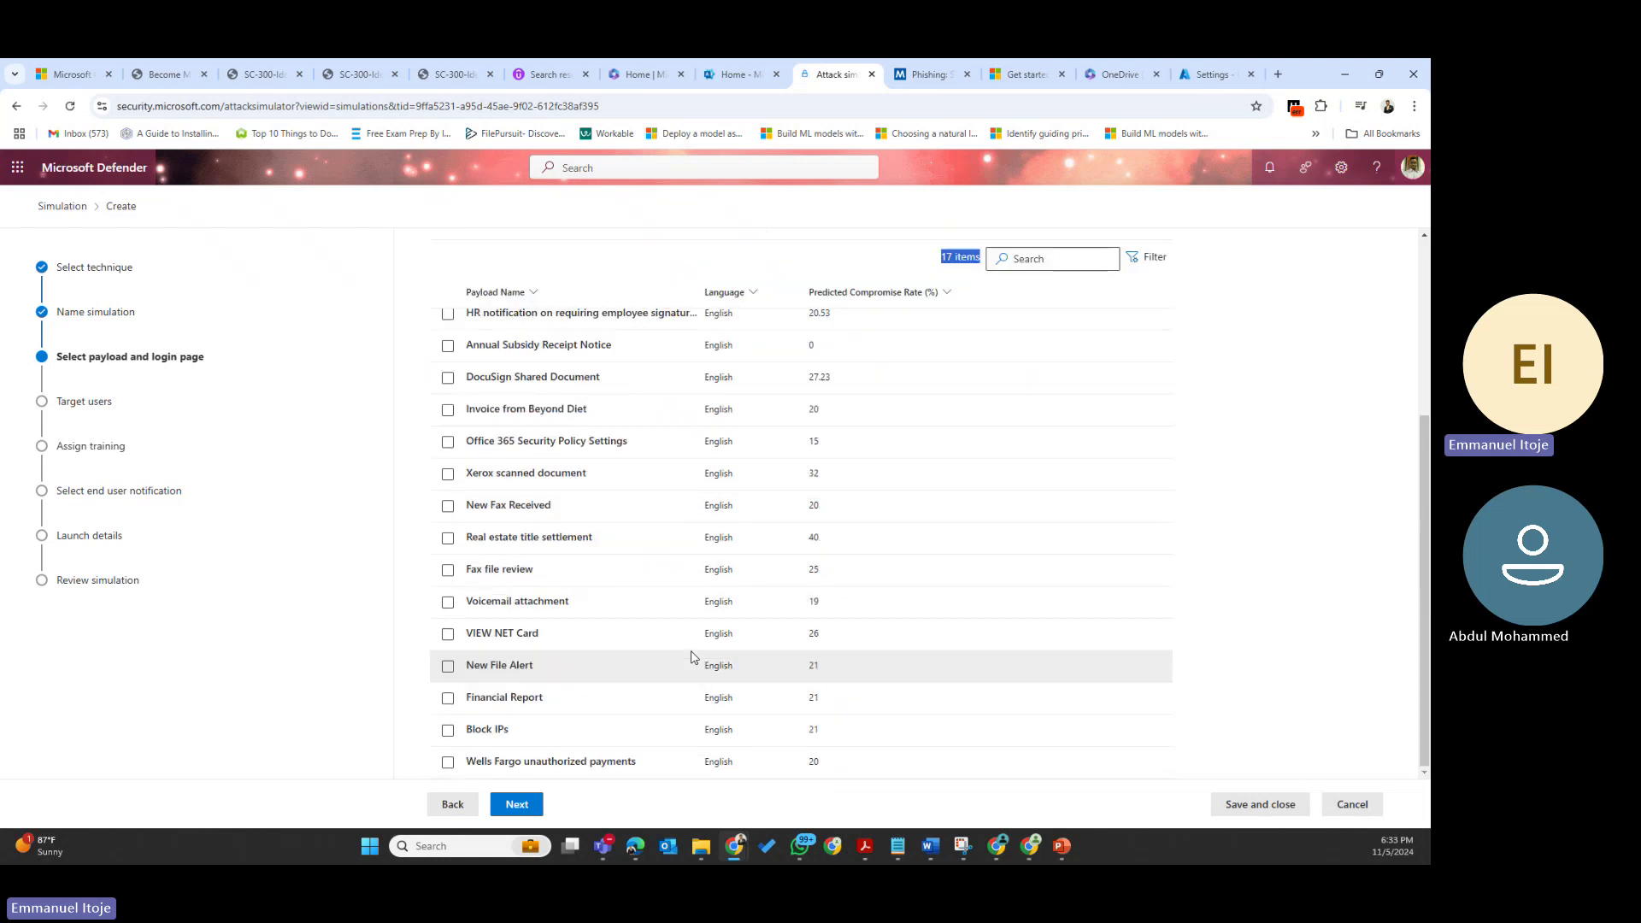
{"action": "scroll", "coordinate": [693, 656], "scroll_direction": "up", "scroll_amount": 3}
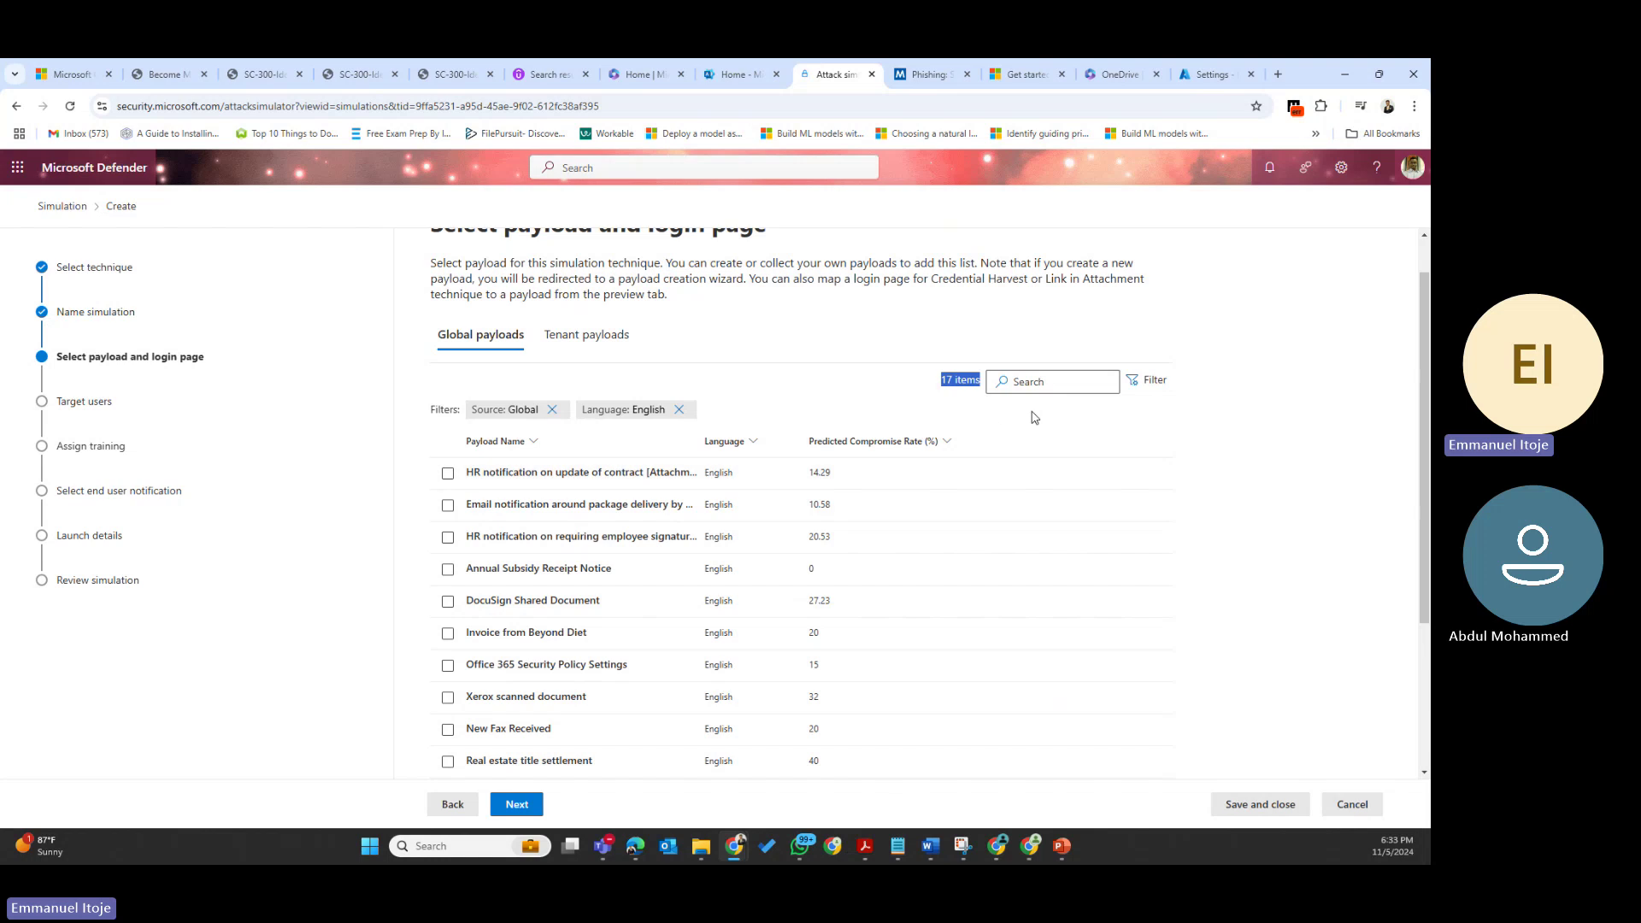
{"action": "left_click", "coordinate": [1145, 390]}
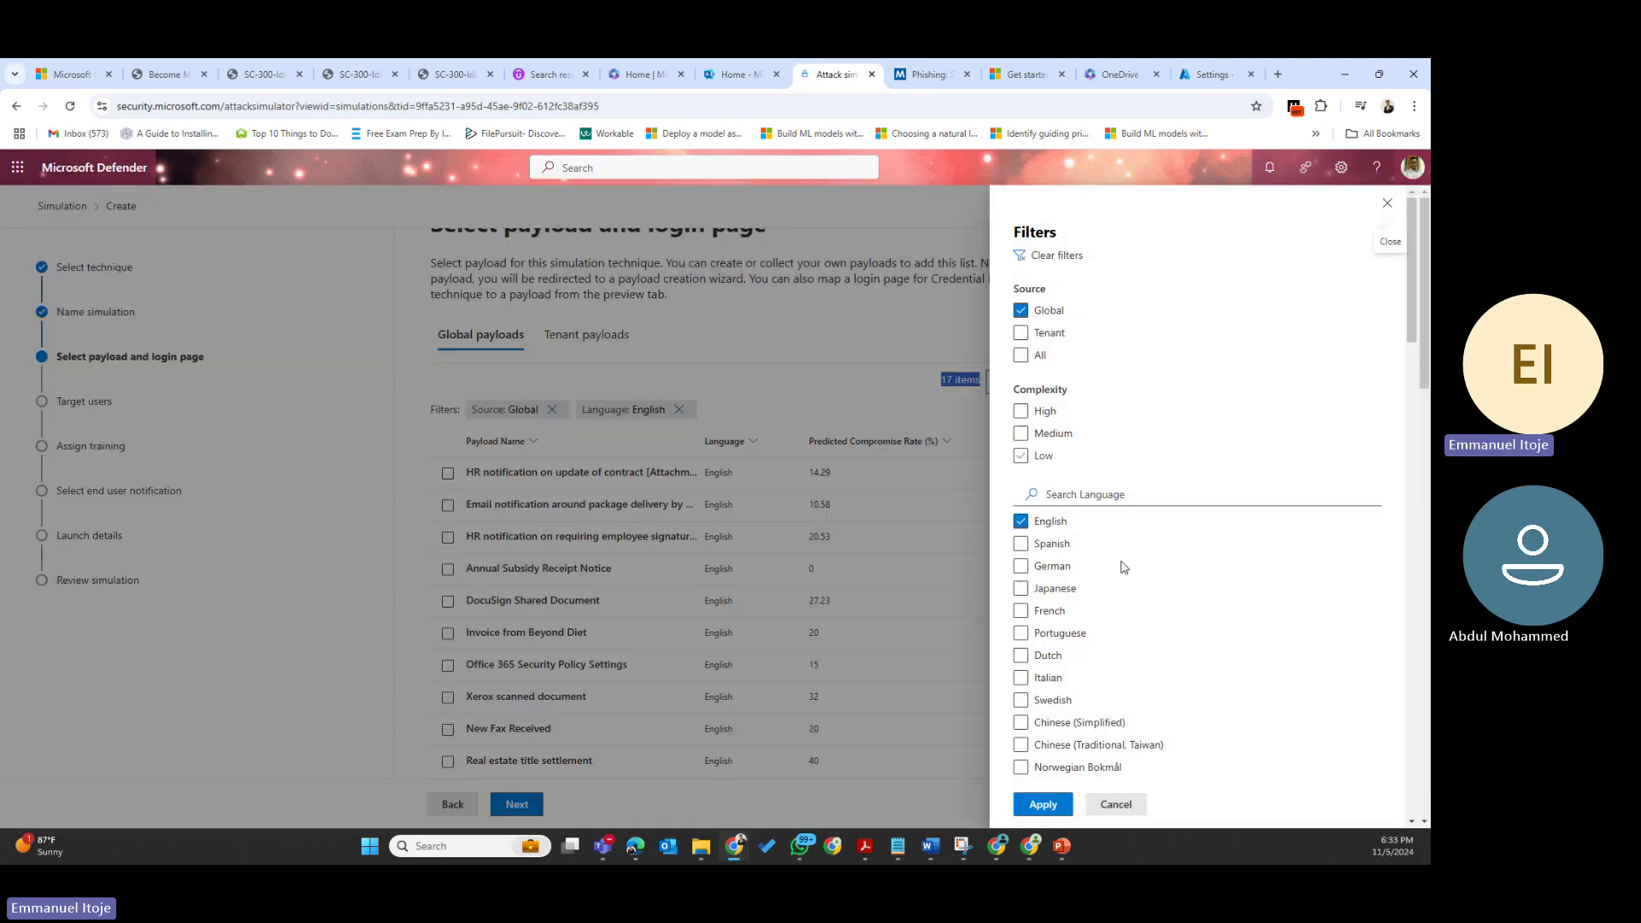
{"action": "scroll", "coordinate": [1120, 615], "scroll_direction": "down", "scroll_amount": 3}
{"action": "scroll", "coordinate": [1124, 617], "scroll_direction": "down", "scroll_amount": 5}
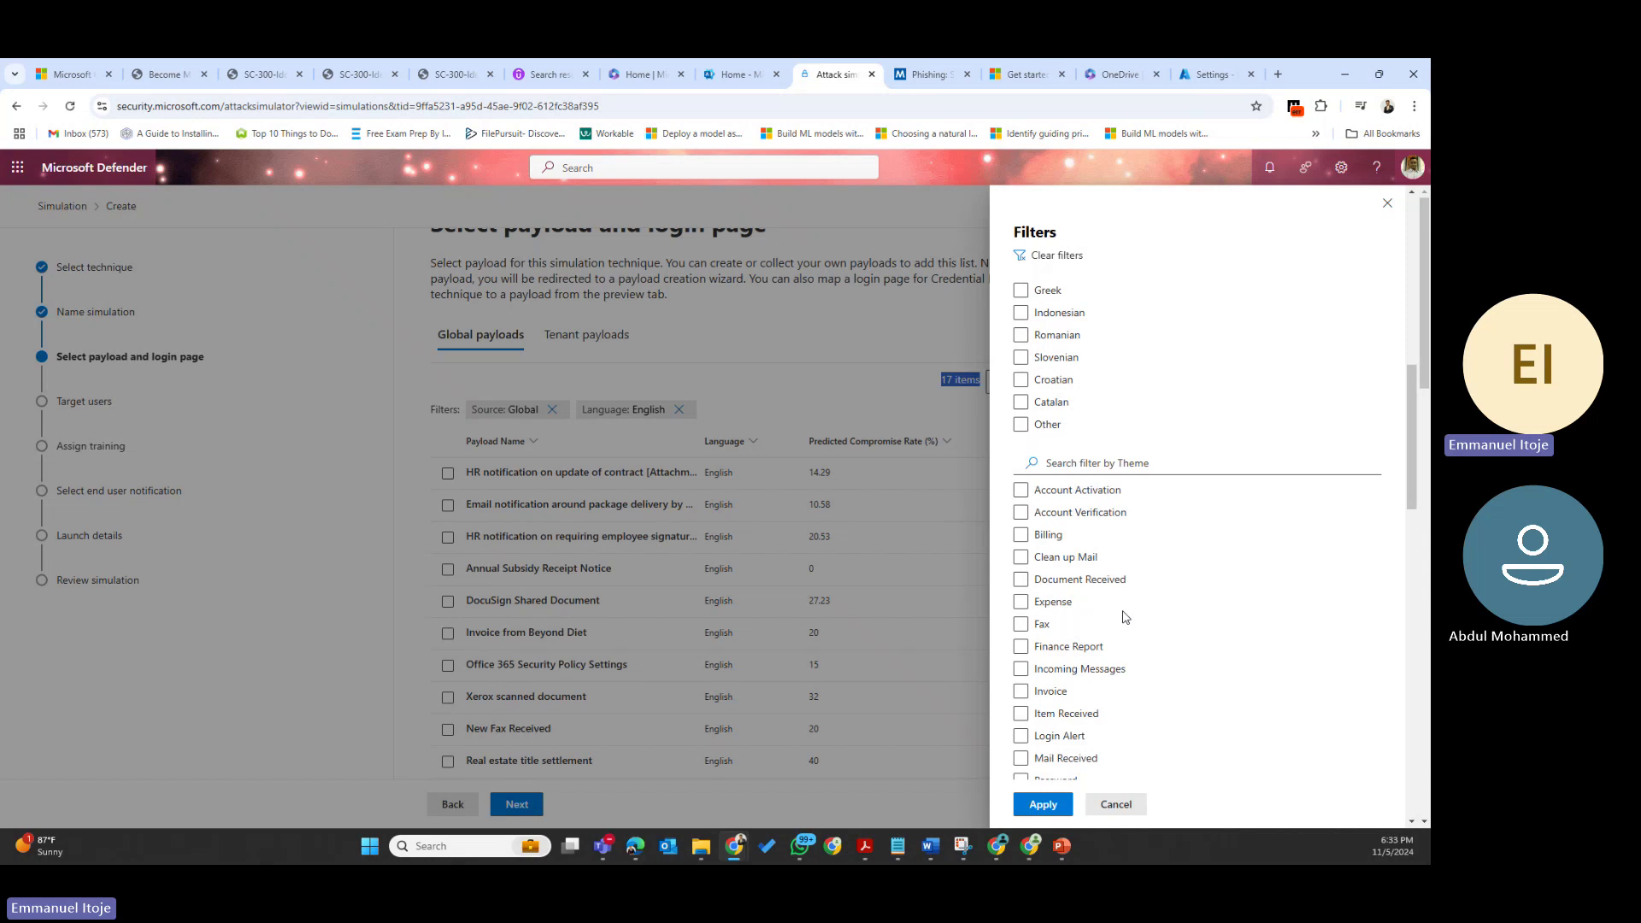
{"action": "scroll", "coordinate": [1124, 617], "scroll_direction": "down", "scroll_amount": 8}
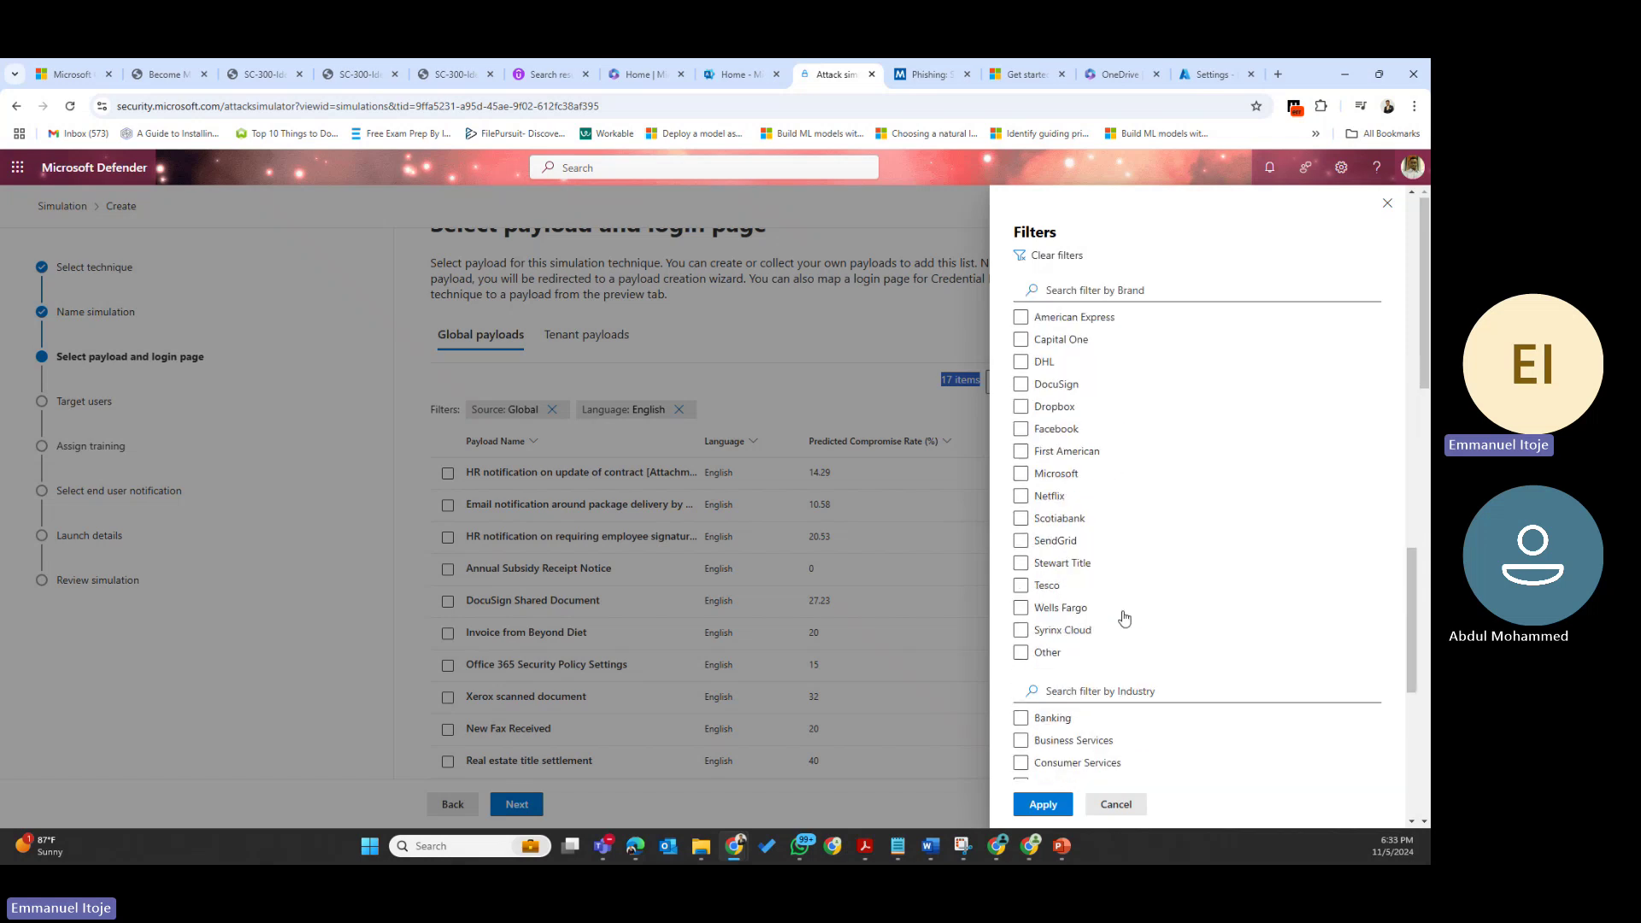
{"action": "scroll", "coordinate": [1125, 617], "scroll_direction": "up", "scroll_amount": 15}
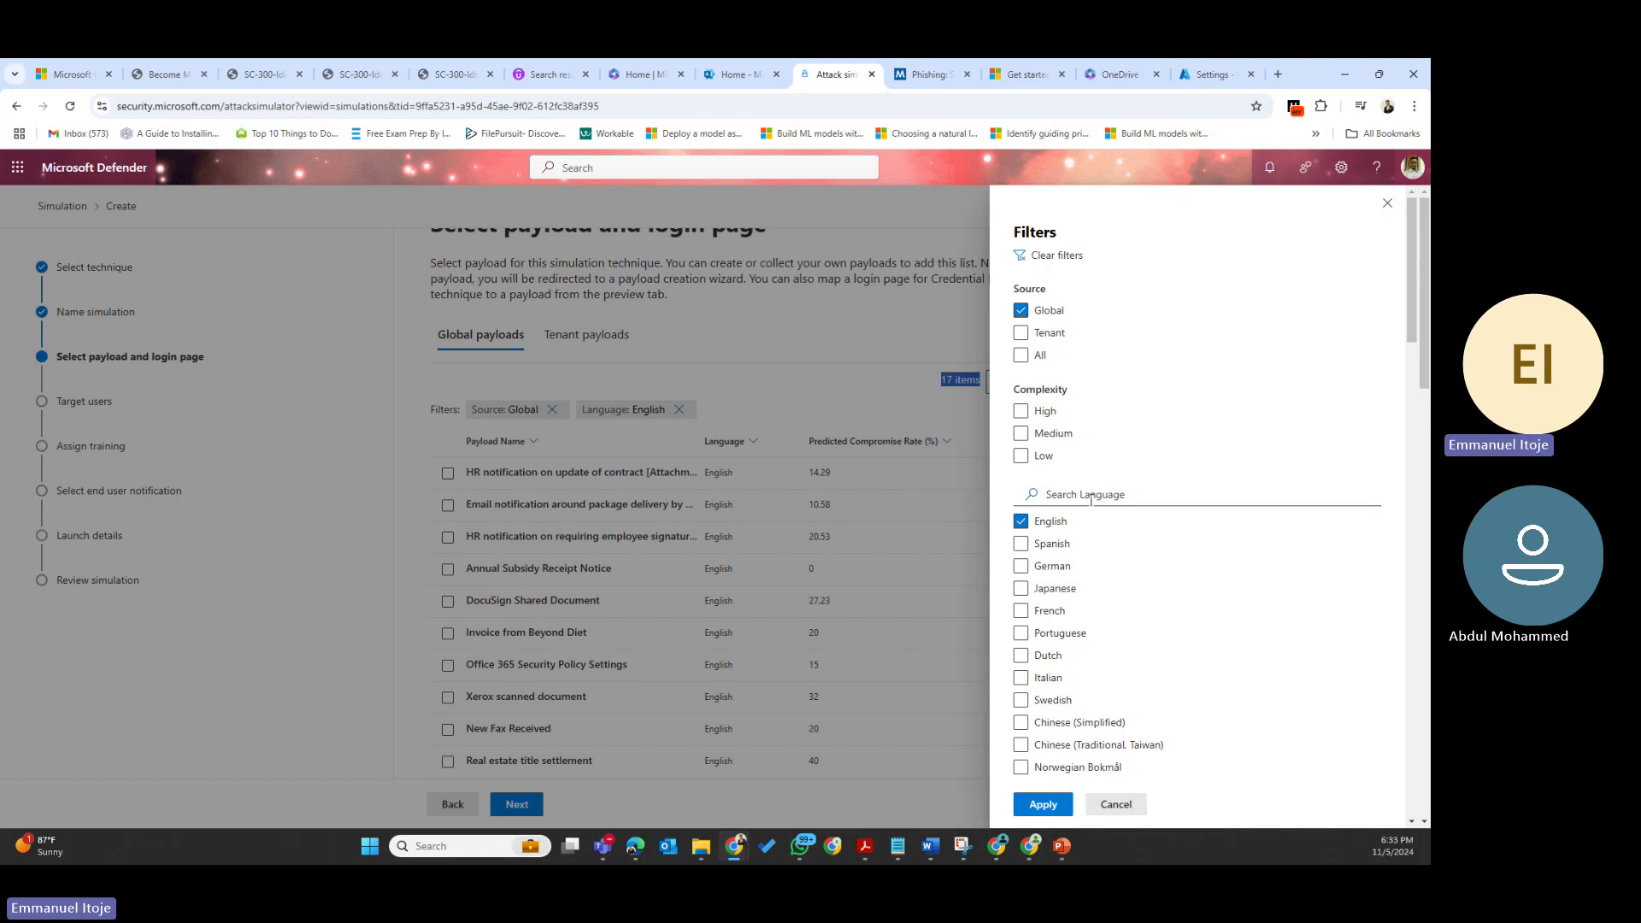
{"action": "scroll", "coordinate": [1091, 500], "scroll_direction": "down", "scroll_amount": 1}
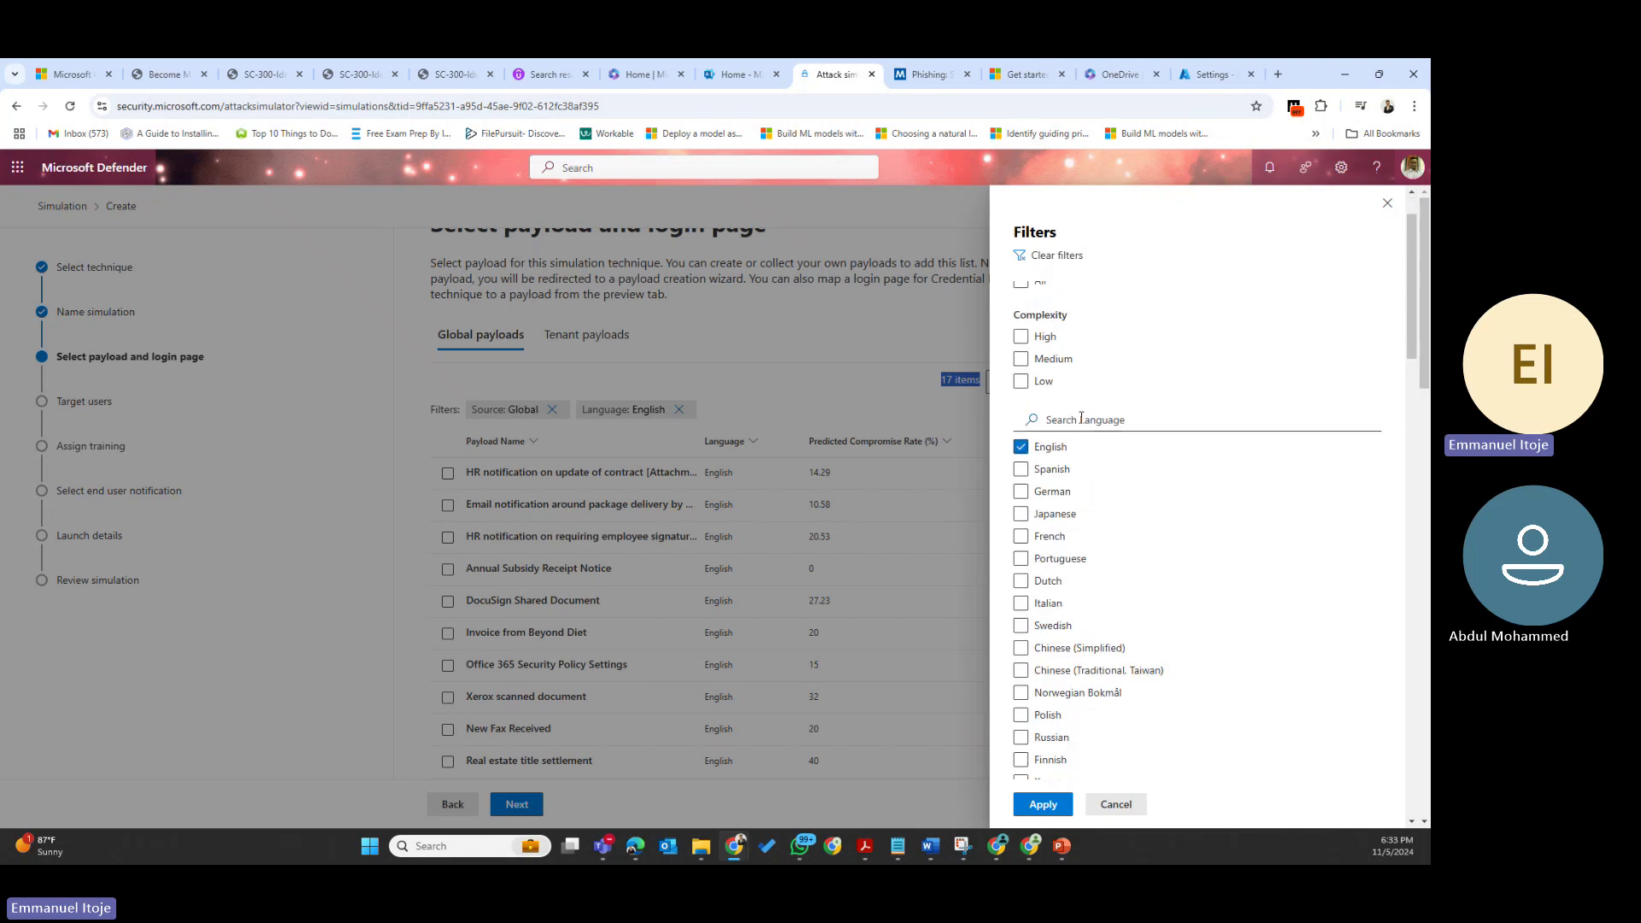
{"action": "scroll", "coordinate": [1083, 436], "scroll_direction": "down", "scroll_amount": 5}
{"action": "scroll", "coordinate": [1090, 452], "scroll_direction": "up", "scroll_amount": 3}
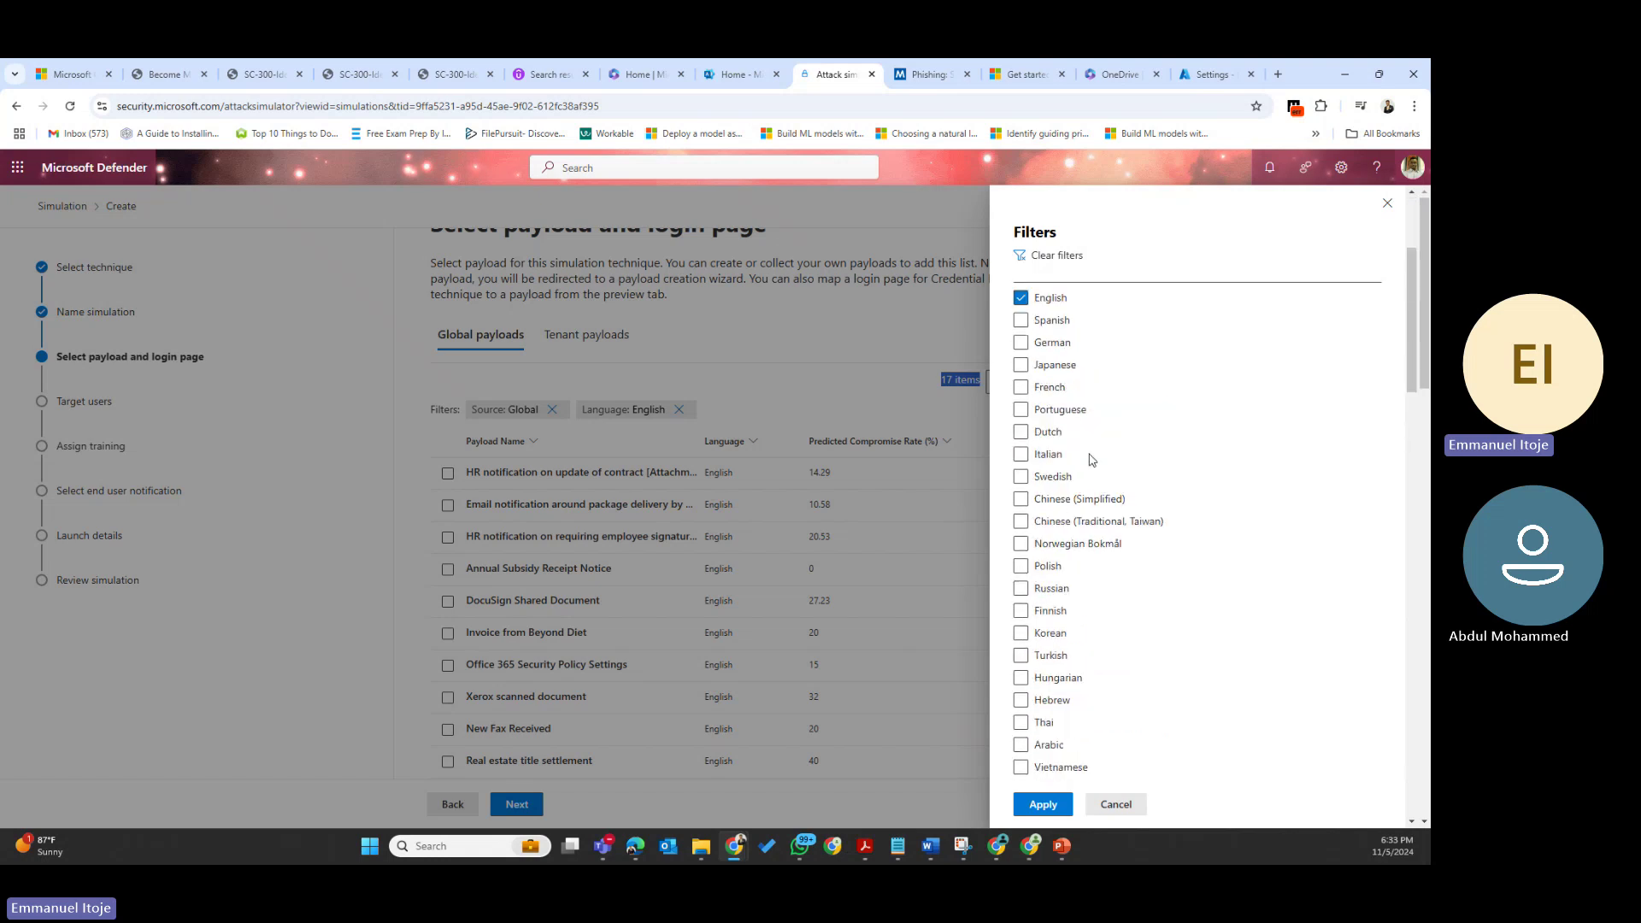
{"action": "scroll", "coordinate": [1093, 333], "scroll_direction": "up", "scroll_amount": 2}
{"action": "scroll", "coordinate": [1107, 478], "scroll_direction": "down", "scroll_amount": 4}
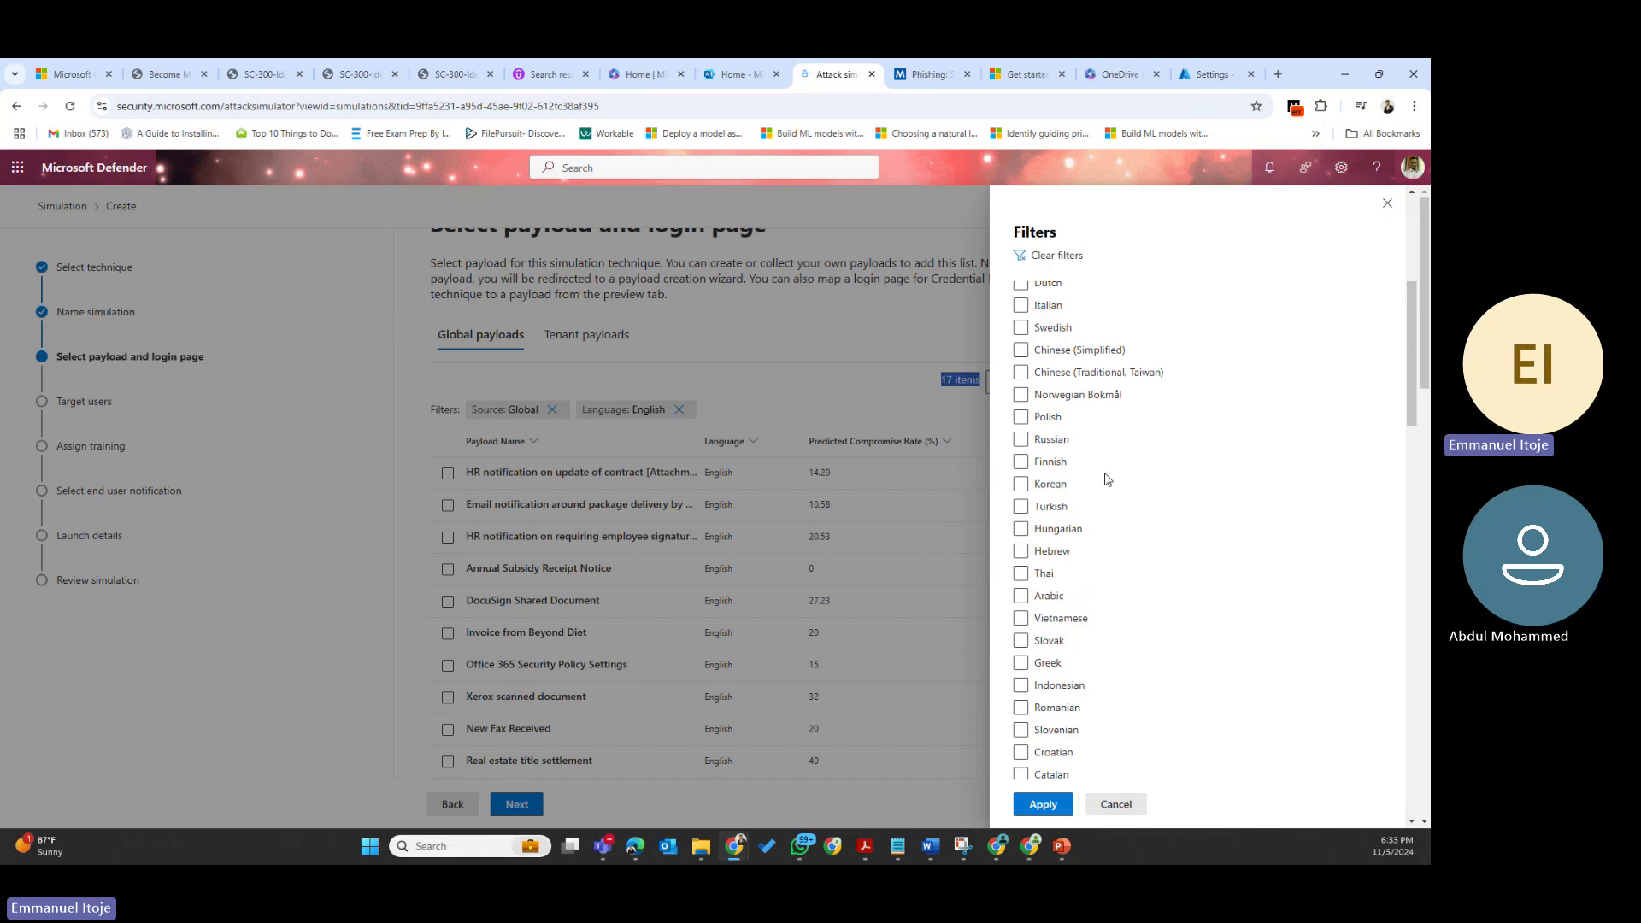
{"action": "scroll", "coordinate": [1107, 479], "scroll_direction": "down", "scroll_amount": 6}
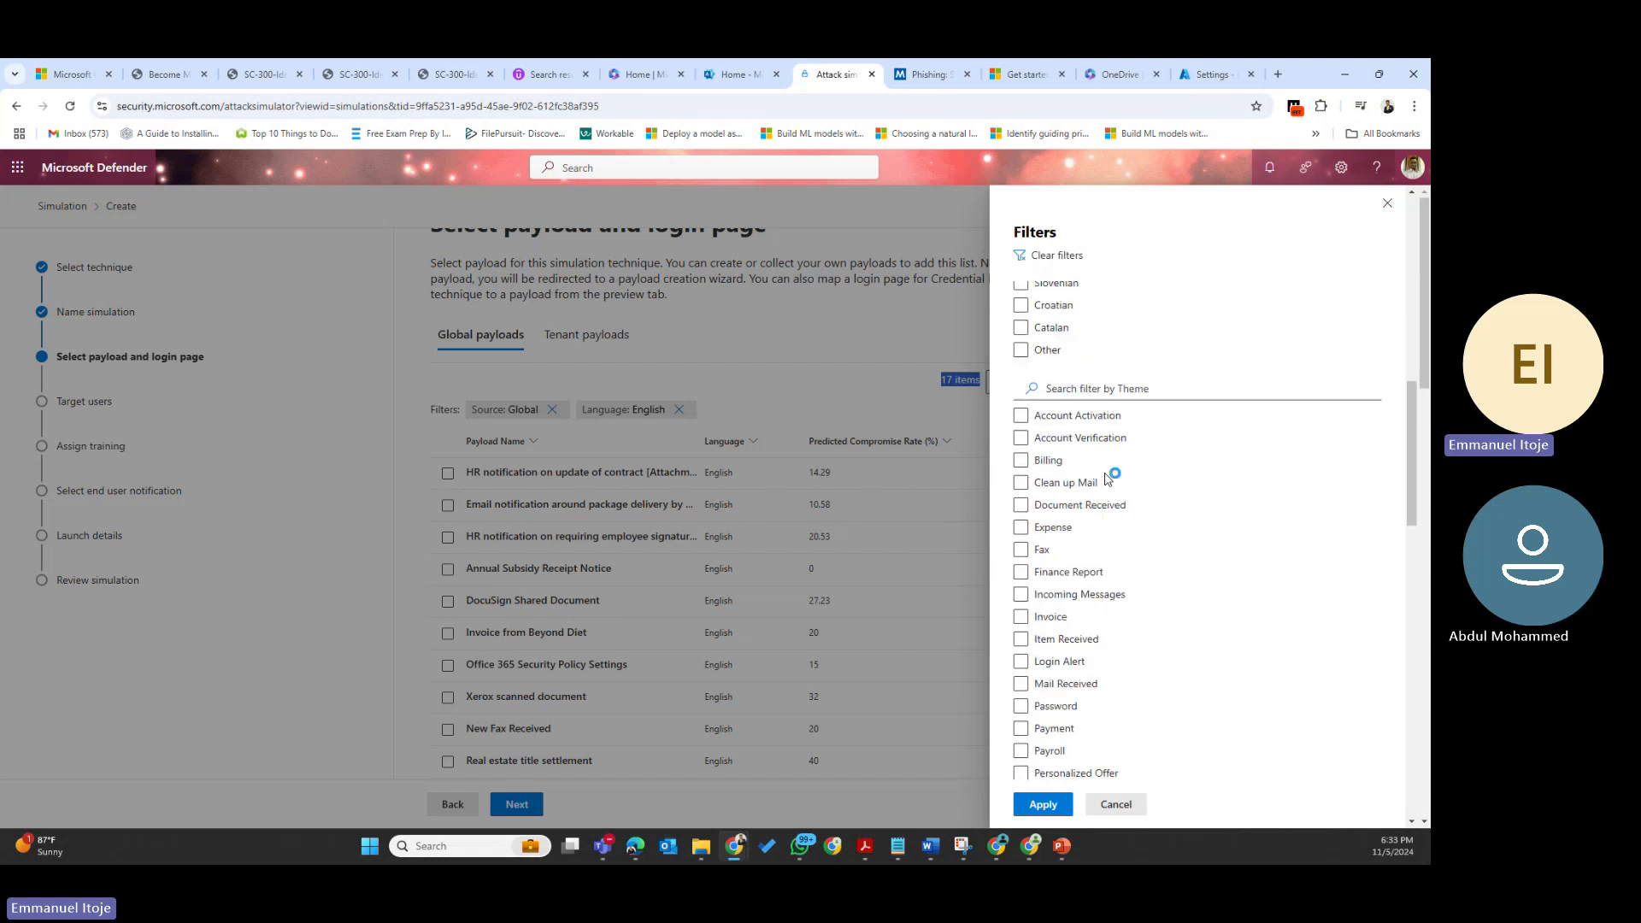
Add the Security Update theme to the payload filters and apply it
{"action": "left_click", "coordinate": [1107, 444]}
{"action": "left_click", "coordinate": [1057, 439]}
{"action": "scroll", "coordinate": [1081, 515], "scroll_direction": "down", "scroll_amount": 1}
{"action": "scroll", "coordinate": [1081, 515], "scroll_direction": "down", "scroll_amount": 4}
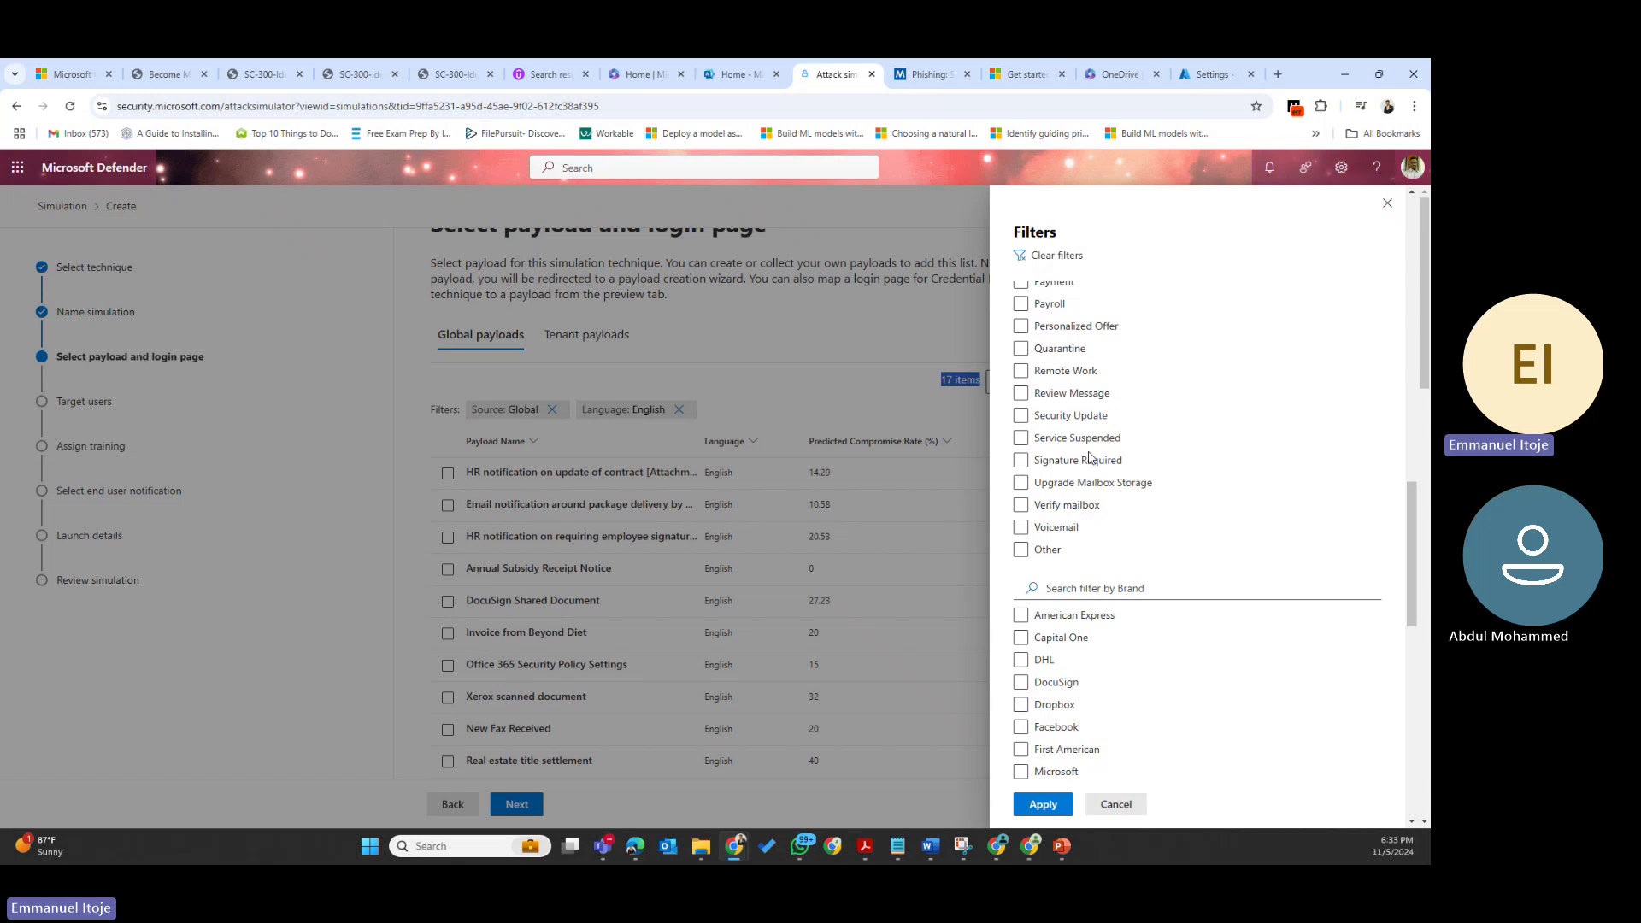
{"action": "scroll", "coordinate": [1133, 479], "scroll_direction": "up", "scroll_amount": 2}
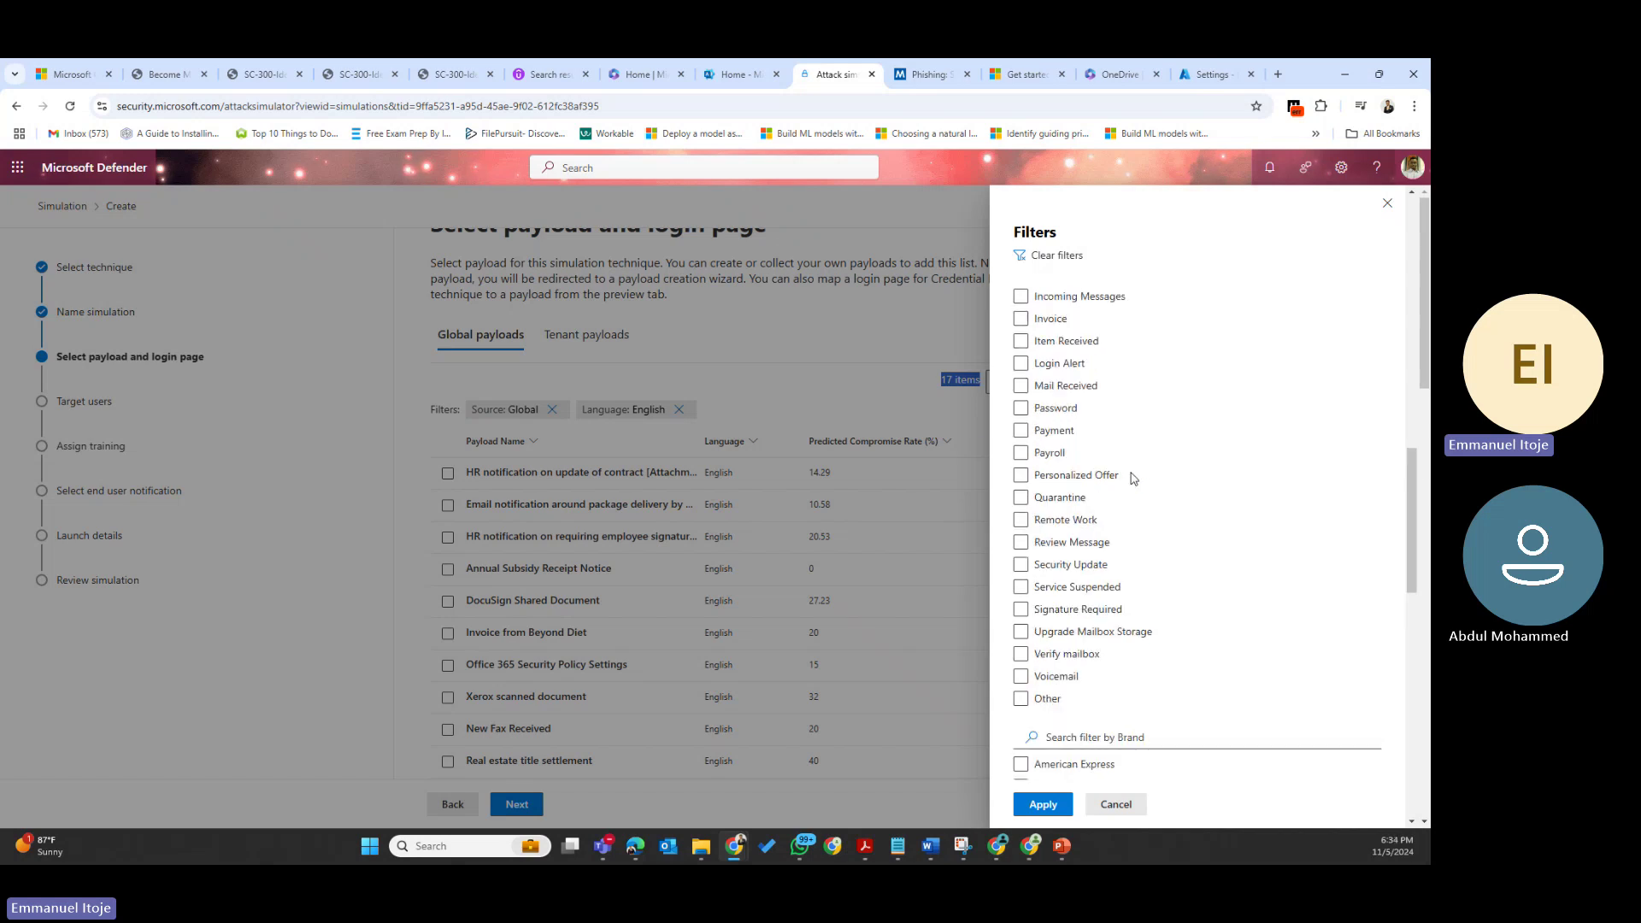
{"action": "left_click", "coordinate": [1021, 566]}
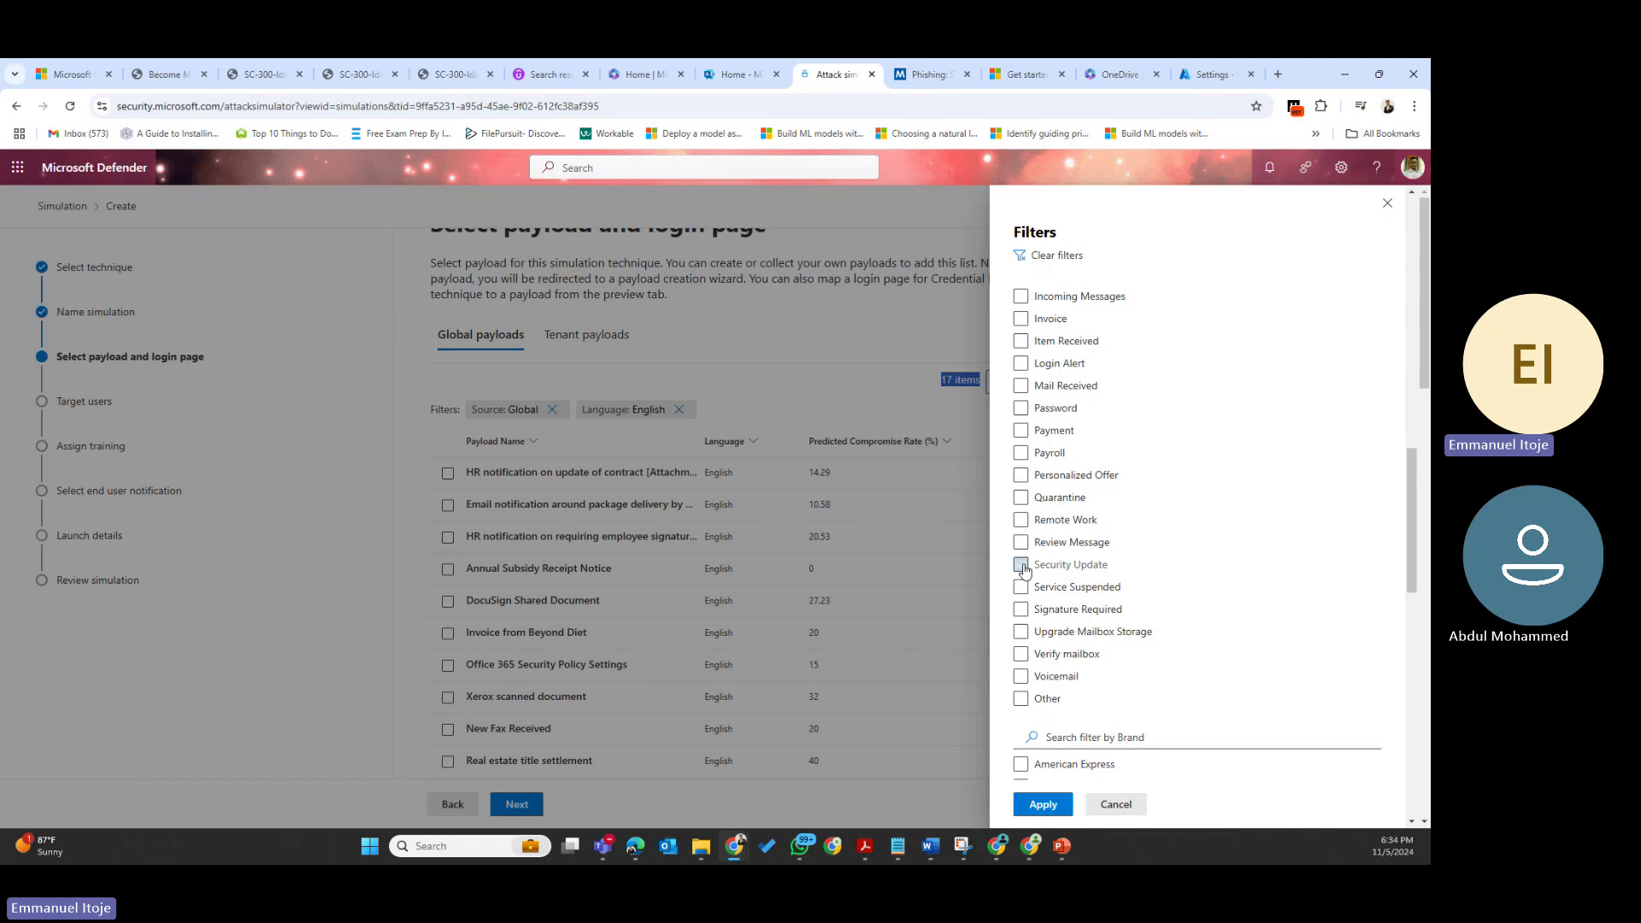
{"action": "left_click", "coordinate": [1042, 805]}
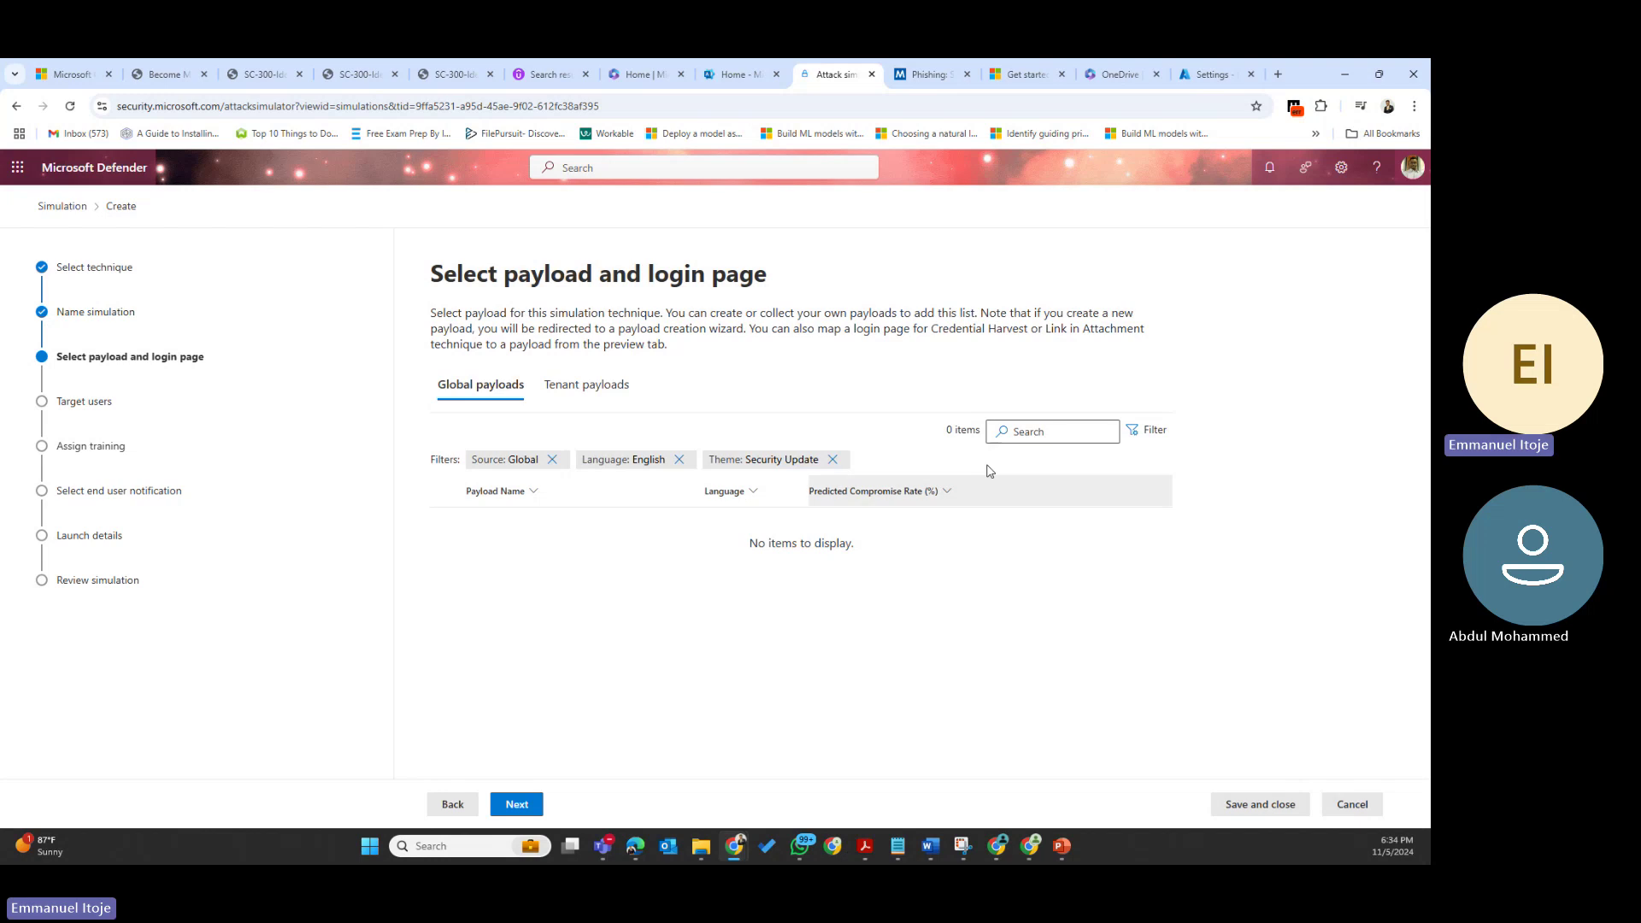
Replace the Security Update theme filter with the IT industry filter and apply it
{"action": "left_click", "coordinate": [1150, 439]}
{"action": "scroll", "coordinate": [1111, 646], "scroll_direction": "down", "scroll_amount": 5}
{"action": "scroll", "coordinate": [1113, 645], "scroll_direction": "down", "scroll_amount": 4}
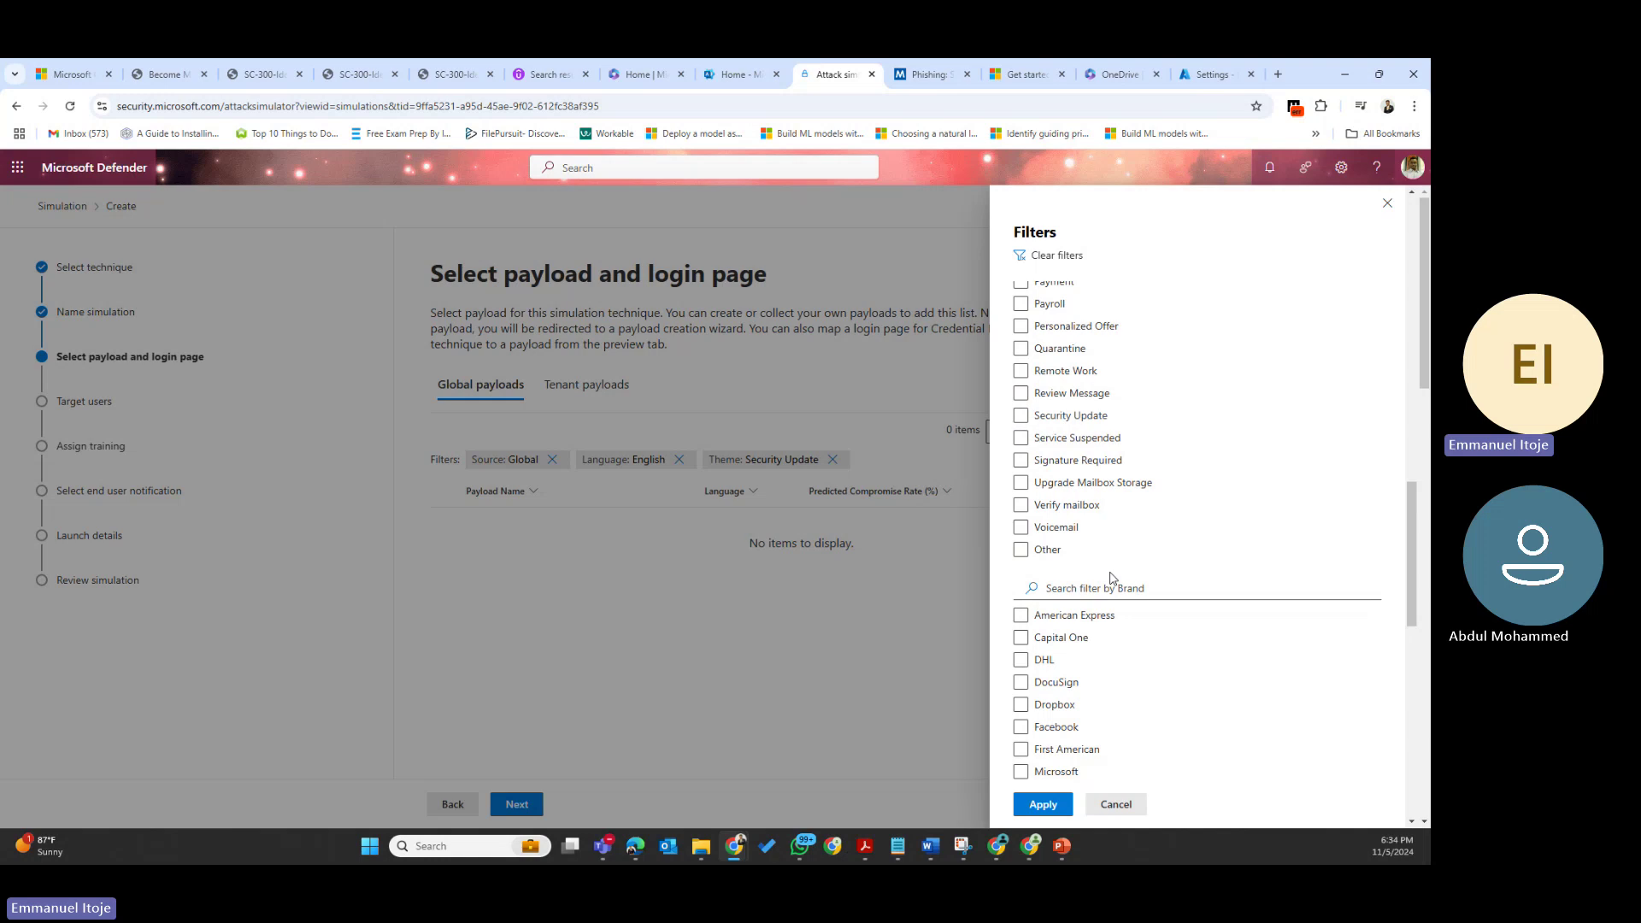
{"action": "scroll", "coordinate": [1113, 589], "scroll_direction": "down", "scroll_amount": 3}
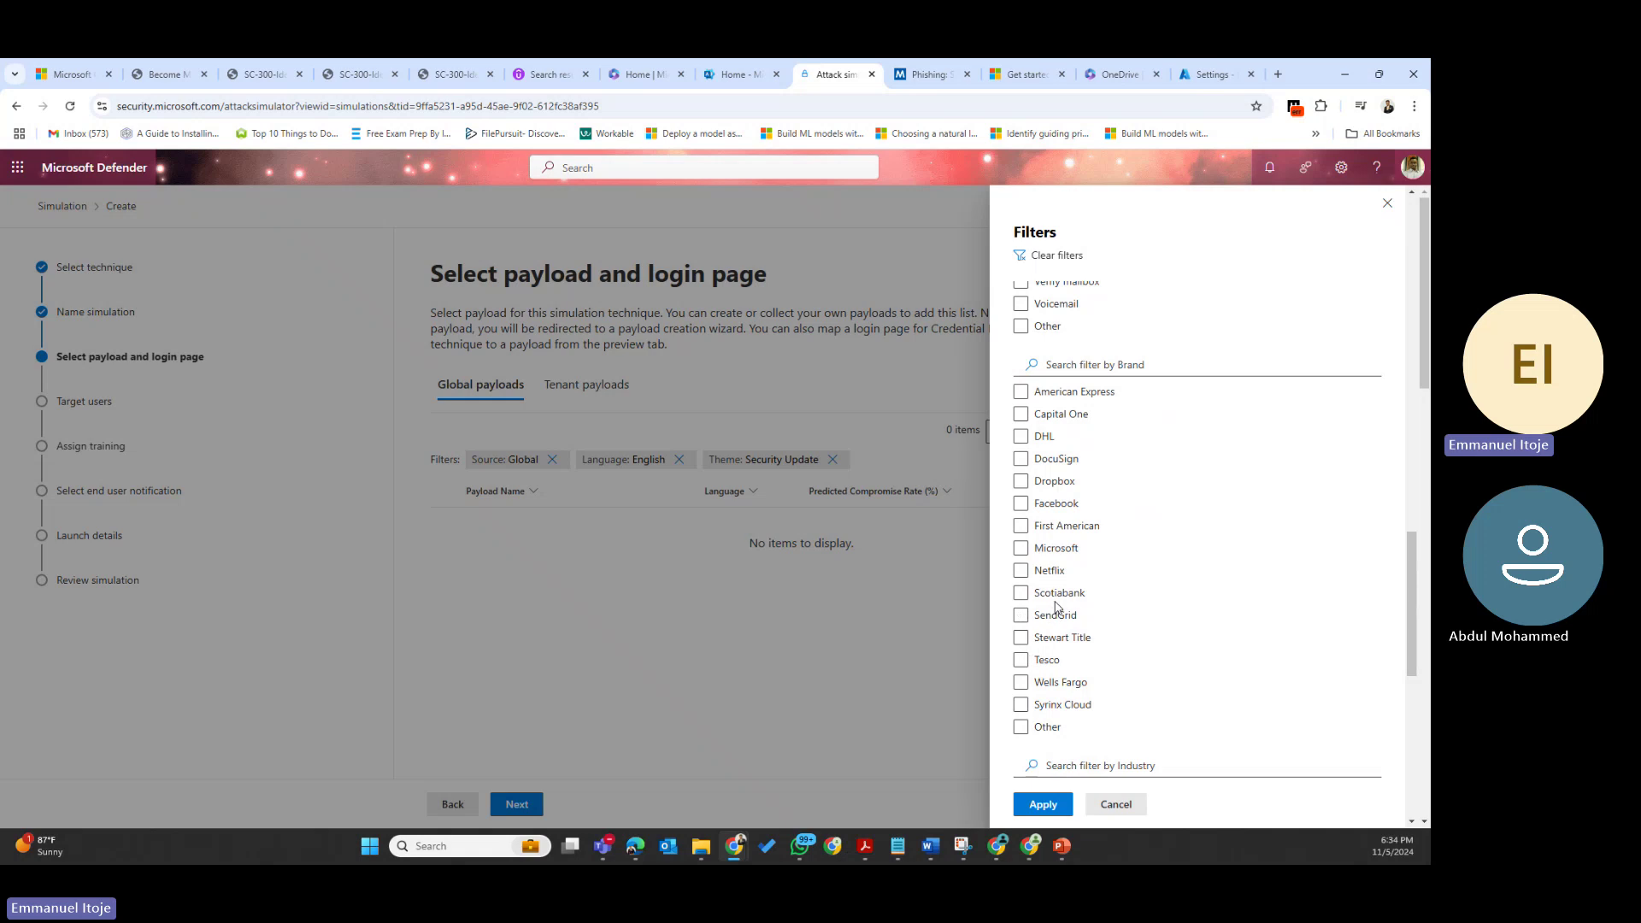
{"action": "left_click", "coordinate": [1044, 575]}
{"action": "scroll", "coordinate": [1042, 598], "scroll_direction": "down", "scroll_amount": 4}
{"action": "left_click", "coordinate": [1038, 614]}
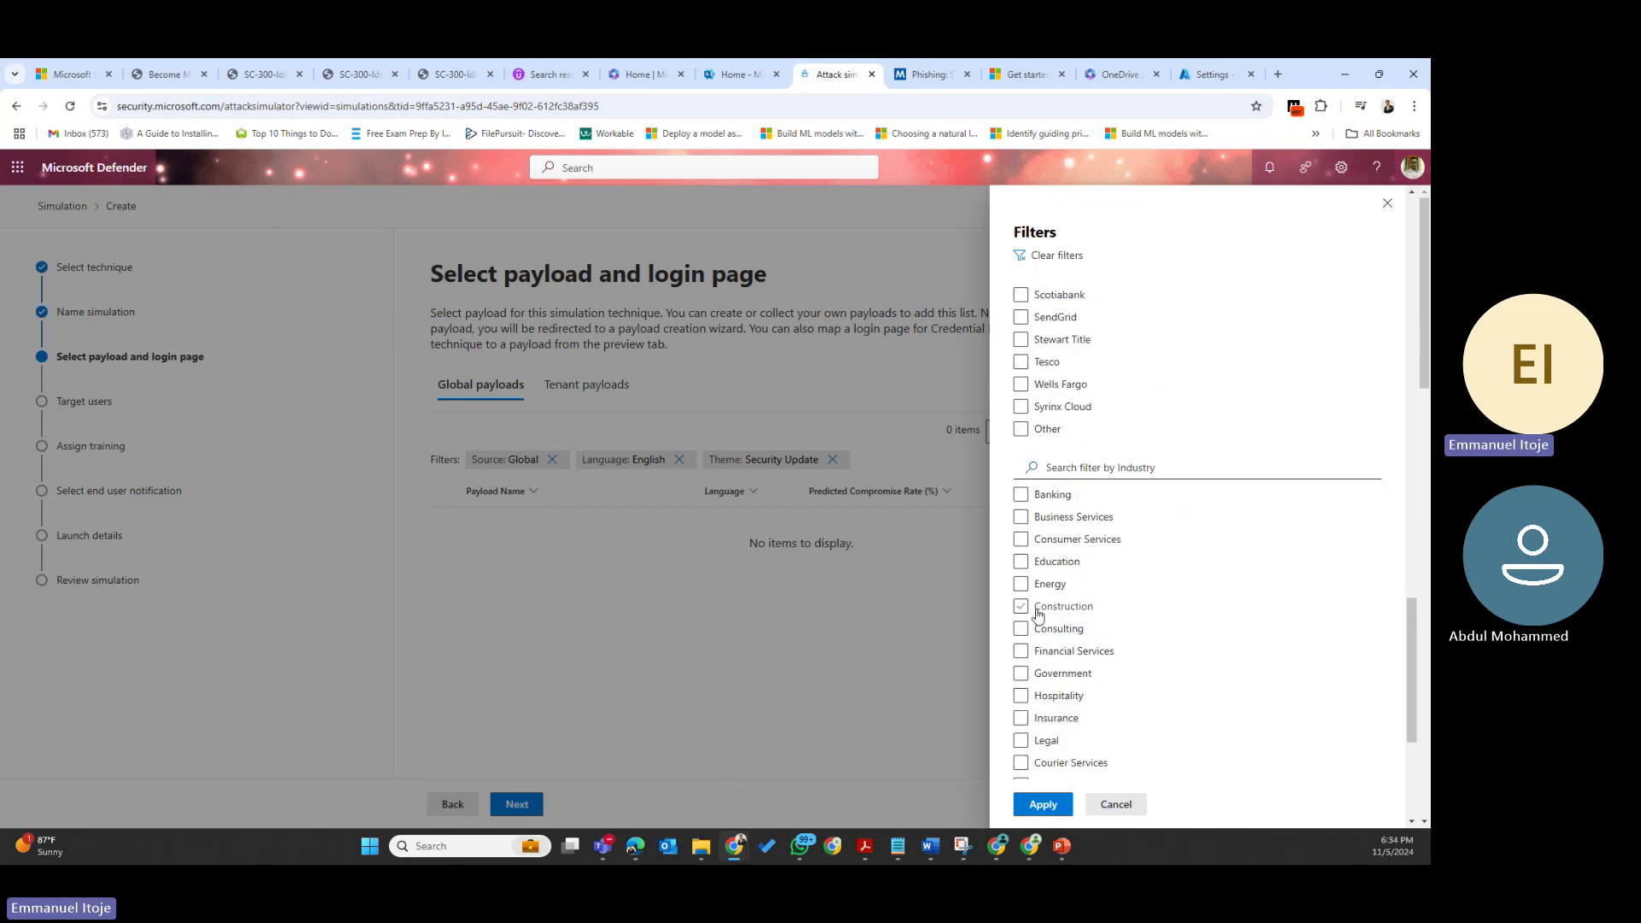
{"action": "scroll", "coordinate": [1038, 613], "scroll_direction": "down", "scroll_amount": 3}
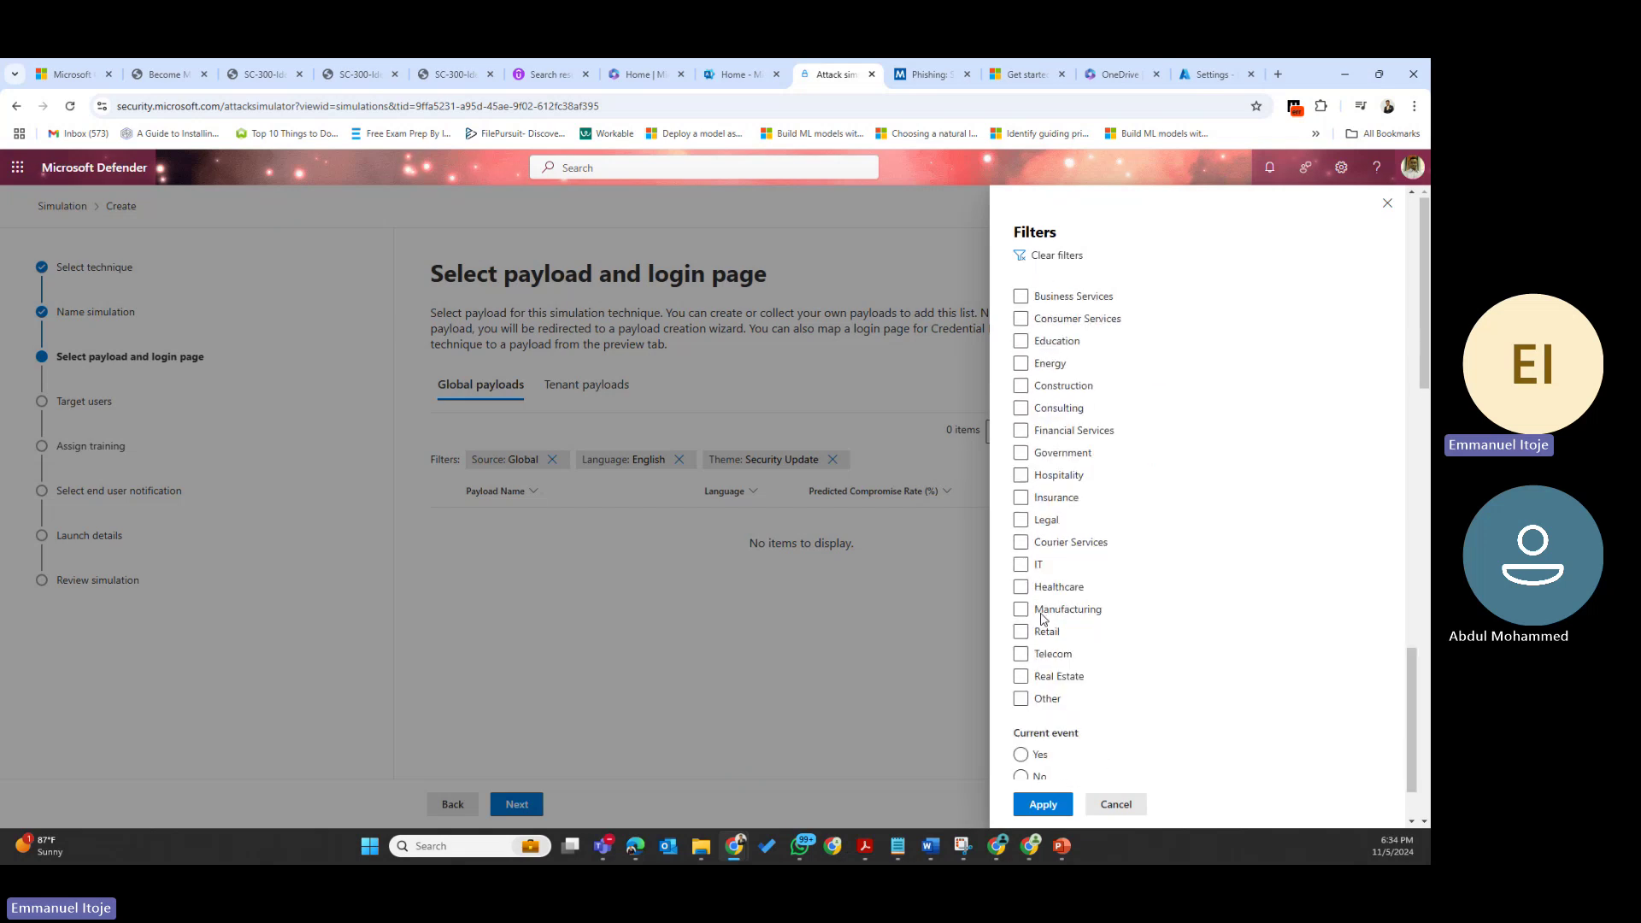
{"action": "left_click", "coordinate": [1021, 563]}
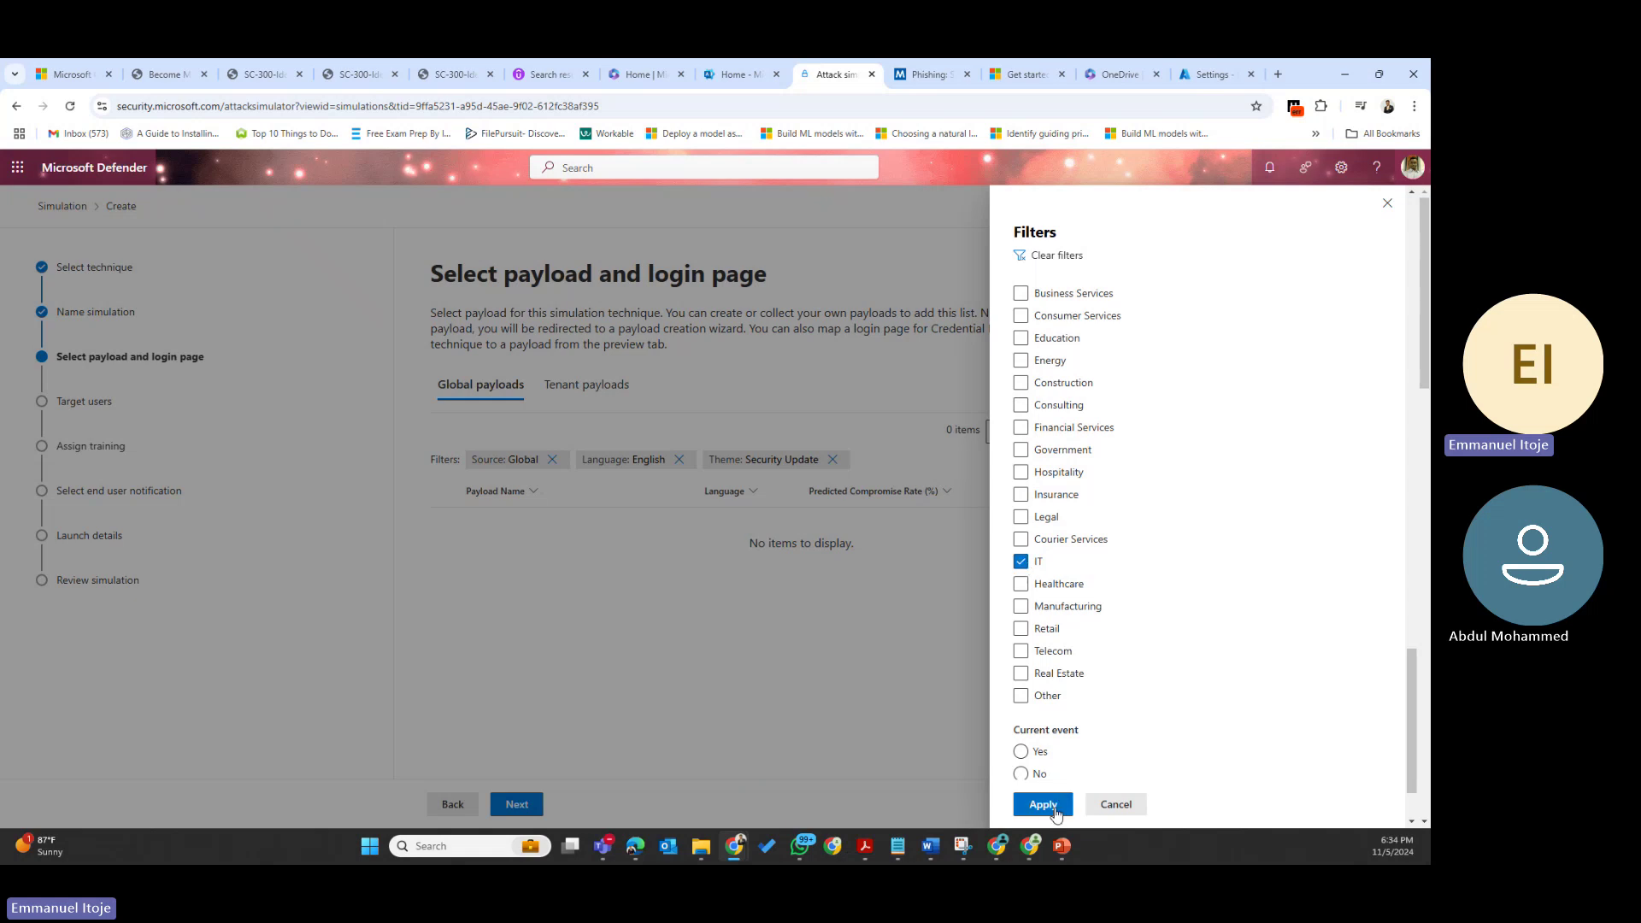
{"action": "left_click", "coordinate": [1055, 809]}
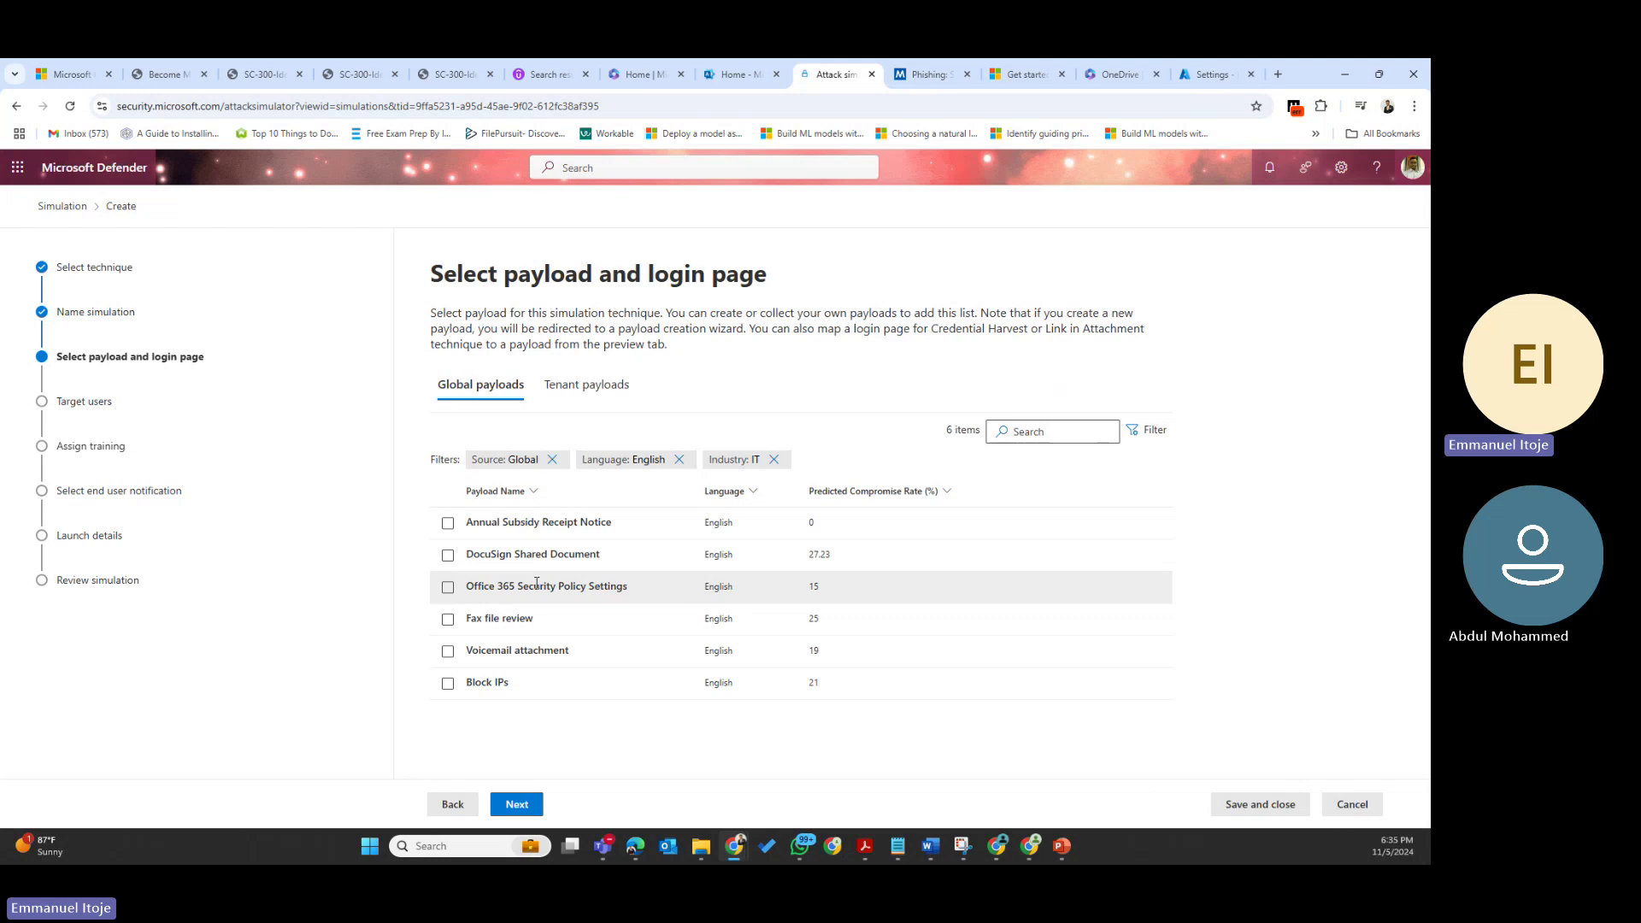
Select the Office 365 Security Policy Settings payload and switch the source filter to All
{"action": "left_click", "coordinate": [448, 588]}
{"action": "left_click", "coordinate": [1135, 431]}
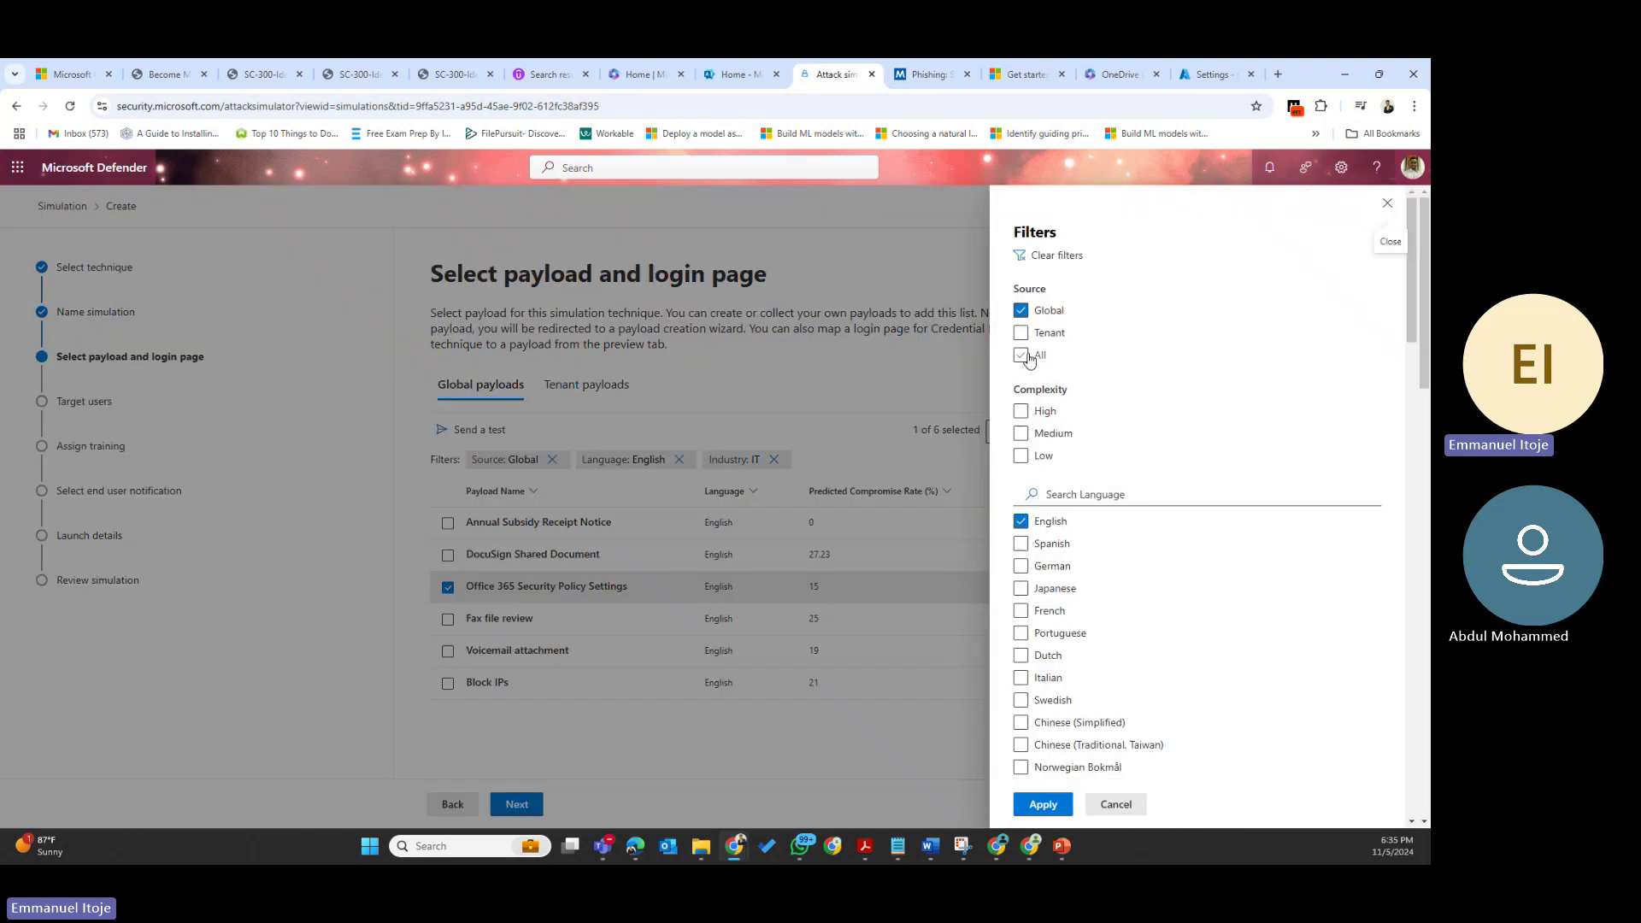
{"action": "left_click", "coordinate": [1023, 355]}
{"action": "left_click", "coordinate": [1021, 312]}
{"action": "left_click", "coordinate": [1039, 806]}
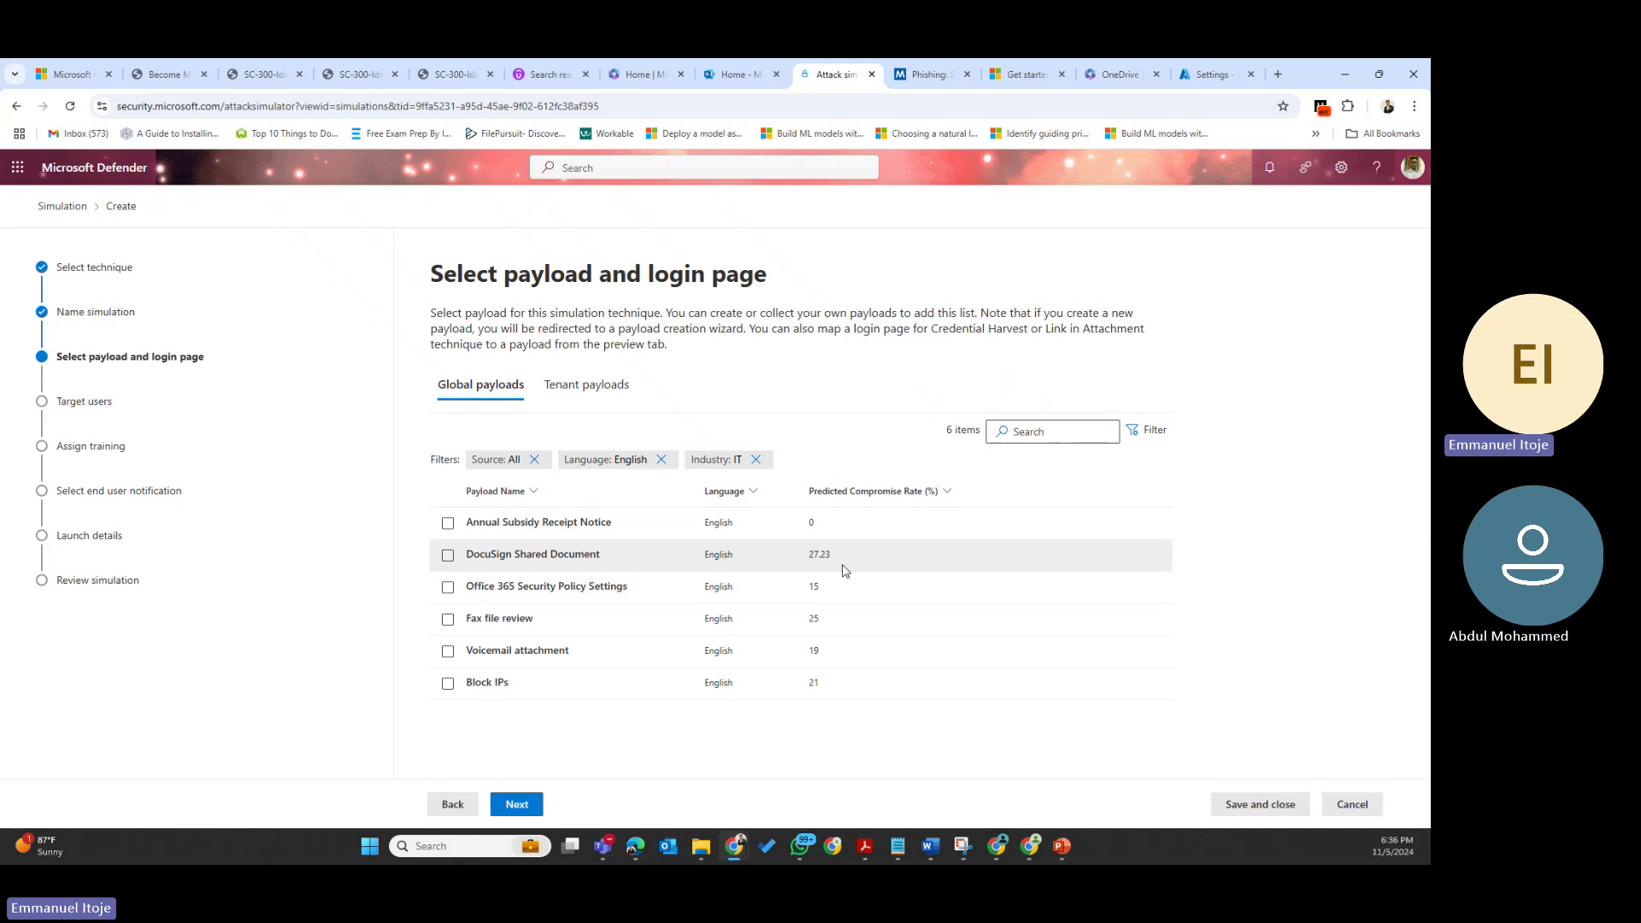
Select the DocuSign Shared Document payload and highlight its predicted compromise rate
{"action": "left_click_drag", "start_coordinate": [846, 562], "coordinate": [803, 561]}
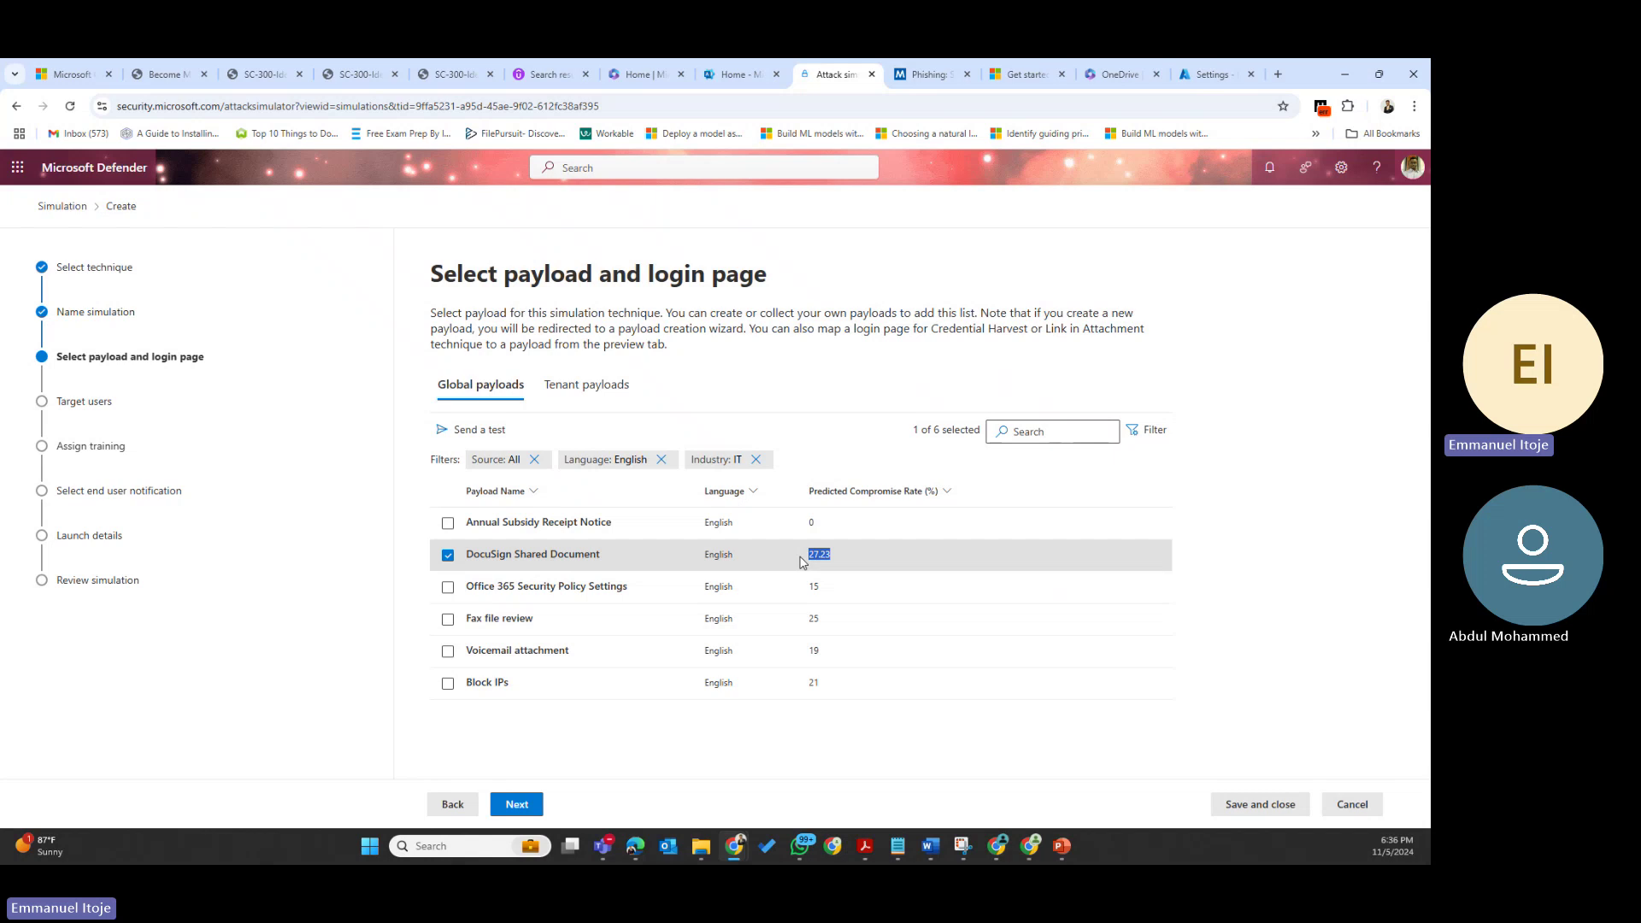
Open the details of the DocuSign Shared Document payload, close them and deselect the payload
{"action": "left_click", "coordinate": [803, 561]}
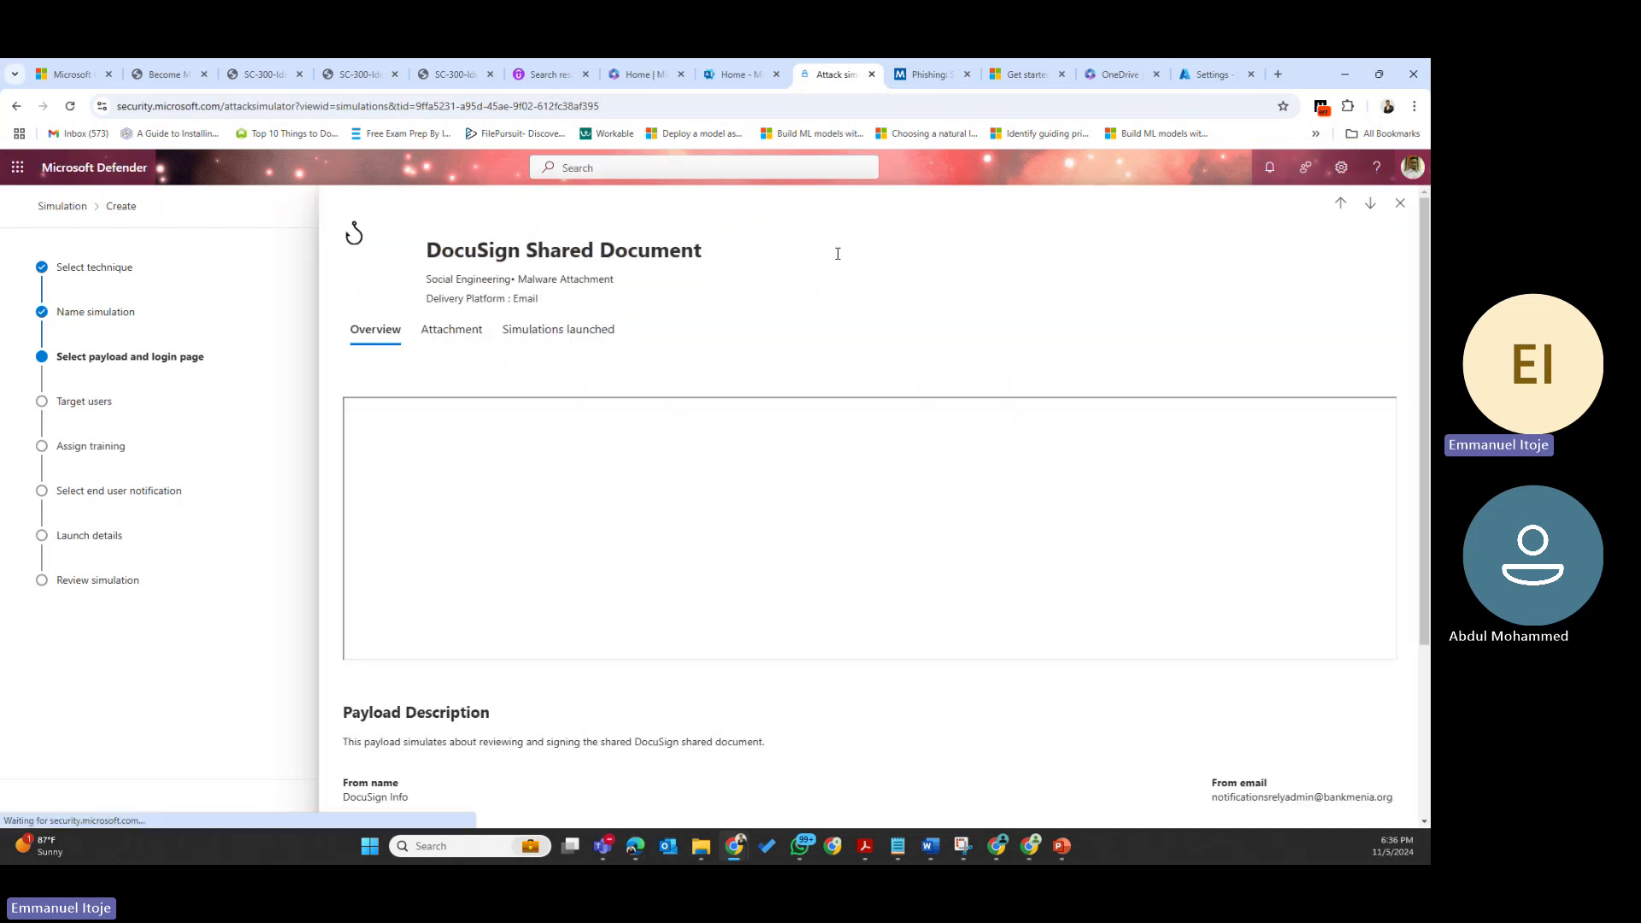
{"action": "left_click", "coordinate": [1397, 205]}
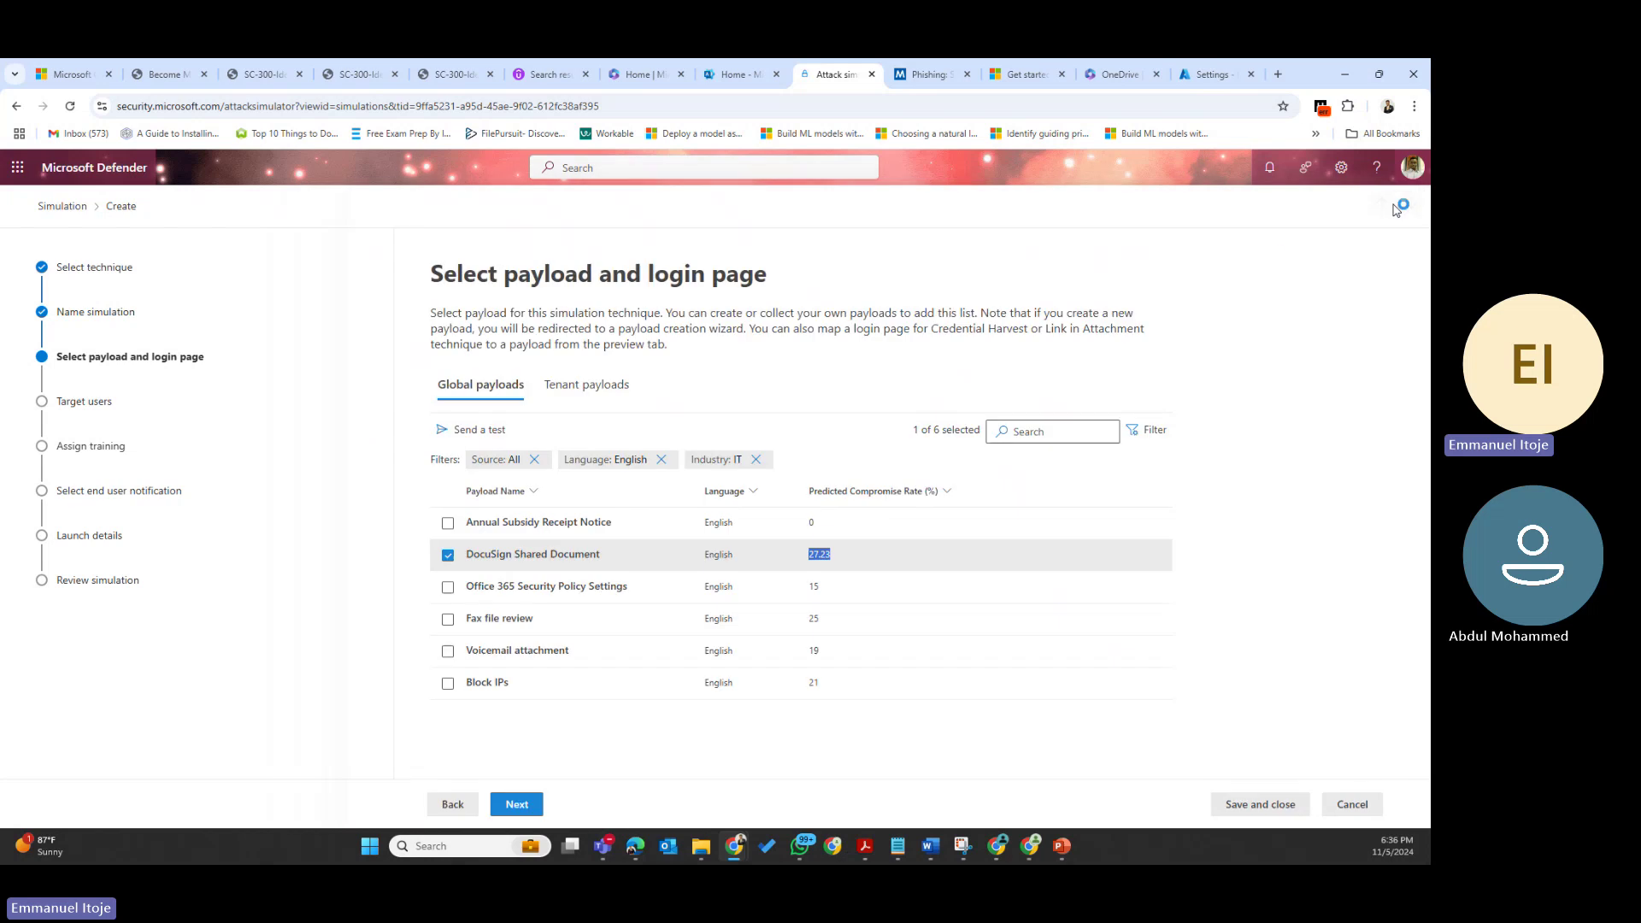
{"action": "left_click", "coordinate": [448, 555]}
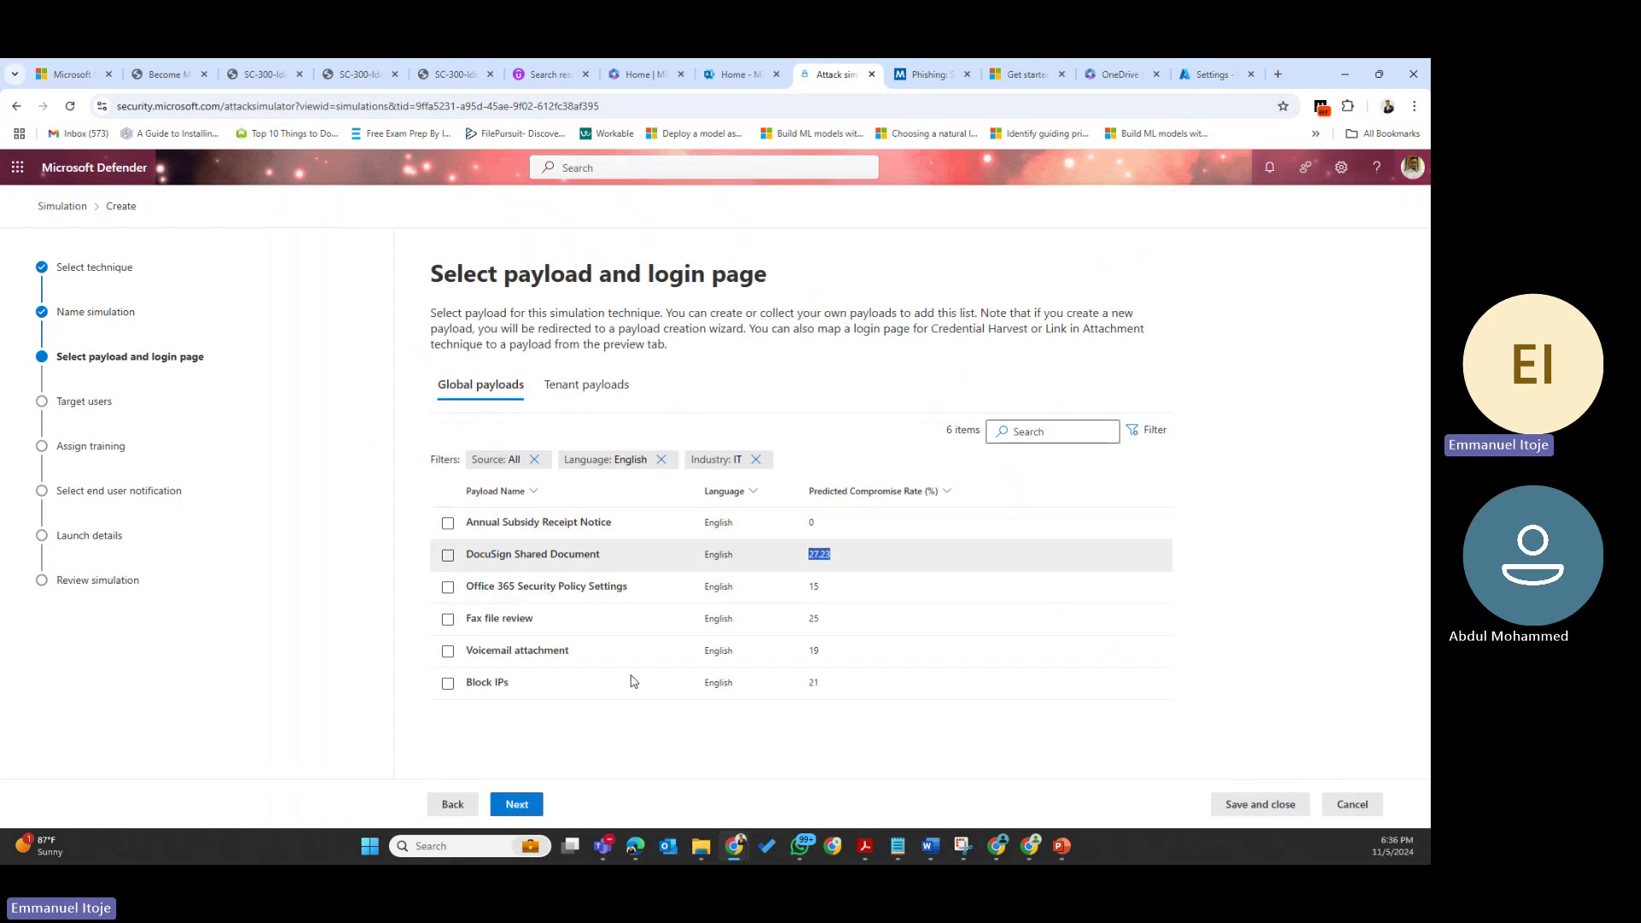
Remove the IT industry filter together with the remaining payload filters and apply the change
{"action": "left_click", "coordinate": [1146, 431]}
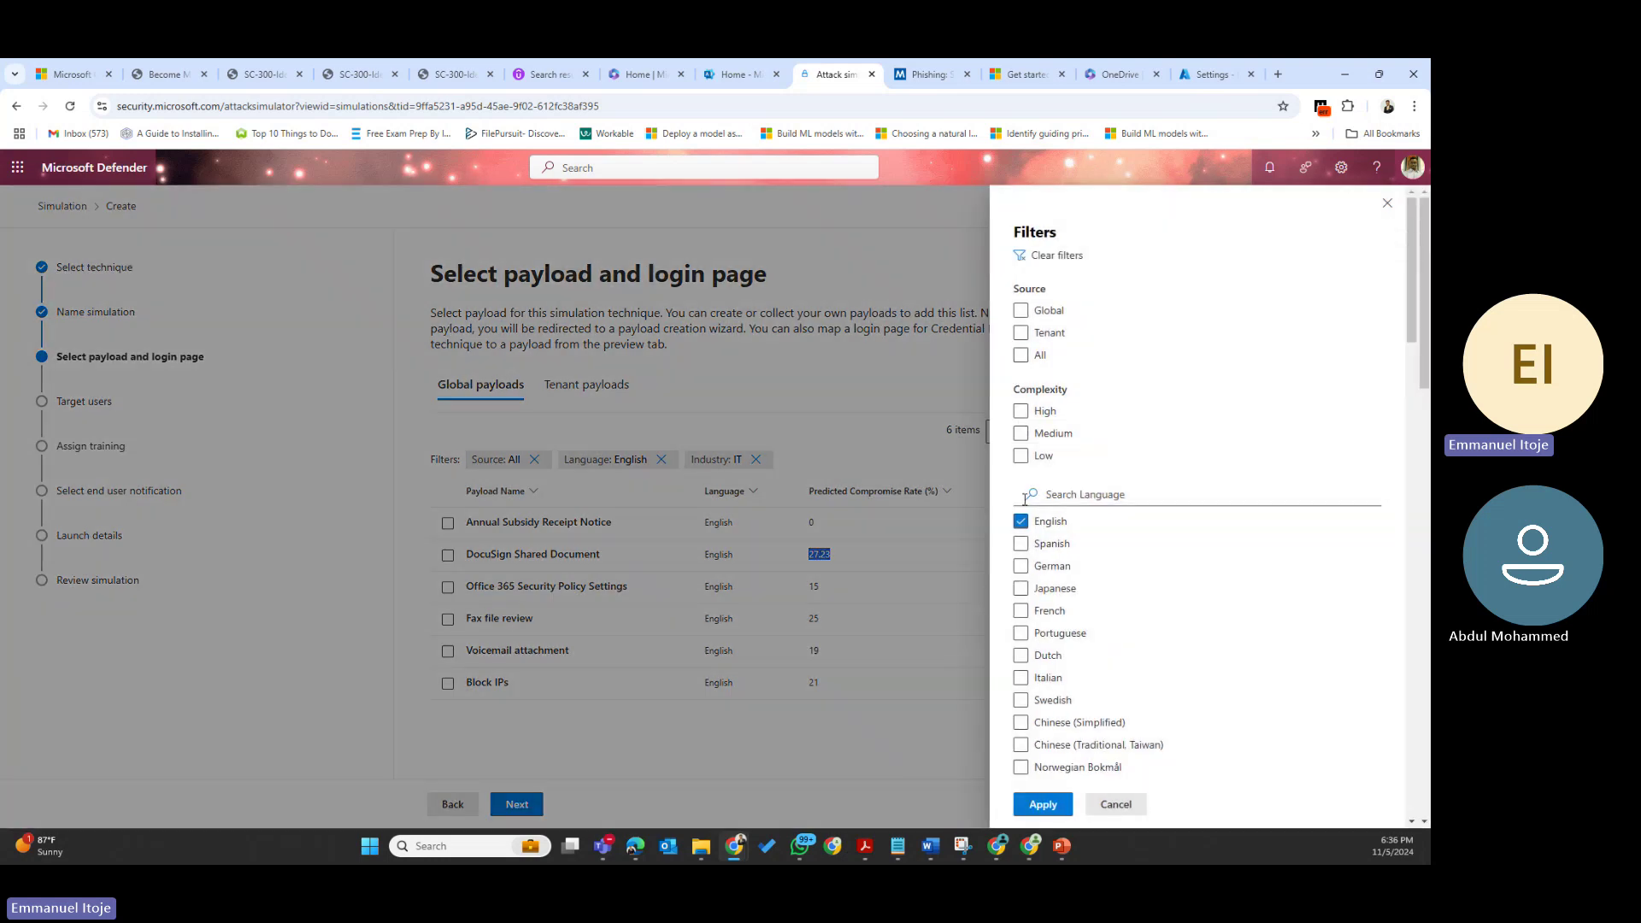
{"action": "scroll", "coordinate": [1024, 513], "scroll_direction": "down", "scroll_amount": 15}
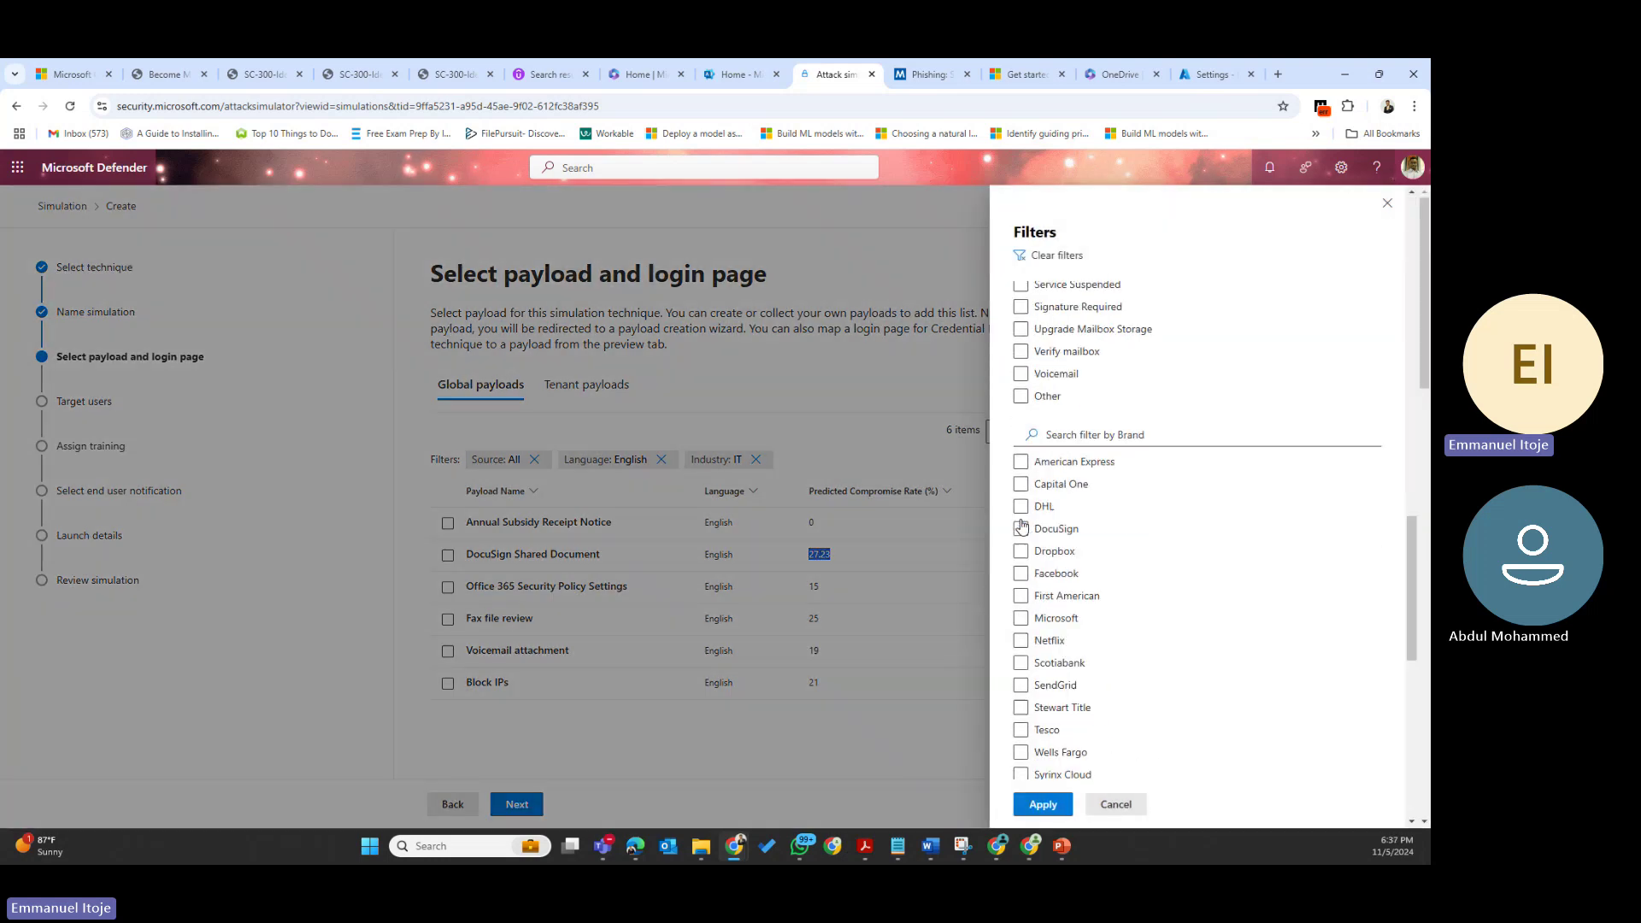
{"action": "scroll", "coordinate": [1022, 525], "scroll_direction": "down", "scroll_amount": 10}
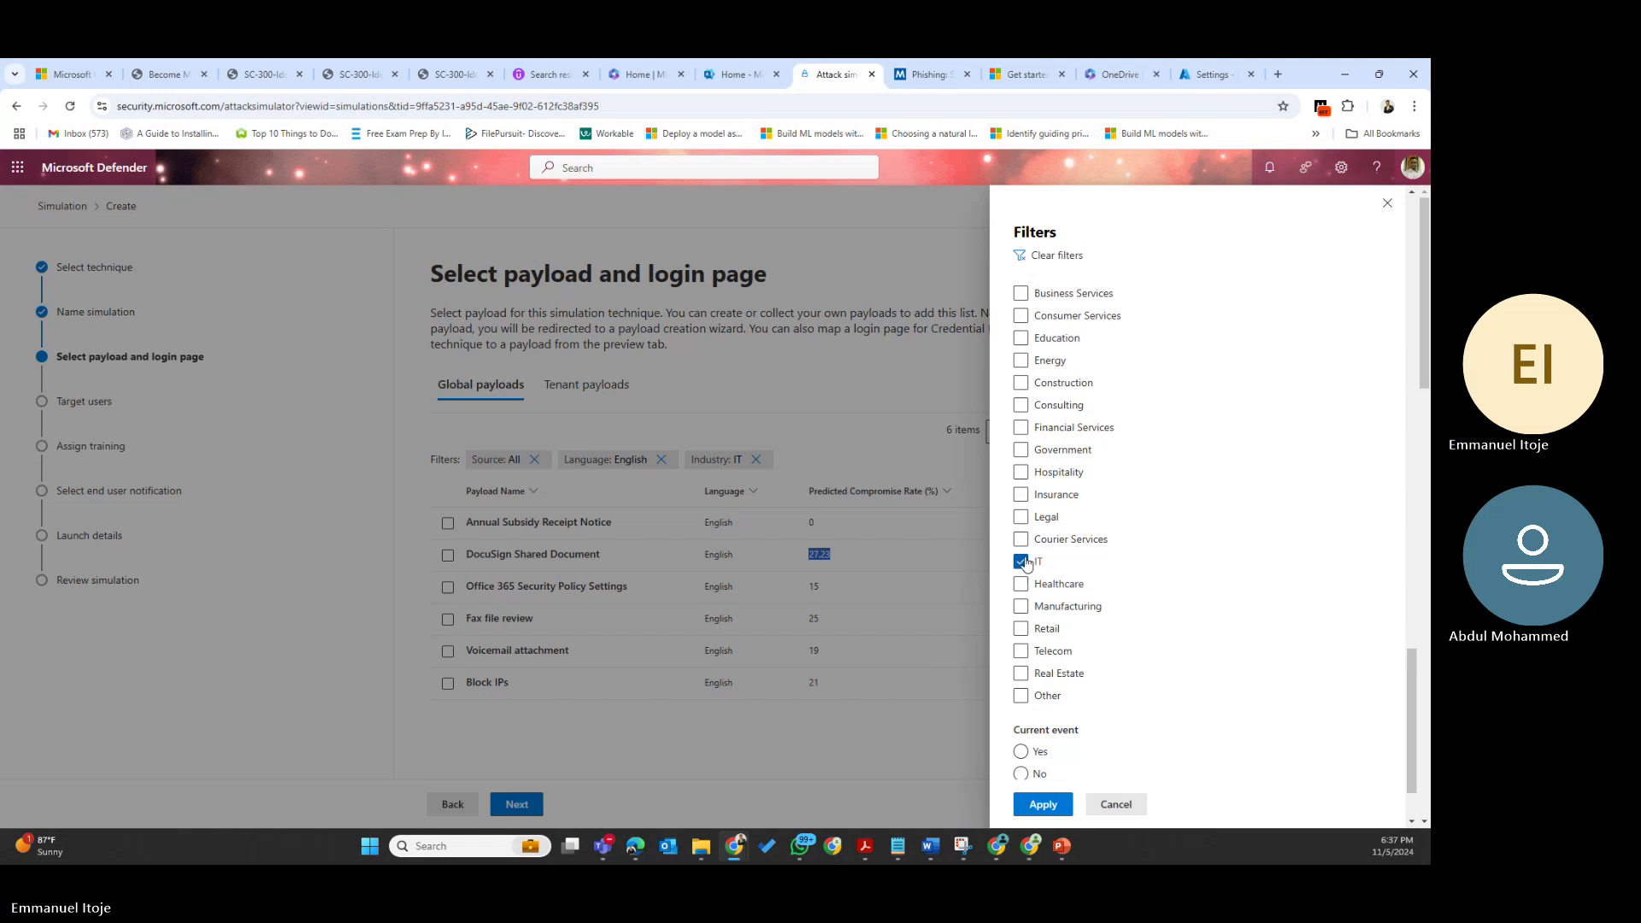
{"action": "left_click", "coordinate": [1021, 562]}
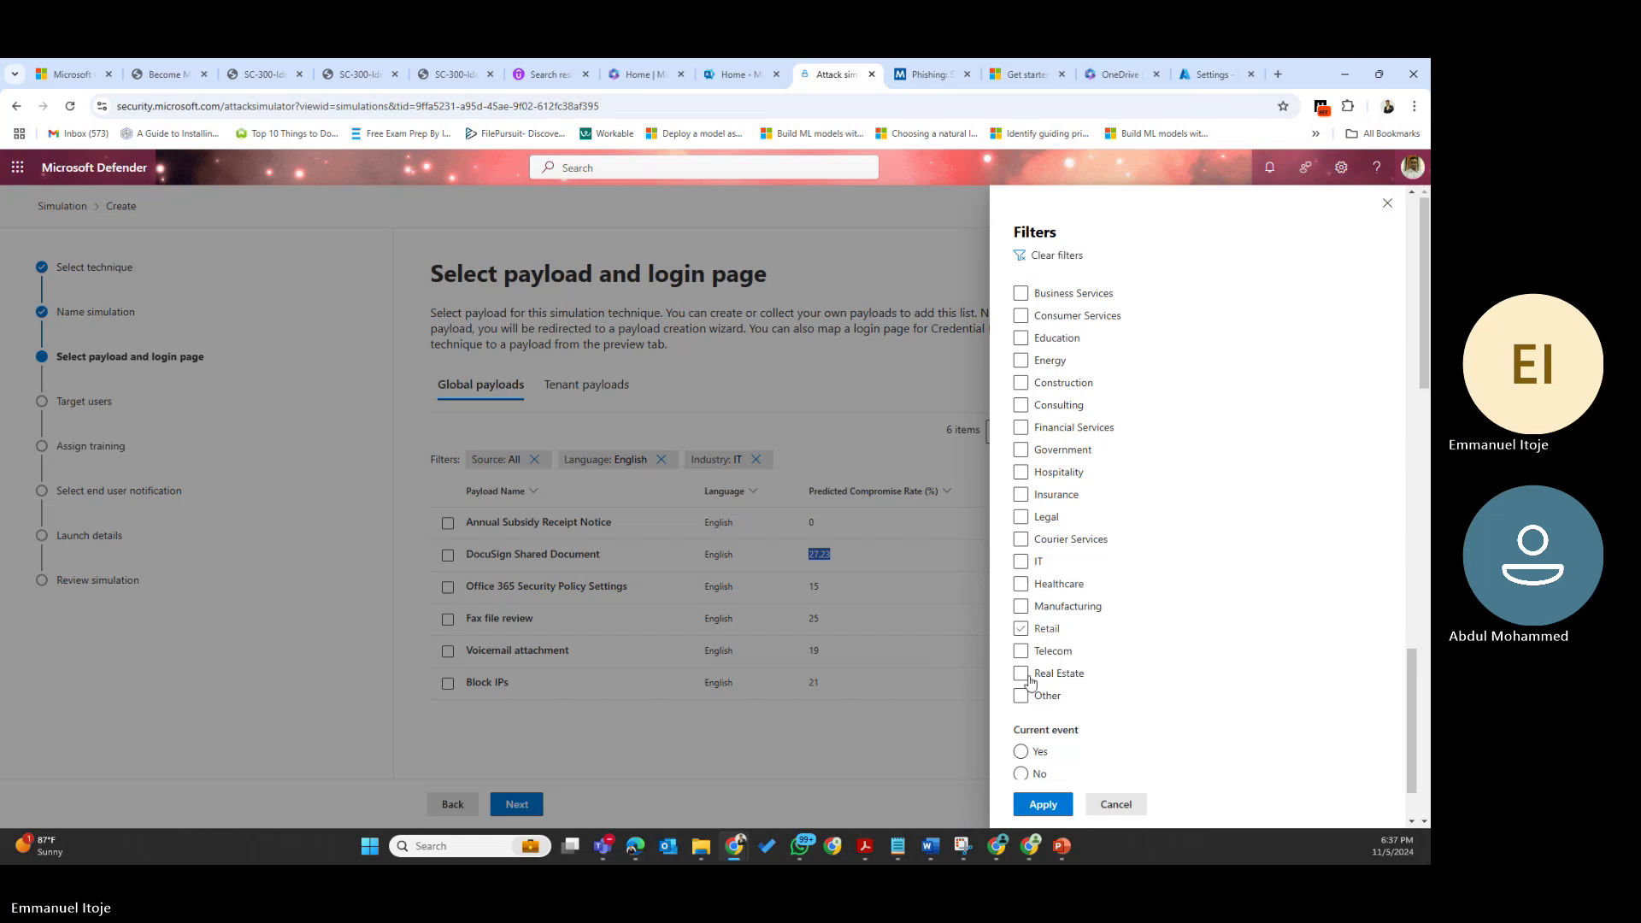
{"action": "left_click", "coordinate": [1042, 805]}
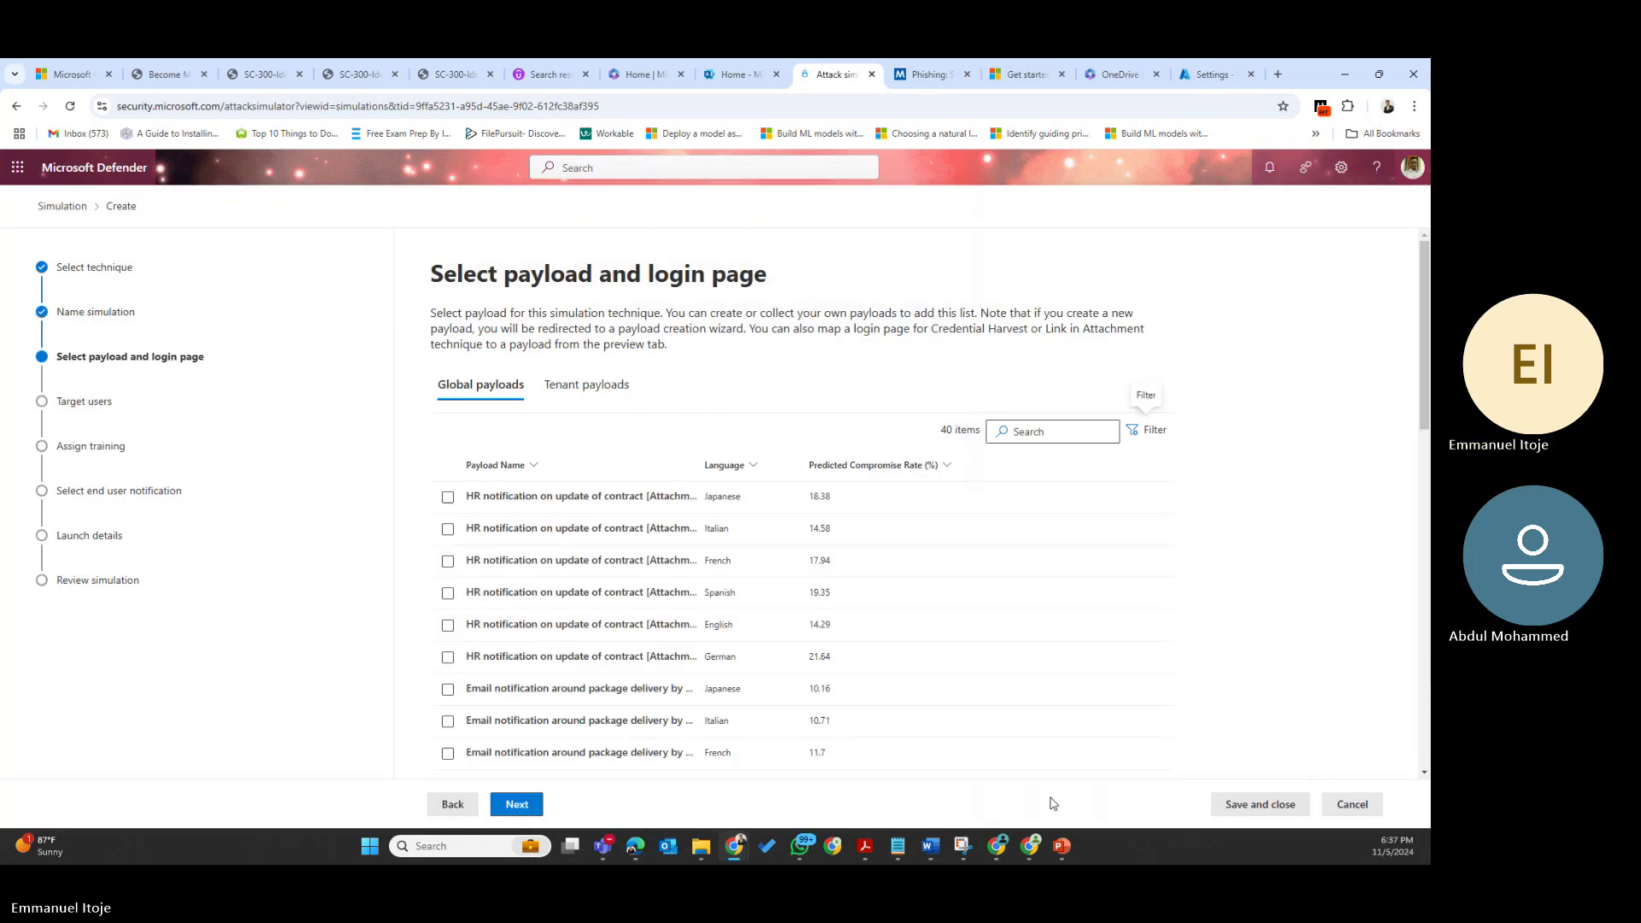
Select the Korean Cyber Threat Information payload and preview its email content before closing the details
{"action": "scroll", "coordinate": [652, 579], "scroll_direction": "down", "scroll_amount": 5}
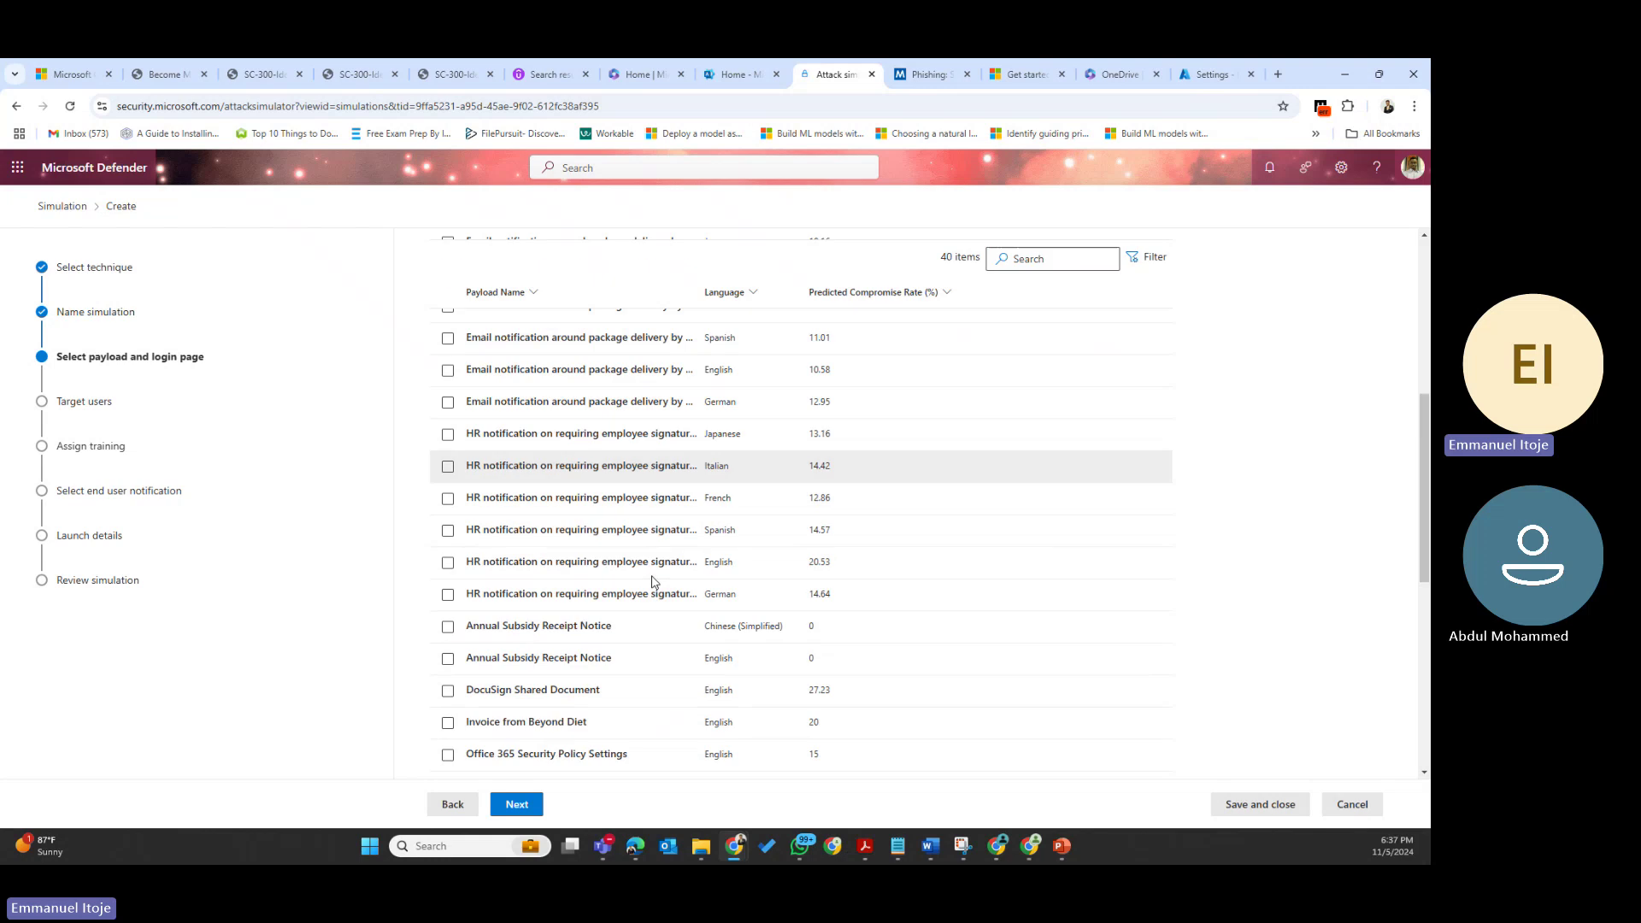
{"action": "scroll", "coordinate": [652, 581], "scroll_direction": "down", "scroll_amount": 6}
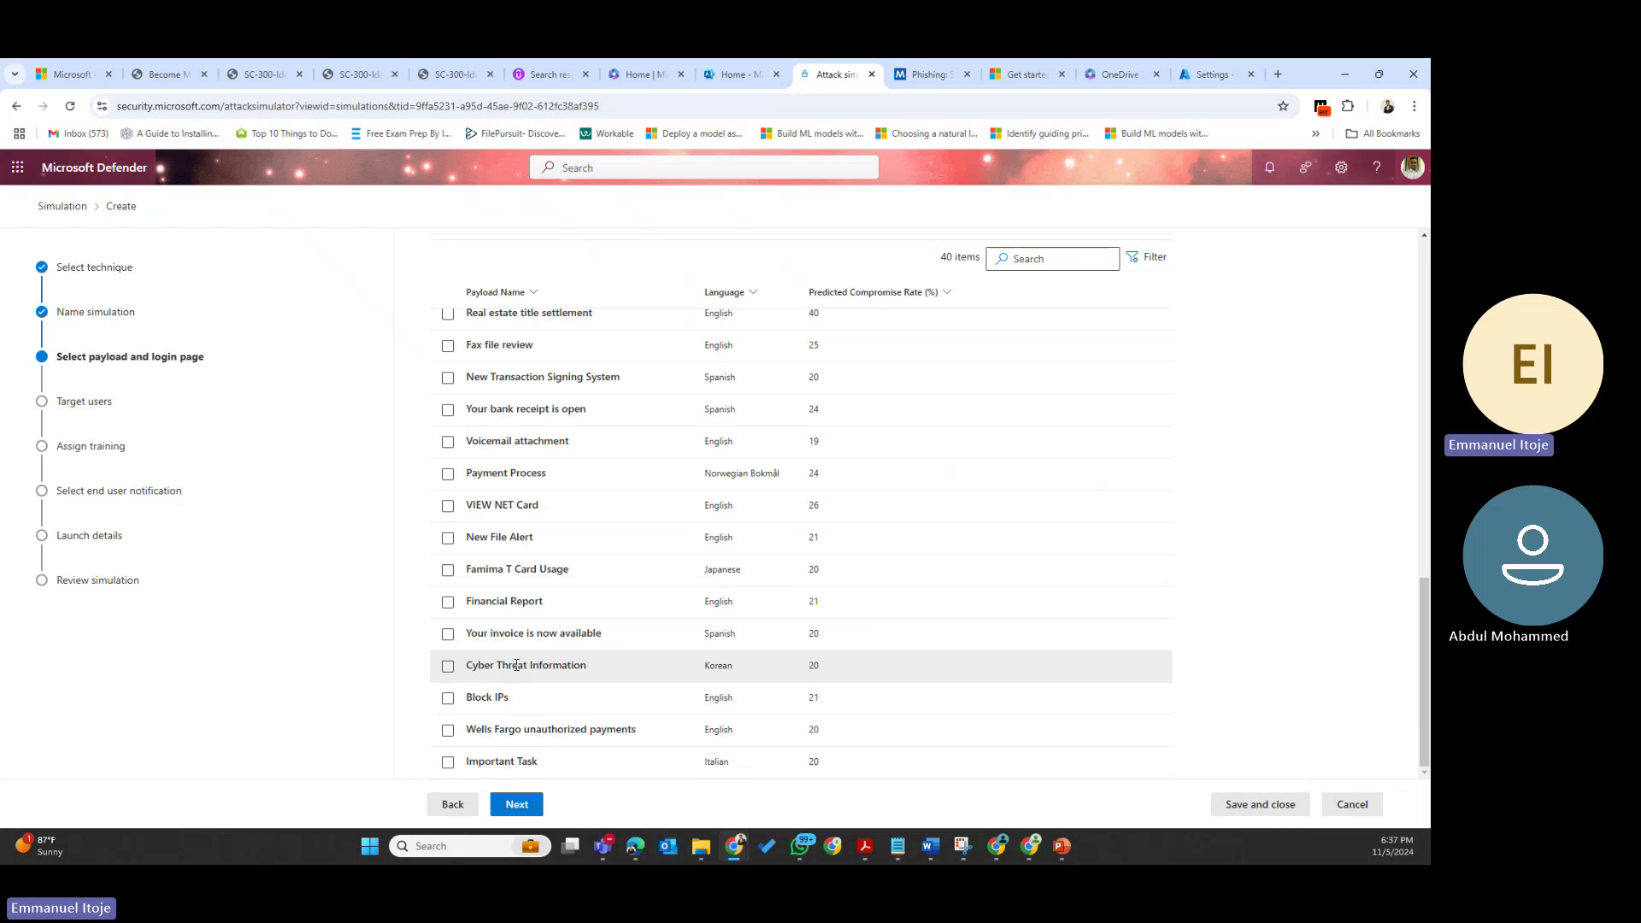
{"action": "left_click", "coordinate": [741, 670]}
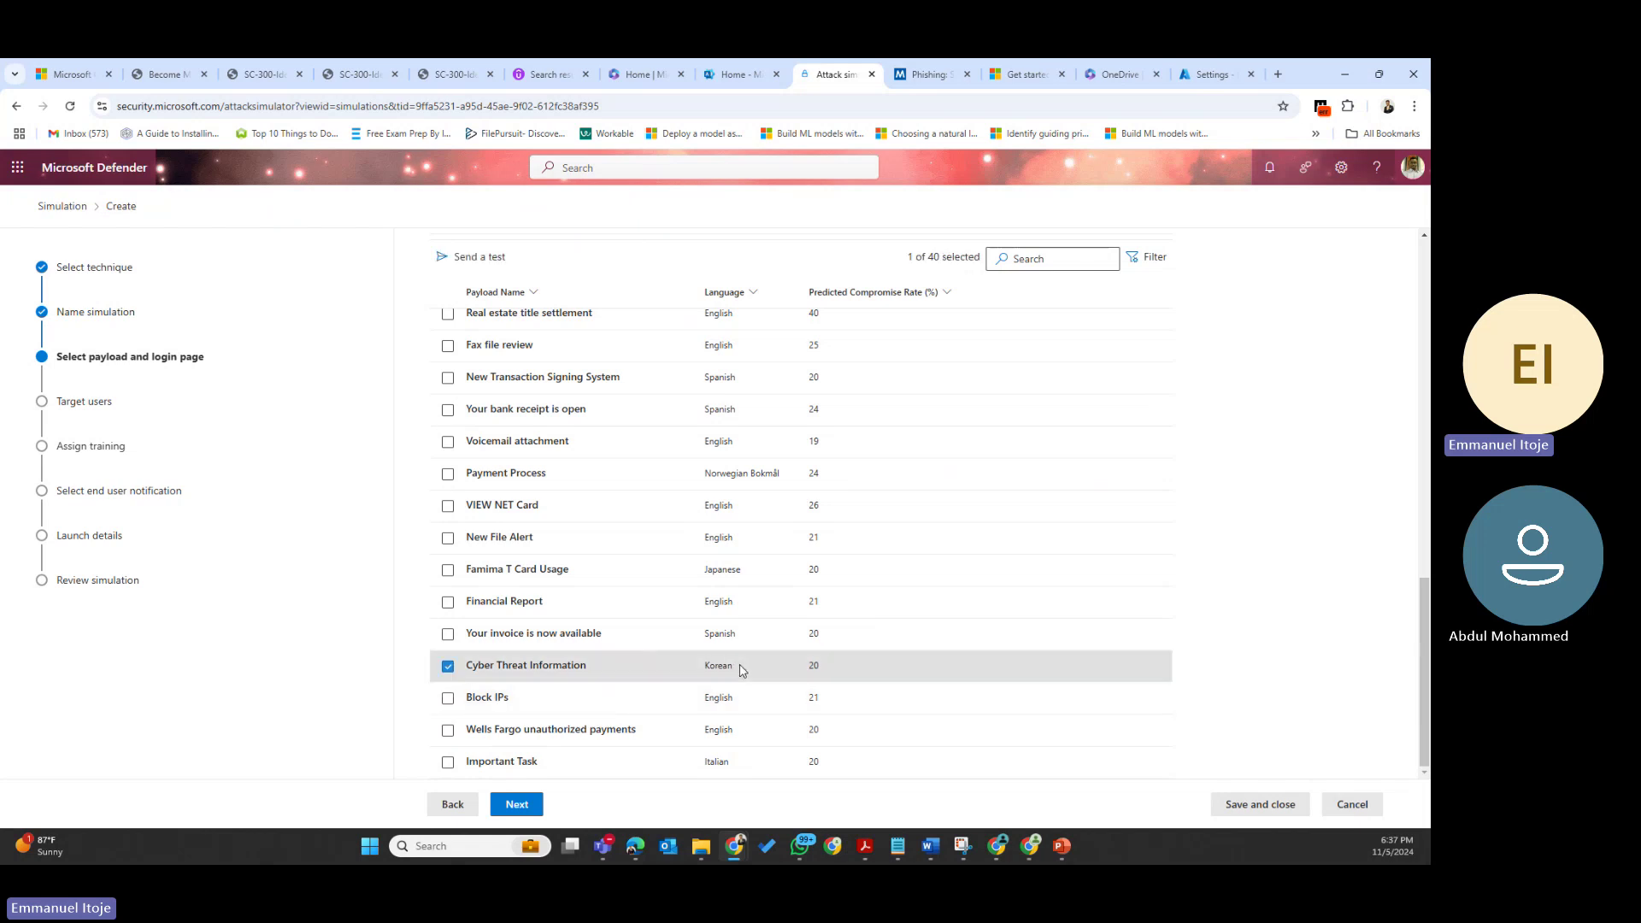
{"action": "left_click", "coordinate": [551, 666]}
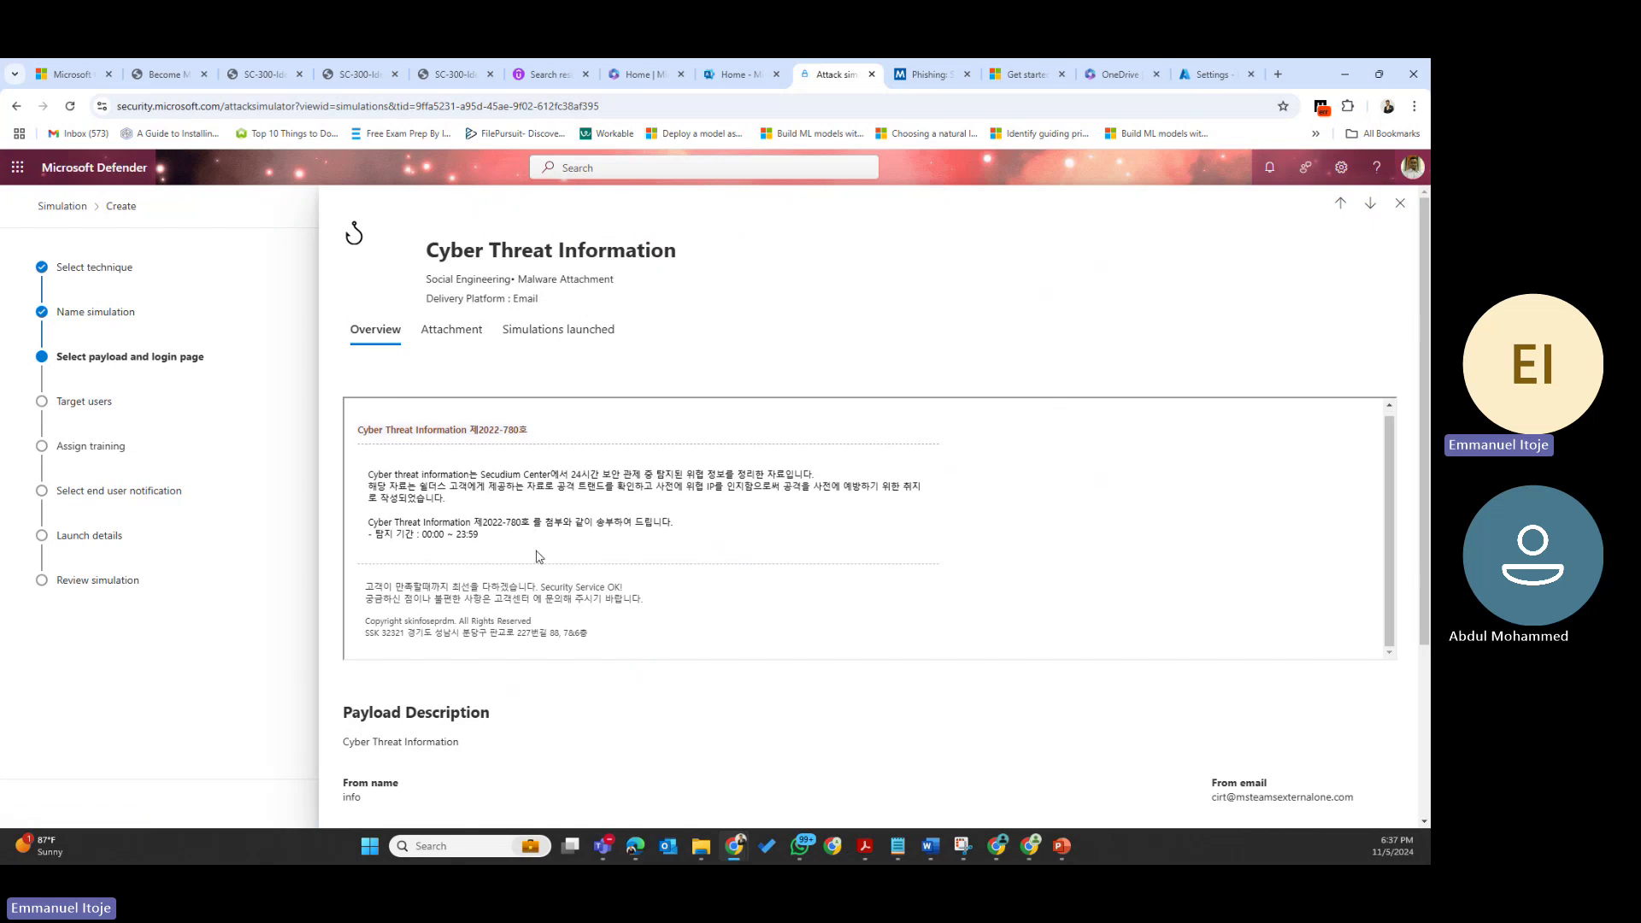
{"action": "scroll", "coordinate": [539, 558], "scroll_direction": "down", "scroll_amount": 1}
{"action": "left_click", "coordinate": [271, 98]}
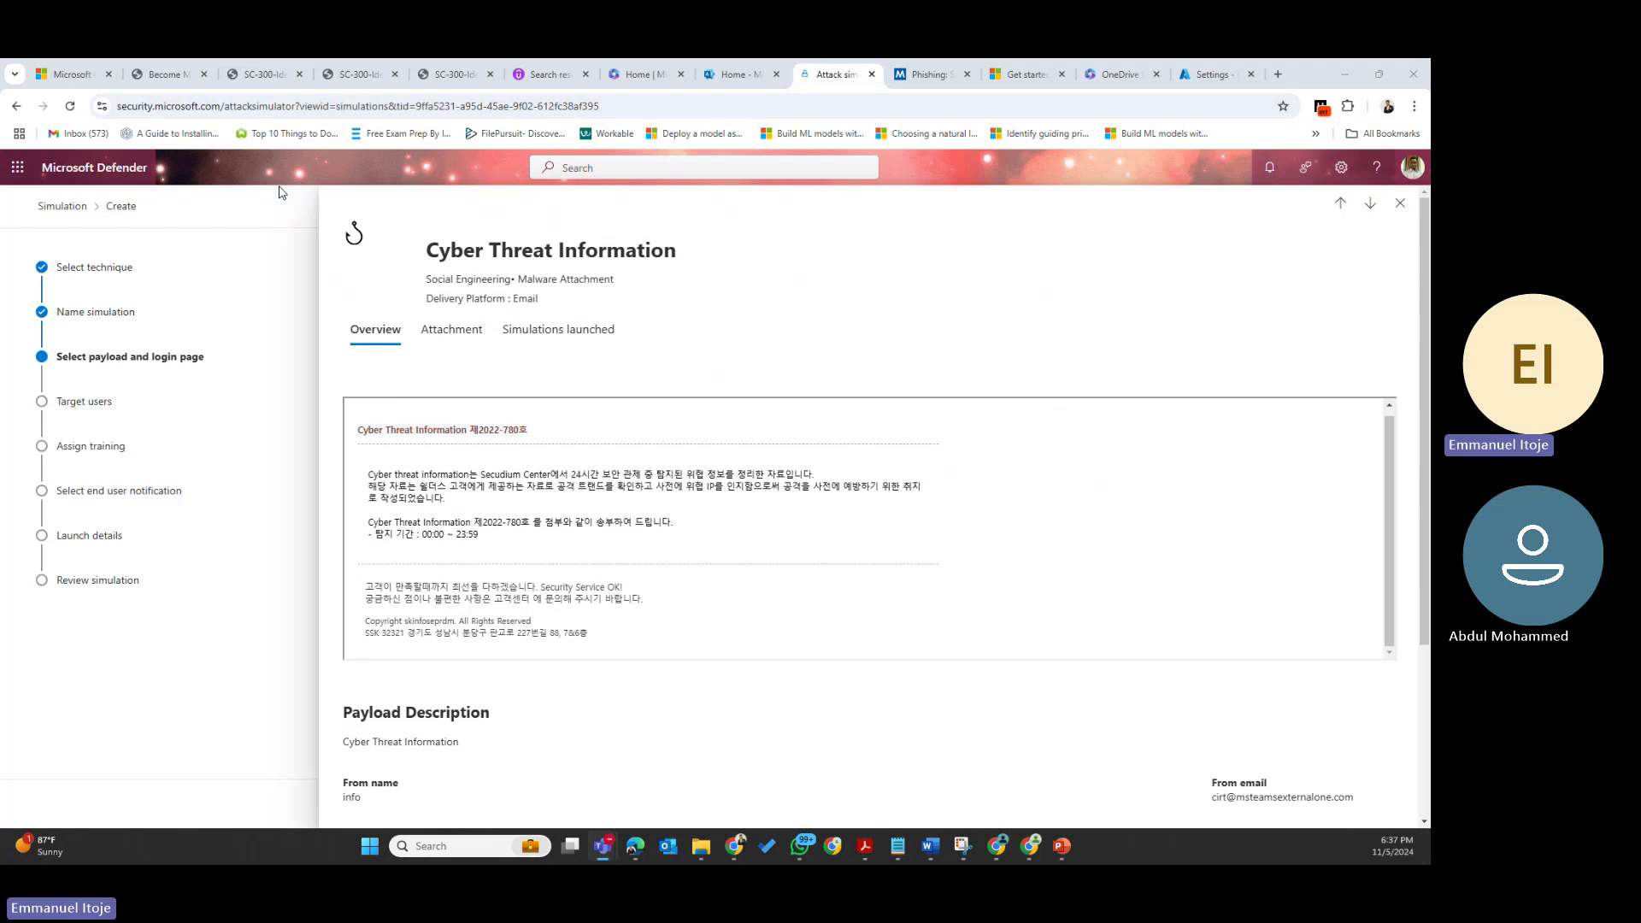
{"action": "left_click", "coordinate": [1398, 205]}
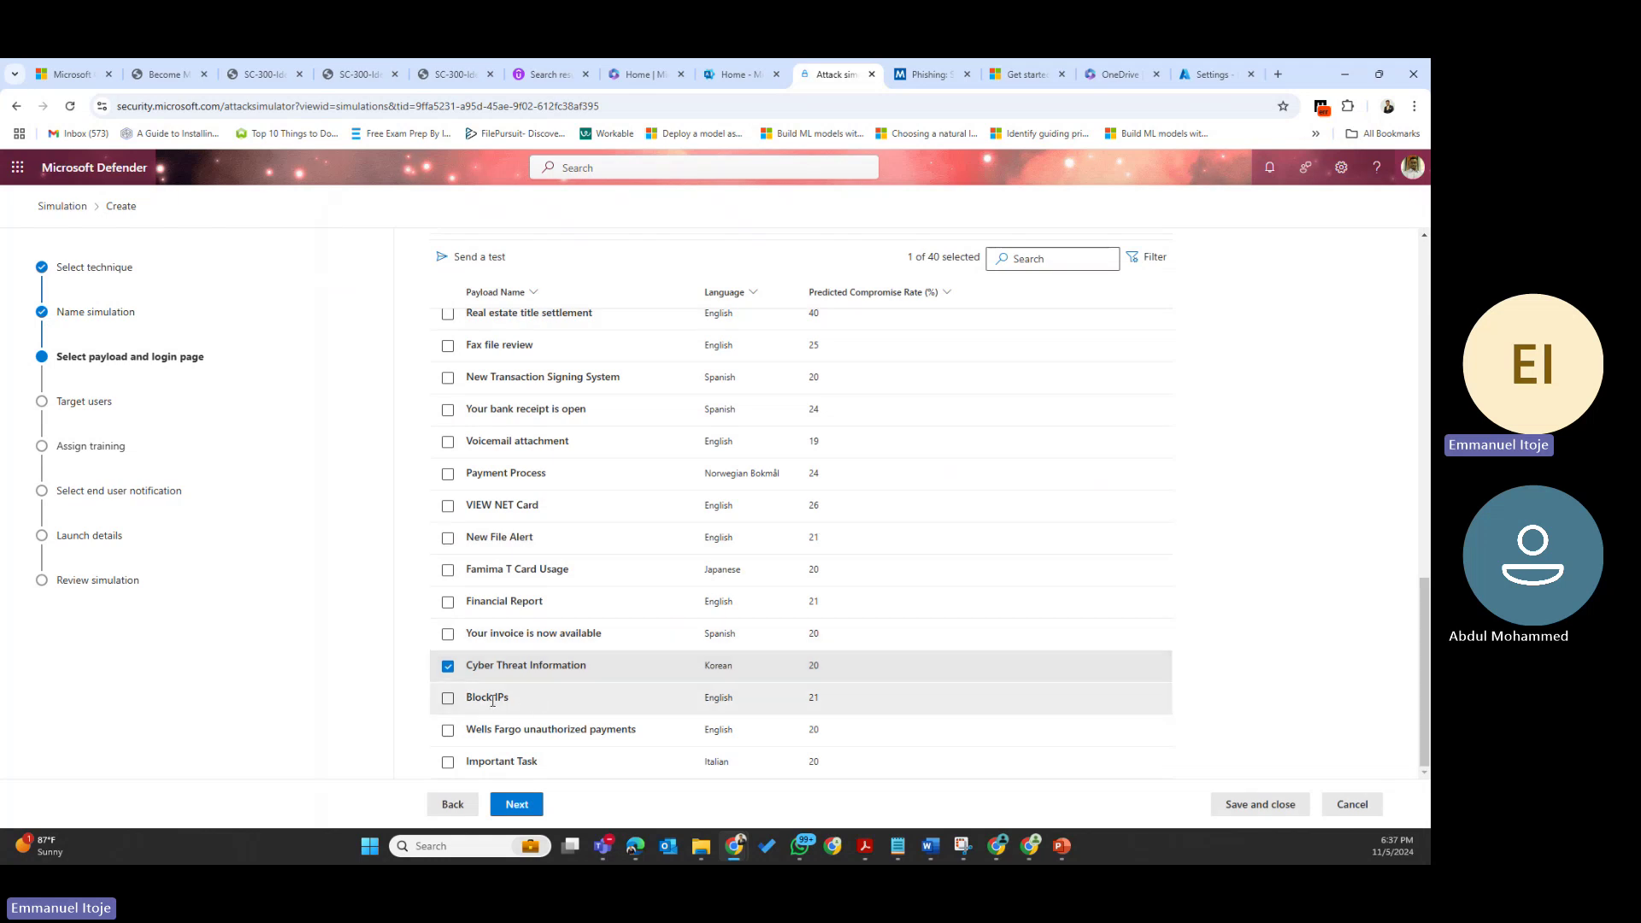
Browse the global payload list and open the details of the Office 365 Security Policy Settings payload
{"action": "scroll", "coordinate": [492, 700], "scroll_direction": "up", "scroll_amount": 15}
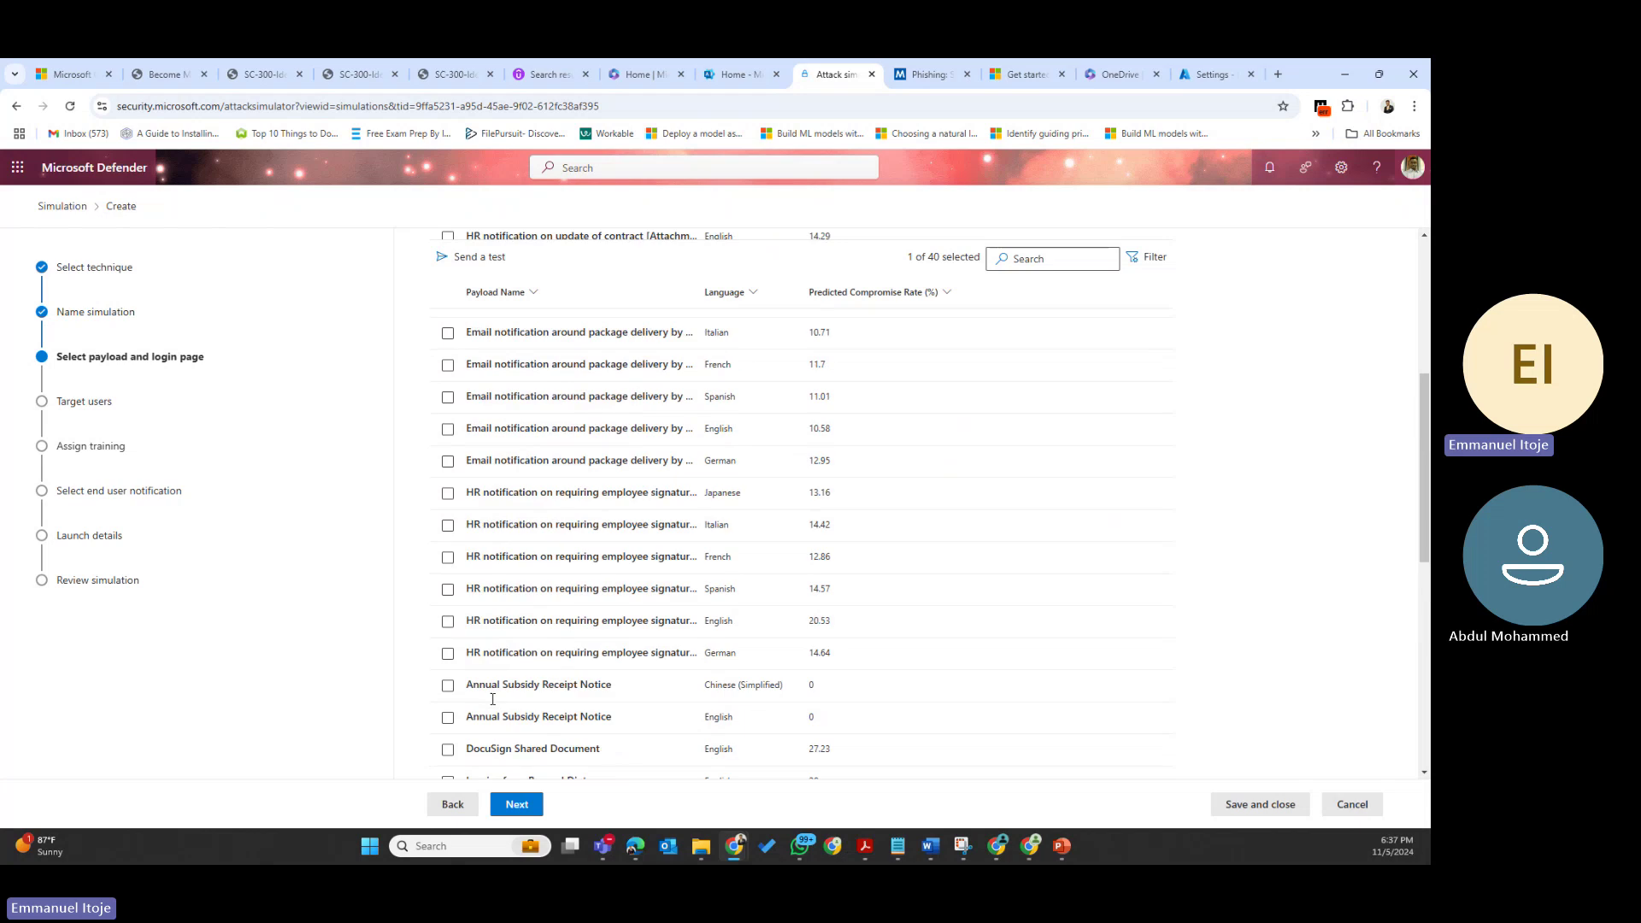
{"action": "scroll", "coordinate": [493, 700], "scroll_direction": "down", "scroll_amount": 15}
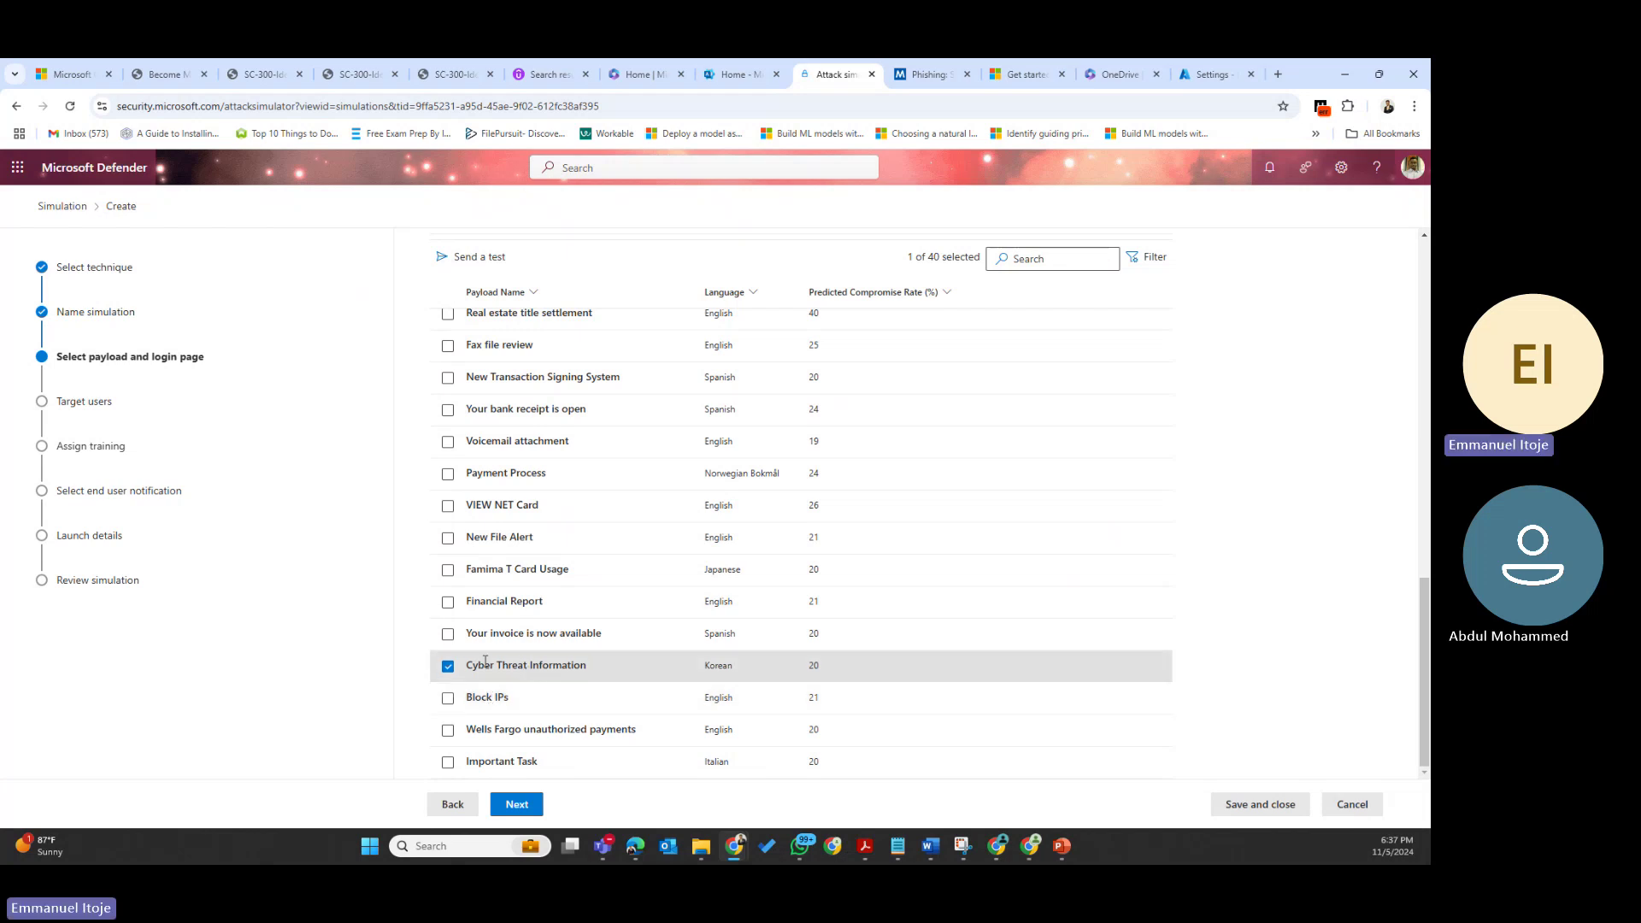
{"action": "scroll", "coordinate": [500, 656], "scroll_direction": "up", "scroll_amount": 10}
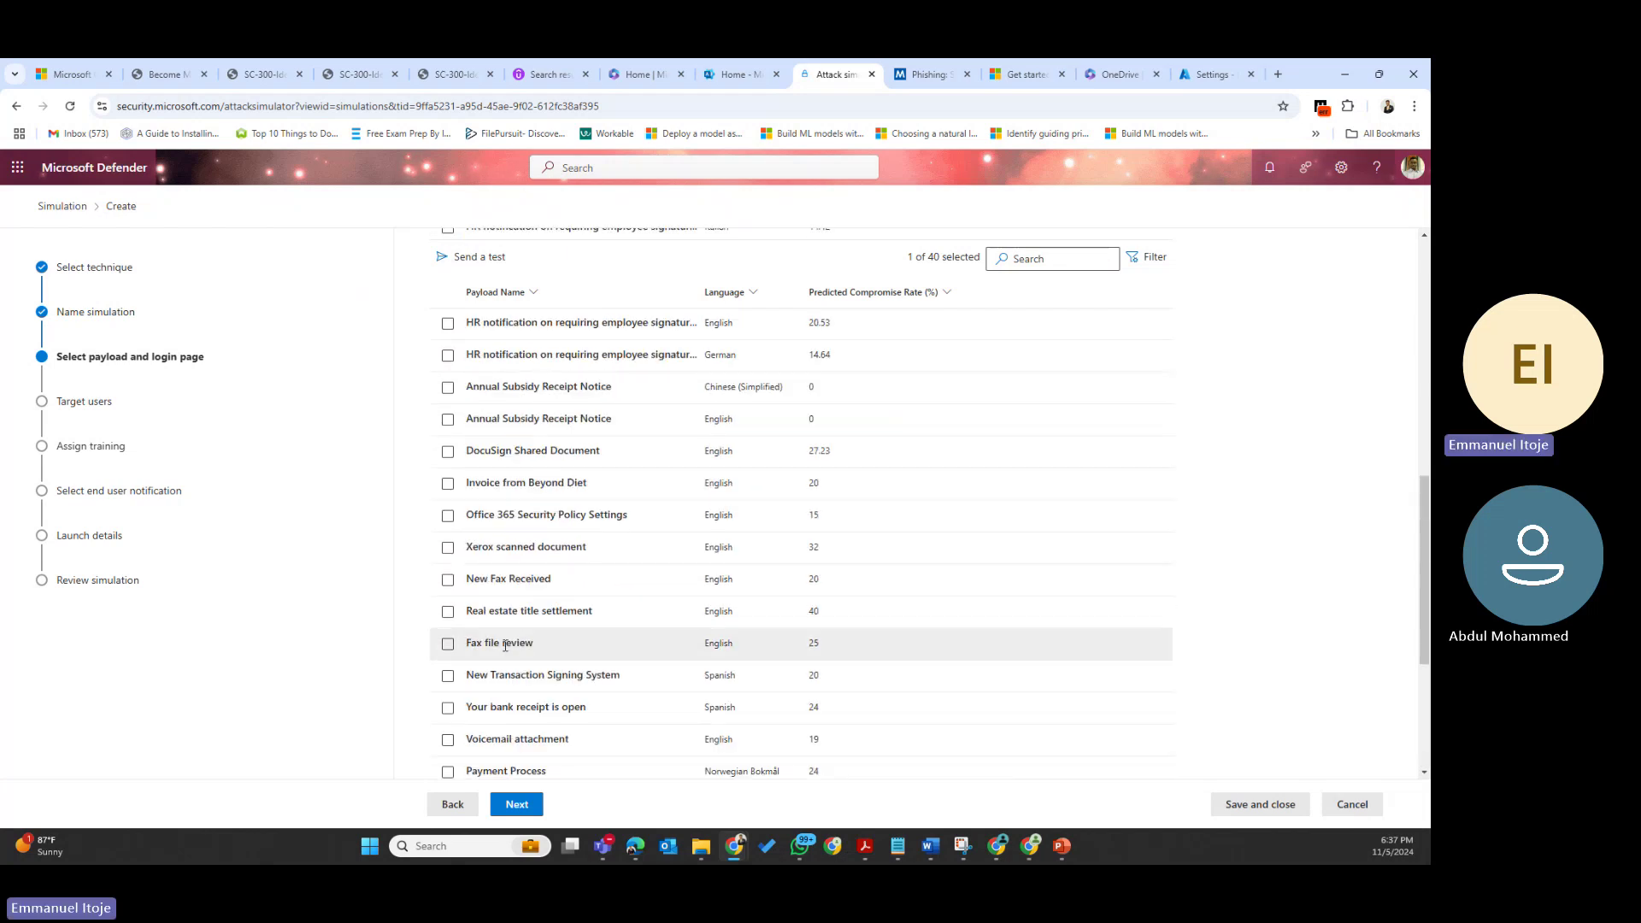
{"action": "scroll", "coordinate": [505, 645], "scroll_direction": "down", "scroll_amount": 5}
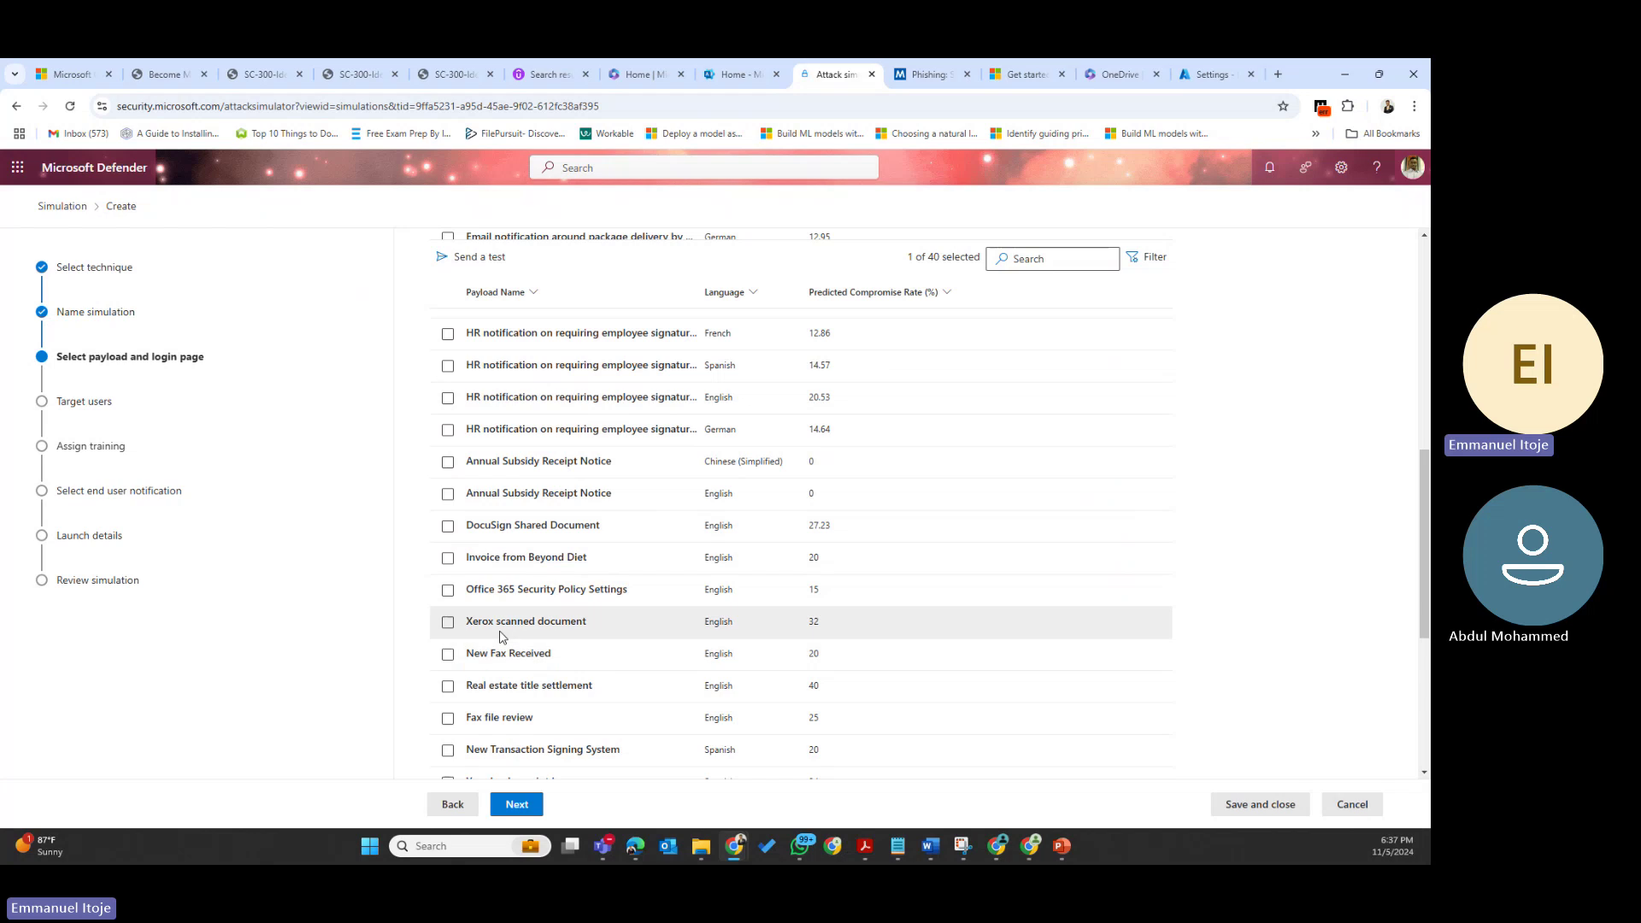
{"action": "left_click", "coordinate": [518, 443]}
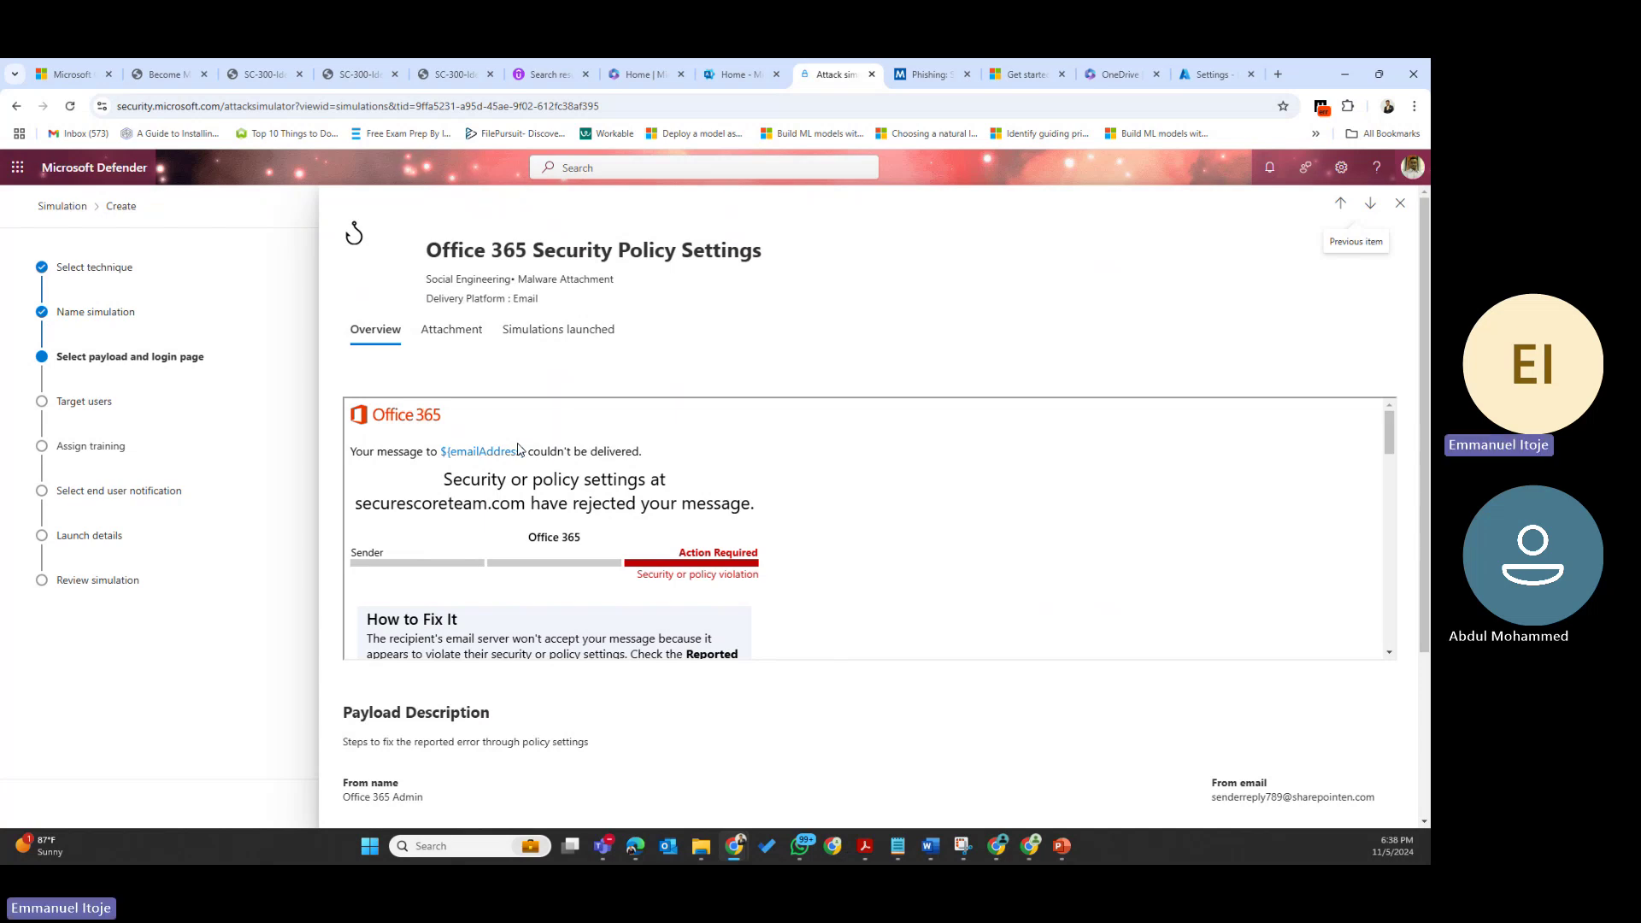
Read through the Office 365 Security Policy Settings email preview, from the rejection notice to the original message details
{"action": "scroll", "coordinate": [701, 547], "scroll_direction": "down", "scroll_amount": 5}
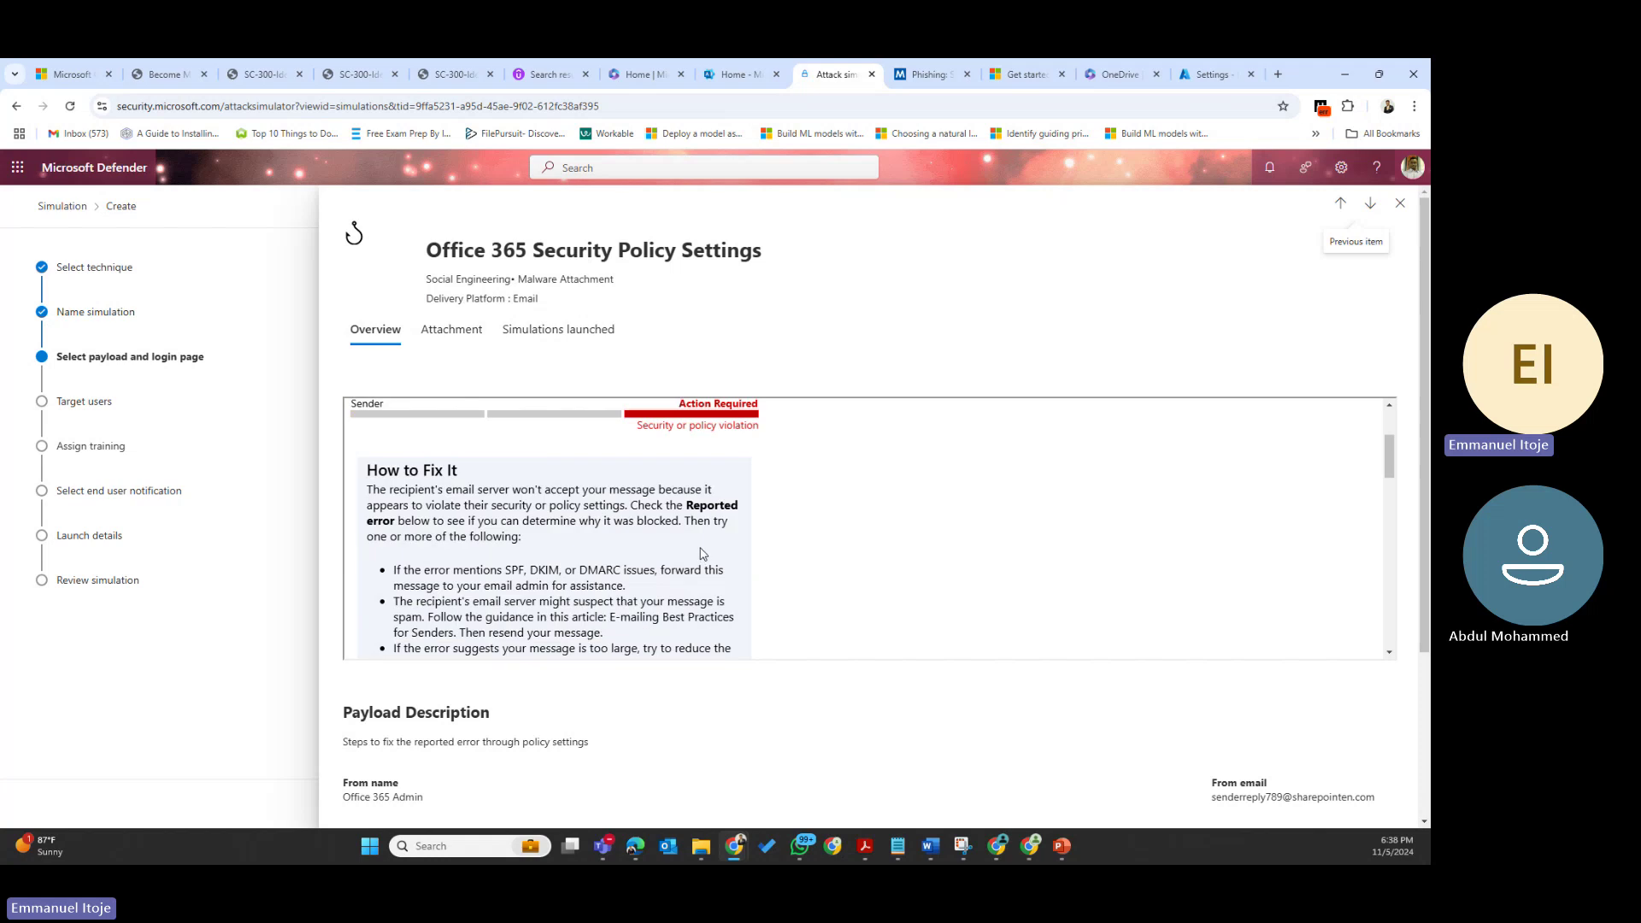
{"action": "scroll", "coordinate": [701, 544], "scroll_direction": "down", "scroll_amount": 5}
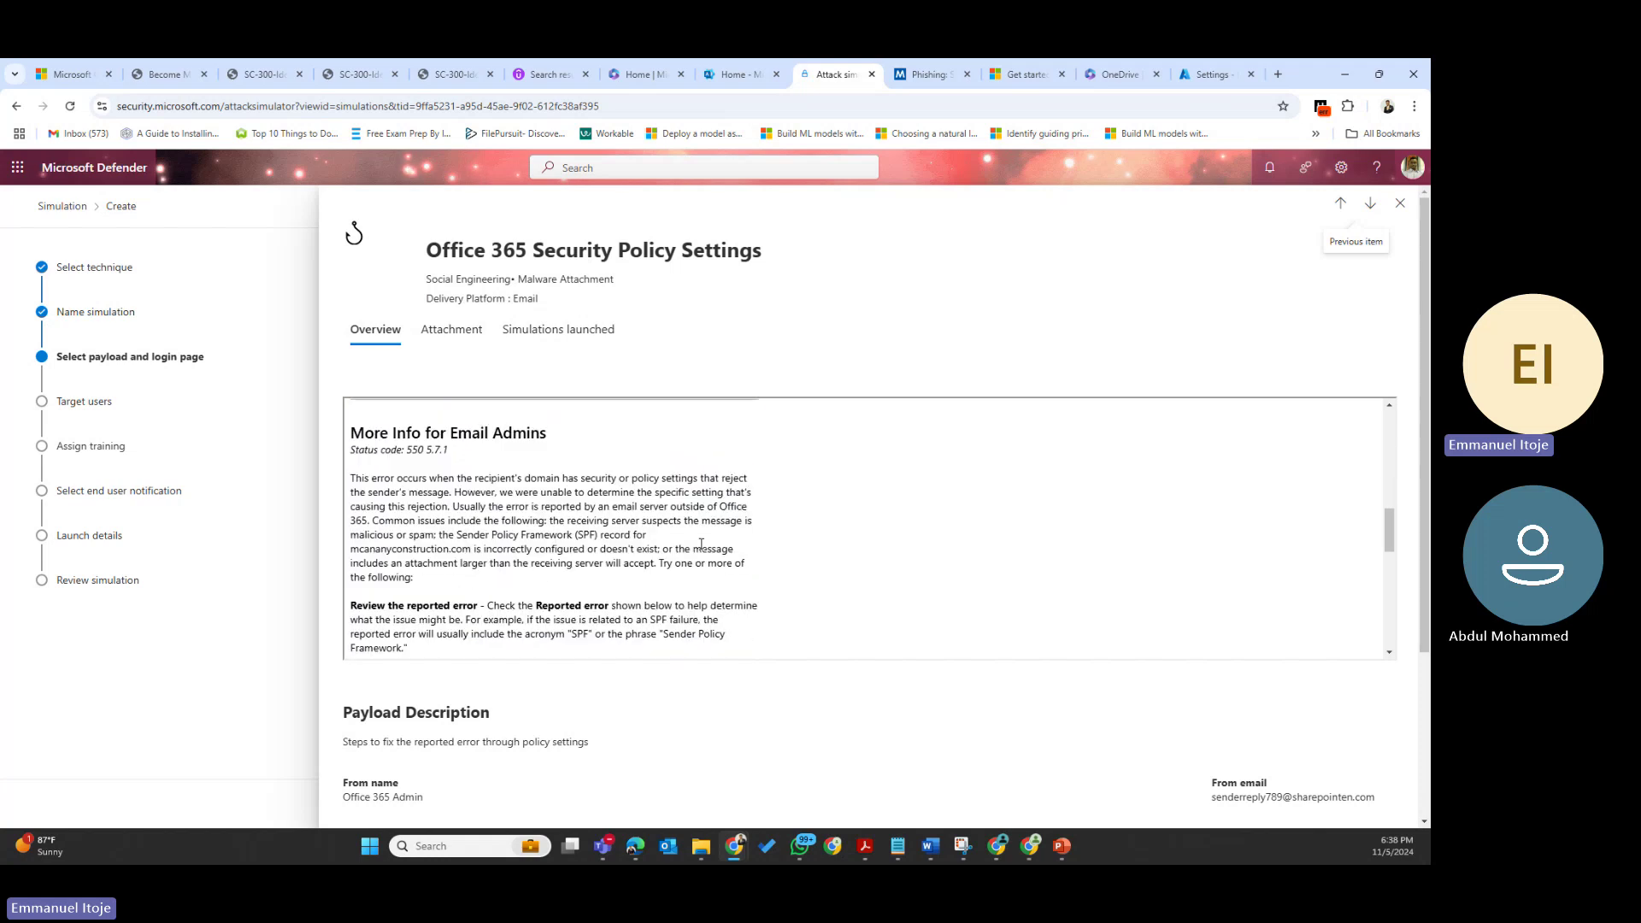
{"action": "scroll", "coordinate": [701, 545], "scroll_direction": "down", "scroll_amount": 5}
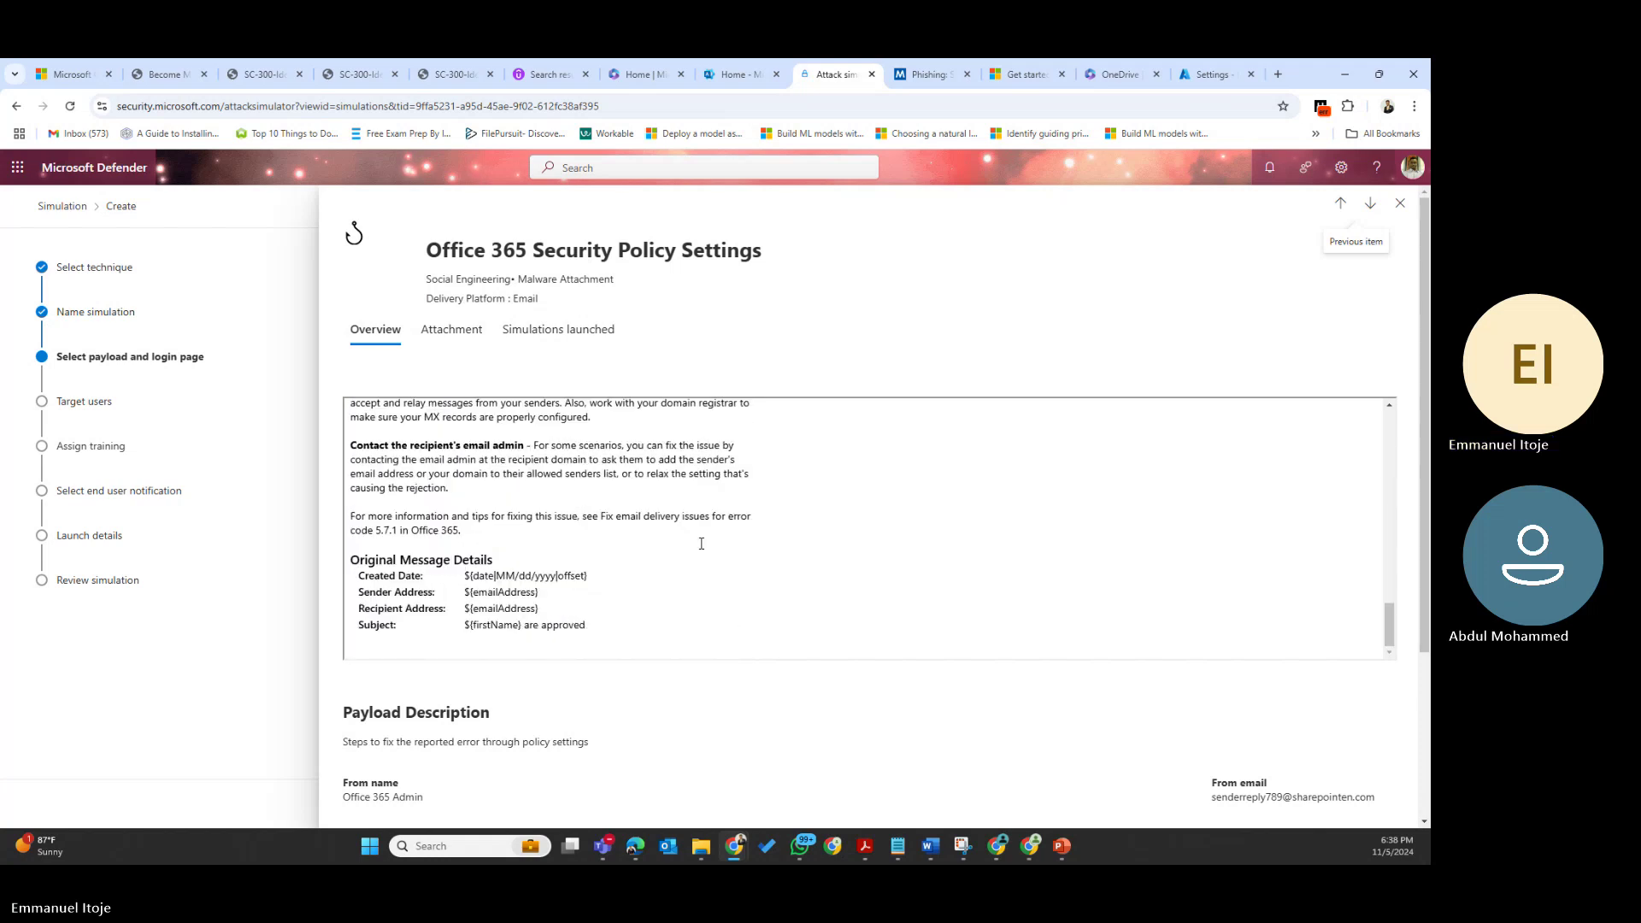
{"action": "scroll", "coordinate": [701, 543], "scroll_direction": "down", "scroll_amount": 2}
{"action": "scroll", "coordinate": [701, 543], "scroll_direction": "down", "scroll_amount": 2}
{"action": "scroll", "coordinate": [681, 481], "scroll_direction": "up", "scroll_amount": 2}
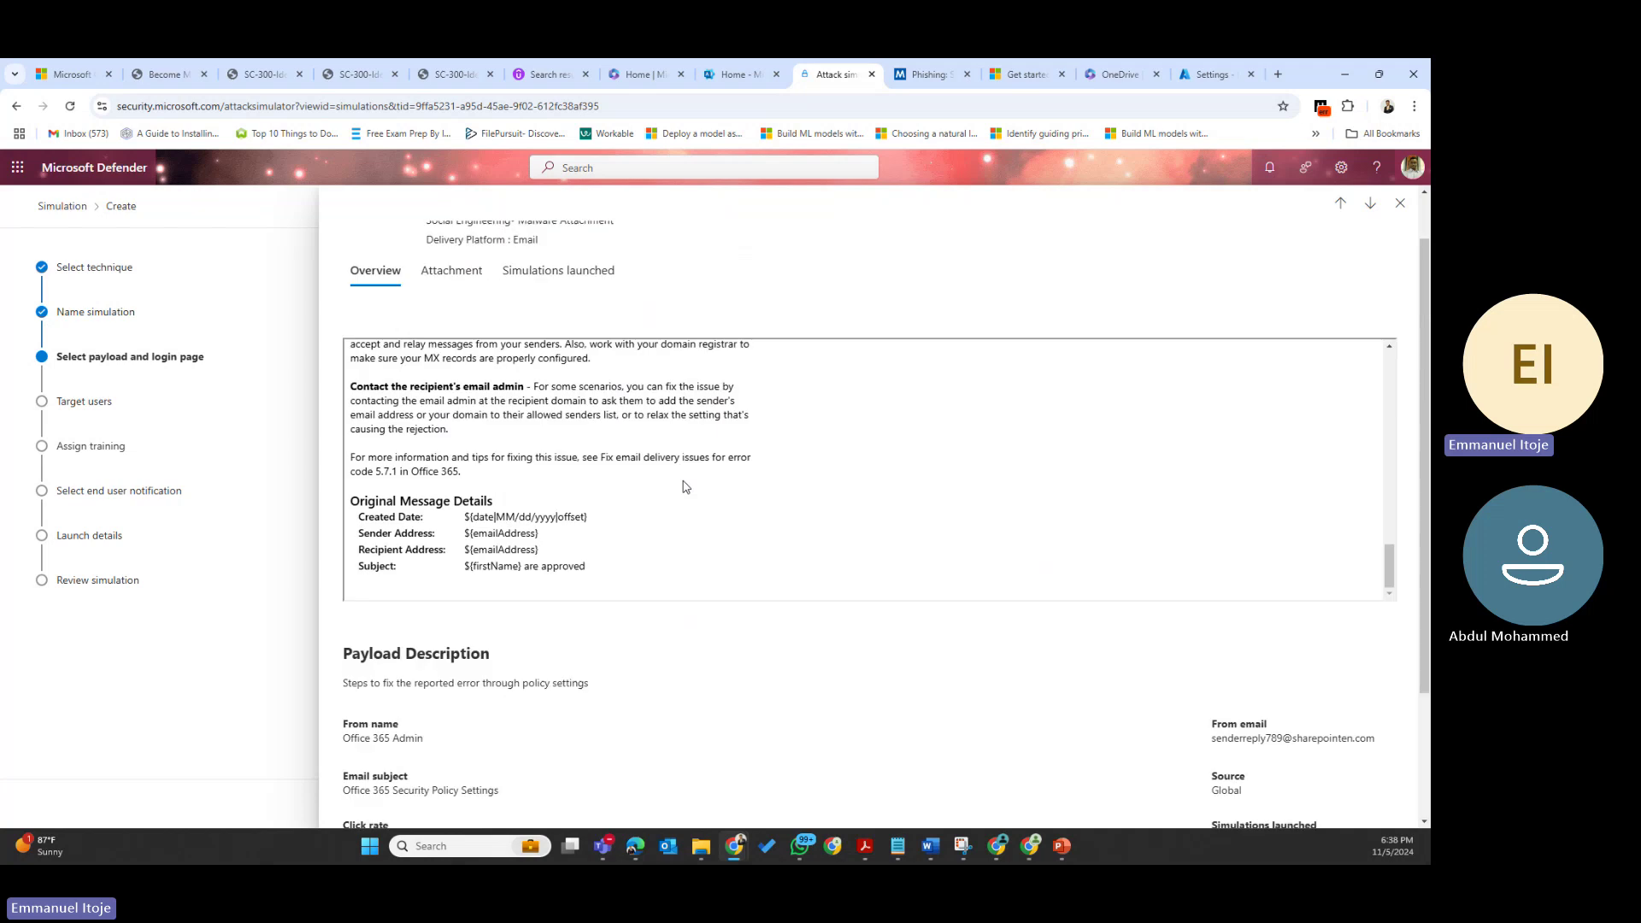
{"action": "scroll", "coordinate": [431, 500], "scroll_direction": "up", "scroll_amount": 10}
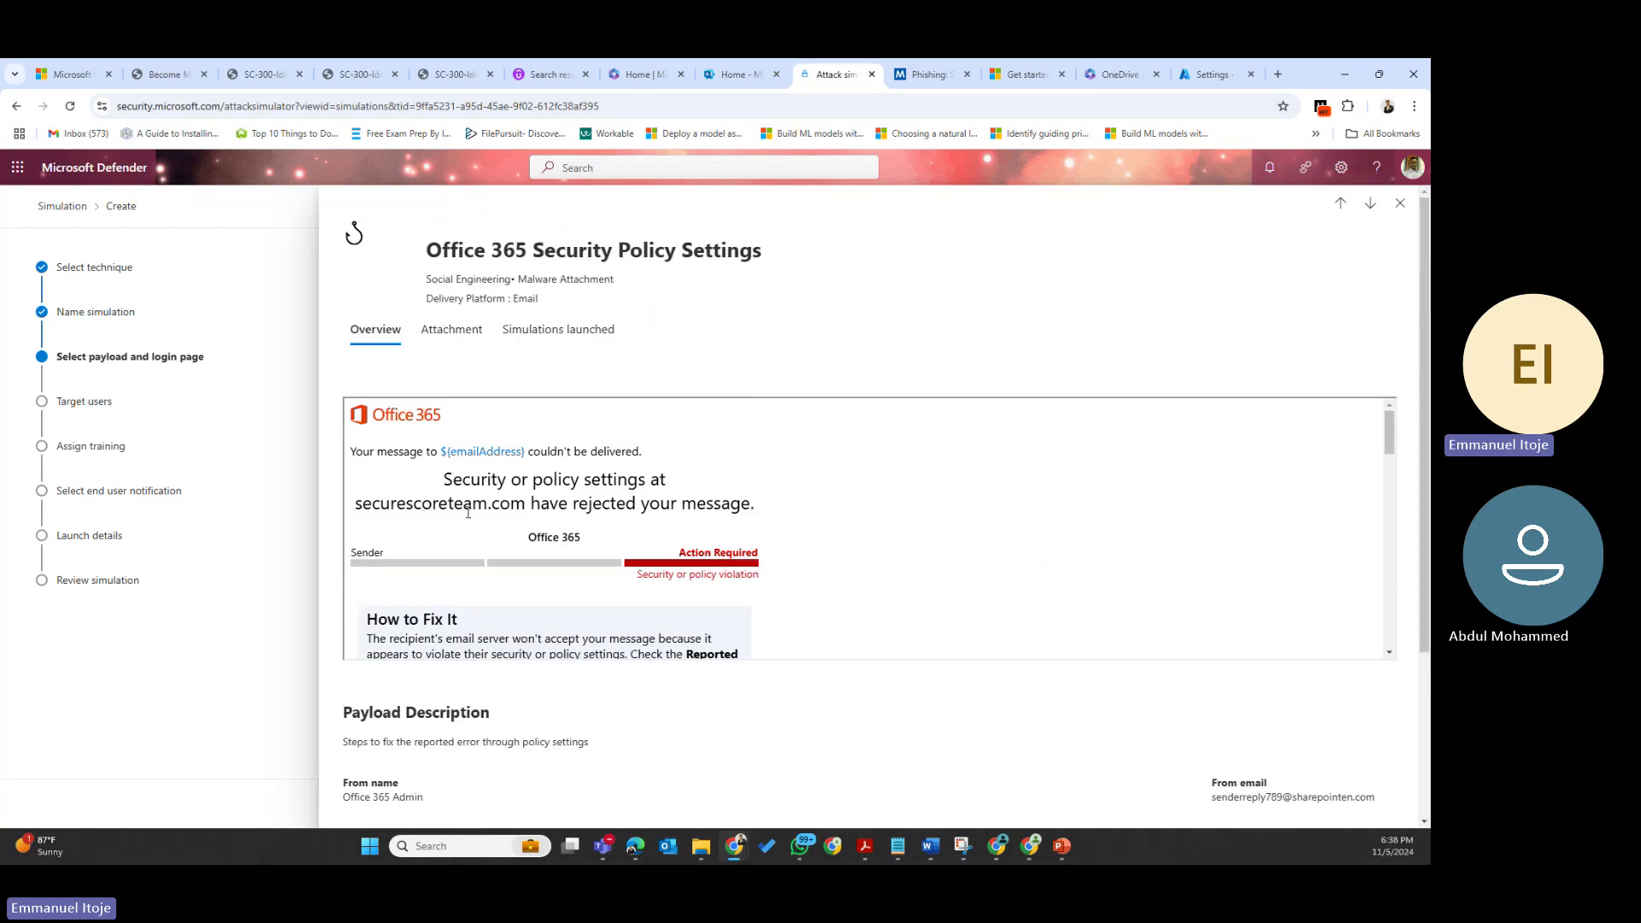
{"action": "scroll", "coordinate": [564, 511], "scroll_direction": "down", "scroll_amount": 10}
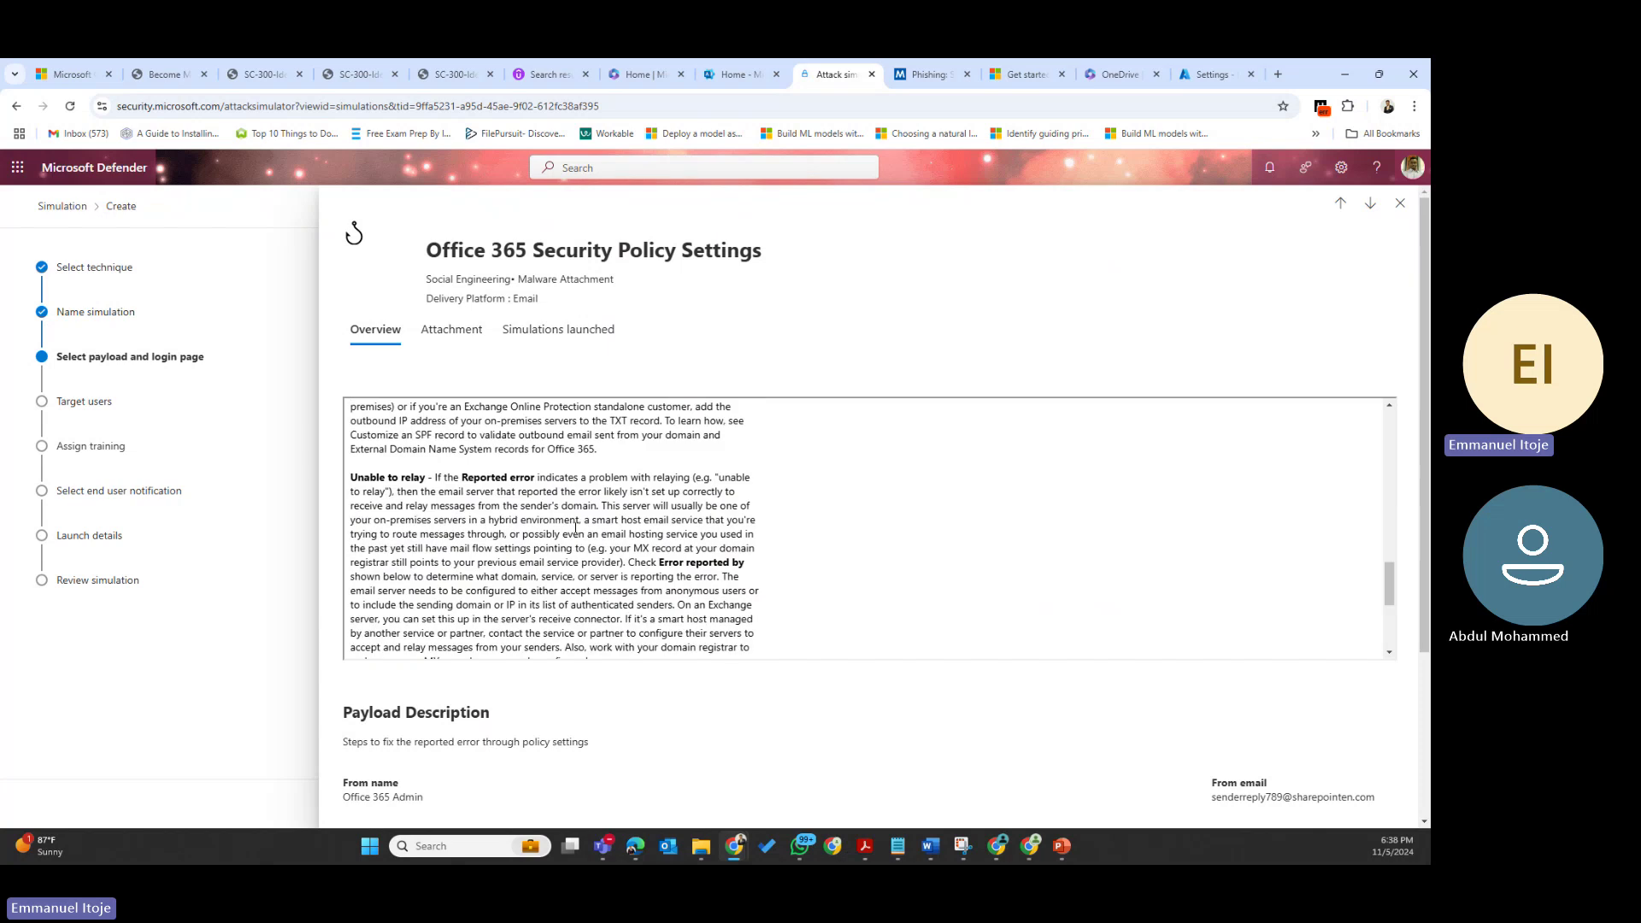
Review the payload description, highlighting the sender name, email subject, theme and brand values in turn
{"action": "scroll", "coordinate": [574, 537], "scroll_direction": "down", "scroll_amount": 3}
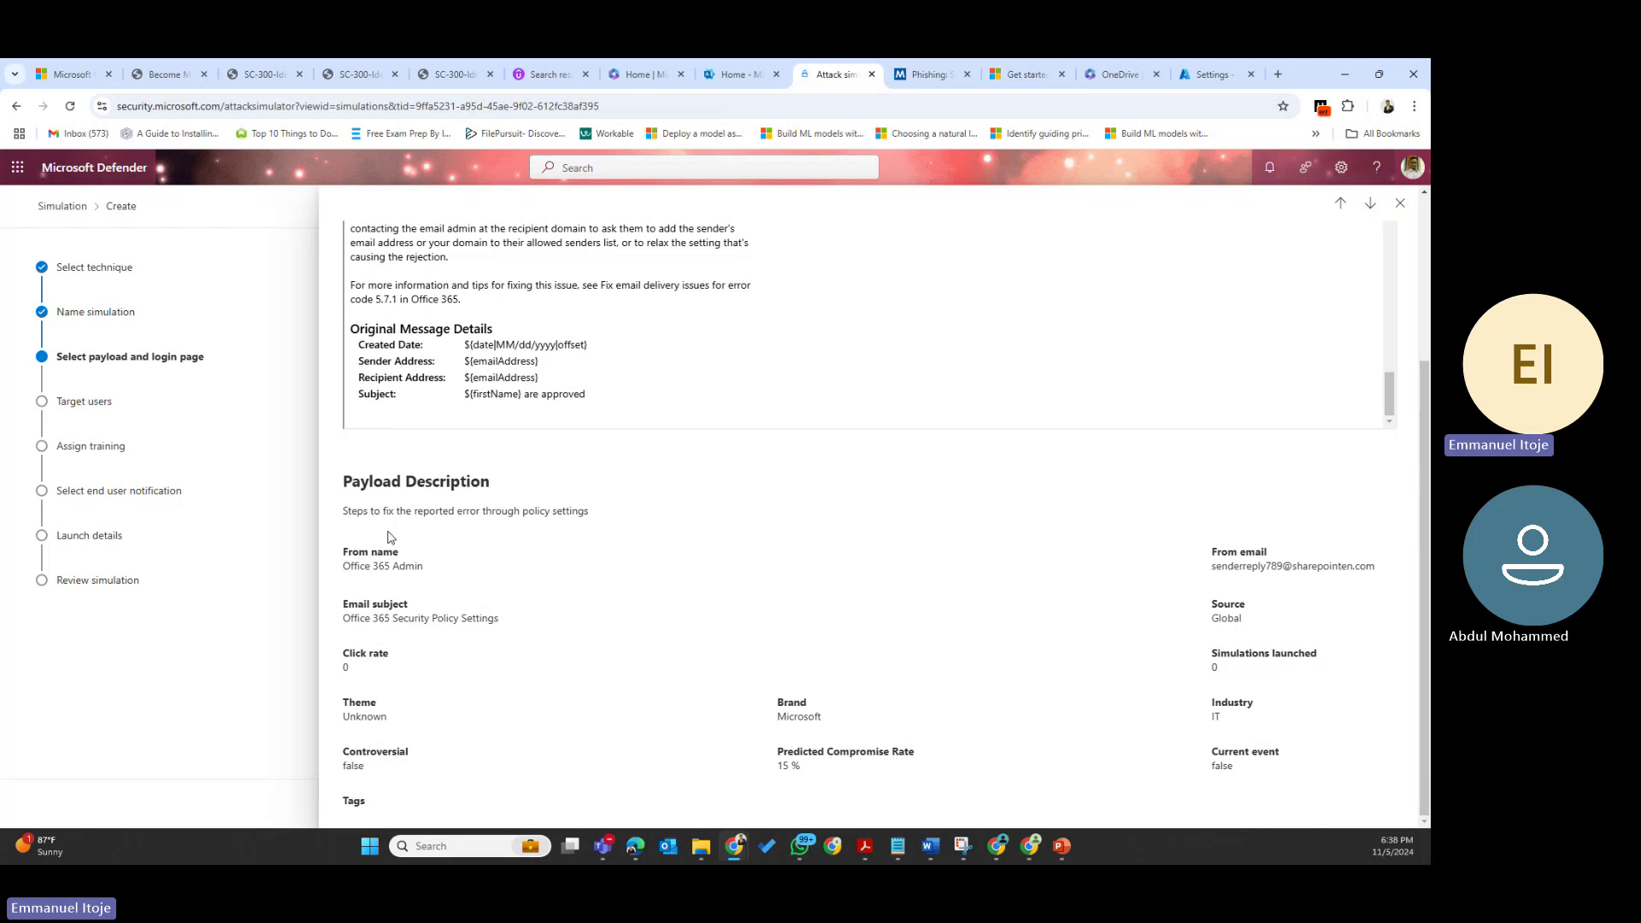
{"action": "left_click_drag", "start_coordinate": [399, 552], "coordinate": [338, 561]}
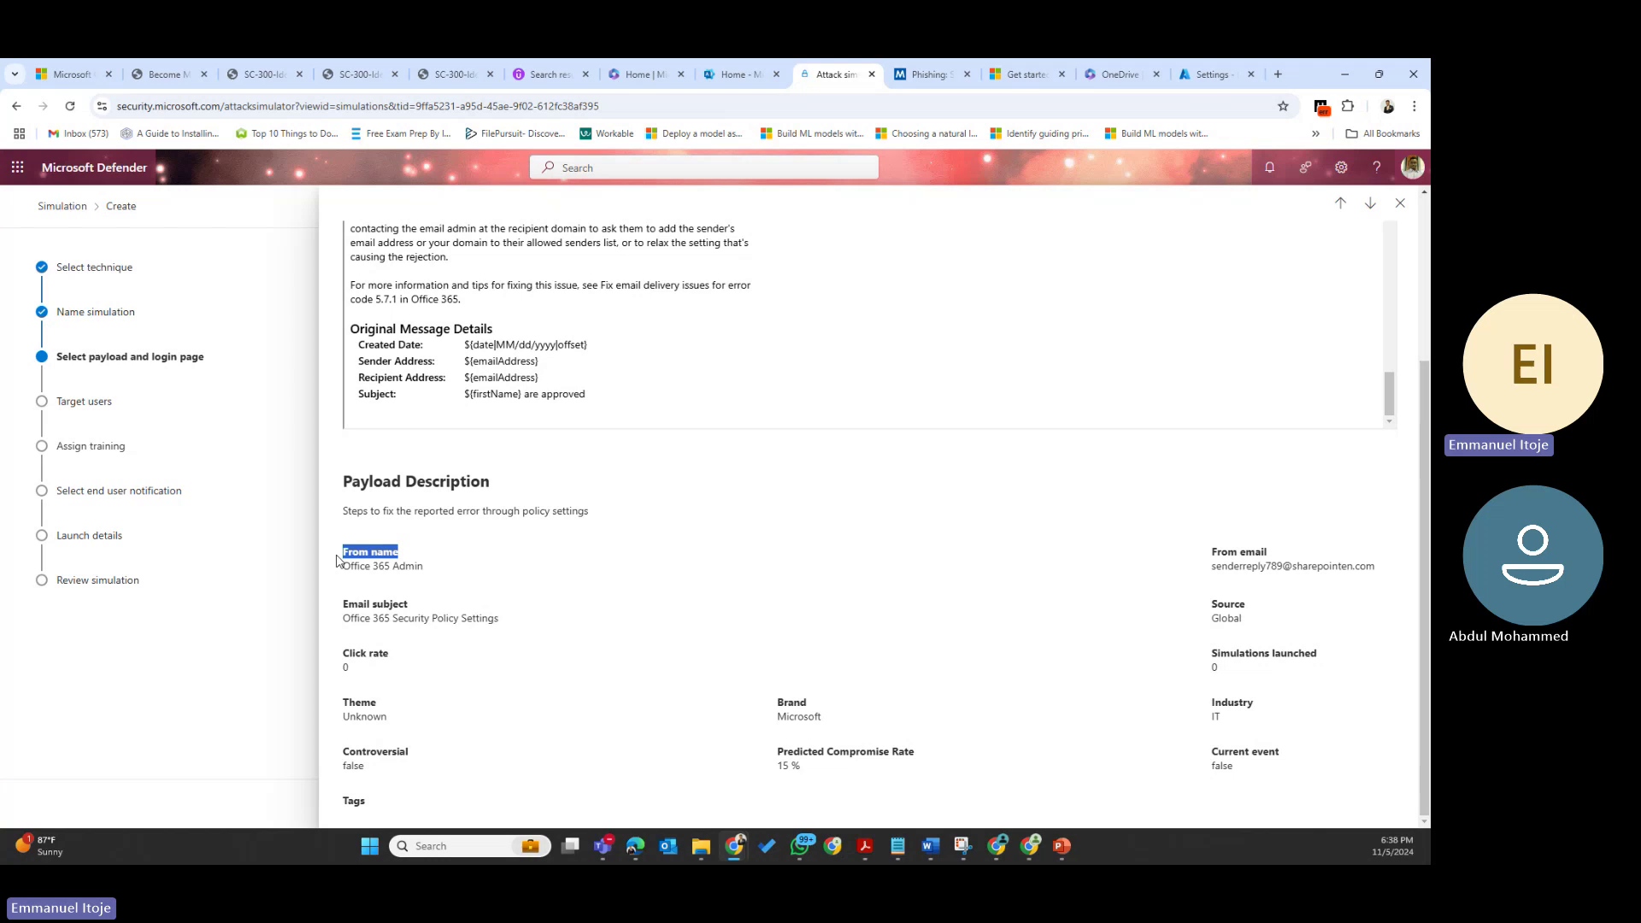
{"action": "left_click", "coordinate": [435, 575]}
{"action": "left_click_drag", "start_coordinate": [437, 573], "coordinate": [338, 568]}
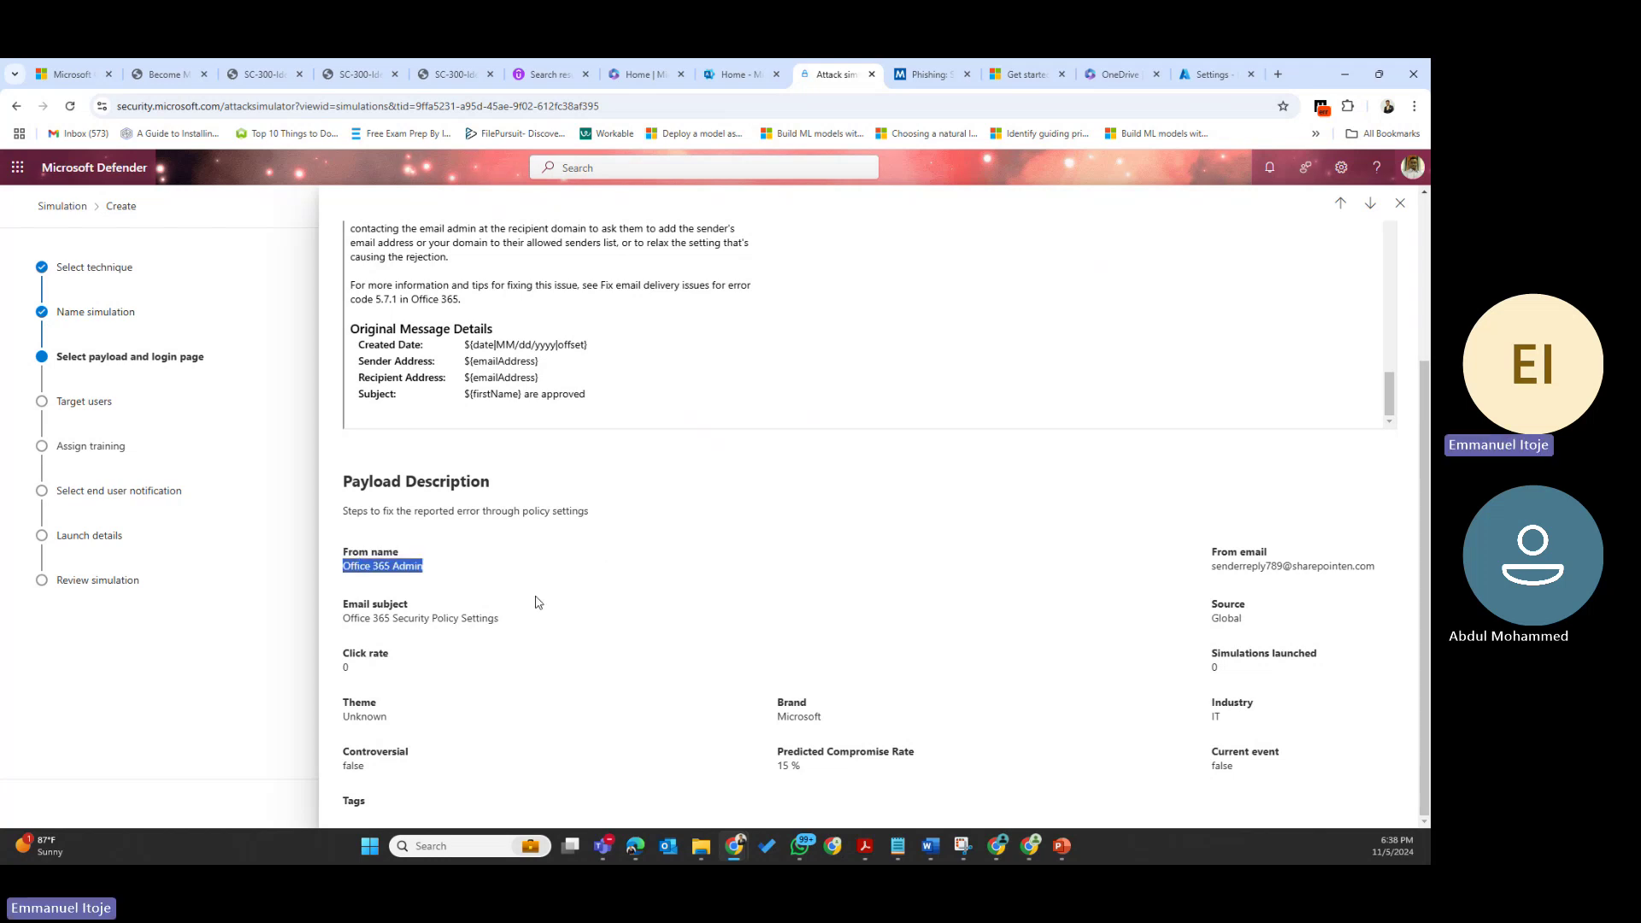
{"action": "left_click", "coordinate": [483, 634]}
{"action": "left_click_drag", "start_coordinate": [509, 623], "coordinate": [344, 630]}
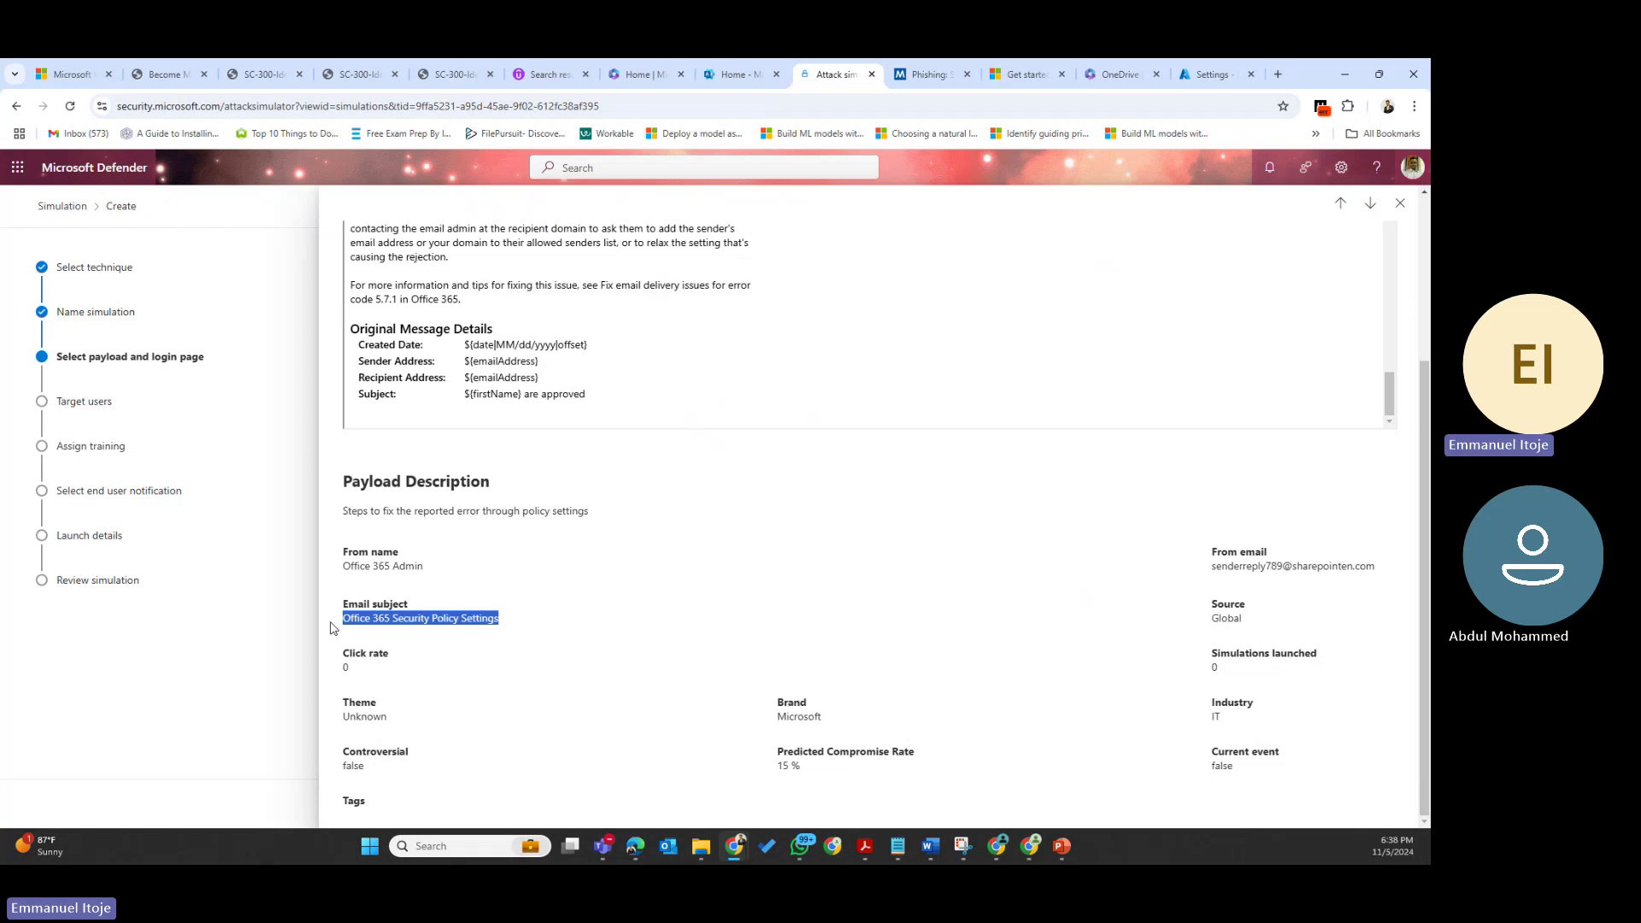
{"action": "left_click_drag", "start_coordinate": [390, 684], "coordinate": [343, 719]}
{"action": "left_click", "coordinate": [360, 660]}
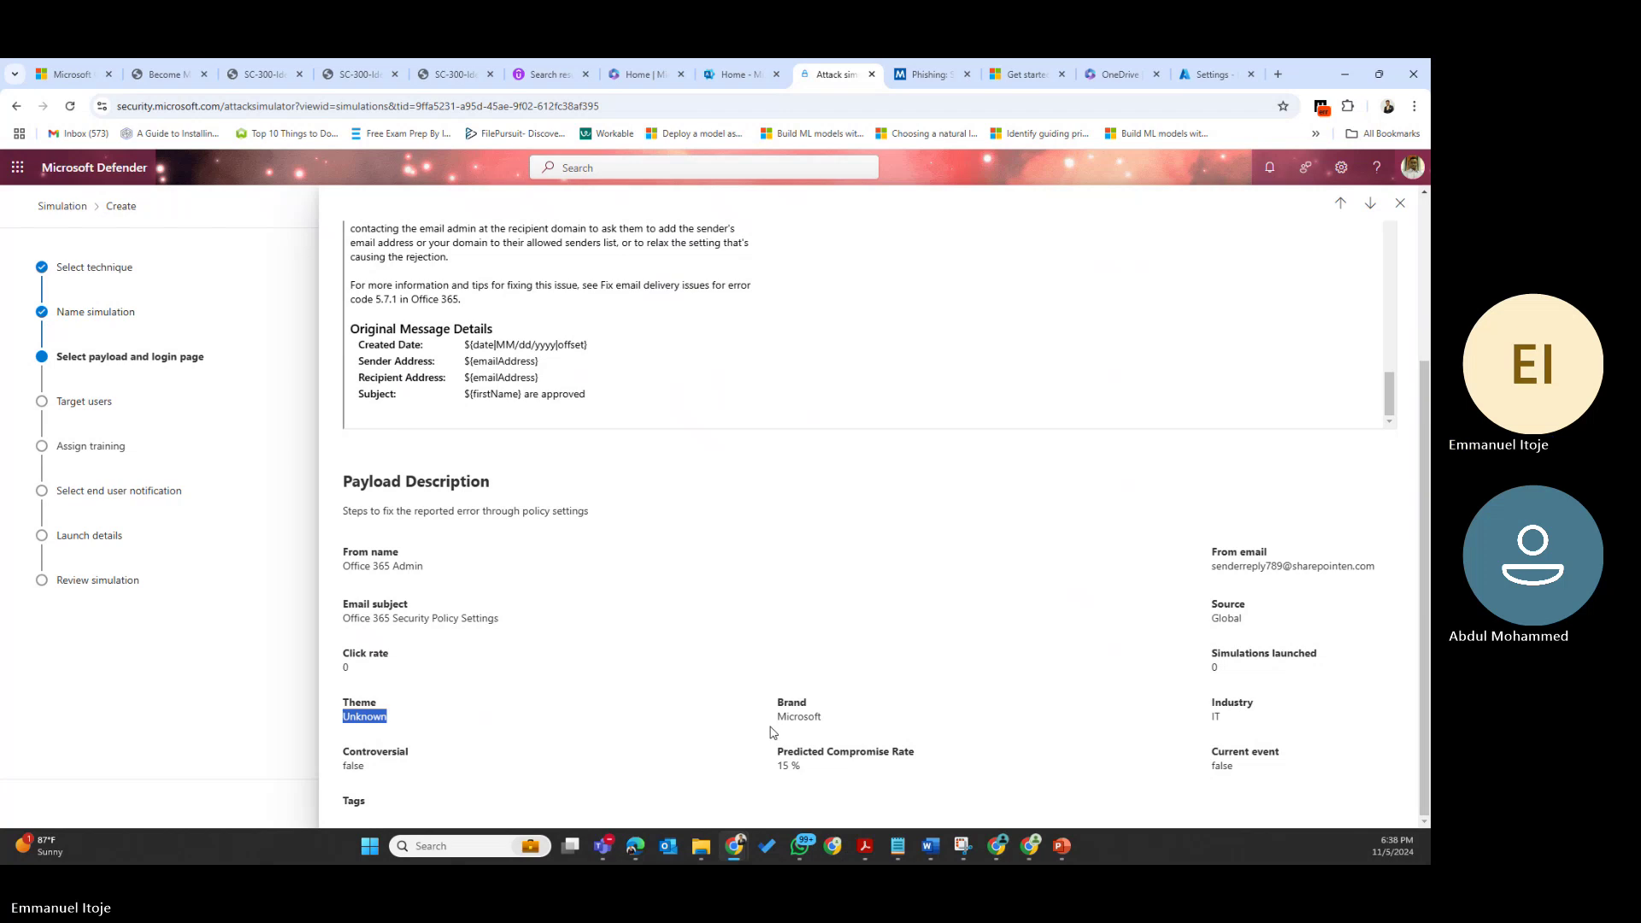
{"action": "left_click_drag", "start_coordinate": [824, 719], "coordinate": [769, 719]}
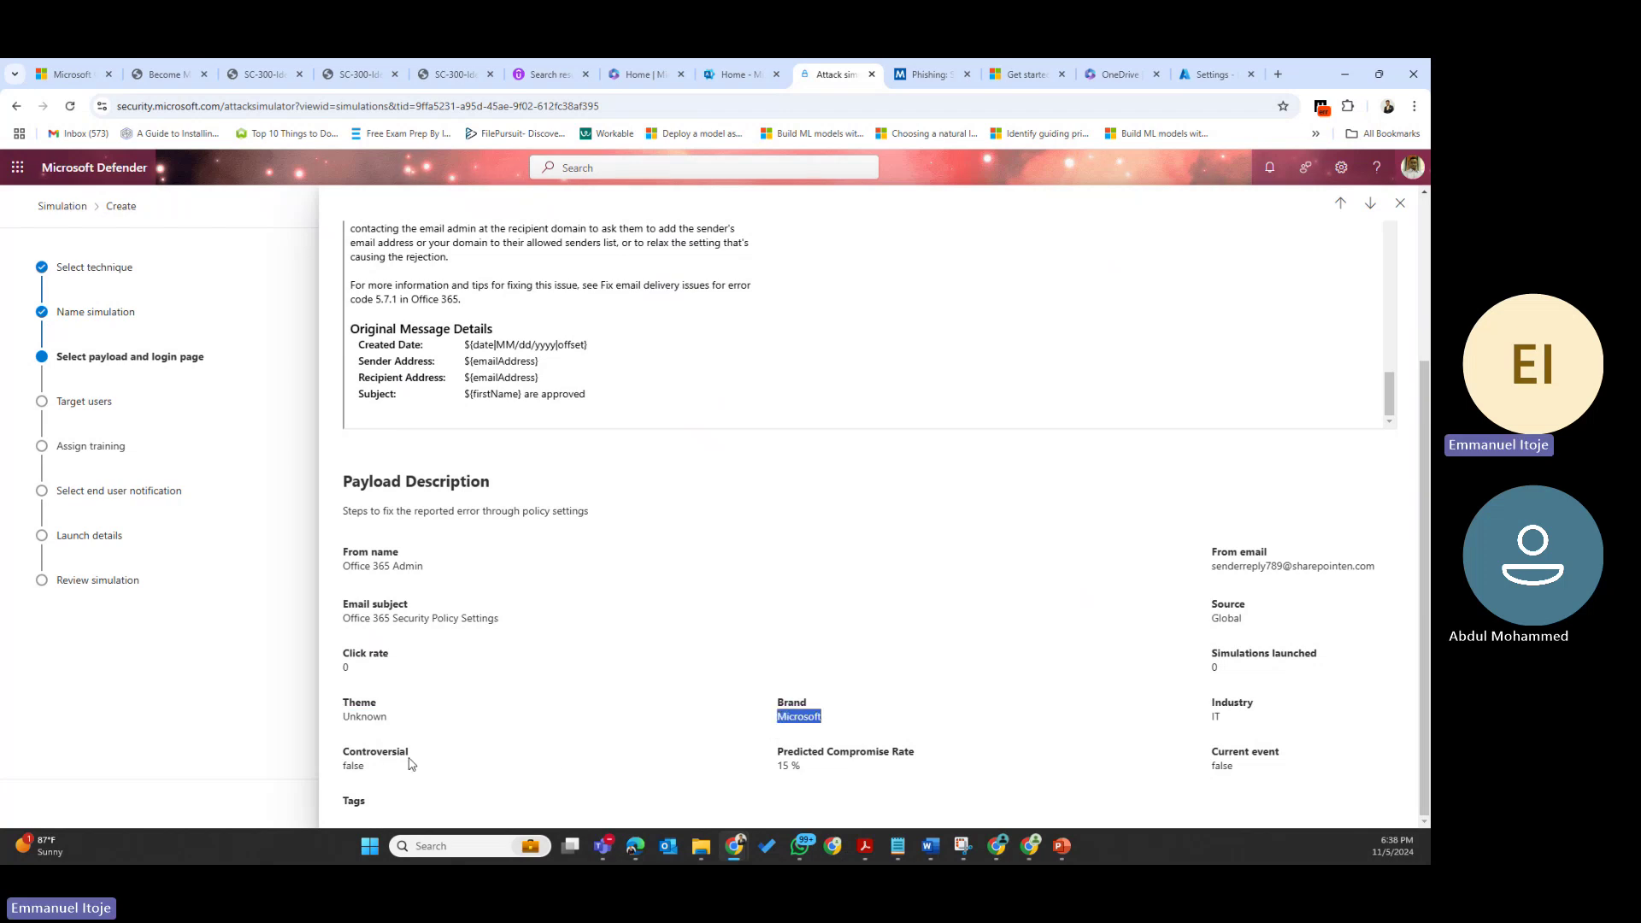
Examine the payload's Controversial field, then highlight its sender email address and industry values
{"action": "left_click", "coordinate": [376, 778]}
{"action": "key", "text": "ctrl+a"}
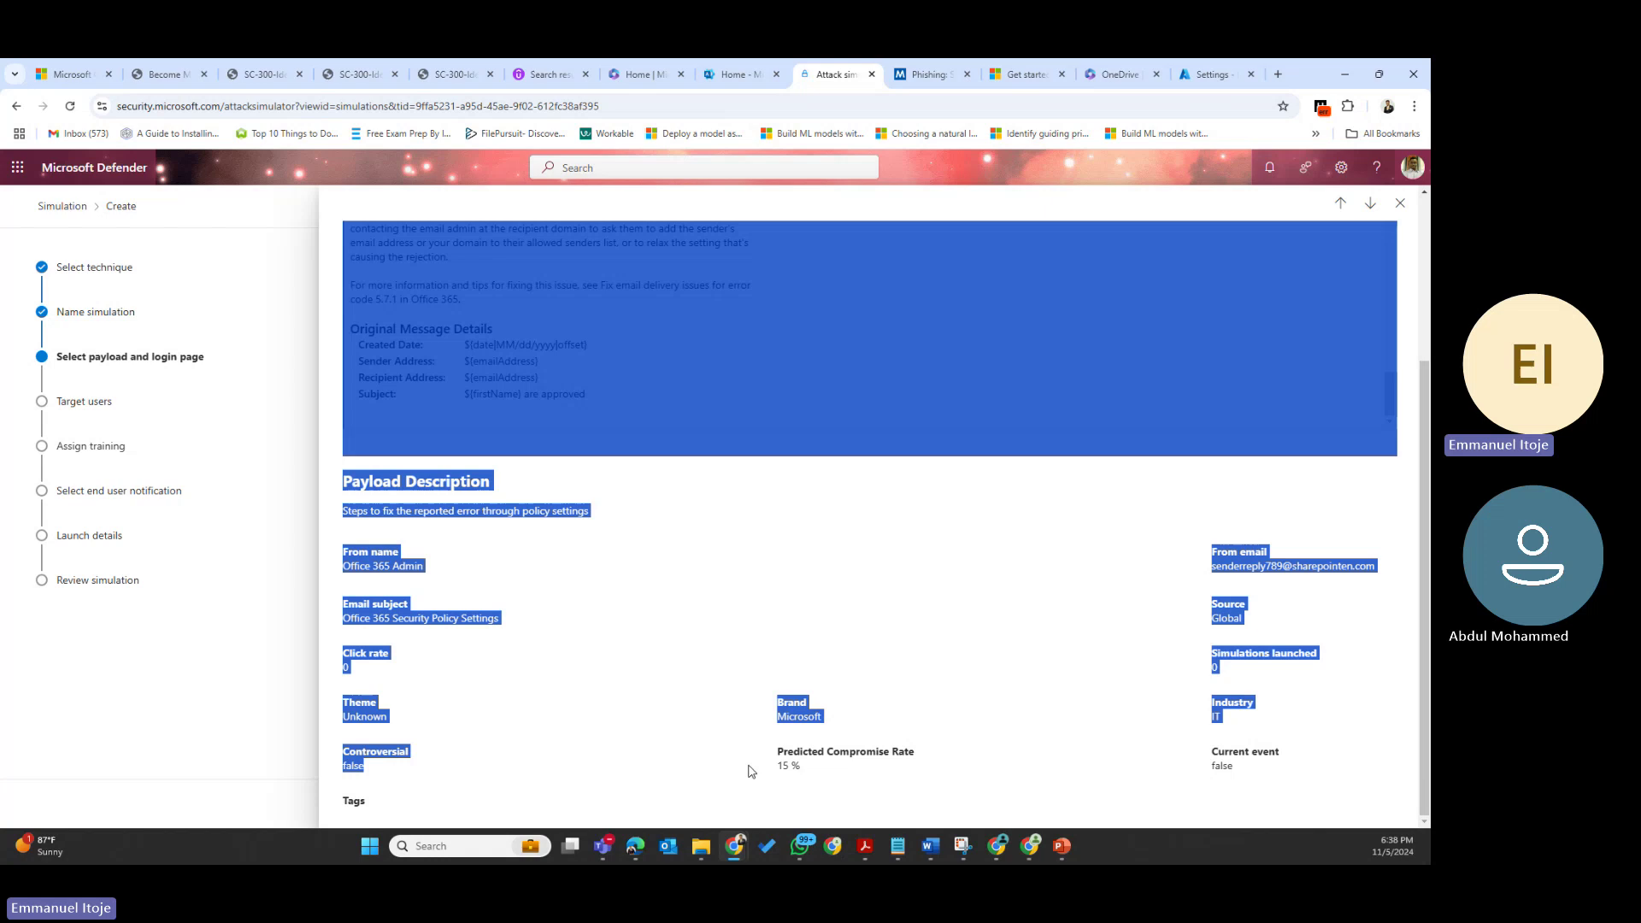
{"action": "left_click", "coordinate": [1001, 677]}
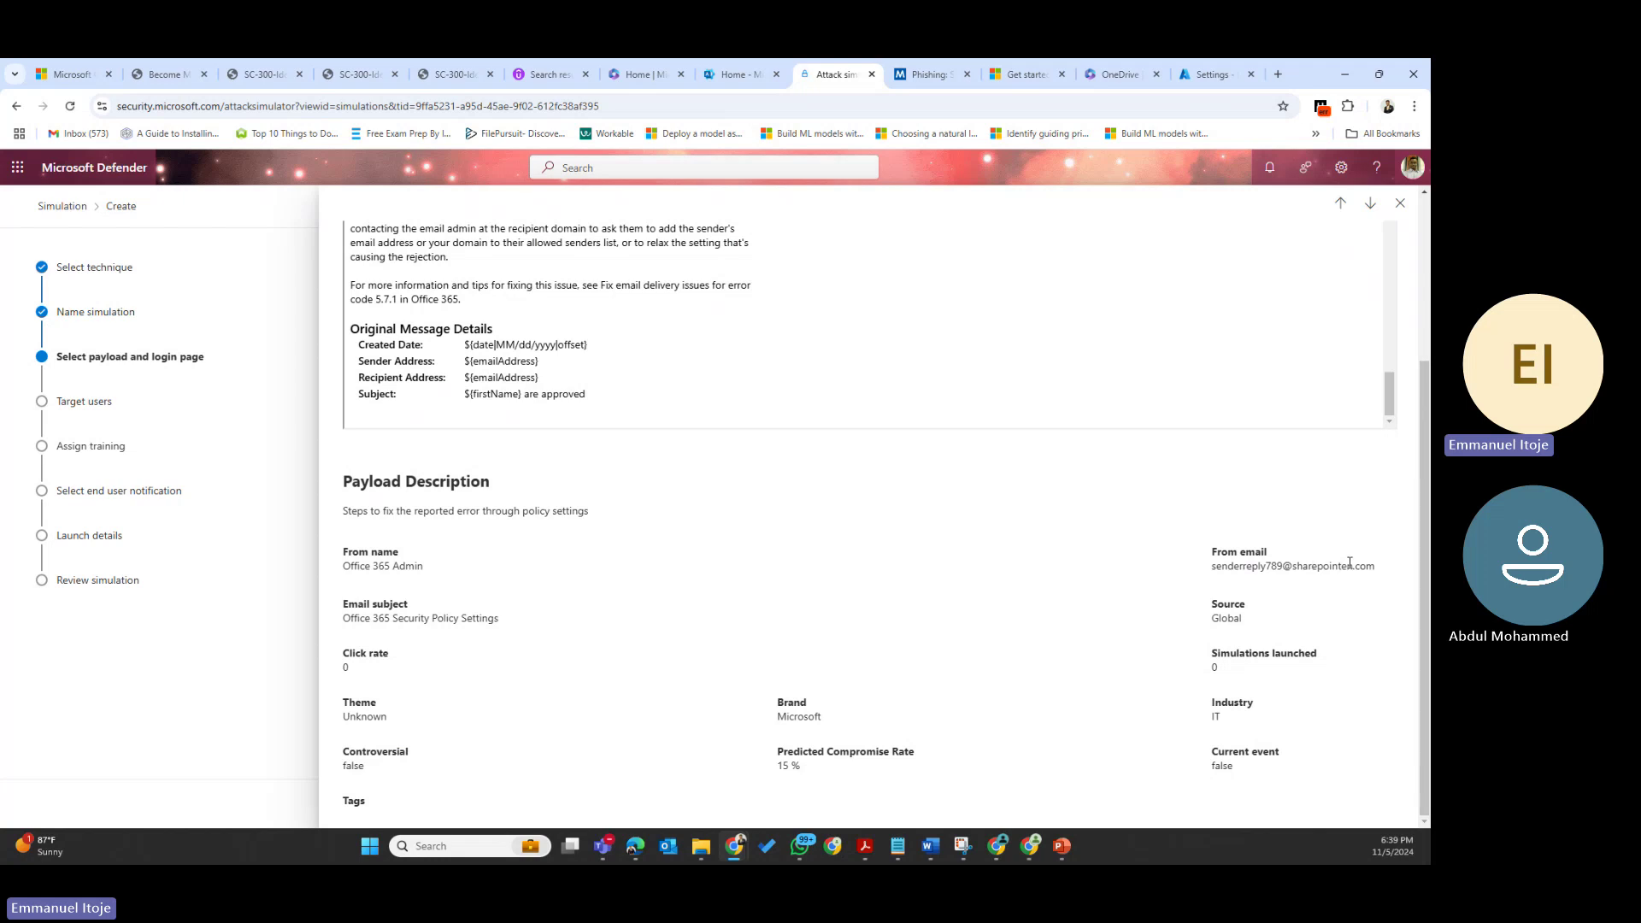
{"action": "left_click_drag", "start_coordinate": [1212, 566], "coordinate": [1370, 571]}
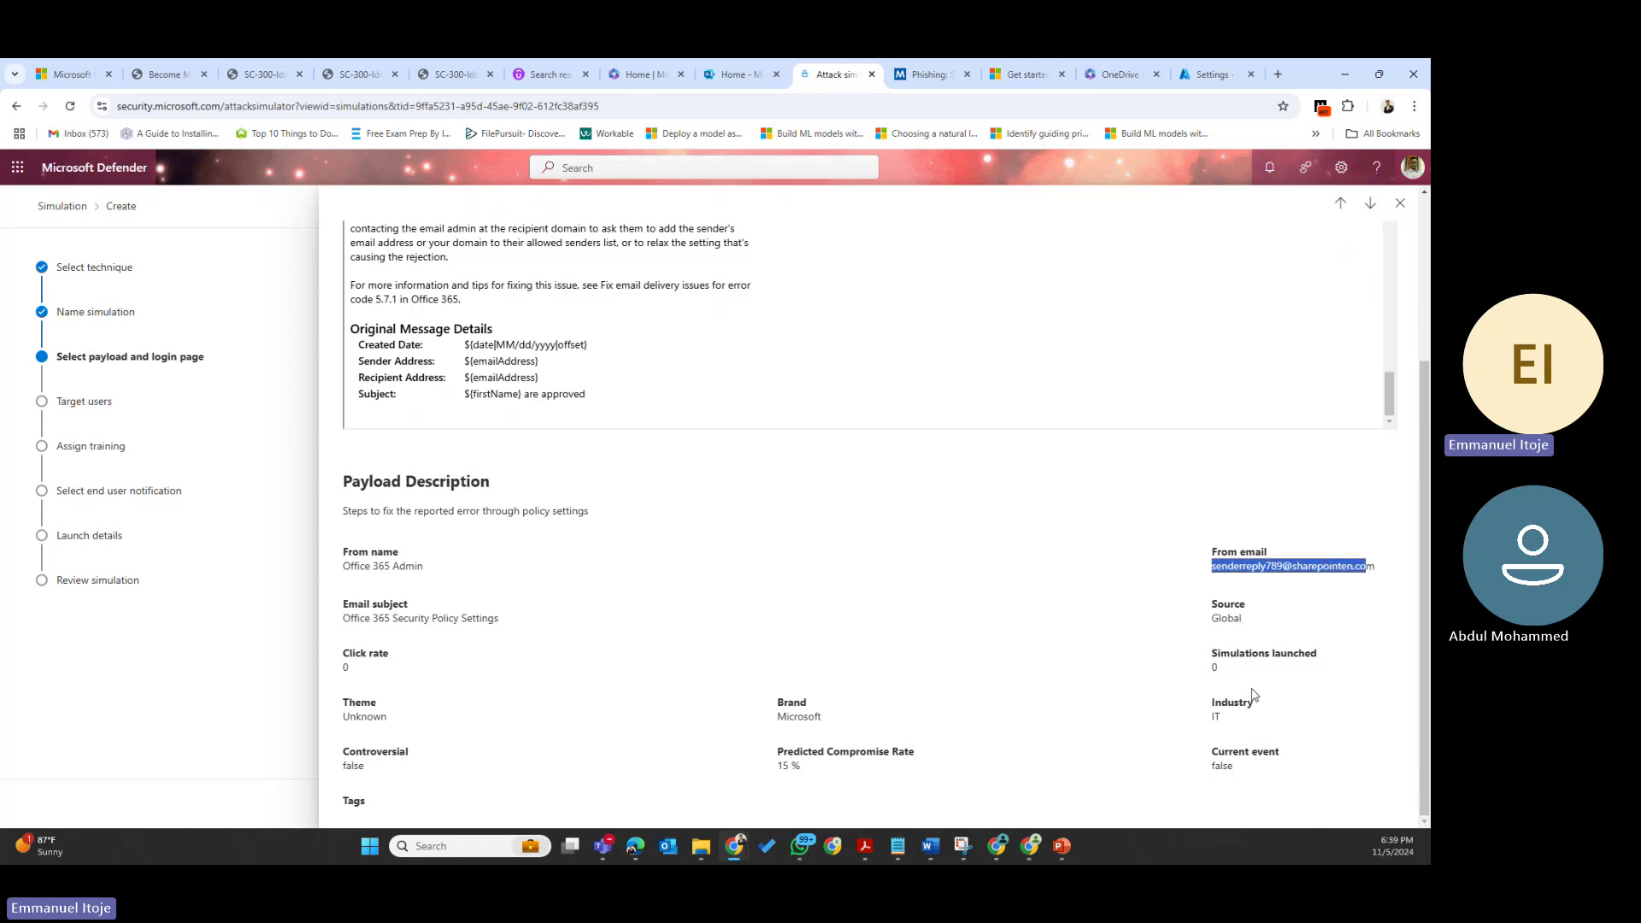
{"action": "left_click_drag", "start_coordinate": [1236, 716], "coordinate": [1195, 724]}
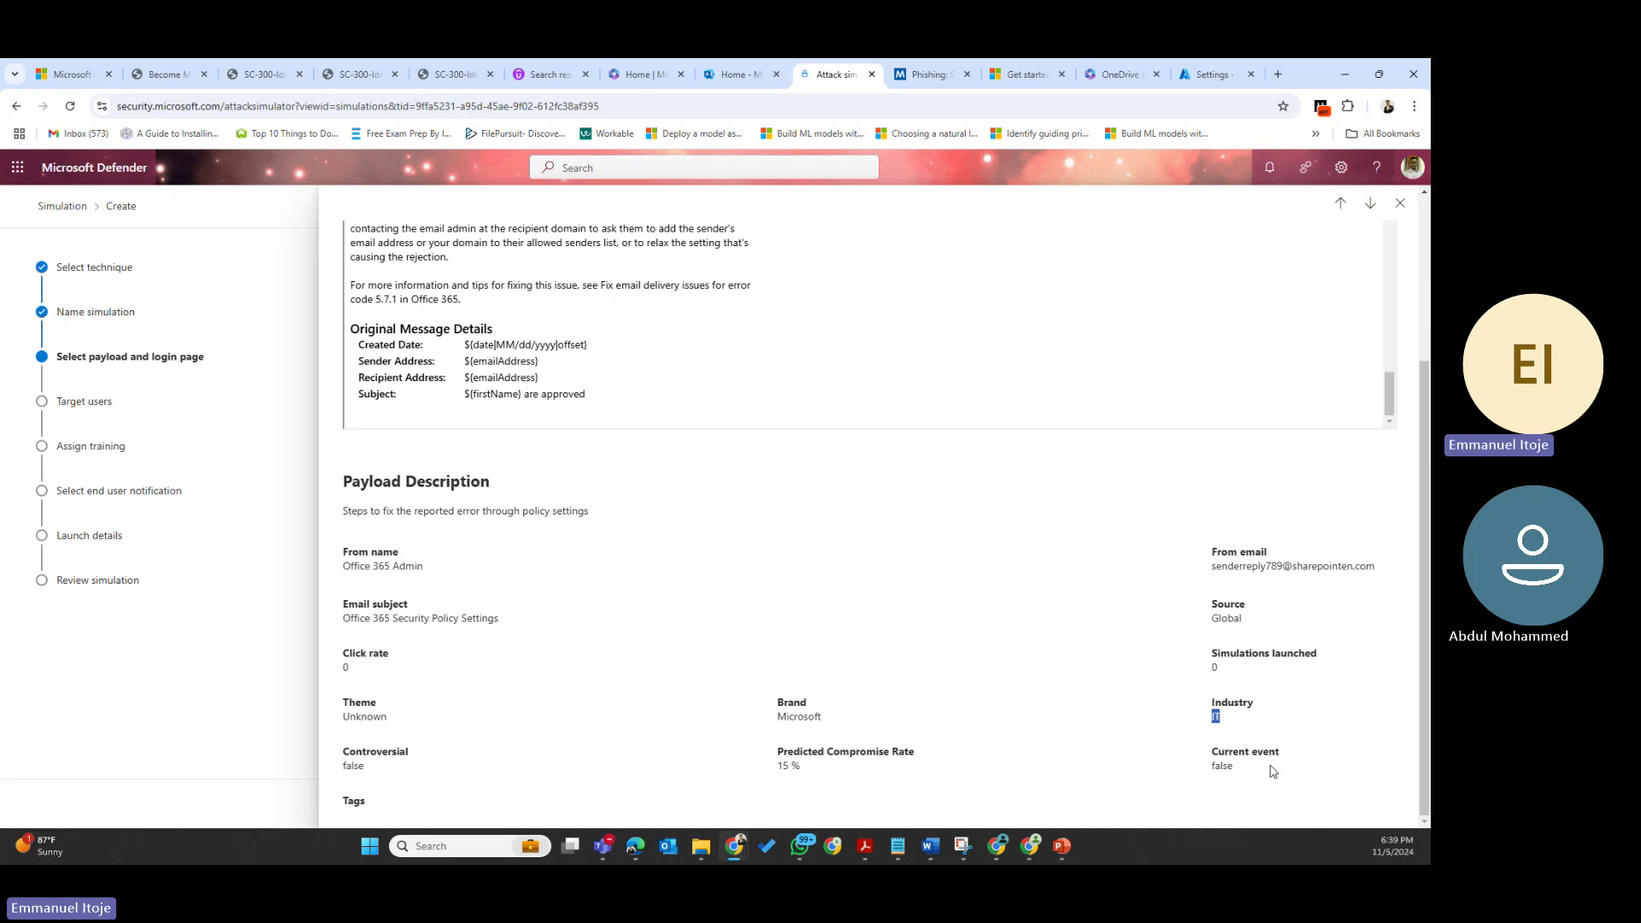
Examine the payload's Current event value, attachment name and type, and launched simulations
{"action": "left_click_drag", "start_coordinate": [1274, 772], "coordinate": [1203, 774]}
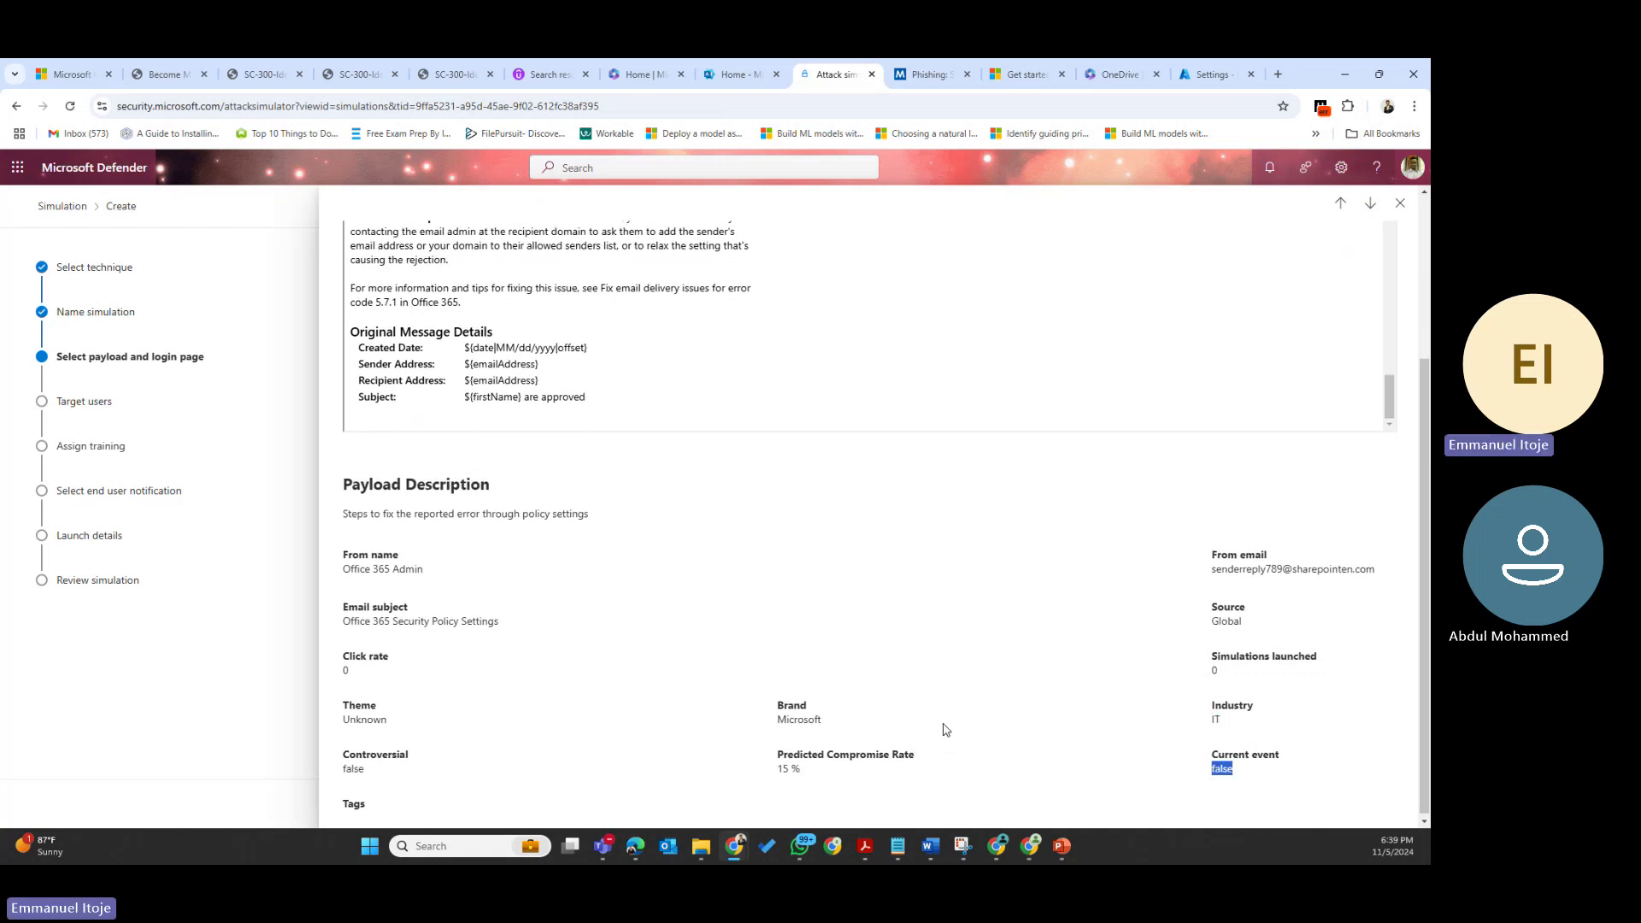
{"action": "scroll", "coordinate": [922, 710], "scroll_direction": "up", "scroll_amount": 3}
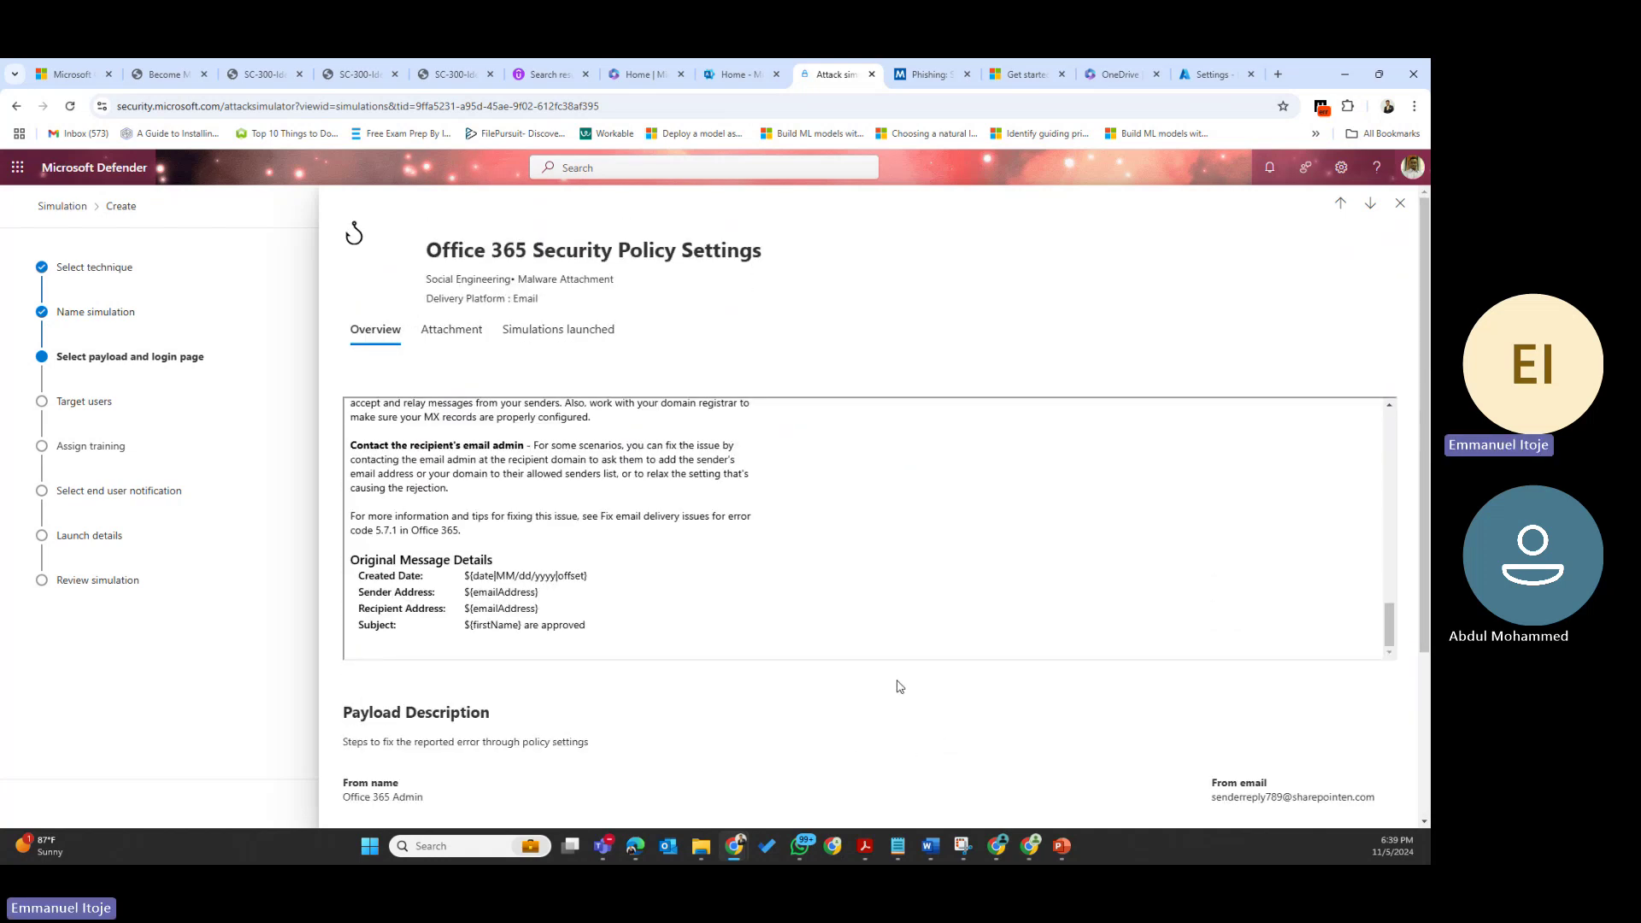
{"action": "left_click", "coordinate": [459, 341]}
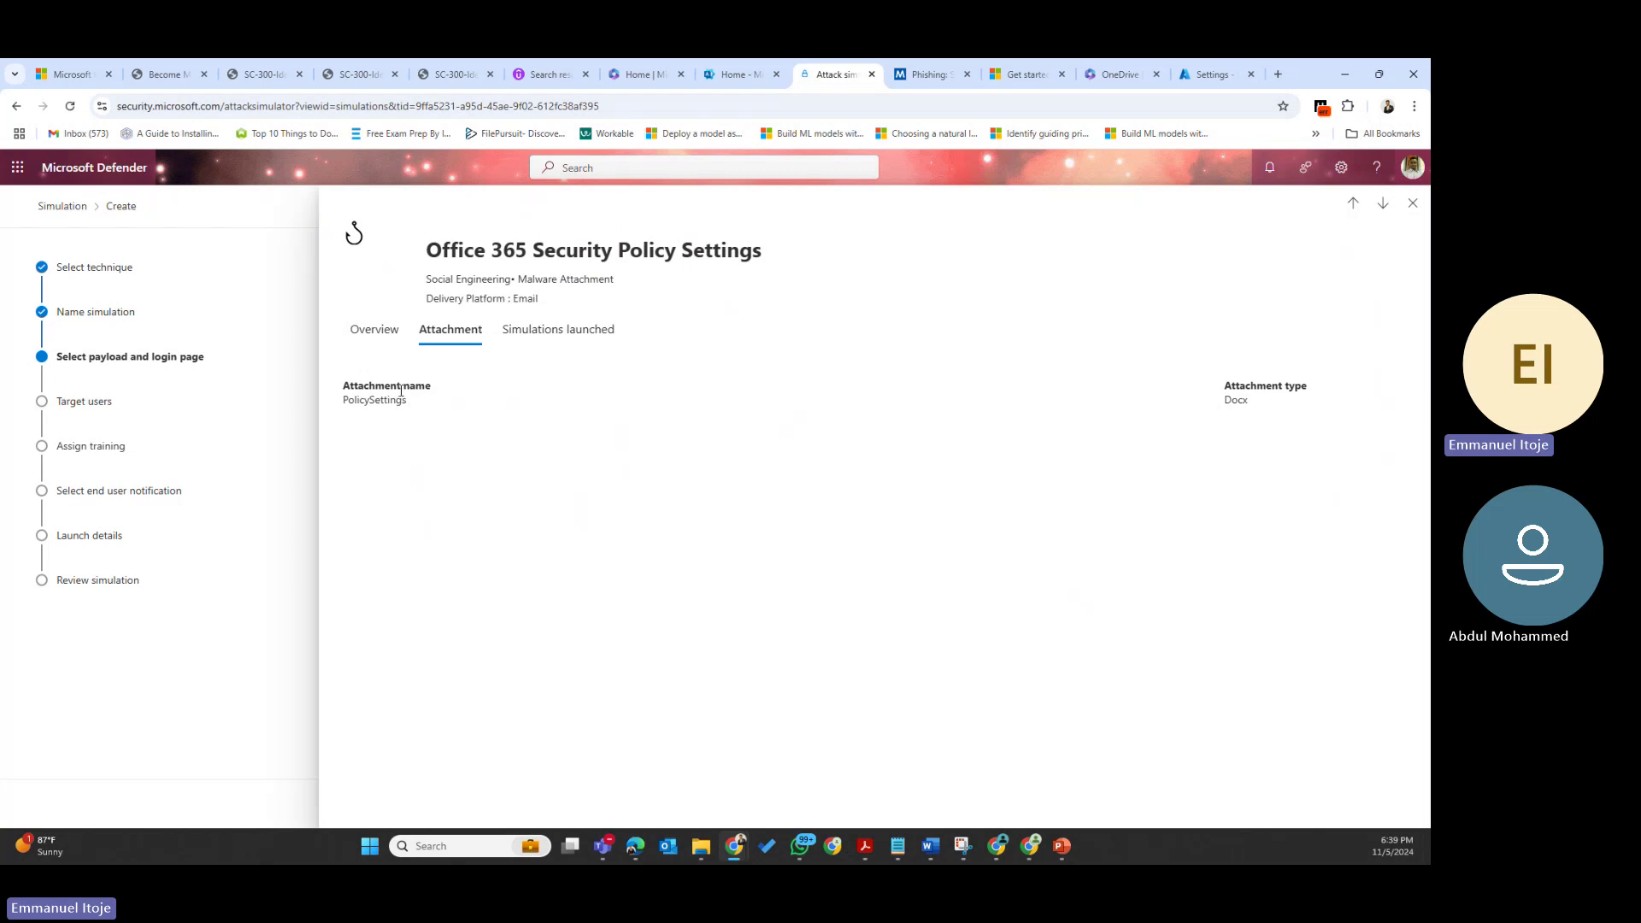
{"action": "left_click_drag", "start_coordinate": [437, 408], "coordinate": [345, 414]}
{"action": "left_click_drag", "start_coordinate": [1263, 411], "coordinate": [1217, 410]}
{"action": "left_click", "coordinate": [557, 339]}
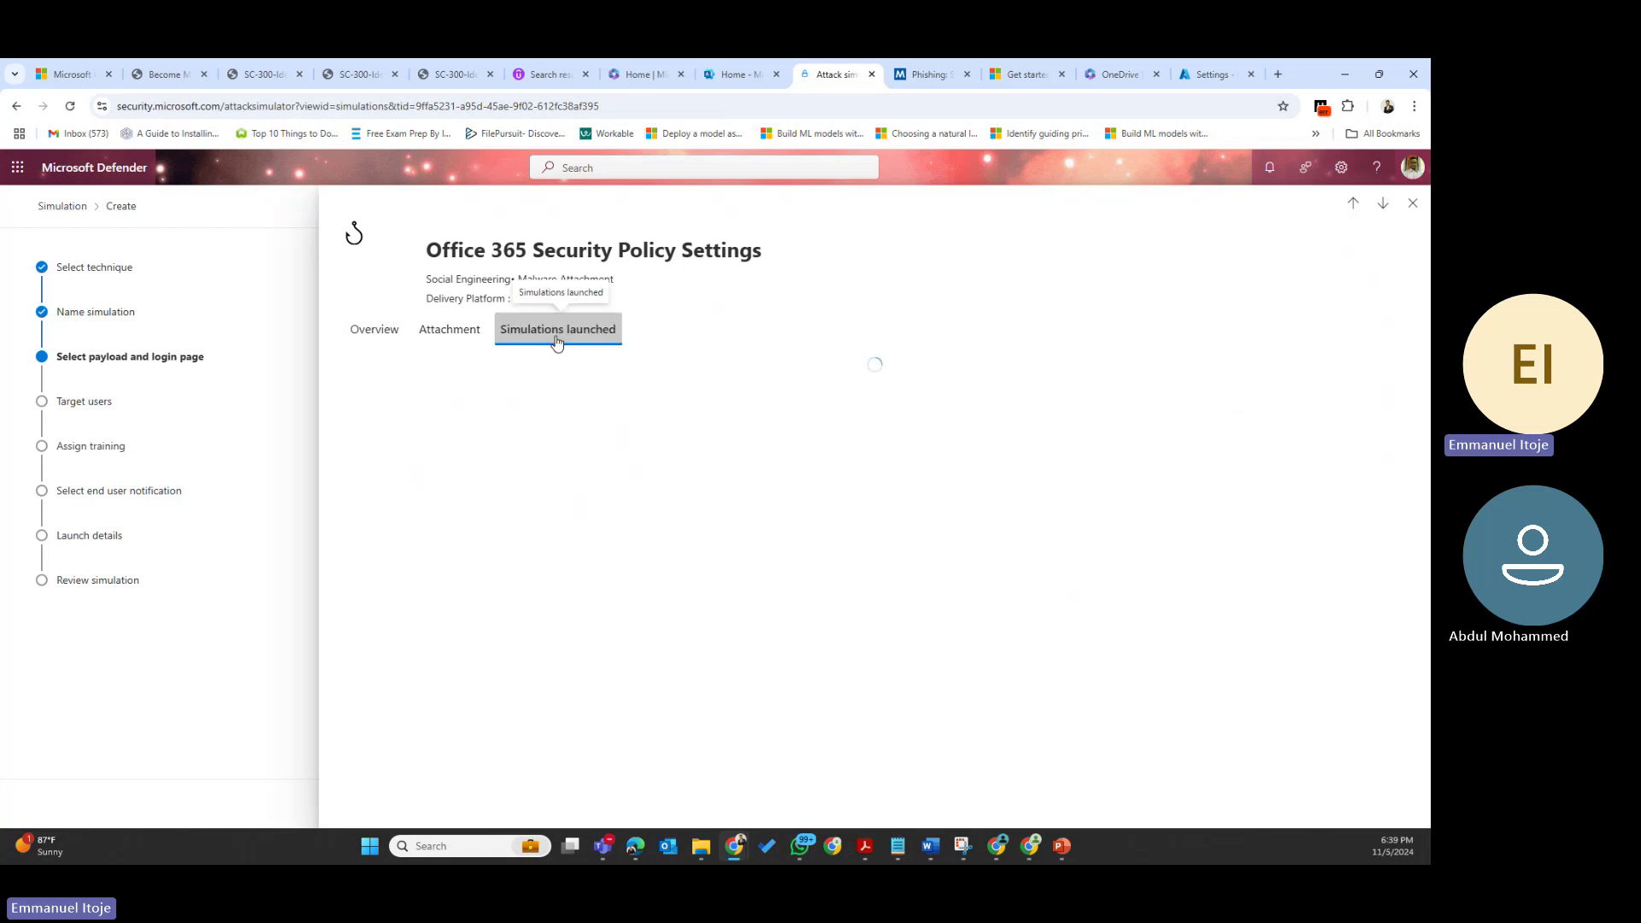
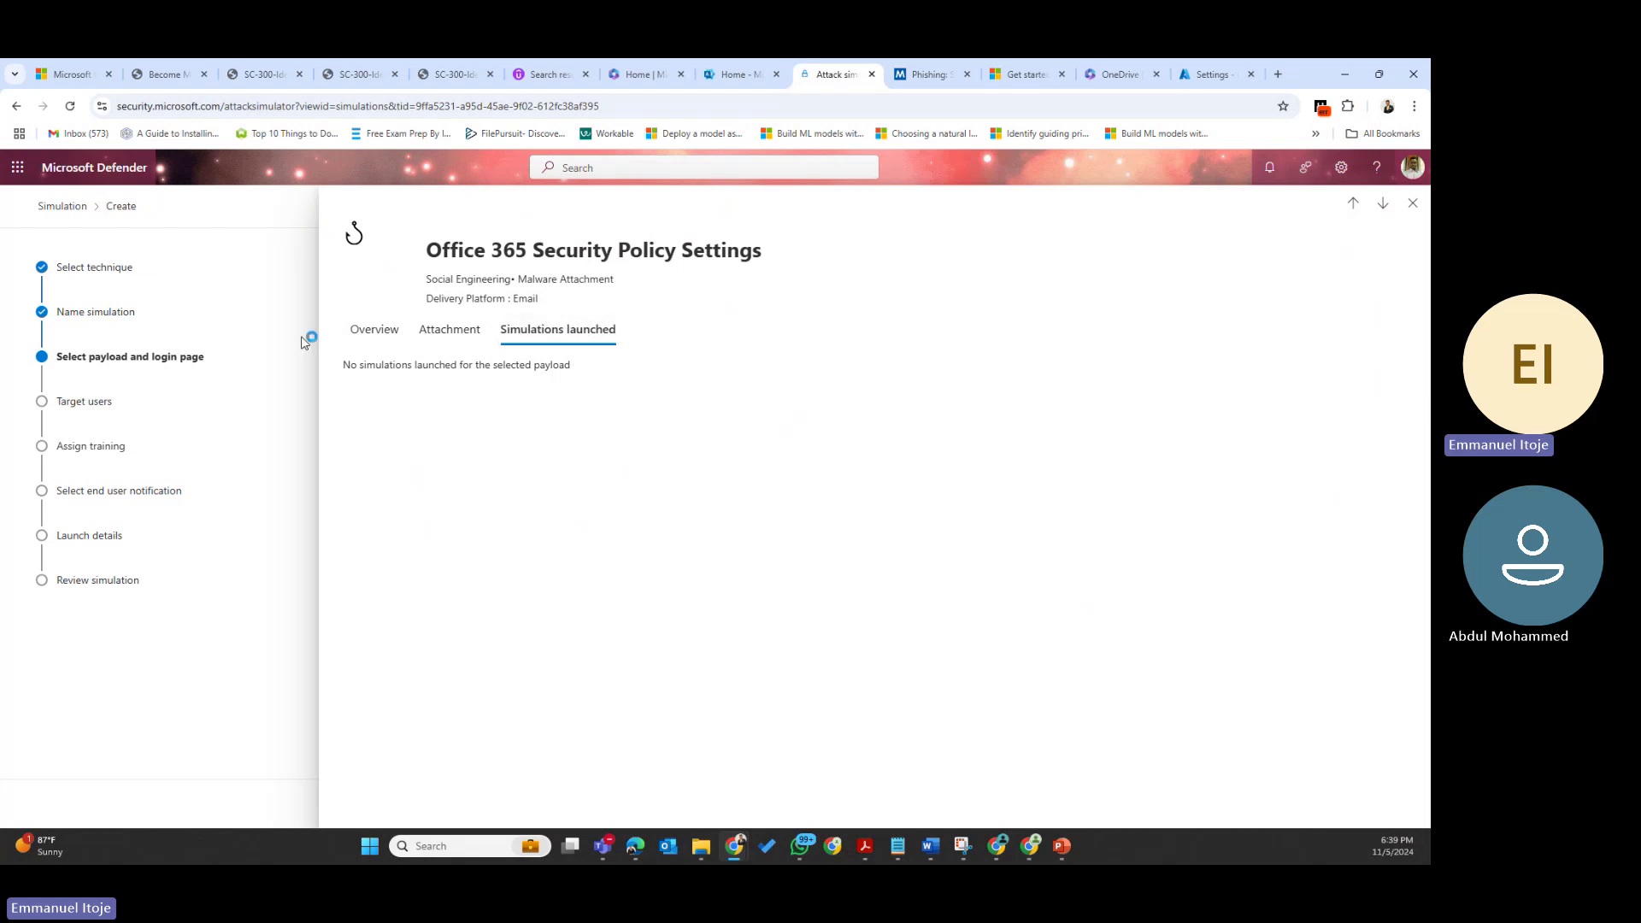
Recheck the payload overview, close its details and proceed to target users with Office 365 Security Policy Settings selected
{"action": "left_click", "coordinate": [382, 332]}
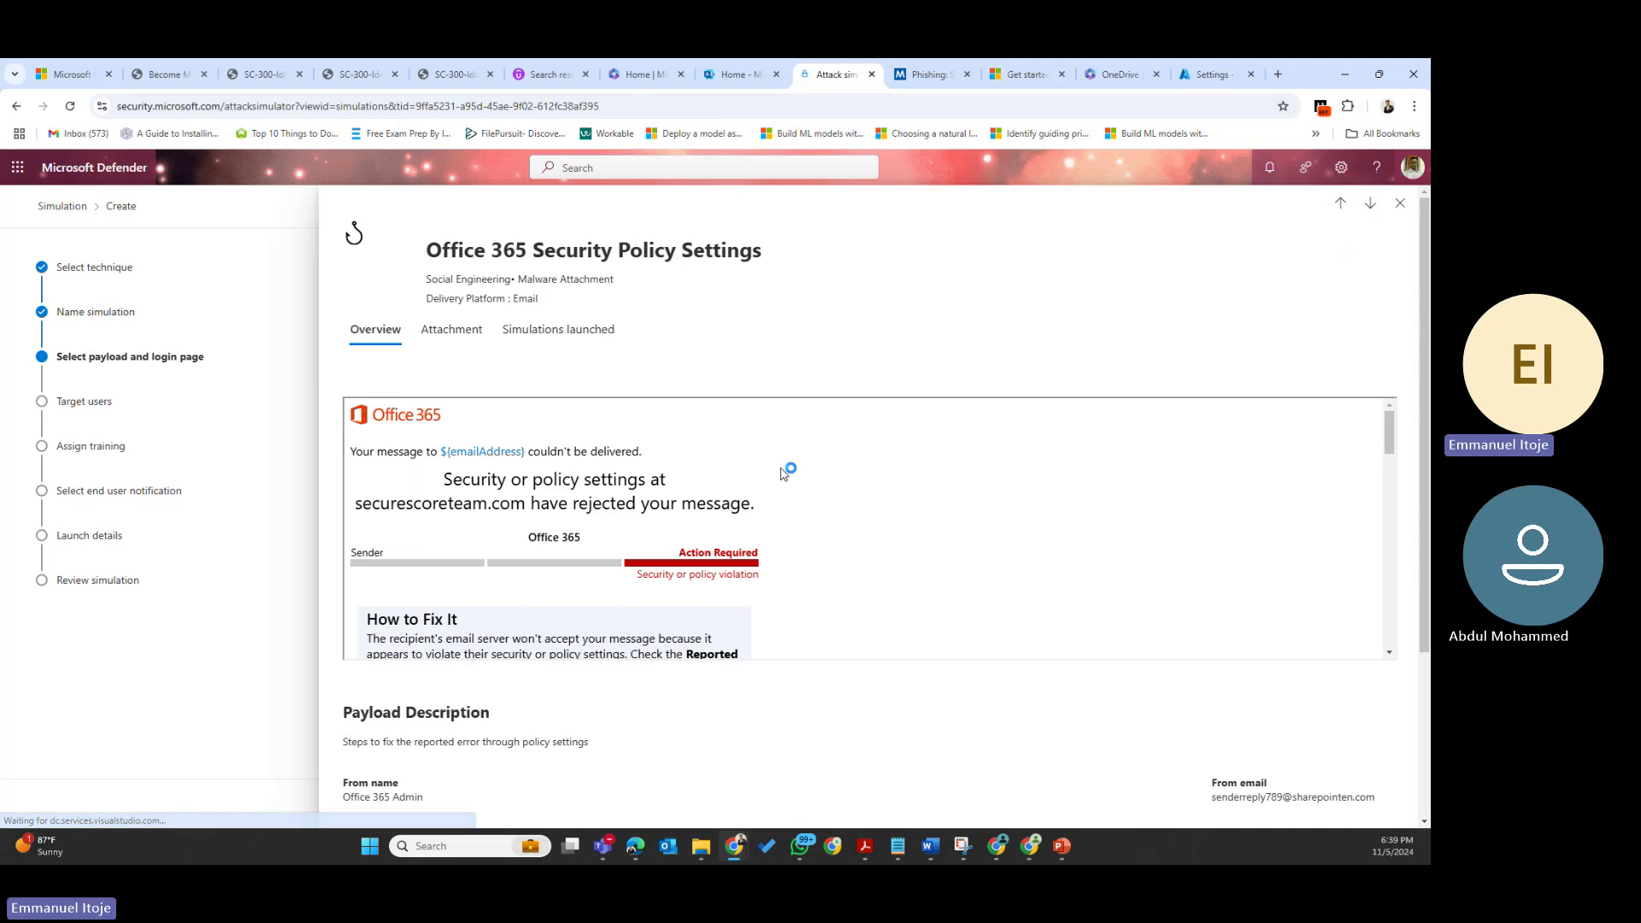
{"action": "scroll", "coordinate": [784, 472], "scroll_direction": "down", "scroll_amount": 10}
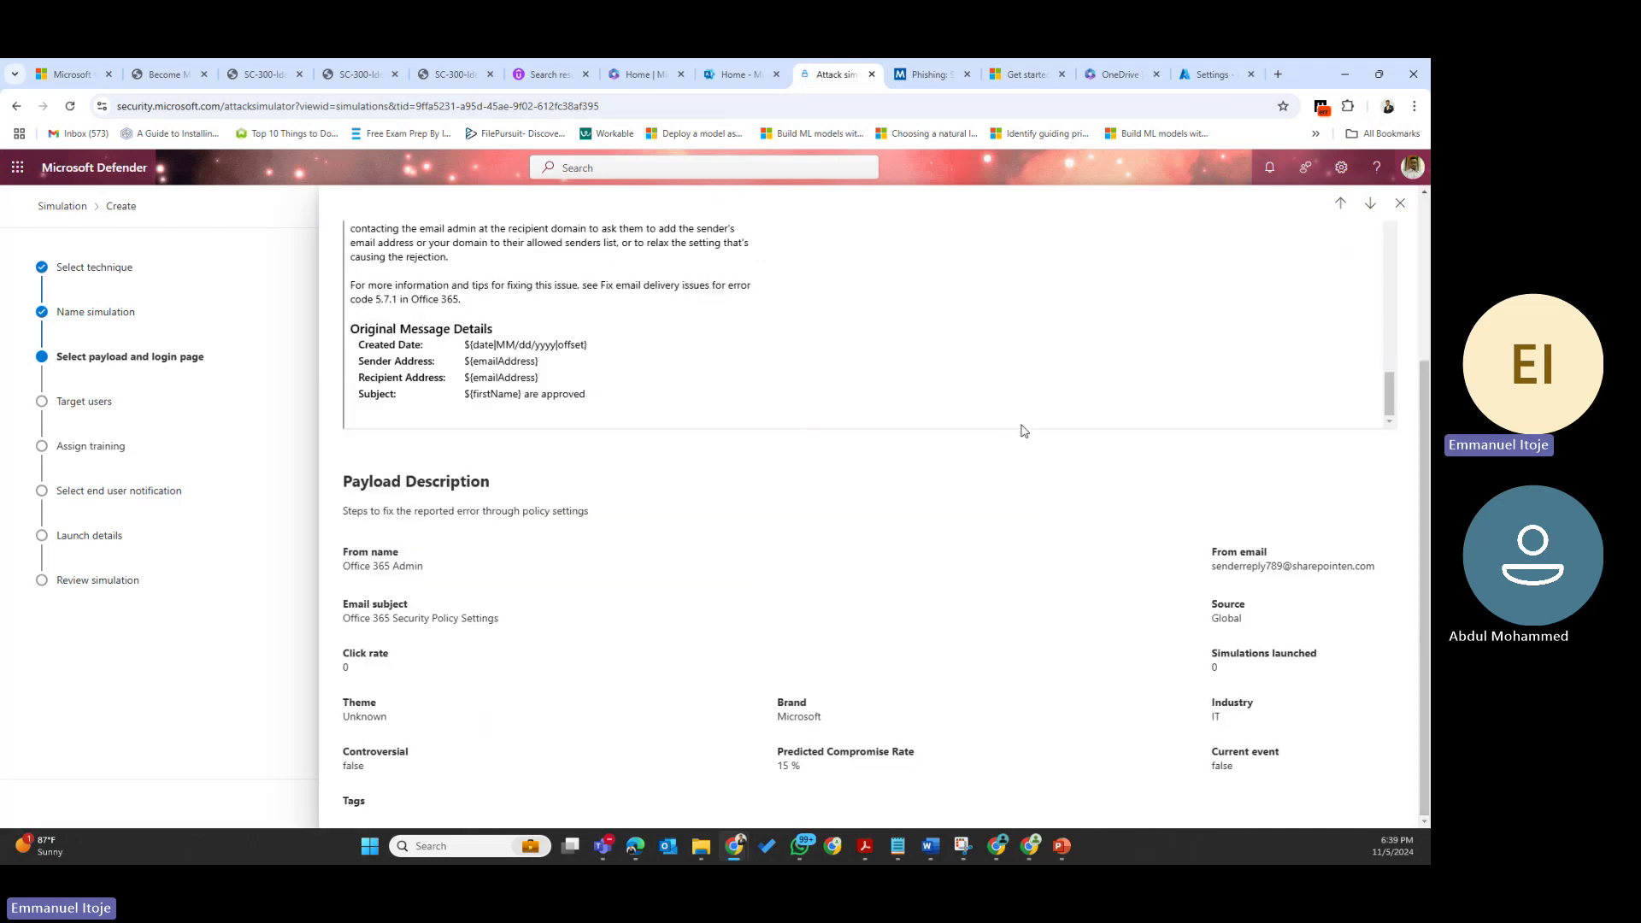
{"action": "left_click", "coordinate": [1397, 204]}
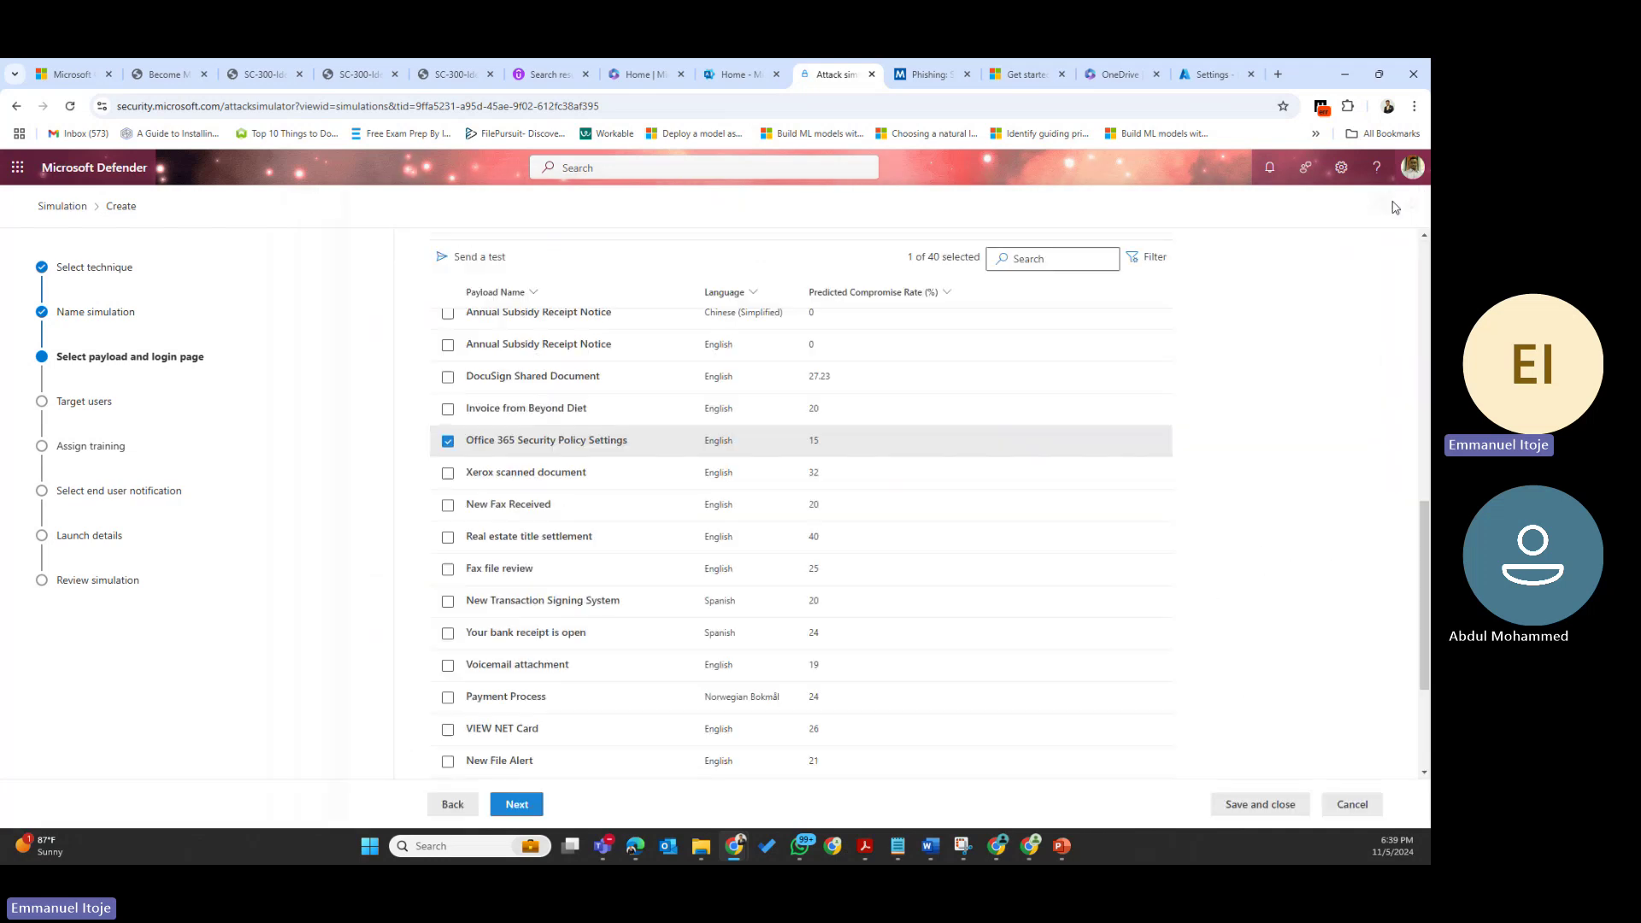
{"action": "left_click", "coordinate": [525, 808]}
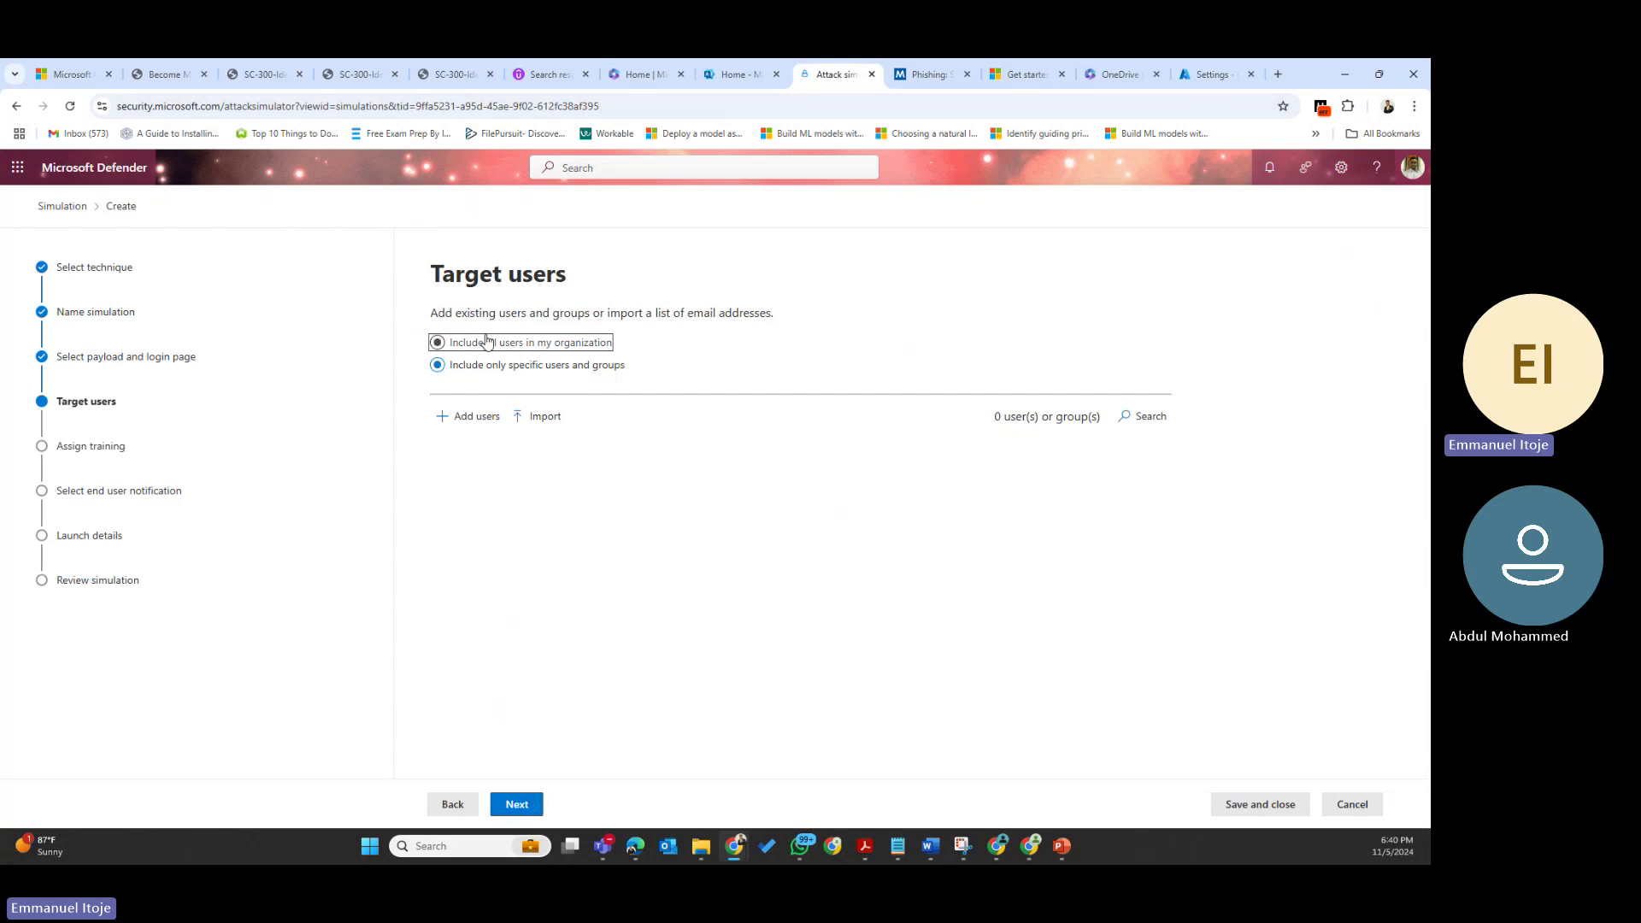
Preview including all users in the organization and switch back to only specific users and groups
{"action": "left_click", "coordinate": [484, 343]}
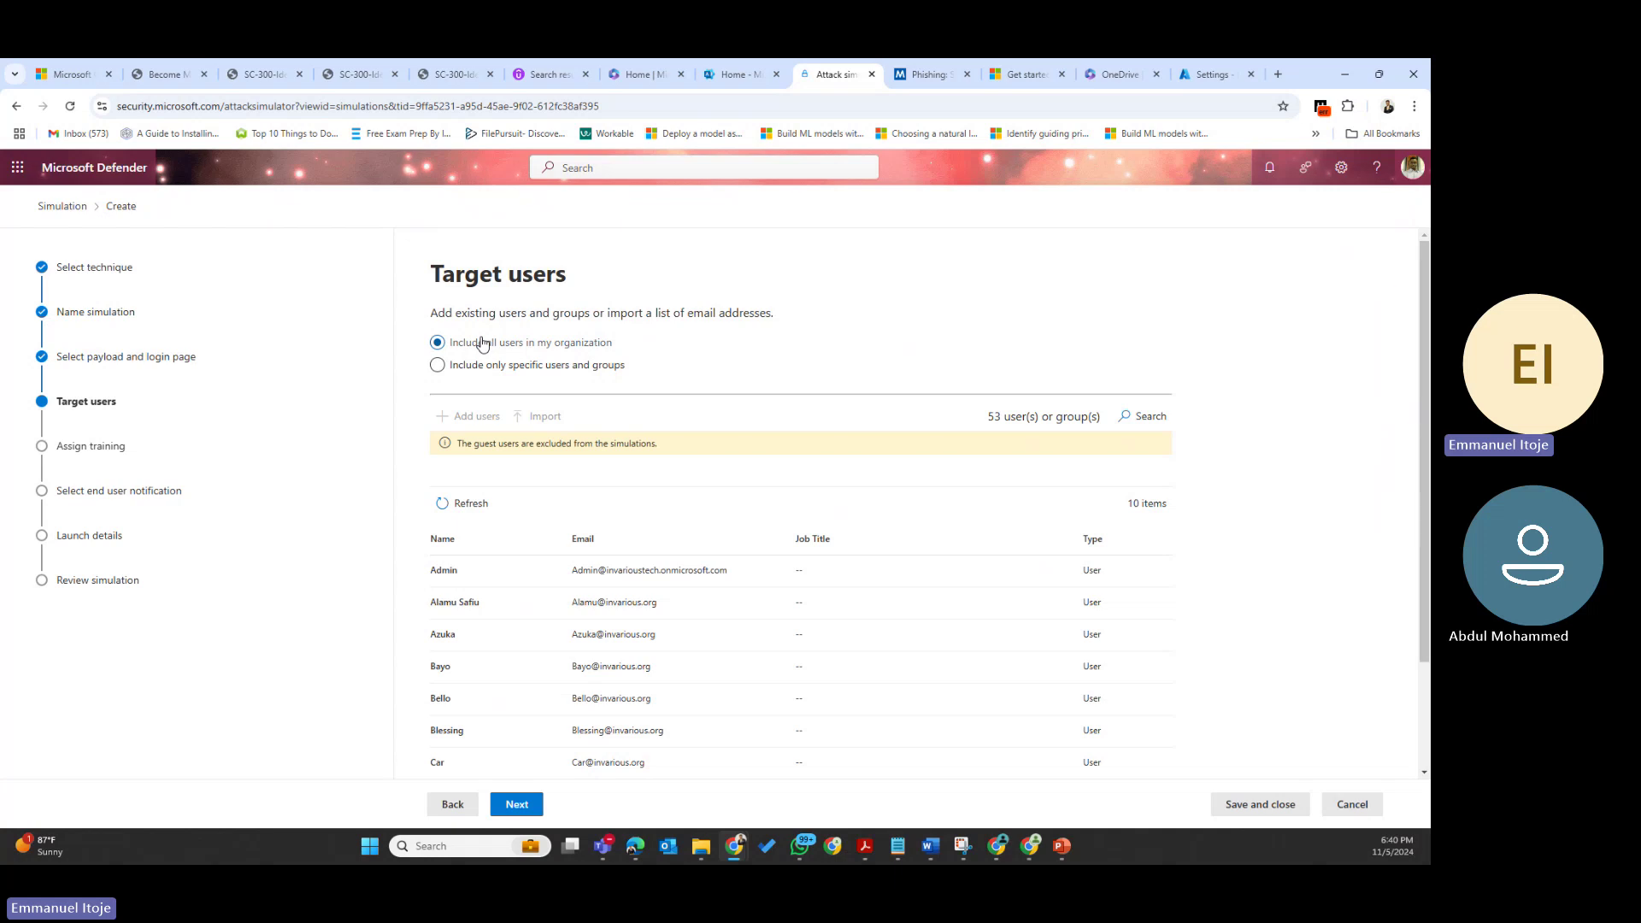
{"action": "left_click", "coordinate": [439, 367]}
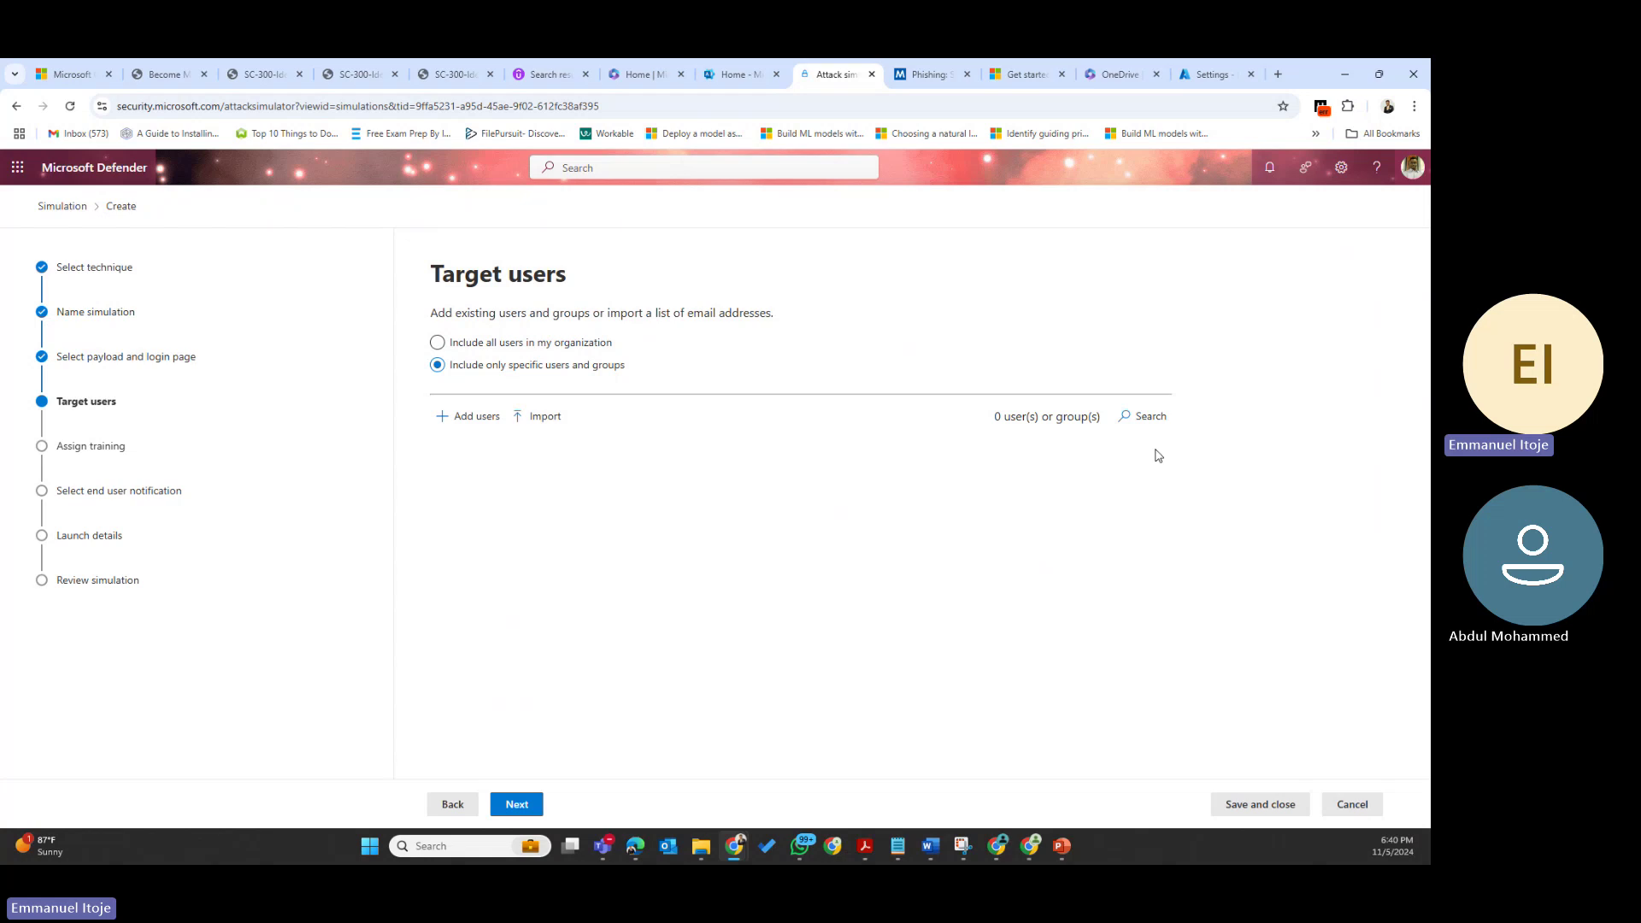
{"action": "left_click_drag", "start_coordinate": [1000, 416], "coordinate": [1101, 417]}
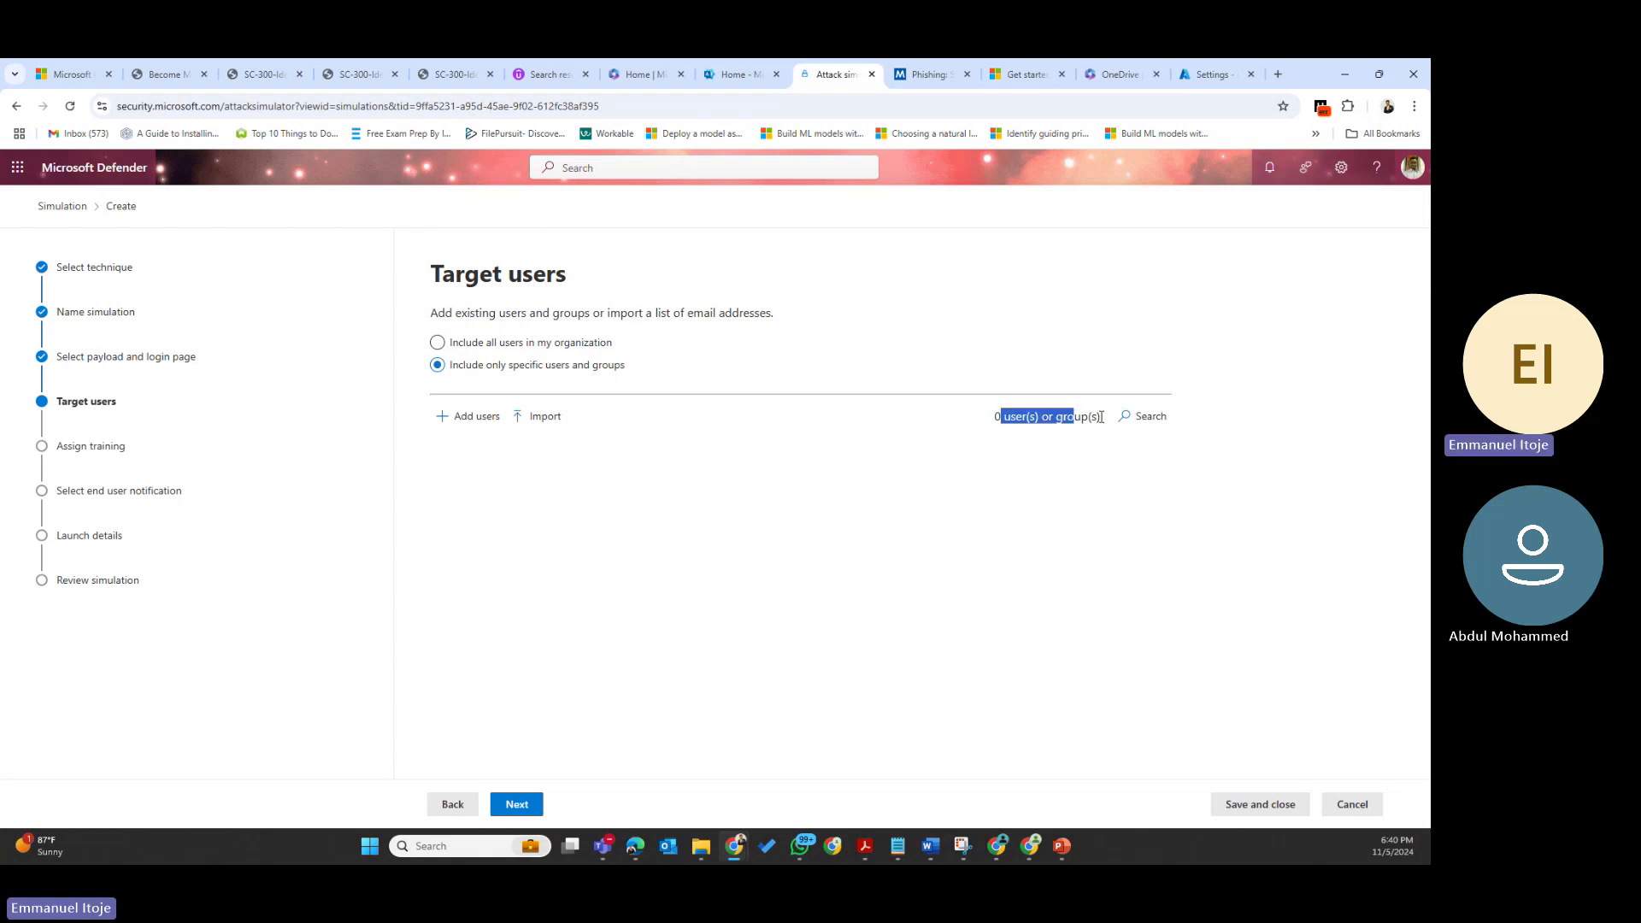
Start adding target users, try a search by partial user name, and return to the category filters
{"action": "left_click", "coordinate": [476, 416]}
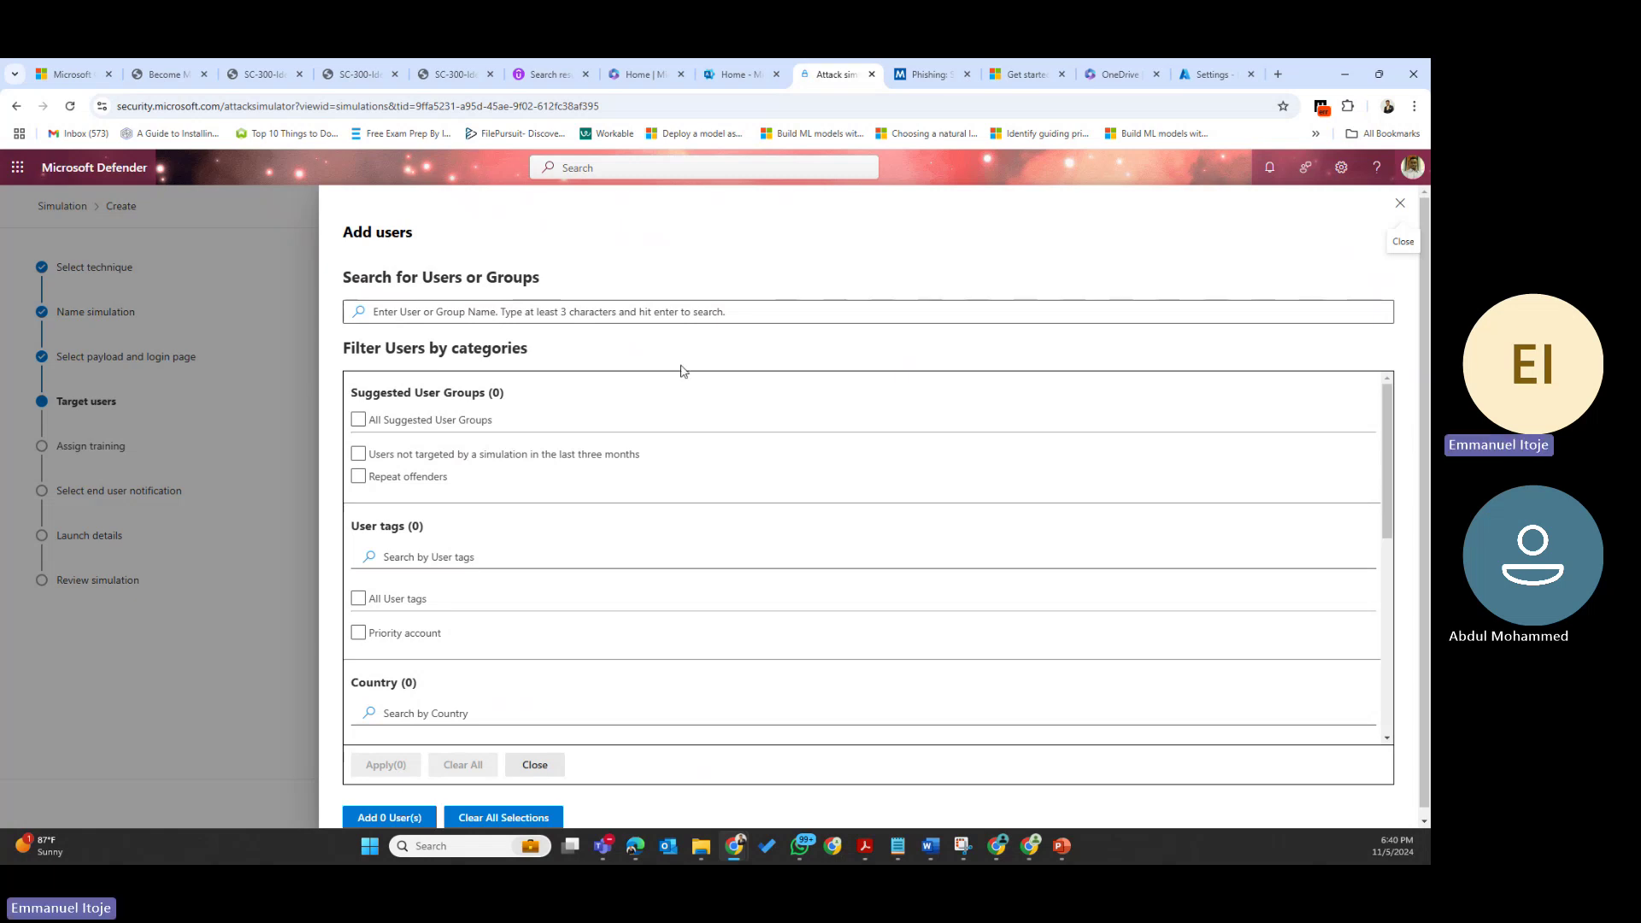
{"action": "left_click", "coordinate": [443, 314]}
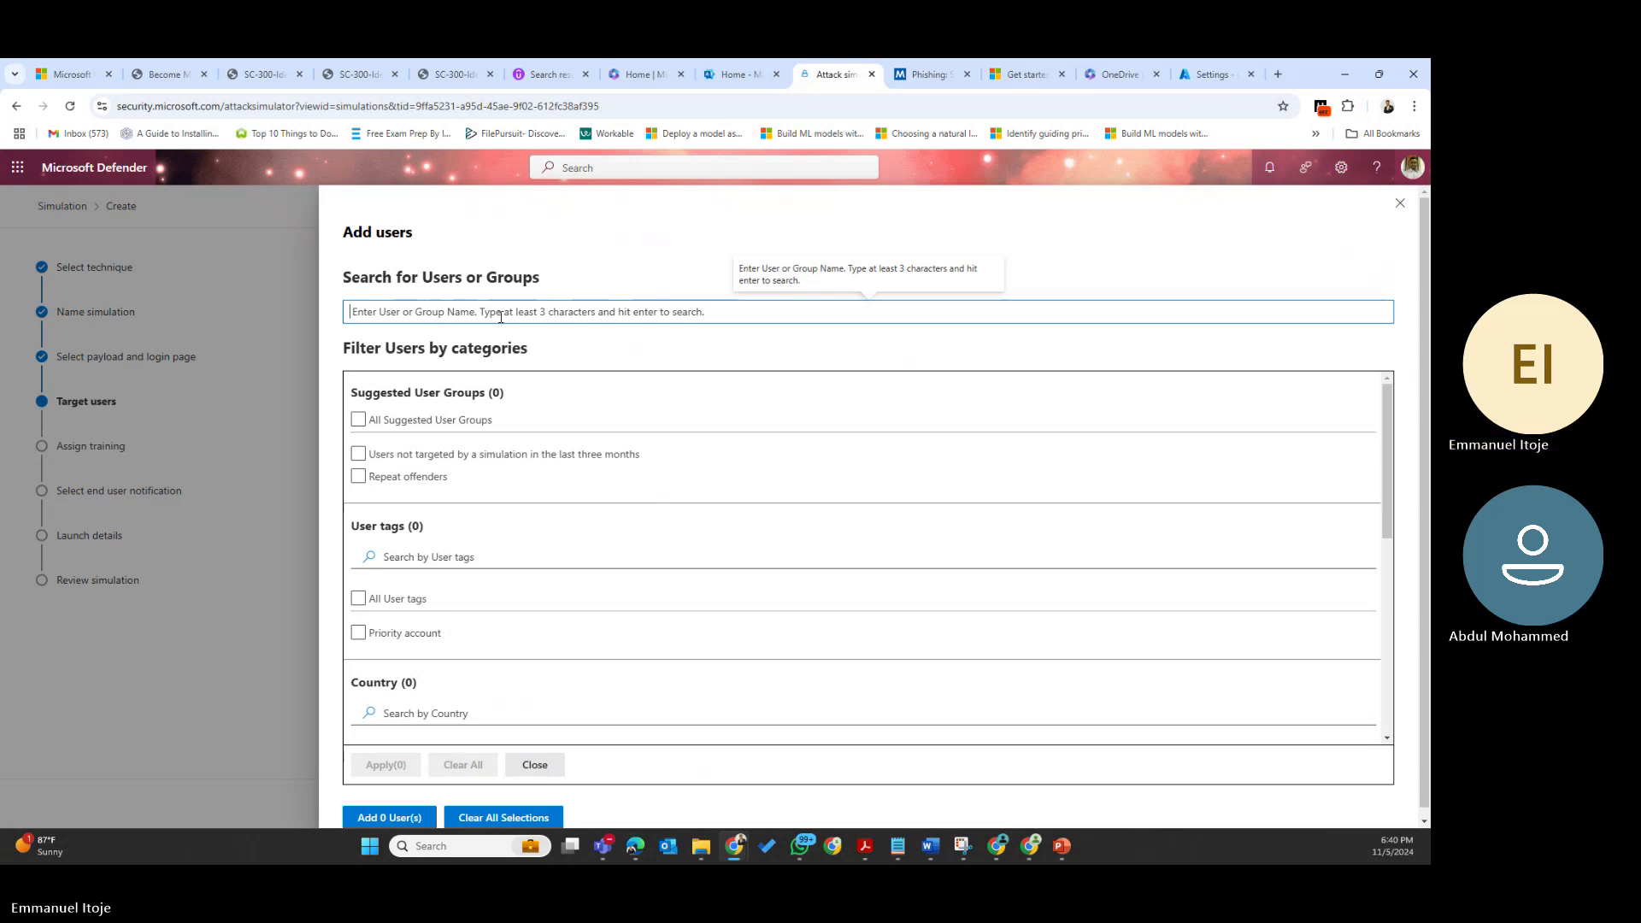
{"action": "type", "text": "hen"}
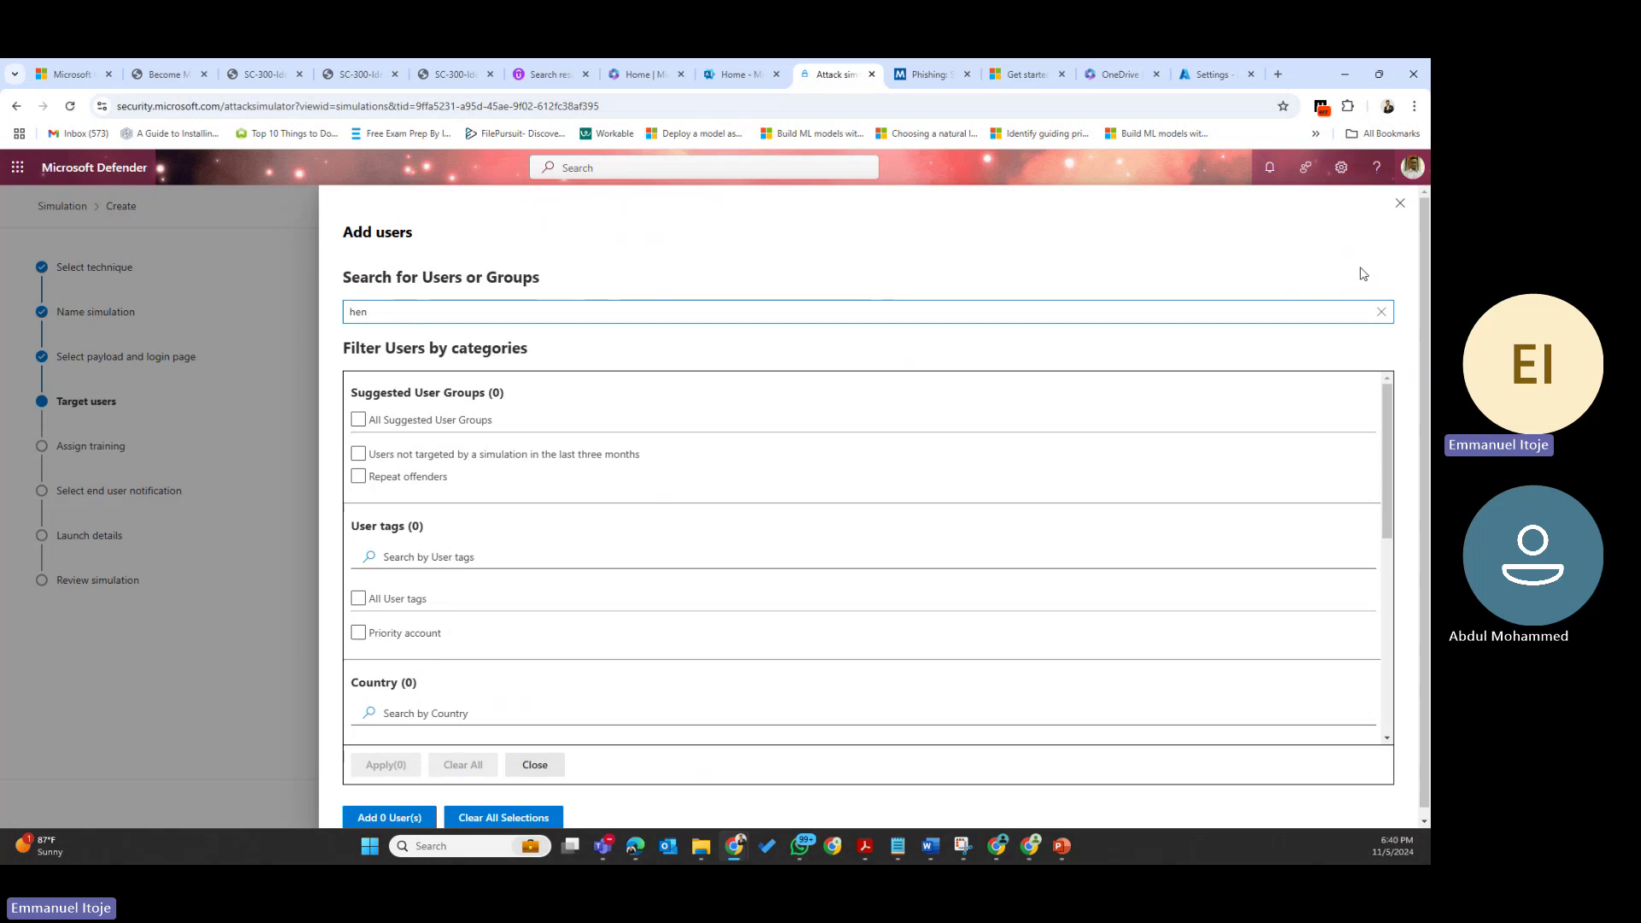
{"action": "left_click", "coordinate": [1382, 311]}
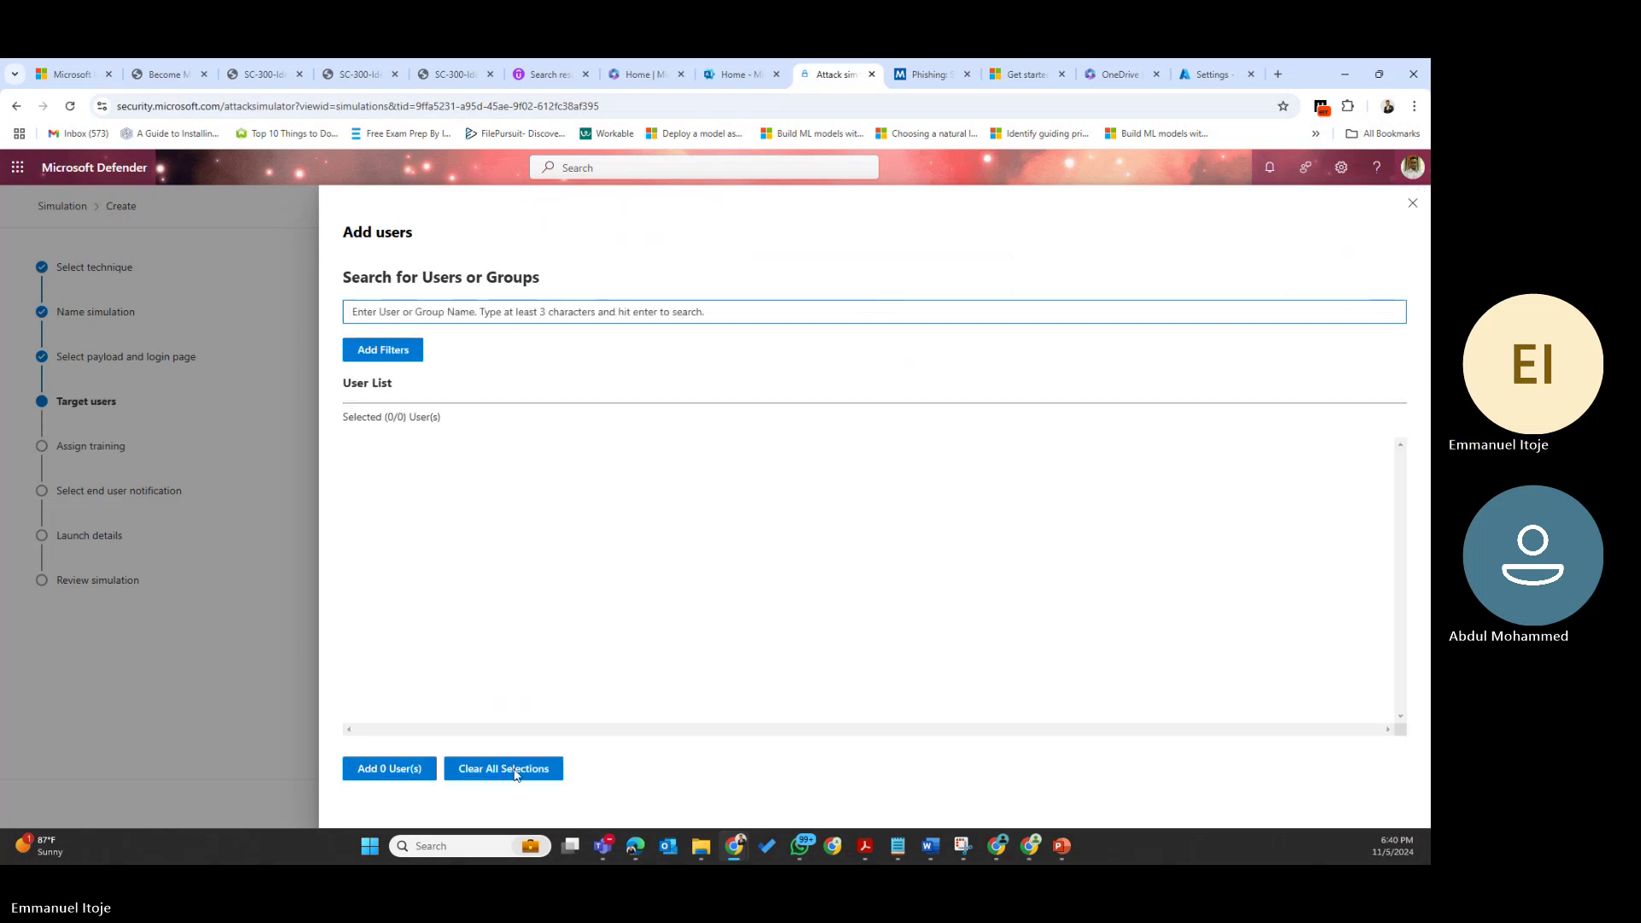
{"action": "left_click", "coordinate": [392, 357]}
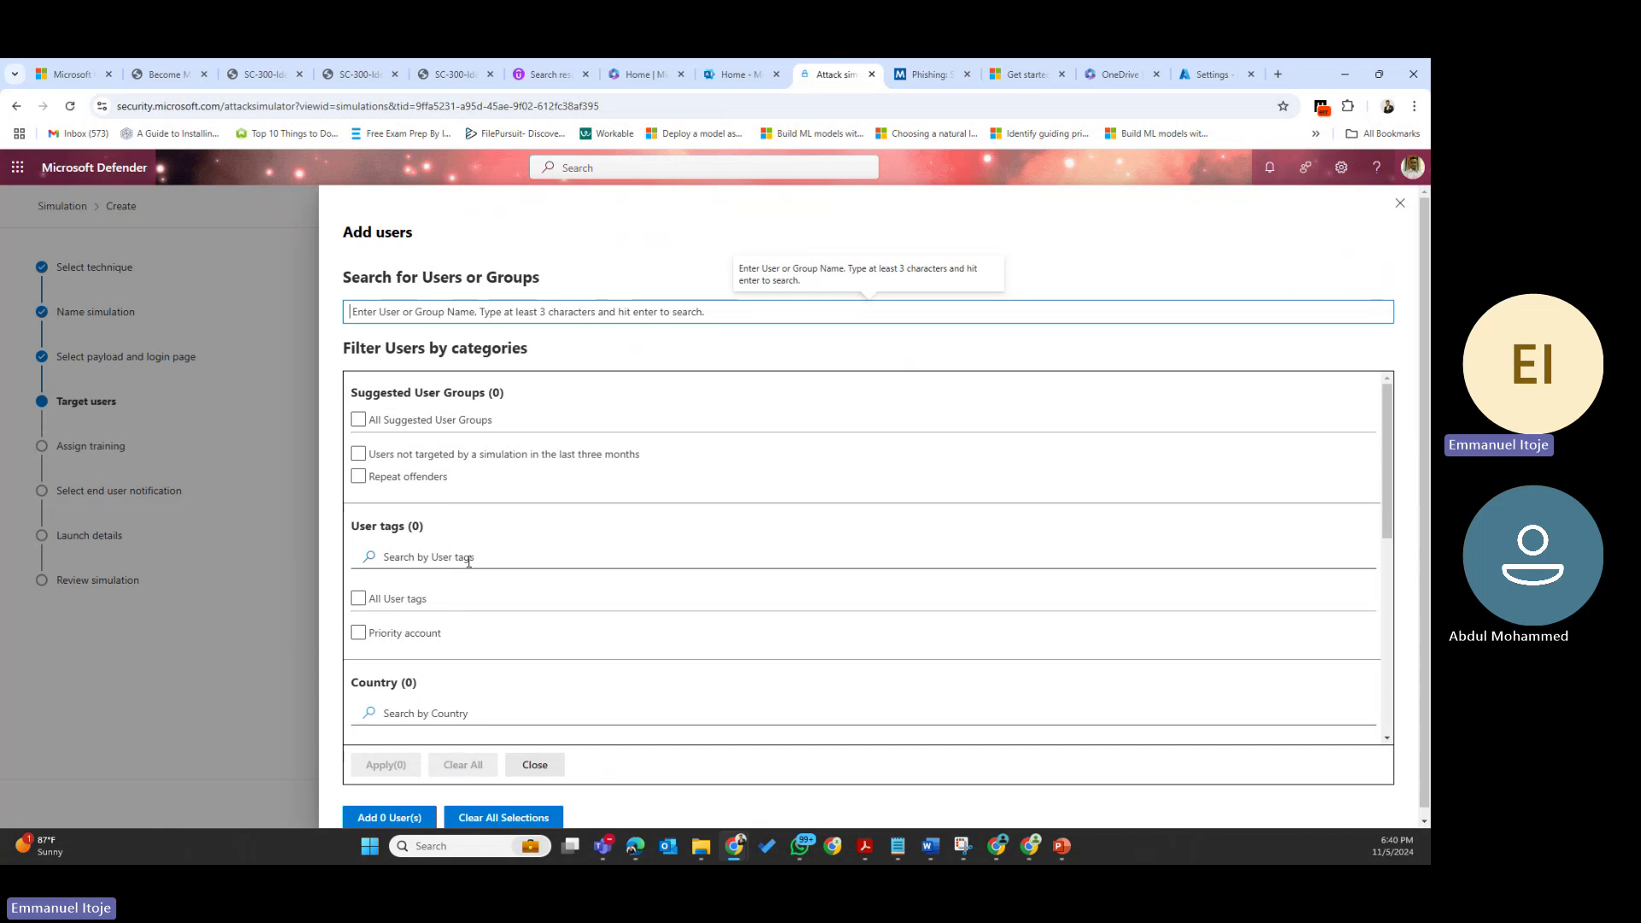
Try filtering for users not targeted by a simulation in the last three months
{"action": "left_click", "coordinate": [396, 556]}
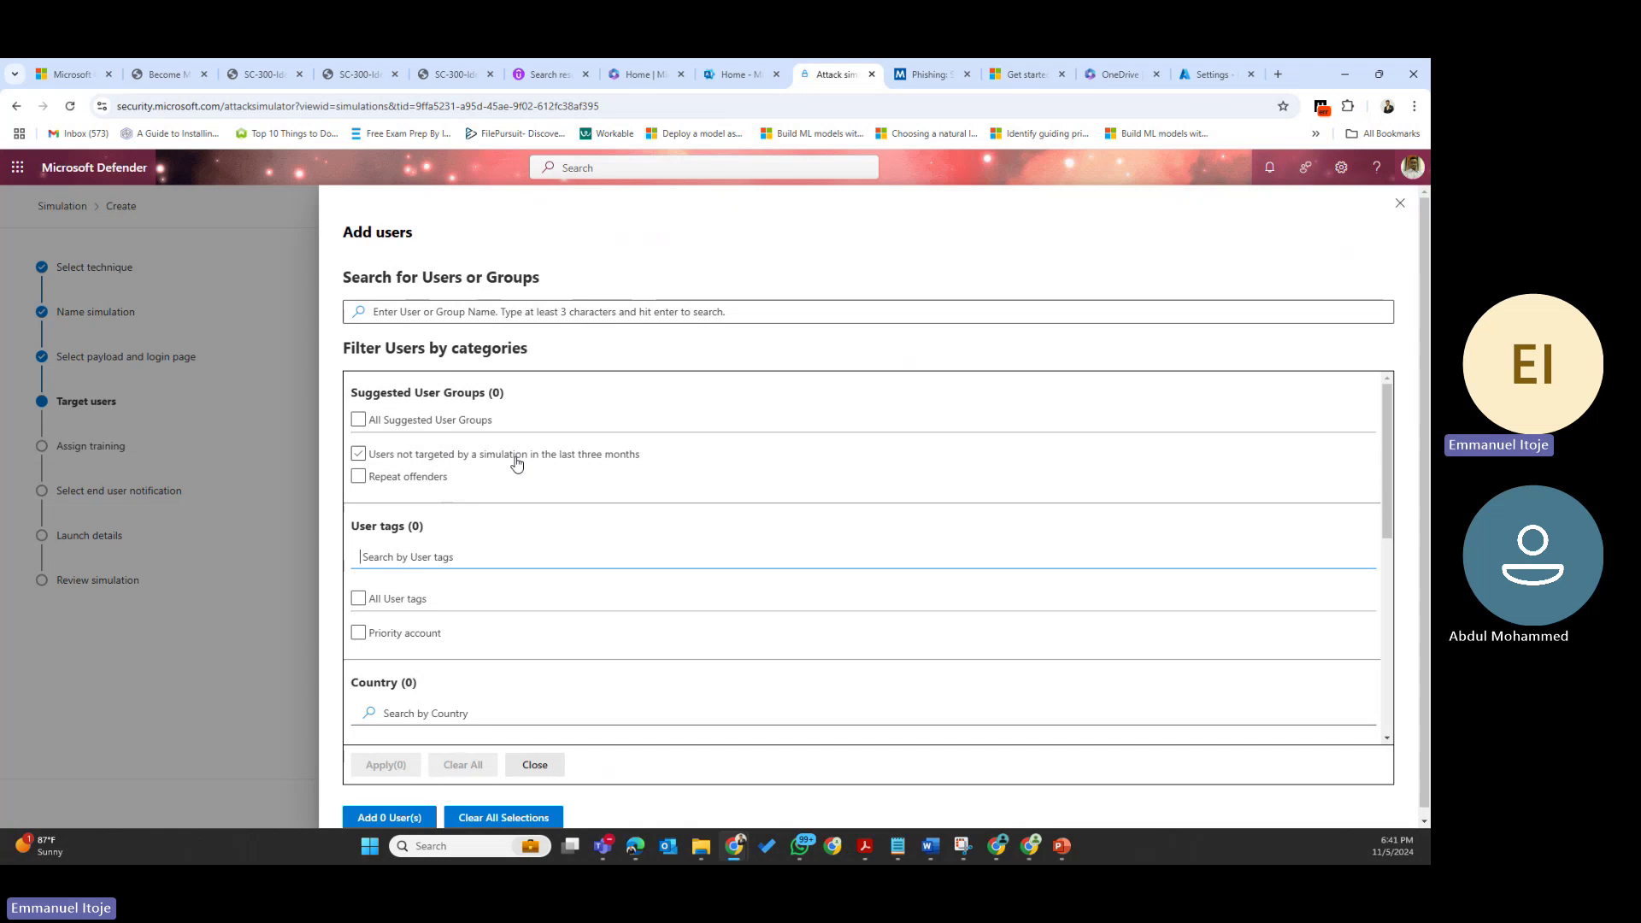
{"action": "left_click", "coordinate": [629, 459]}
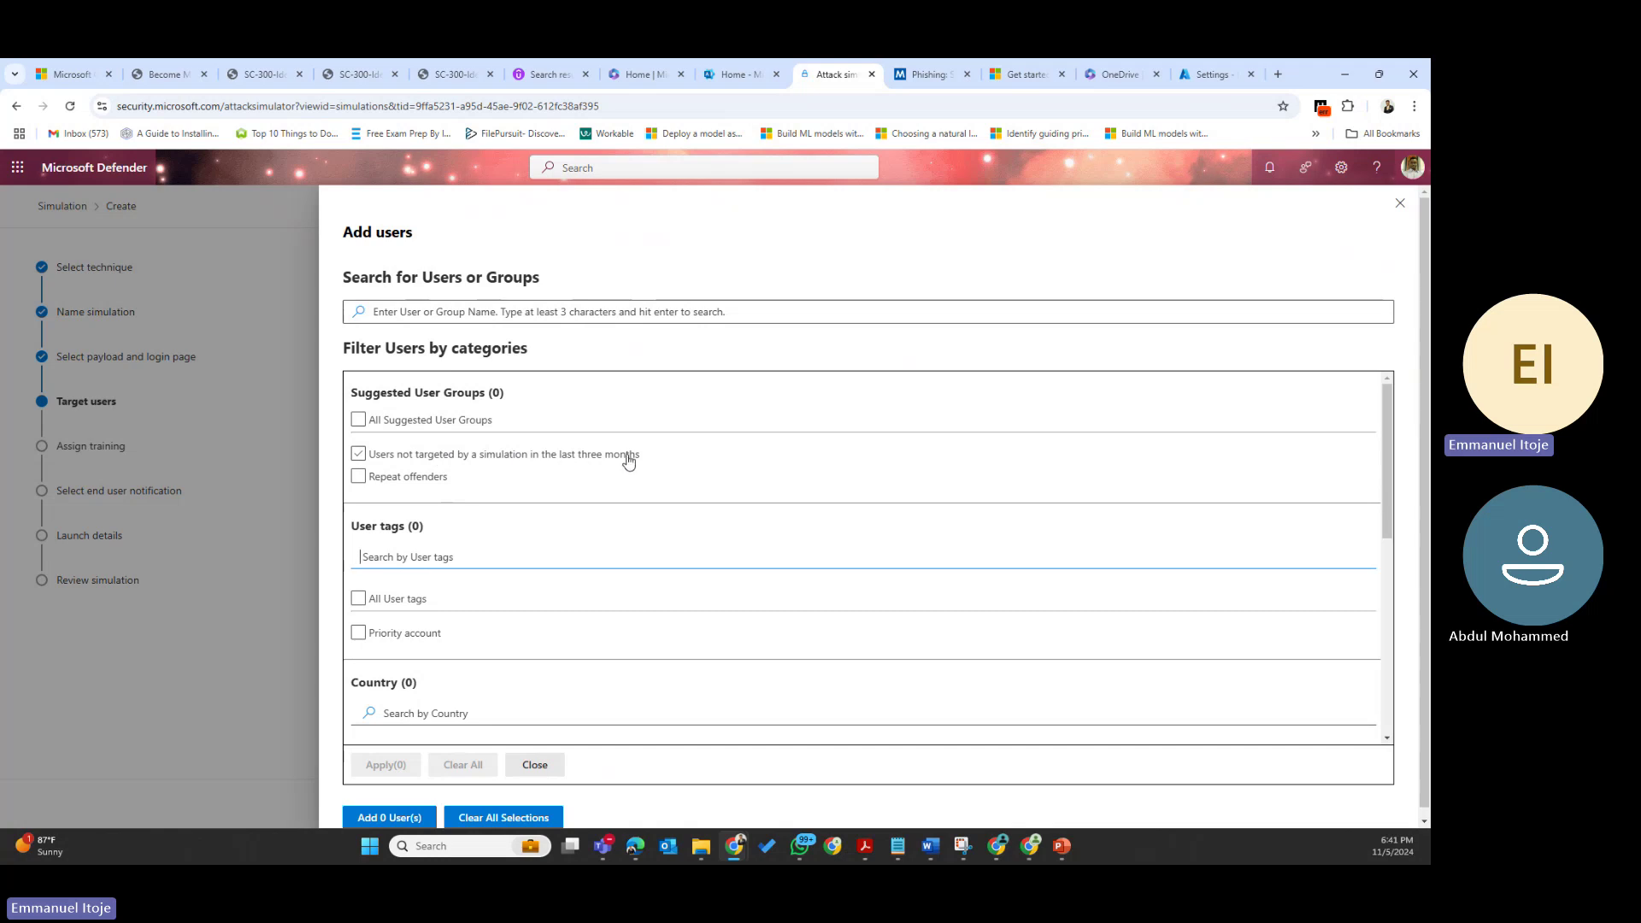
{"action": "left_click", "coordinate": [359, 455]}
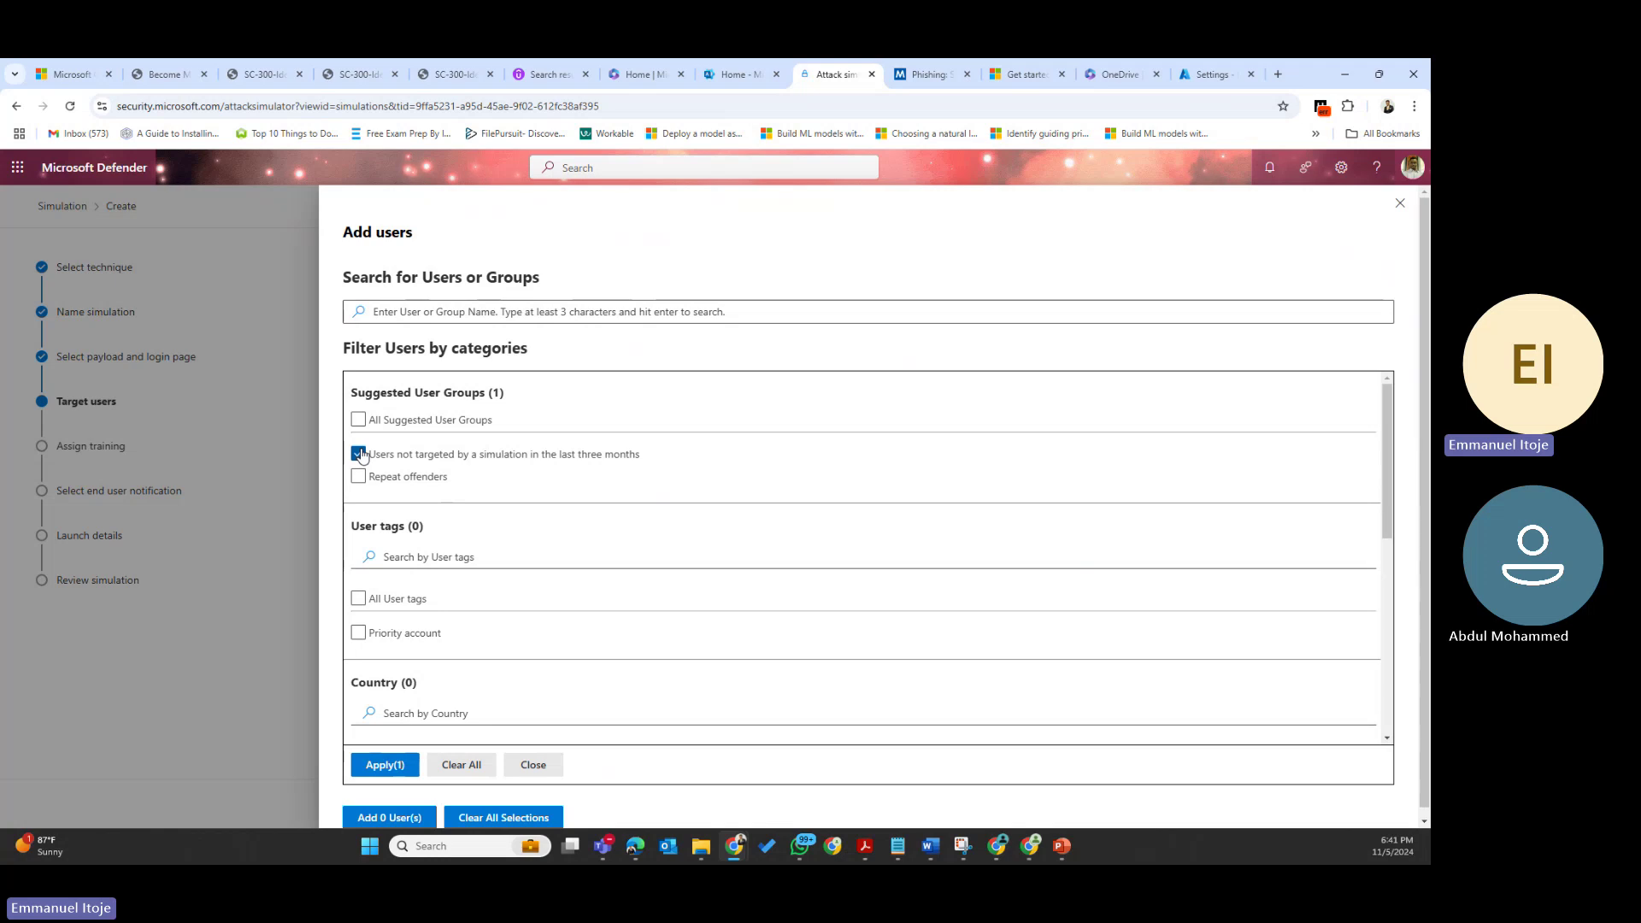
Examine the user tag, country and department filter options for choosing target users
{"action": "scroll", "coordinate": [507, 510], "scroll_direction": "down", "scroll_amount": 3}
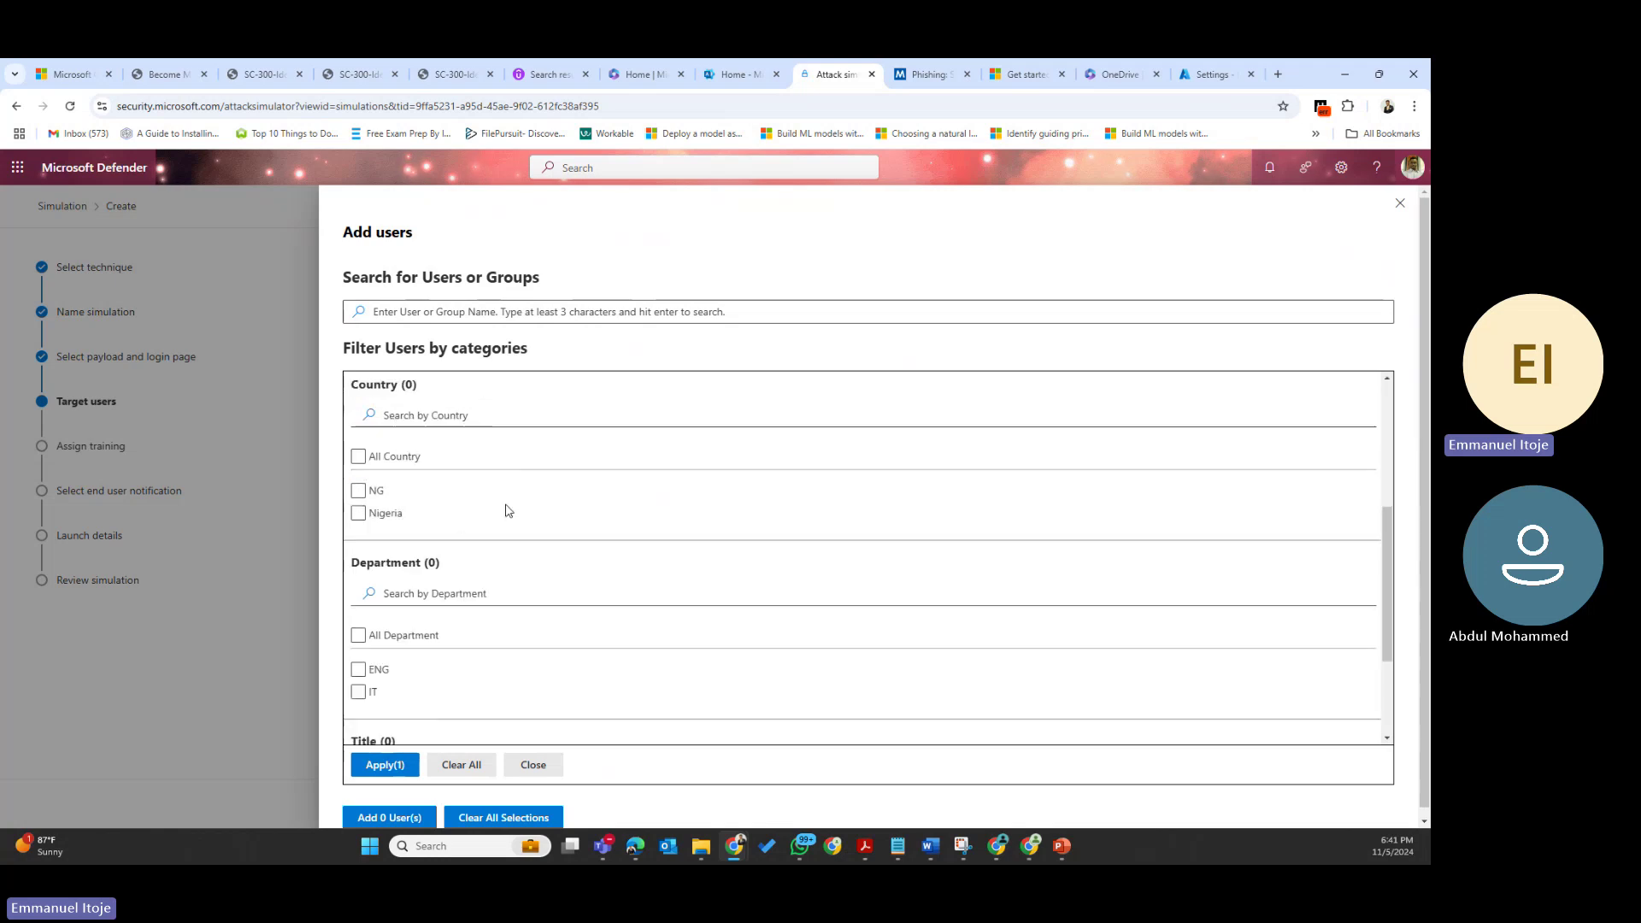
{"action": "scroll", "coordinate": [448, 485], "scroll_direction": "up", "scroll_amount": 2}
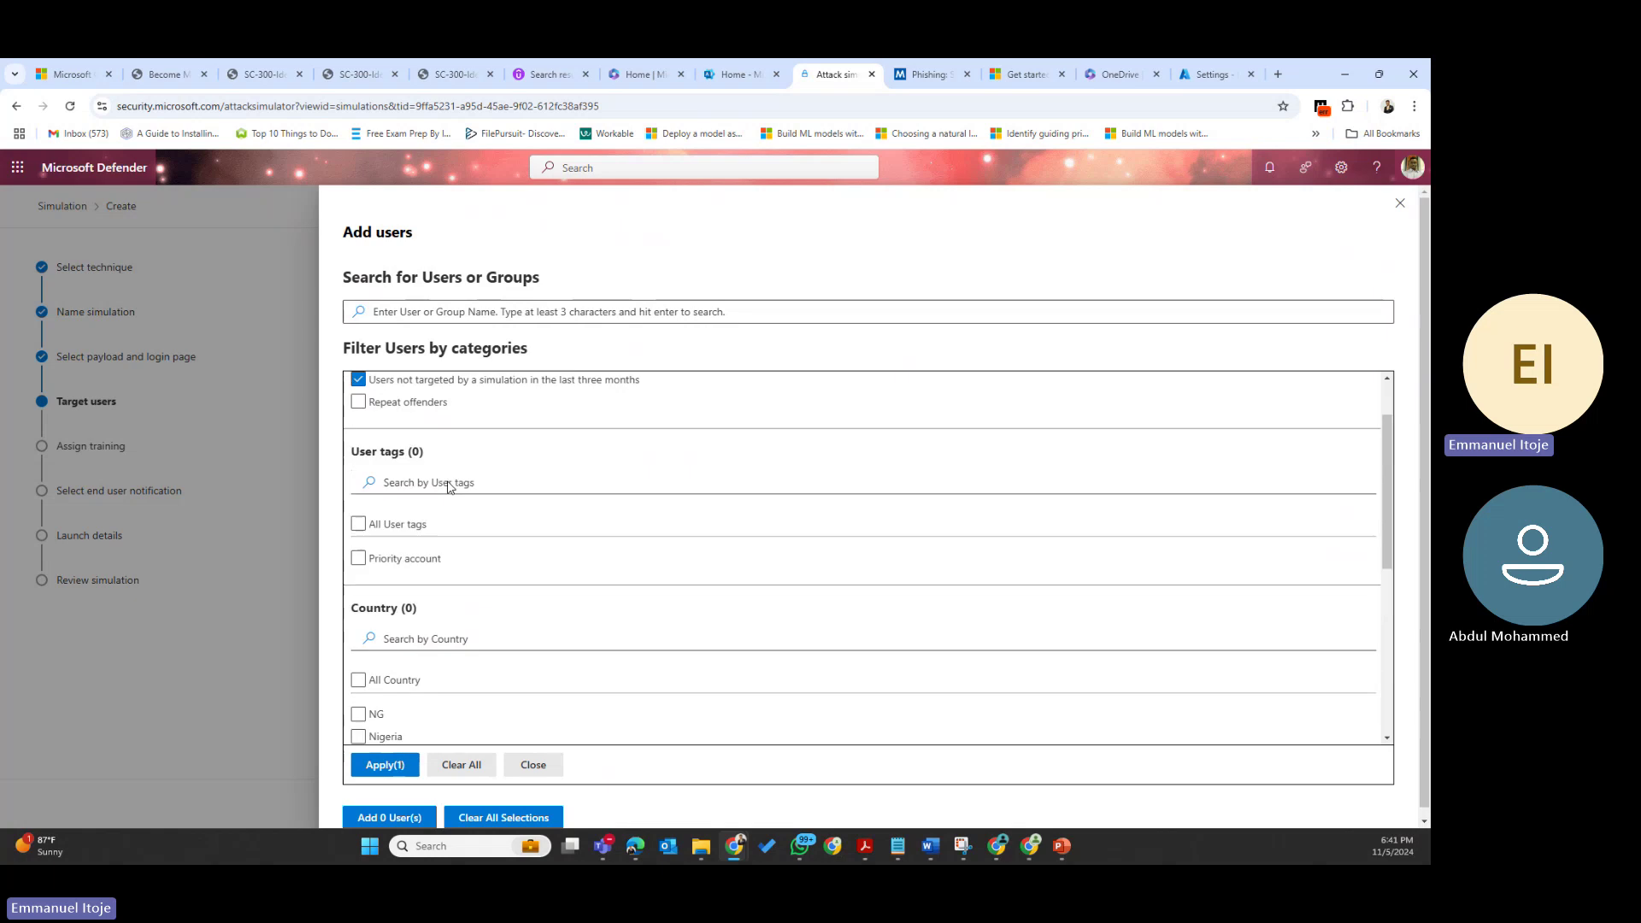
{"action": "left_click", "coordinate": [413, 640]}
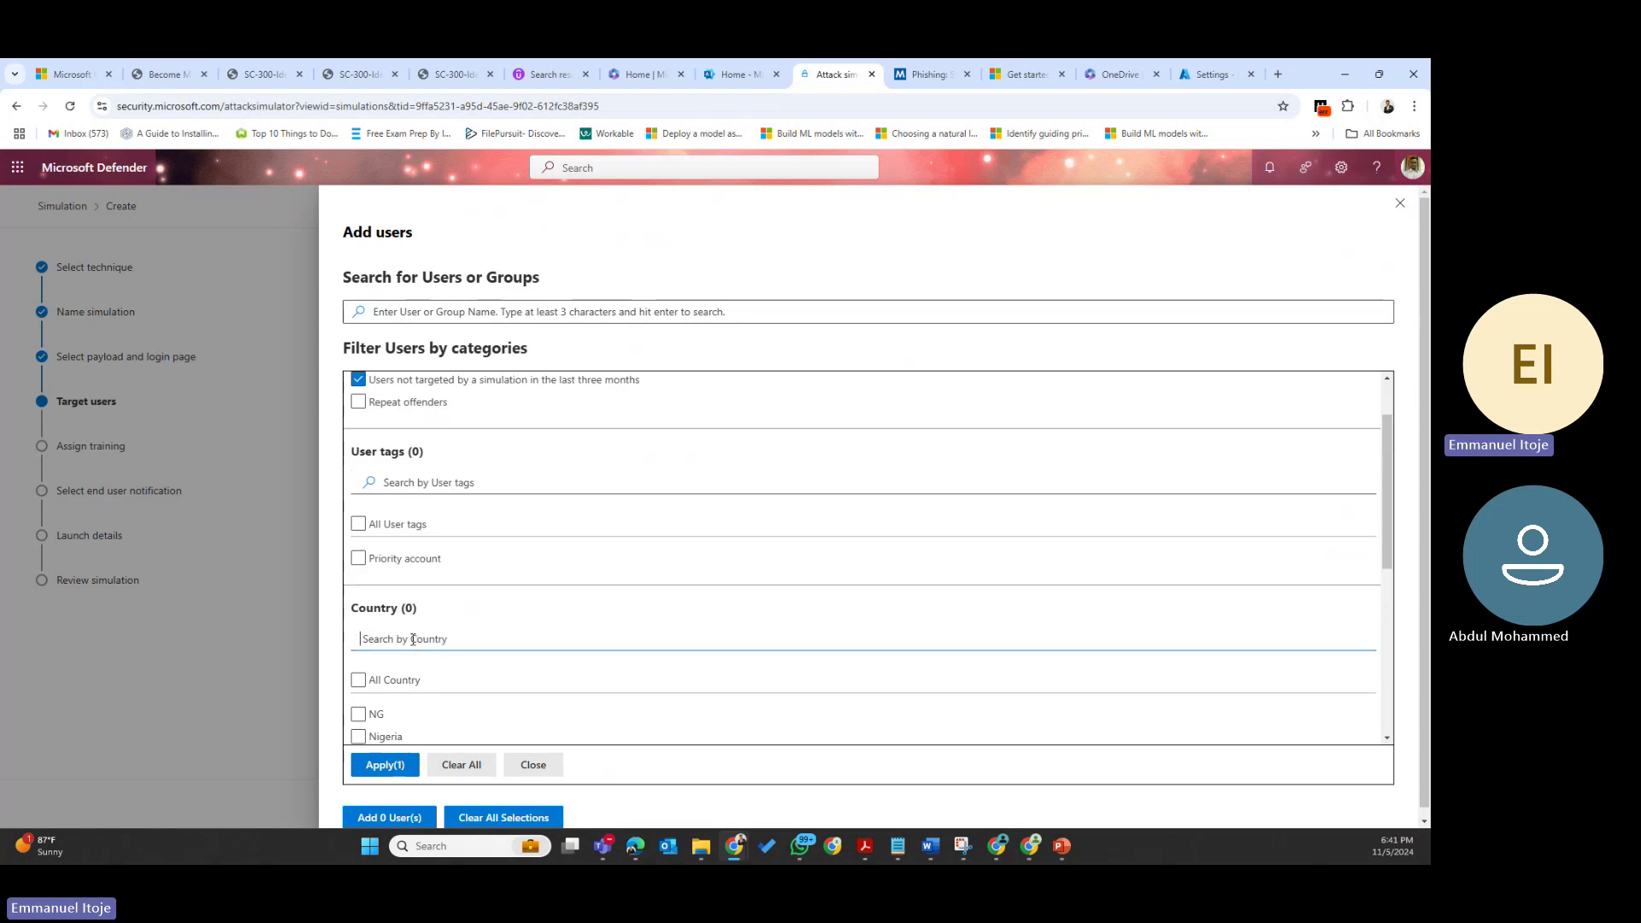
{"action": "scroll", "coordinate": [413, 639], "scroll_direction": "down", "scroll_amount": 2}
{"action": "left_click", "coordinate": [358, 492]}
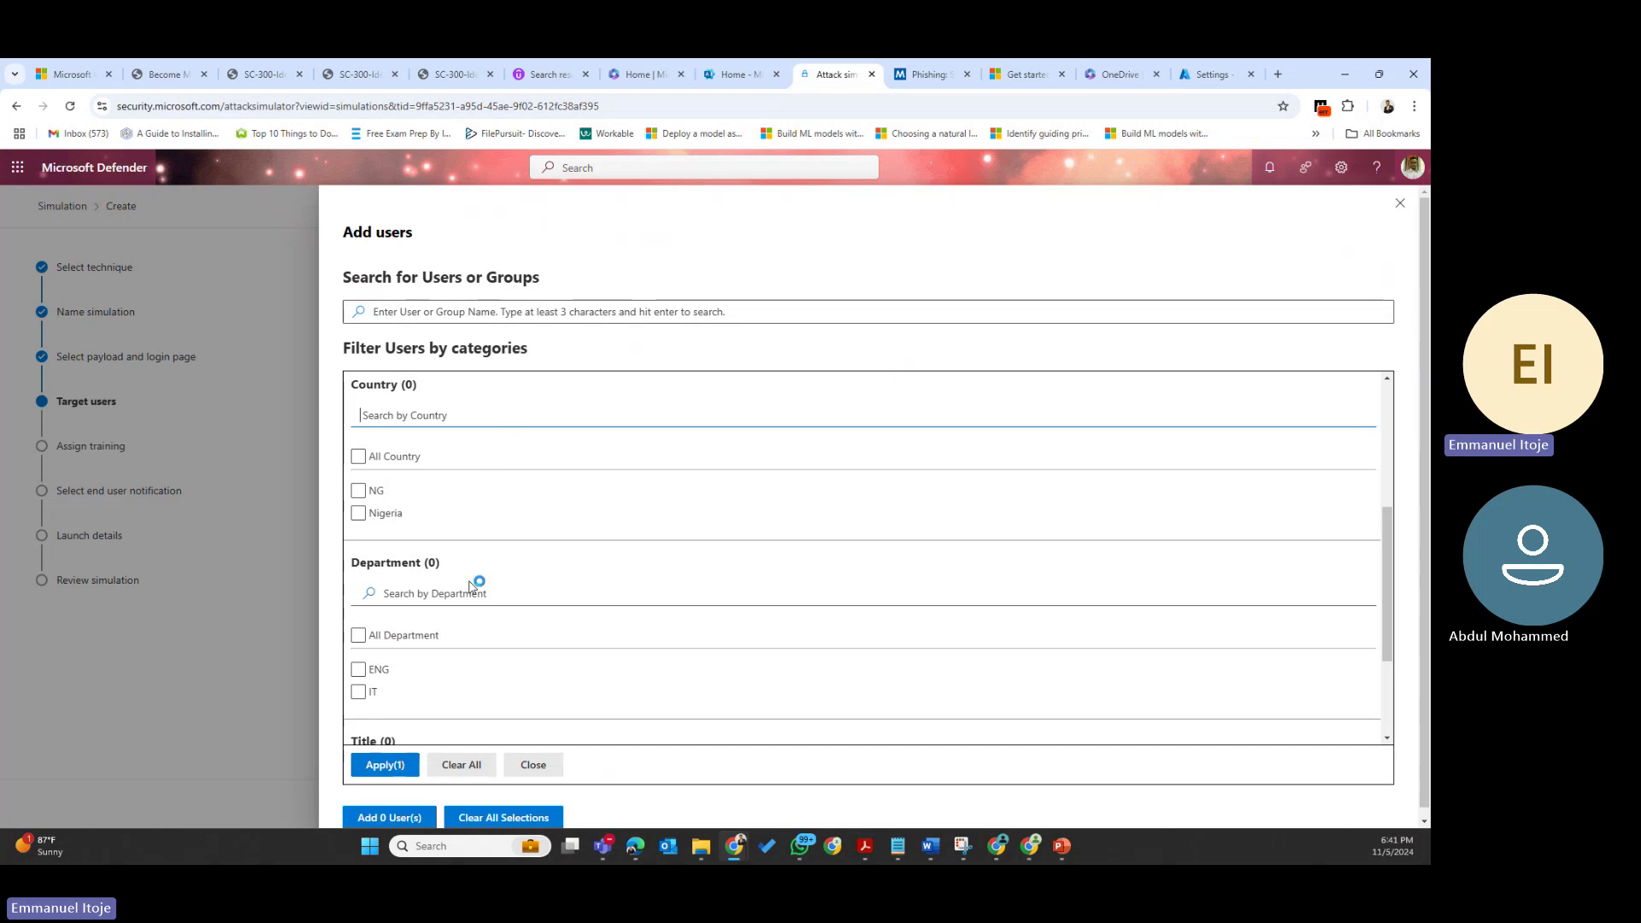
{"action": "scroll", "coordinate": [461, 641], "scroll_direction": "down", "scroll_amount": 1}
{"action": "left_click", "coordinate": [363, 621]}
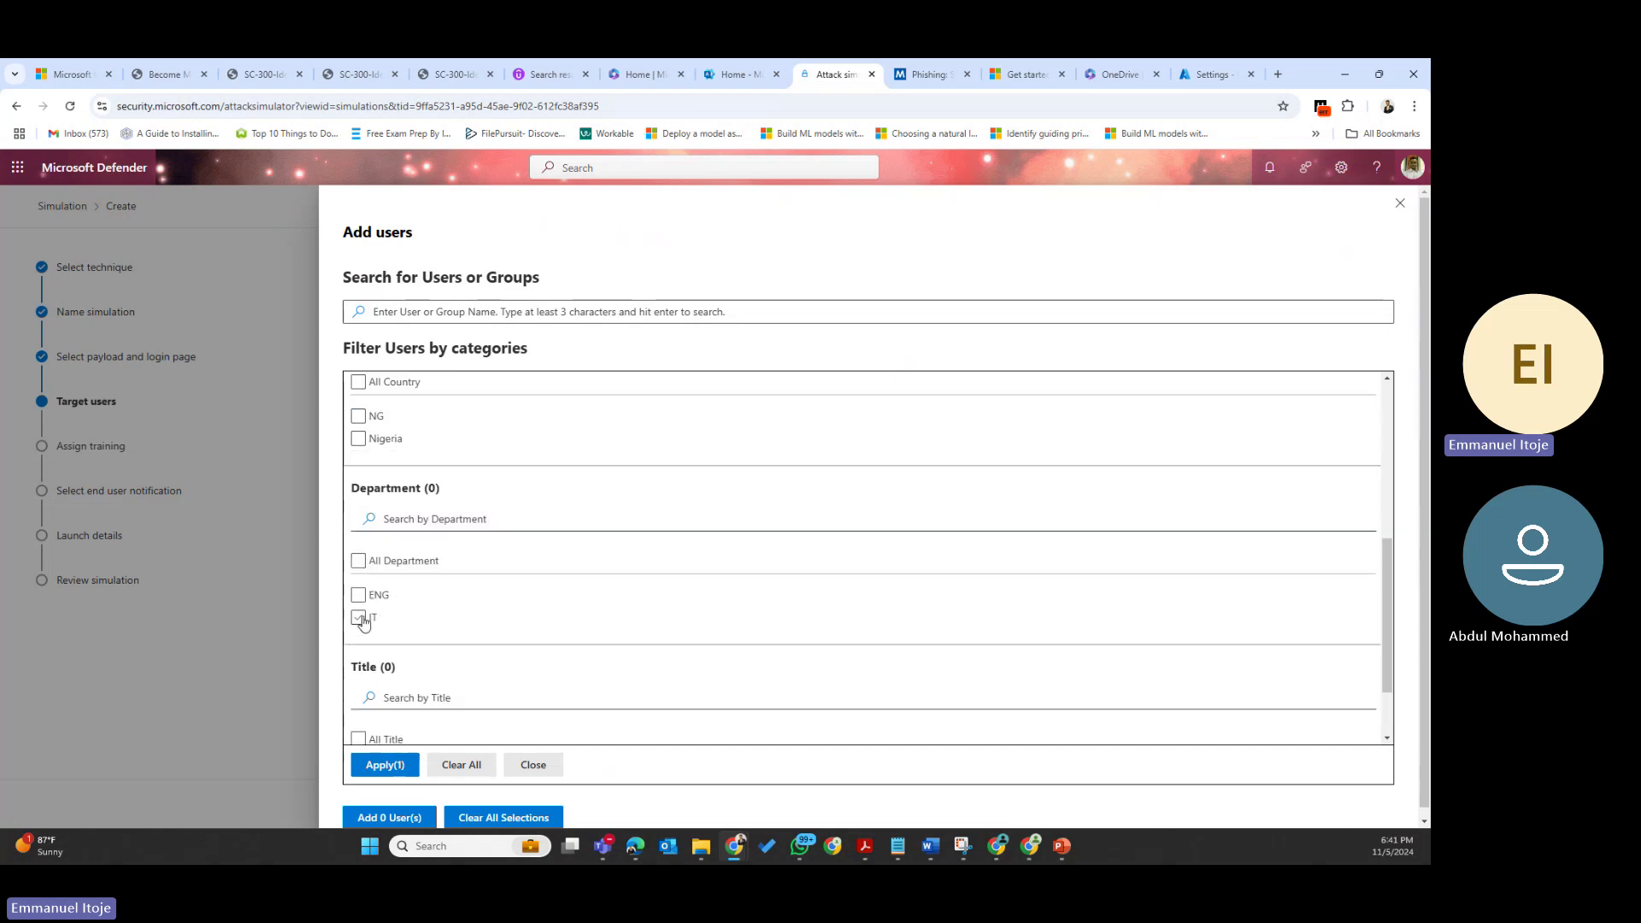
{"action": "left_click", "coordinate": [363, 621]}
{"action": "scroll", "coordinate": [402, 591], "scroll_direction": "down", "scroll_amount": 1}
{"action": "scroll", "coordinate": [402, 591], "scroll_direction": "down", "scroll_amount": 1}
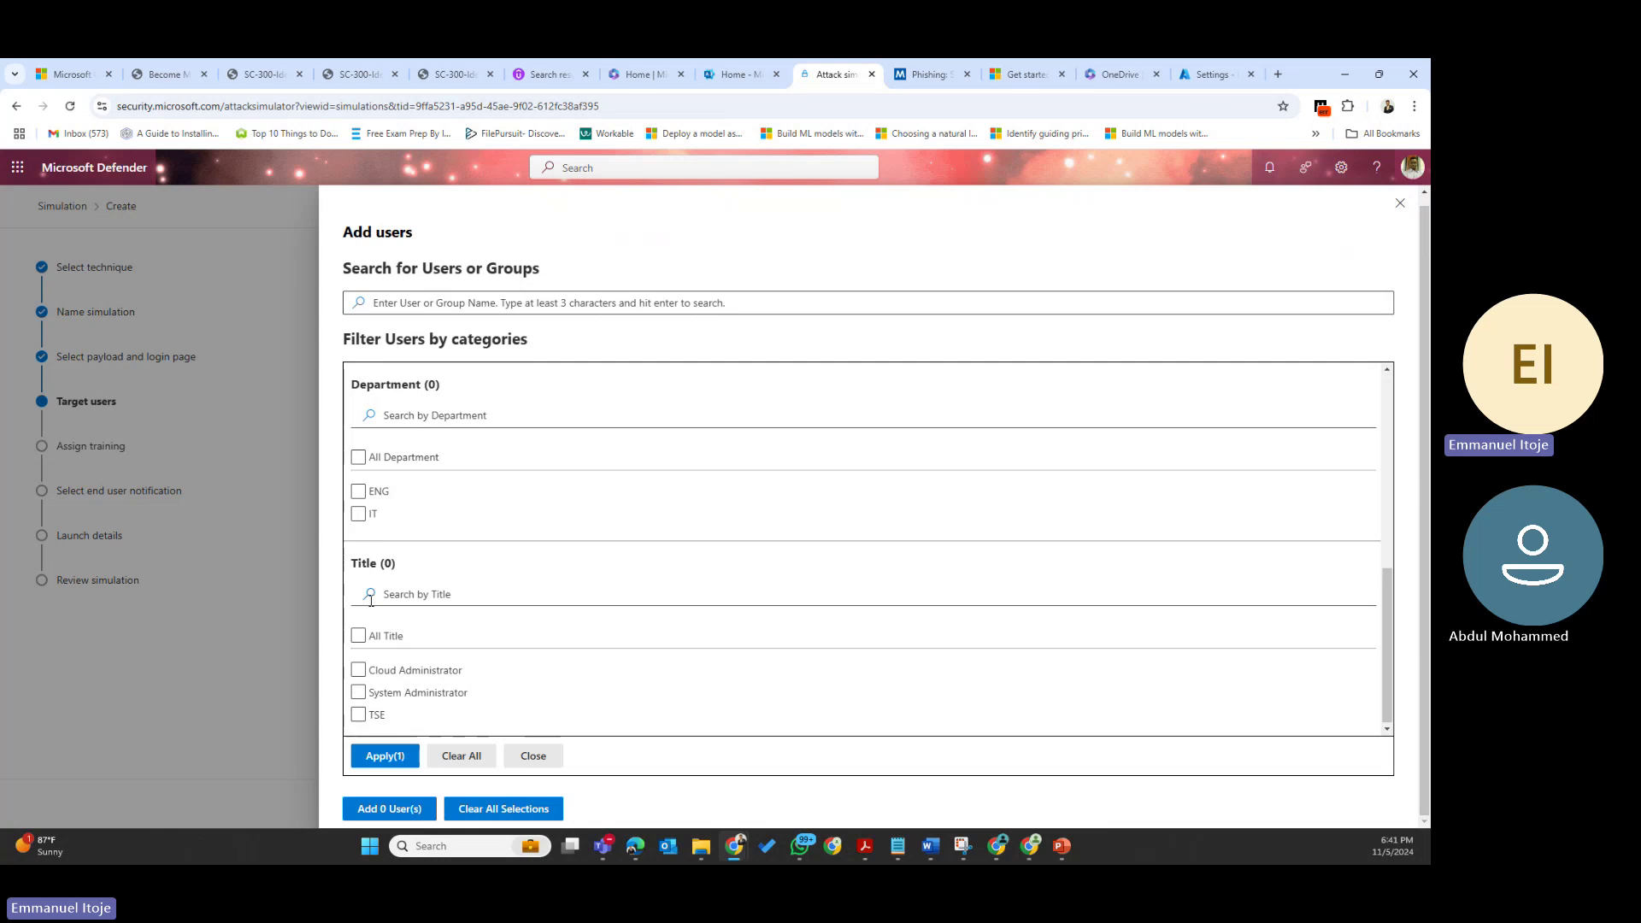
Look over the job title filter options and clear all filter selections
{"action": "left_click", "coordinate": [358, 669]}
{"action": "left_click", "coordinate": [358, 715]}
{"action": "scroll", "coordinate": [461, 602], "scroll_direction": "up", "scroll_amount": 5}
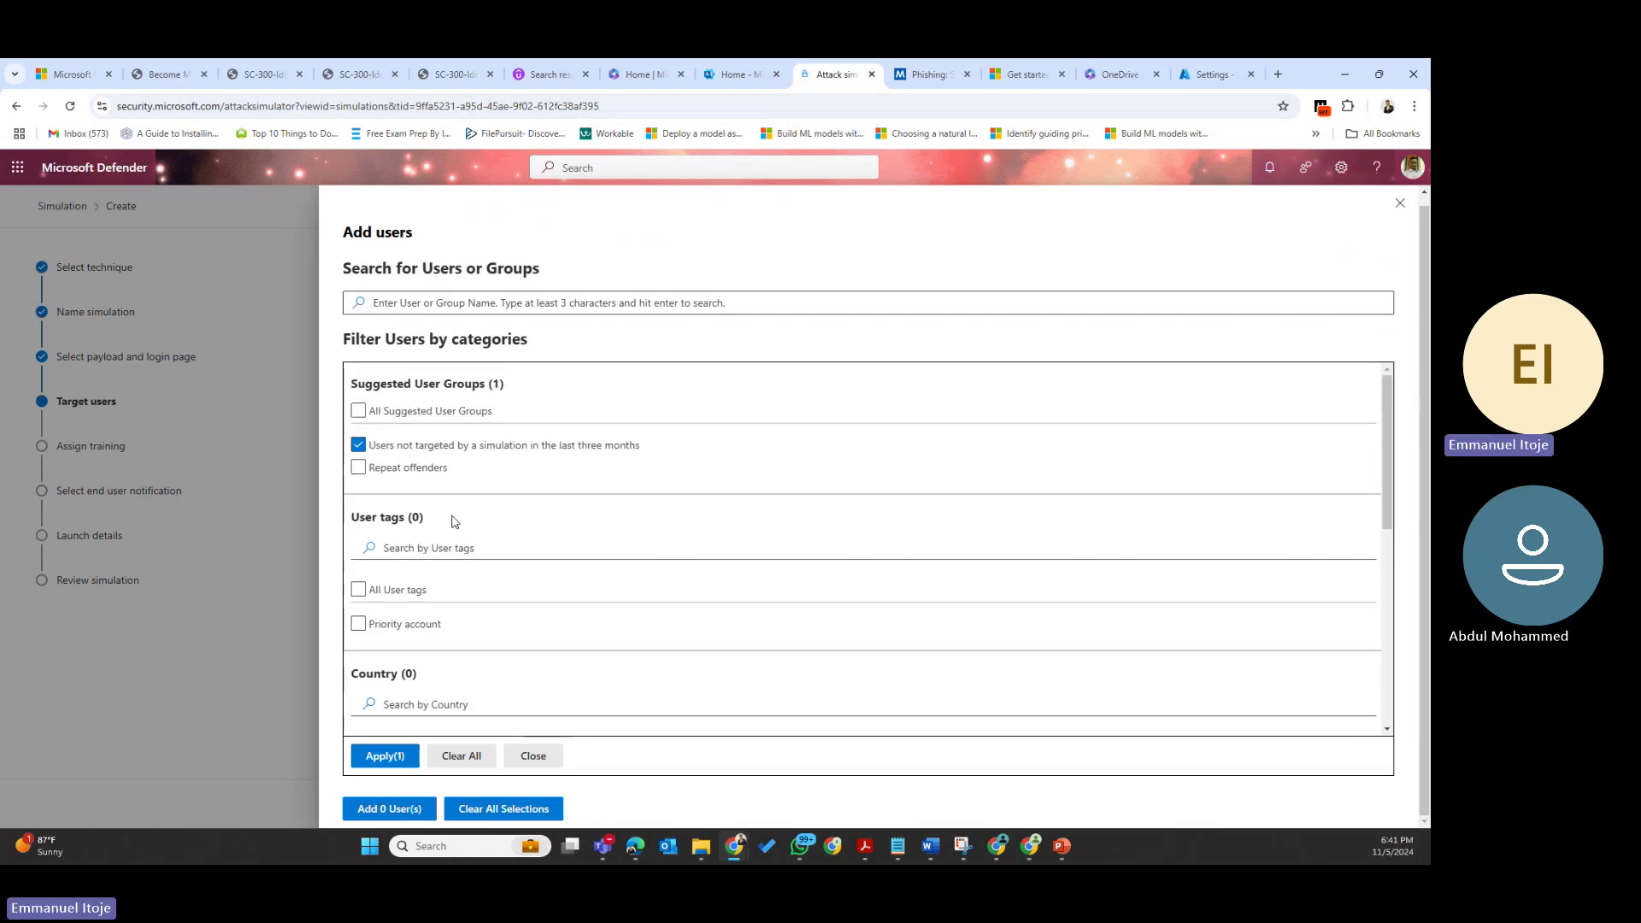
{"action": "left_click", "coordinate": [470, 758]}
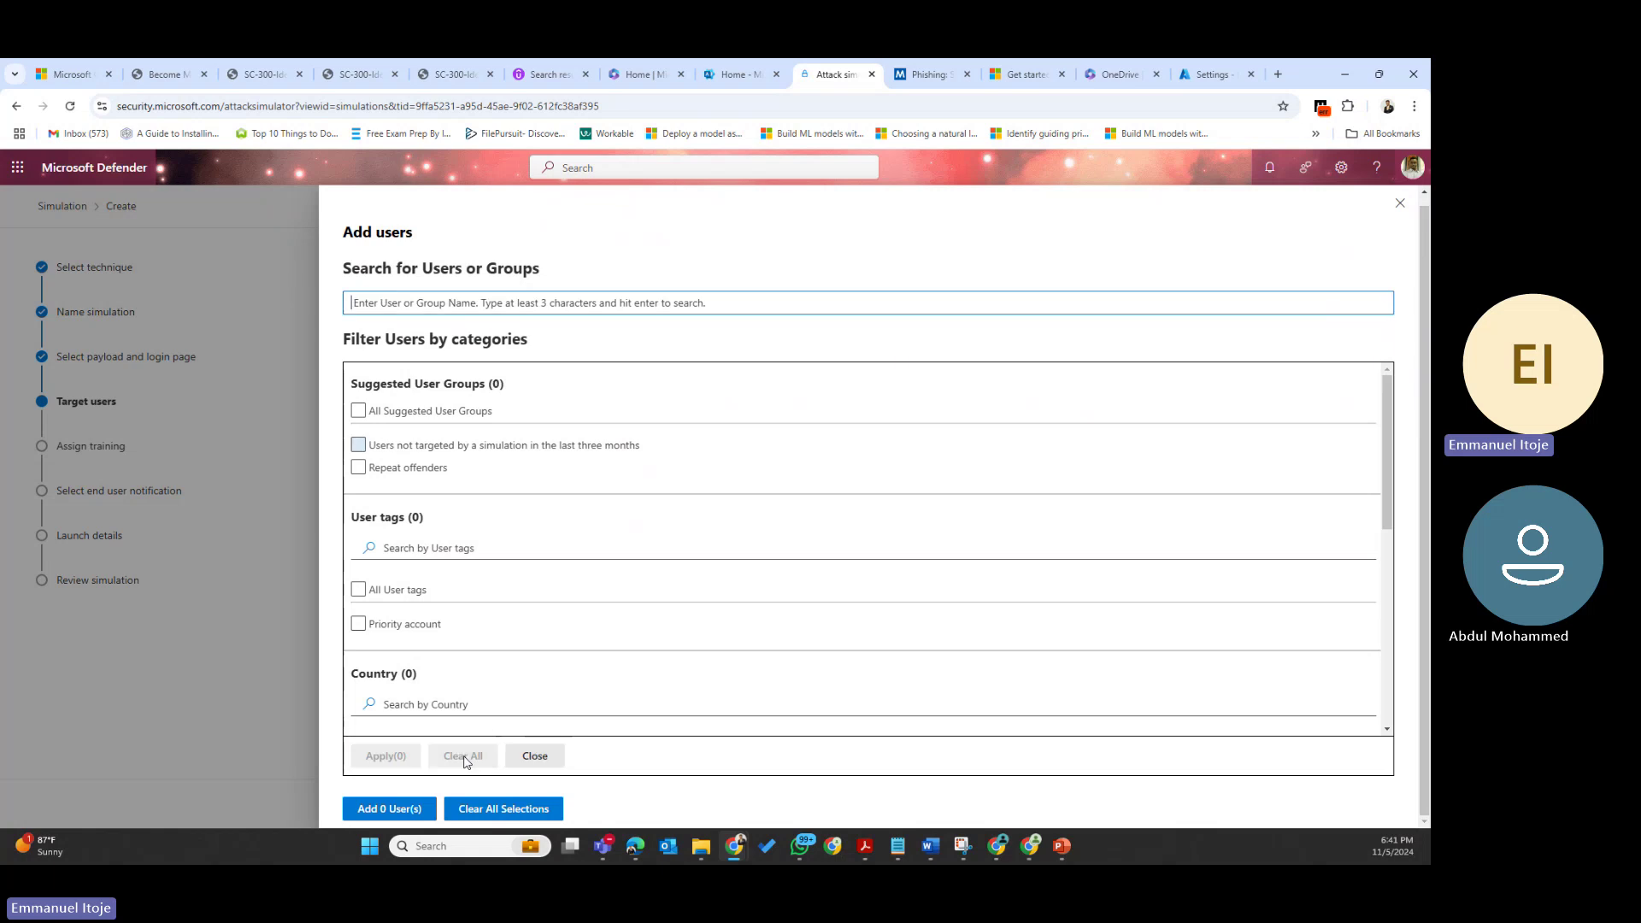
{"action": "left_click", "coordinate": [492, 303]}
{"action": "type", "text": "emanue"}
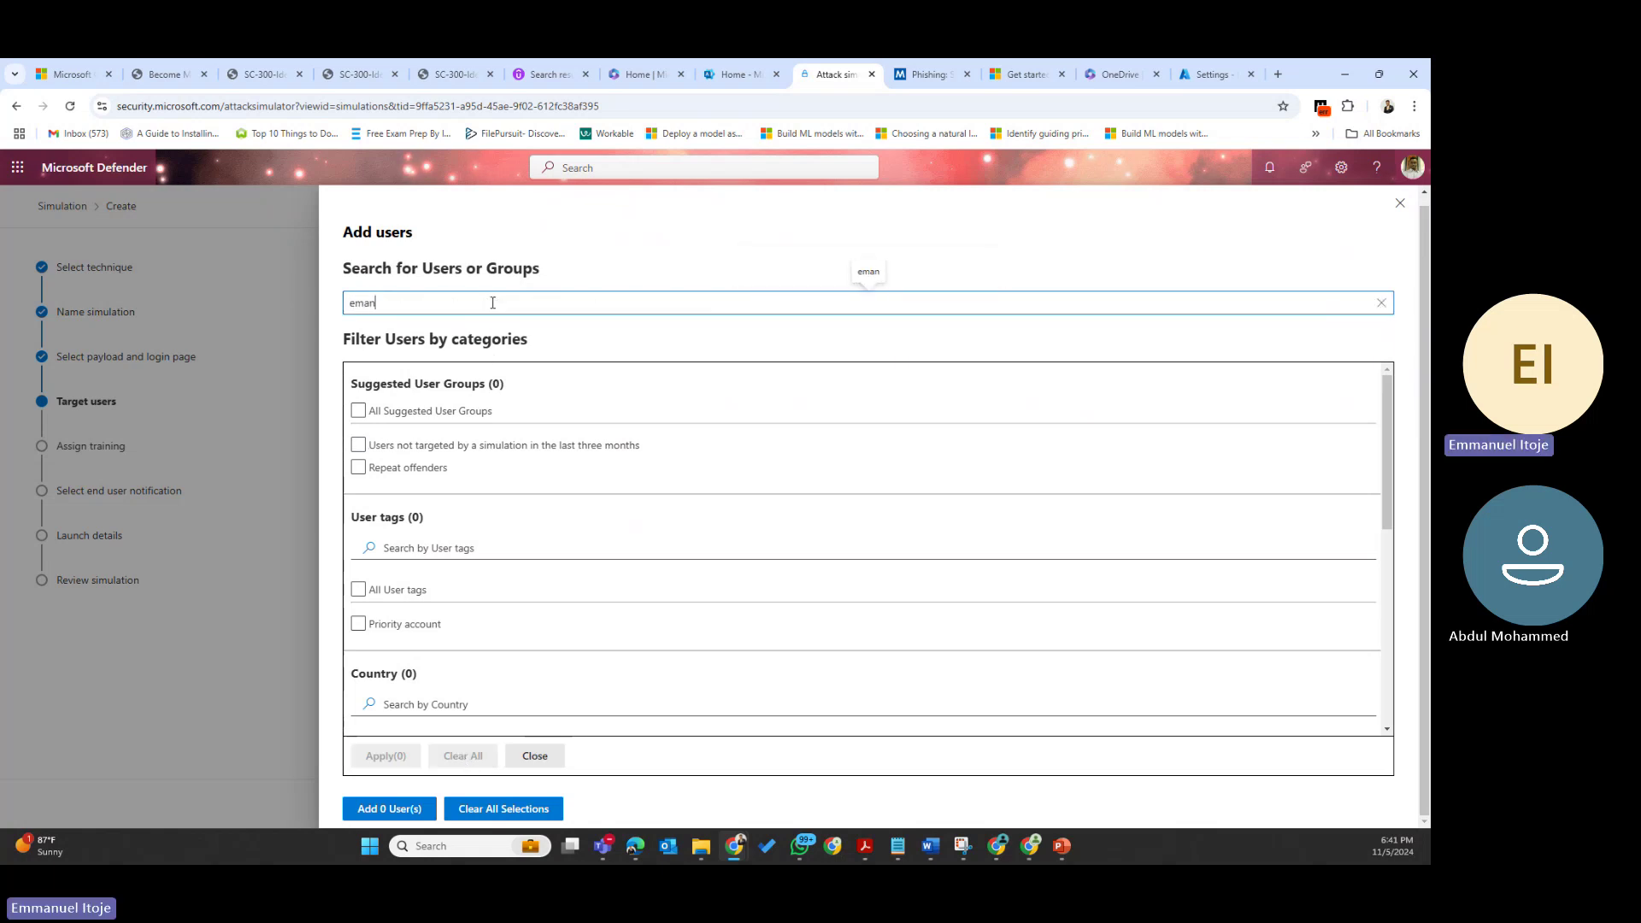
{"action": "key", "text": "BackSpace"}
{"action": "key", "text": "BackSpace"}
{"action": "key", "text": "BackSpace"}
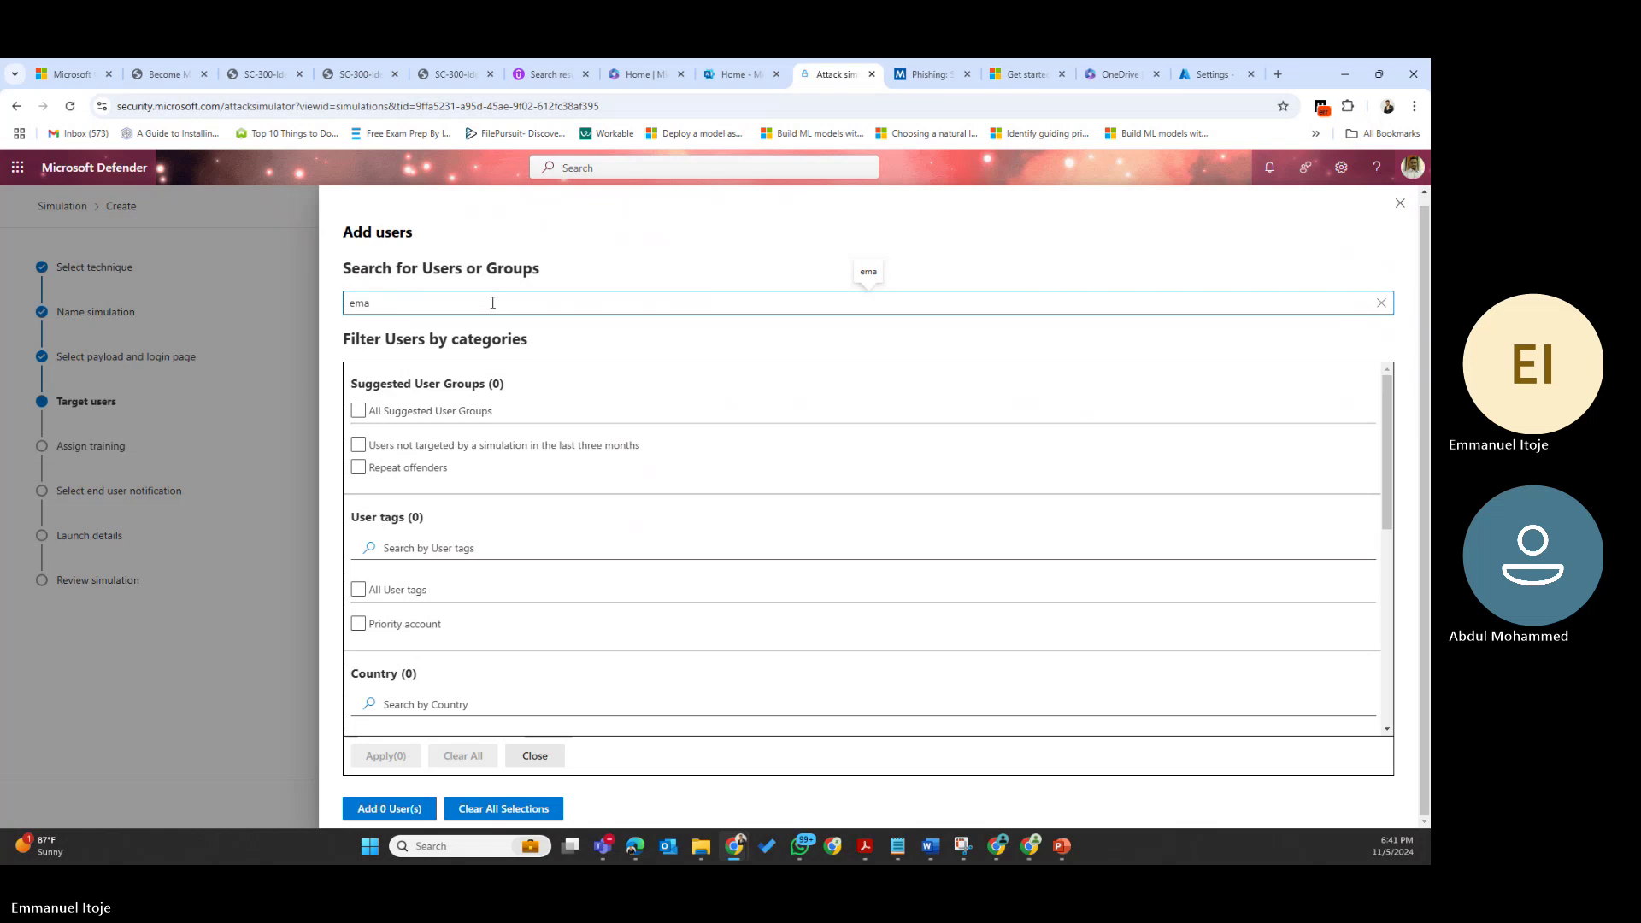
{"action": "key", "text": "BackSpace"}
{"action": "key", "text": "BackSpace"}
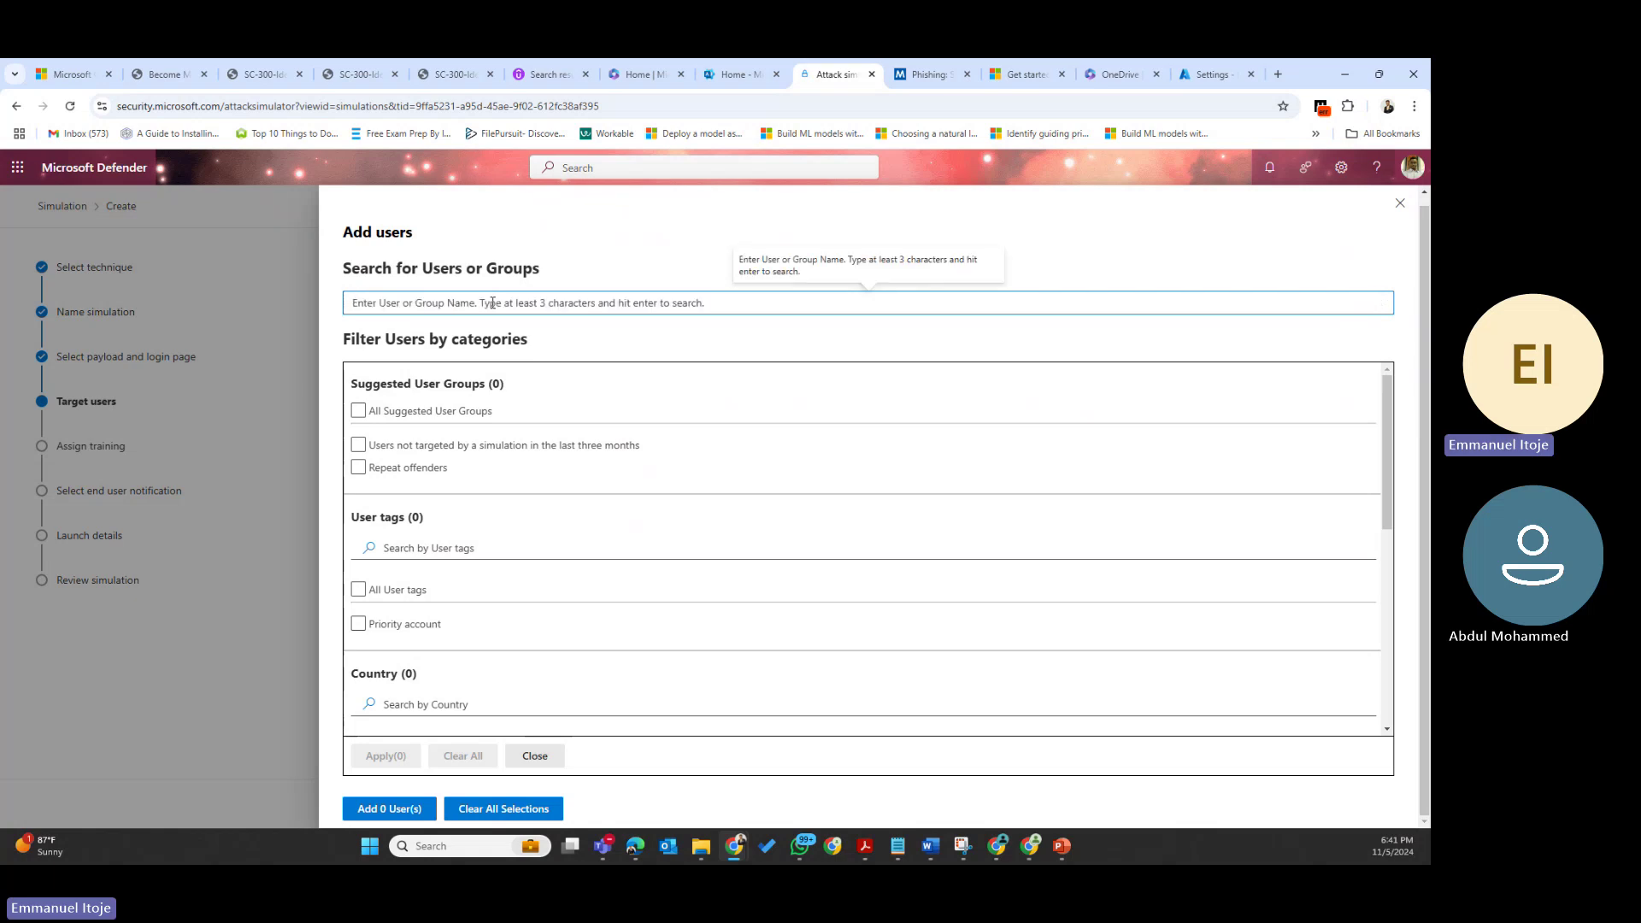
Search for a target user by first name and select the matching account
{"action": "type", "text": "samson"}
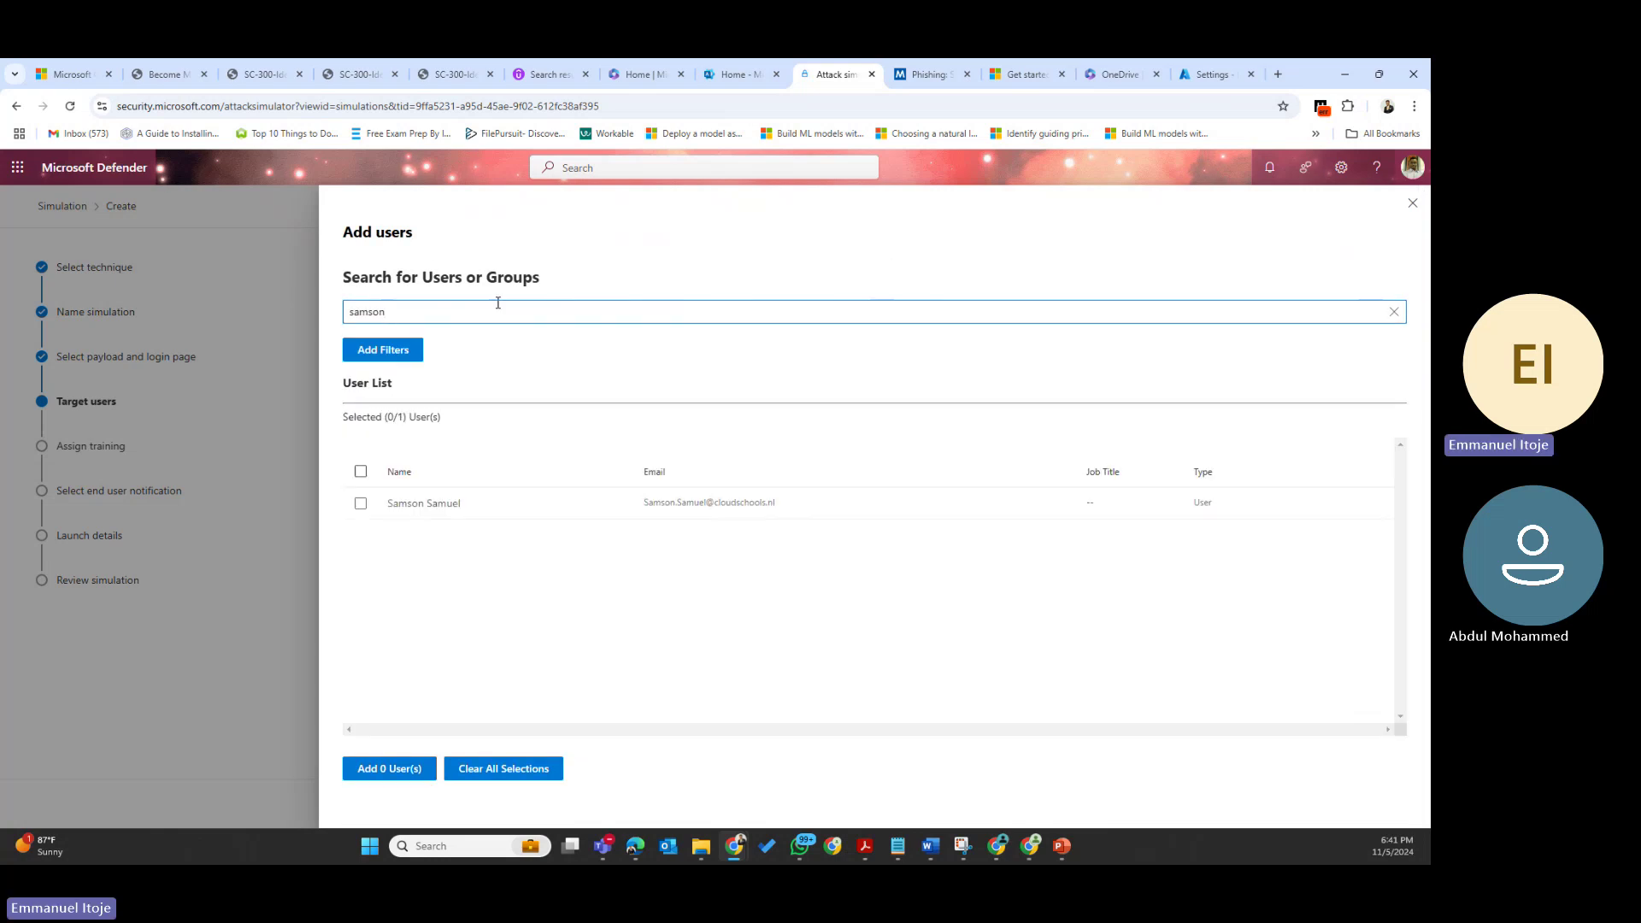
{"action": "left_click", "coordinate": [360, 505]}
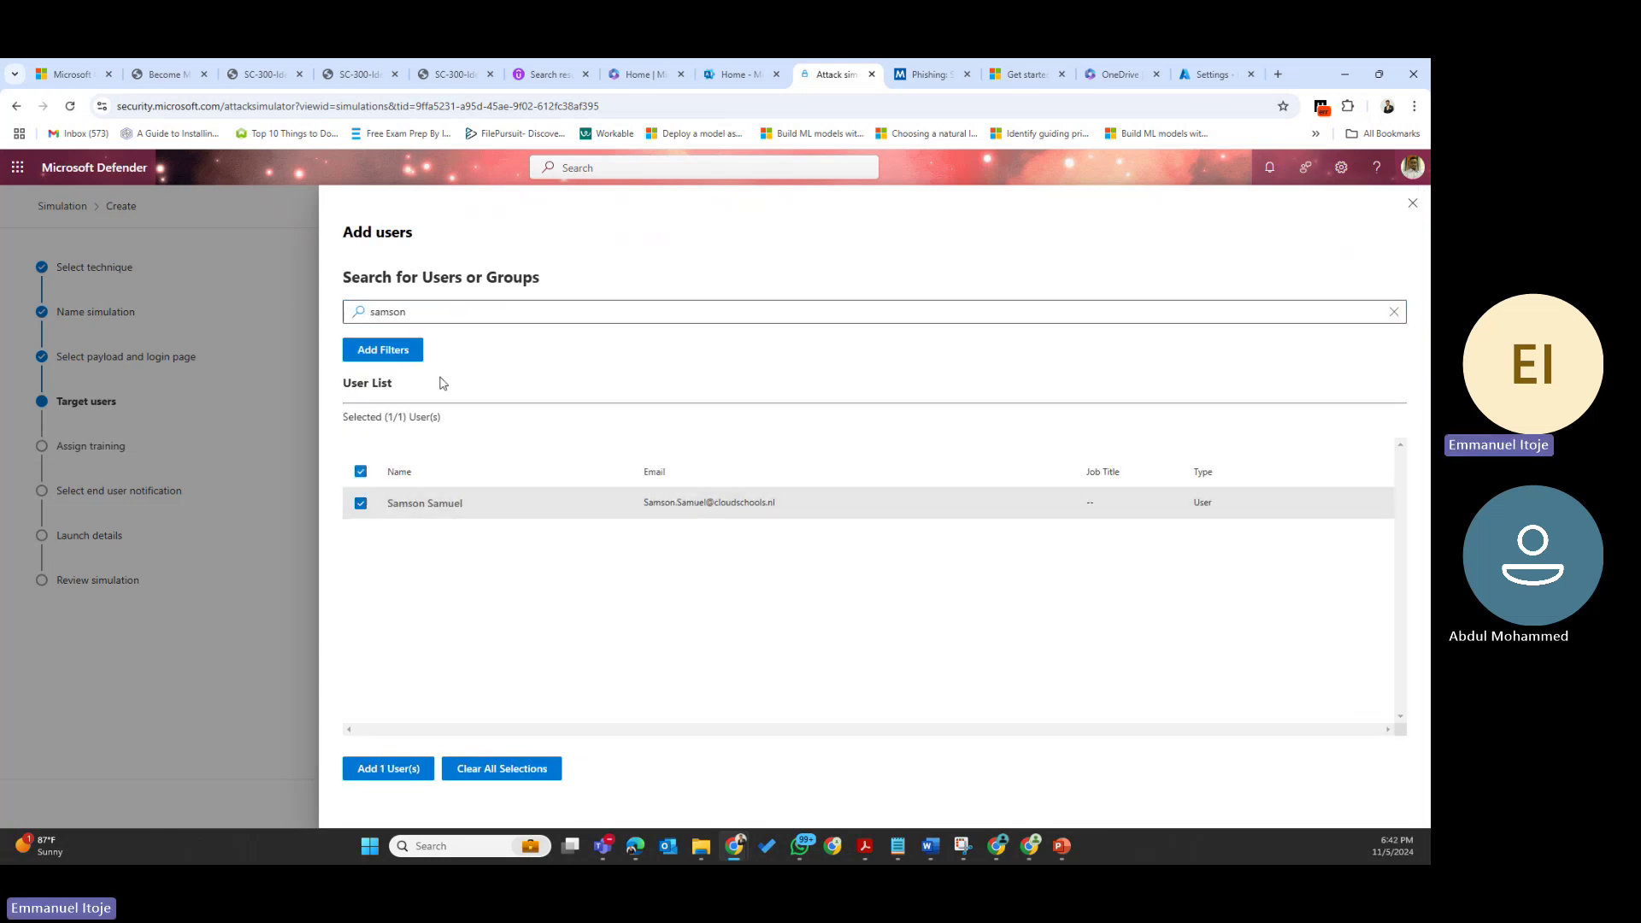
Search for a second target user by first name and try to add the matching account
{"action": "left_click", "coordinate": [420, 310]}
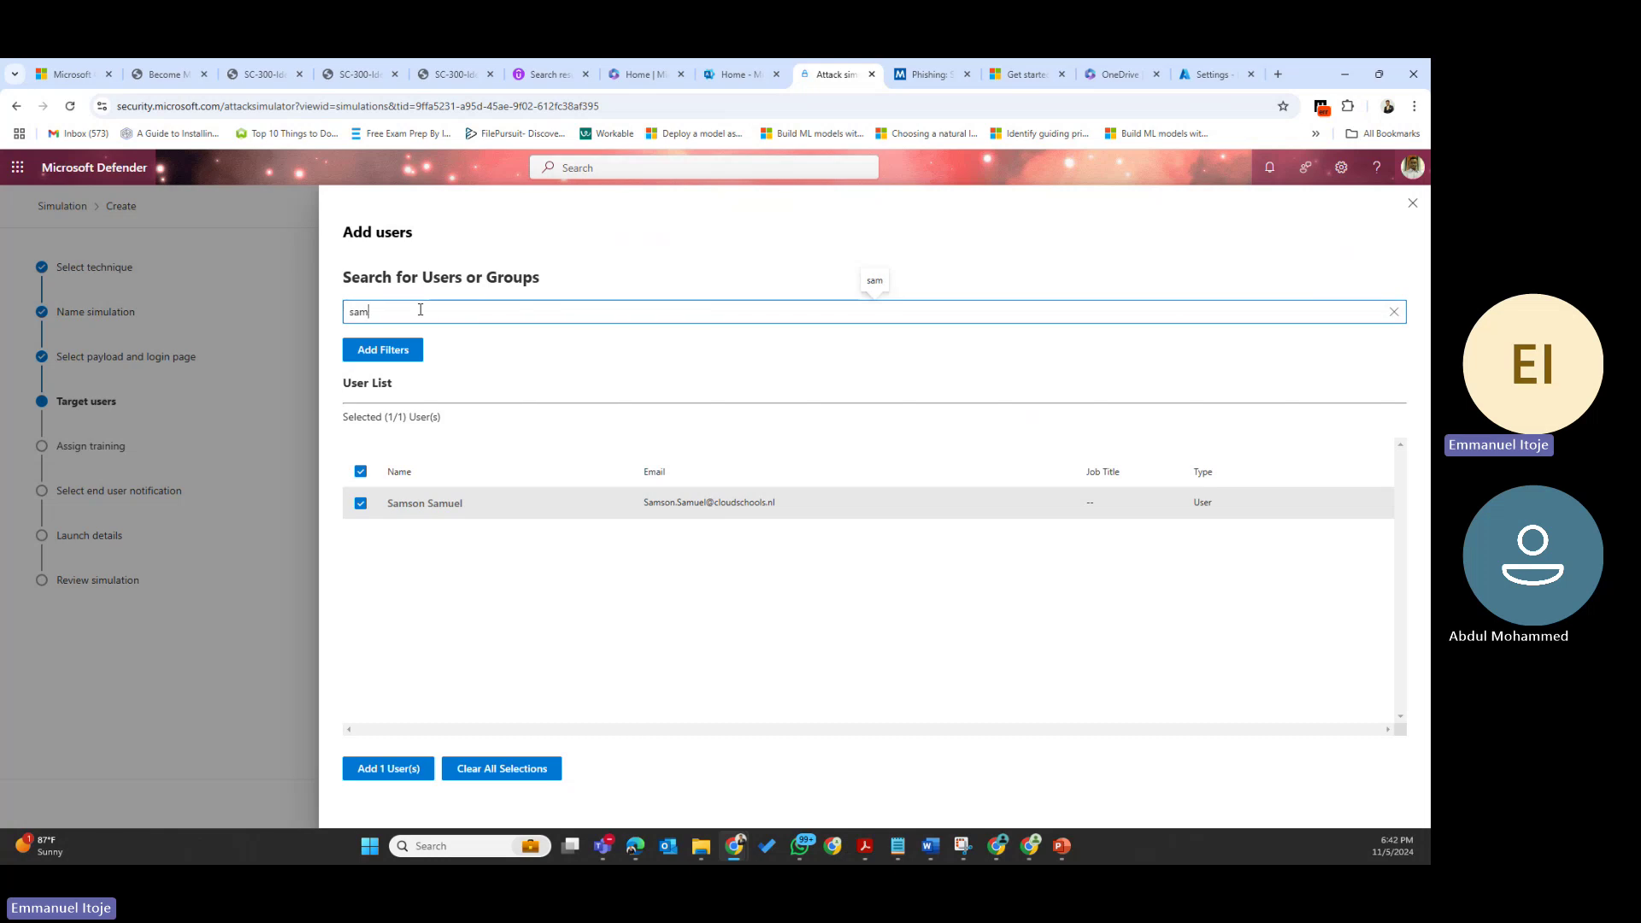
{"action": "key", "text": "BackSpace"}
{"action": "key", "text": "BackSpace"}
{"action": "key", "text": "BackSpace"}
{"action": "key", "text": "BackSpace"}
{"action": "key", "text": "BackSpace"}
{"action": "key", "text": "BackSpace"}
{"action": "type", "text": "deji"}
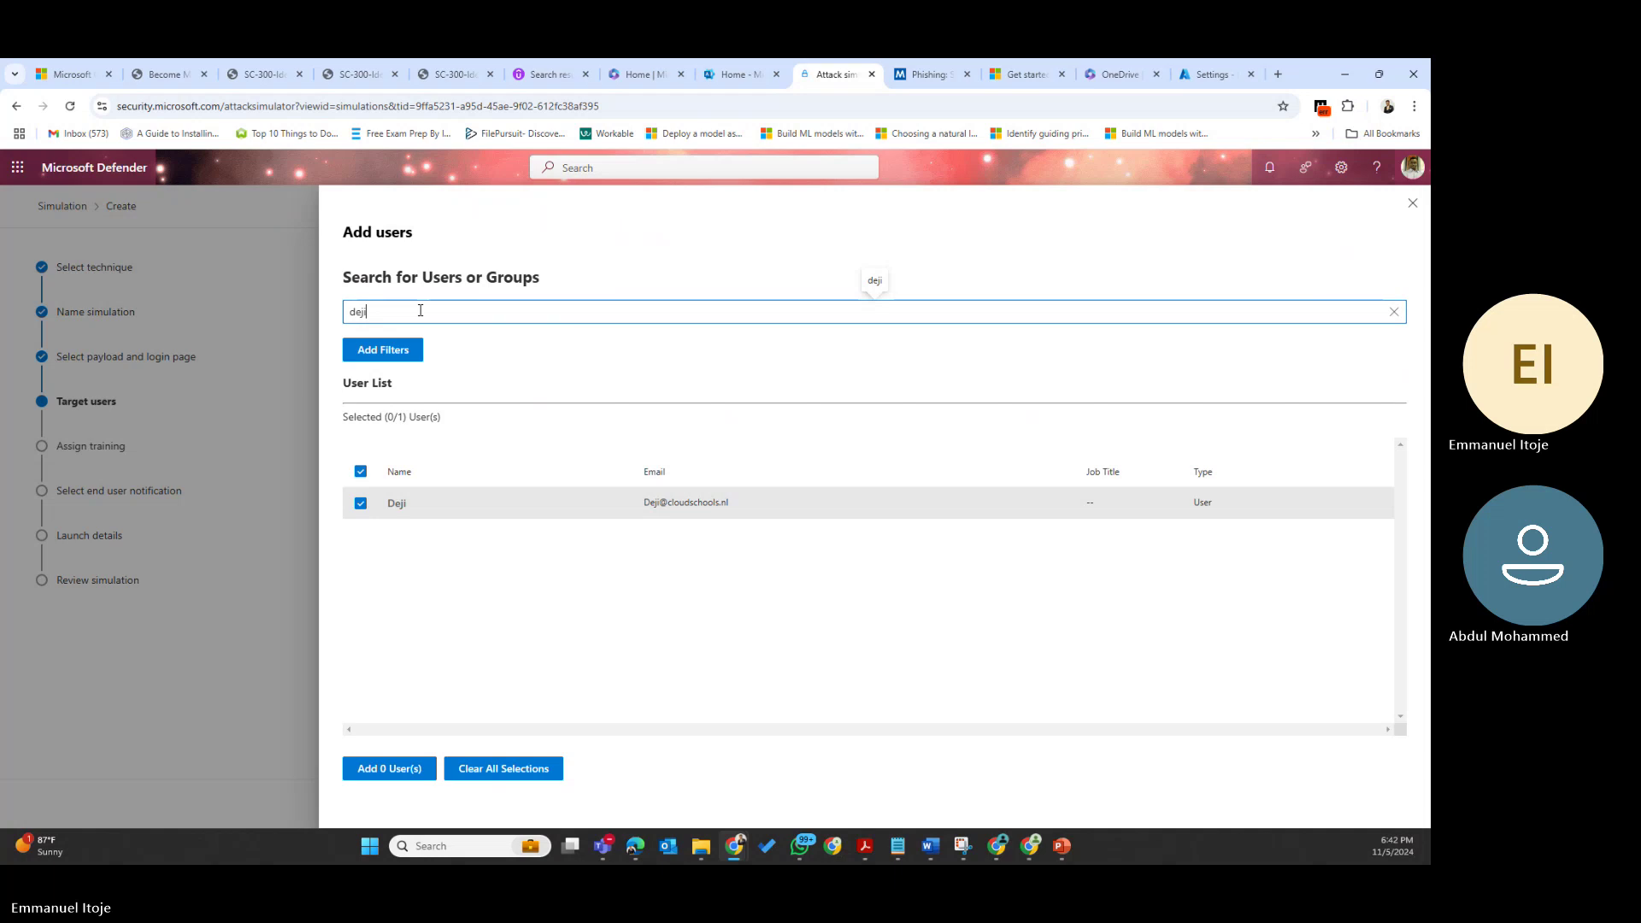
{"action": "left_click", "coordinate": [387, 767]}
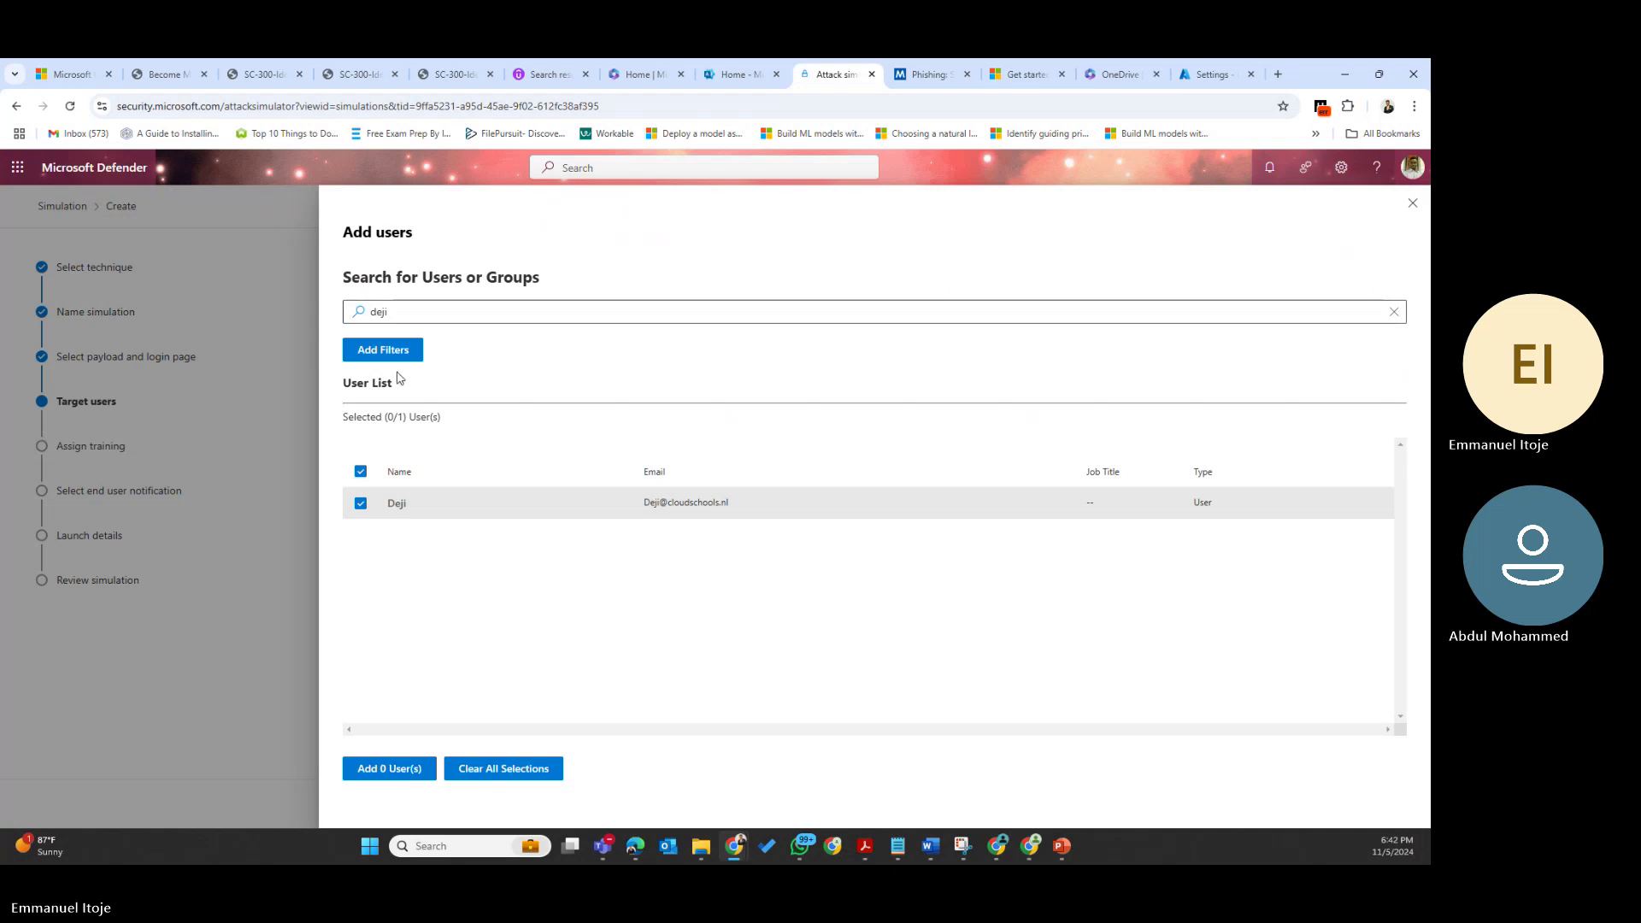
Try searching for a different user by first name, and select the account from the previous search again
{"action": "left_click", "coordinate": [414, 318]}
{"action": "key", "text": "BackSpace"}
{"action": "key", "text": "BackSpace"}
{"action": "key", "text": "BackSpace"}
{"action": "key", "text": "BackSpace"}
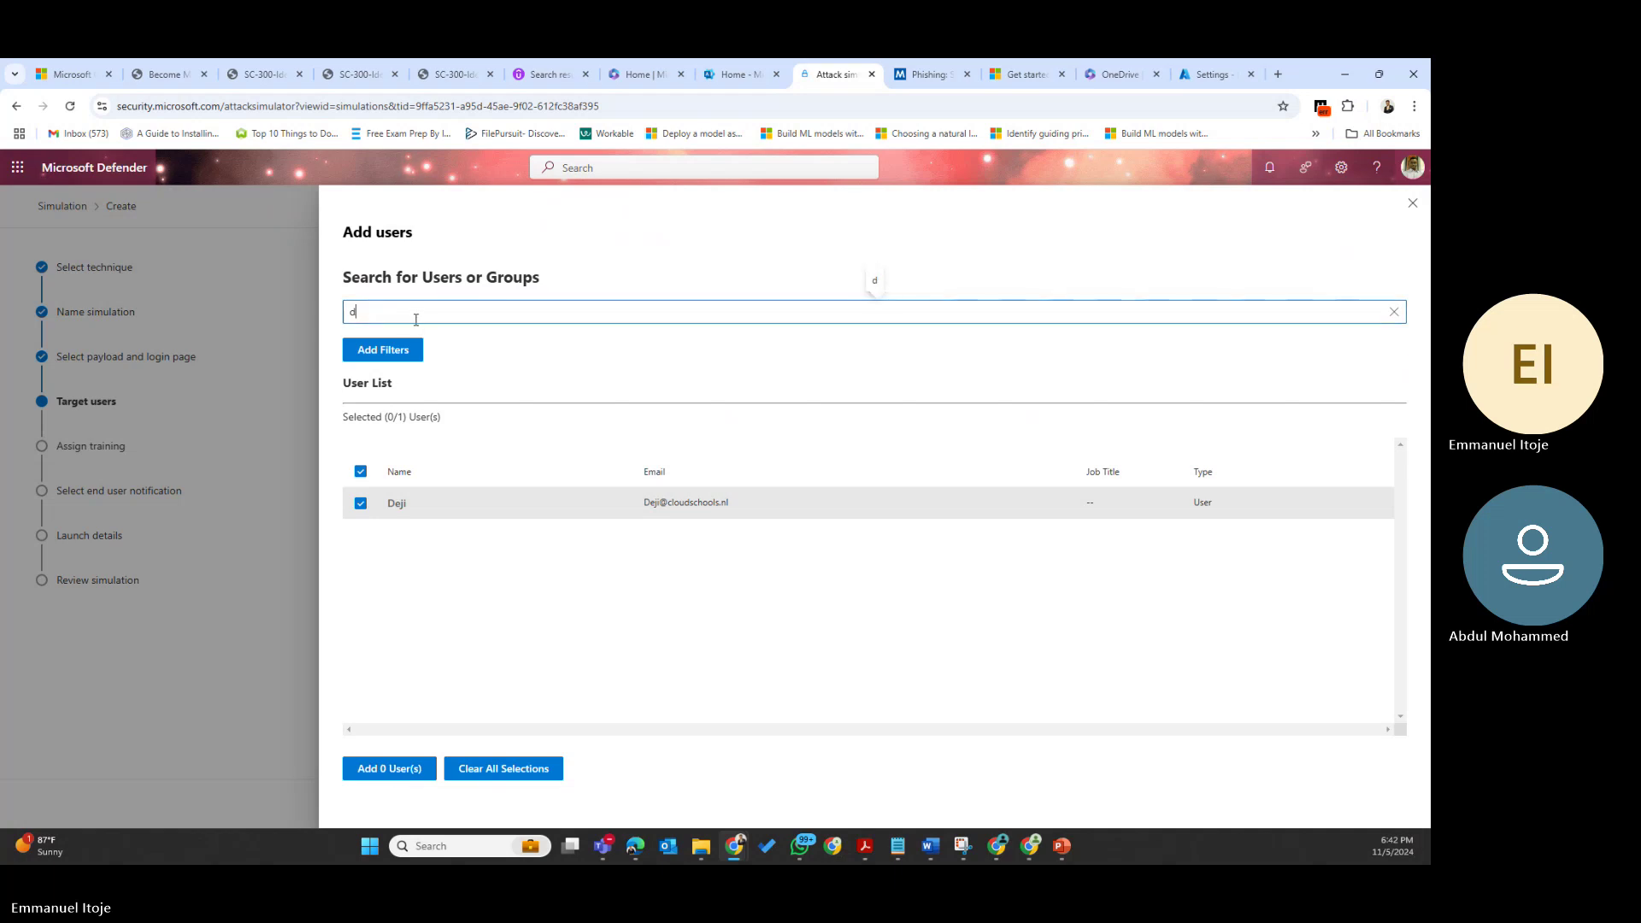
{"action": "type", "text": "solomon"}
{"action": "left_click", "coordinate": [417, 346]}
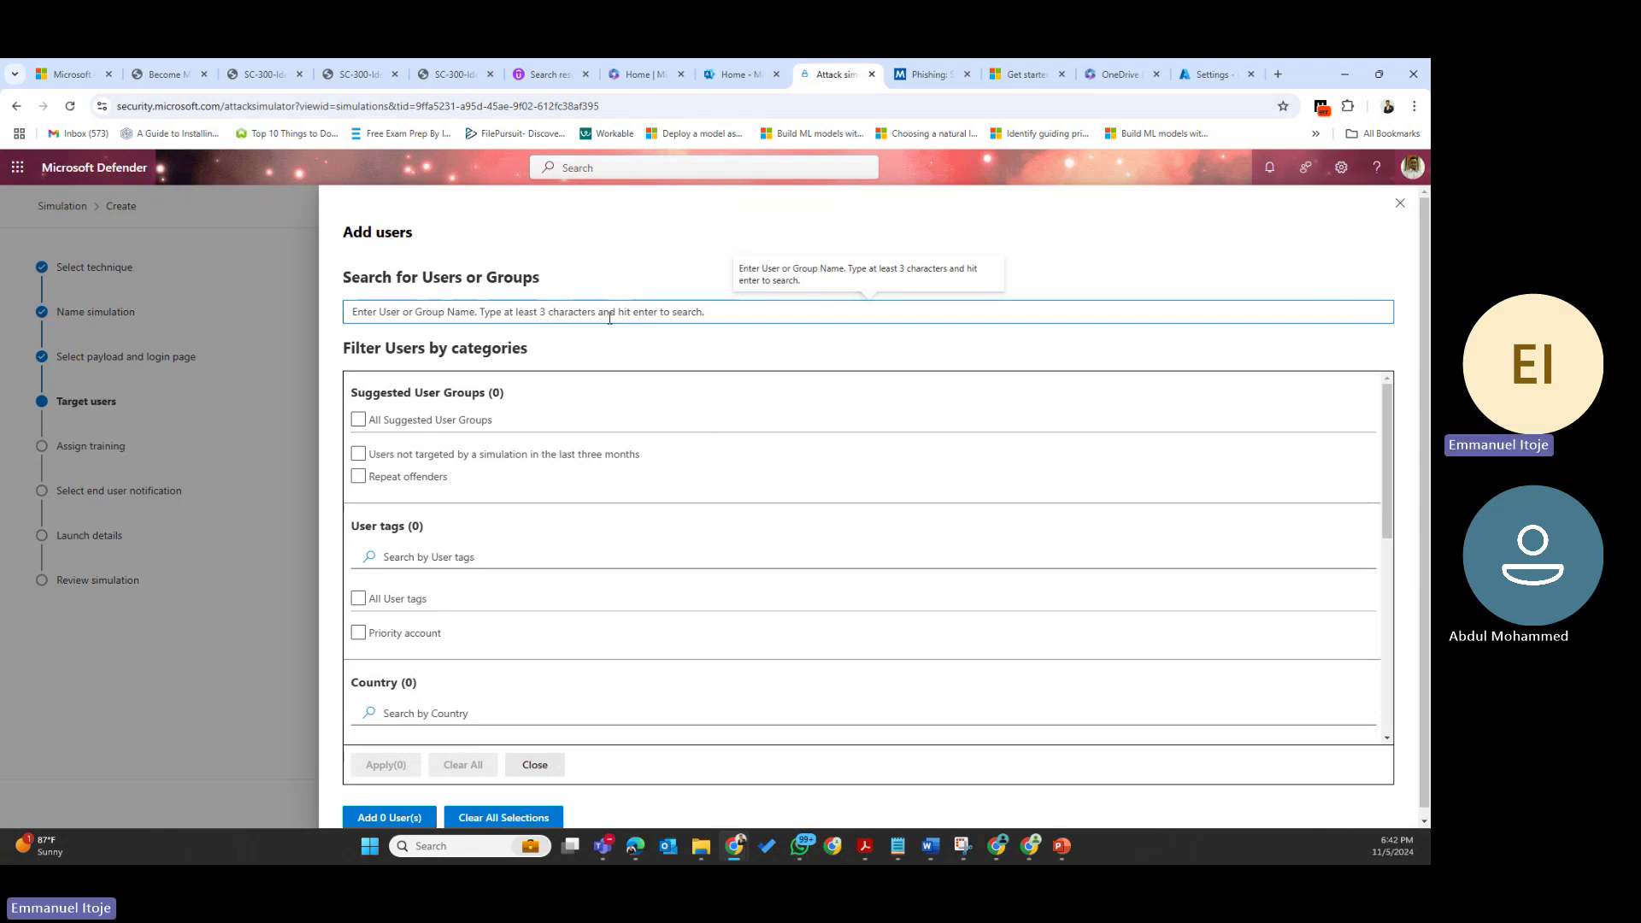
{"action": "type", "text": "deji"}
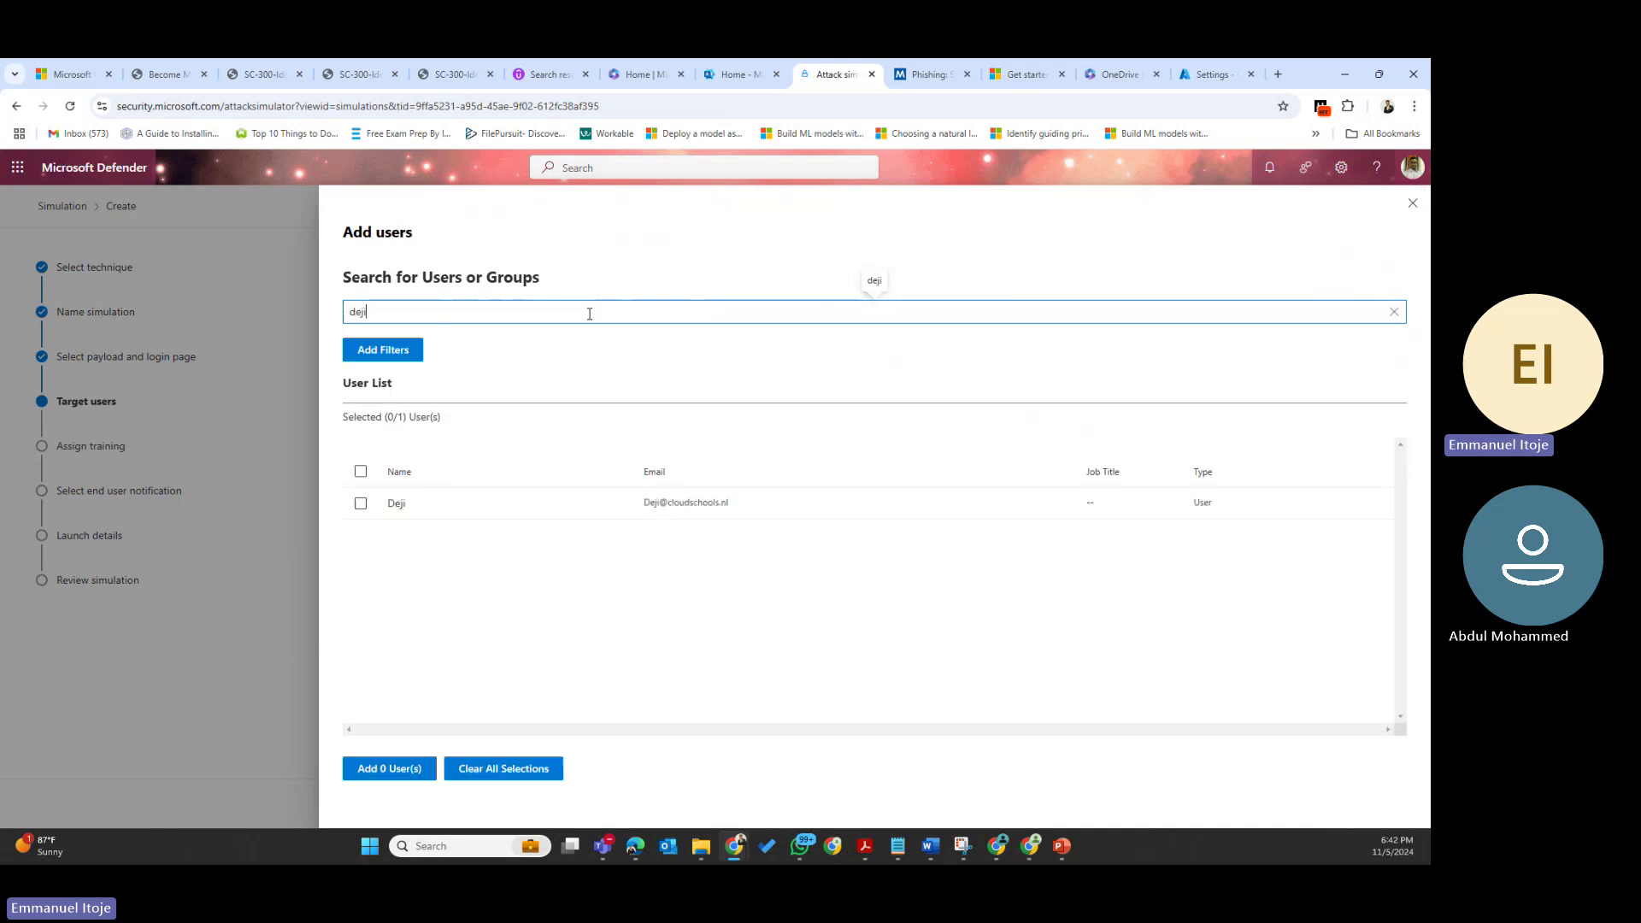
{"action": "left_click", "coordinate": [361, 503]}
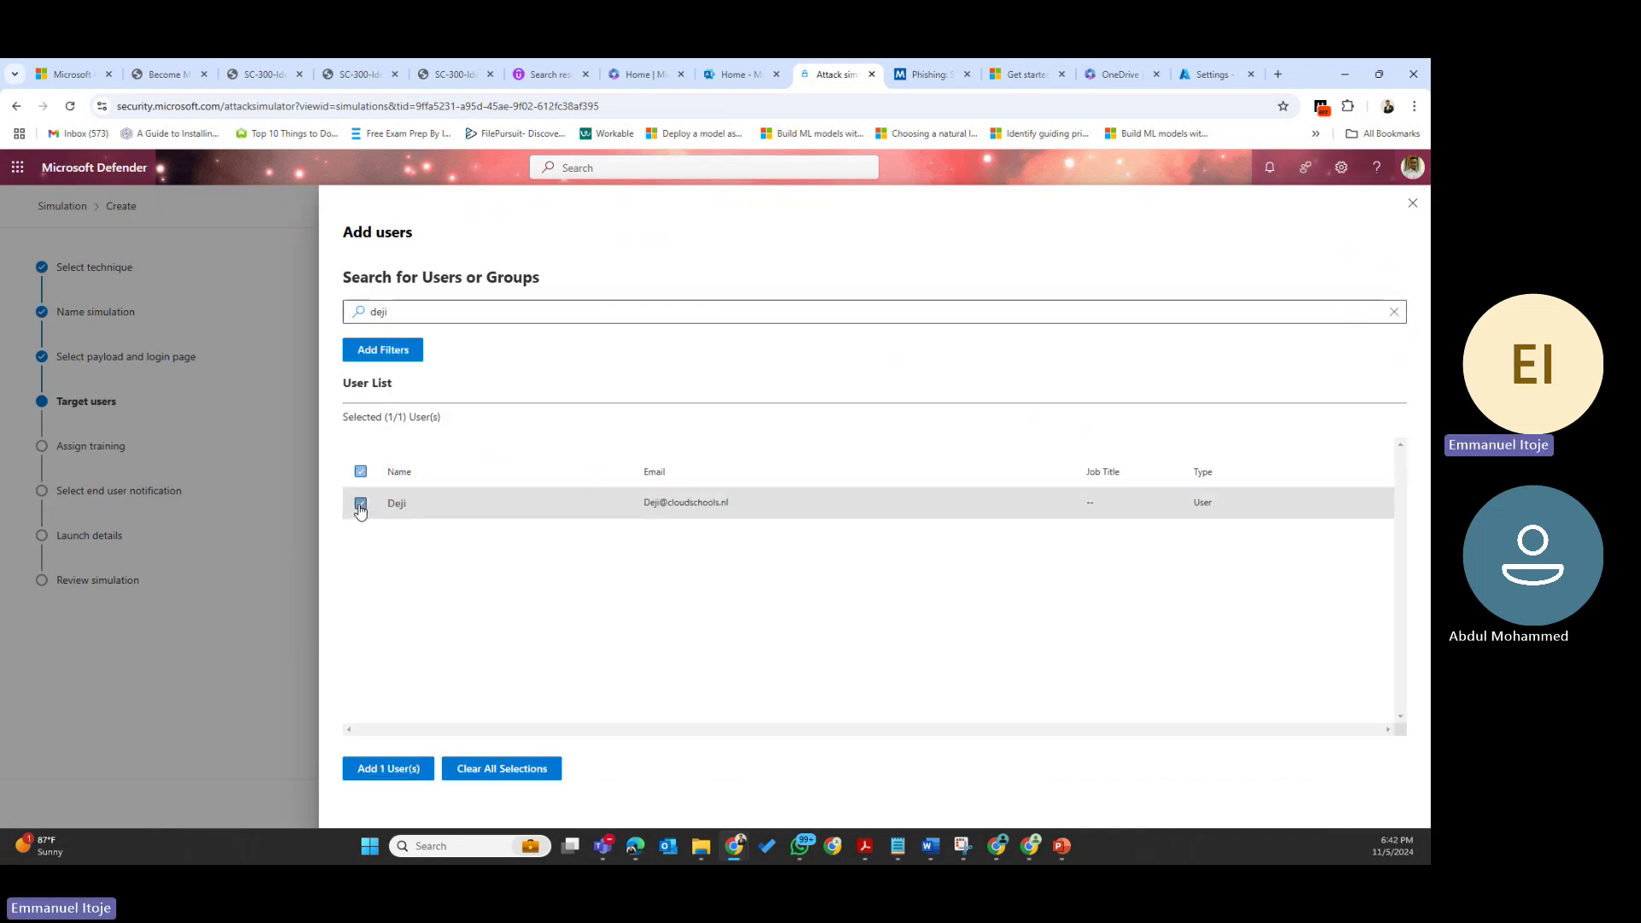
Search for "fina", select the Finance account and add it to the simulation's target users
{"action": "left_click", "coordinate": [389, 315]}
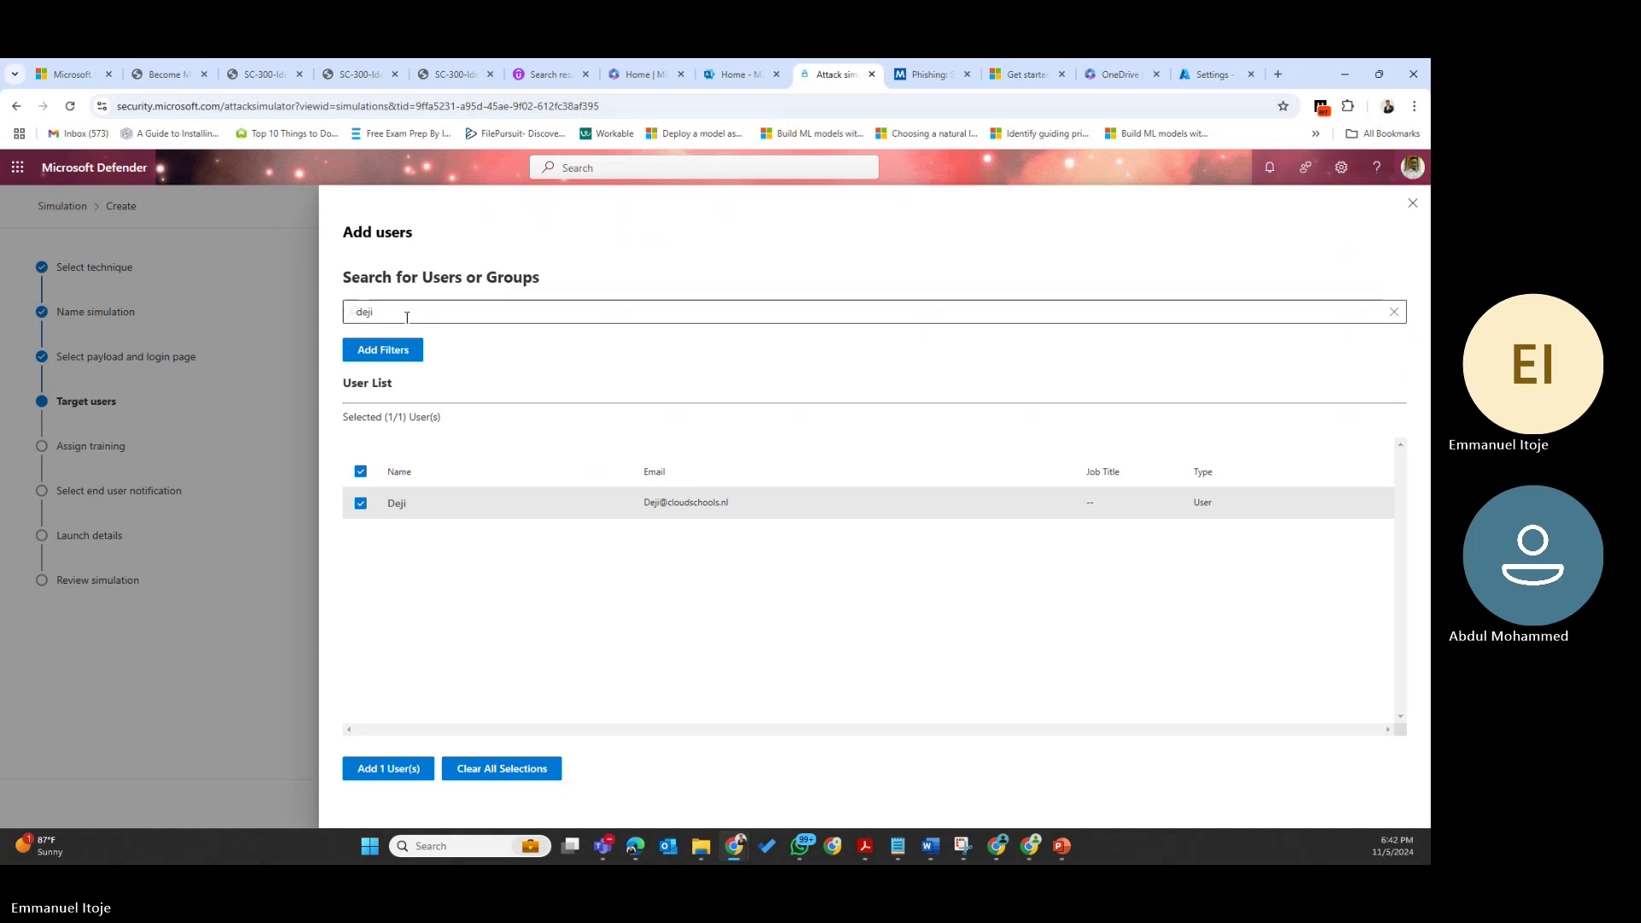
{"action": "key", "text": "BackSpace"}
{"action": "key", "text": "BackSpace"}
{"action": "key", "text": "BackSpace"}
{"action": "key", "text": "BackSpace"}
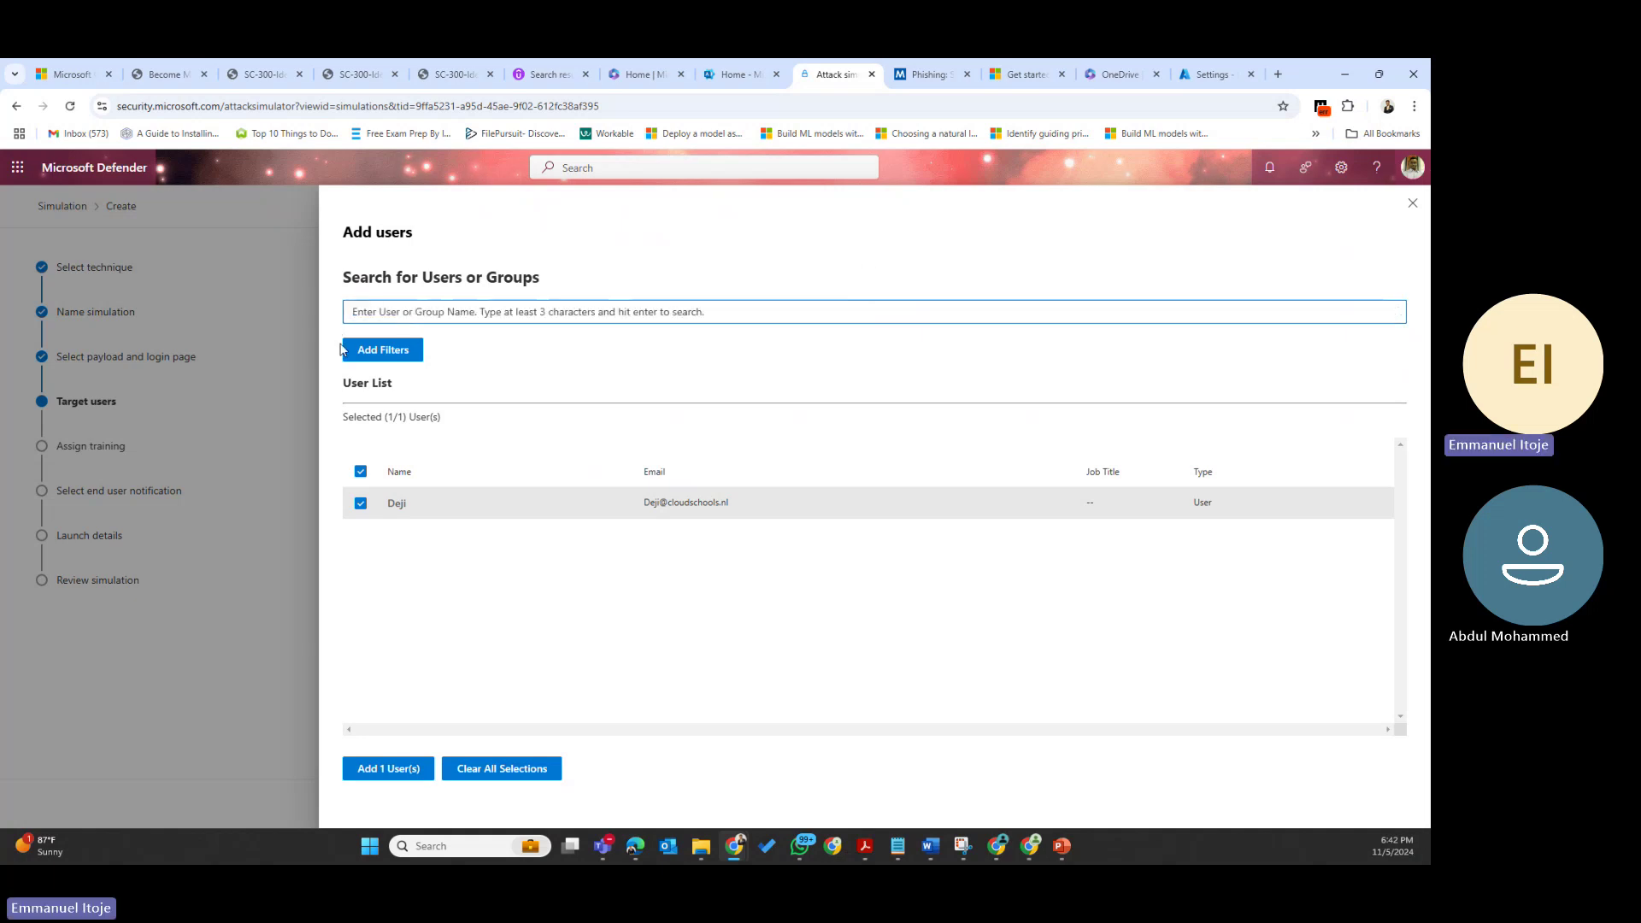
{"action": "type", "text": "tina"}
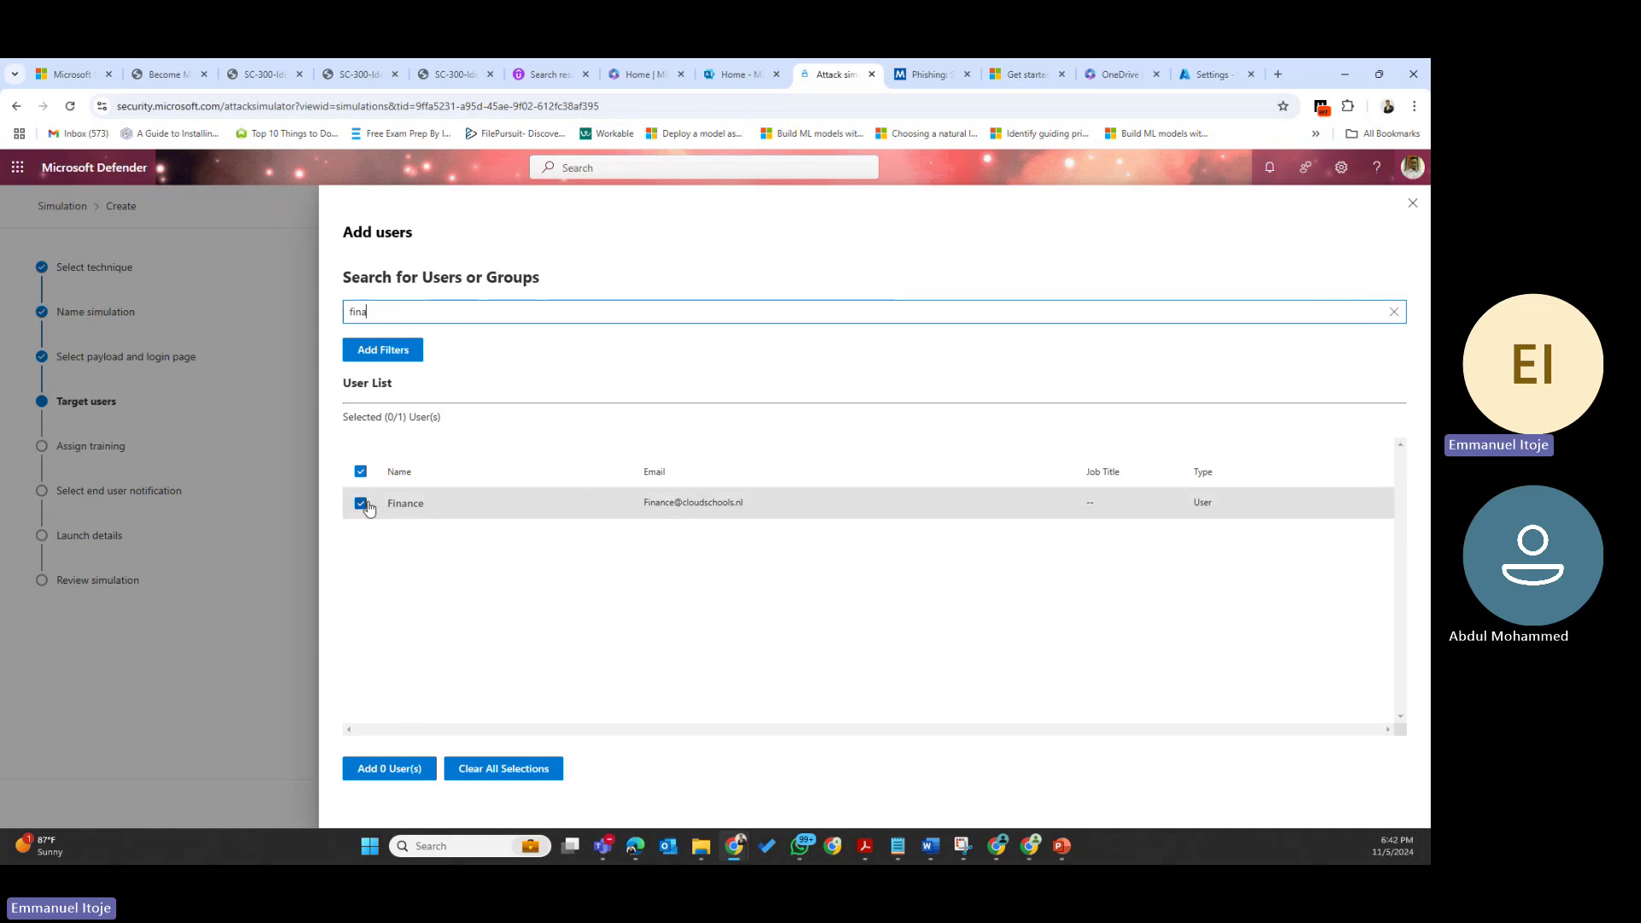
{"action": "left_click", "coordinate": [398, 772]}
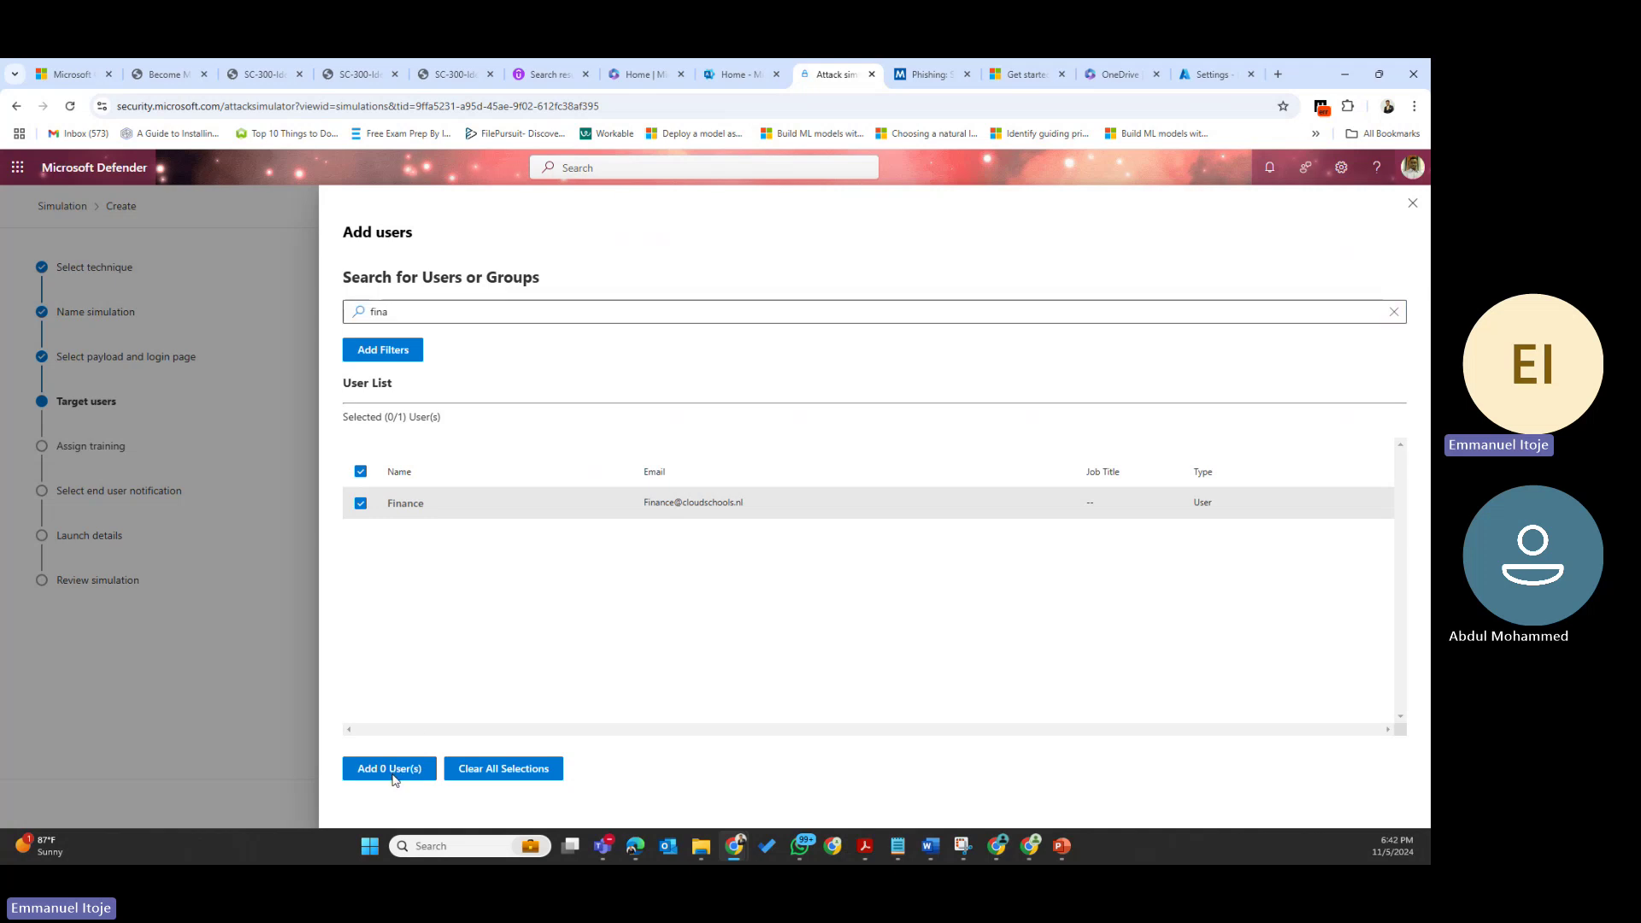
{"action": "left_click", "coordinate": [360, 506]}
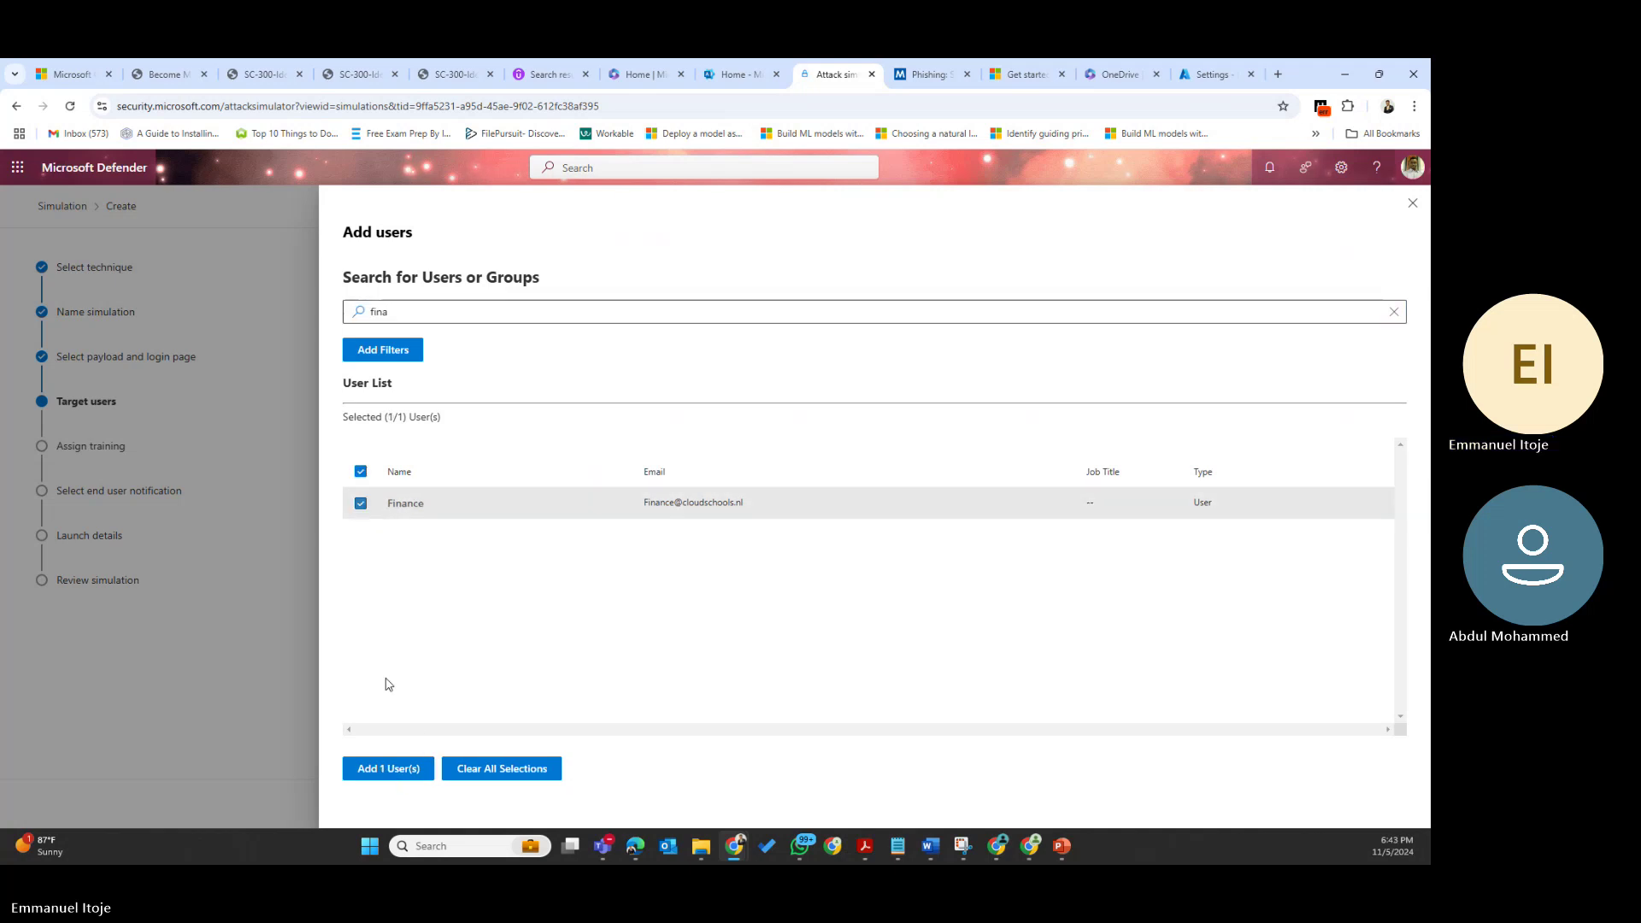
{"action": "left_click", "coordinate": [400, 771]}
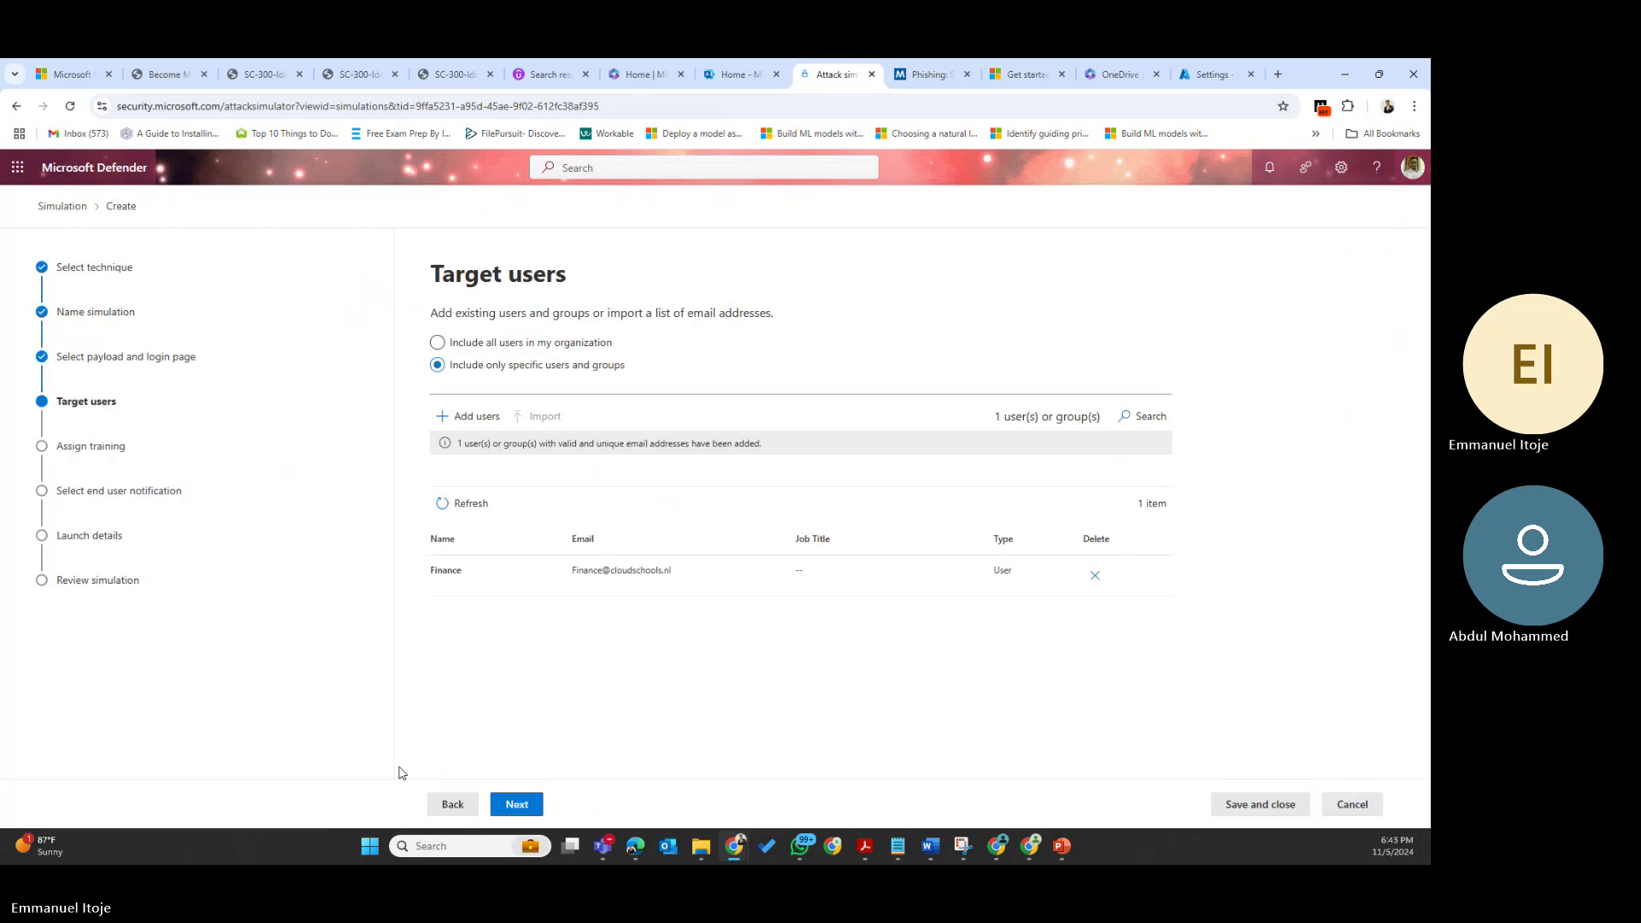
Search by first name for the user originally selected and add that account to the target users
{"action": "left_click", "coordinate": [478, 419]}
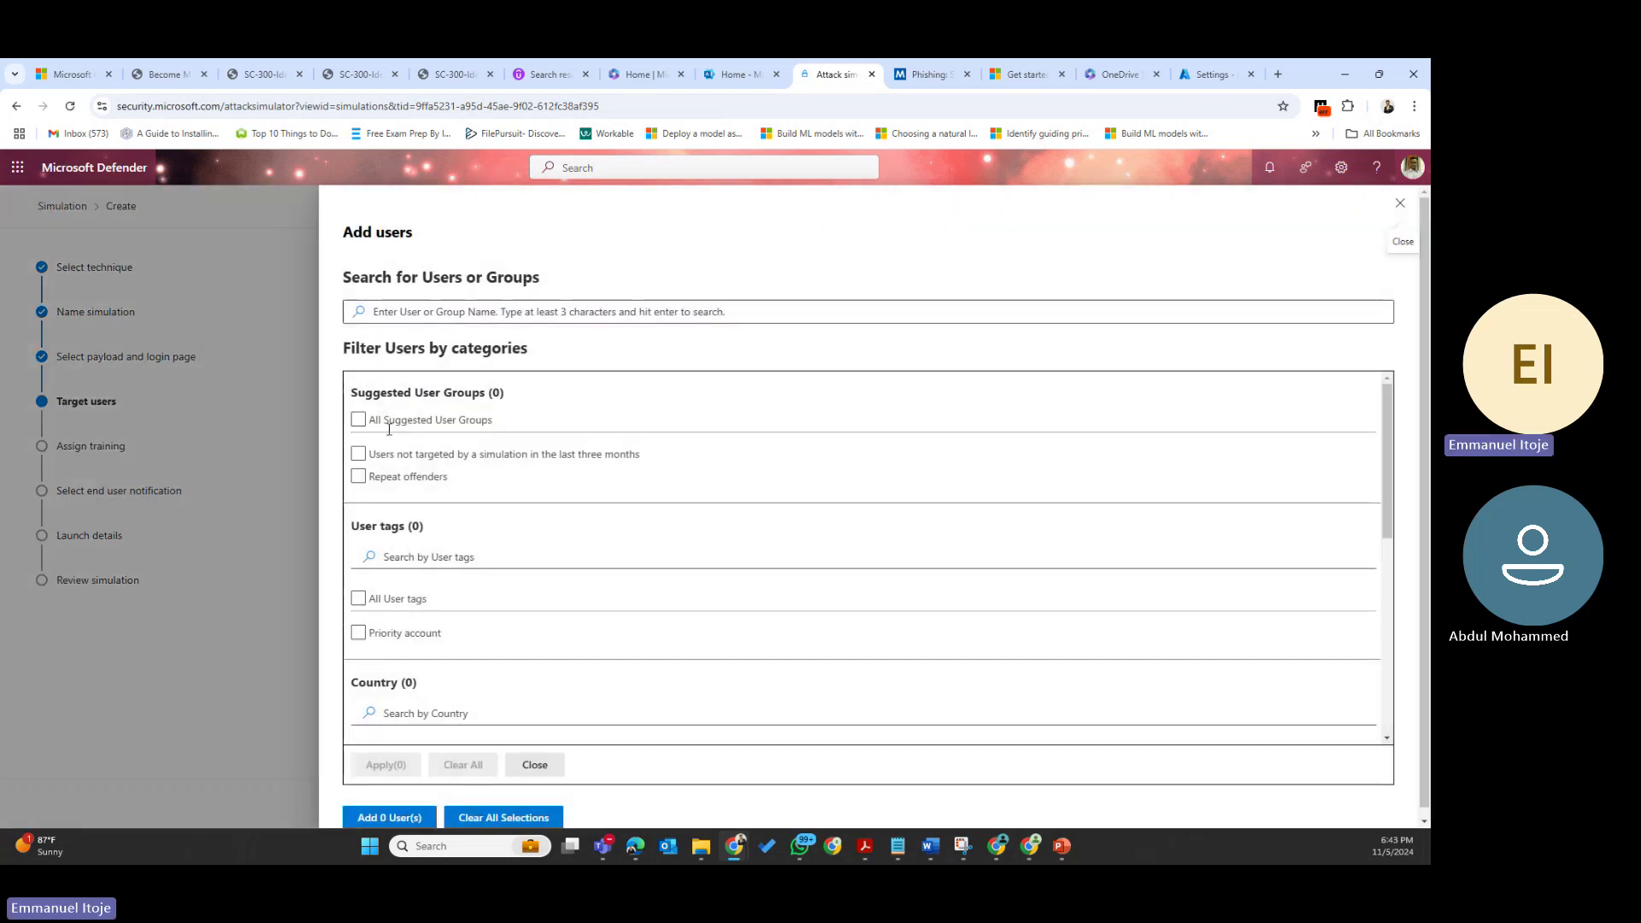
{"action": "left_click", "coordinate": [422, 314]}
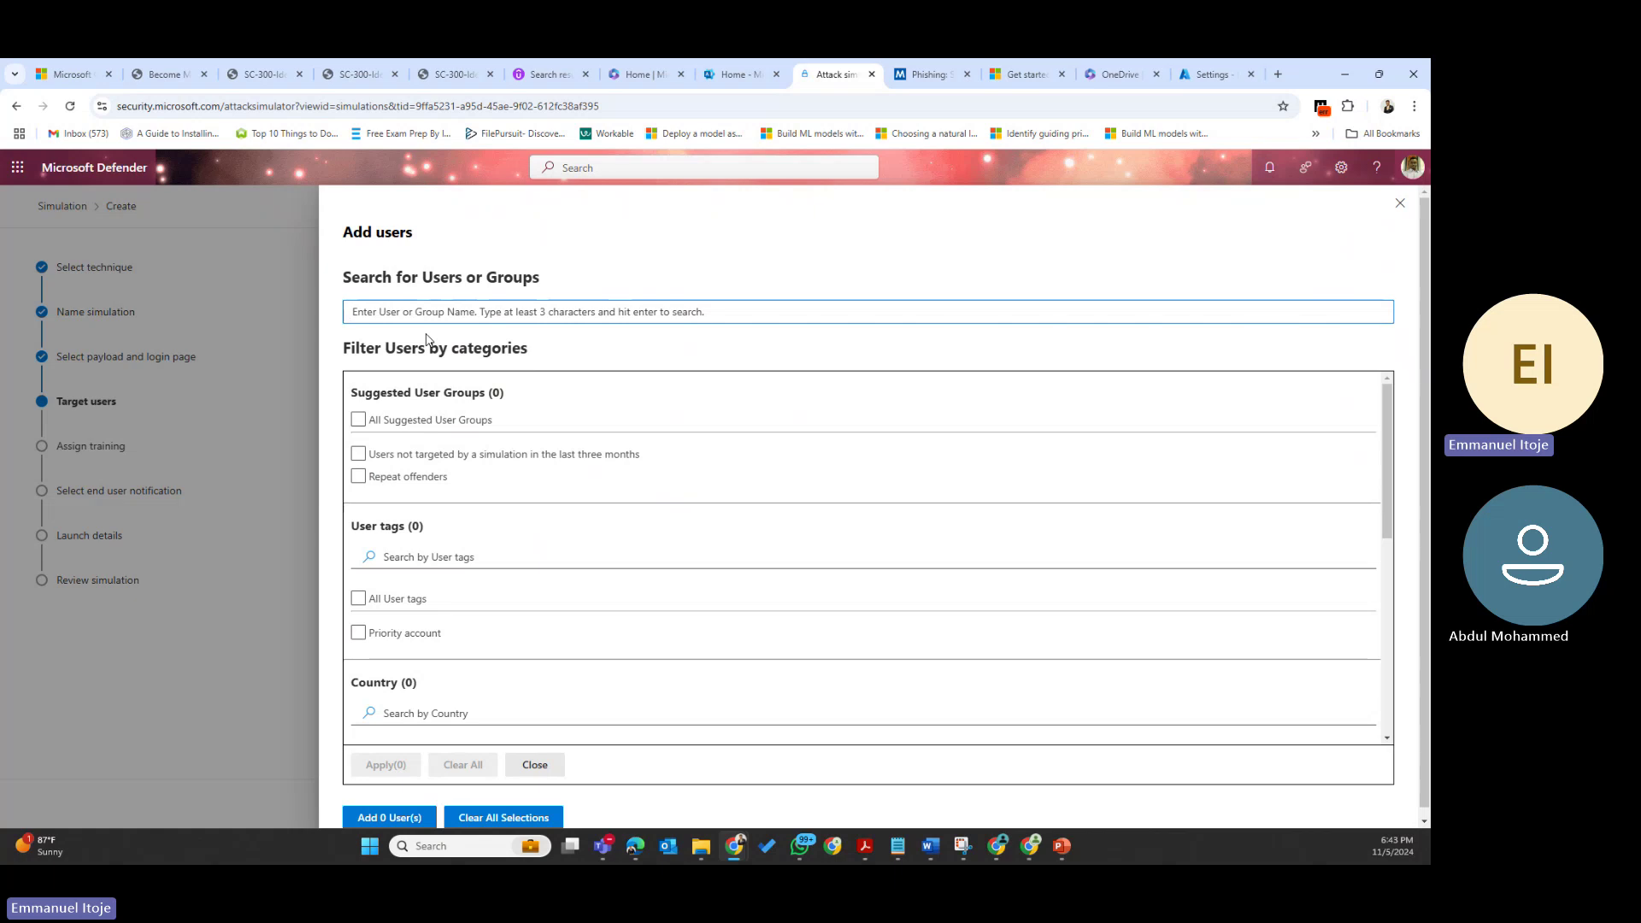
{"action": "type", "text": "samson"}
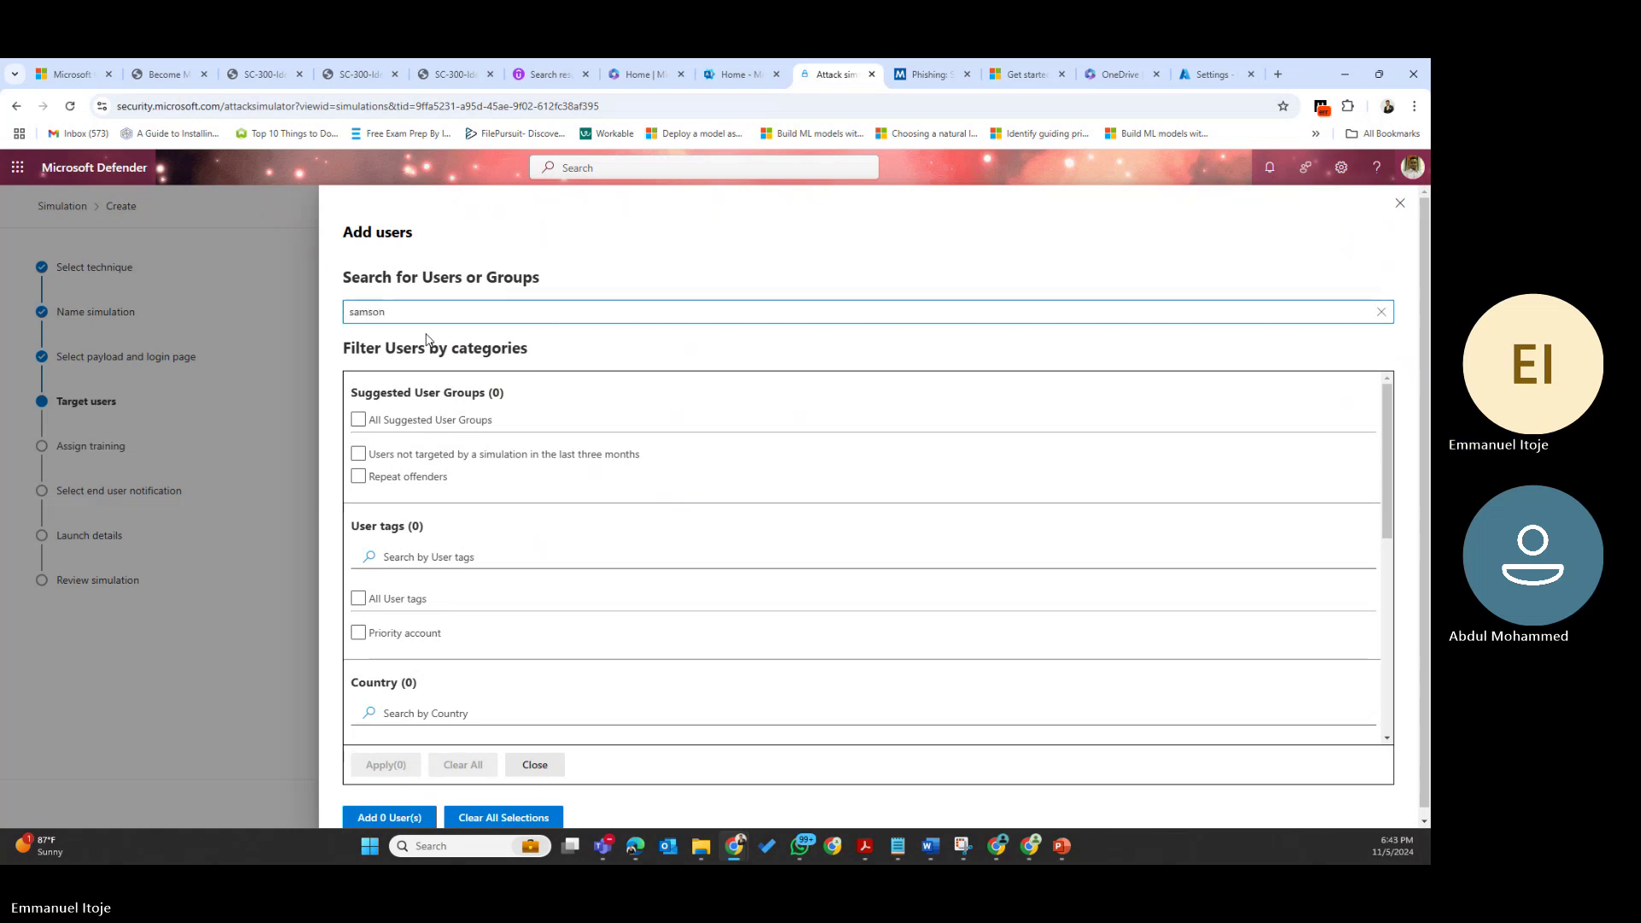
{"action": "key", "text": "Return"}
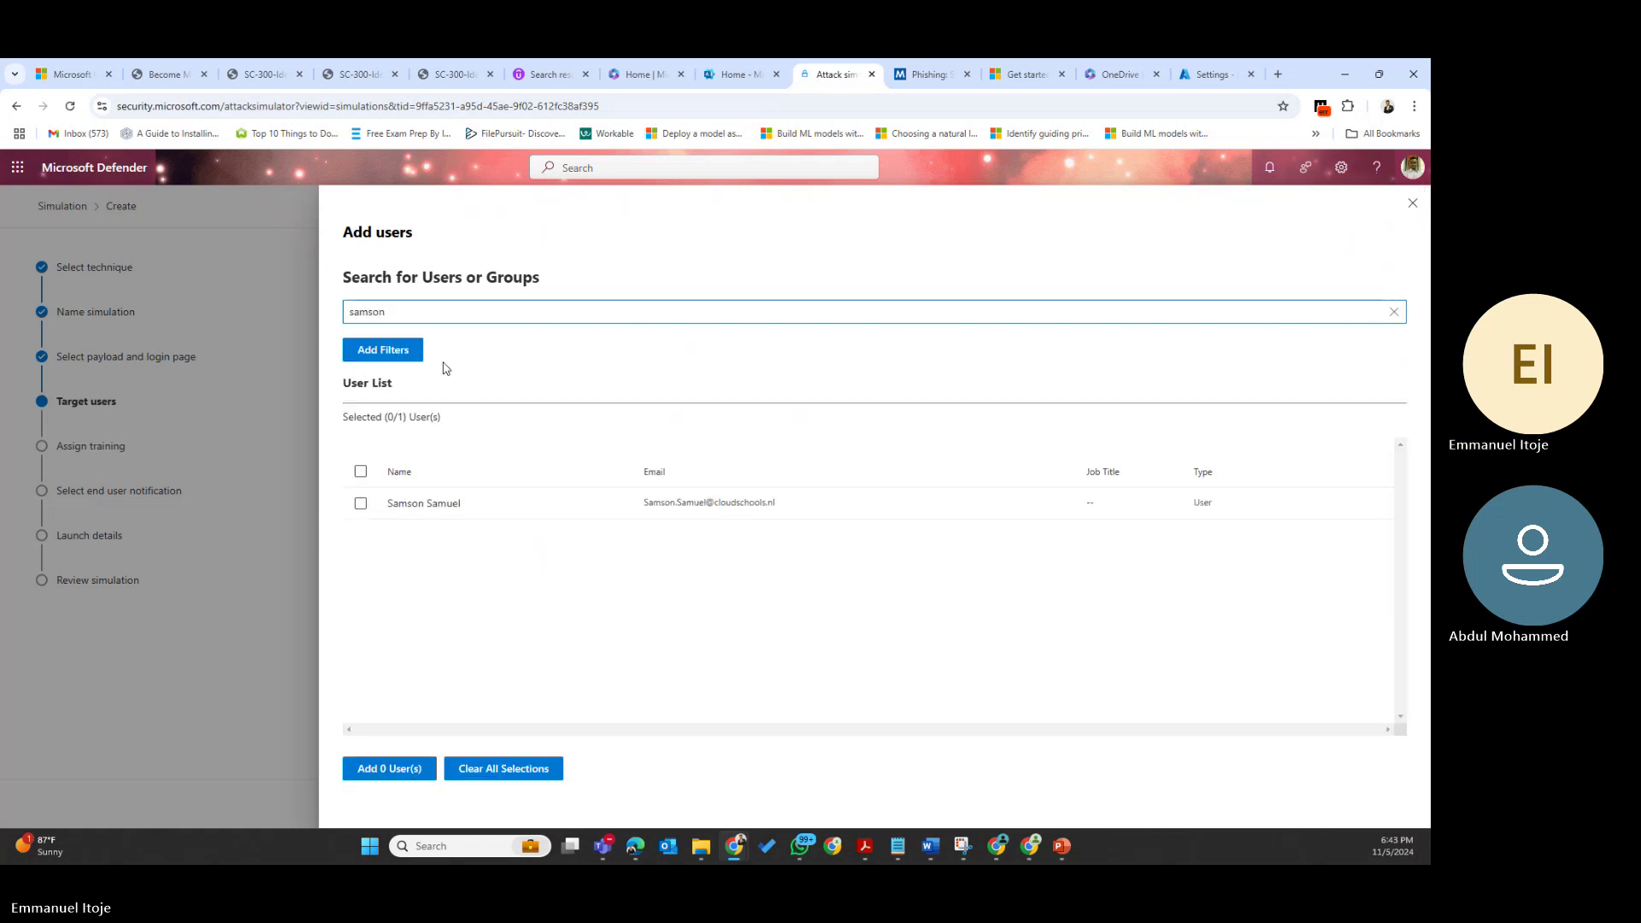
{"action": "left_click", "coordinate": [361, 503]}
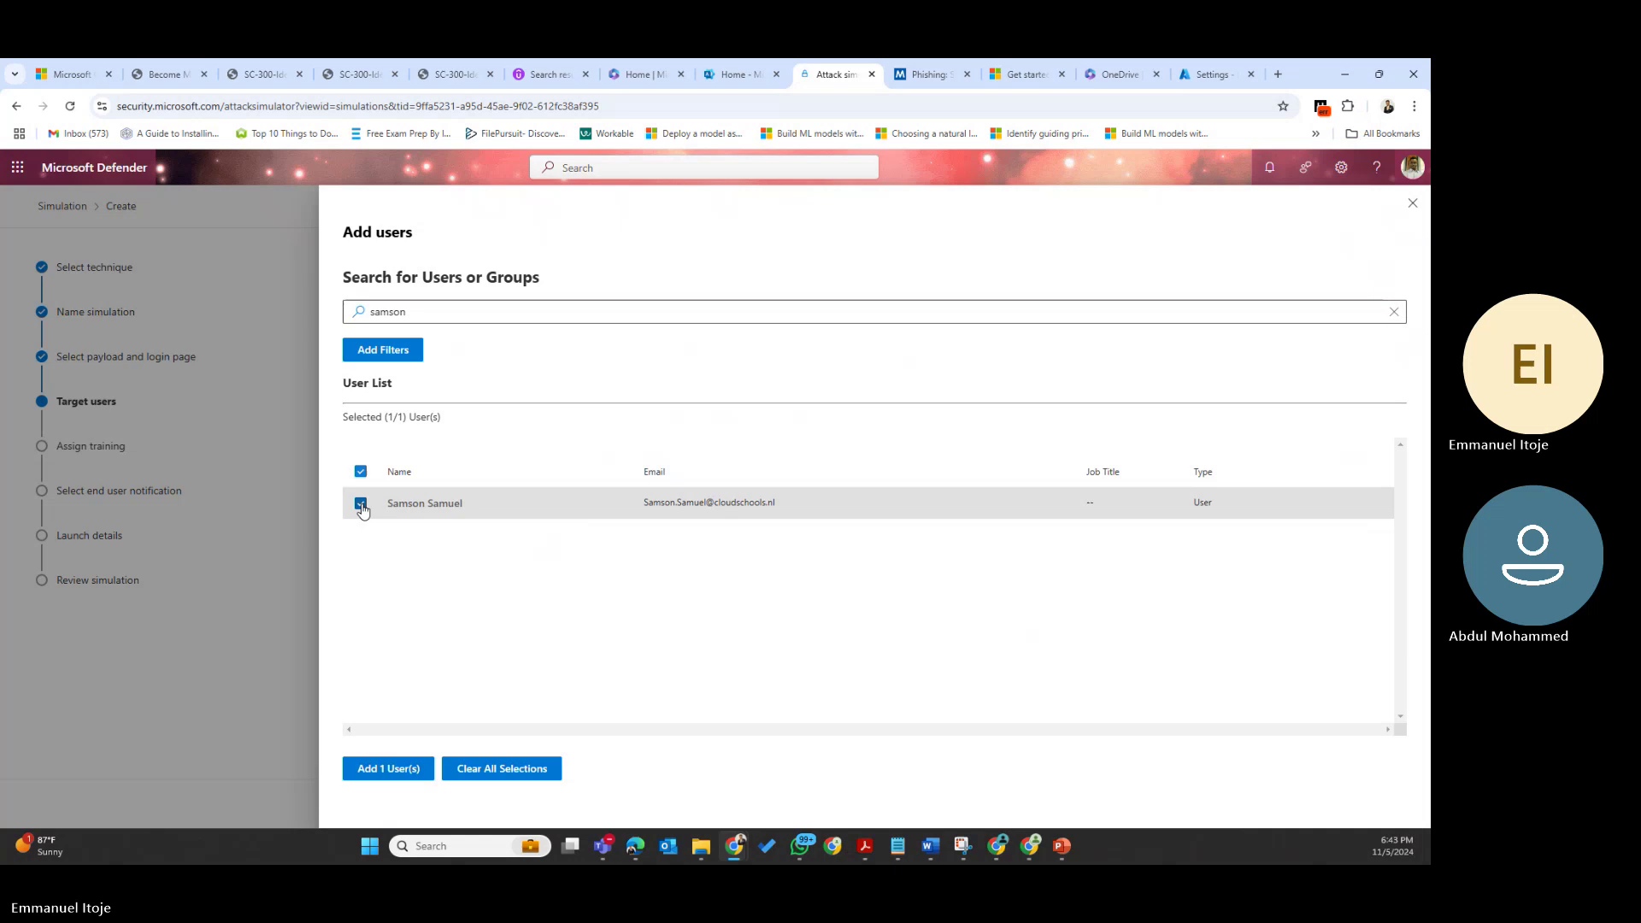
{"action": "left_click", "coordinate": [397, 770]}
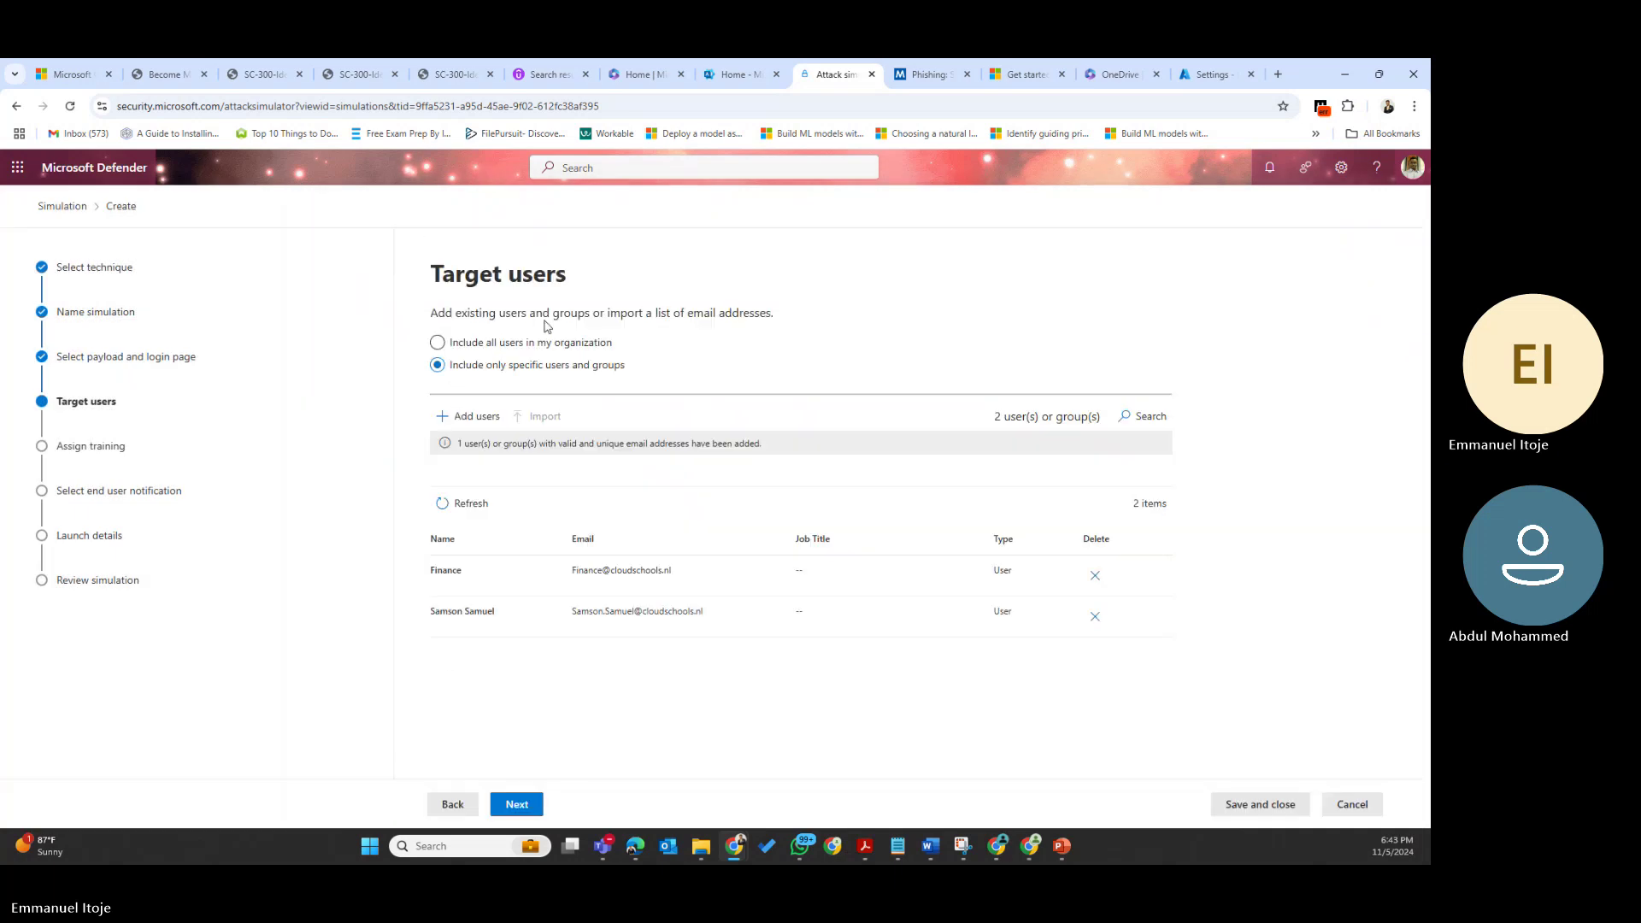
Search for a third target user by partial first name, add the account and continue to the user exclusion settings
{"action": "left_click", "coordinate": [467, 416]}
{"action": "left_click", "coordinate": [413, 311]}
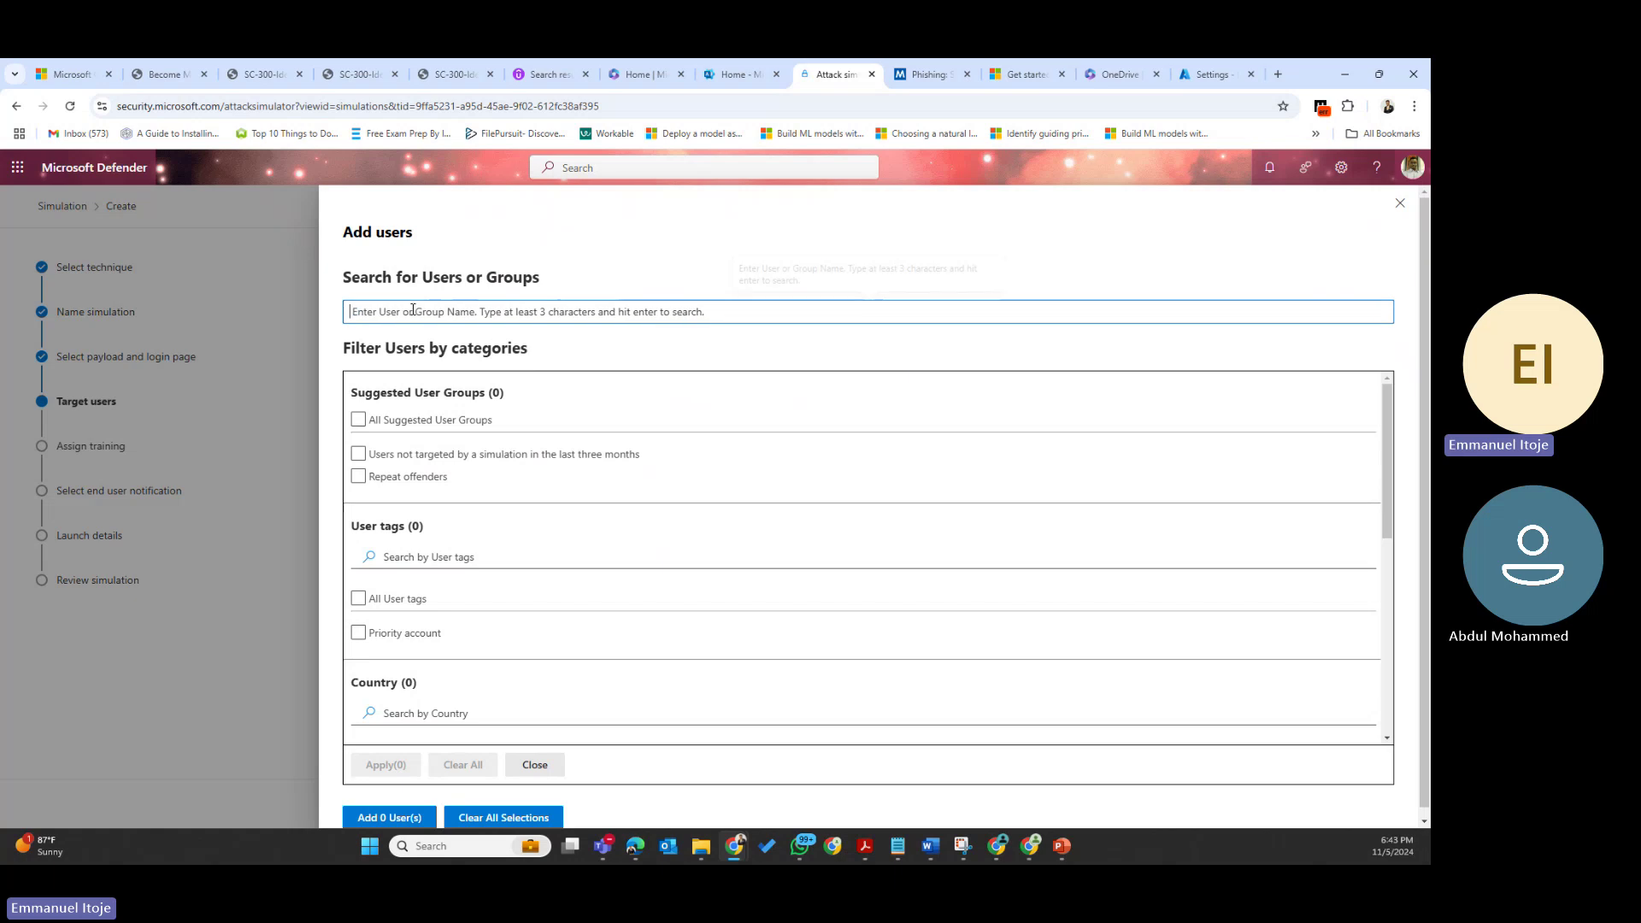
{"action": "type", "text": "ofg"}
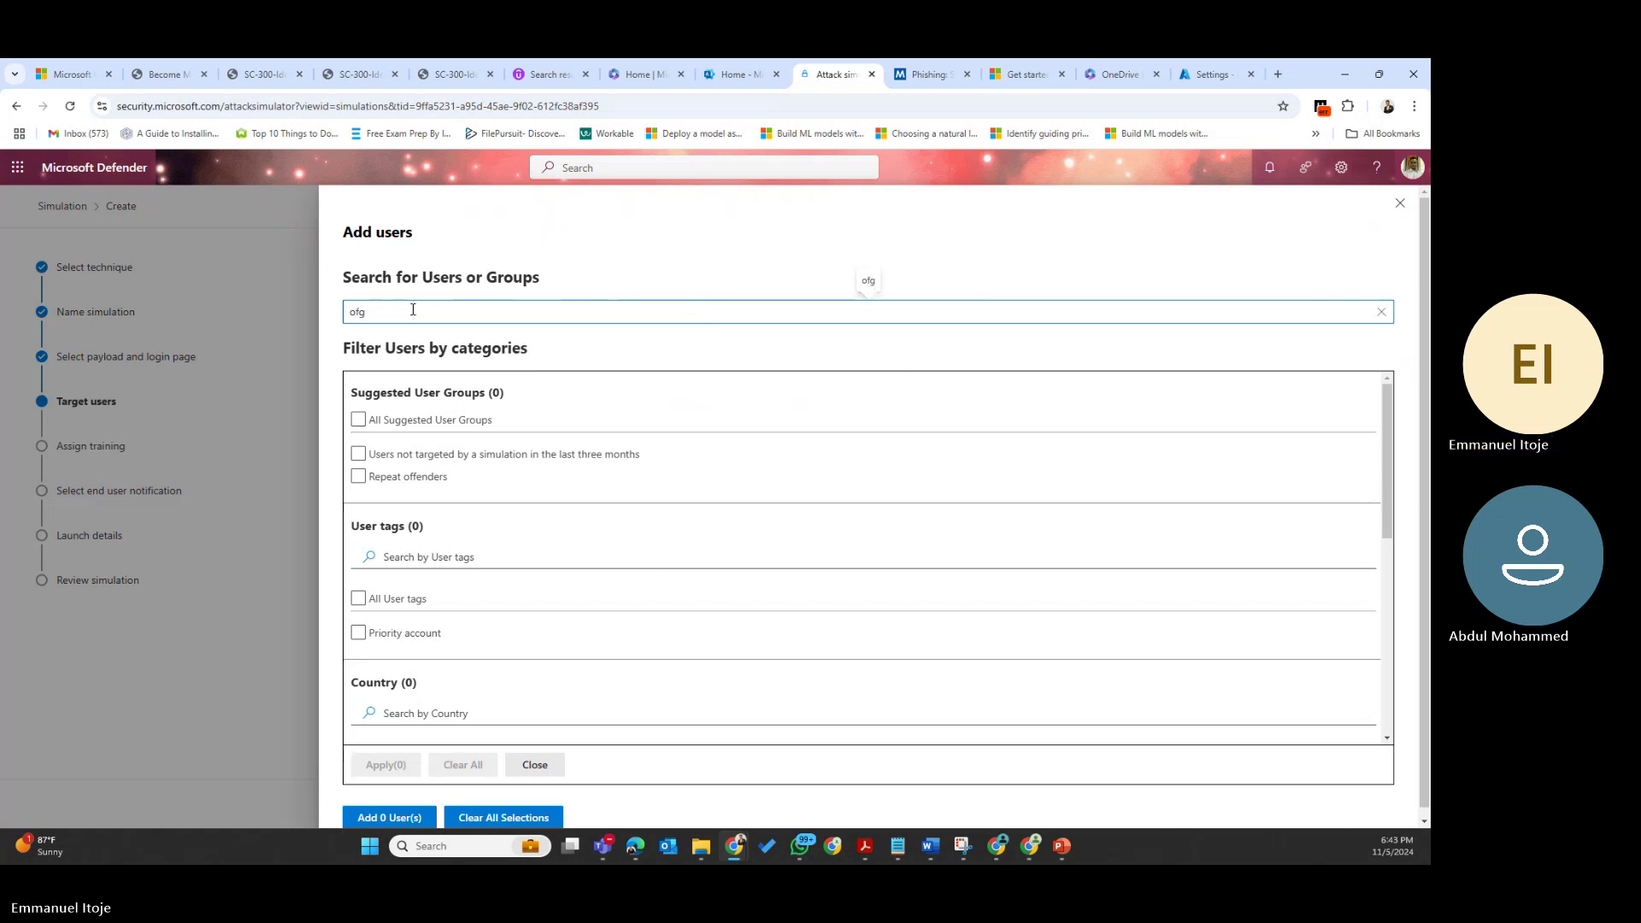
{"action": "key", "text": "BackSpace"}
{"action": "key", "text": "BackSpace"}
{"action": "type", "text": "ghen"}
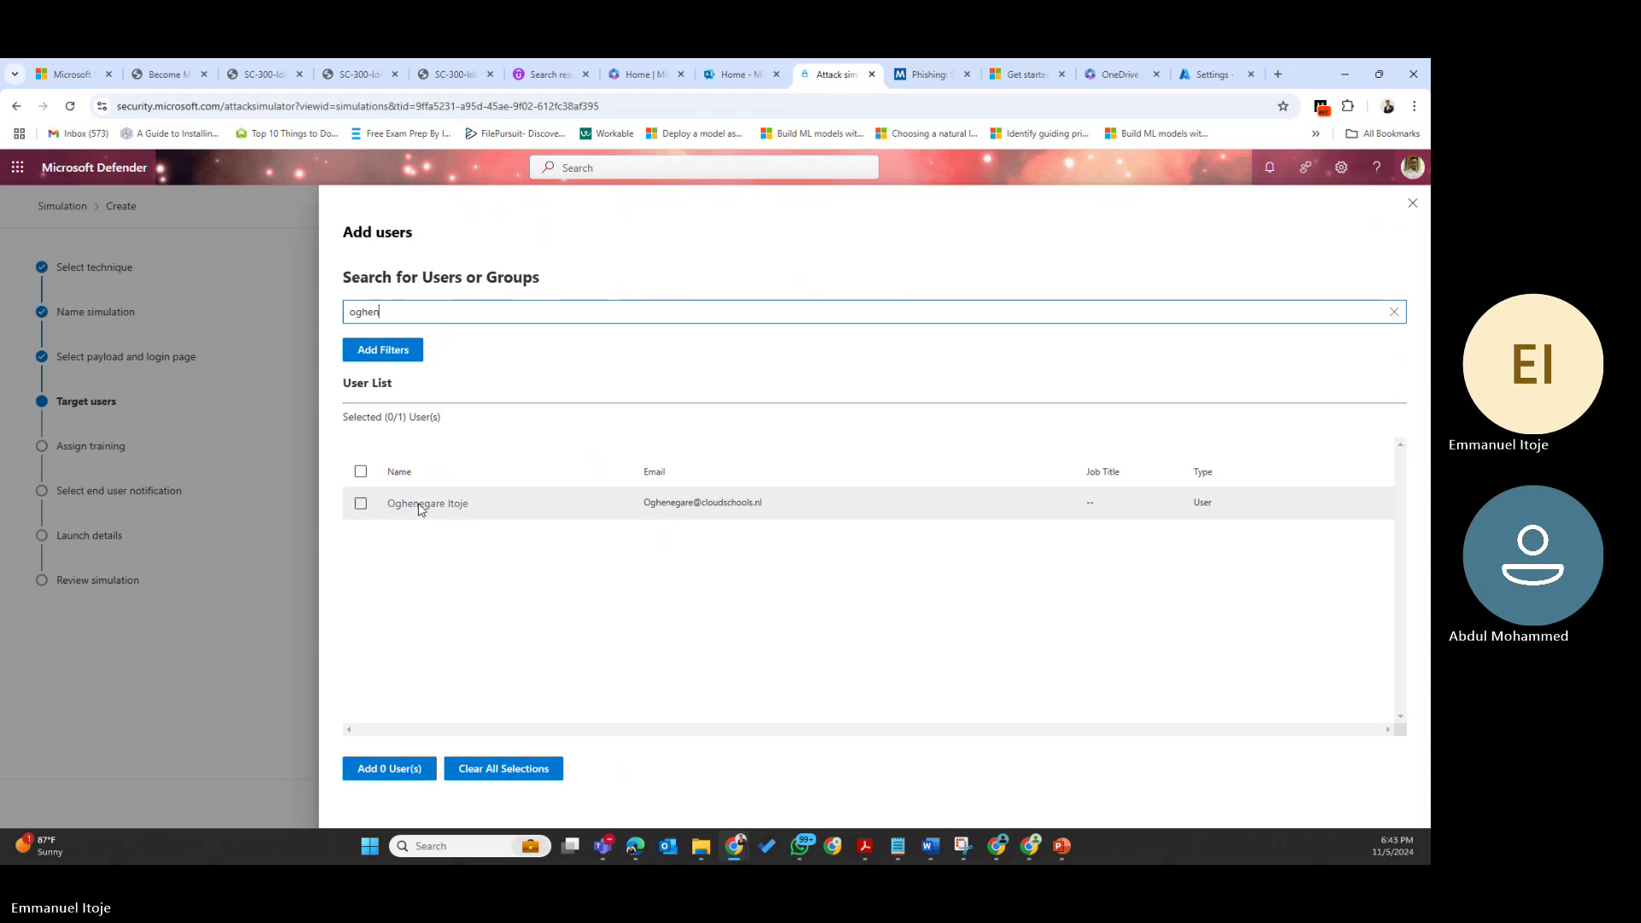
{"action": "left_click", "coordinate": [360, 504]}
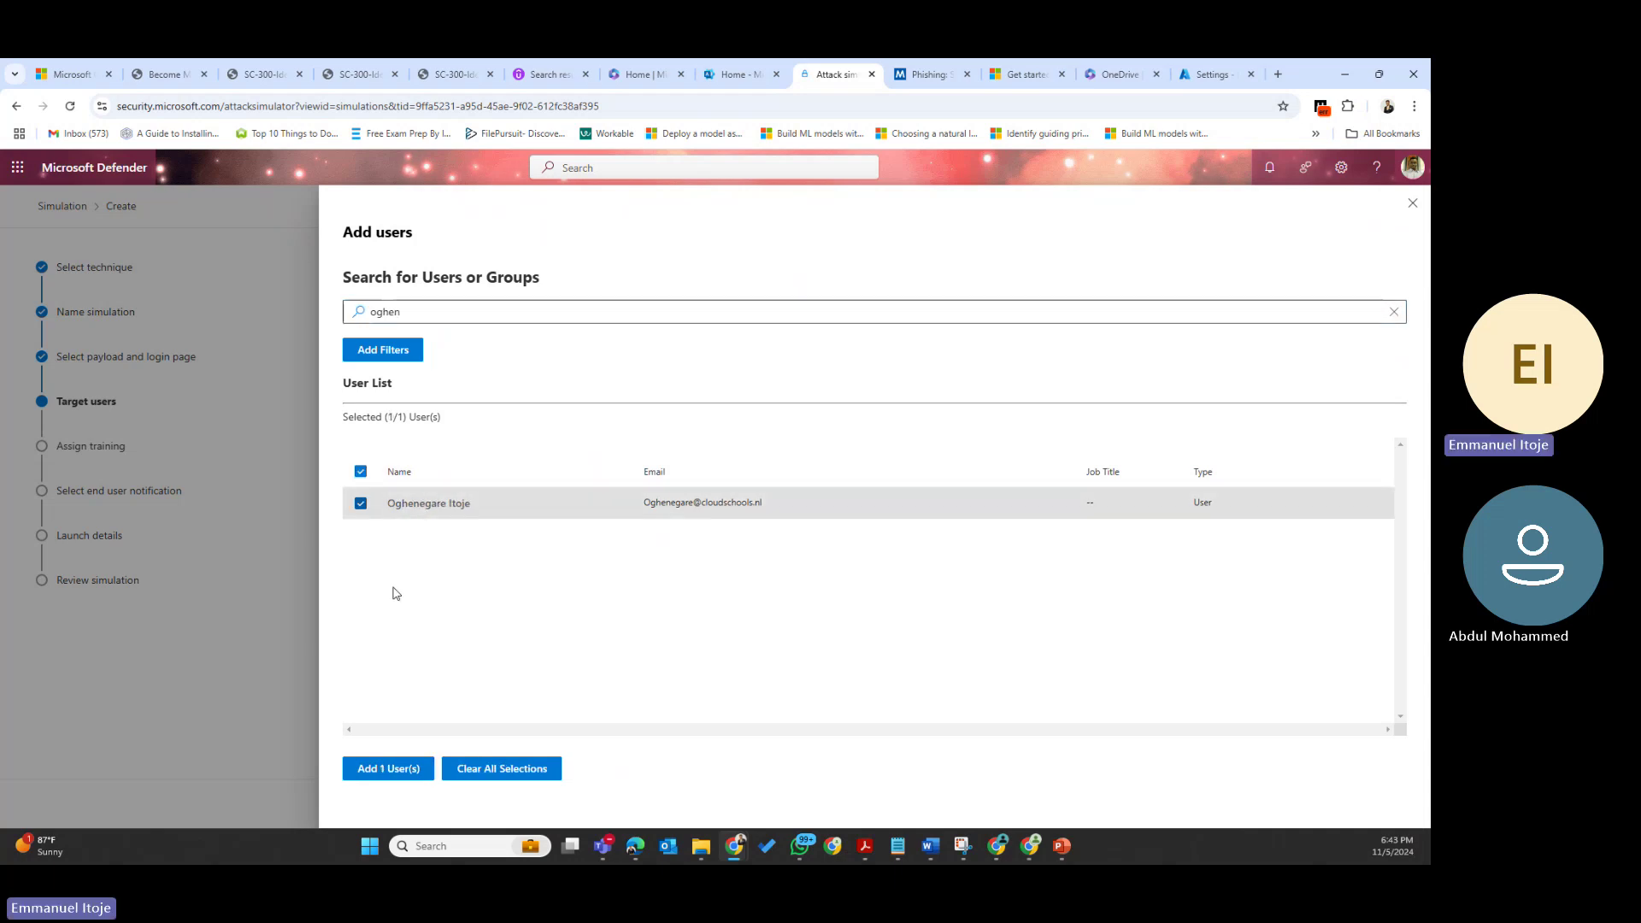
{"action": "left_click", "coordinate": [402, 771]}
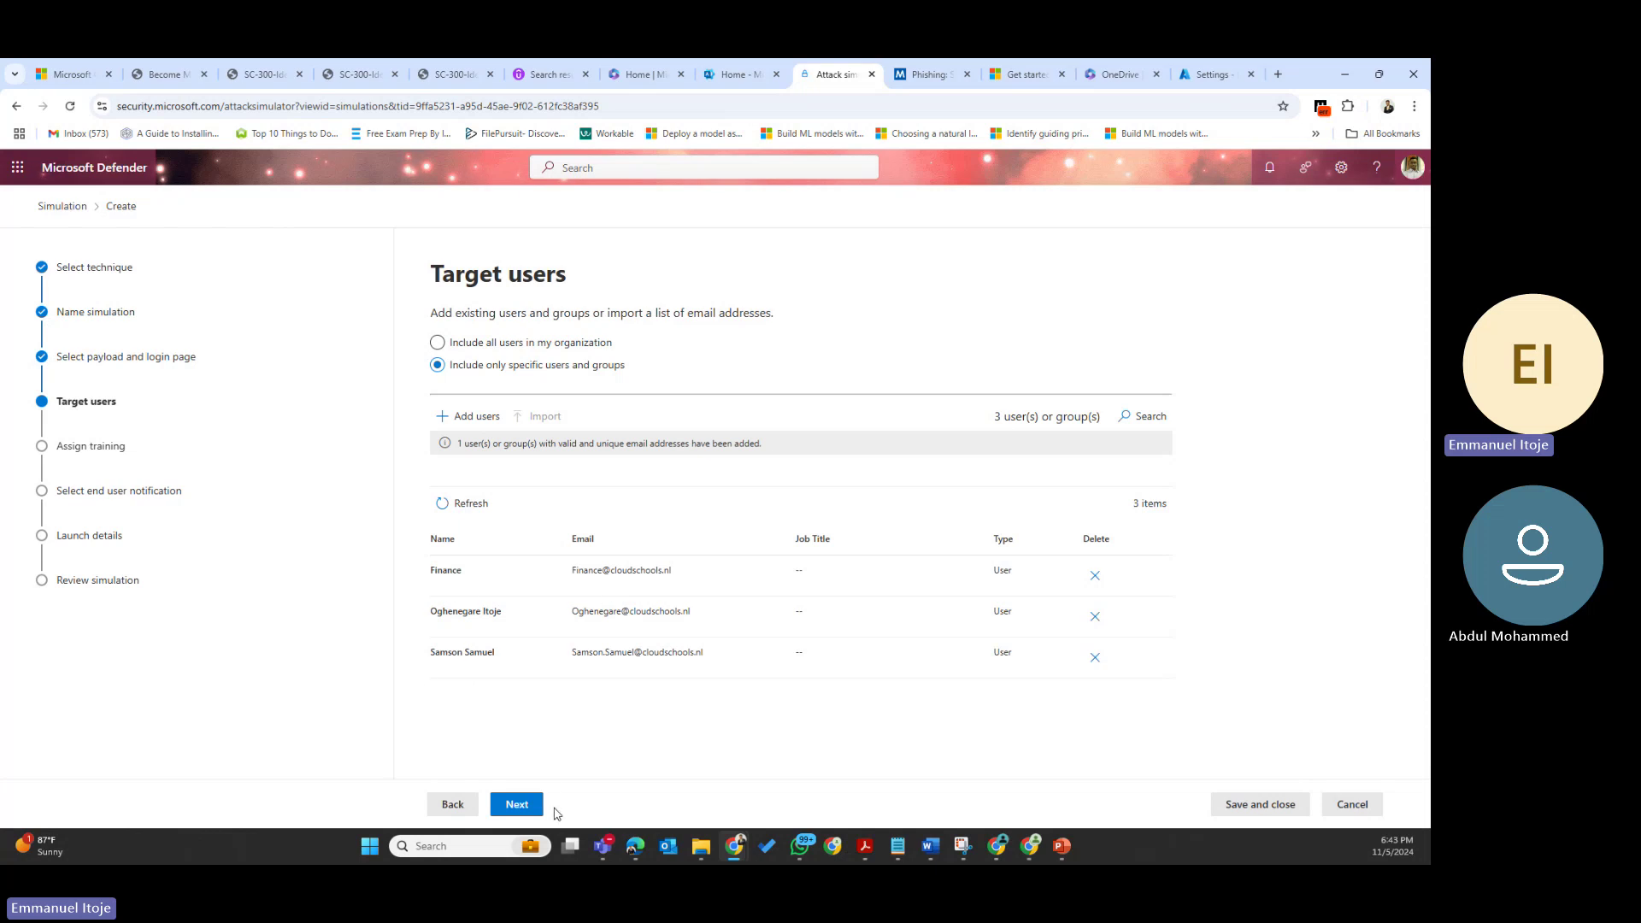
{"action": "left_click", "coordinate": [517, 805]}
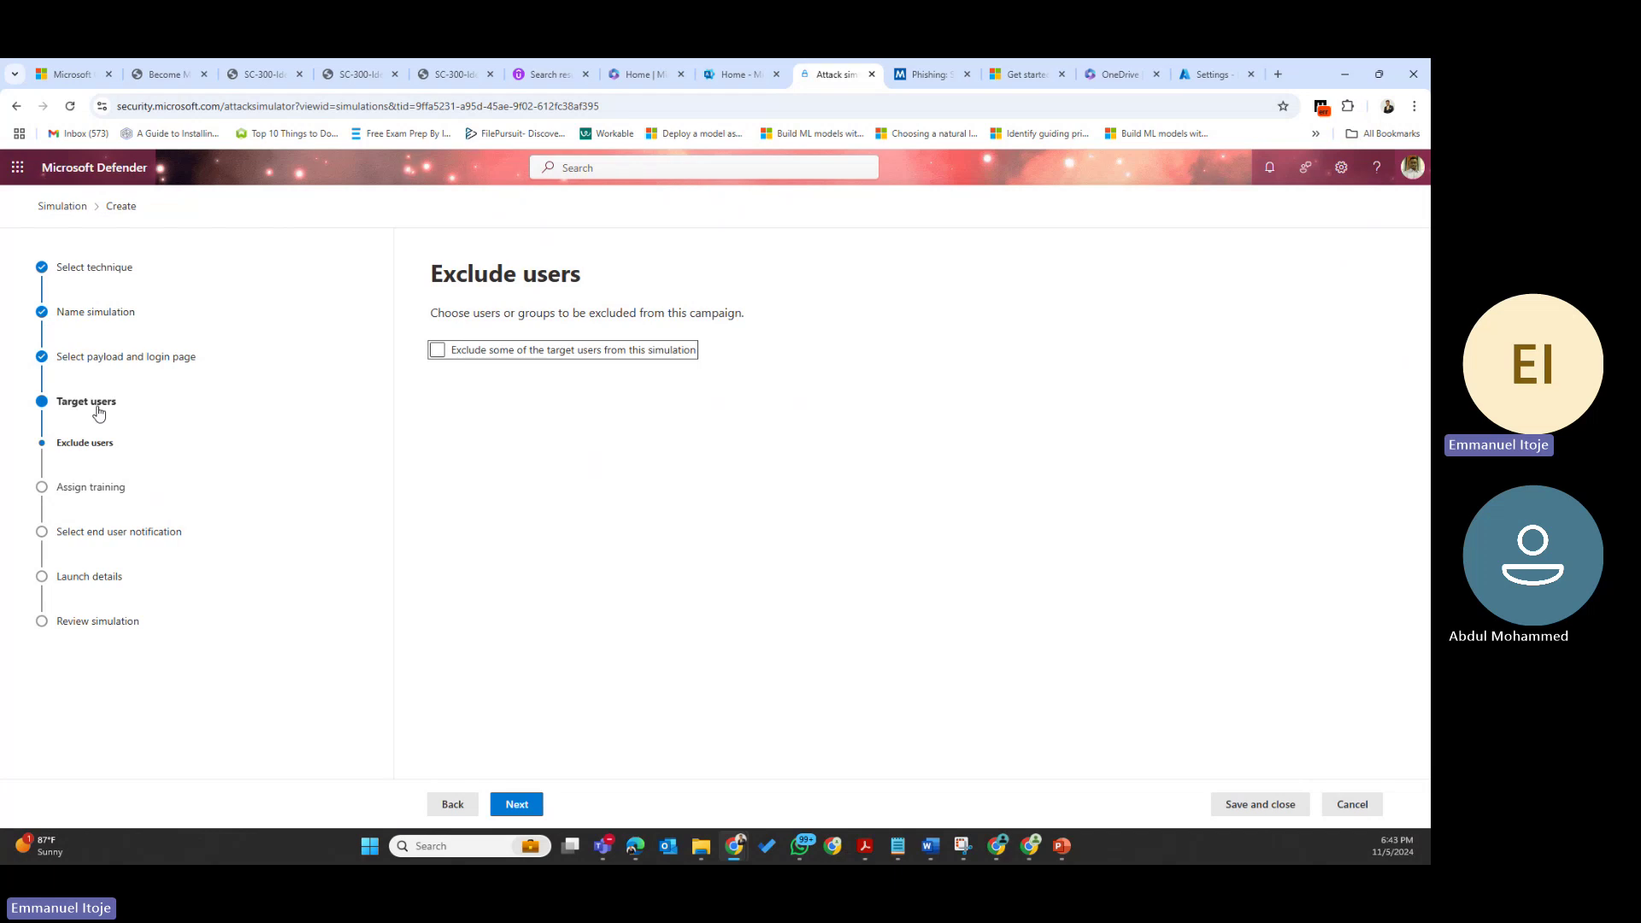
Enable excluding some target users from the simulation and look over the filter categories for choosing them, adding nobody
{"action": "left_click", "coordinate": [436, 351]}
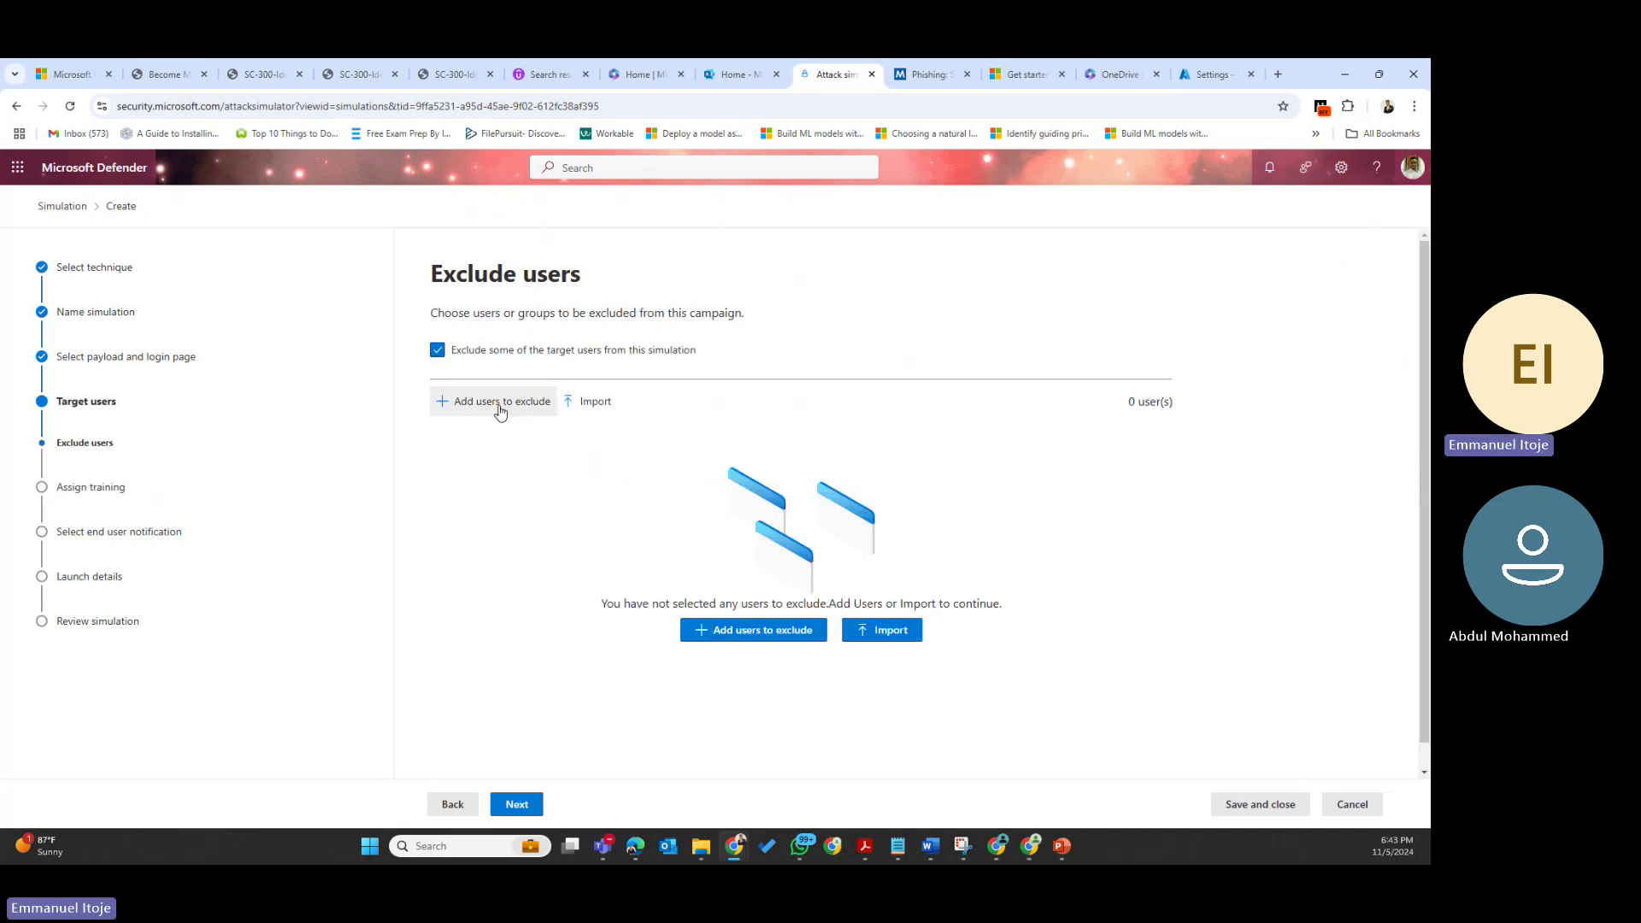
{"action": "left_click", "coordinate": [500, 402]}
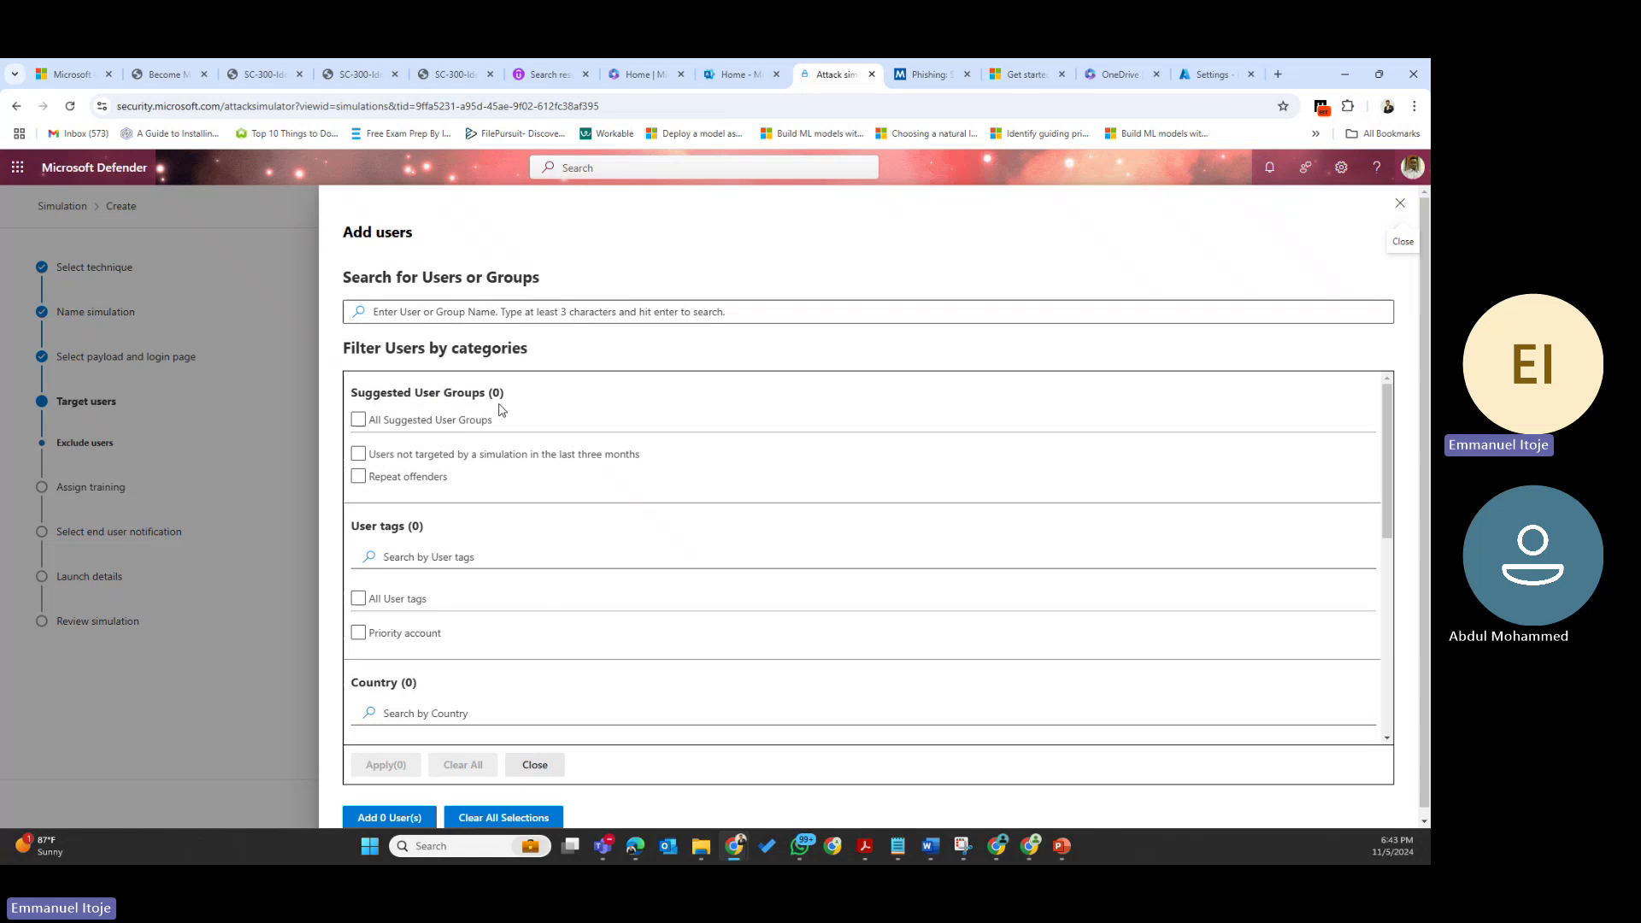
{"action": "left_click", "coordinate": [466, 311]}
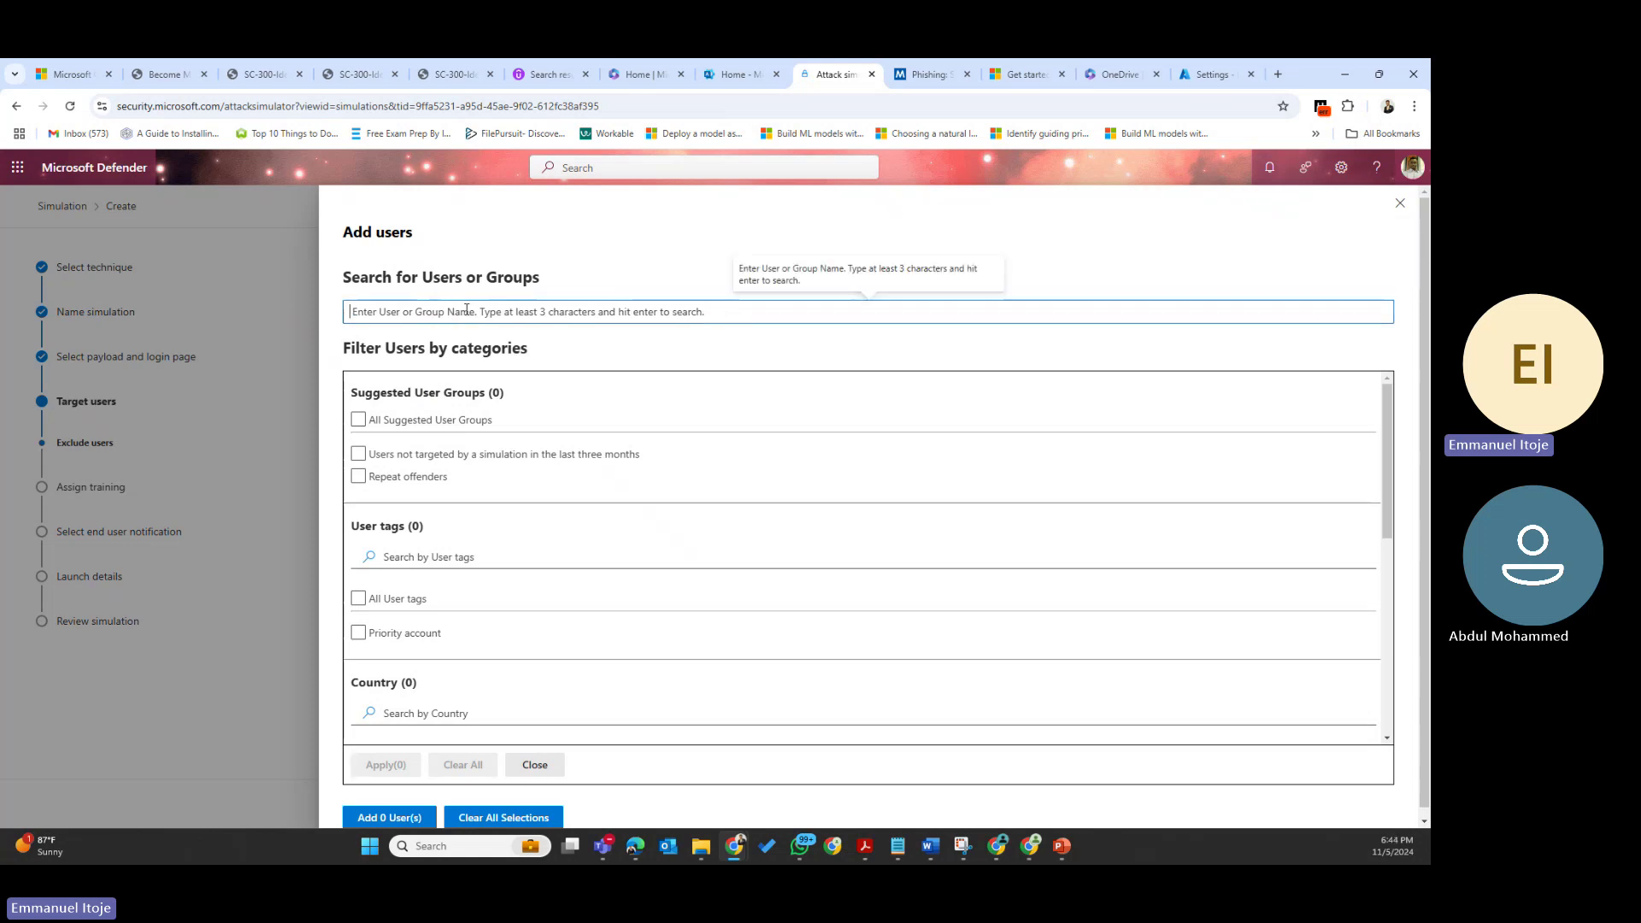
{"action": "scroll", "coordinate": [504, 515], "scroll_direction": "down", "scroll_amount": 3}
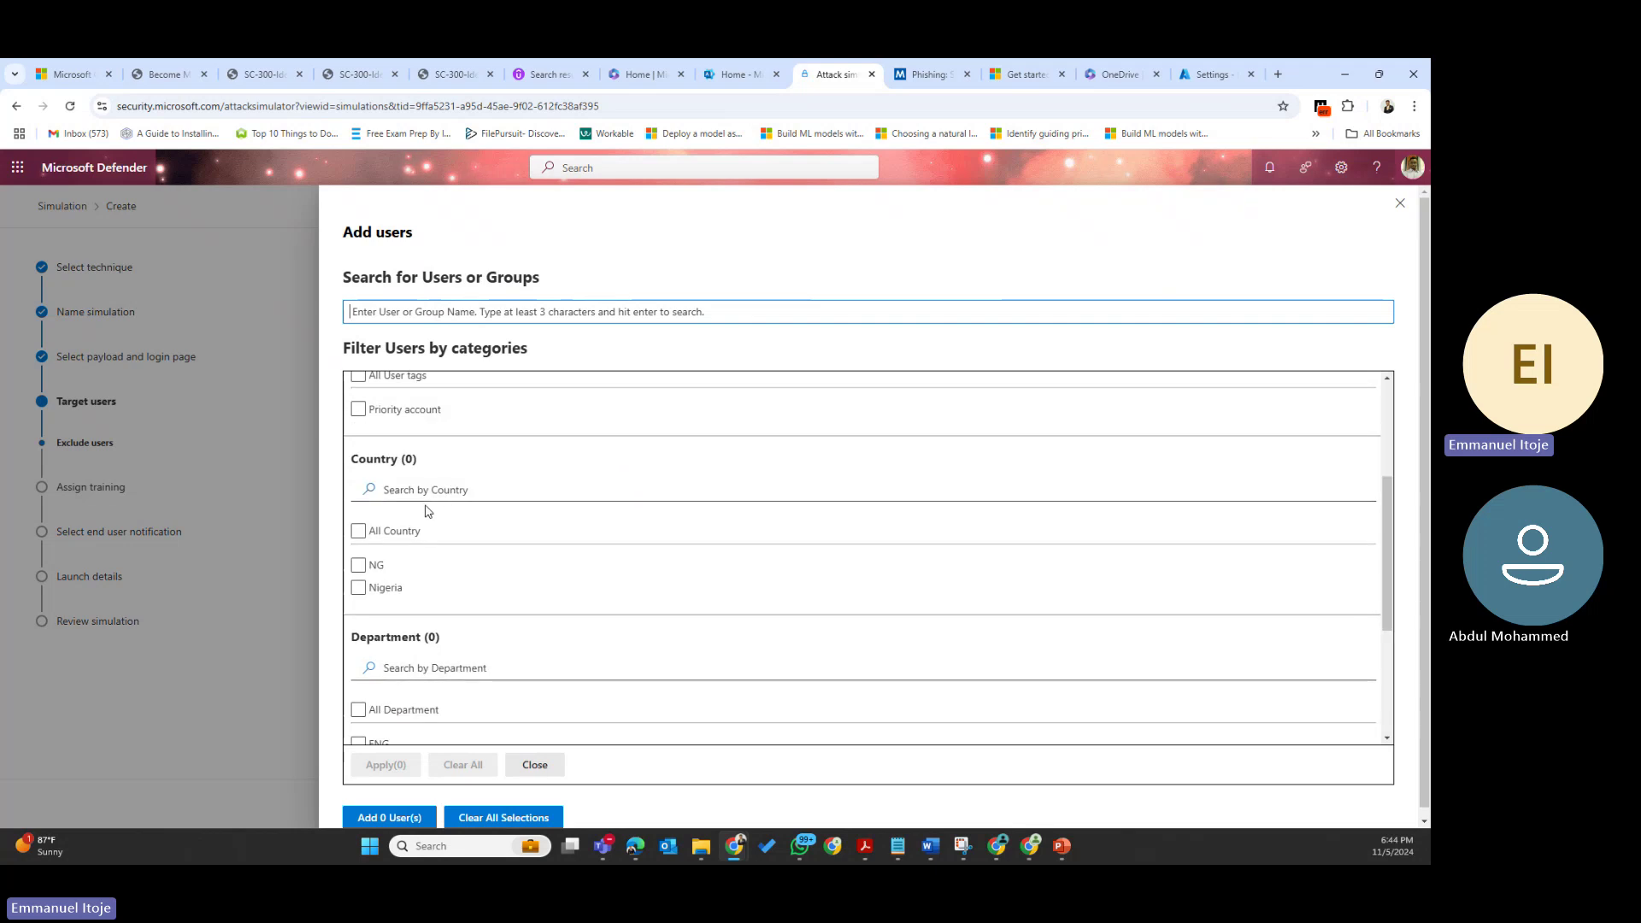
{"action": "scroll", "coordinate": [428, 511], "scroll_direction": "down", "scroll_amount": 3}
{"action": "scroll", "coordinate": [423, 487], "scroll_direction": "down", "scroll_amount": 1}
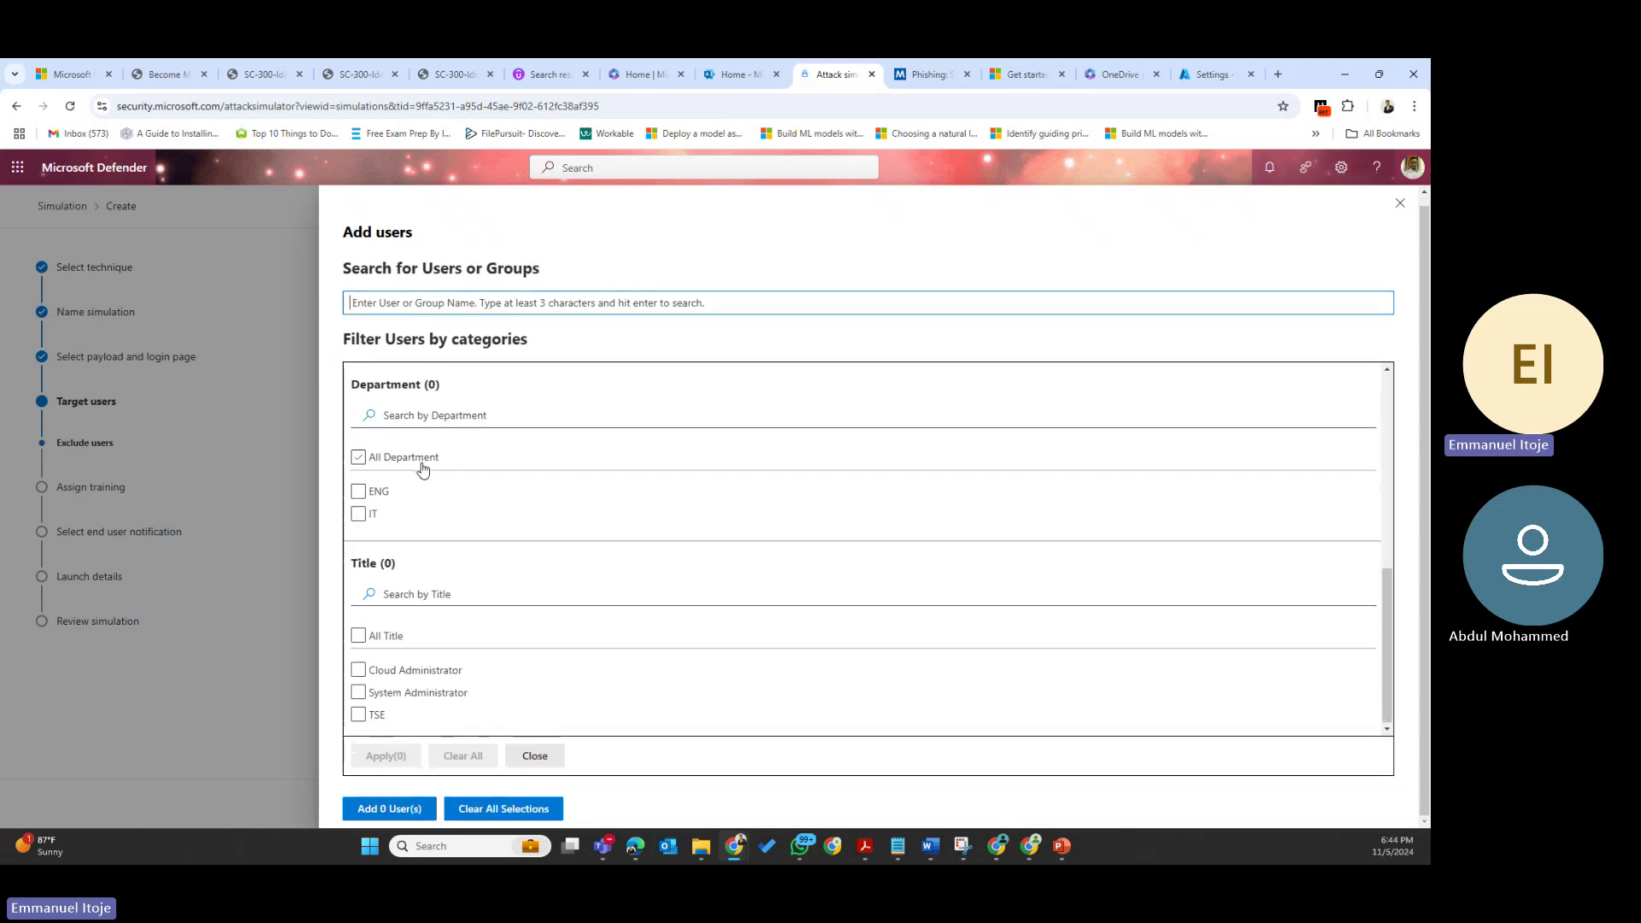
{"action": "scroll", "coordinate": [428, 675], "scroll_direction": "up", "scroll_amount": 7}
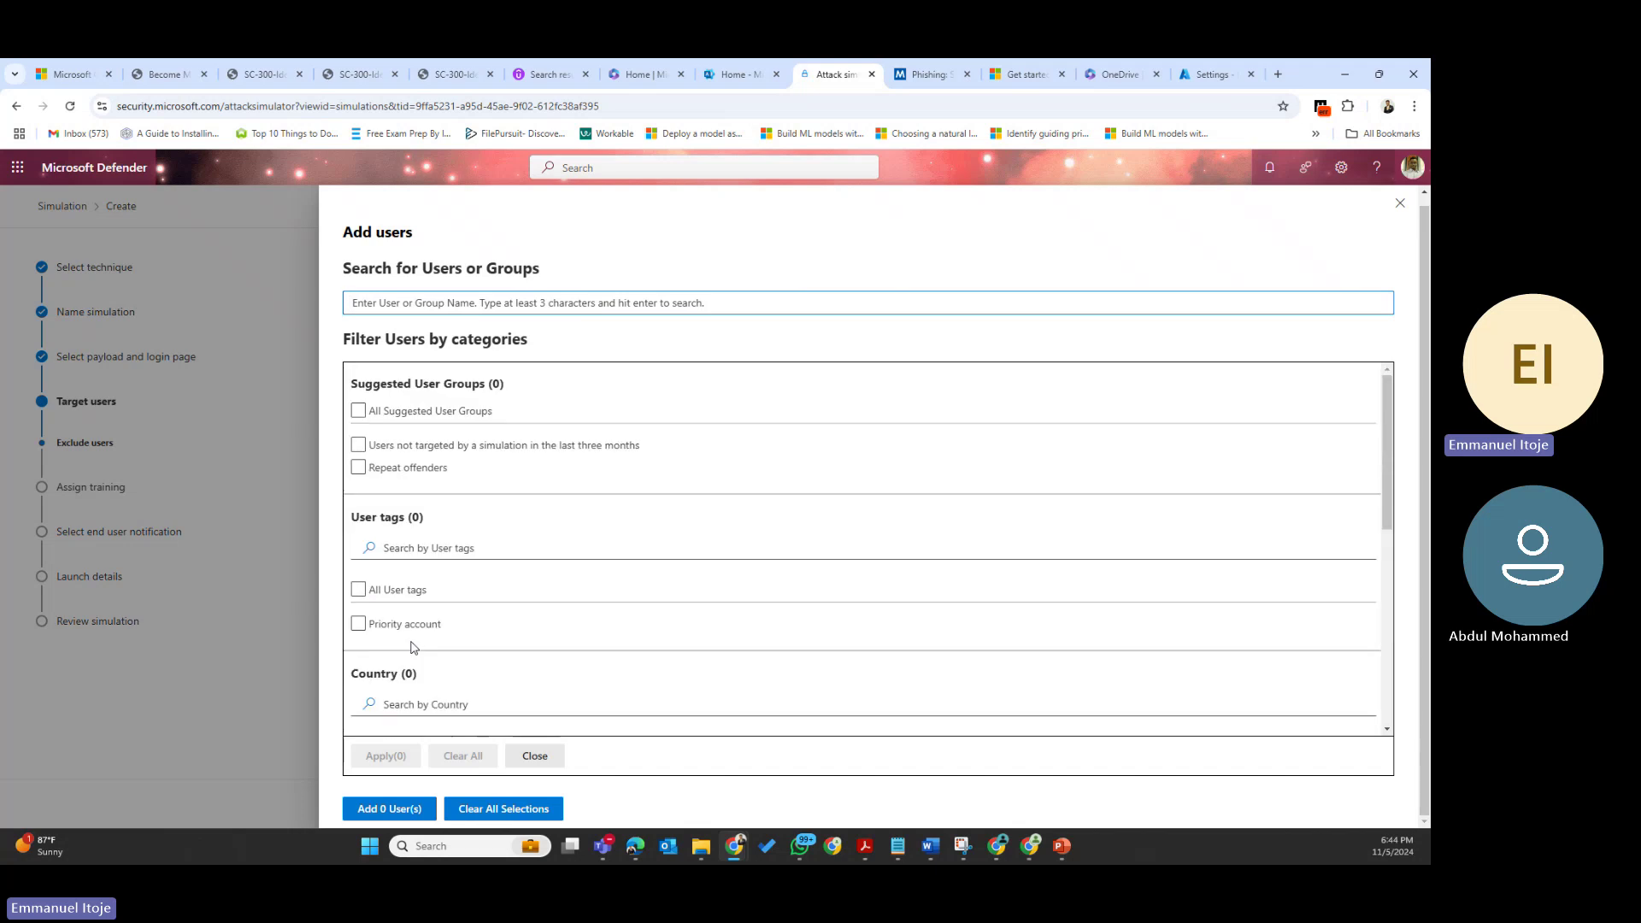
{"action": "left_click", "coordinate": [1401, 203]}
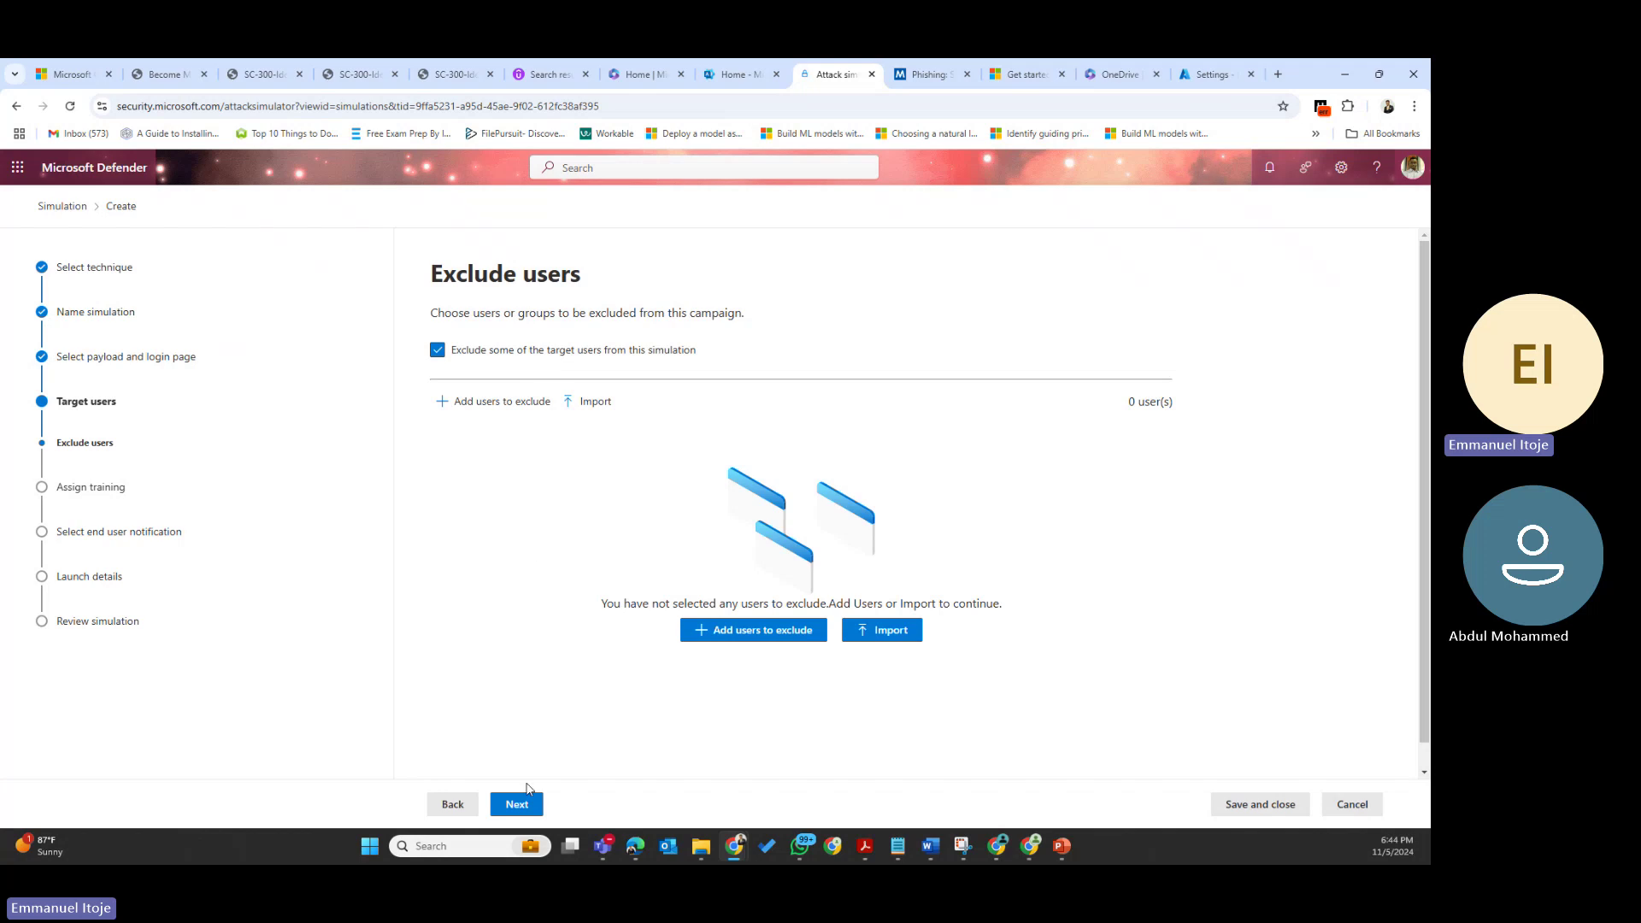
{"action": "left_click", "coordinate": [516, 807]}
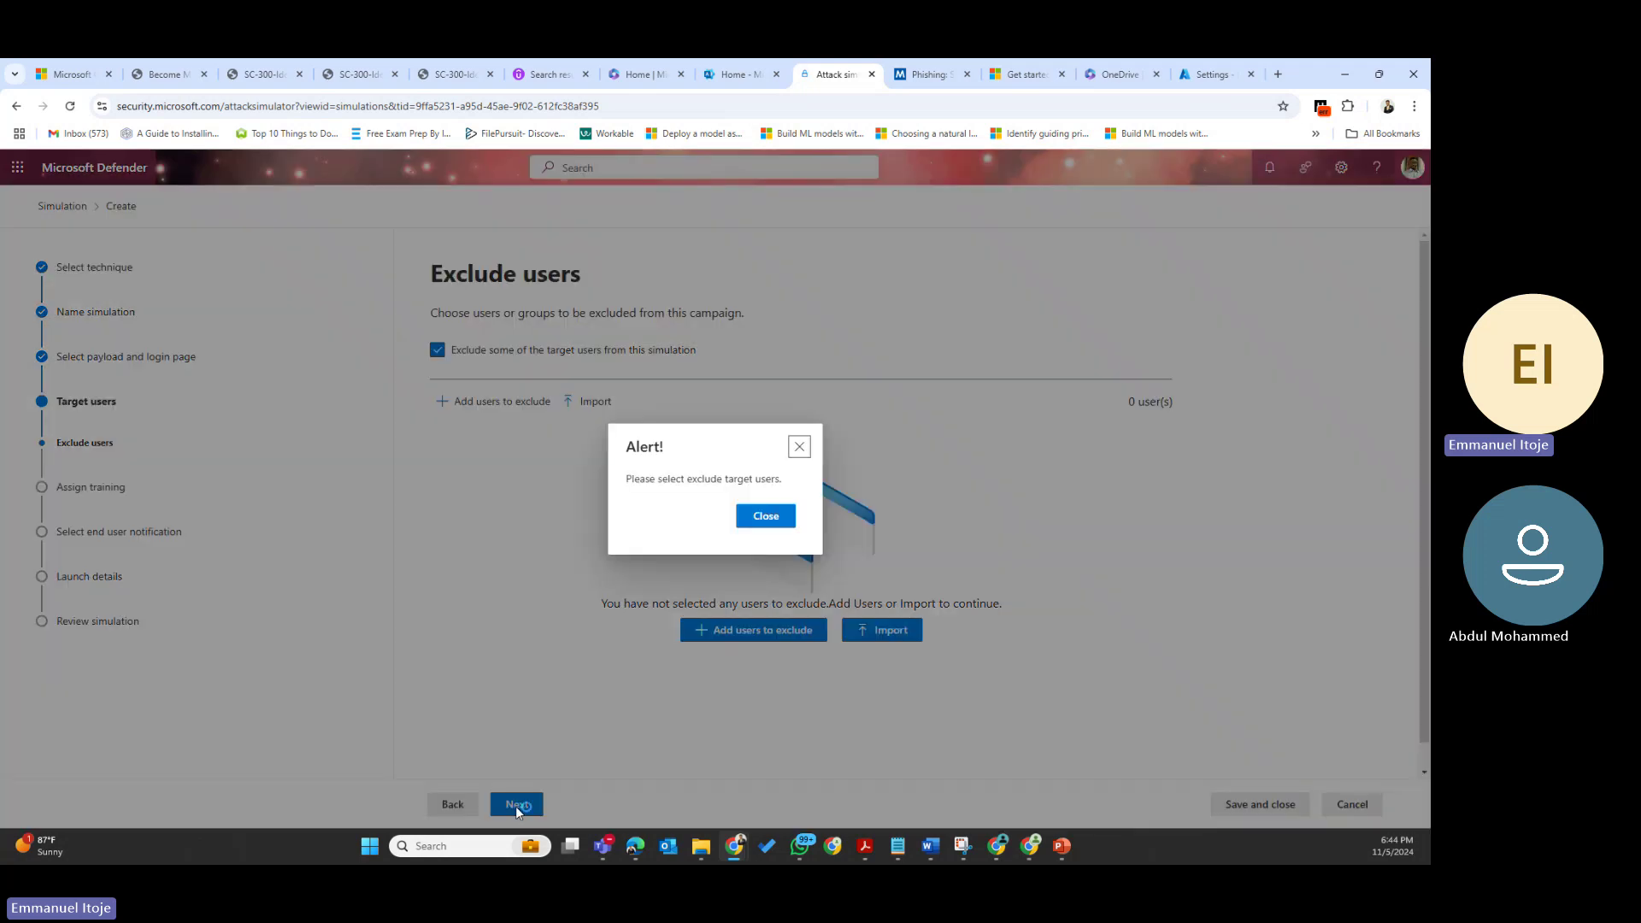
{"action": "left_click", "coordinate": [760, 502]}
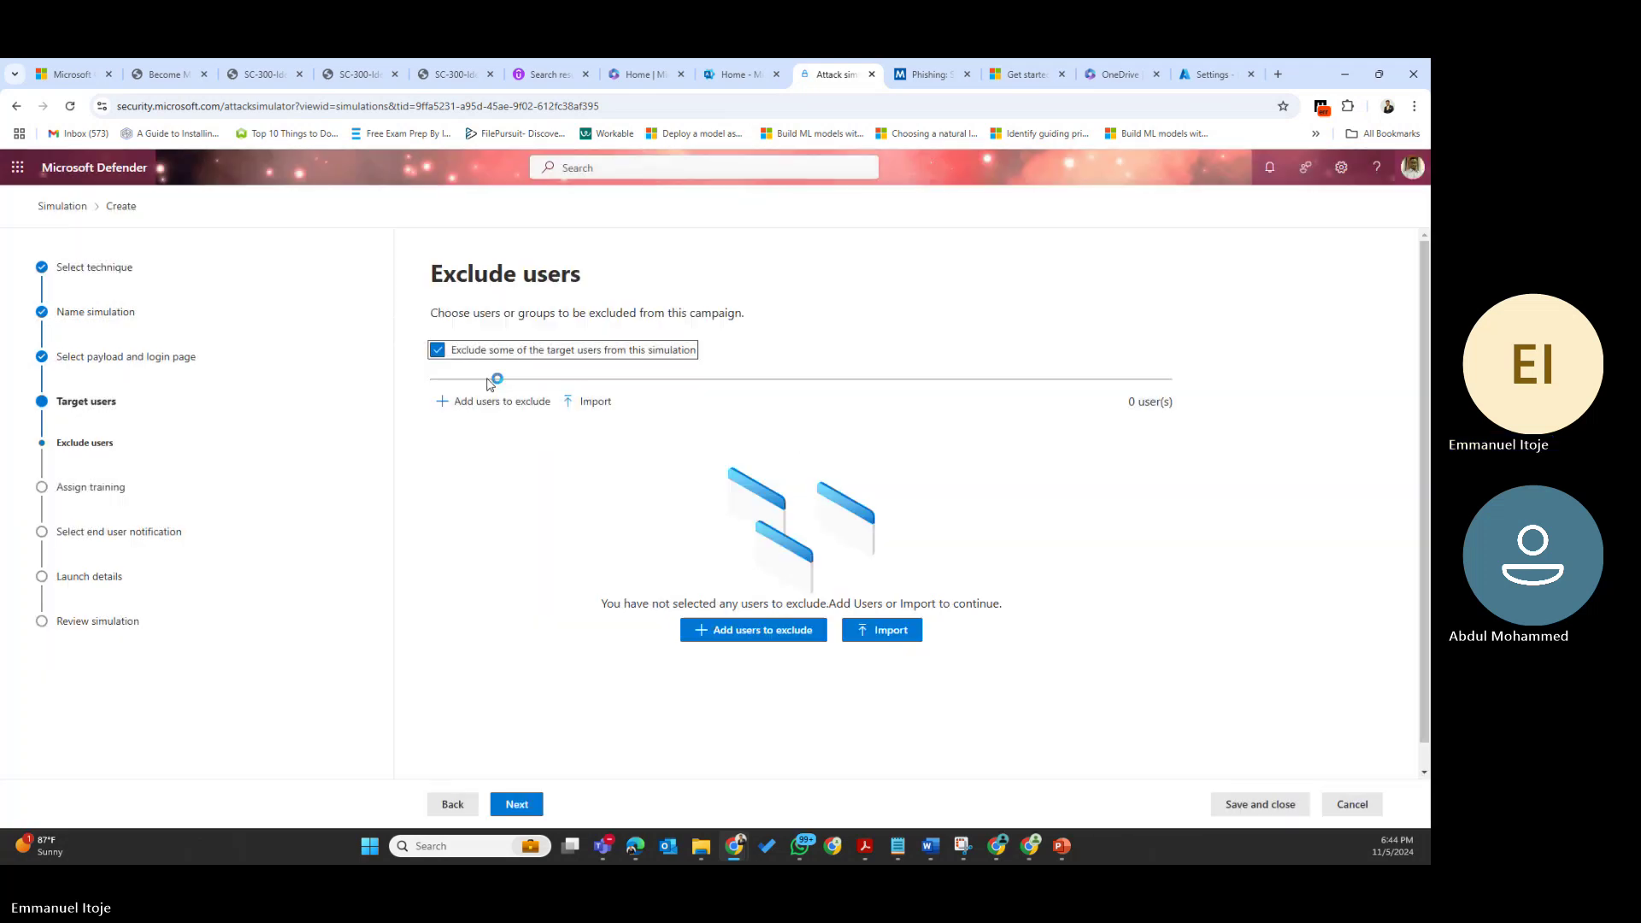
{"action": "left_click", "coordinate": [526, 805]}
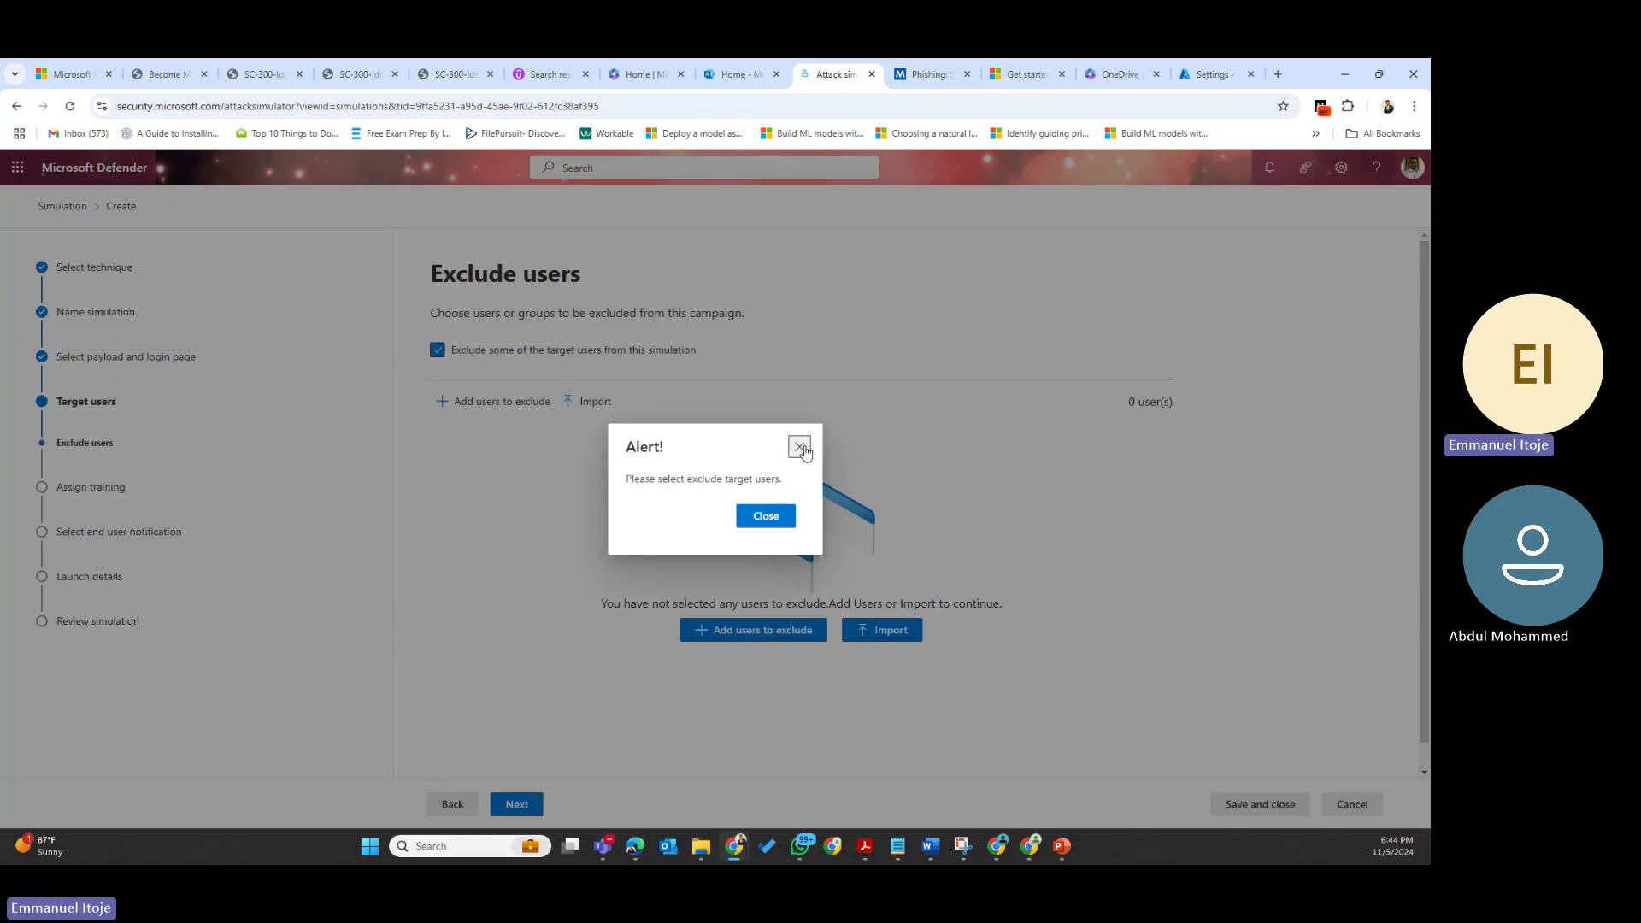
{"action": "left_click", "coordinate": [799, 446]}
Turn off excluding some of the target users from the simulation and continue to the training assignment
{"action": "left_click", "coordinate": [437, 351]}
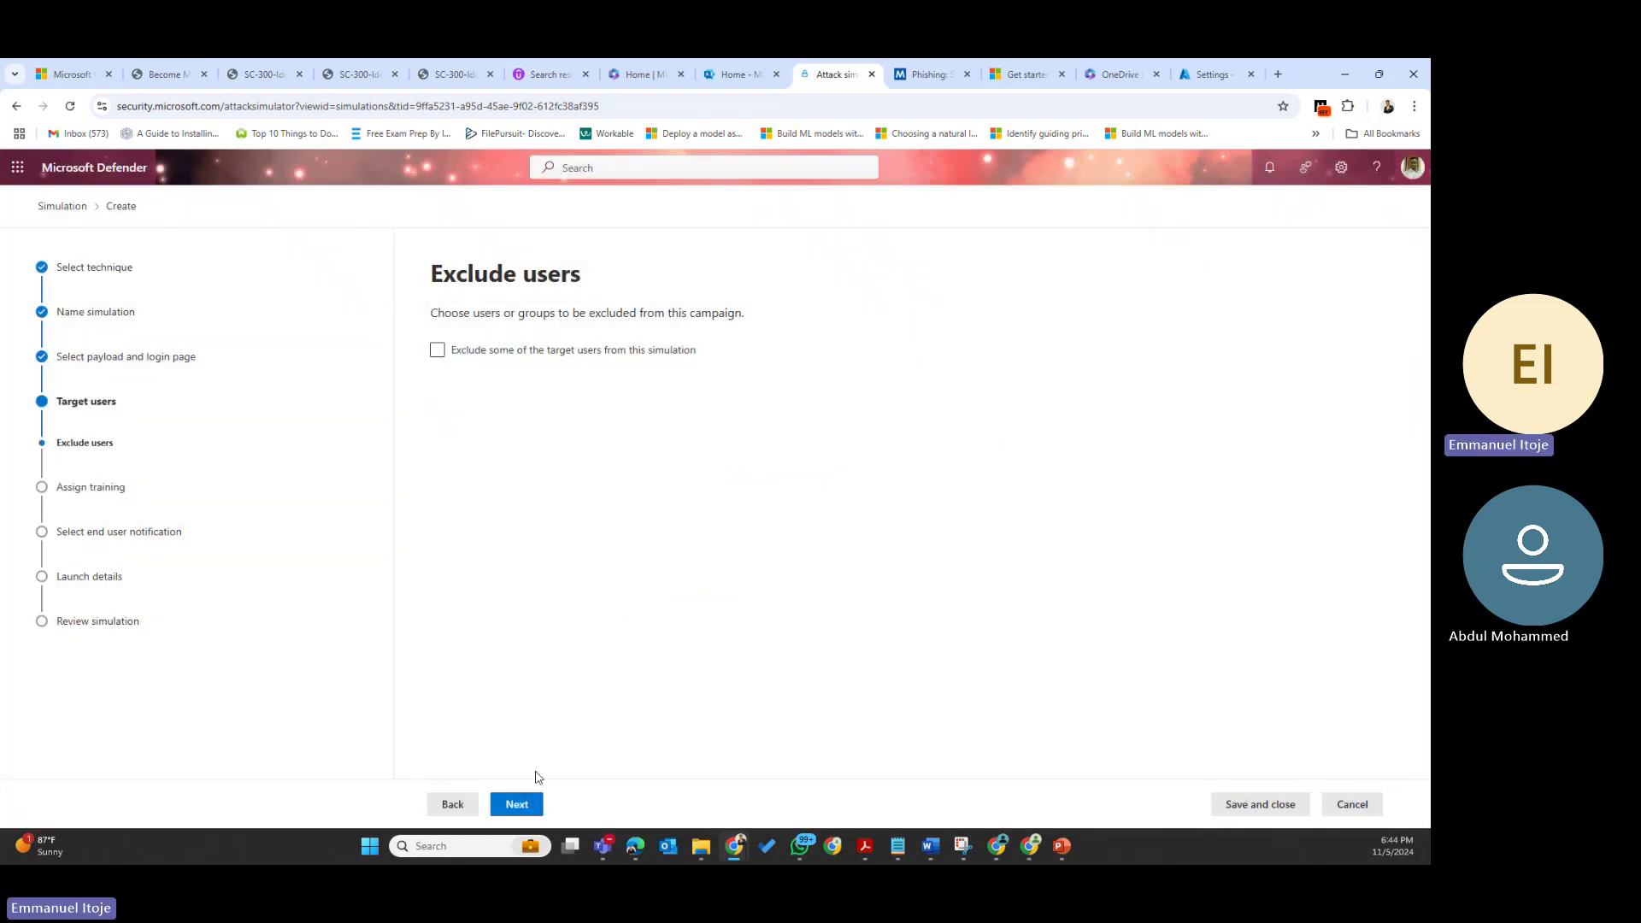
{"action": "left_click", "coordinate": [517, 806]}
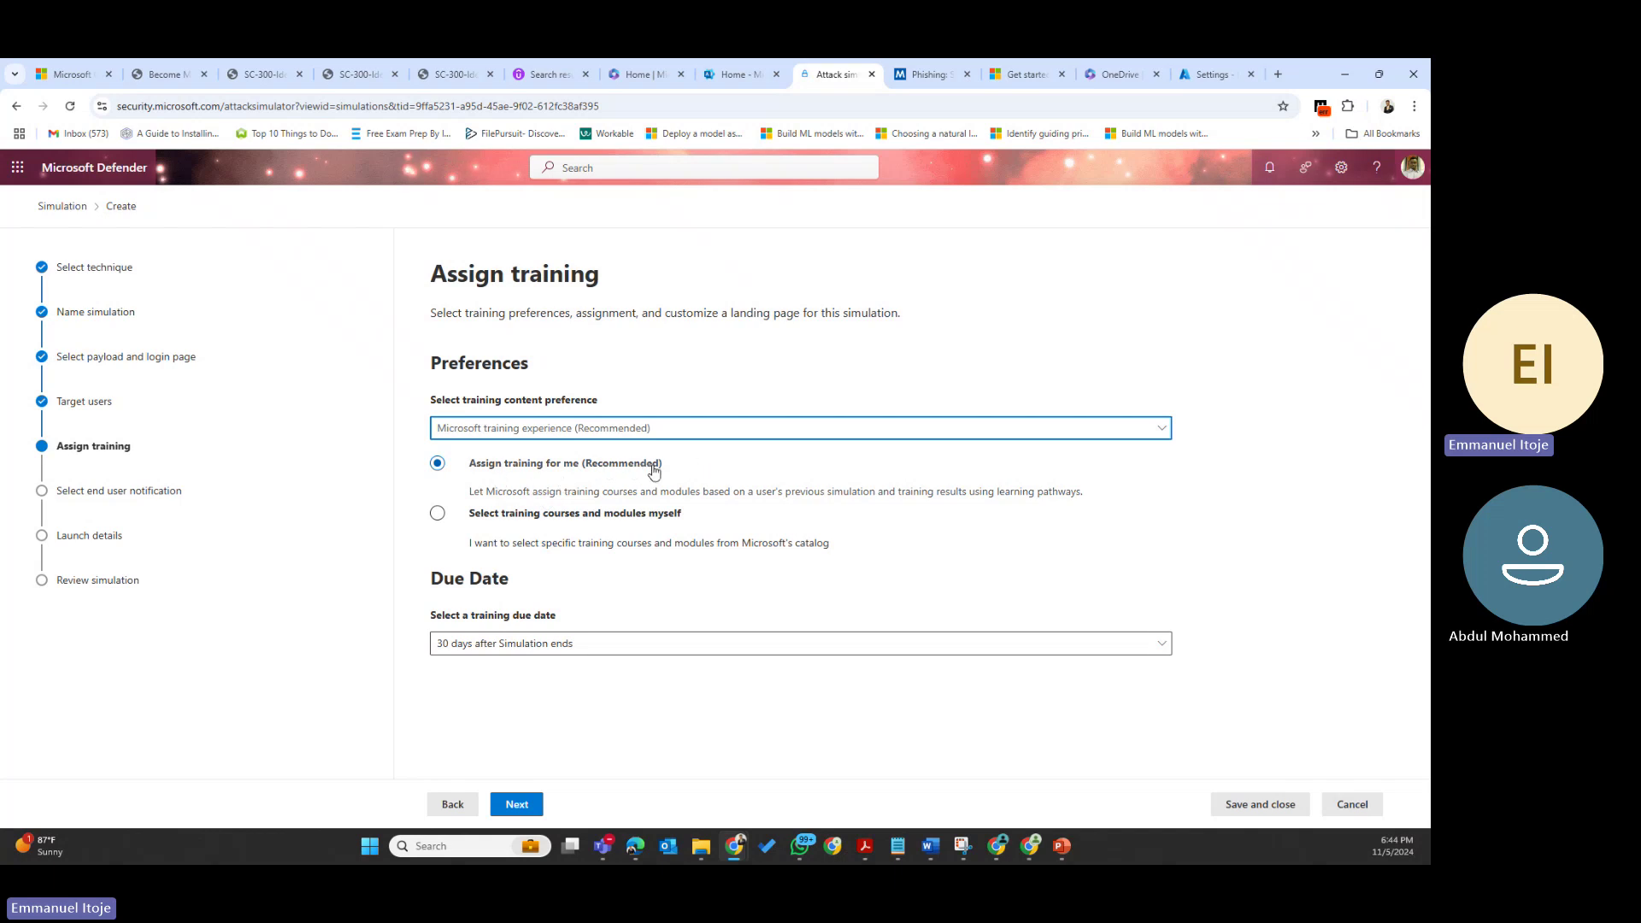
Try selecting training courses and modules yourself, and try training due dates of 7 and 15 days after the simulation ends
{"action": "left_click", "coordinate": [436, 512]}
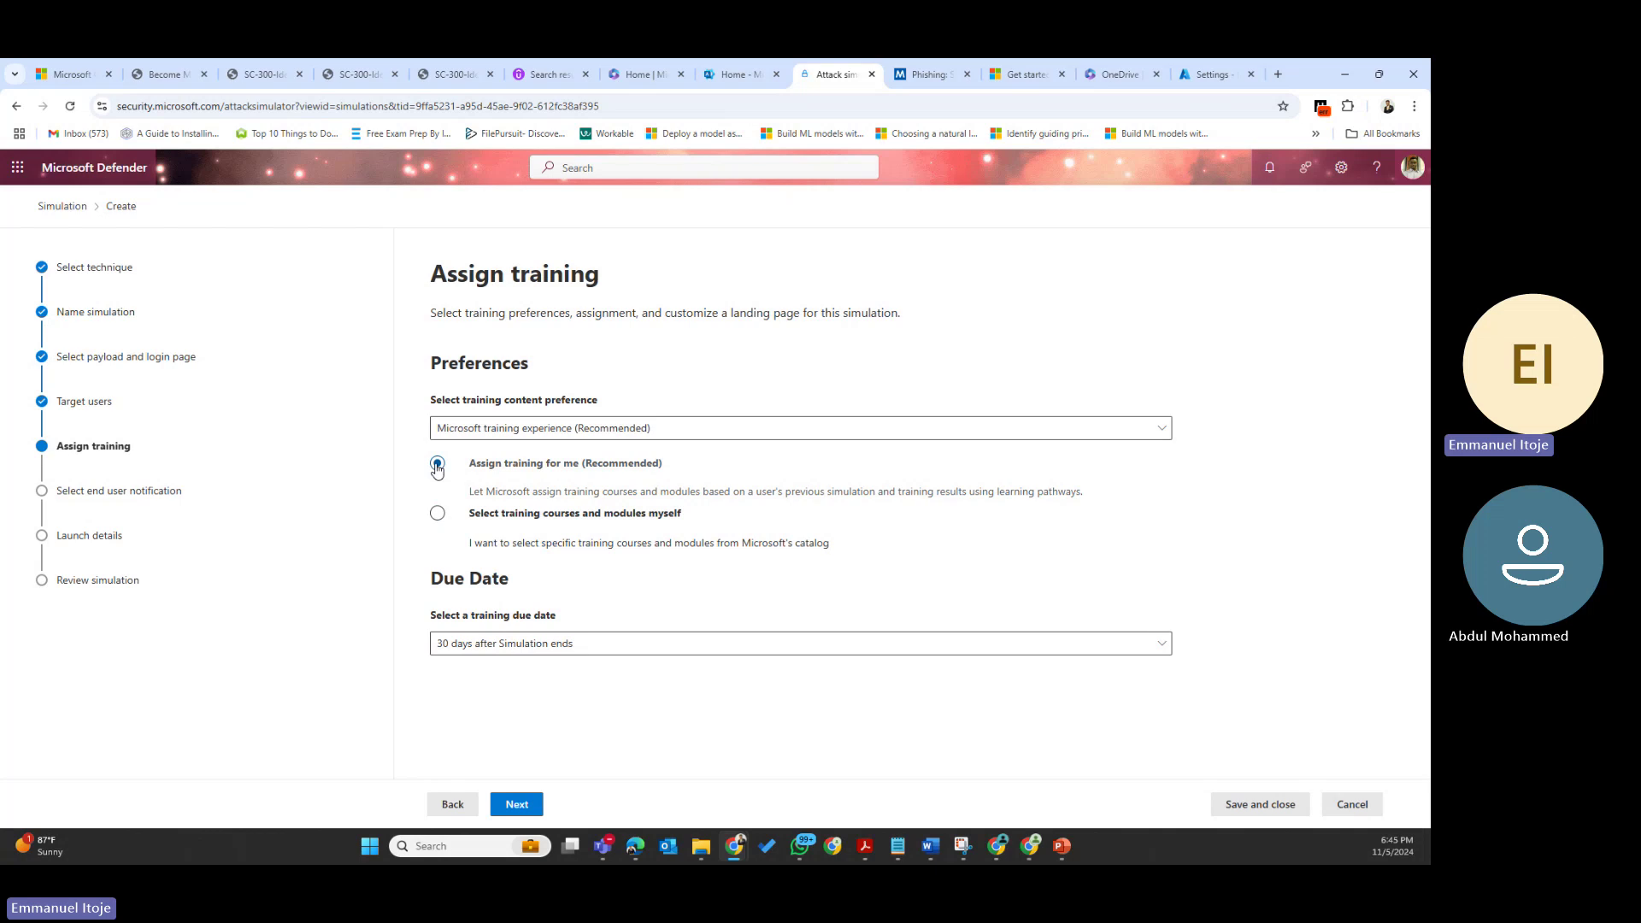
{"action": "left_click", "coordinate": [572, 647]}
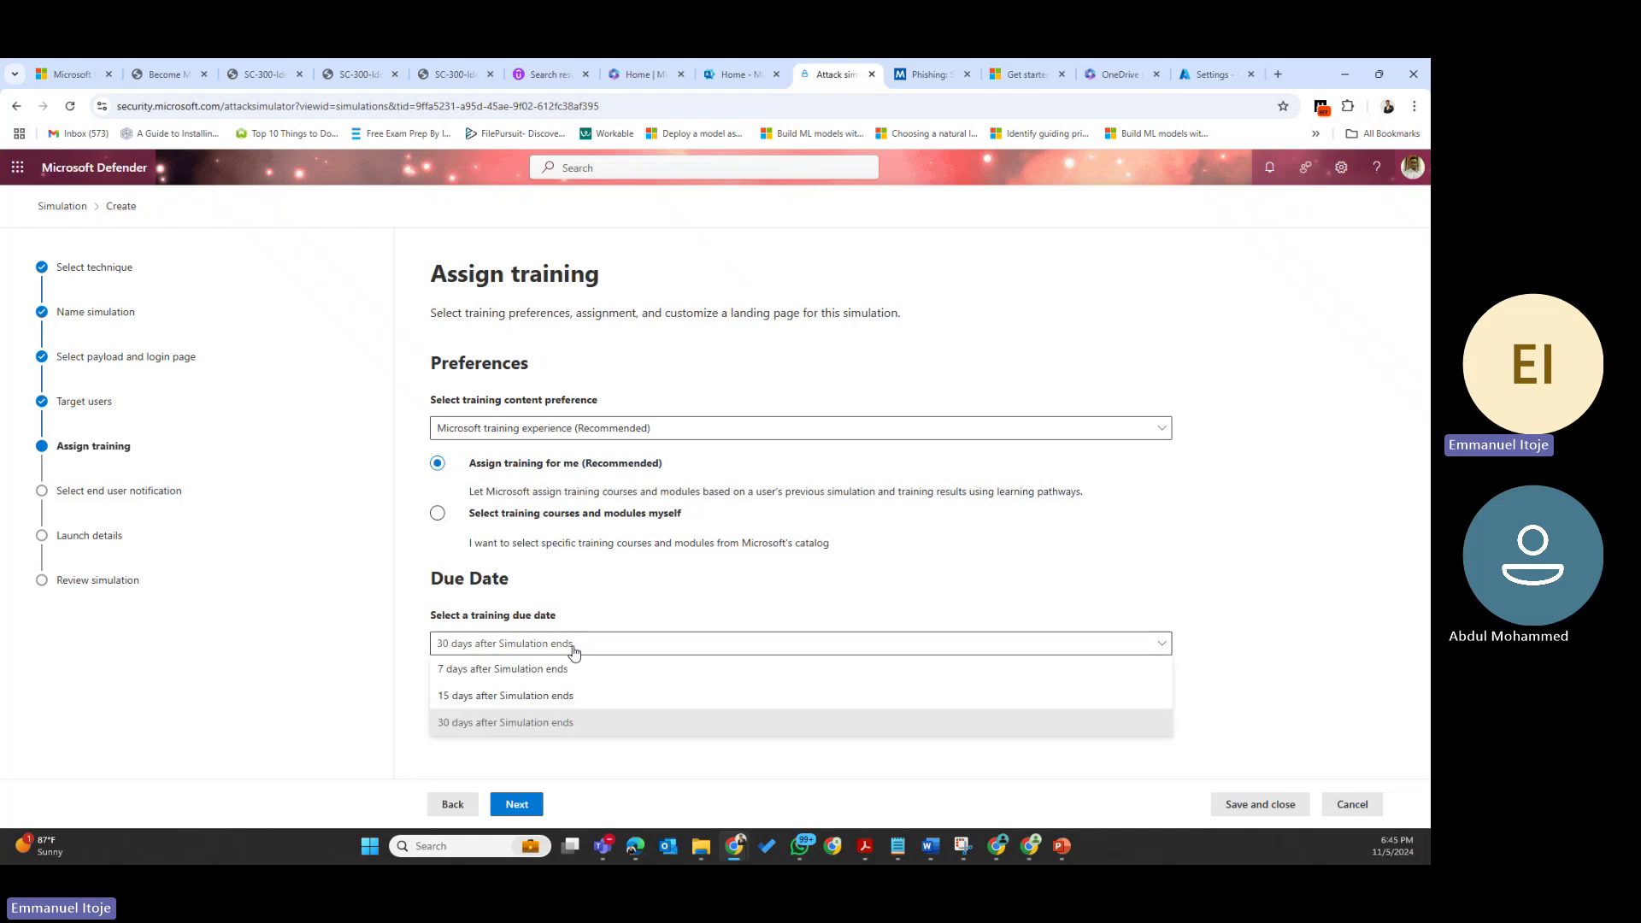
{"action": "left_click", "coordinate": [527, 677]}
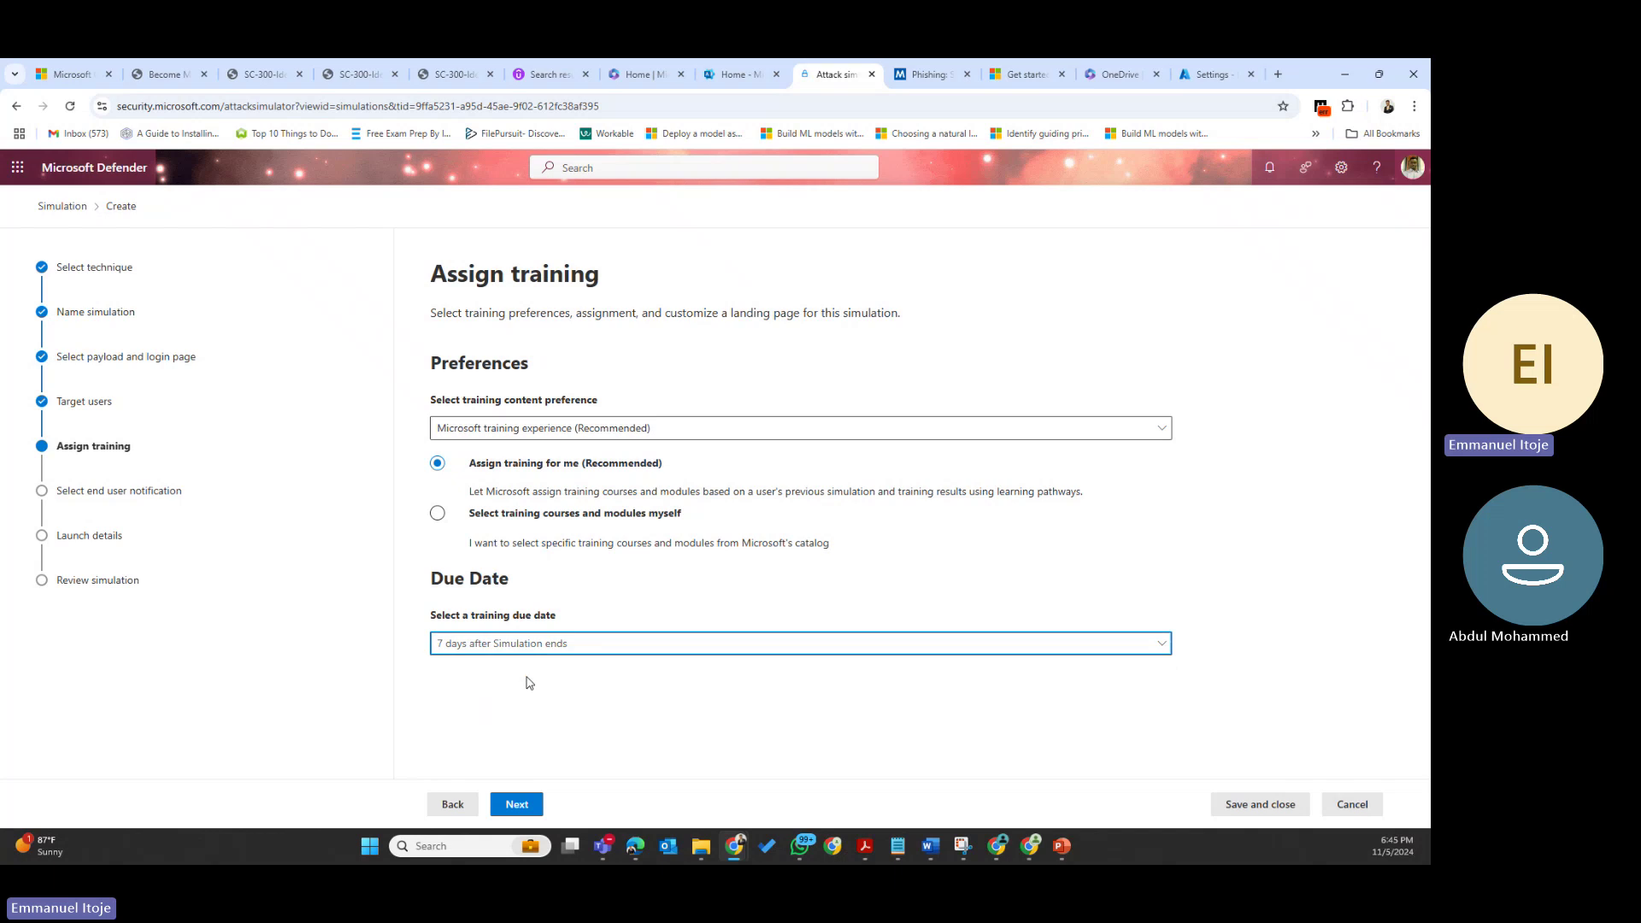
{"action": "left_click", "coordinate": [607, 646]}
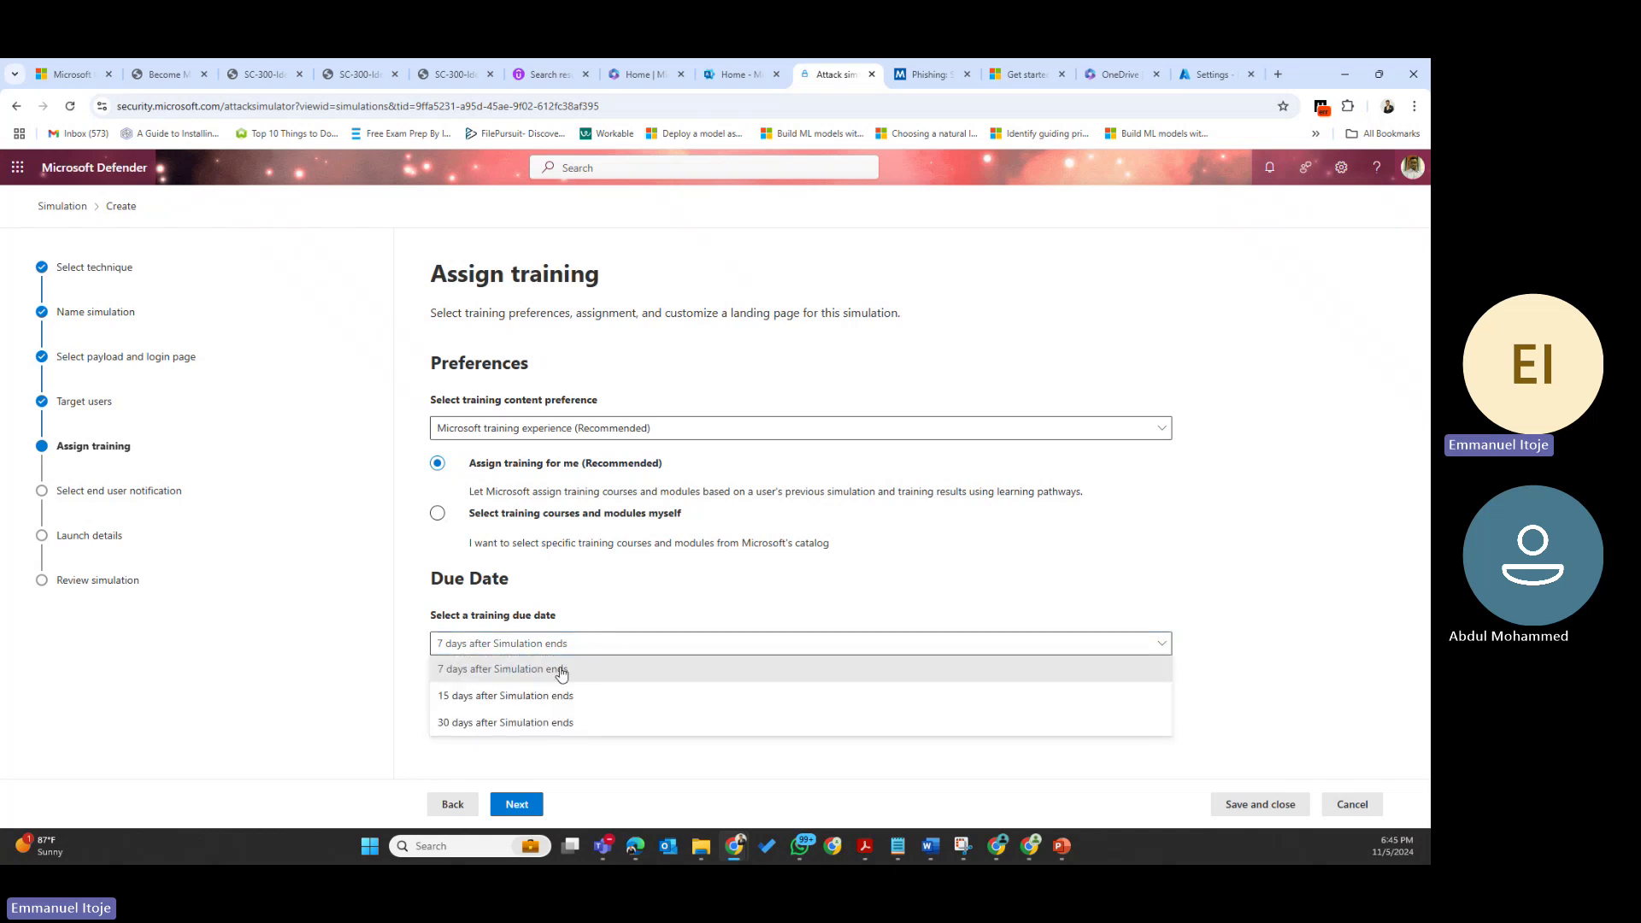
{"action": "left_click", "coordinate": [495, 696]}
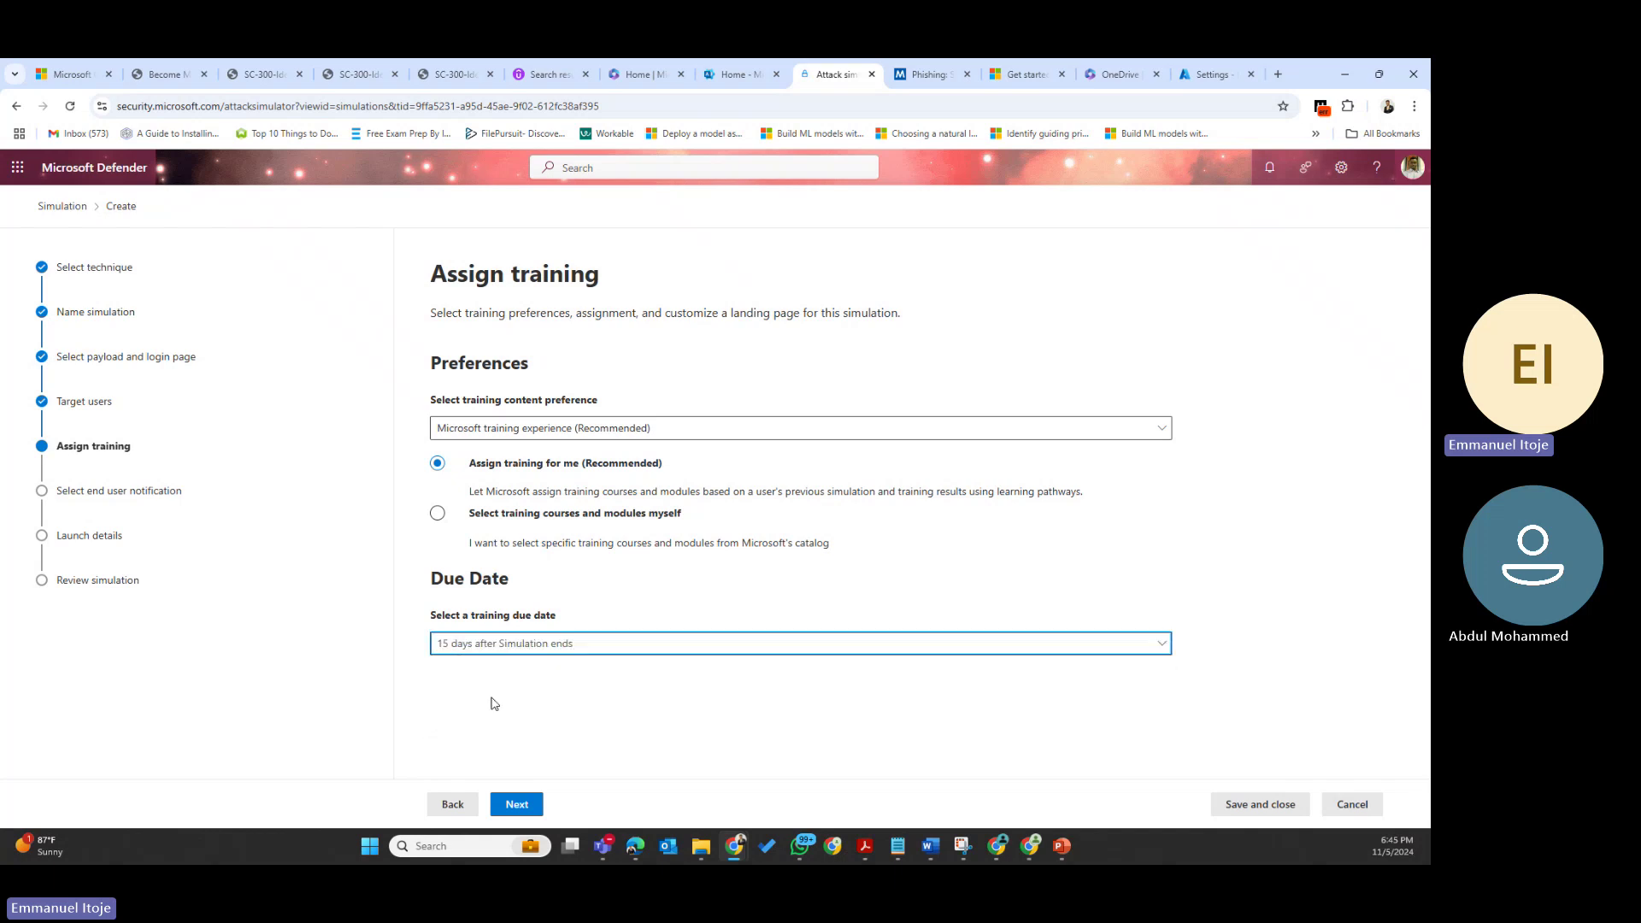
Set the training due date to 30 days after the simulation ends and continue to the phish landing page selection
{"action": "left_click", "coordinate": [593, 642]}
{"action": "left_click", "coordinate": [540, 735]}
{"action": "left_click", "coordinate": [523, 810]}
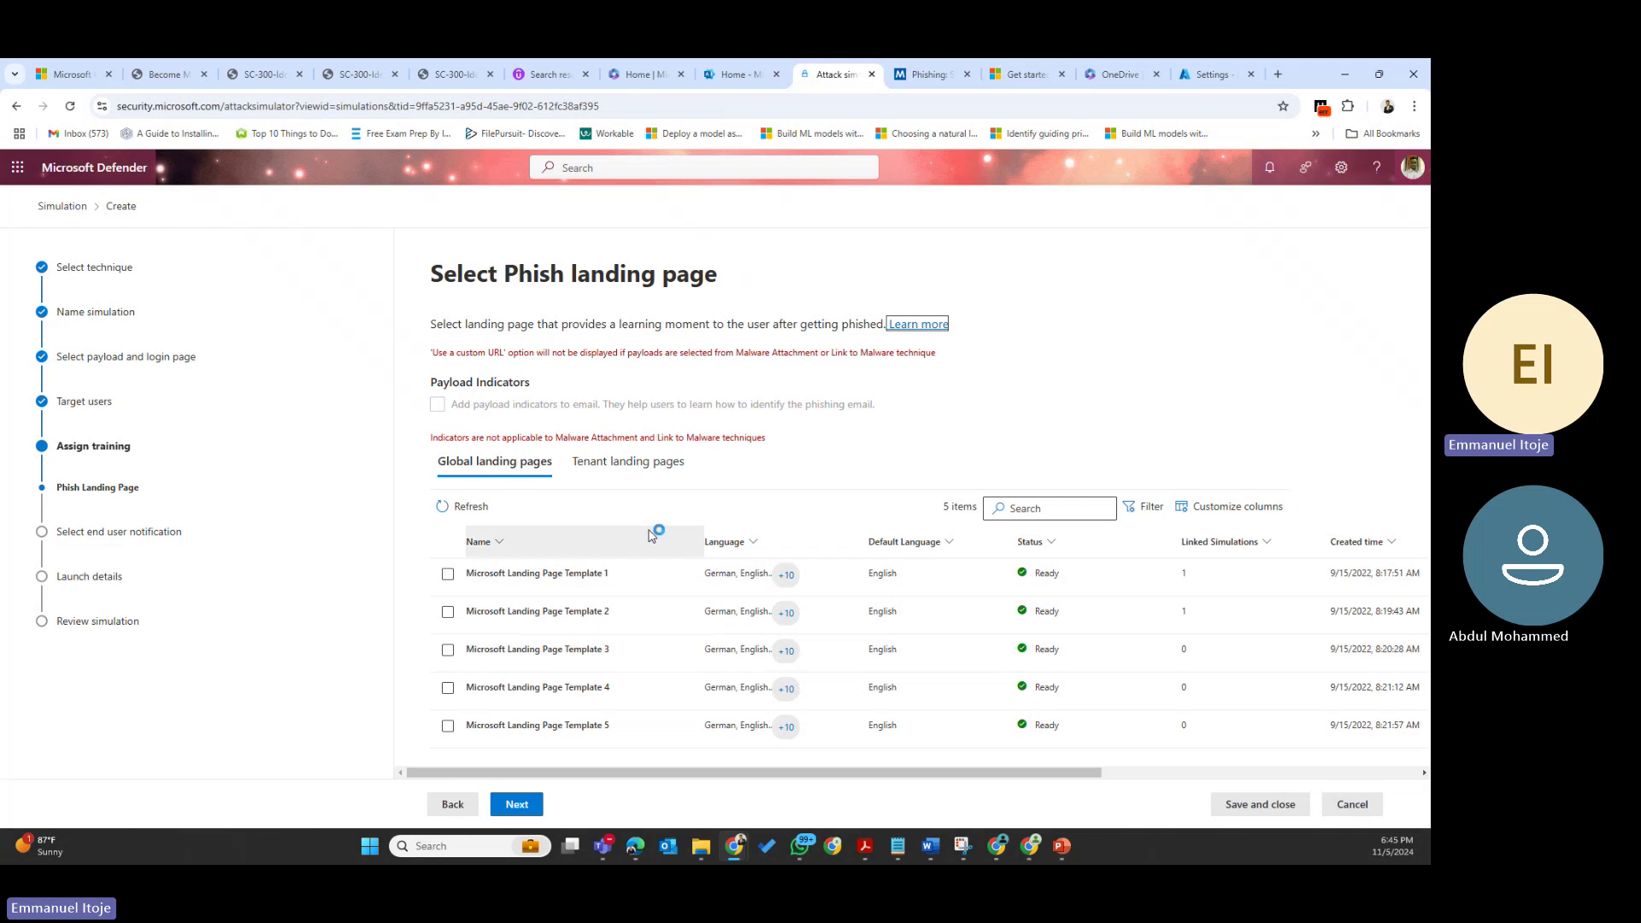
Look over the tenant landing pages and the form for creating a new one, cancel it and return to the global landing pages
{"action": "left_click", "coordinate": [624, 469]}
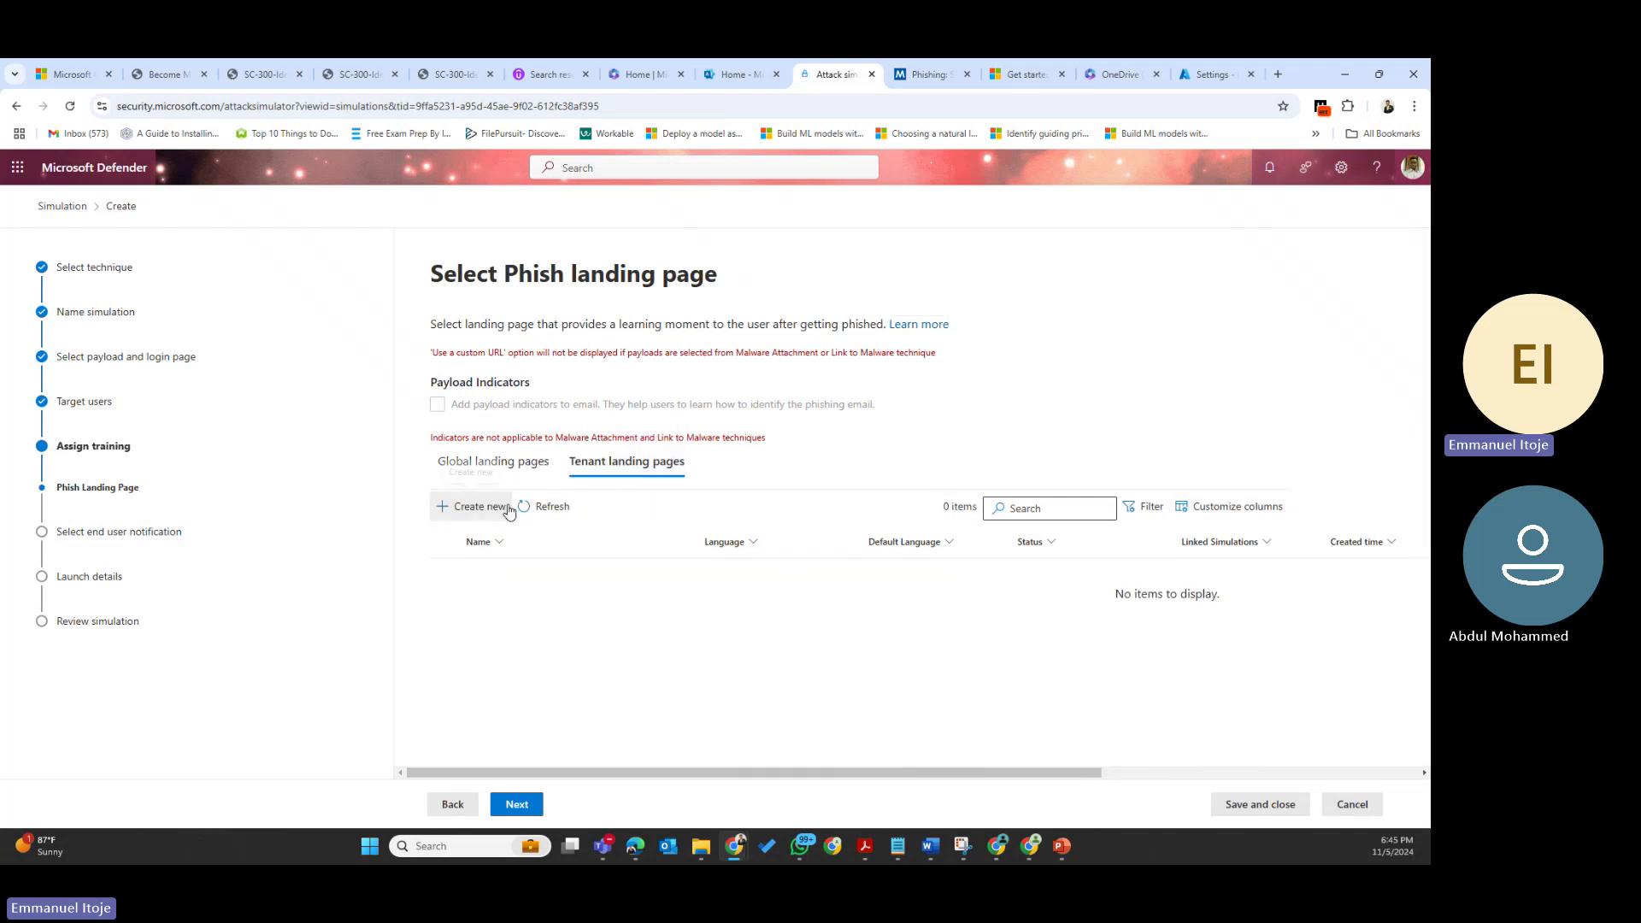
{"action": "left_click", "coordinate": [463, 510]}
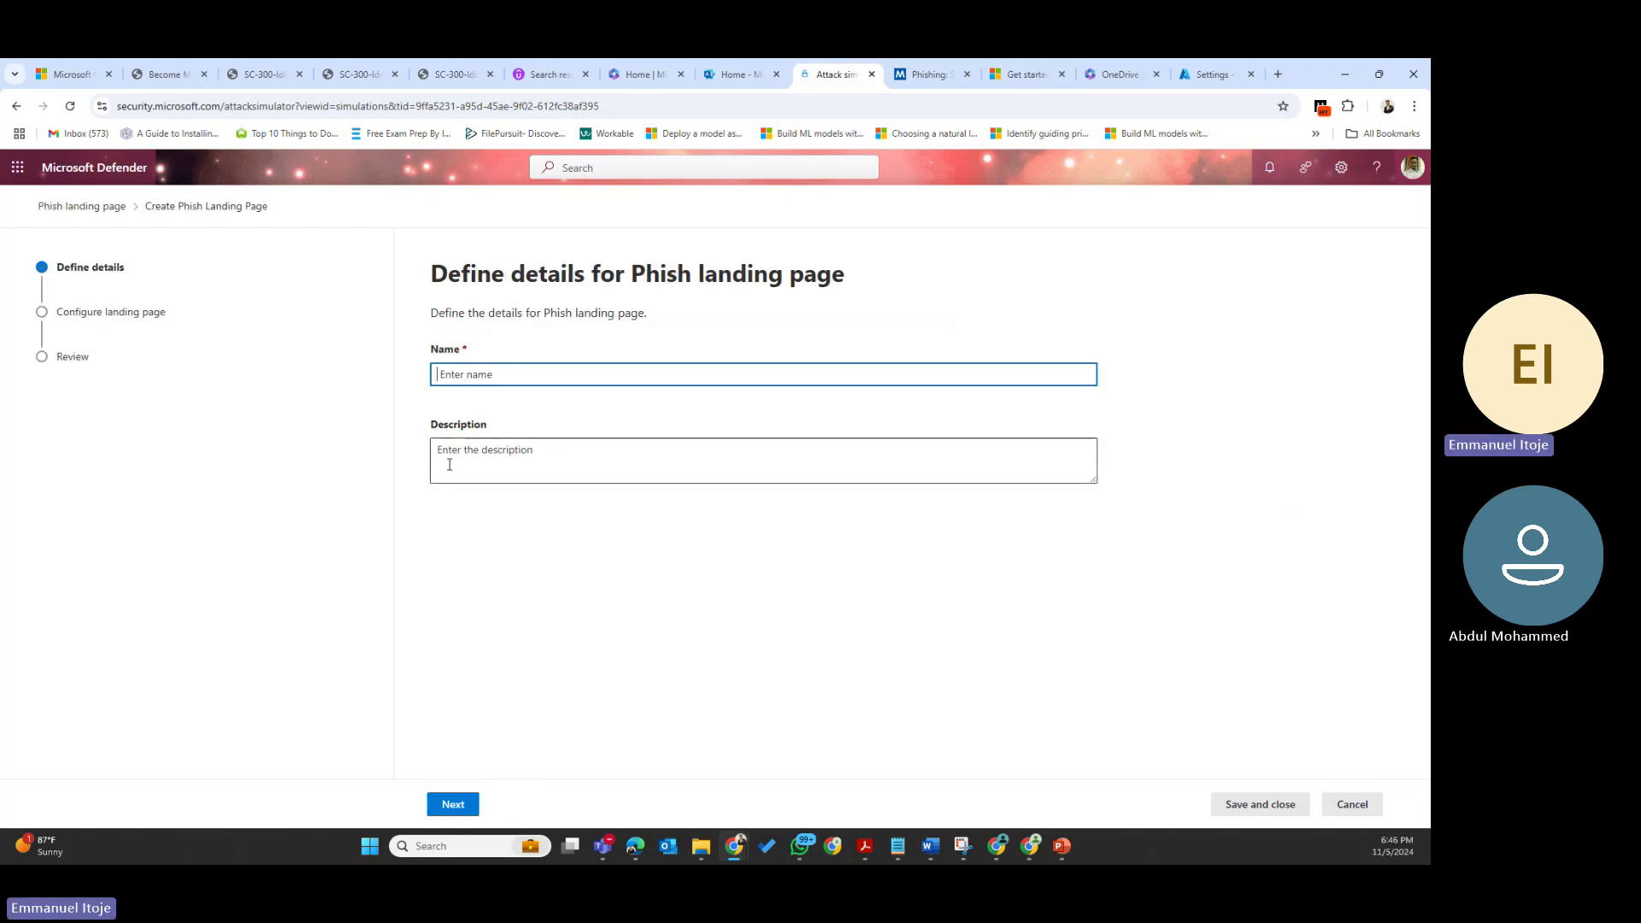
{"action": "left_click", "coordinate": [1352, 804]}
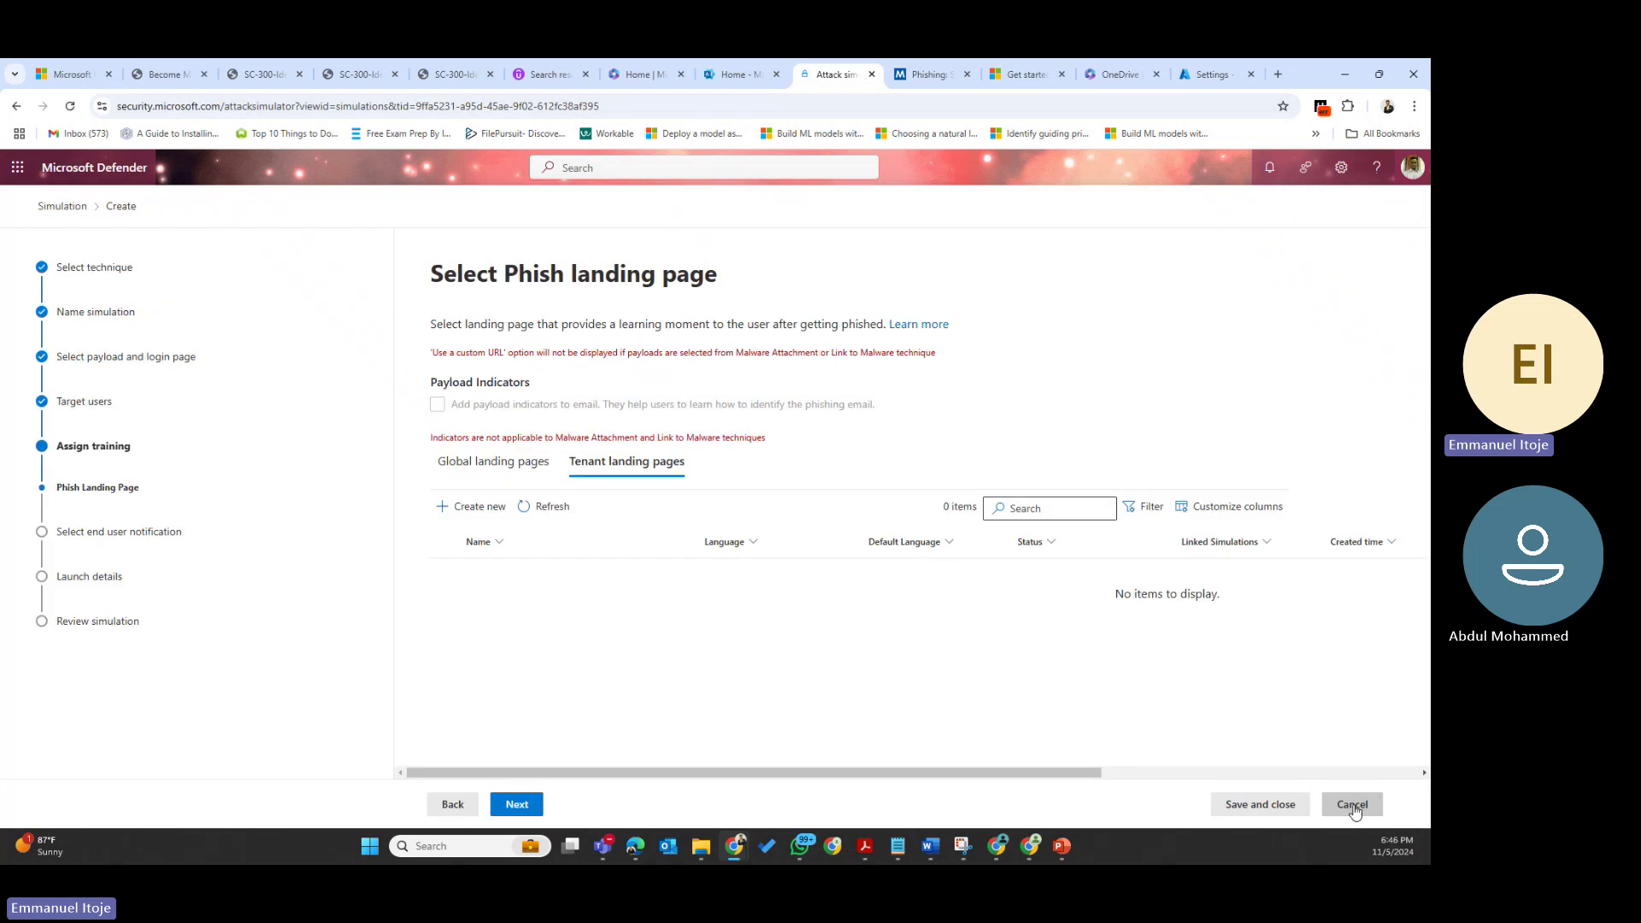
{"action": "left_click", "coordinate": [502, 472]}
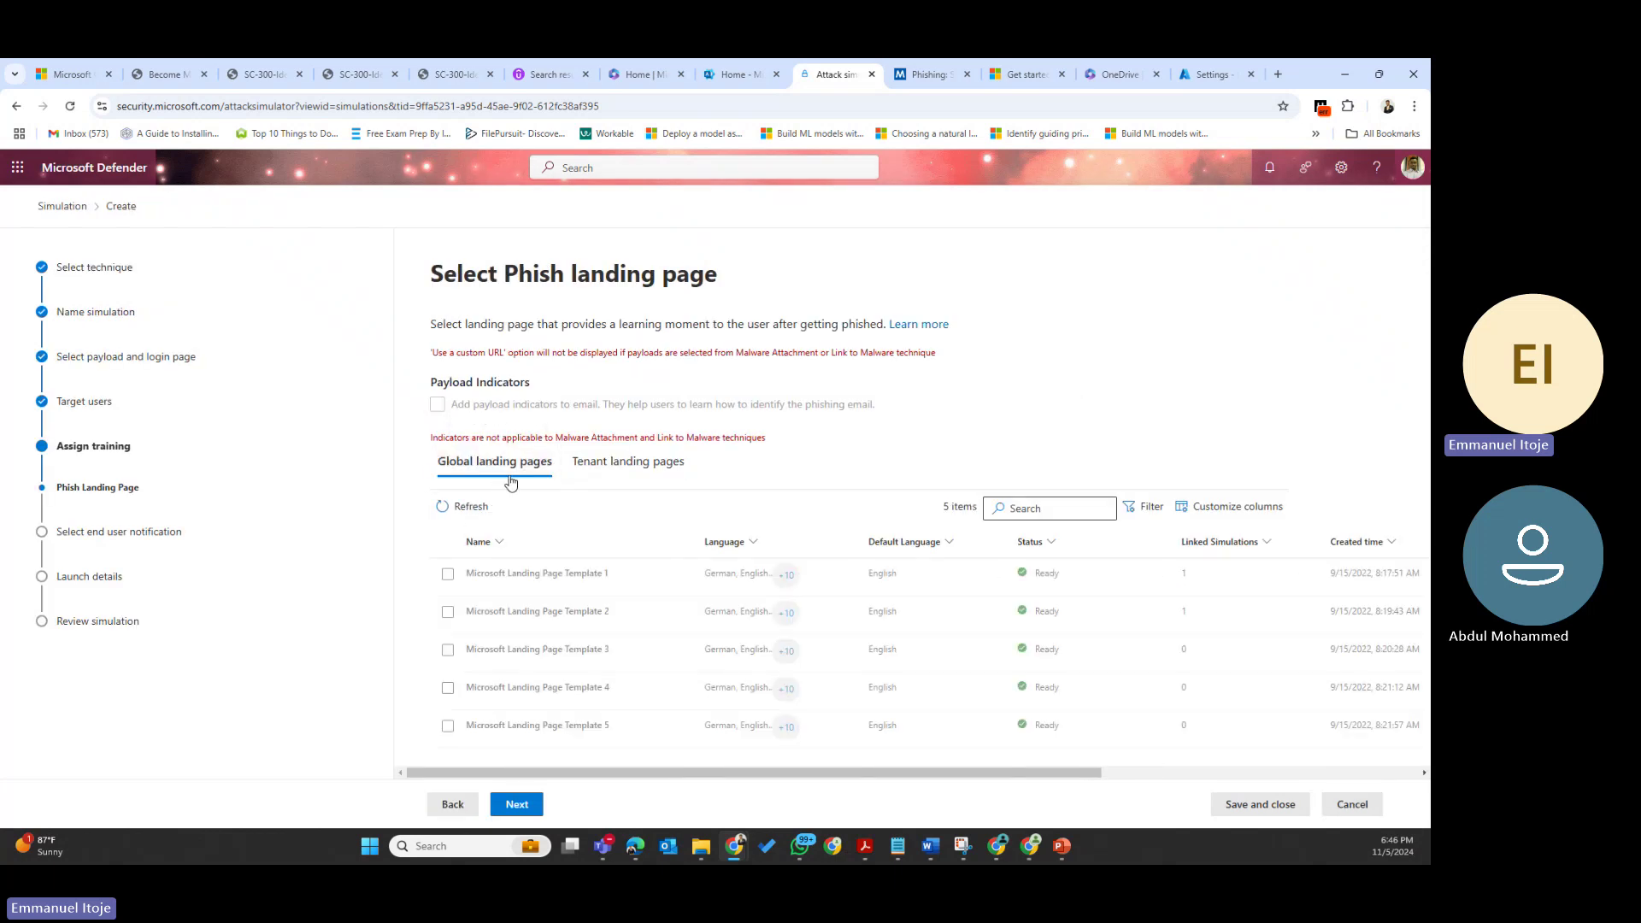
Select Microsoft Landing Page Template 3 as the phish landing page and open its default language choices
{"action": "left_click", "coordinate": [446, 651]}
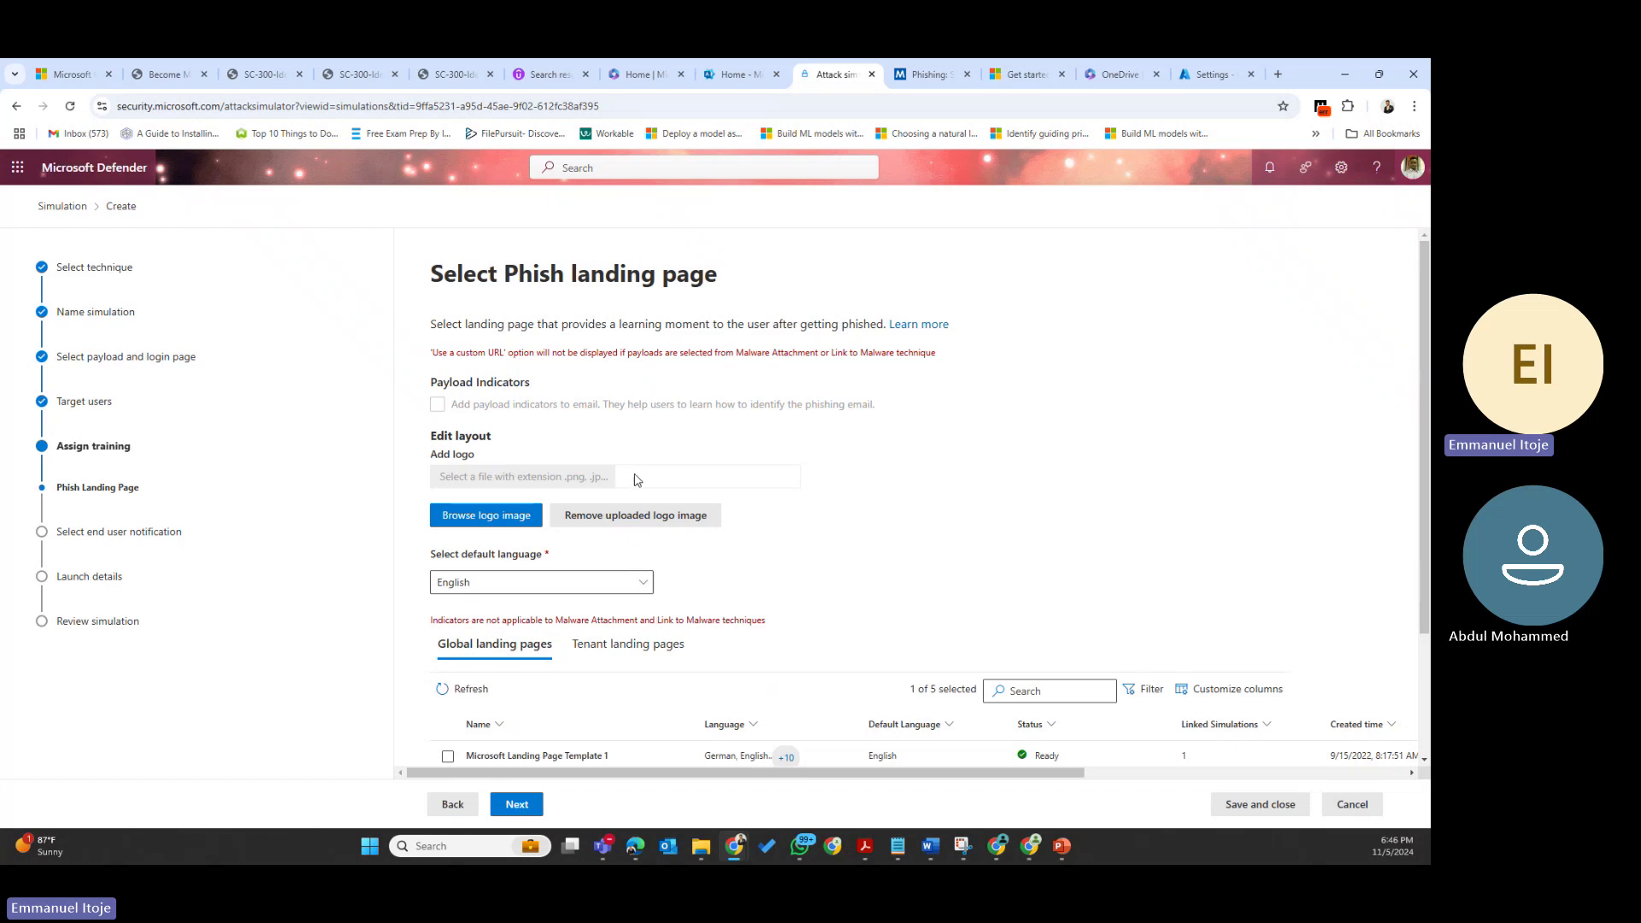
{"action": "scroll", "coordinate": [632, 482], "scroll_direction": "down", "scroll_amount": 2}
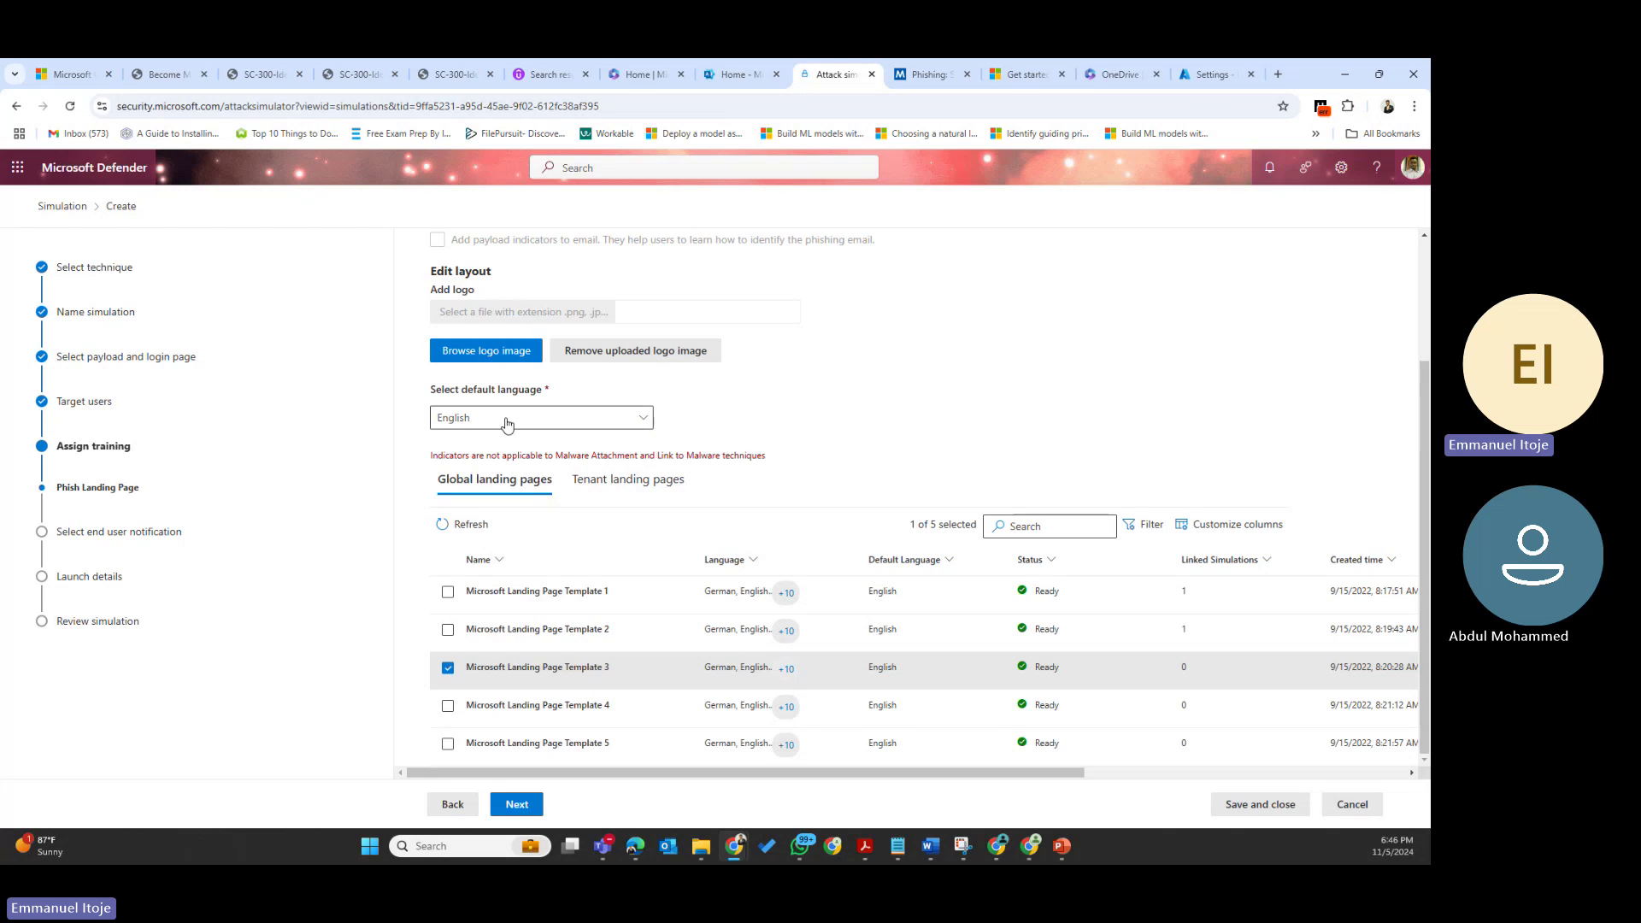
{"action": "left_click", "coordinate": [532, 418]}
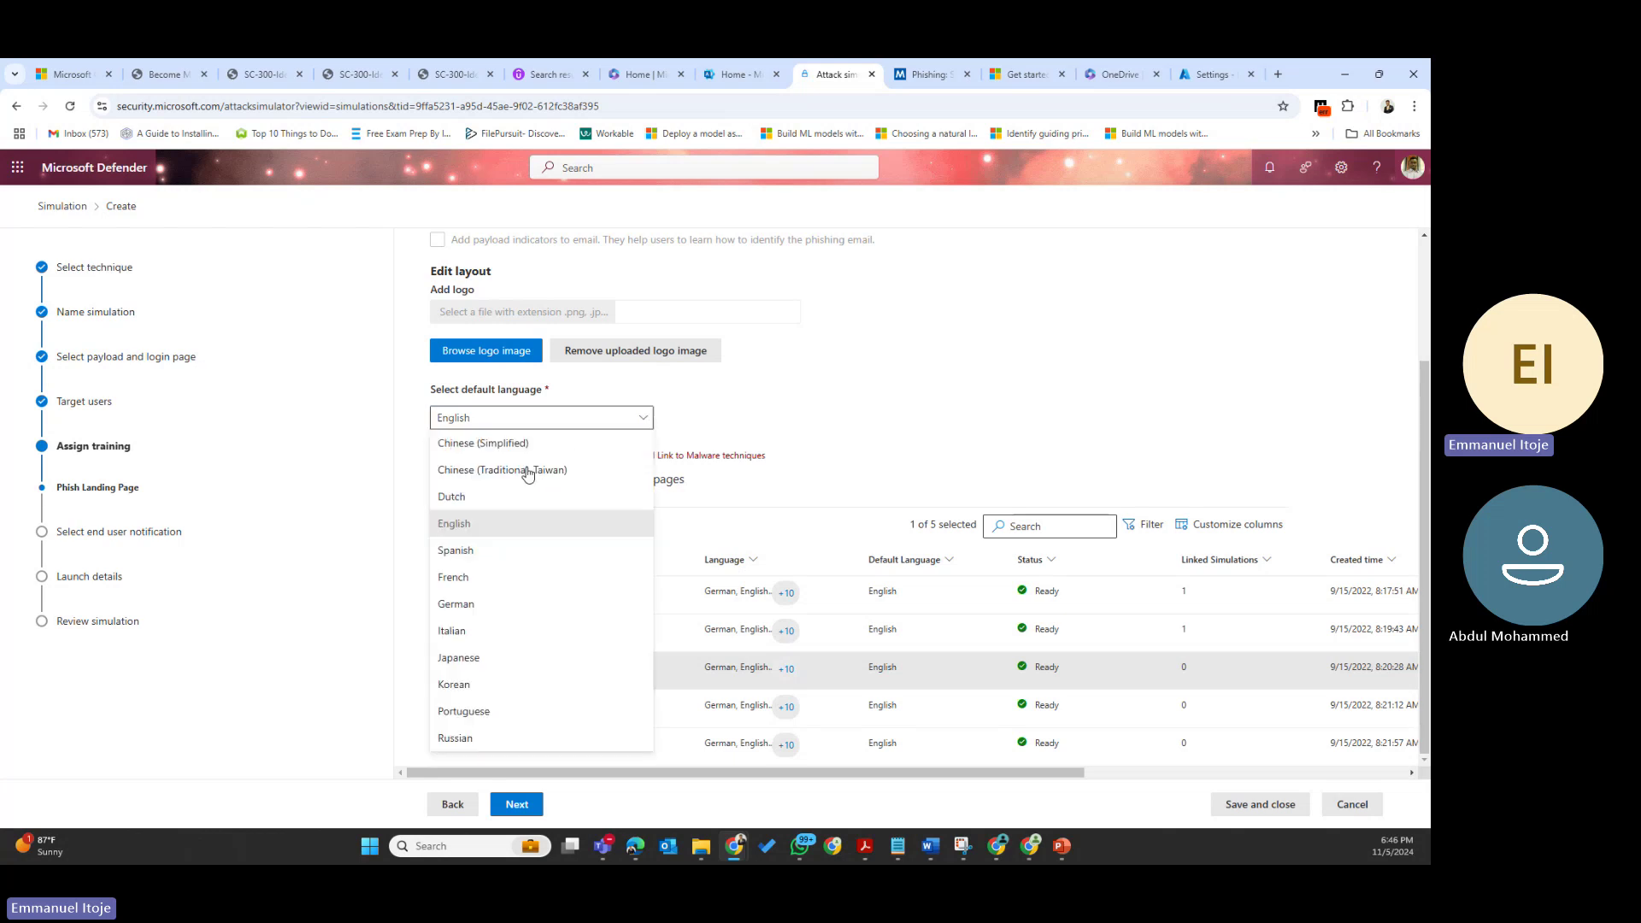
Set the phish landing page's default language to English and proceed to the end user notification settings
{"action": "left_click", "coordinate": [508, 524]}
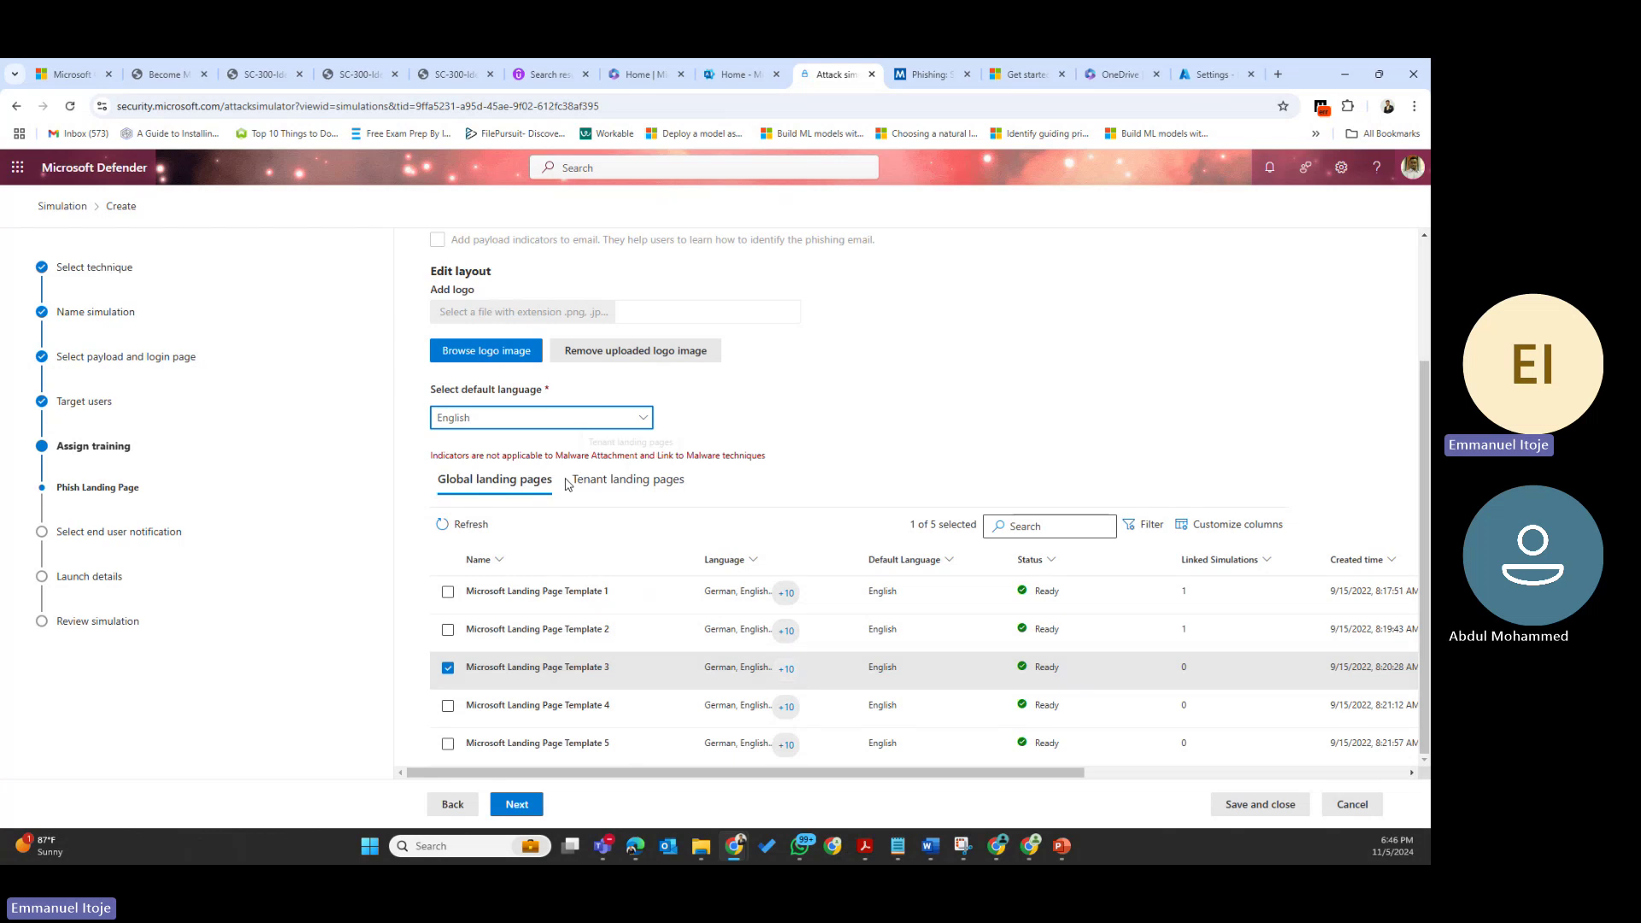
{"action": "left_click", "coordinate": [519, 811]}
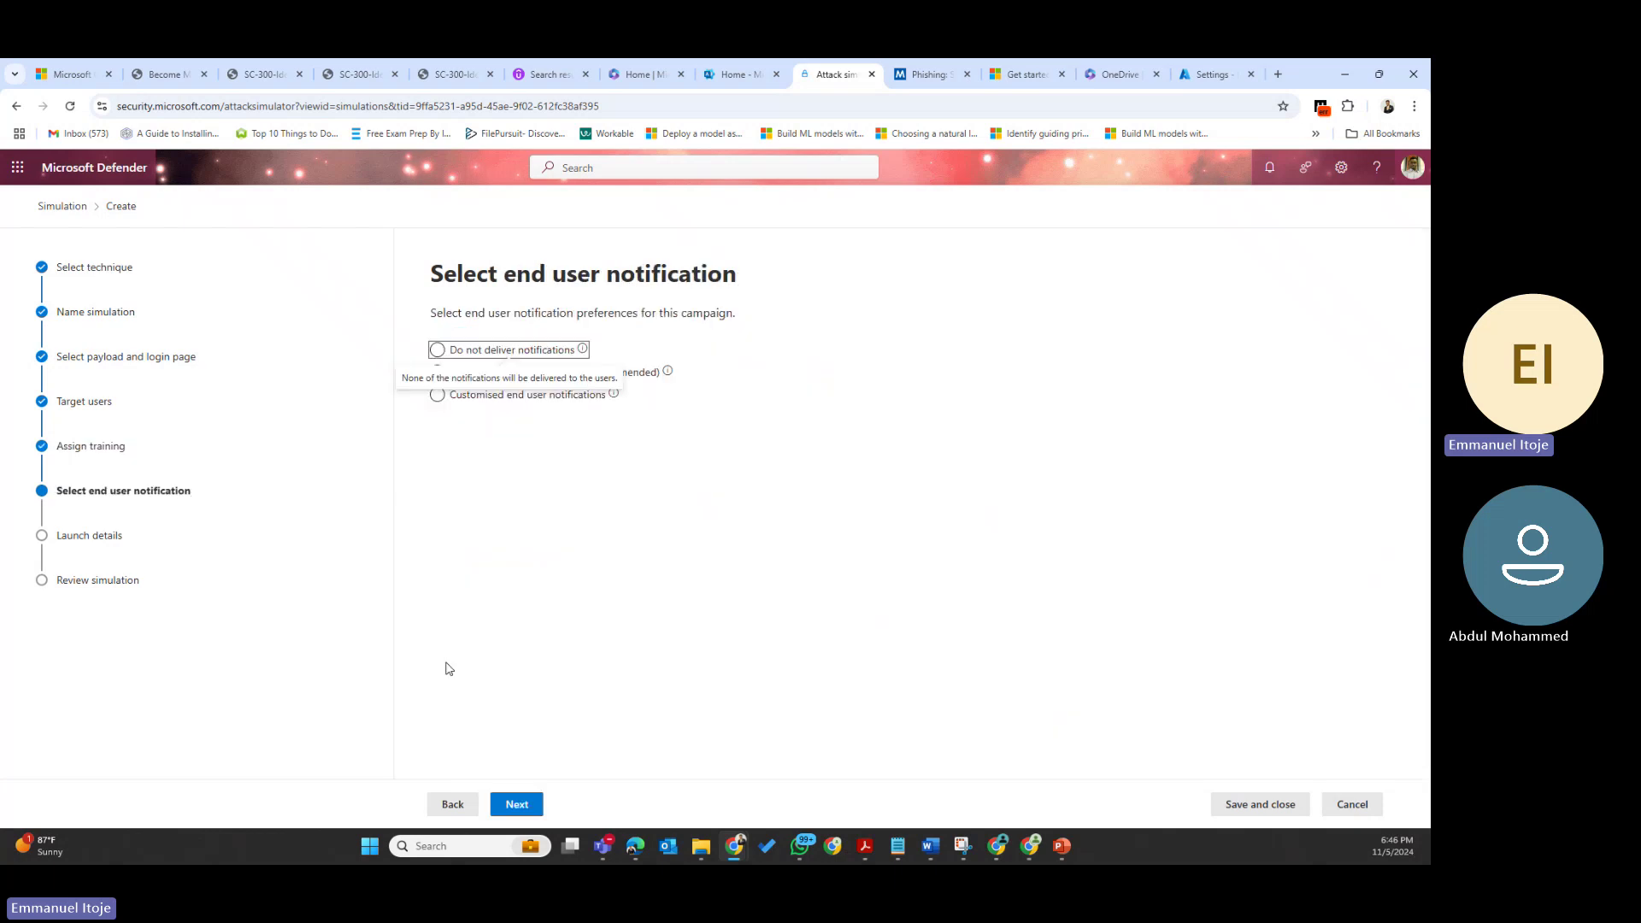
Go back through the training settings to examine the phish landing page's custom URL note and templates, and return to end user notification
{"action": "left_click", "coordinate": [432, 811]}
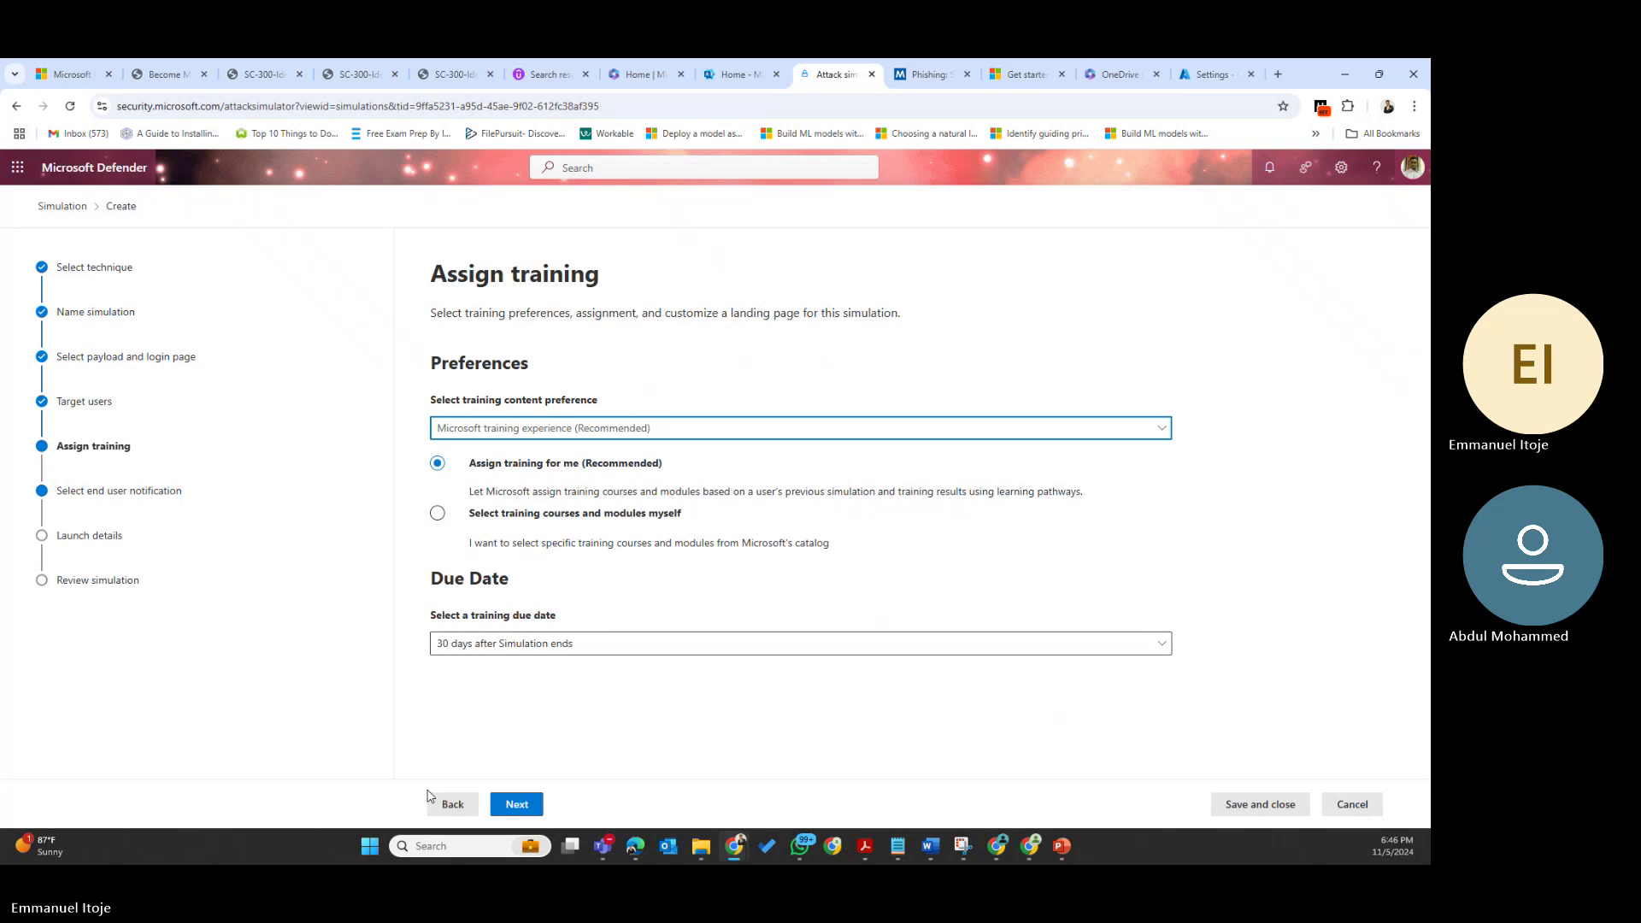
{"action": "left_click", "coordinate": [516, 803]}
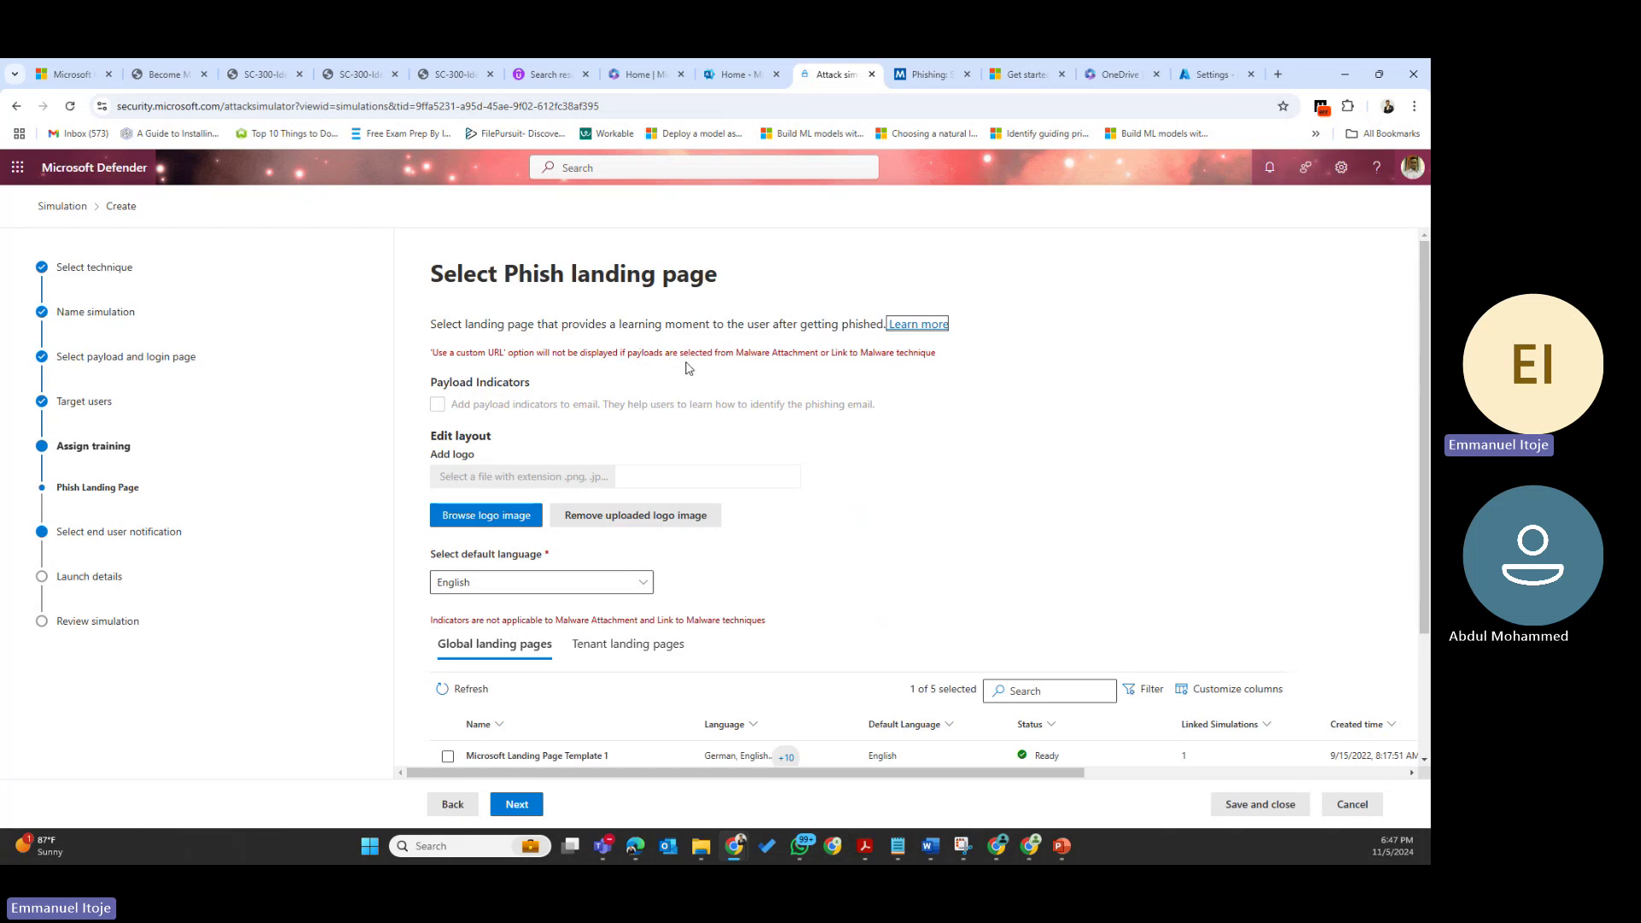
{"action": "left_click_drag", "start_coordinate": [797, 354], "coordinate": [949, 366]}
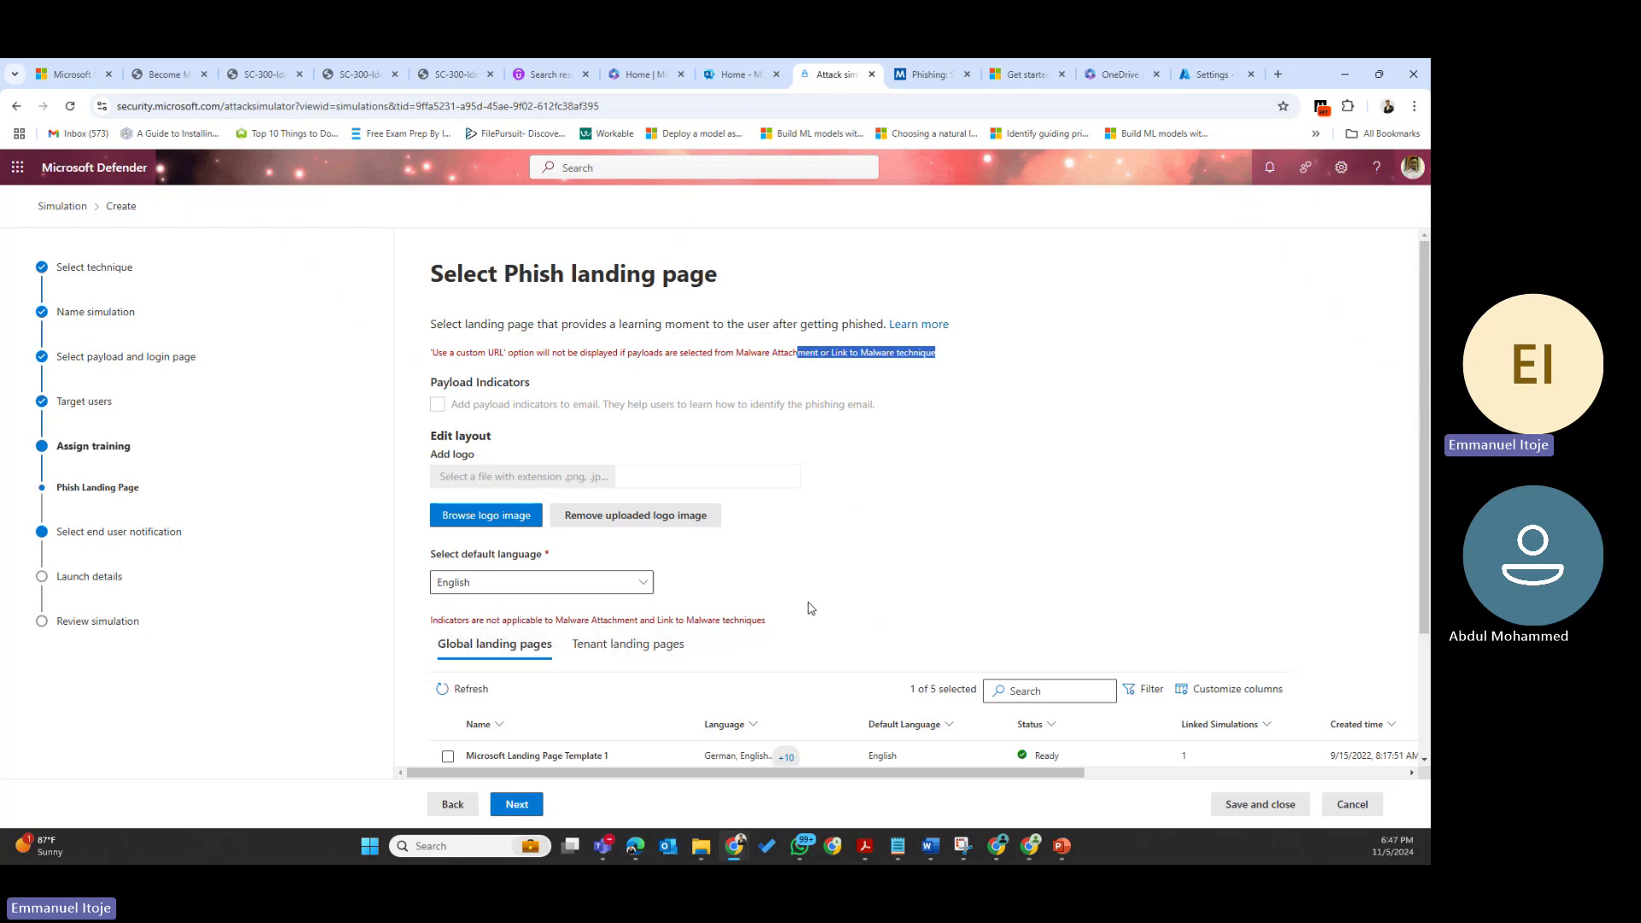
{"action": "scroll", "coordinate": [811, 608], "scroll_direction": "down", "scroll_amount": 2}
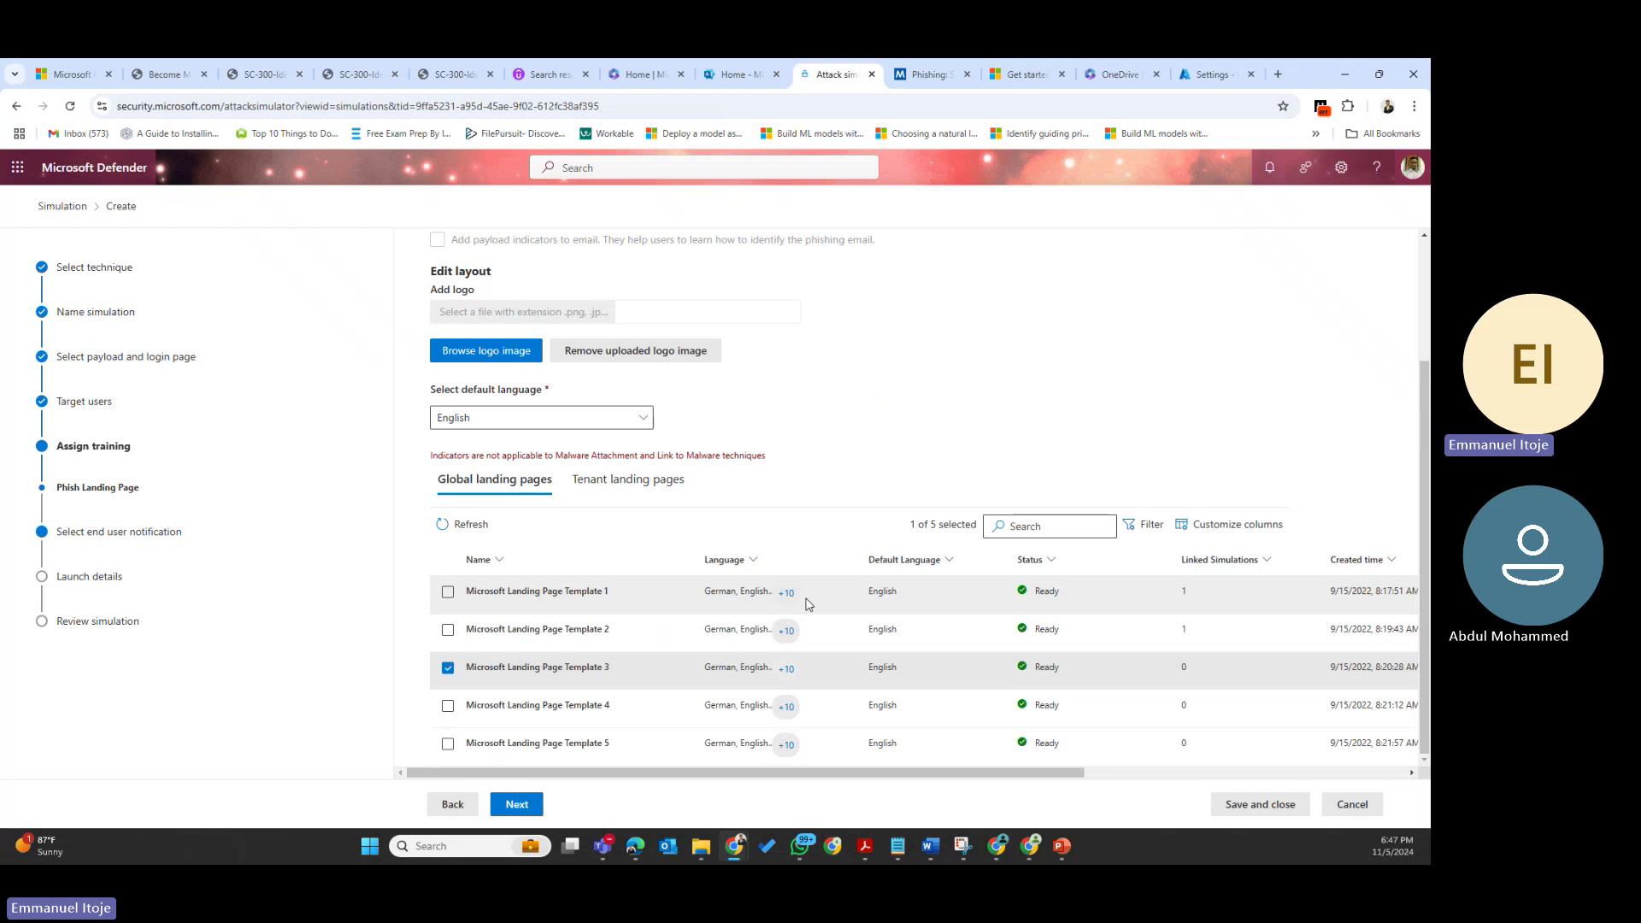
{"action": "left_click", "coordinate": [516, 804]}
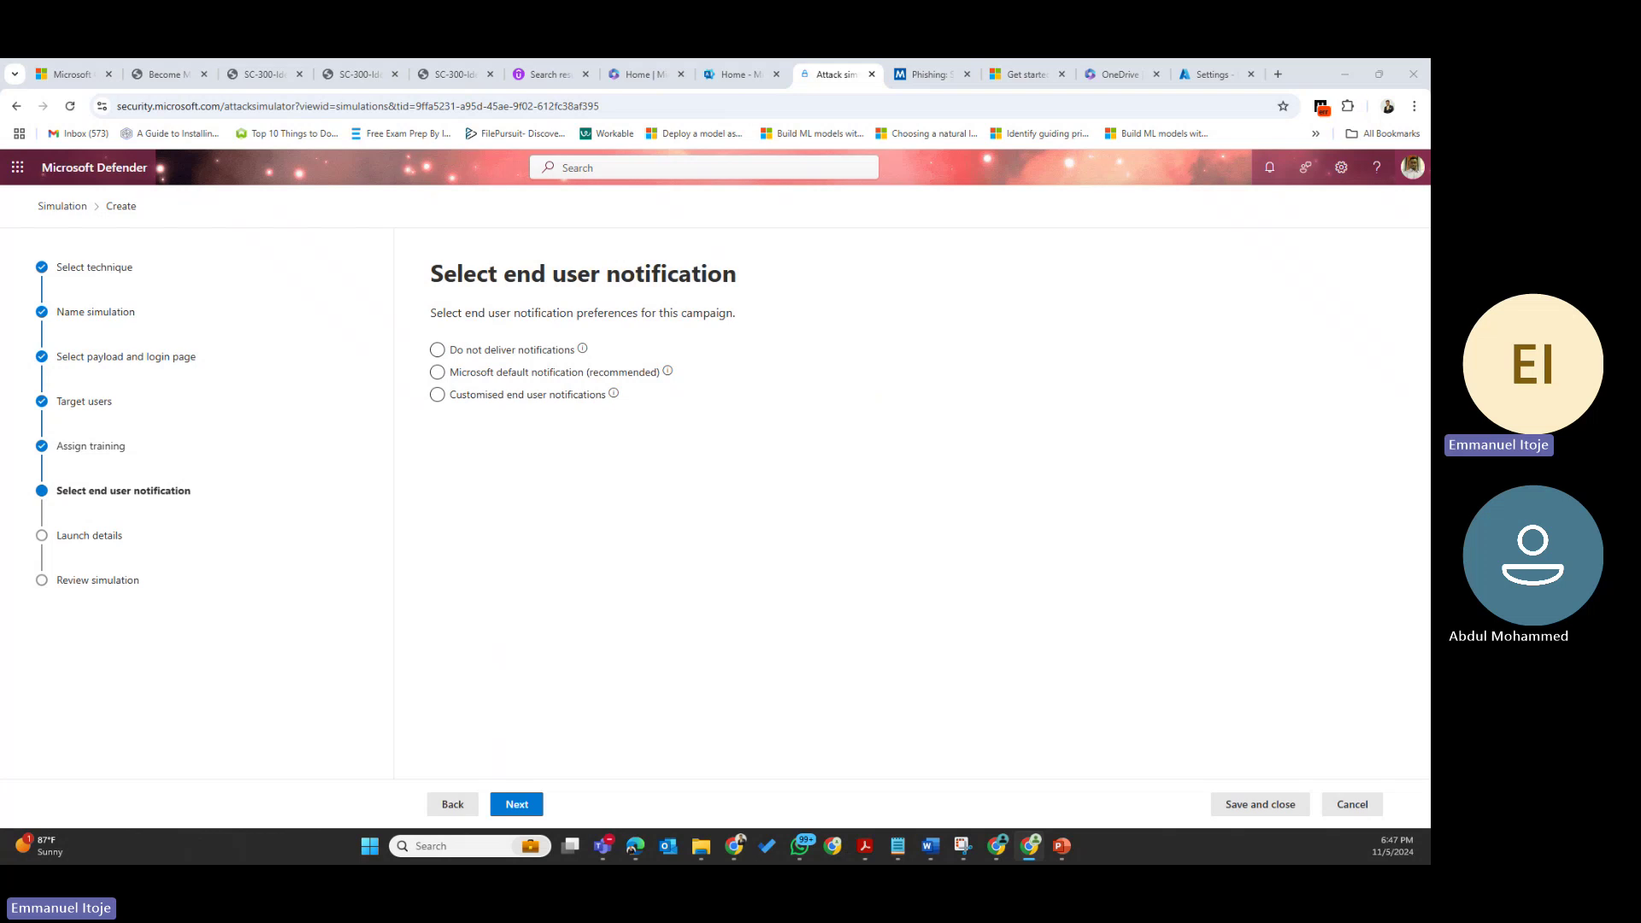
Compare the end user notification options and choose the Microsoft default notification with English as the default language
{"action": "left_click", "coordinate": [437, 351]}
{"action": "mouse_move", "coordinate": [584, 351]}
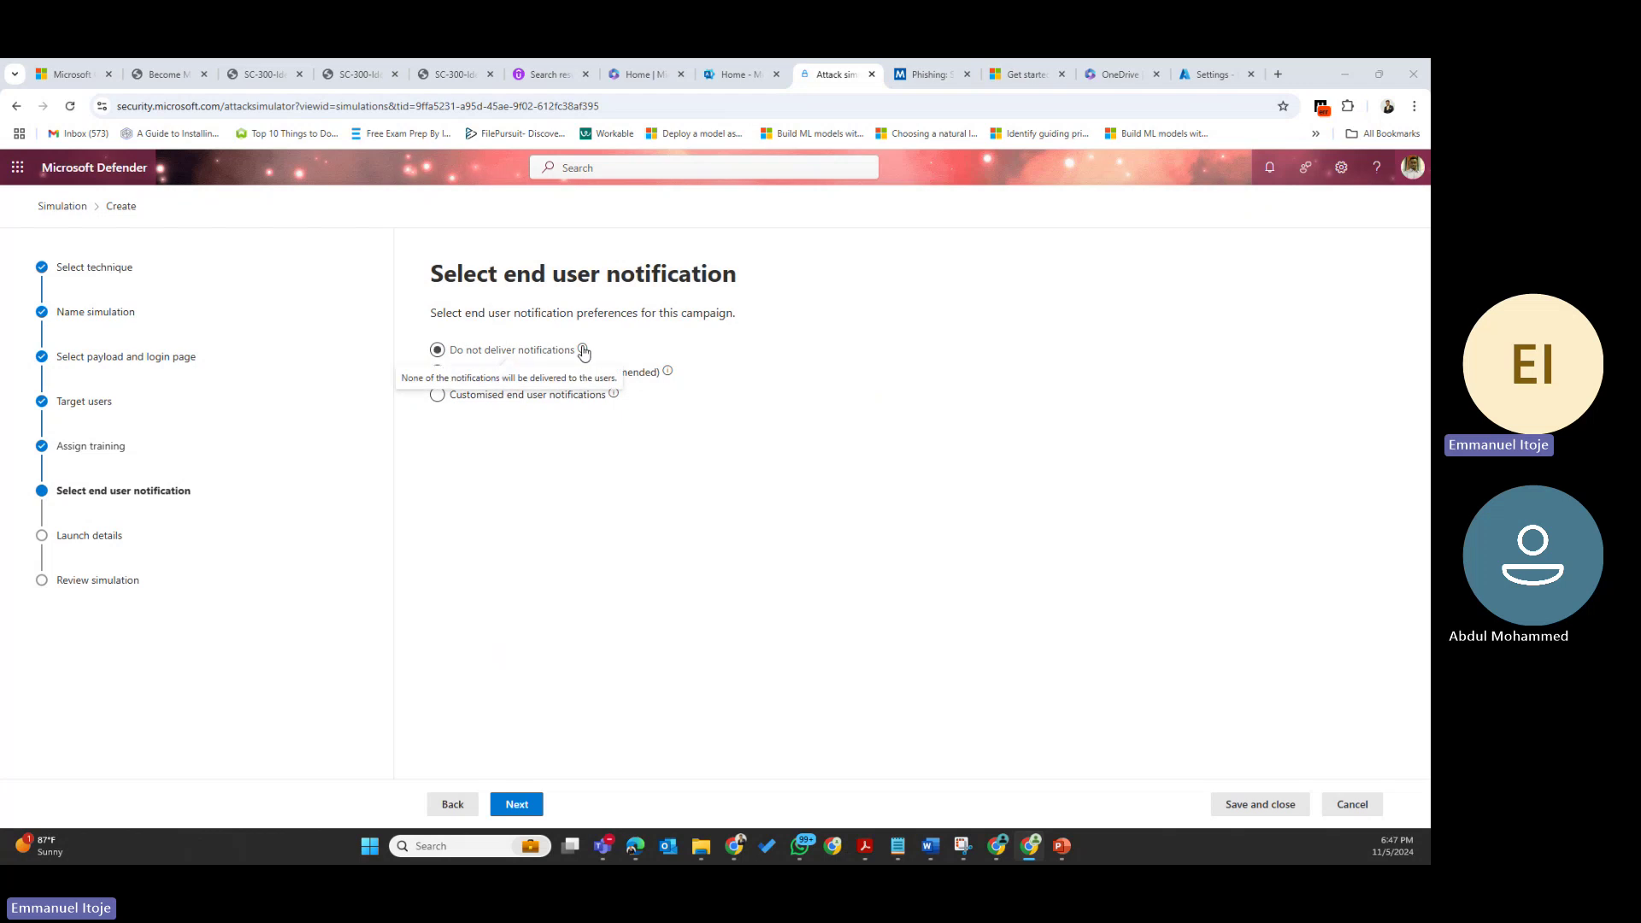
{"action": "left_click", "coordinate": [539, 377]}
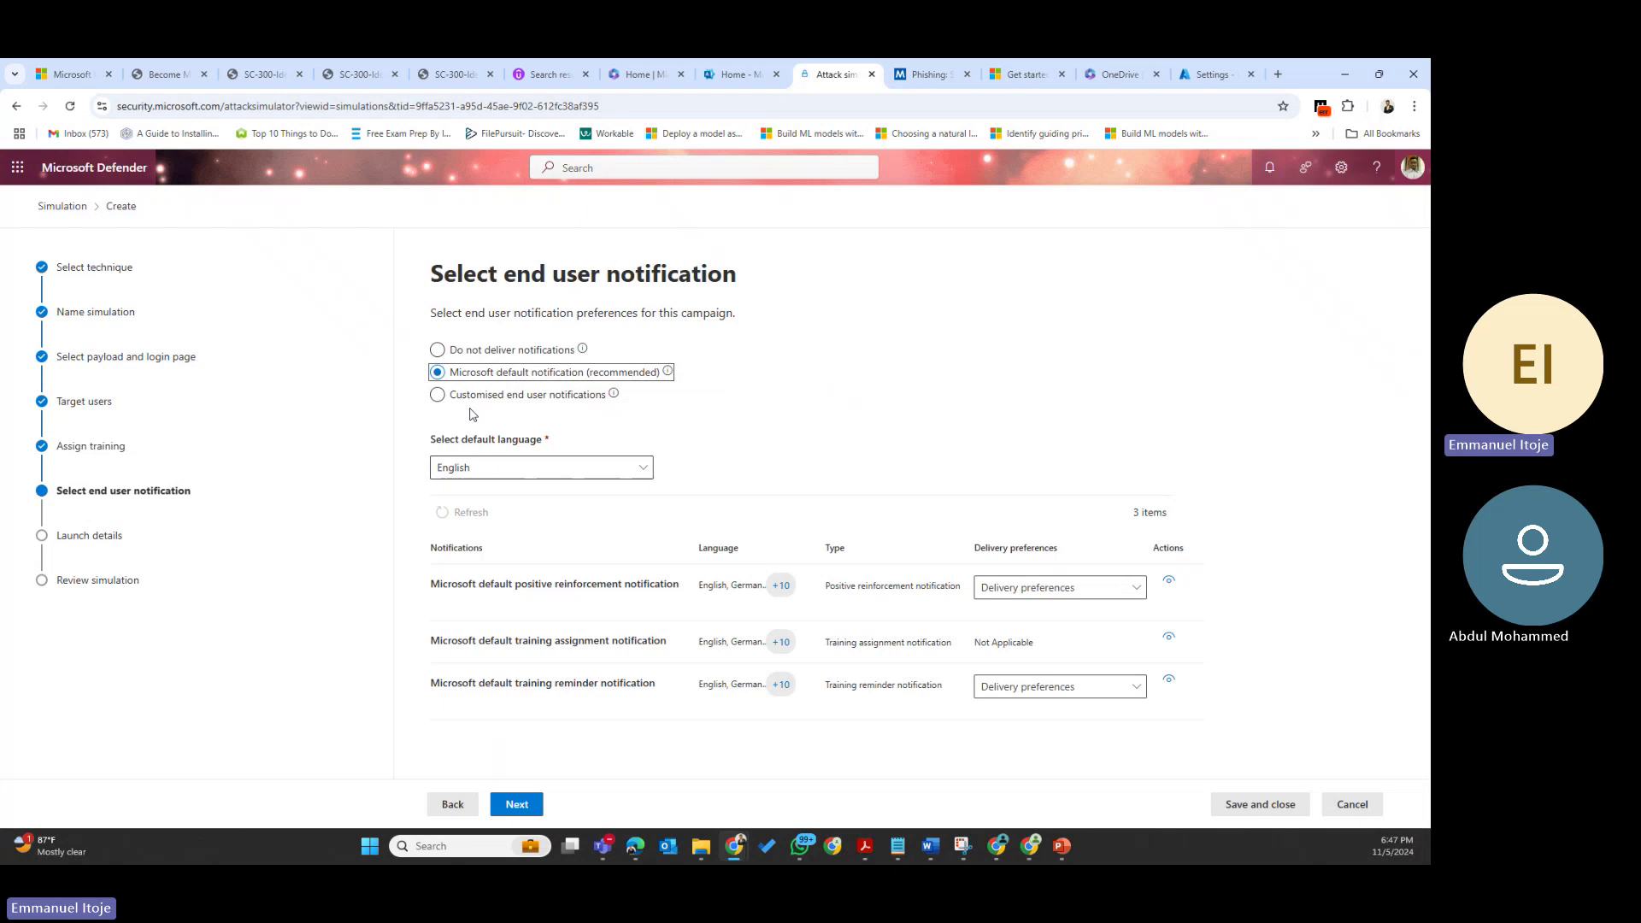
{"action": "left_click", "coordinate": [529, 395]}
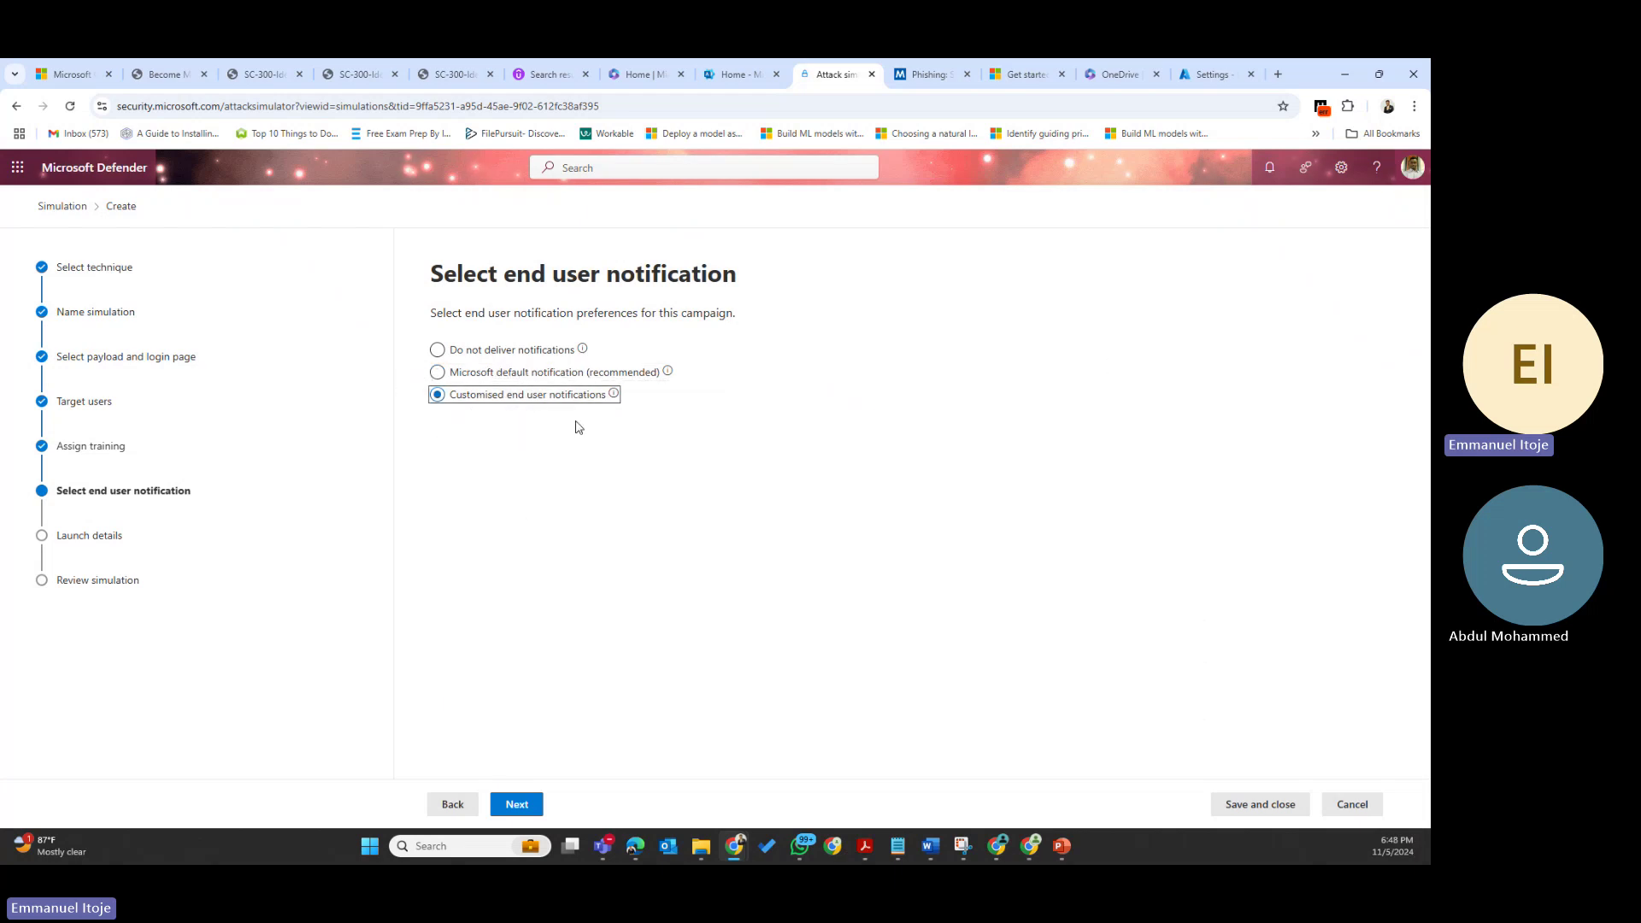
{"action": "left_click", "coordinate": [558, 376]}
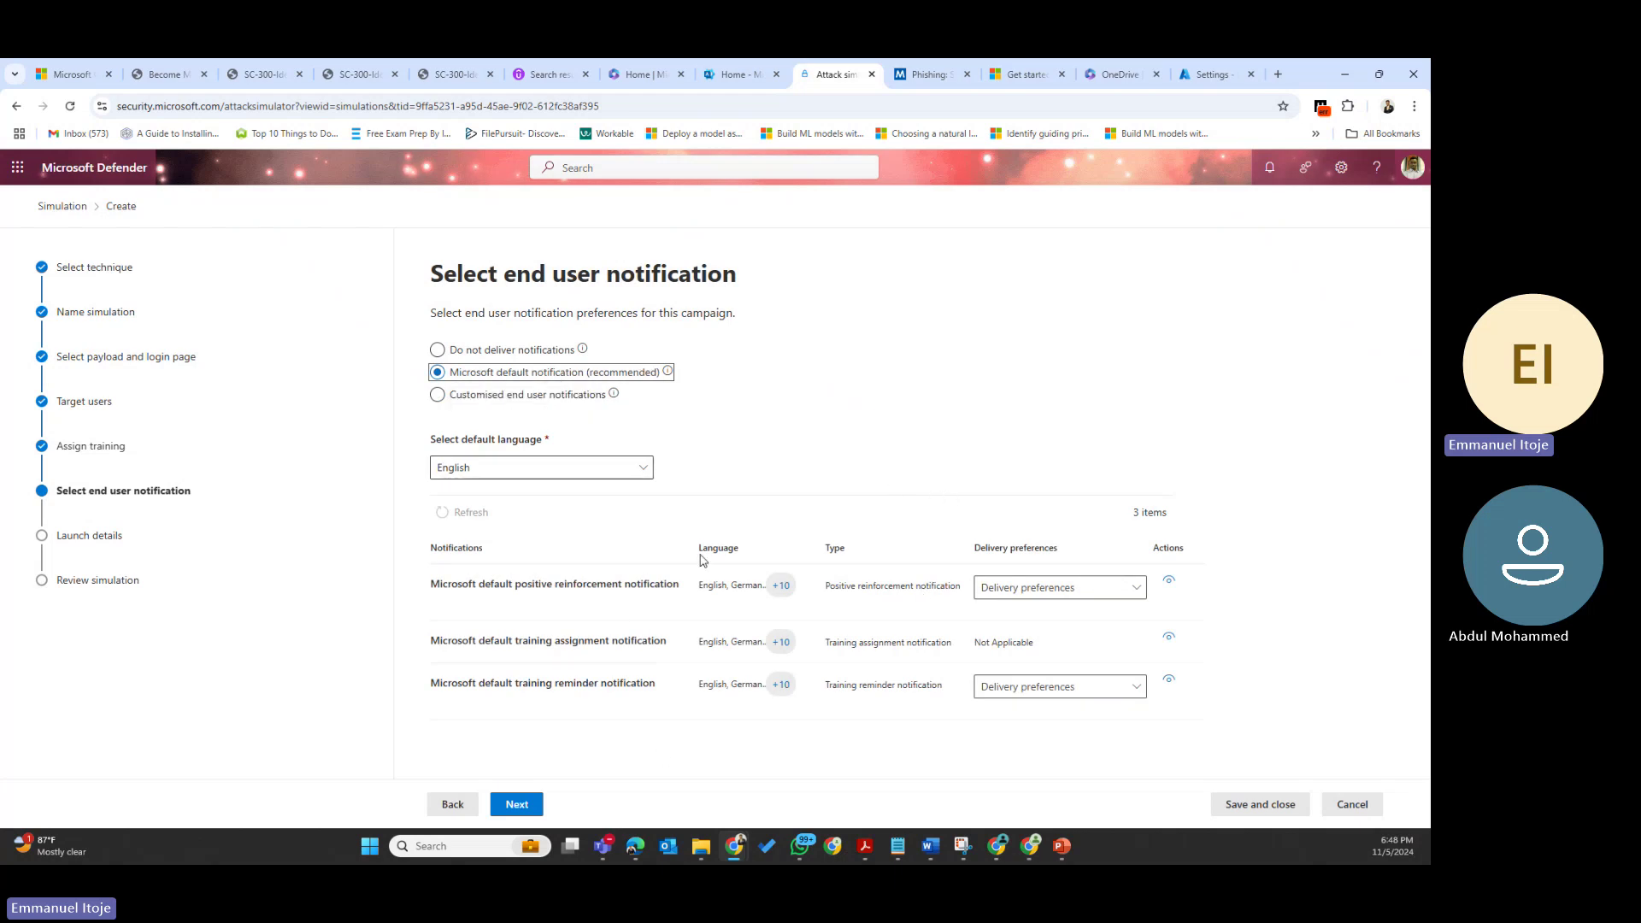
{"action": "left_click", "coordinate": [598, 470]}
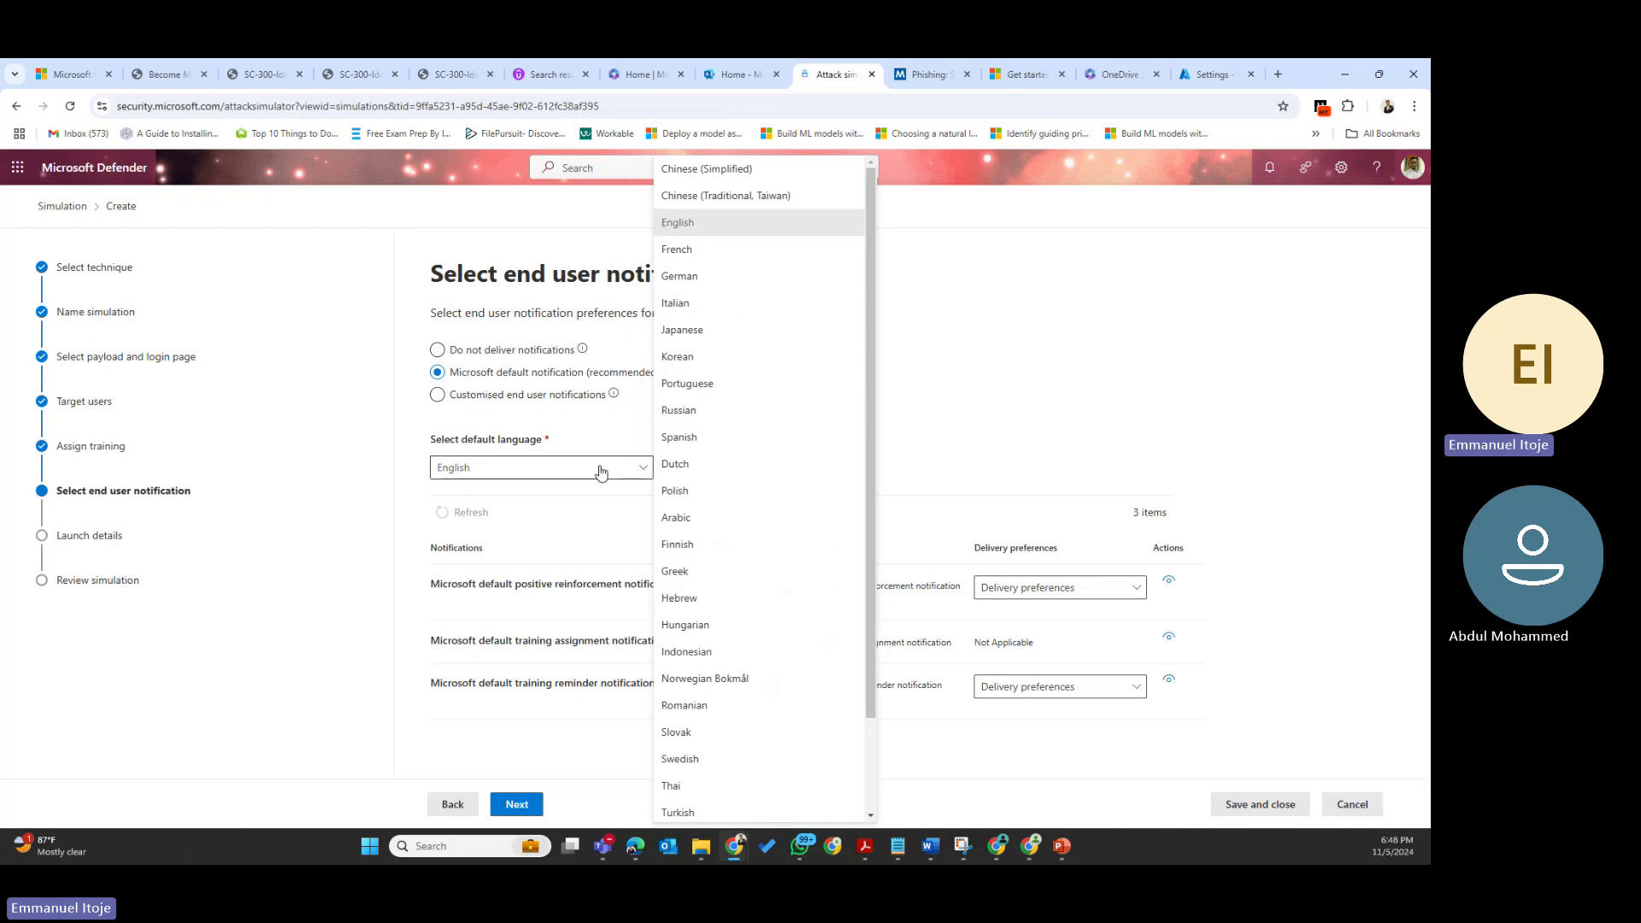
{"action": "left_click", "coordinate": [601, 472]}
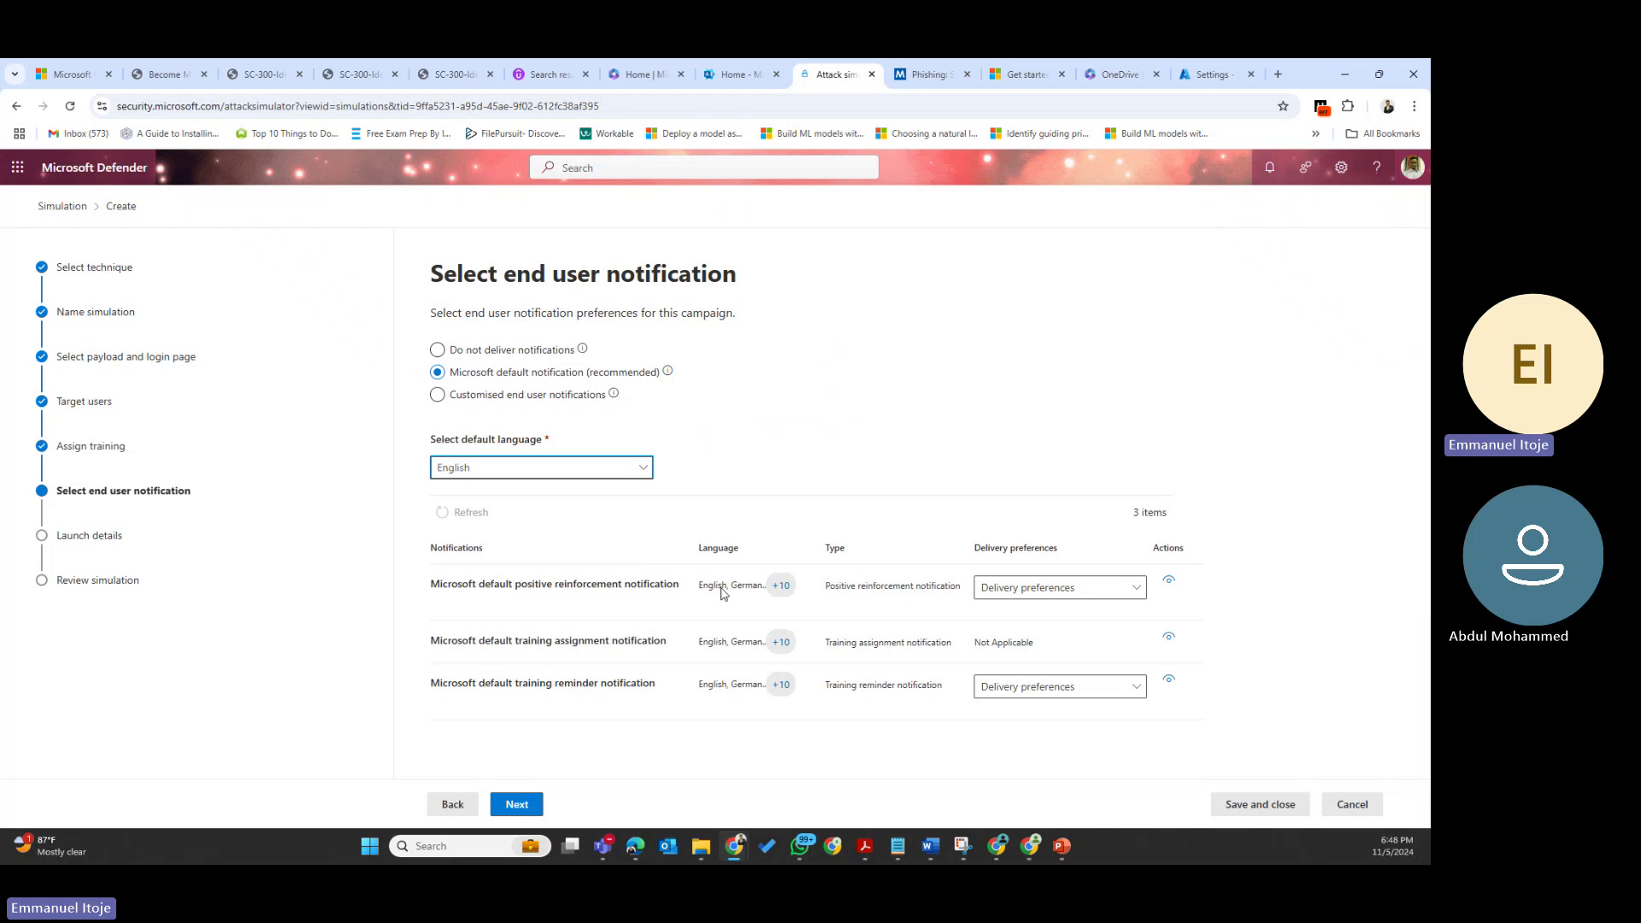
Review the preview and details of the Microsoft default positive reinforcement notification, and close the review
{"action": "left_click", "coordinate": [1169, 579]}
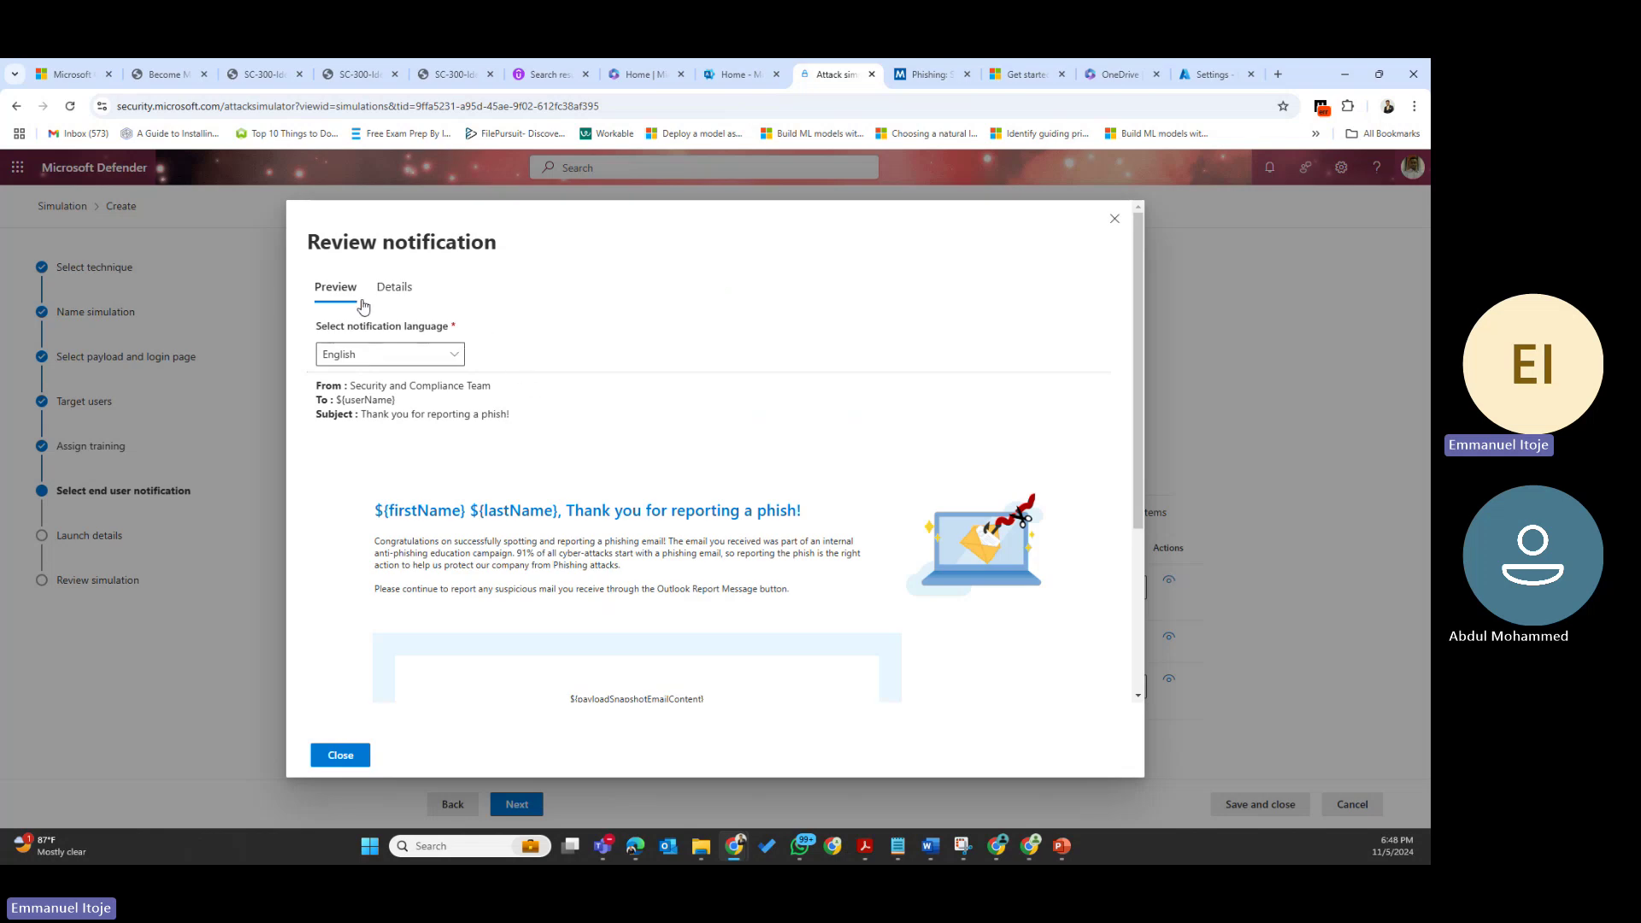
{"action": "left_click", "coordinate": [407, 290]}
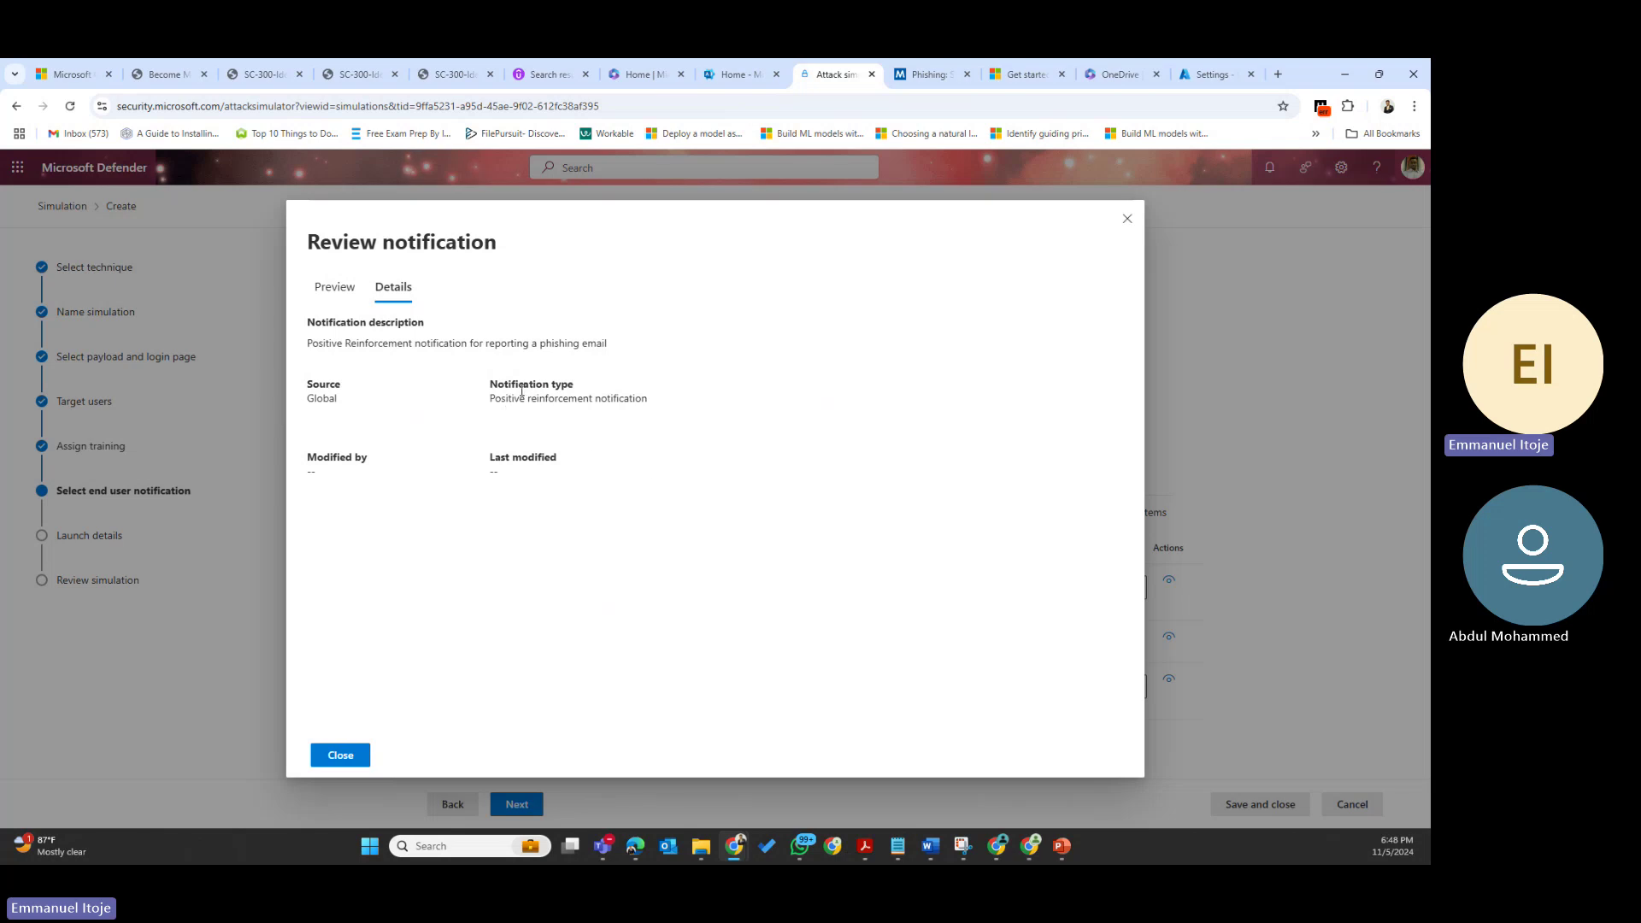
{"action": "left_click_drag", "start_coordinate": [509, 398], "coordinate": [656, 410]}
{"action": "left_click", "coordinate": [349, 293]}
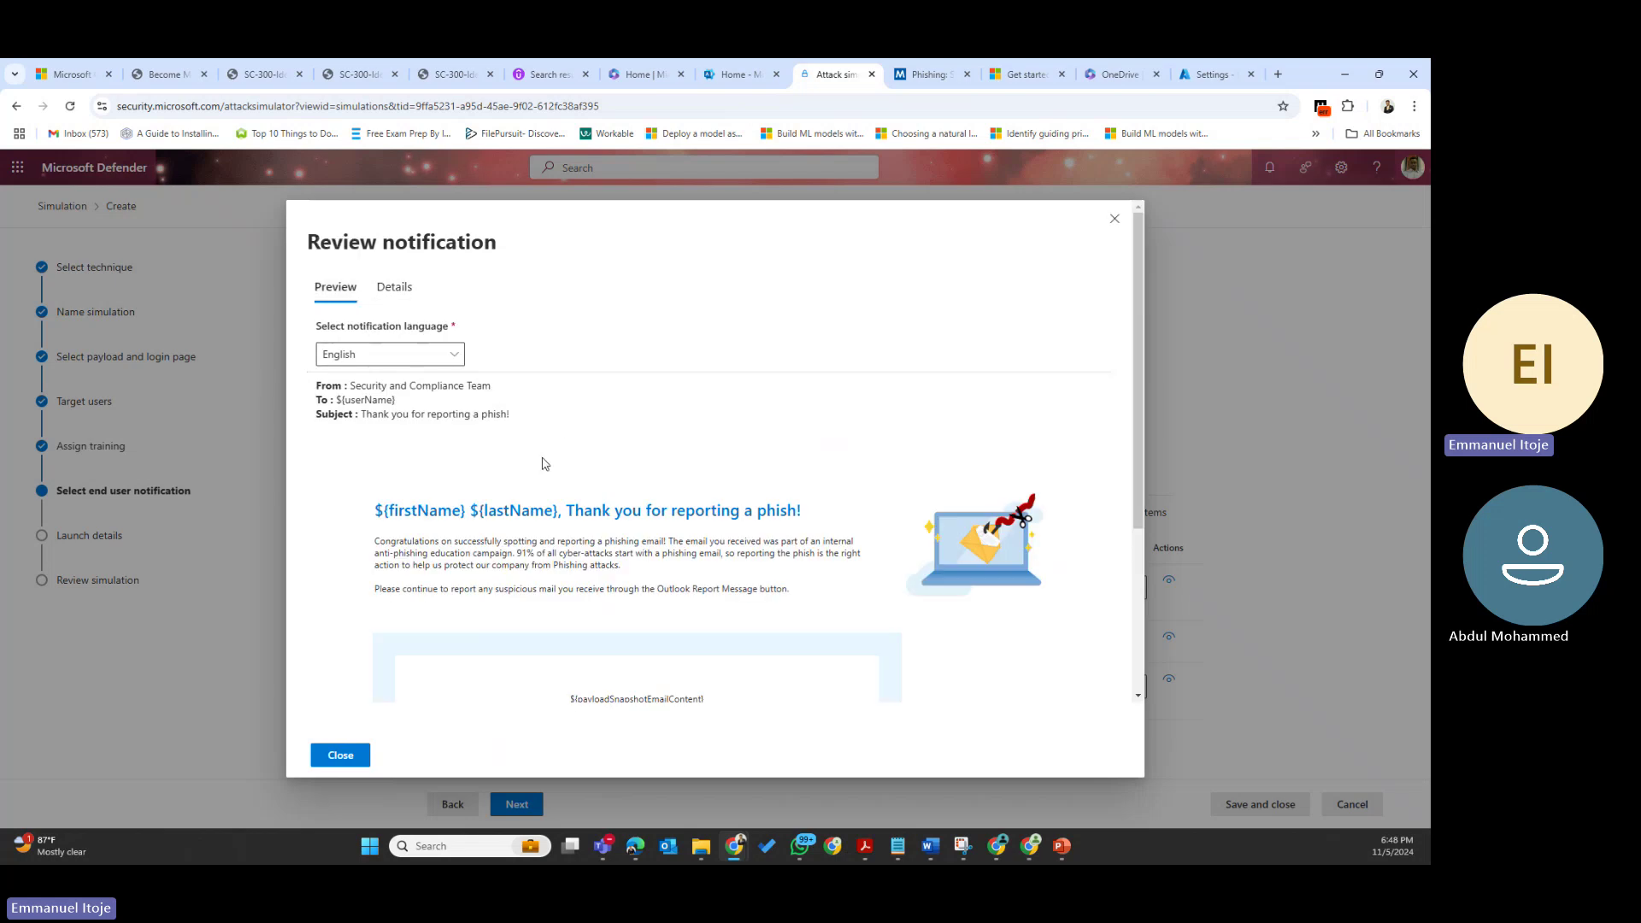
{"action": "scroll", "coordinate": [520, 499], "scroll_direction": "down", "scroll_amount": 3}
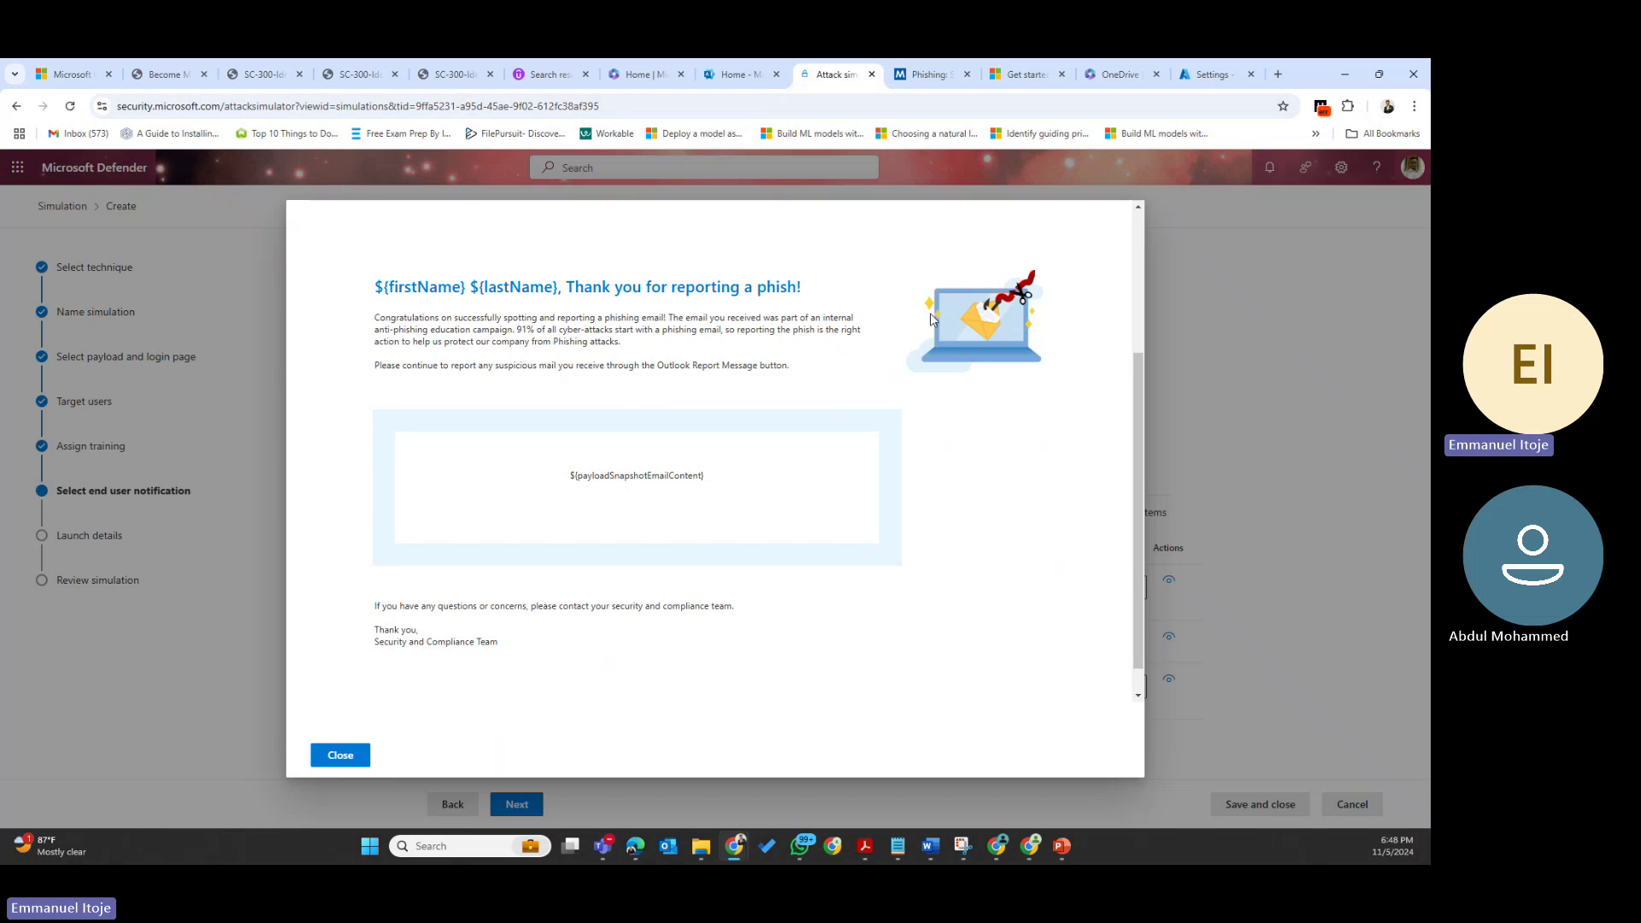
{"action": "scroll", "coordinate": [441, 656], "scroll_direction": "down", "scroll_amount": 1}
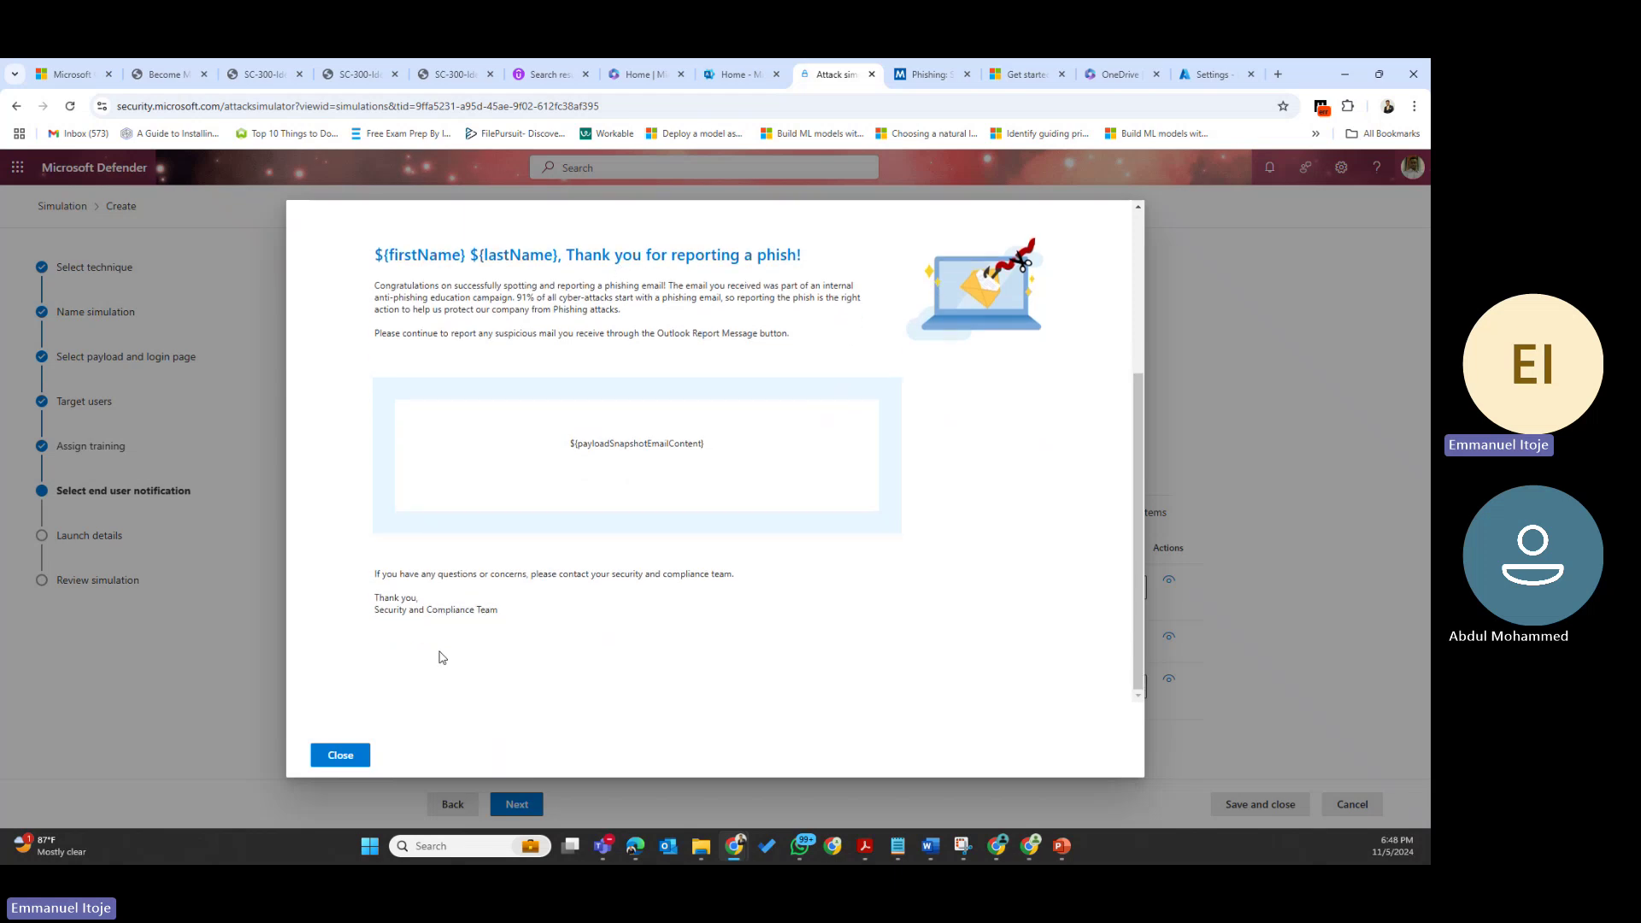
{"action": "left_click", "coordinate": [345, 757]}
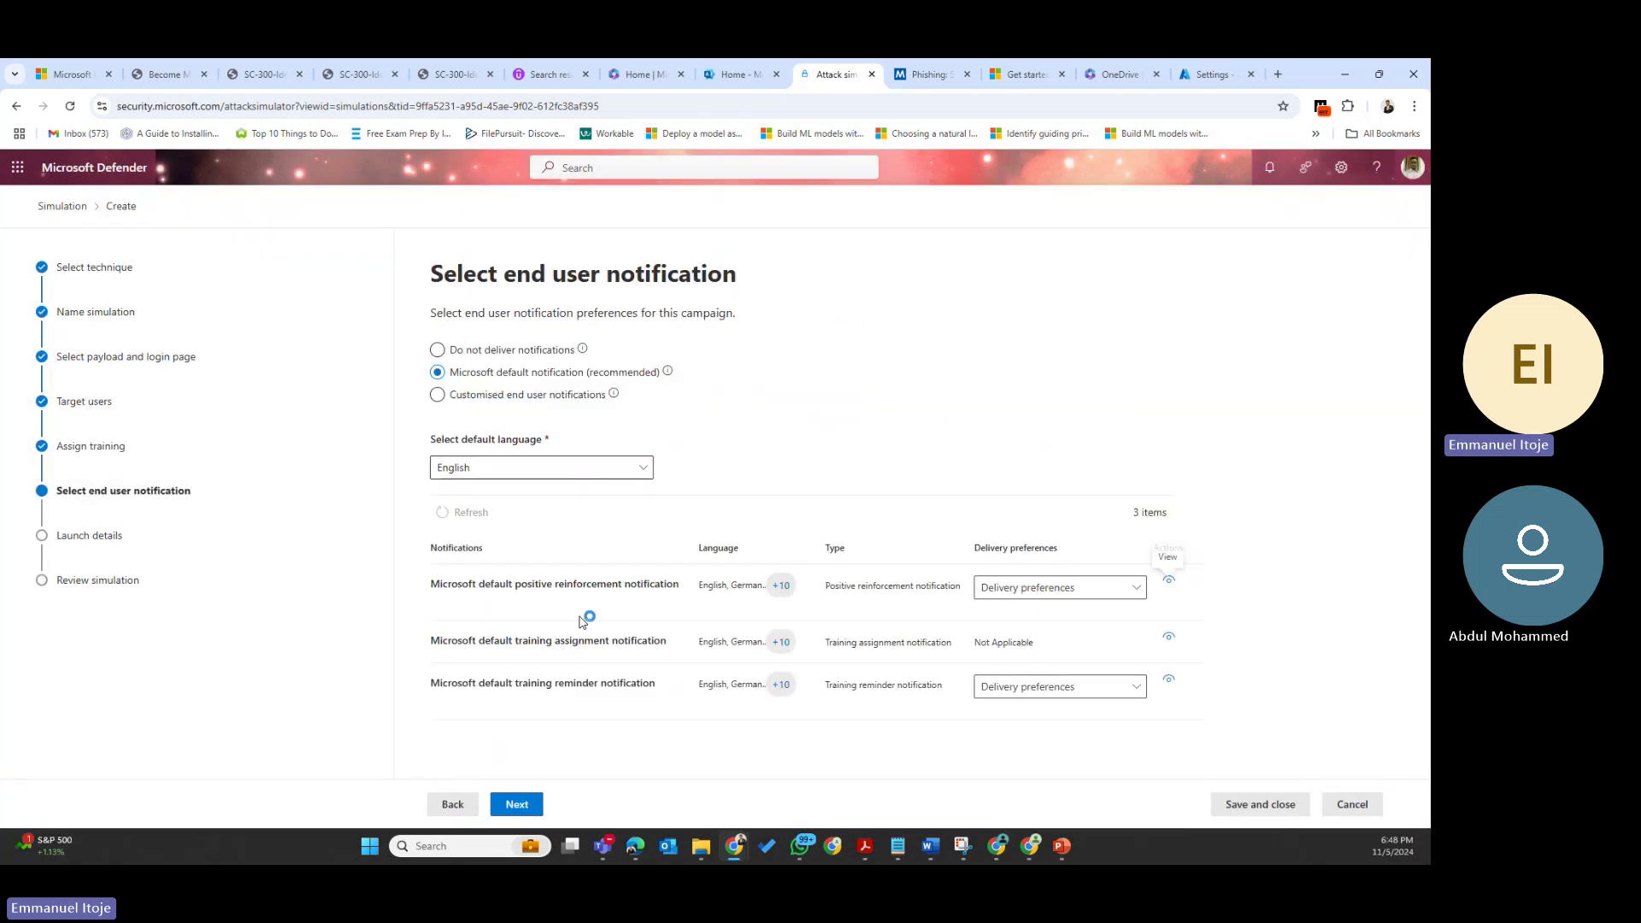
Set the positive reinforcement notification to Deliver after simulation ends and the training reminder notification to Twice a week
{"action": "left_click", "coordinate": [1081, 601]}
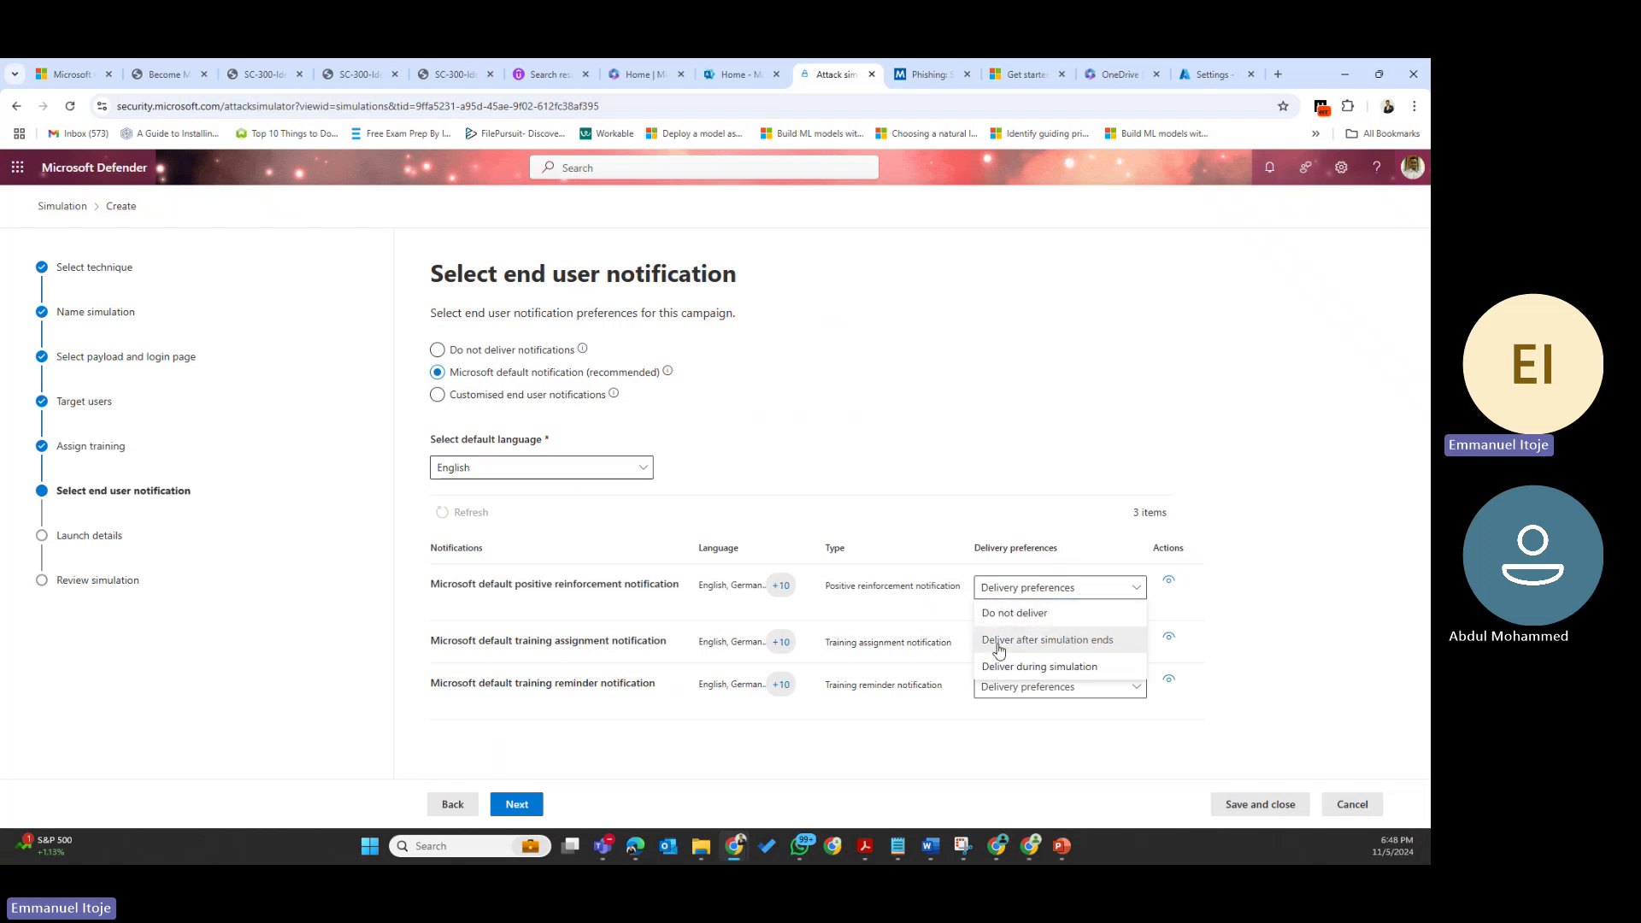
{"action": "left_click", "coordinate": [1085, 639]}
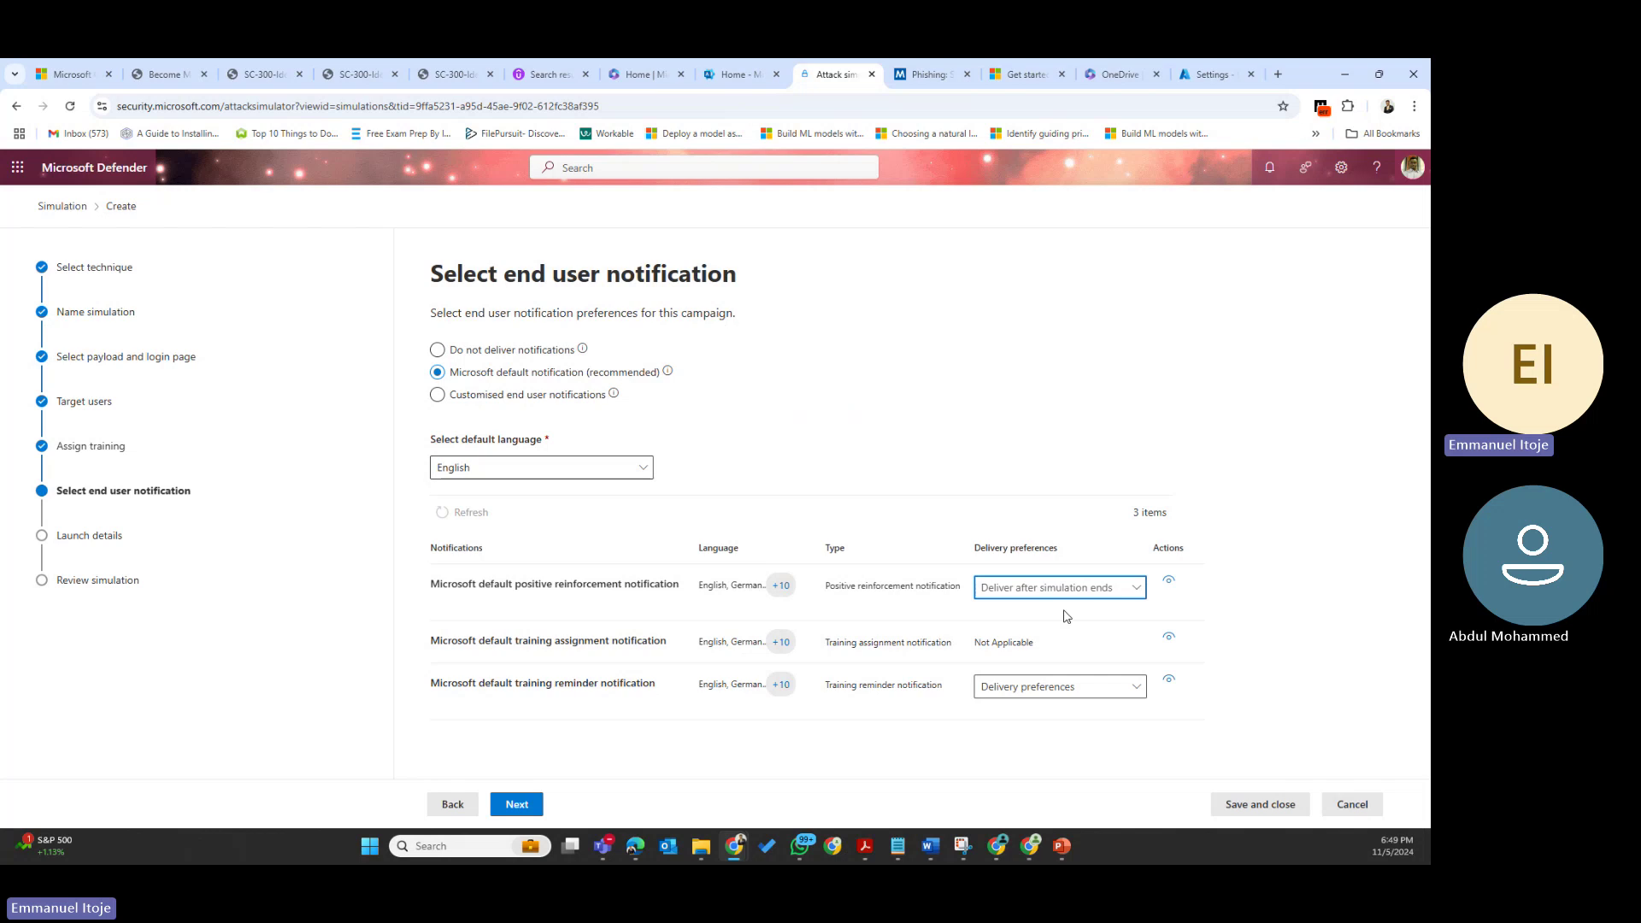
{"action": "left_click", "coordinate": [1062, 690]}
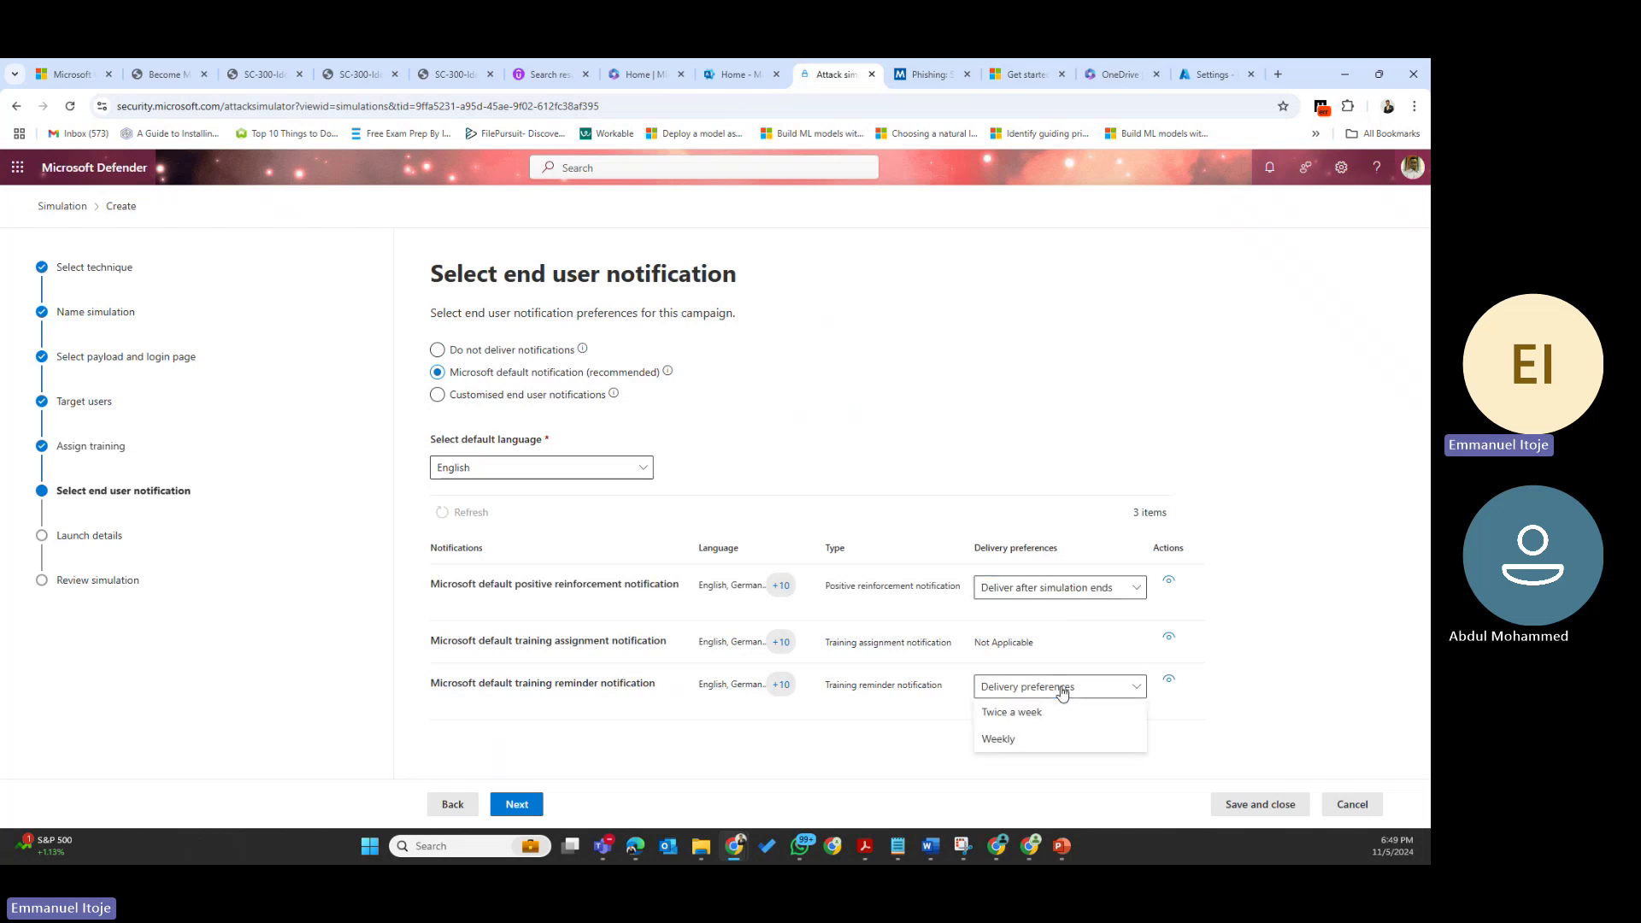
{"action": "left_click", "coordinate": [997, 720]}
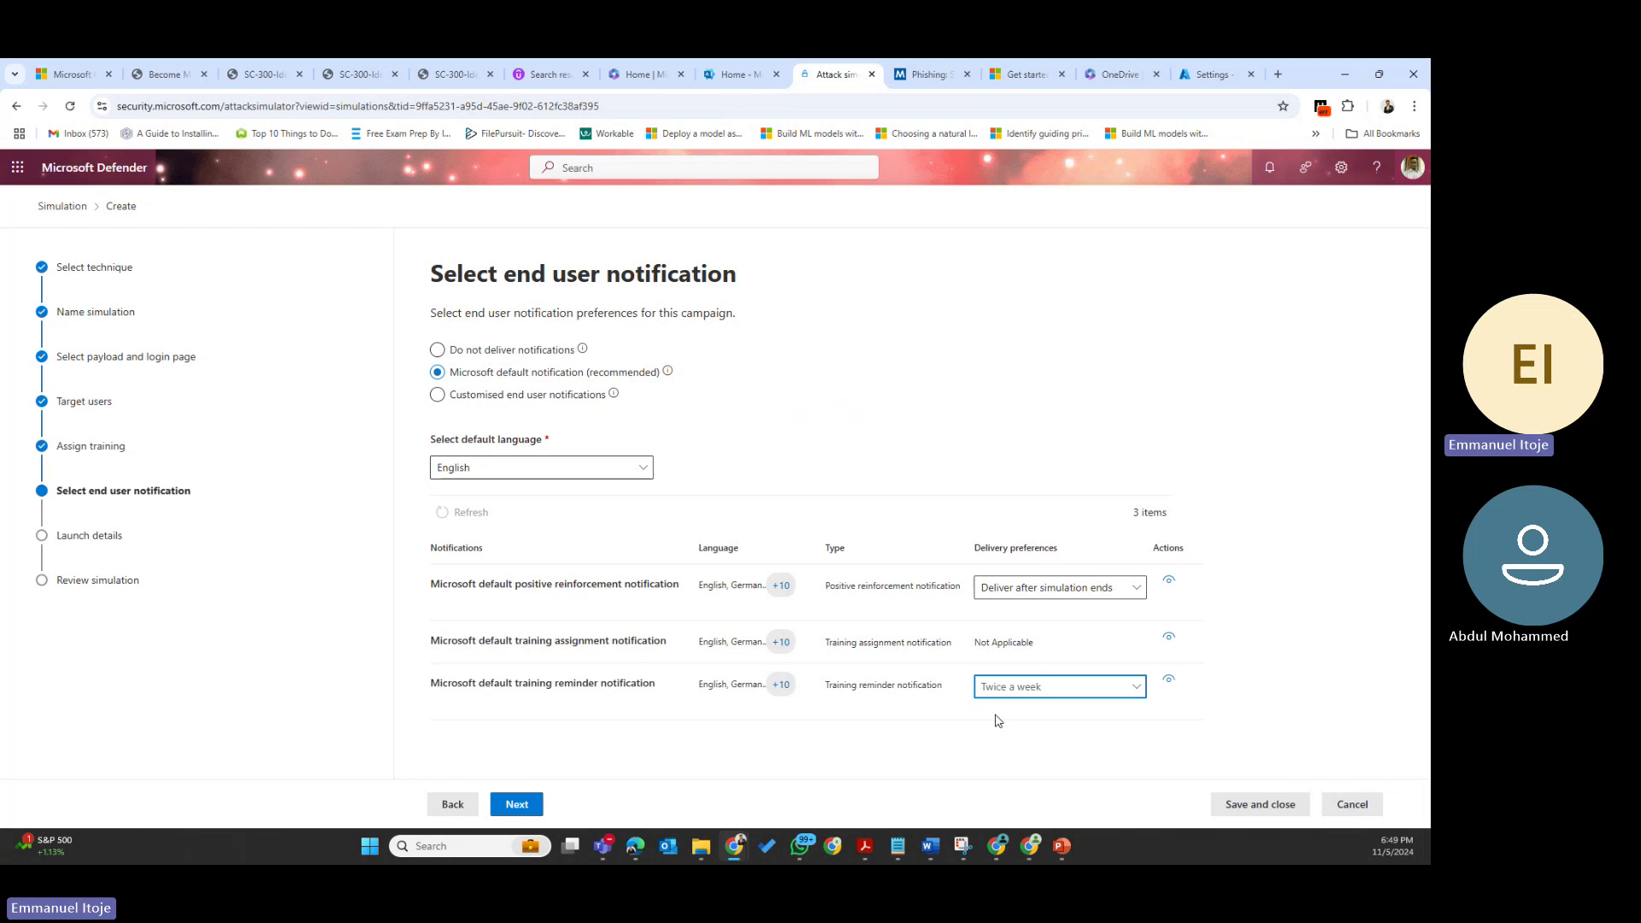
Check both delivery preference lists, keep Twice a week for the training reminder, and proceed to the launch details
{"action": "left_click", "coordinate": [1022, 597]}
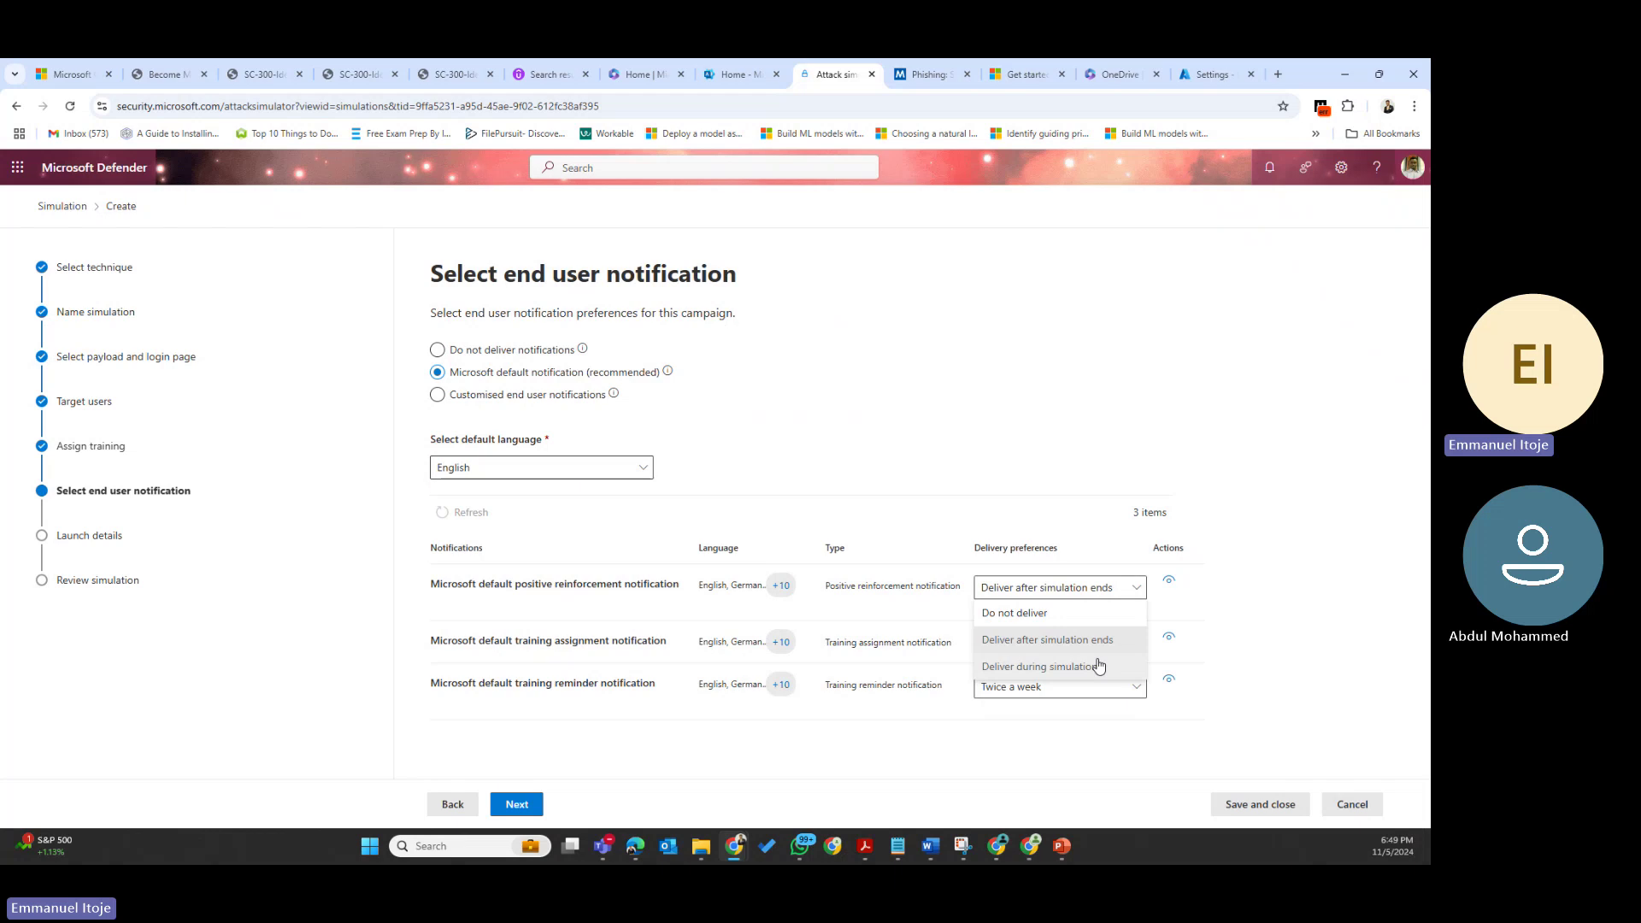
{"action": "left_click", "coordinate": [1256, 500]}
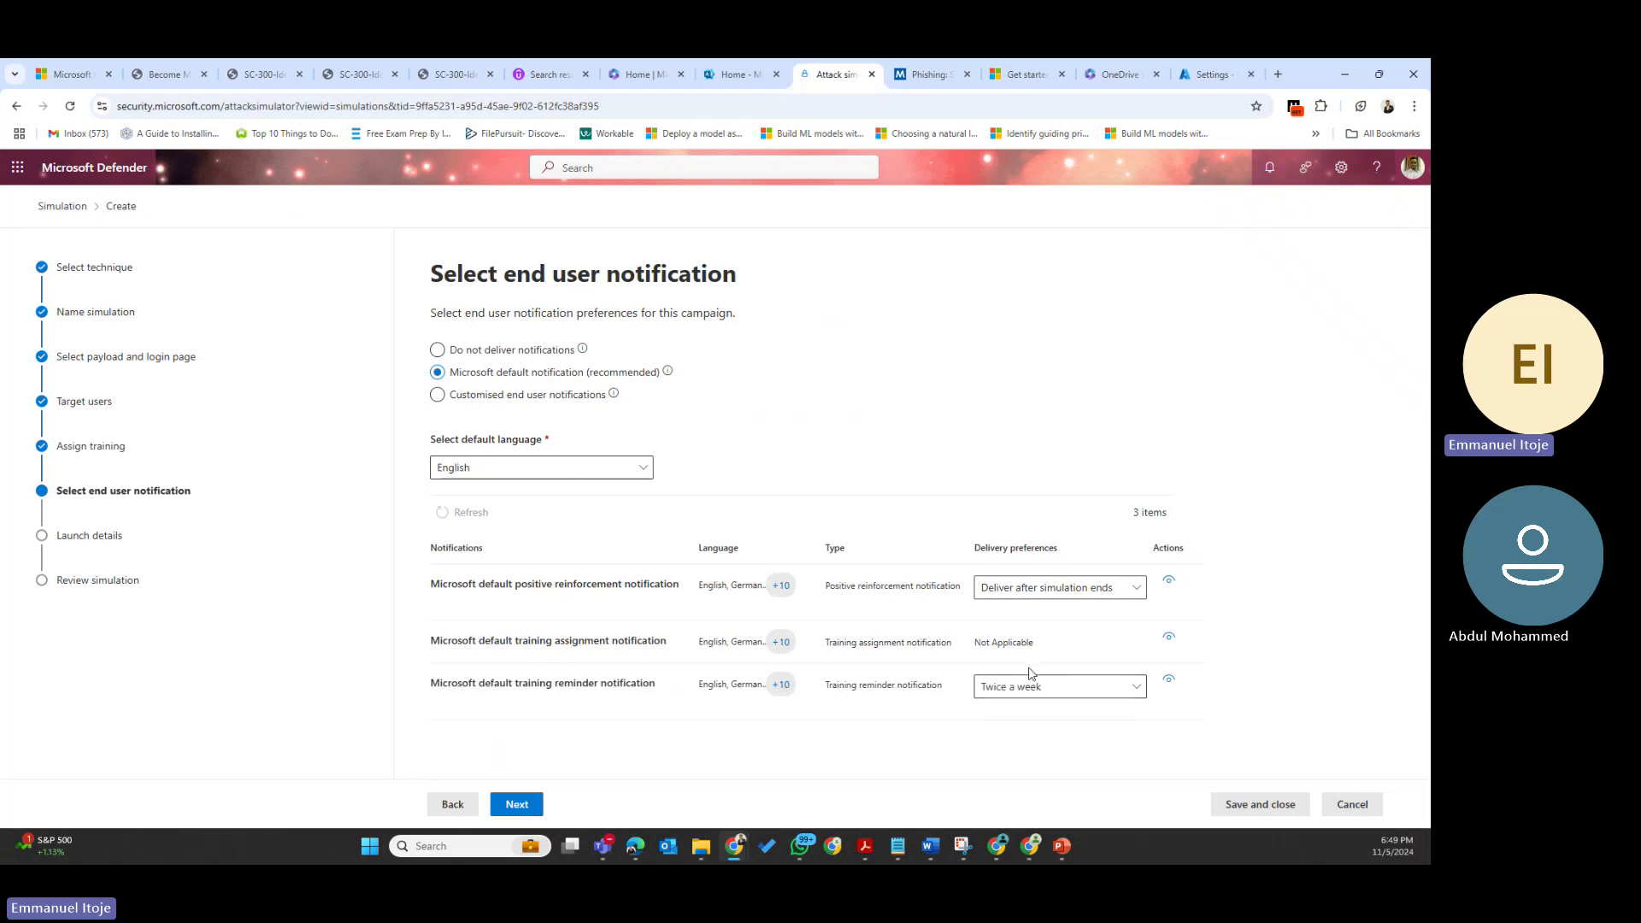
{"action": "left_click", "coordinate": [1059, 694]}
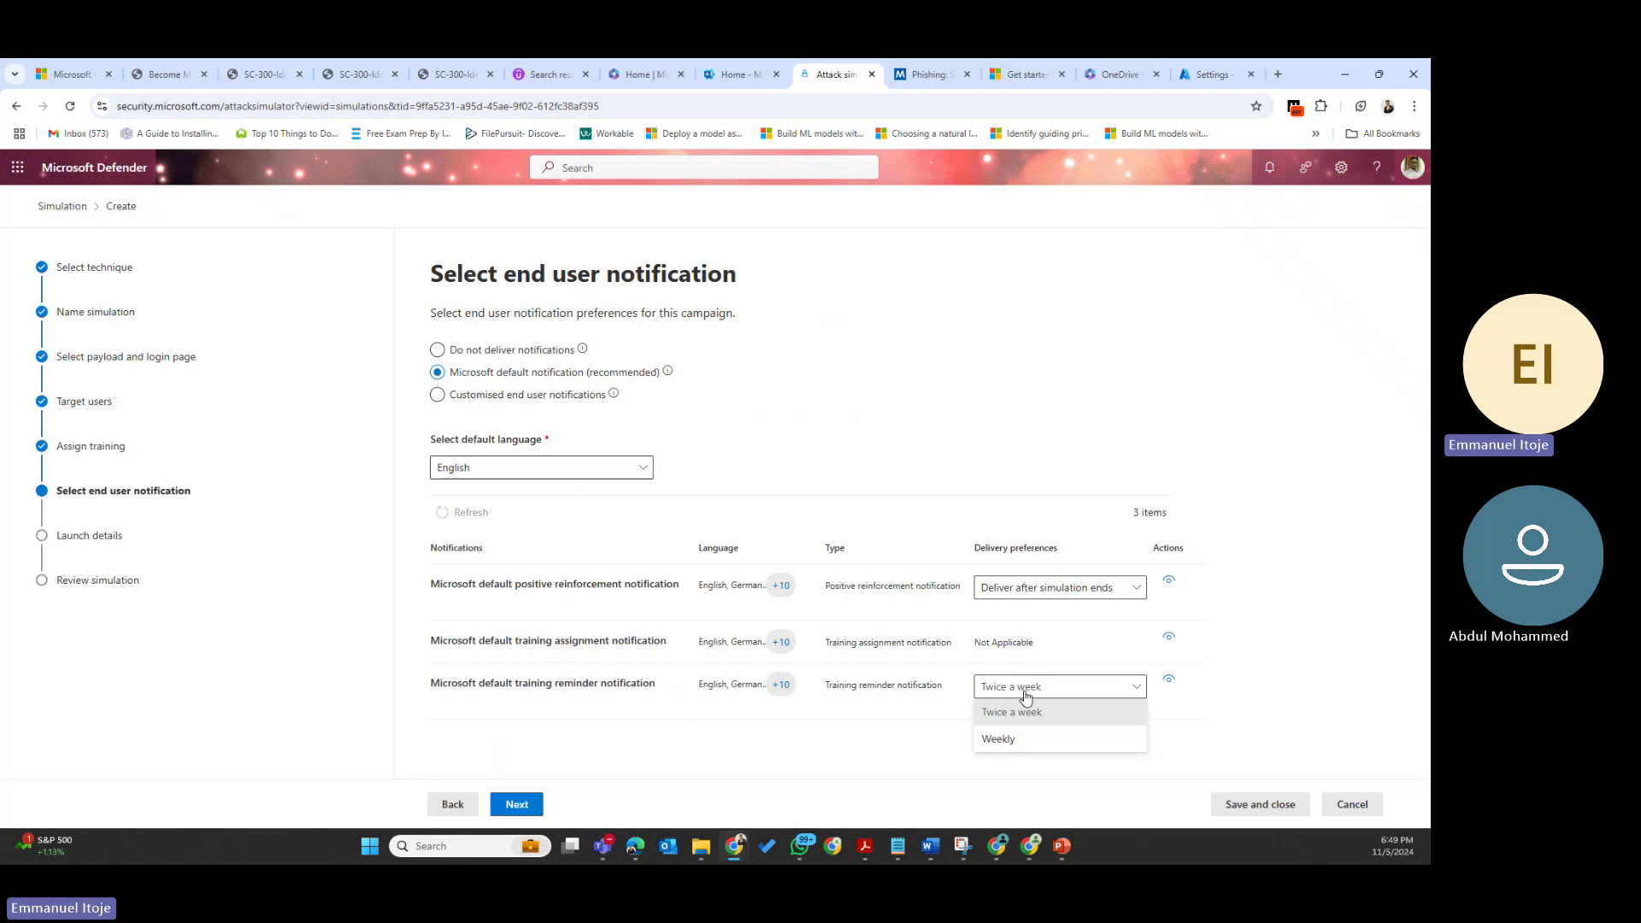
{"action": "left_click", "coordinate": [1028, 710]}
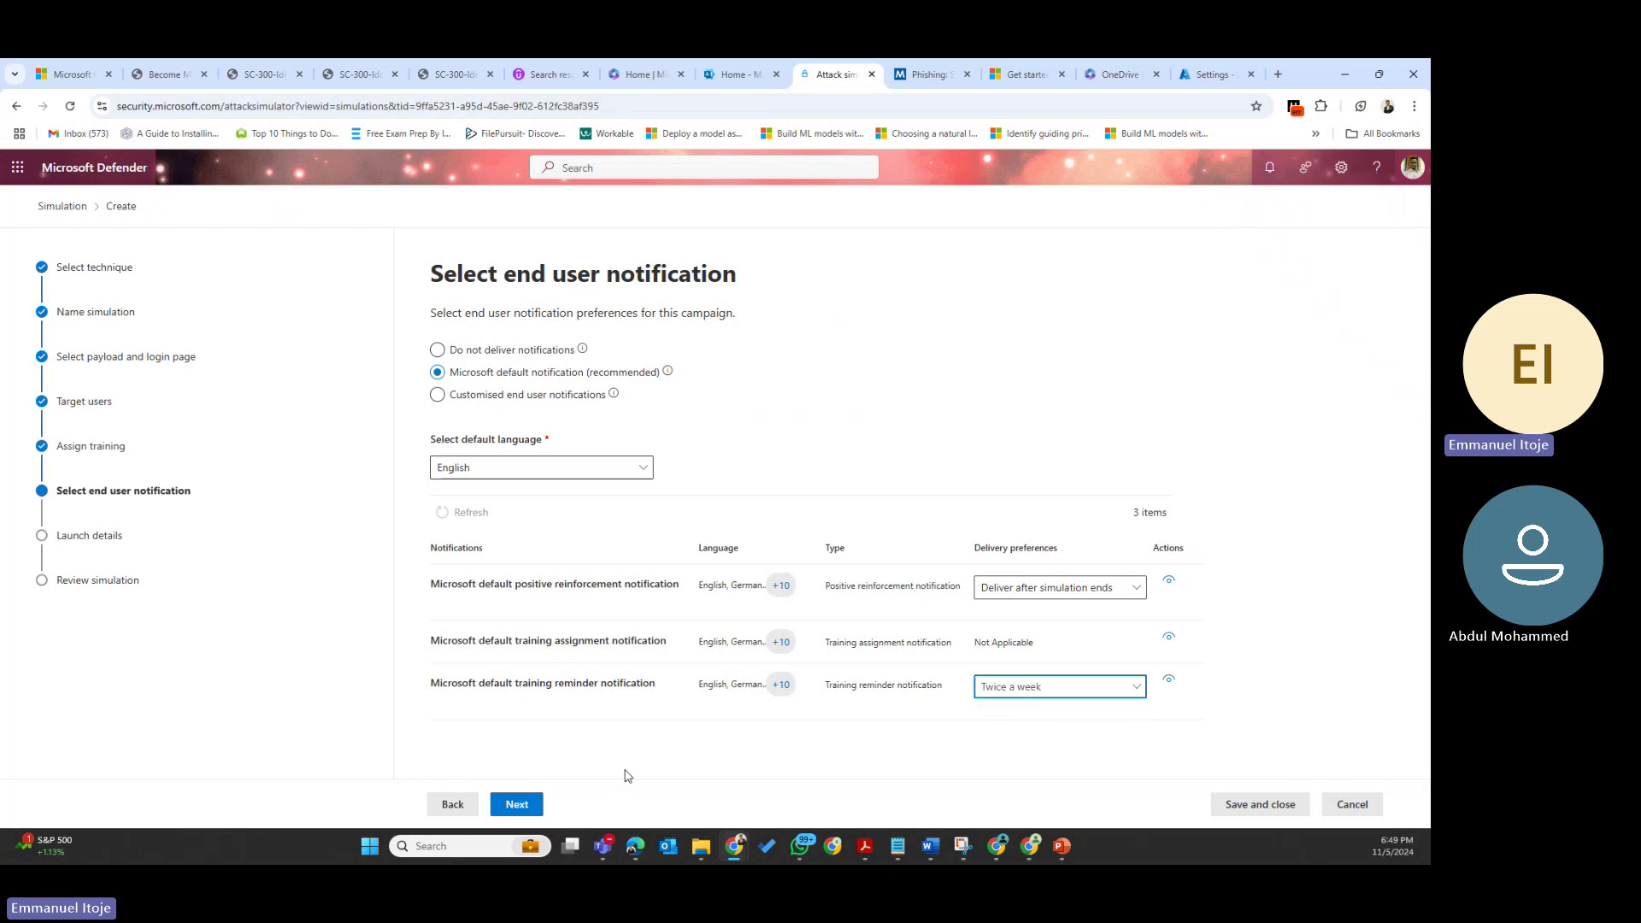
{"action": "left_click", "coordinate": [519, 805]}
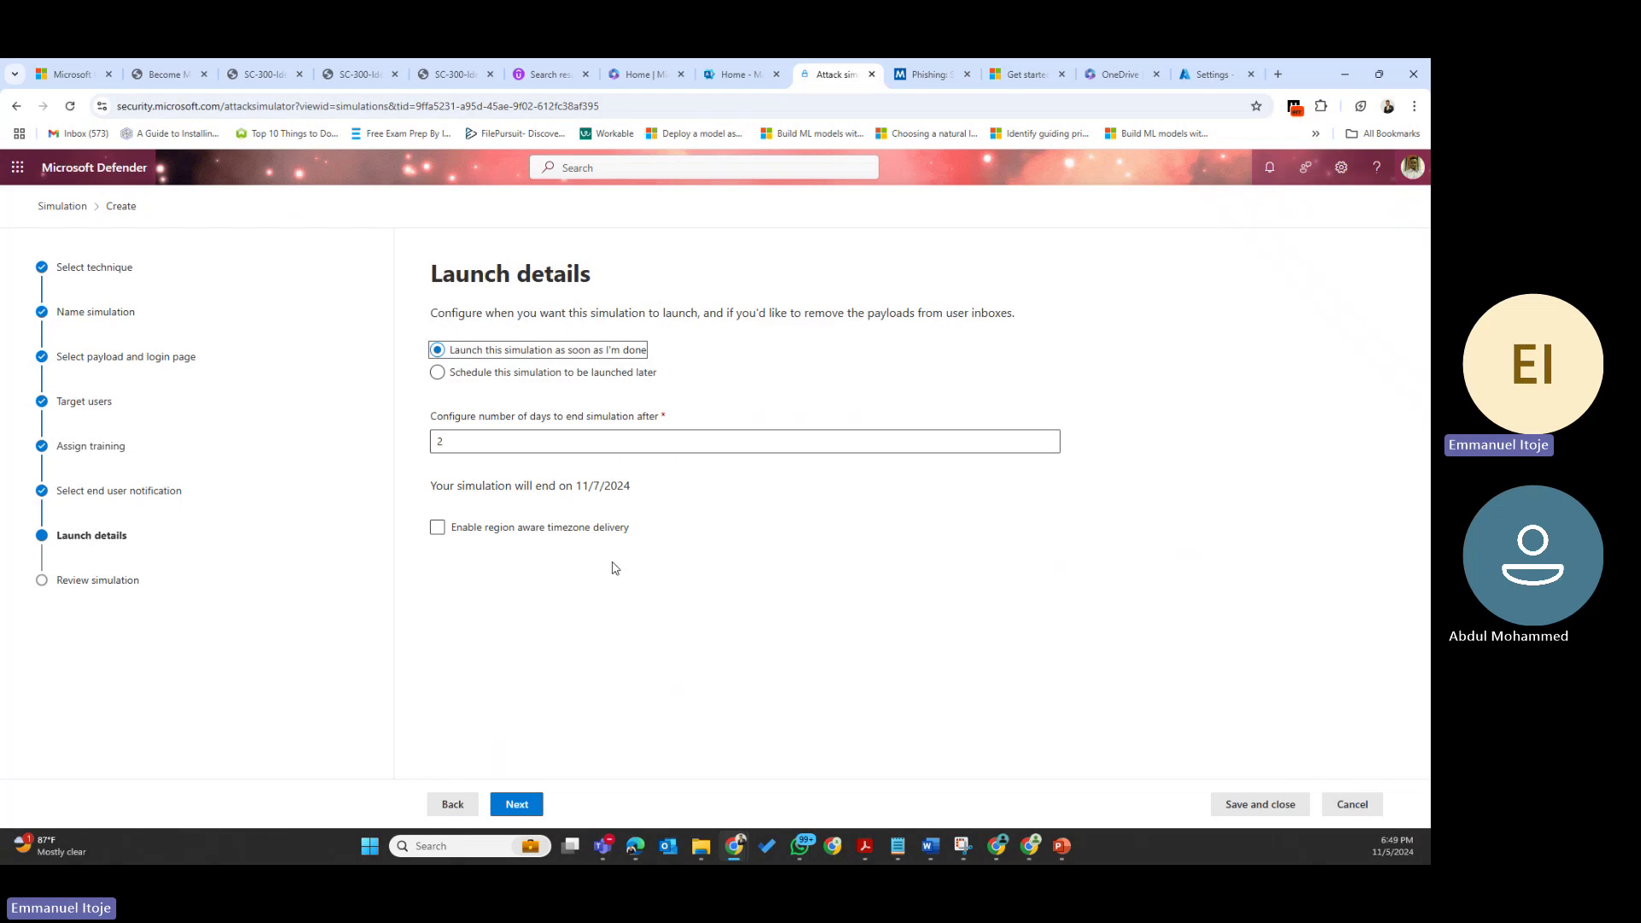
Examine the date, hour, minute and time format options for a scheduled launch, and reselect launching the simulation as soon as setup is done
{"action": "left_click", "coordinate": [438, 373]}
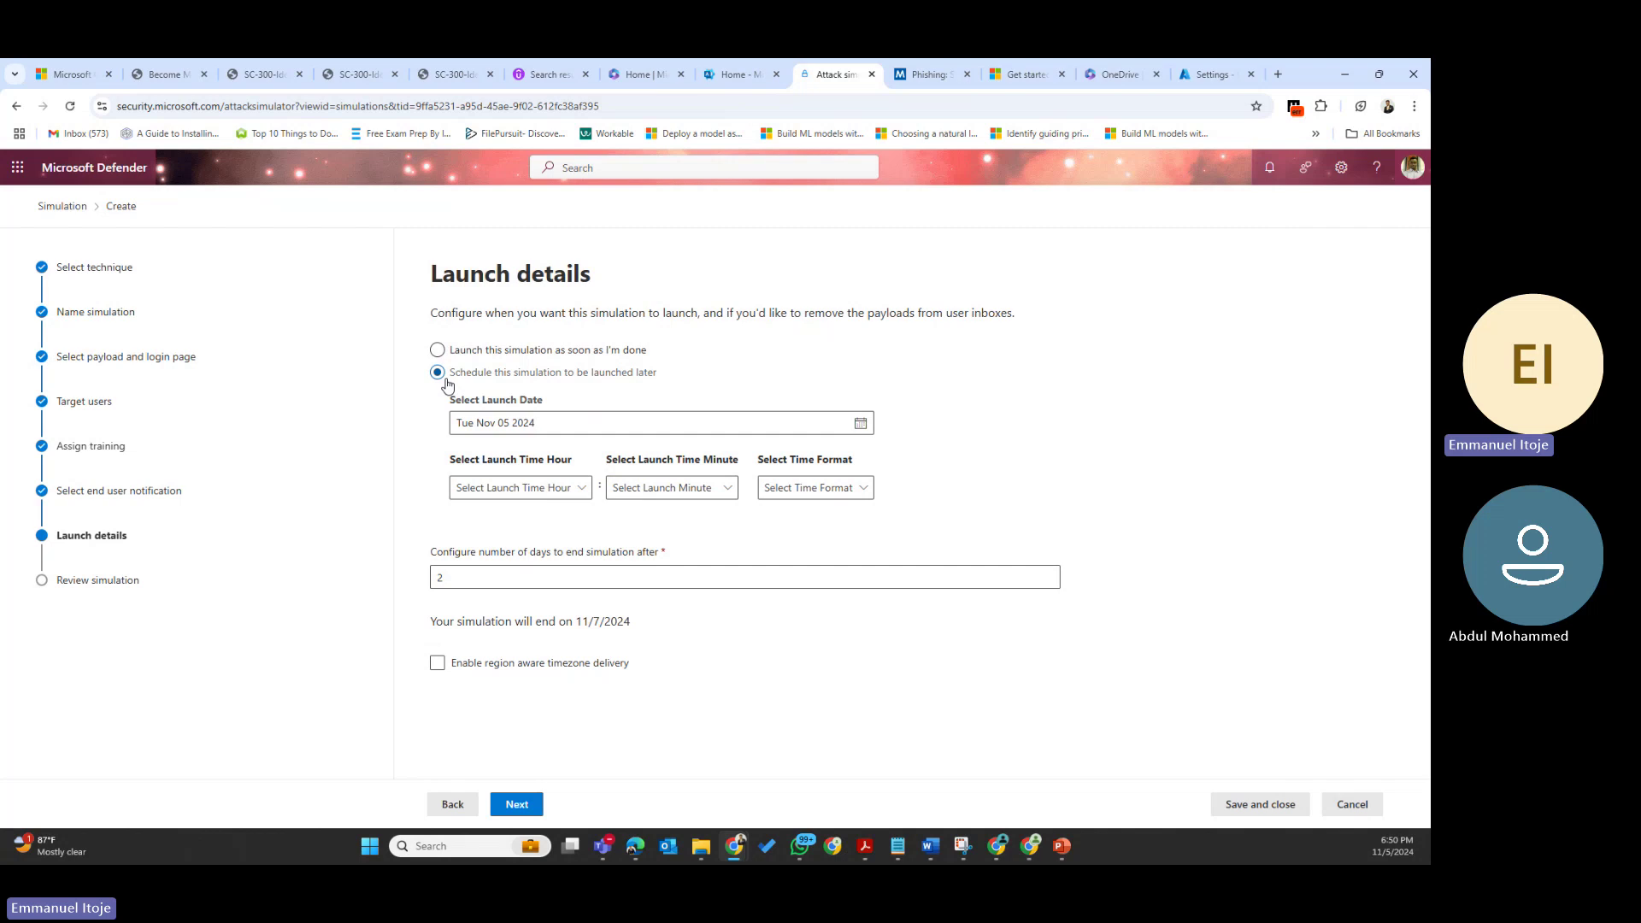
{"action": "left_click", "coordinate": [859, 424]}
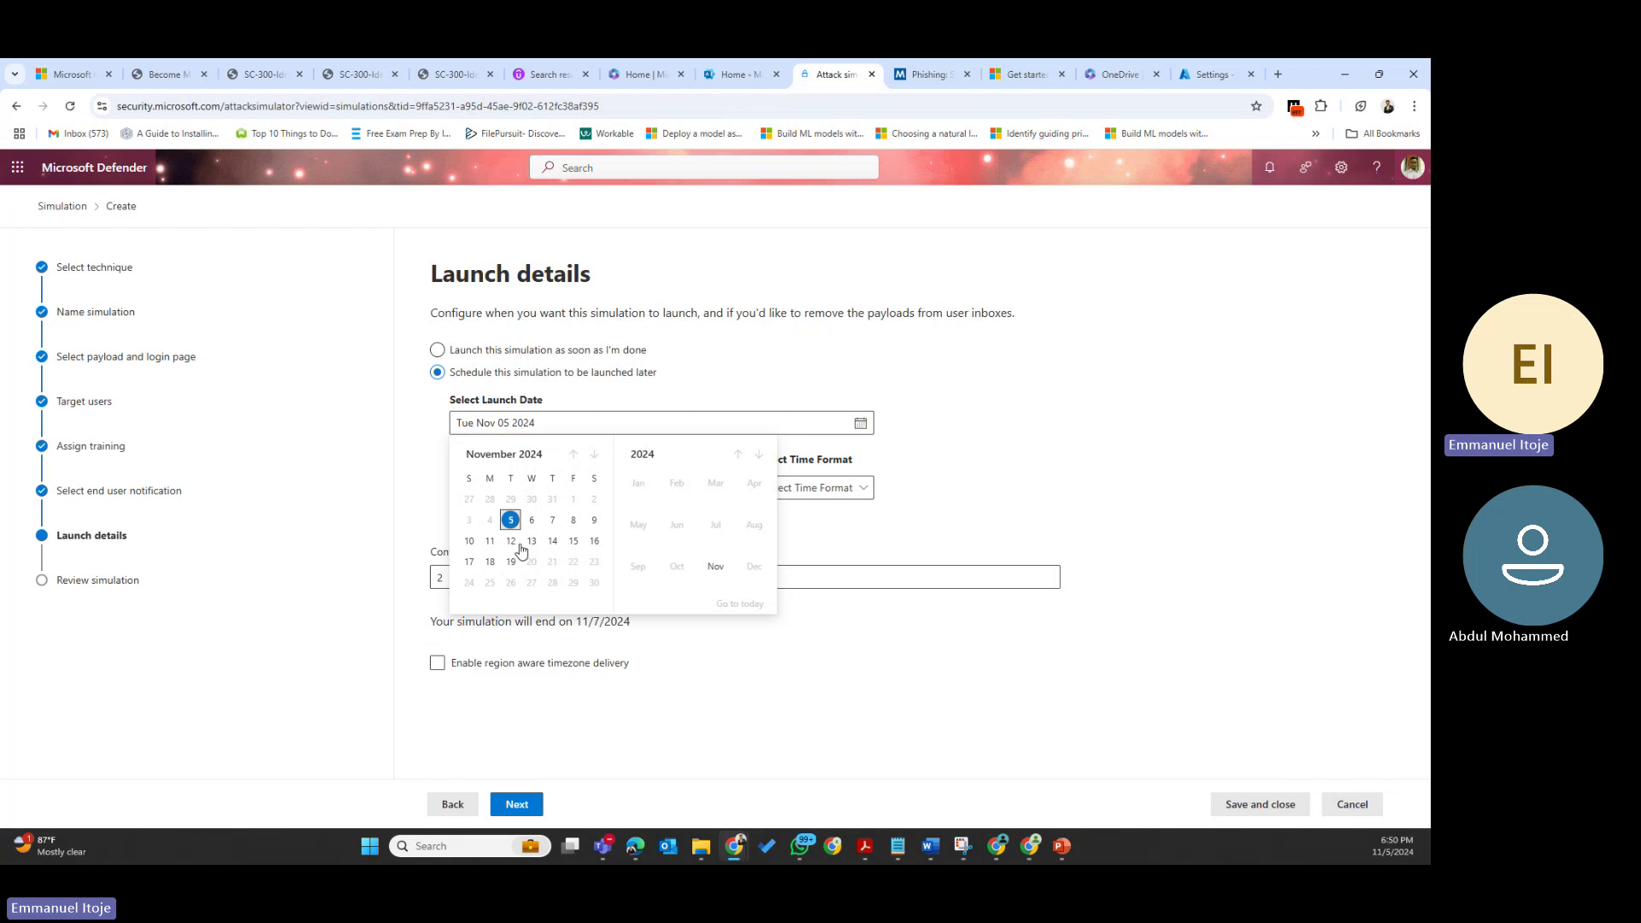
{"action": "left_click", "coordinate": [916, 422]}
{"action": "left_click", "coordinate": [564, 489]}
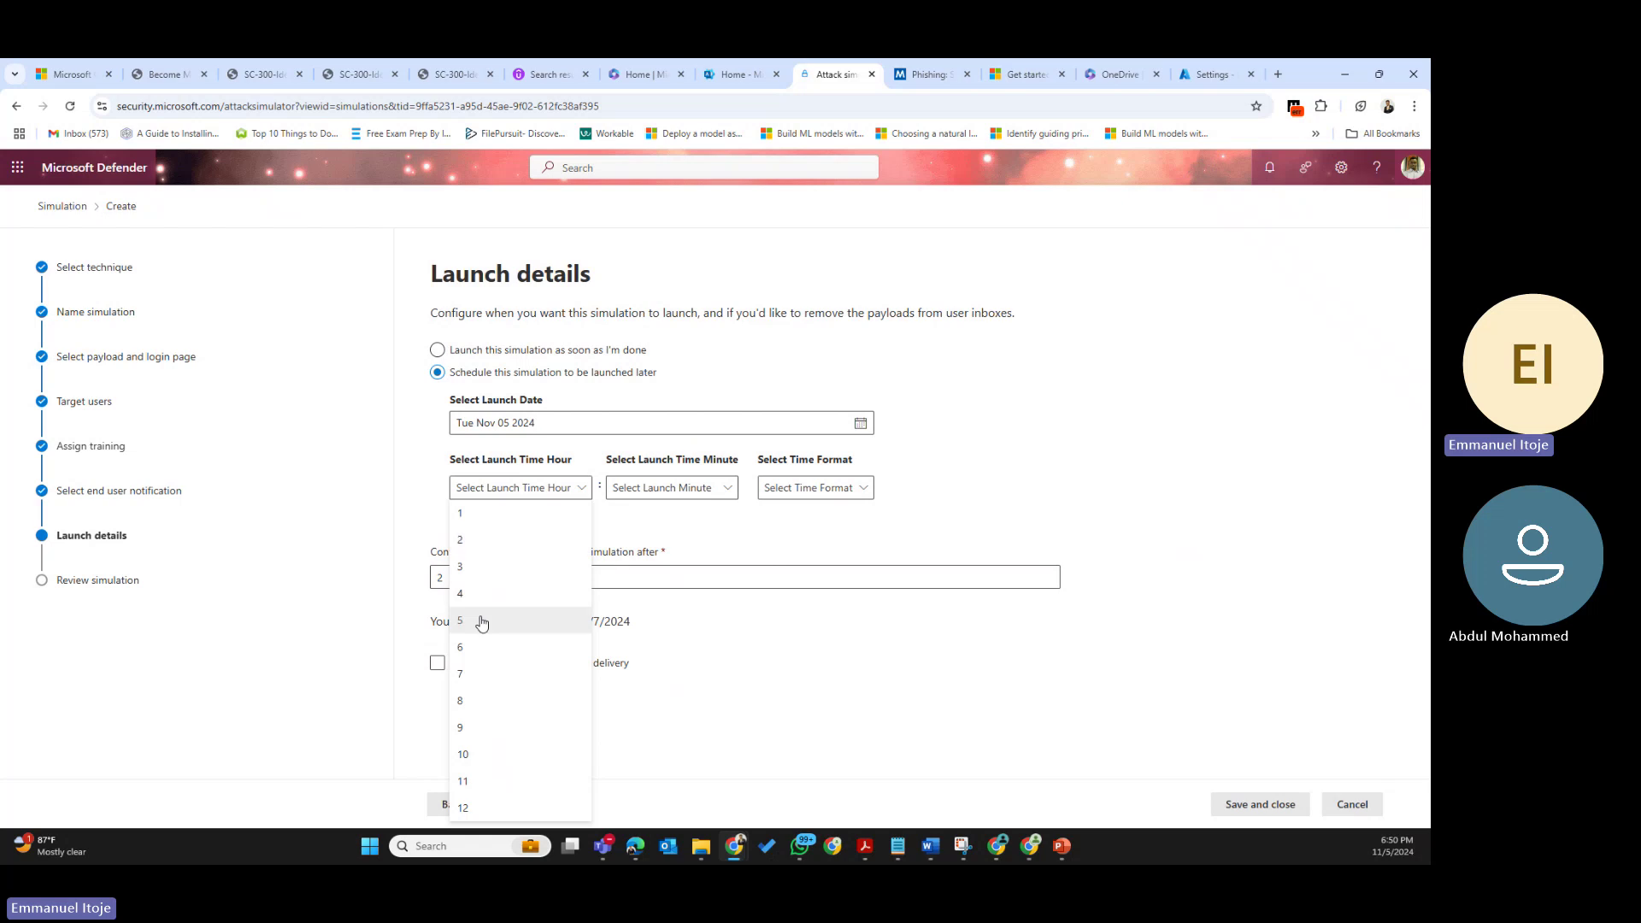
{"action": "left_click", "coordinate": [720, 489]}
{"action": "left_click", "coordinate": [720, 489]}
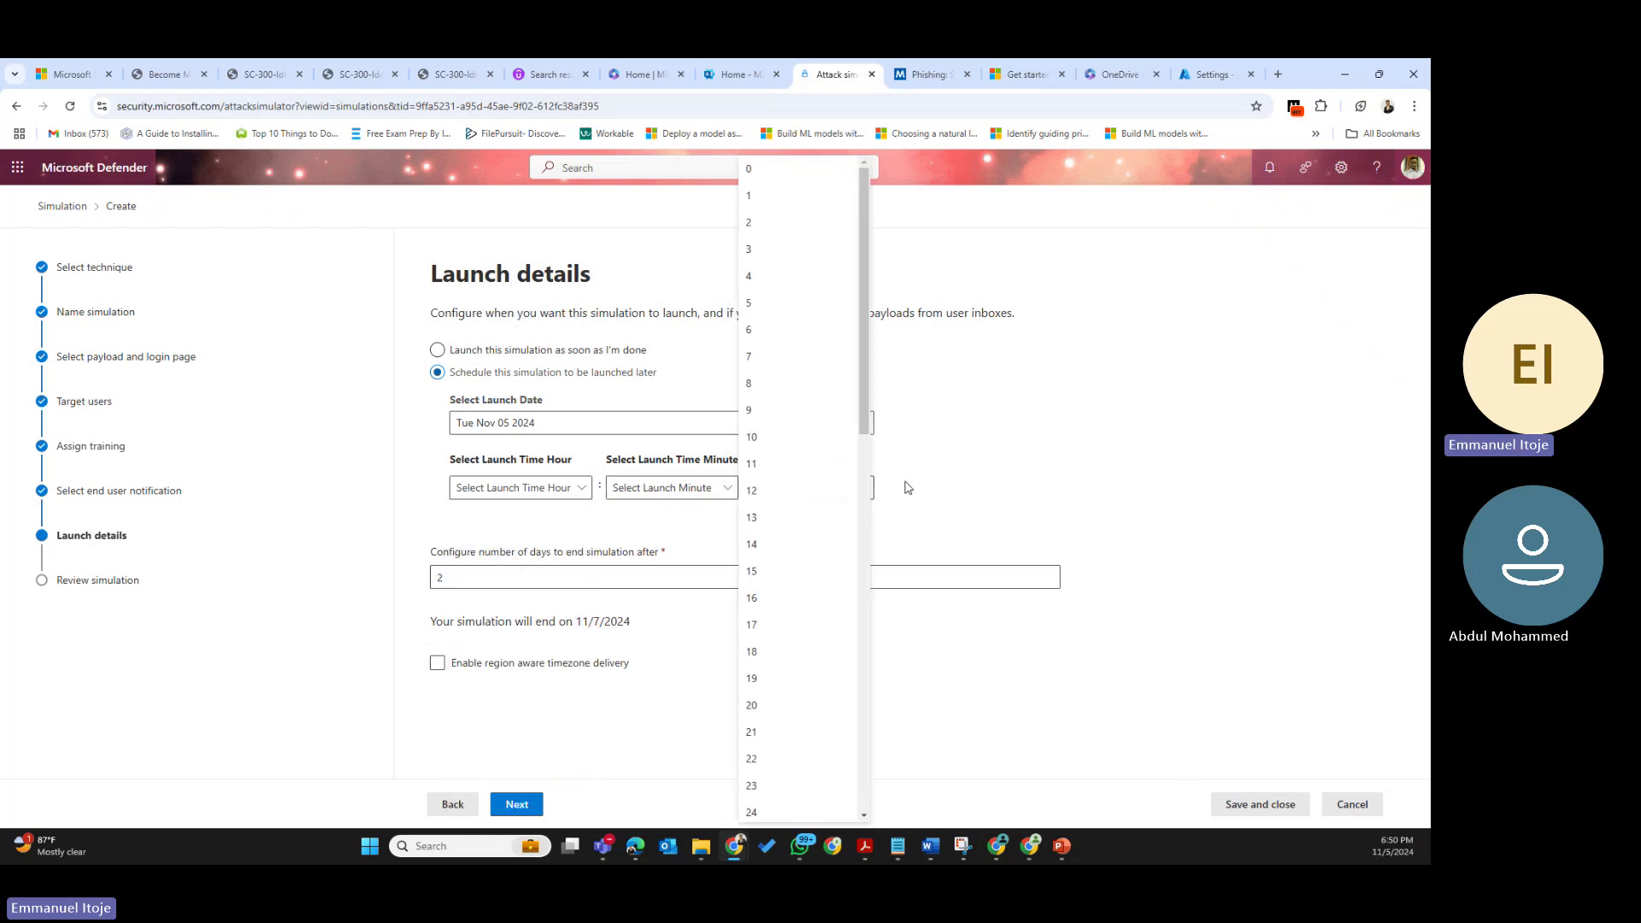
{"action": "left_click", "coordinate": [948, 500]}
{"action": "left_click", "coordinate": [855, 488]}
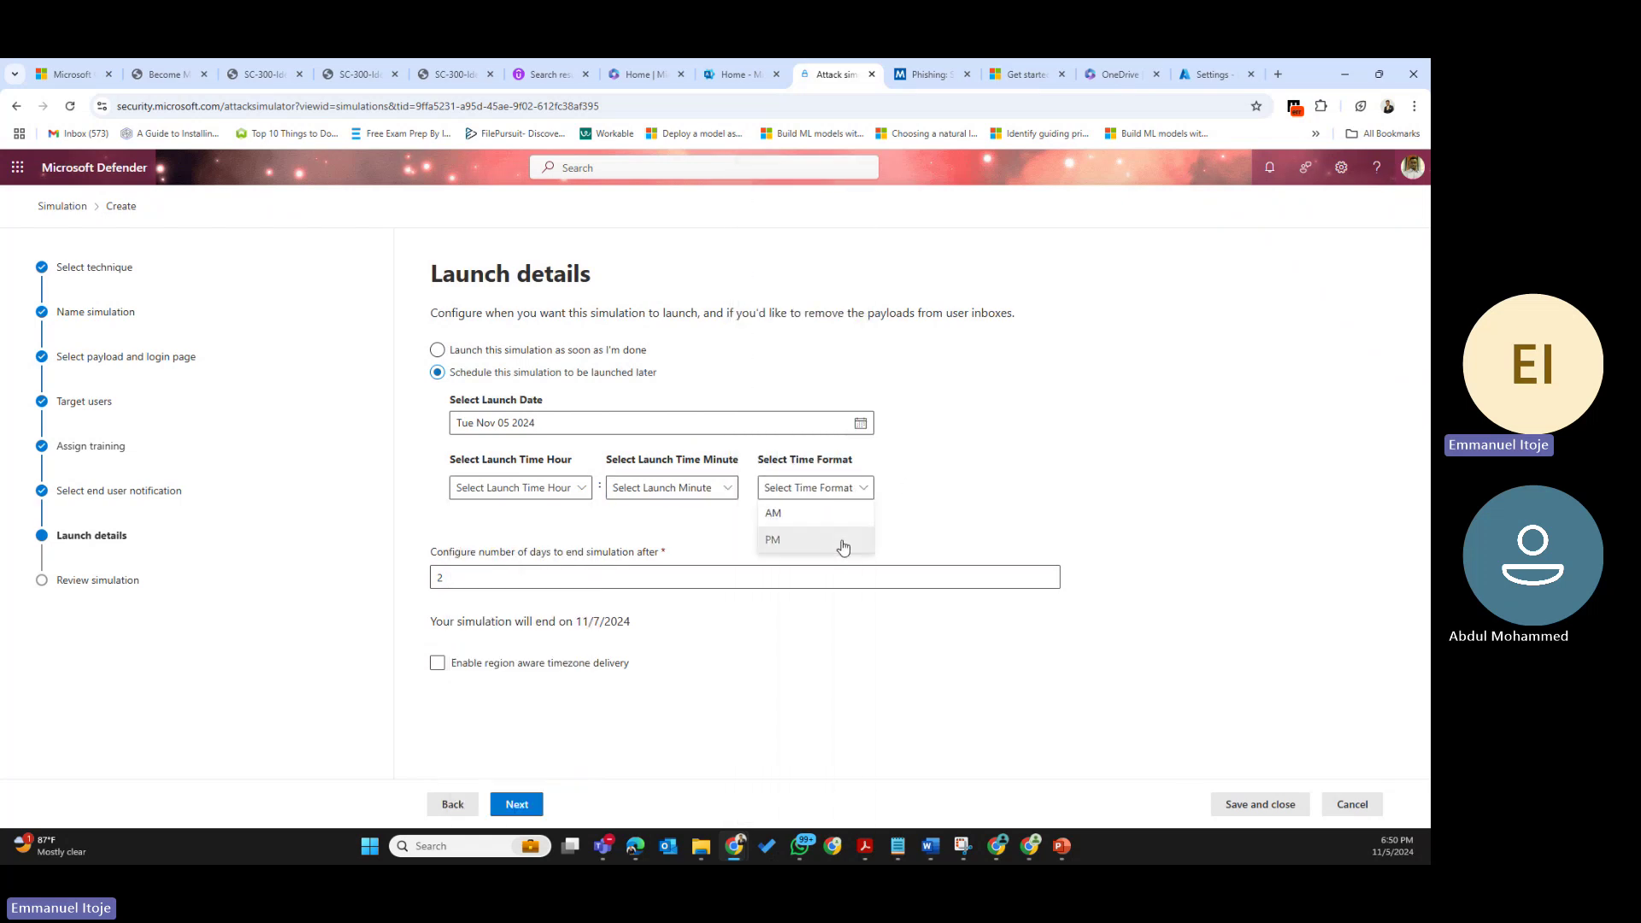
{"action": "left_click", "coordinate": [439, 351]}
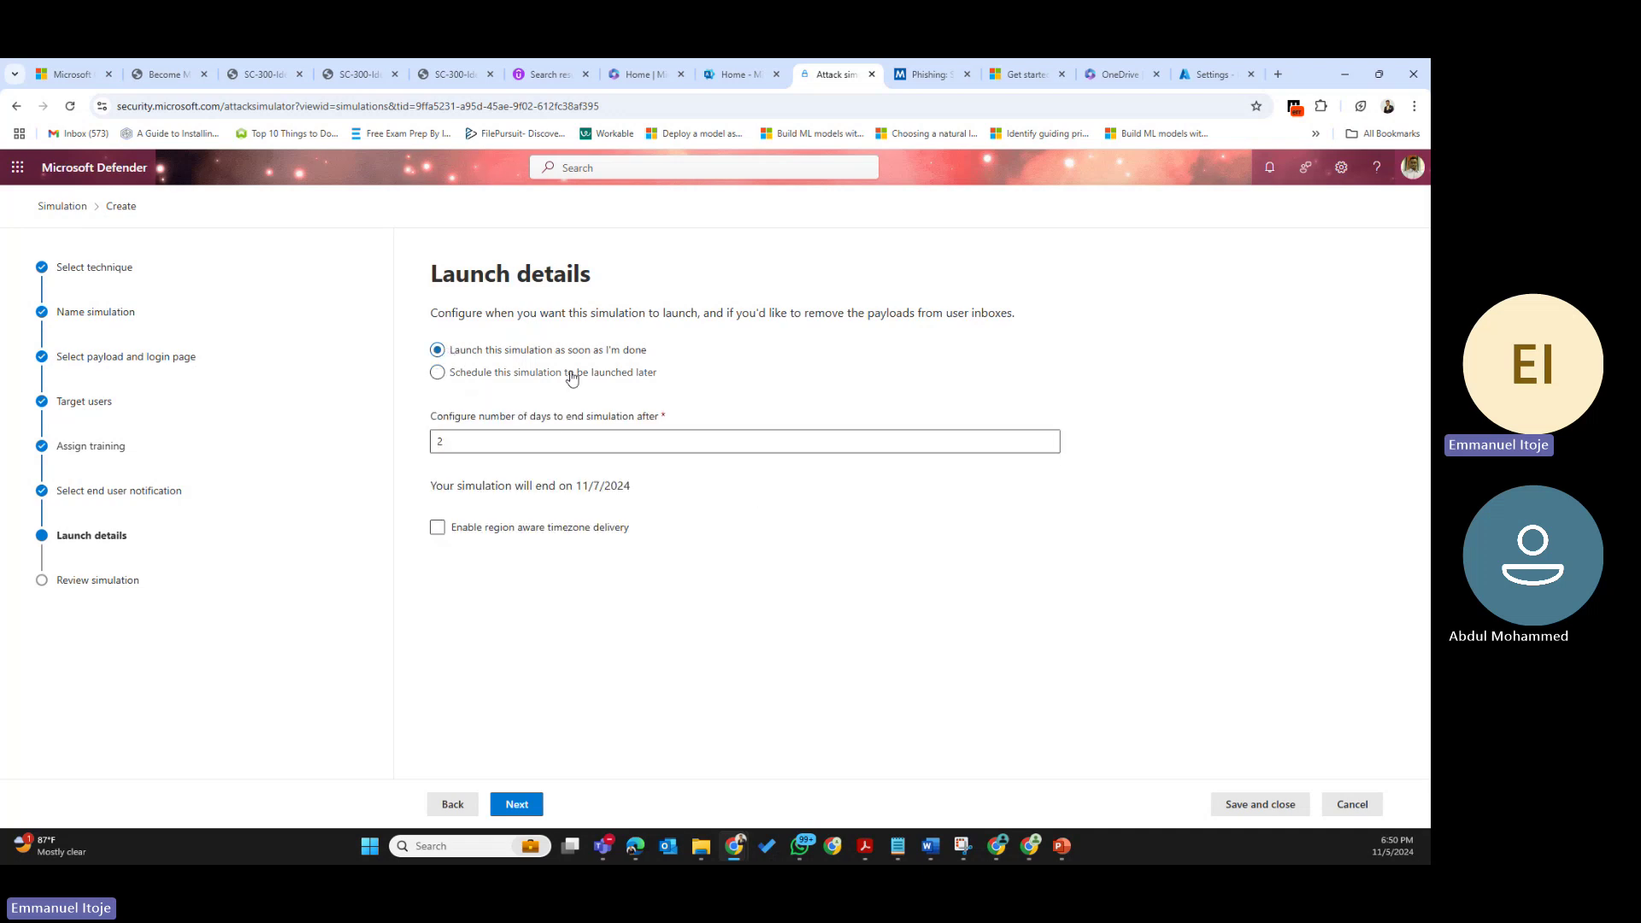
Keep the simulation's duration at 2 days with region aware timezone delivery disabled, and proceed to the simulation review
{"action": "left_click", "coordinate": [591, 444]}
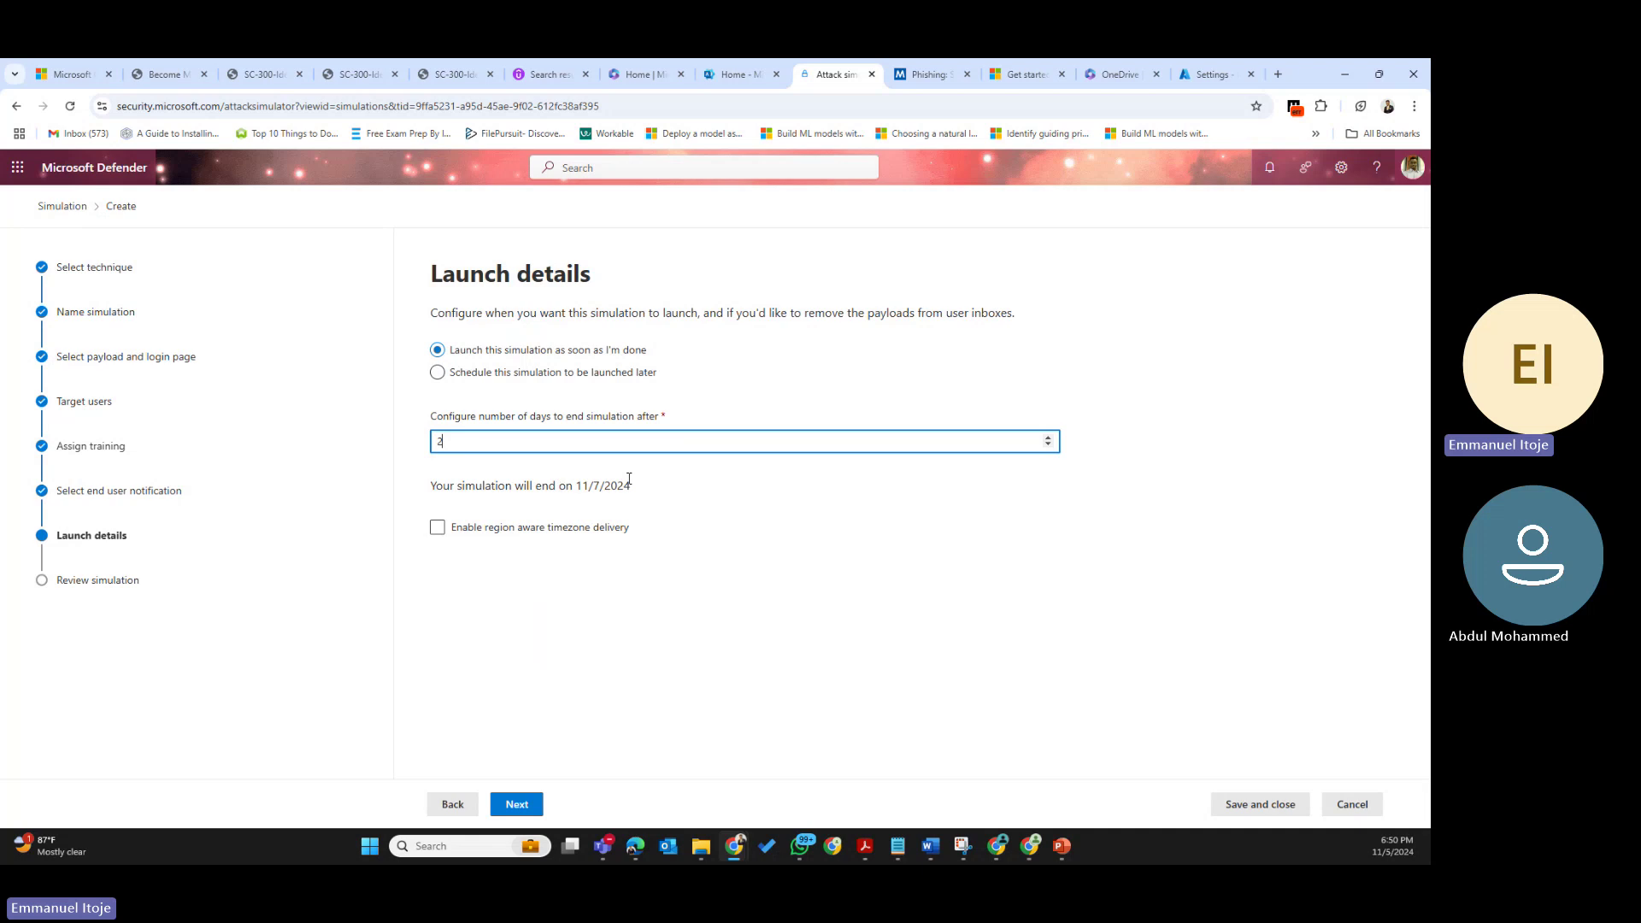
{"action": "left_click_drag", "start_coordinate": [640, 487], "coordinate": [584, 492]}
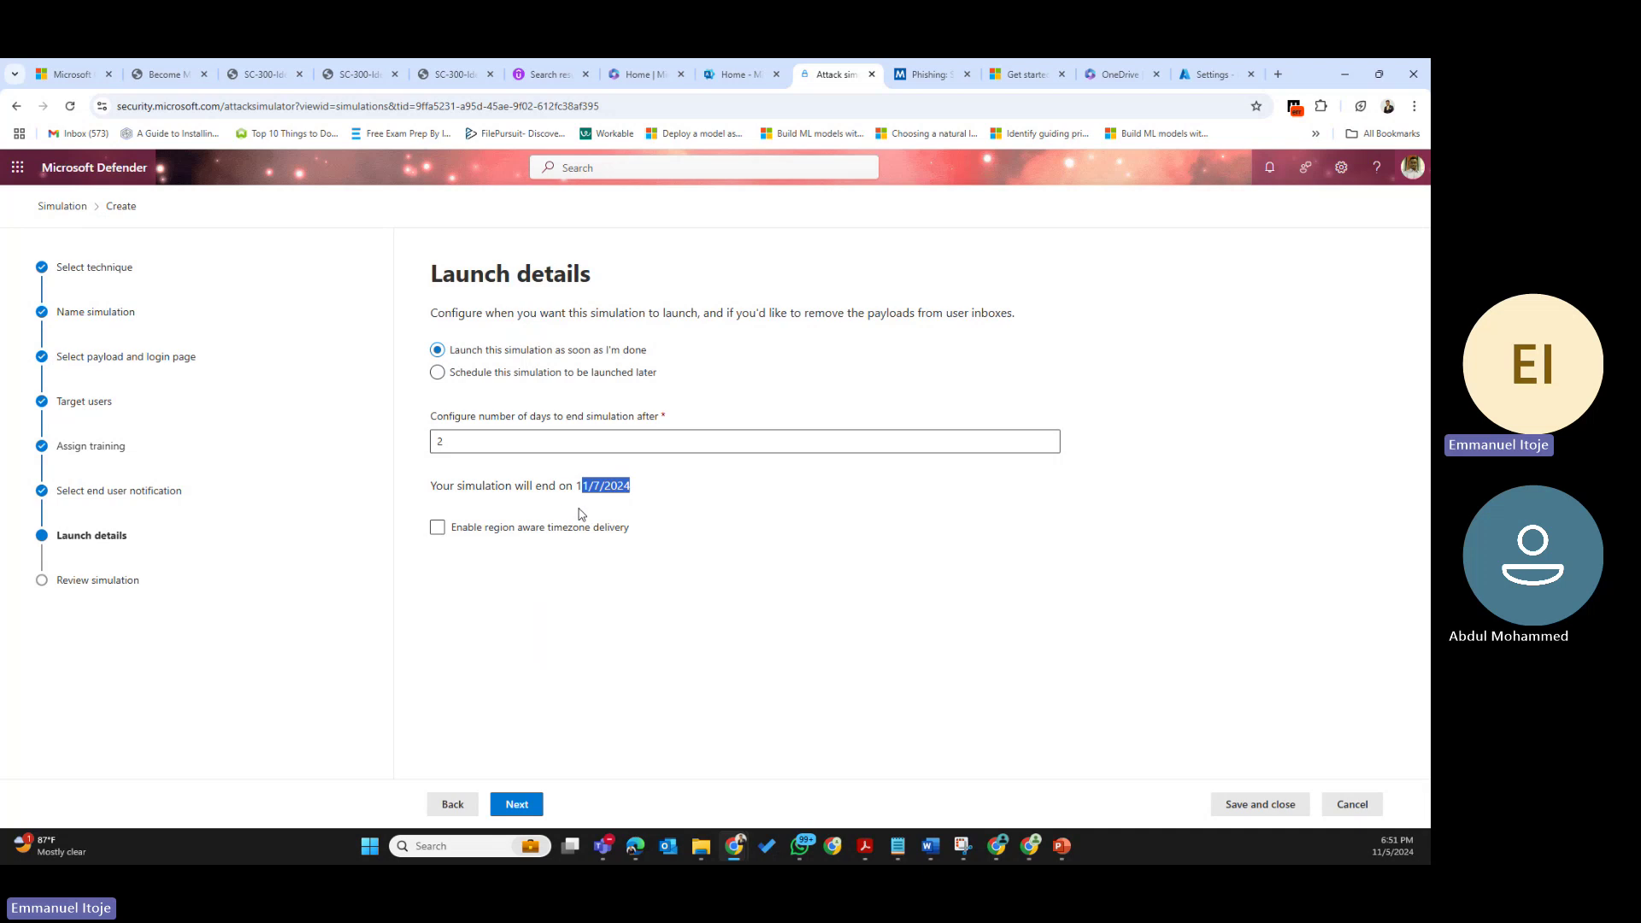
{"action": "left_click", "coordinate": [438, 530]}
{"action": "left_click", "coordinate": [442, 530]}
{"action": "left_click", "coordinate": [527, 799]}
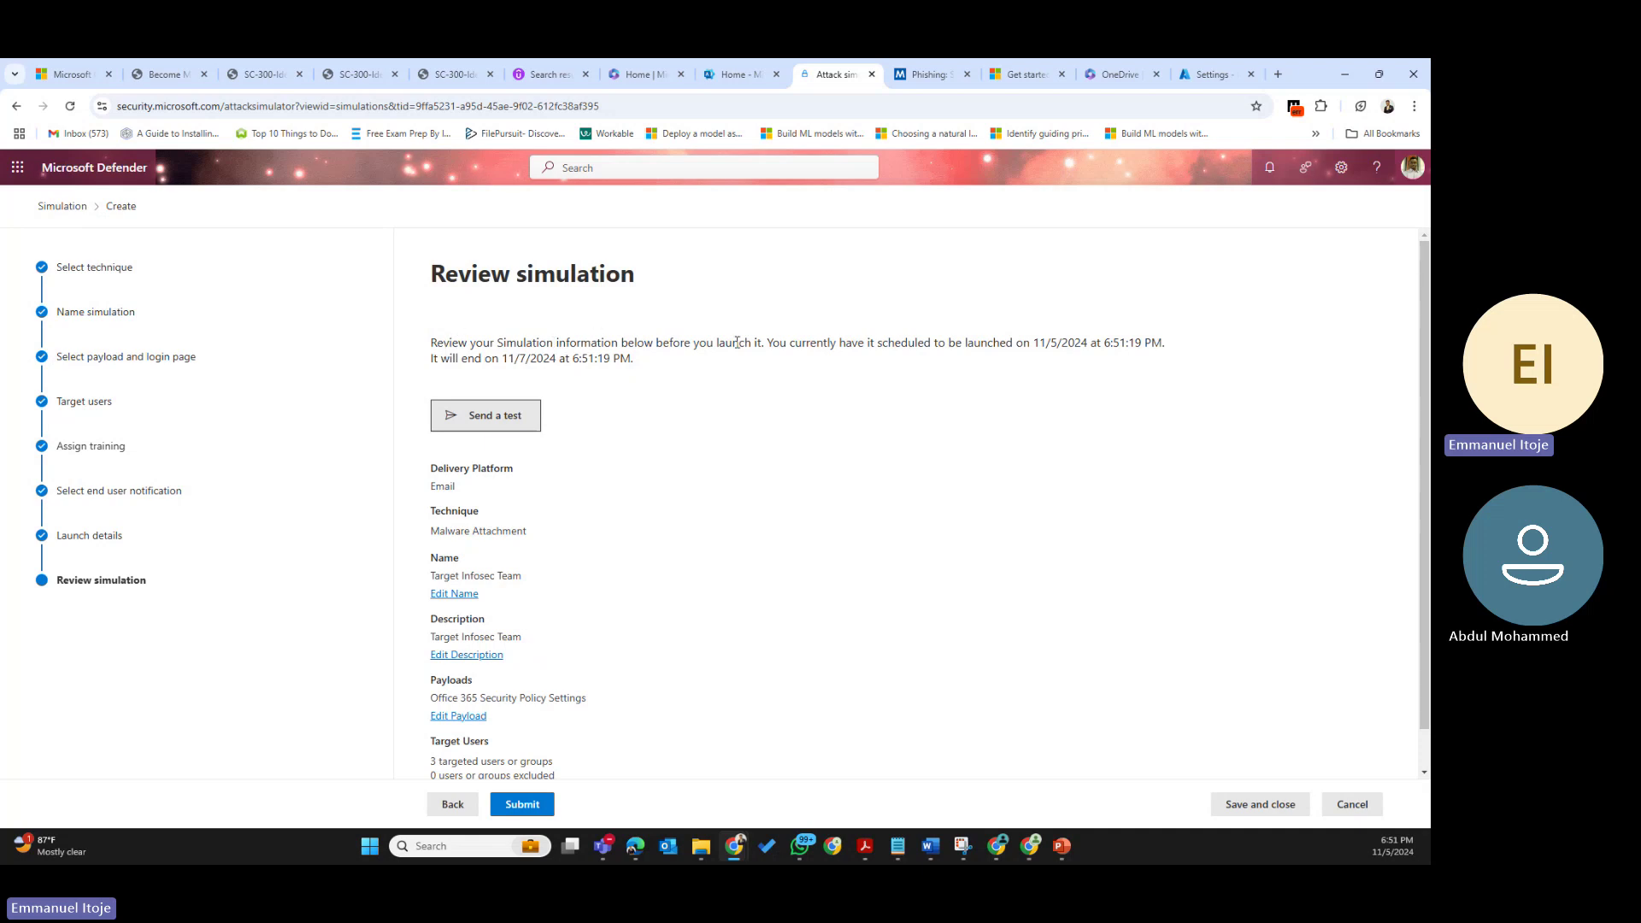
Send a test email of the simulation payload to the logged-in account and close the send dialog
{"action": "scroll", "coordinate": [744, 472], "scroll_direction": "down", "scroll_amount": 1}
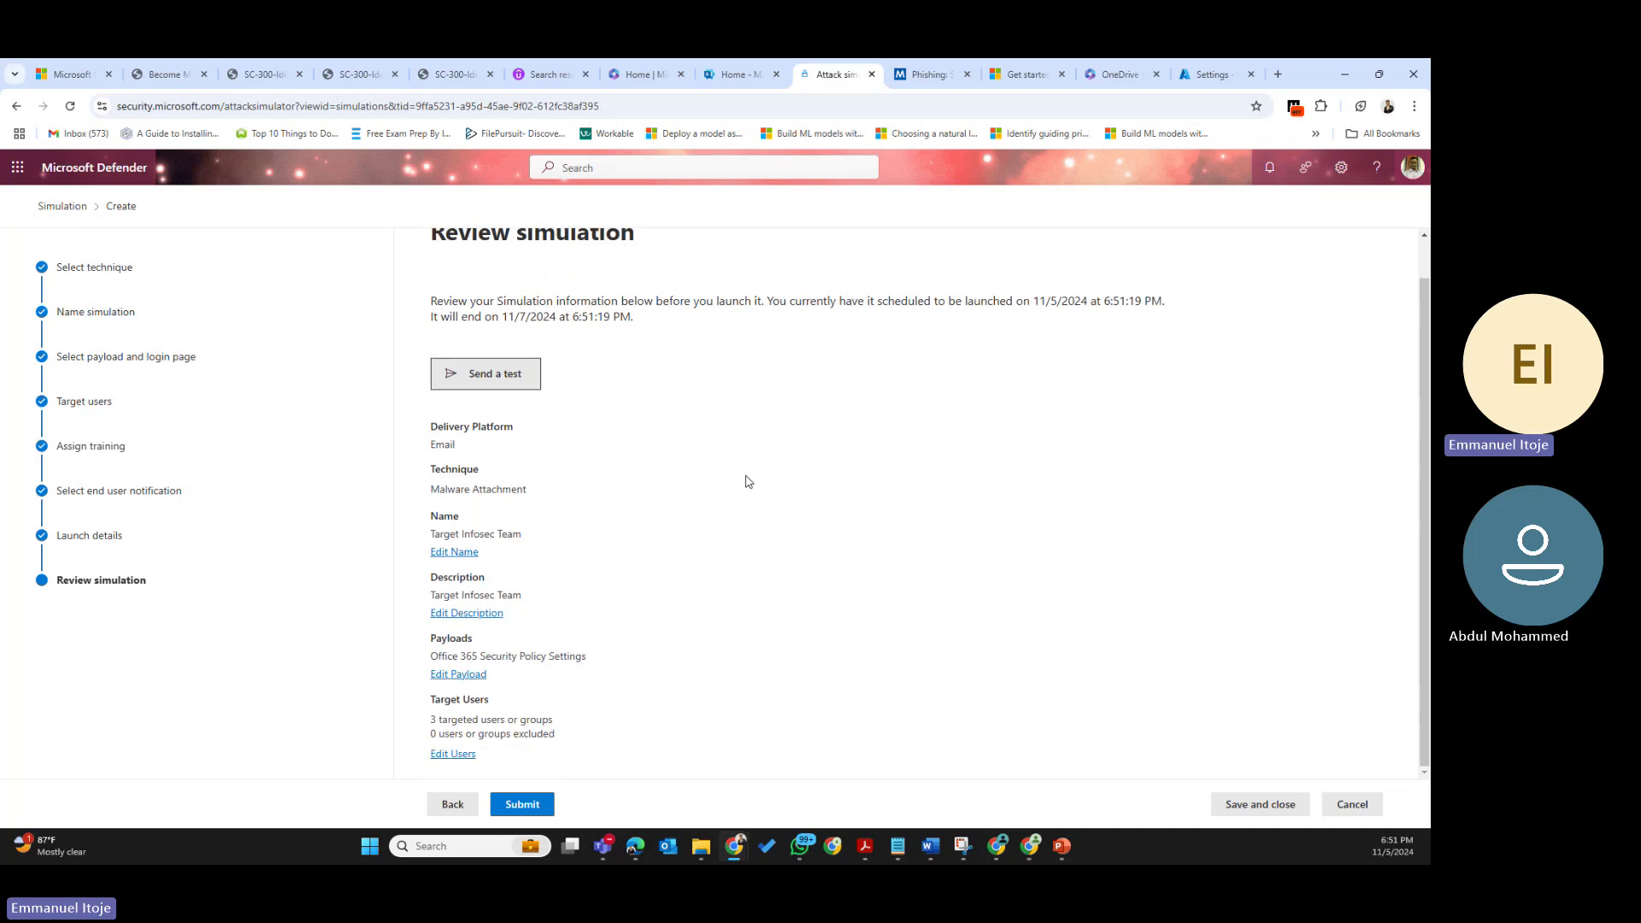
{"action": "left_click", "coordinate": [487, 374]}
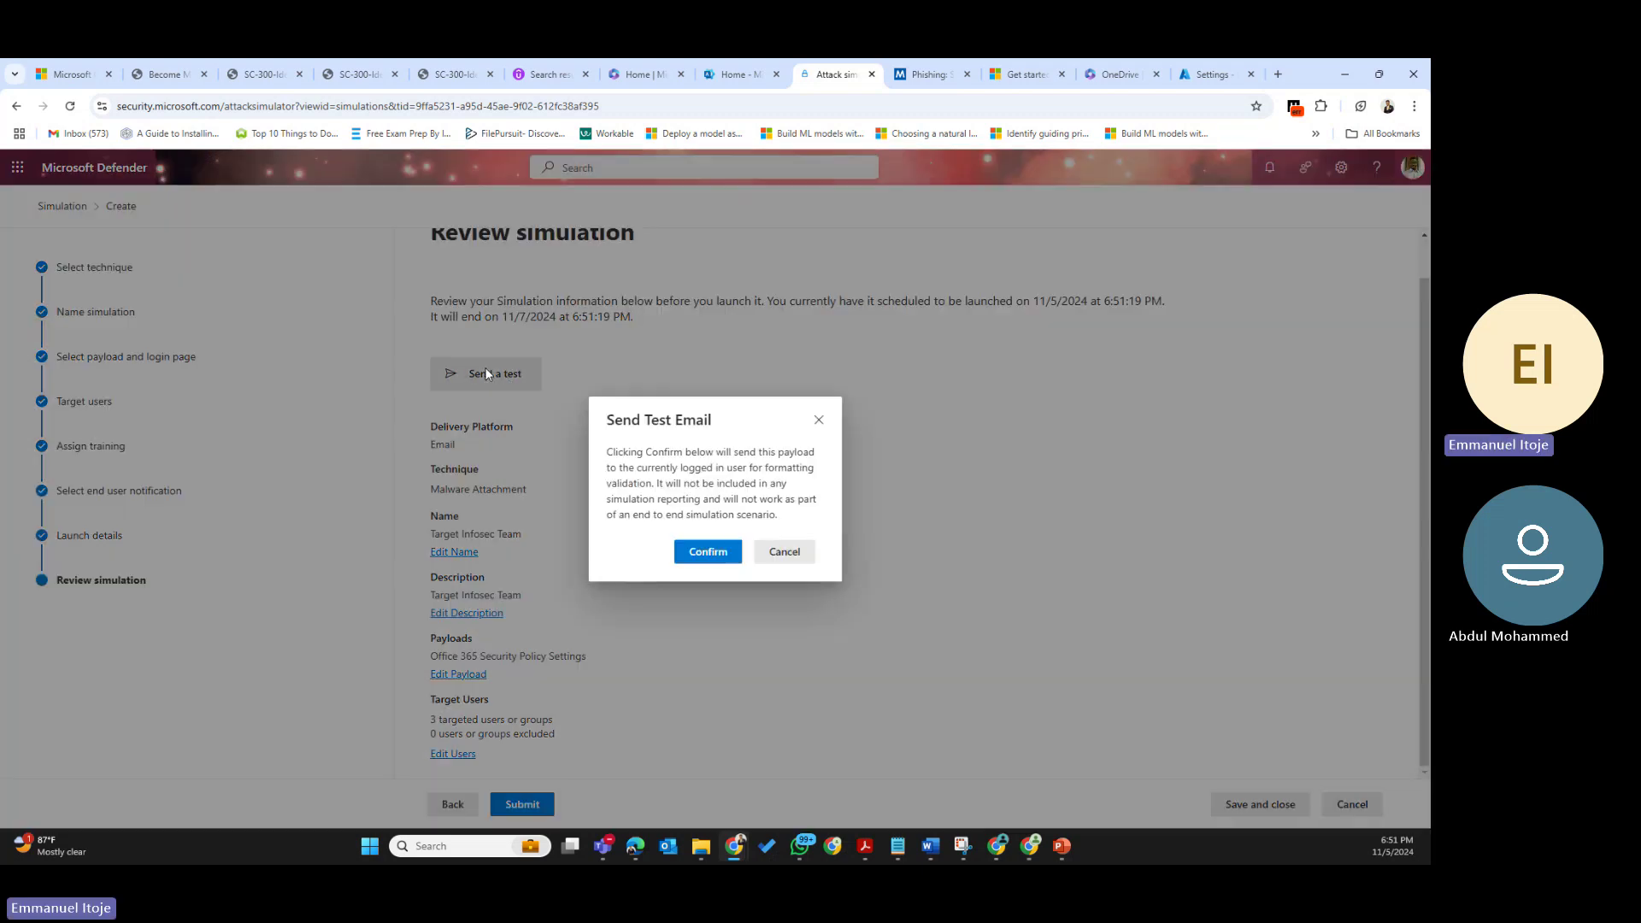
{"action": "left_click", "coordinate": [693, 551]}
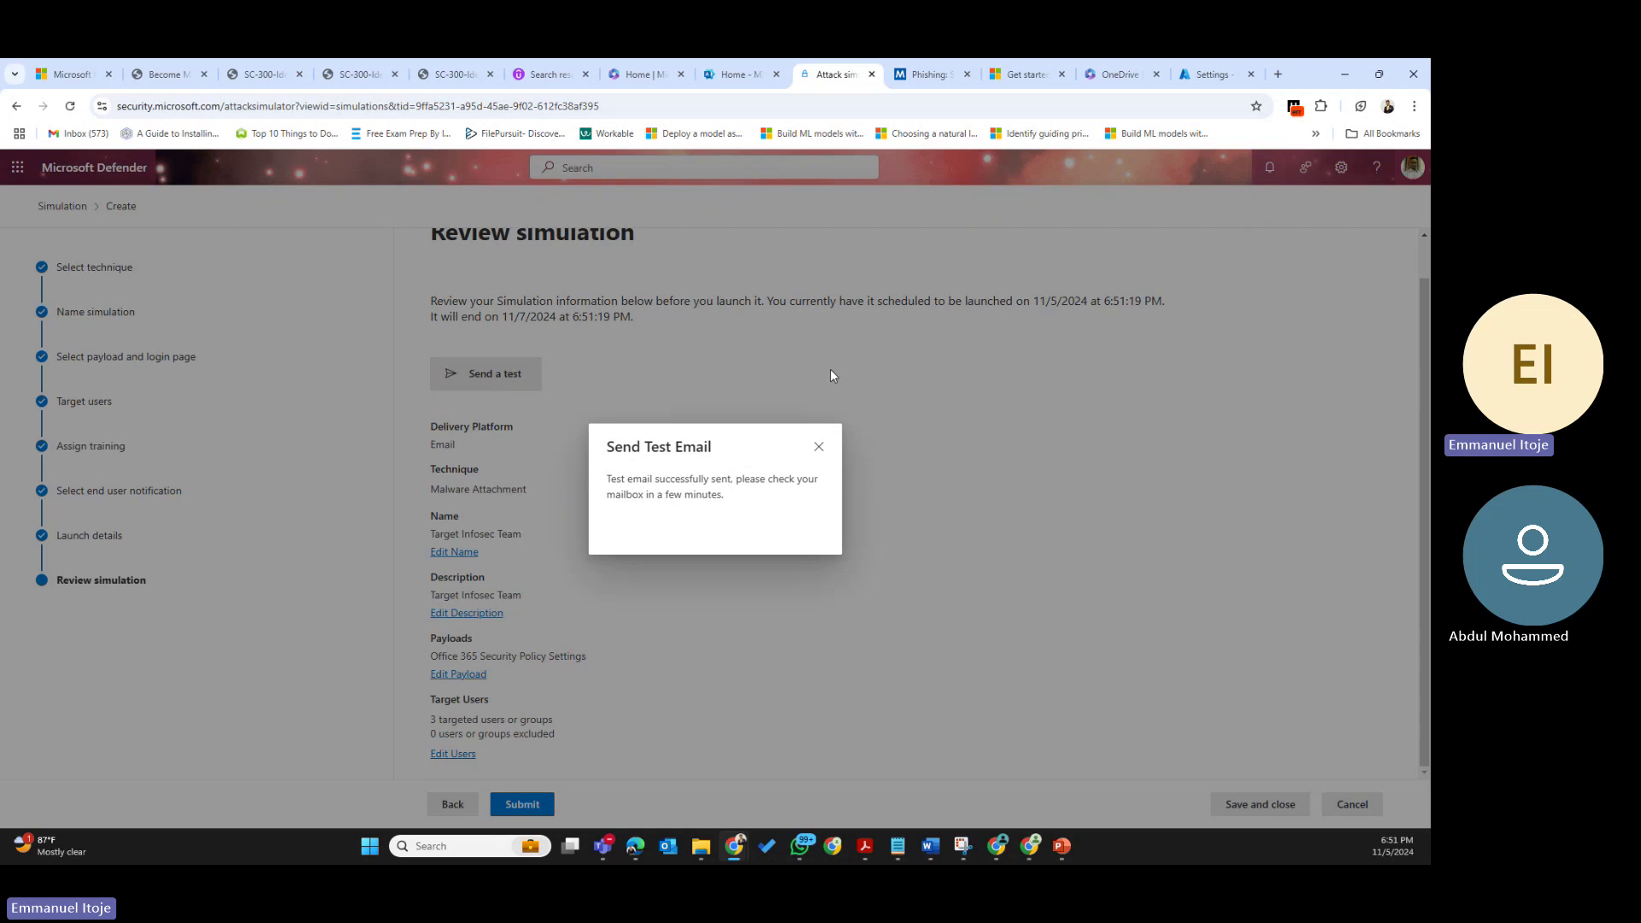
{"action": "left_click", "coordinate": [819, 449]}
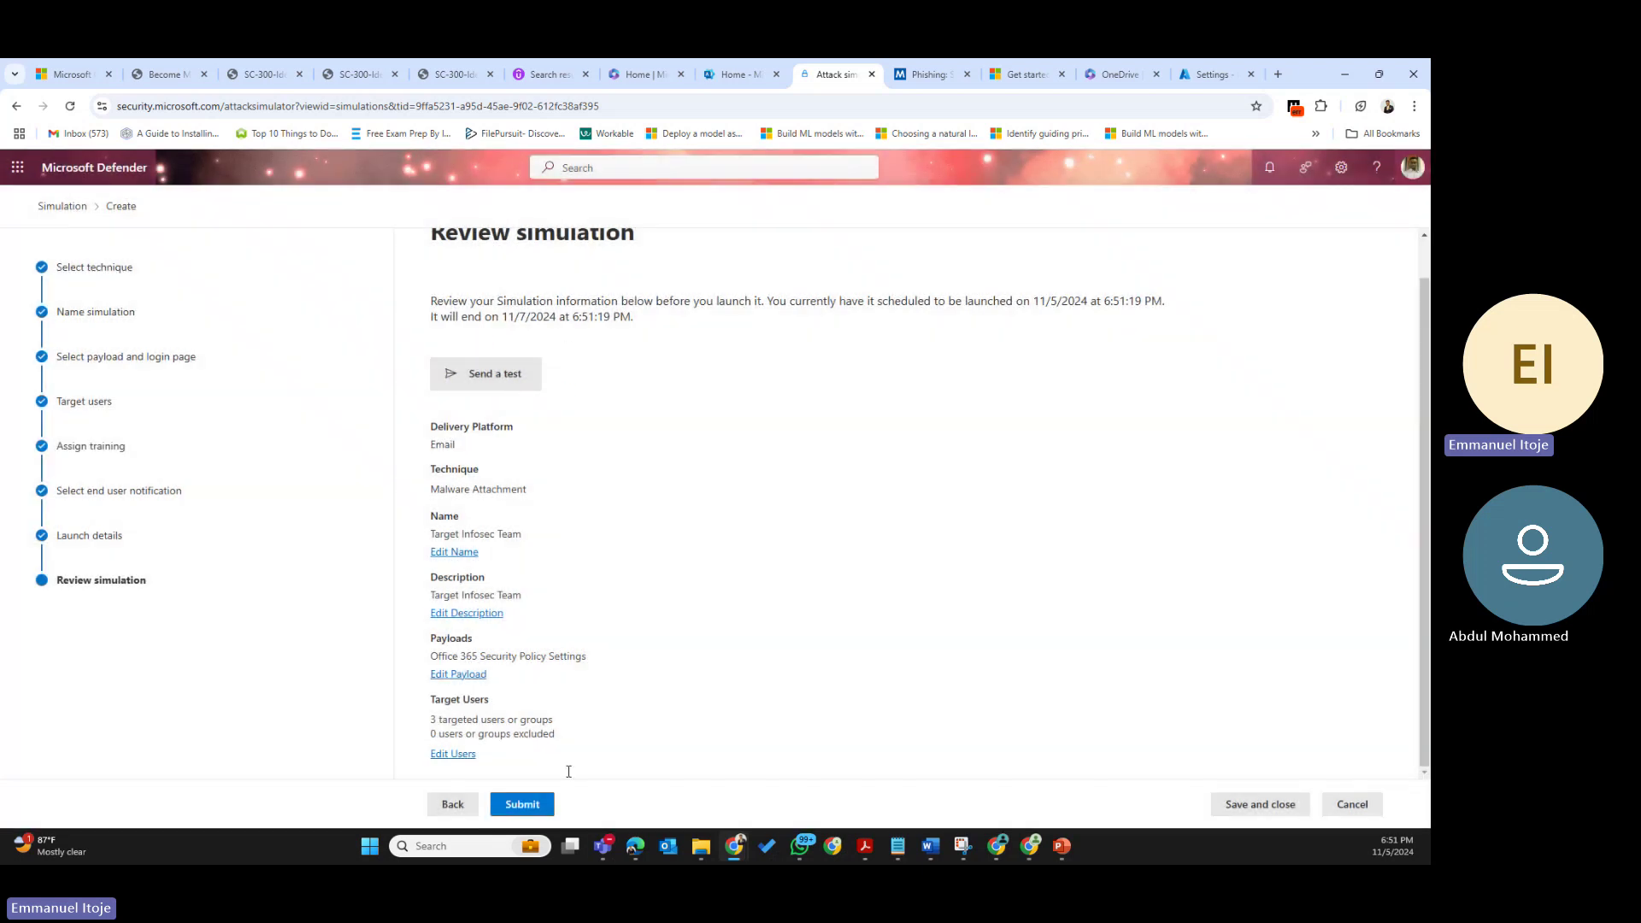
Review the simulation's delivery platform, technique, name and payload, and submit the simulation
{"action": "double_click", "coordinate": [442, 445]}
{"action": "left_click", "coordinate": [547, 498]}
{"action": "left_click_drag", "start_coordinate": [547, 498], "coordinate": [444, 492]}
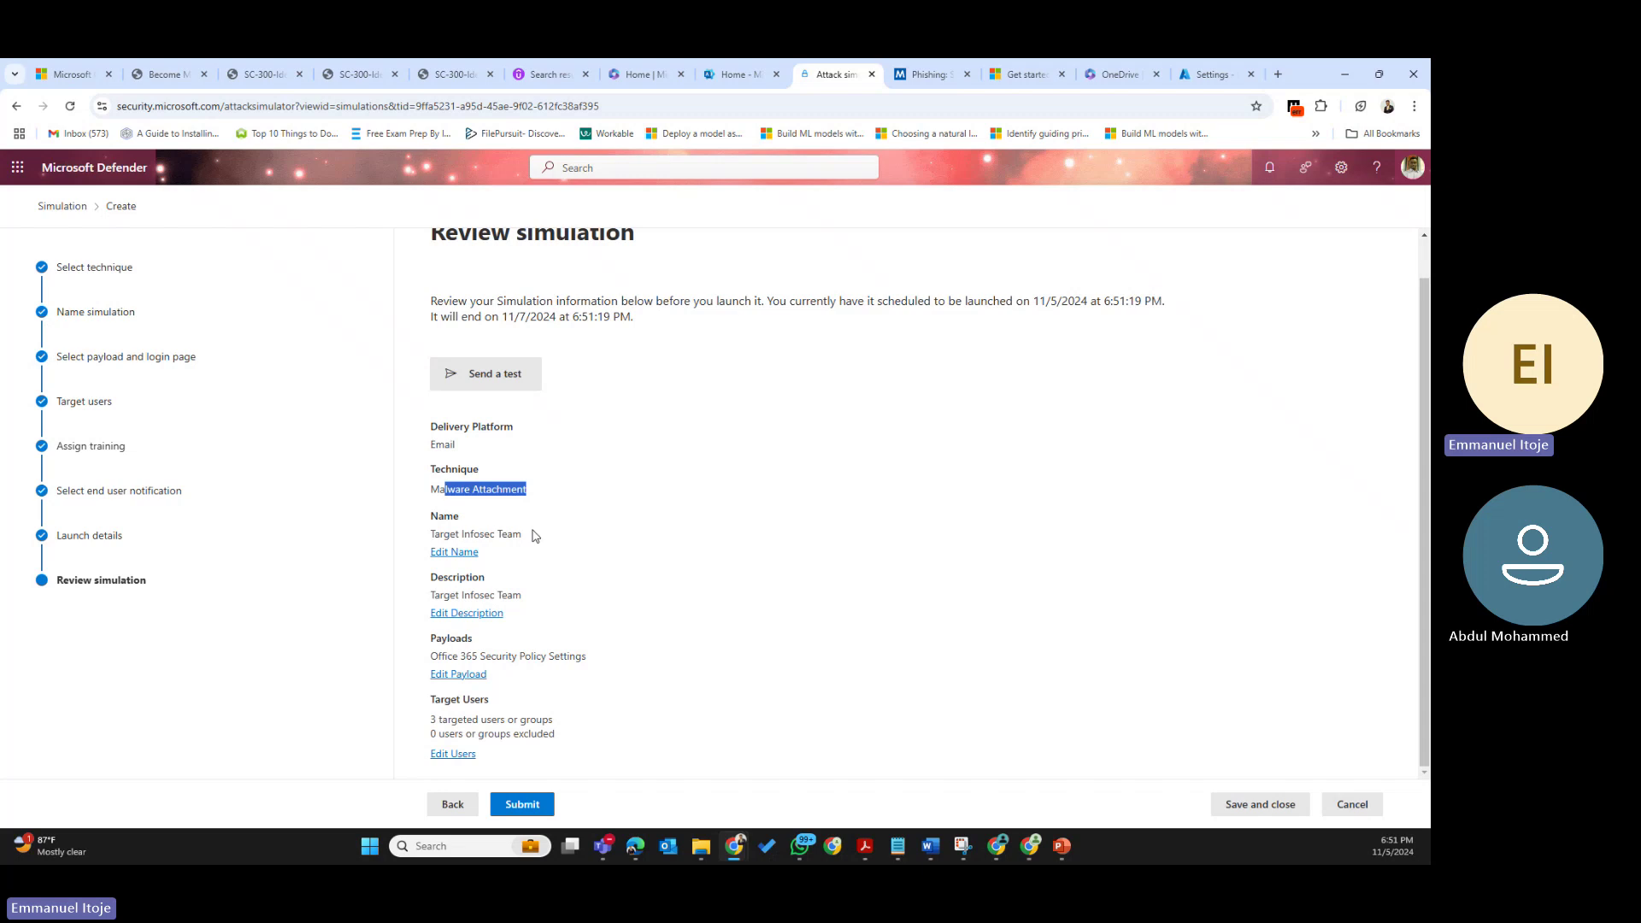
{"action": "left_click_drag", "start_coordinate": [555, 537], "coordinate": [451, 534]}
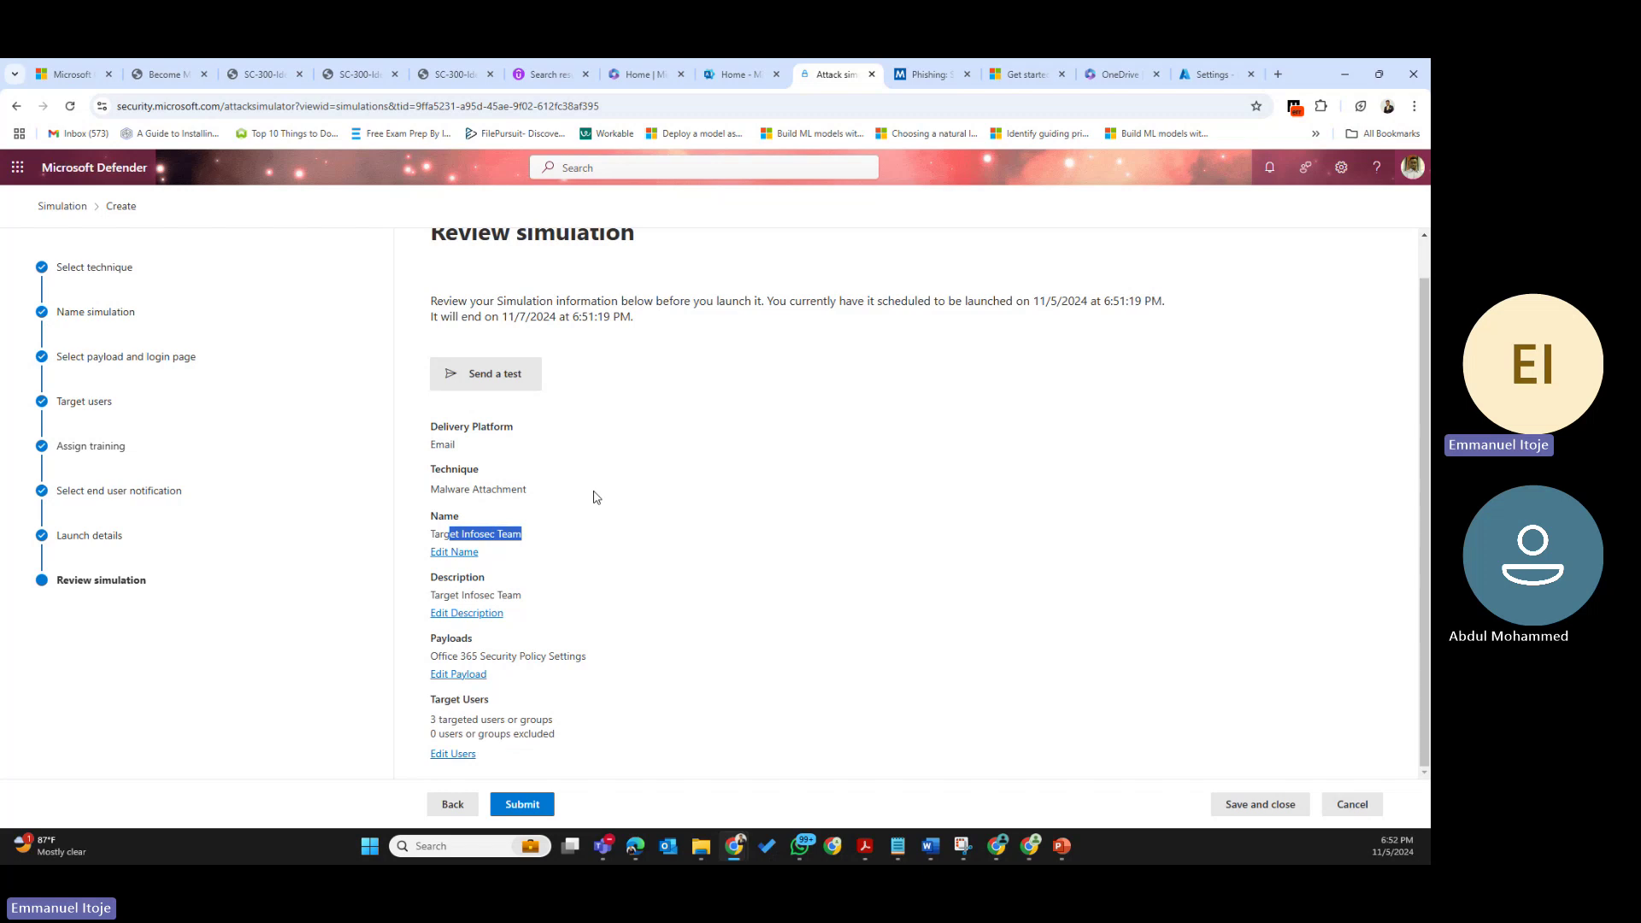
{"action": "left_click_drag", "start_coordinate": [541, 655], "coordinate": [501, 656]}
{"action": "left_click", "coordinate": [522, 804]}
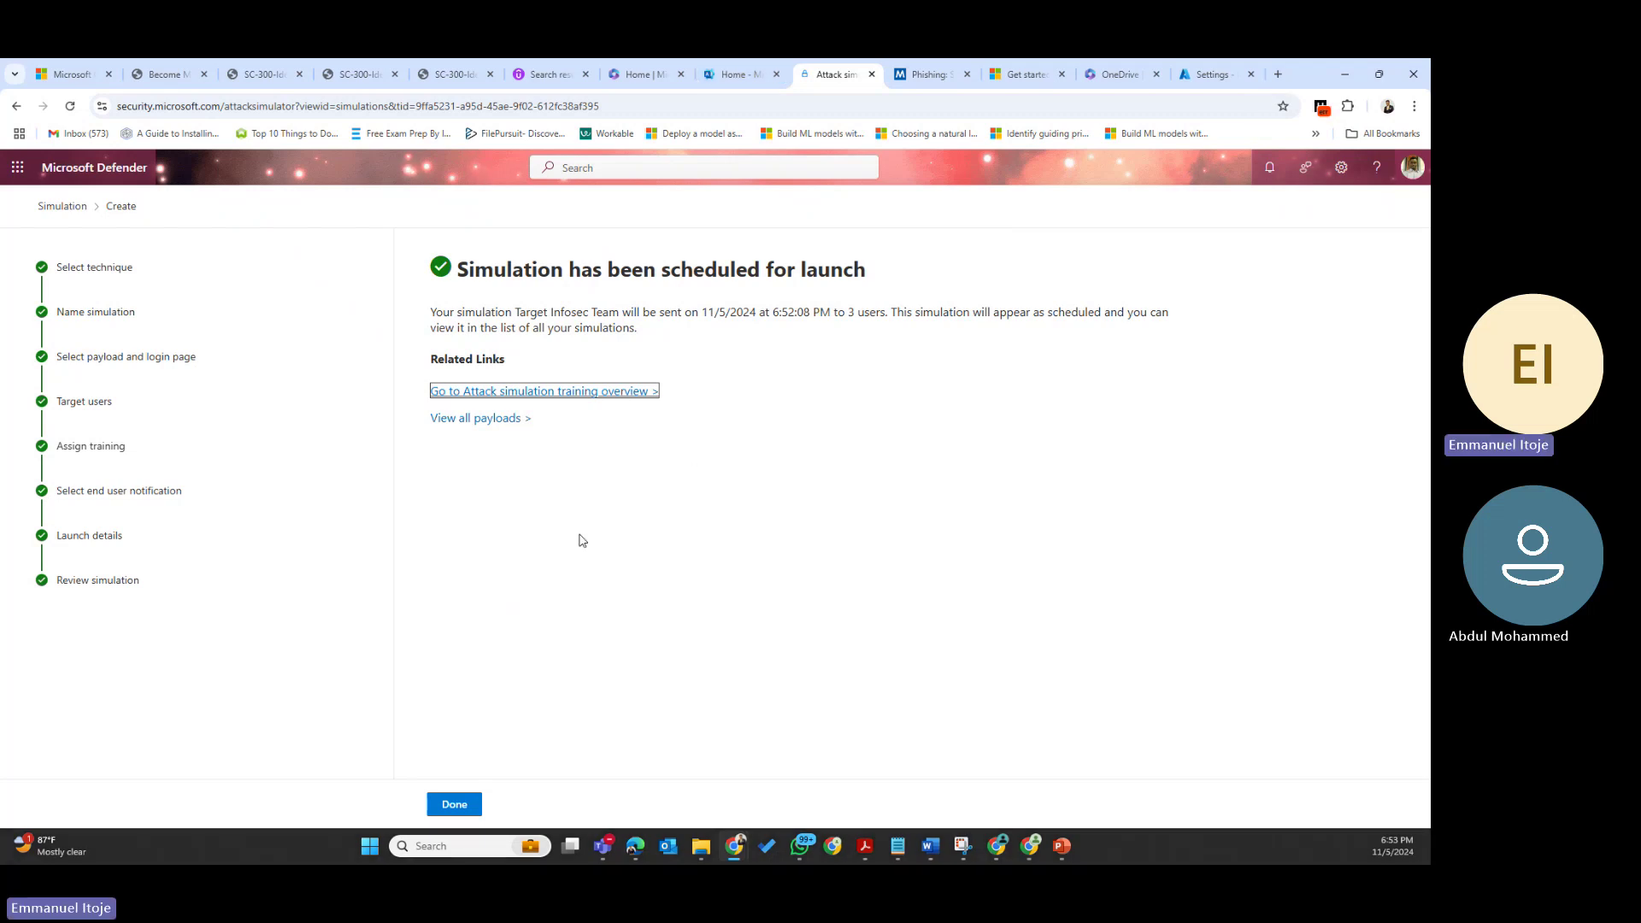
View all payloads and look through the global payloads list in the content library
{"action": "left_click", "coordinate": [504, 418]}
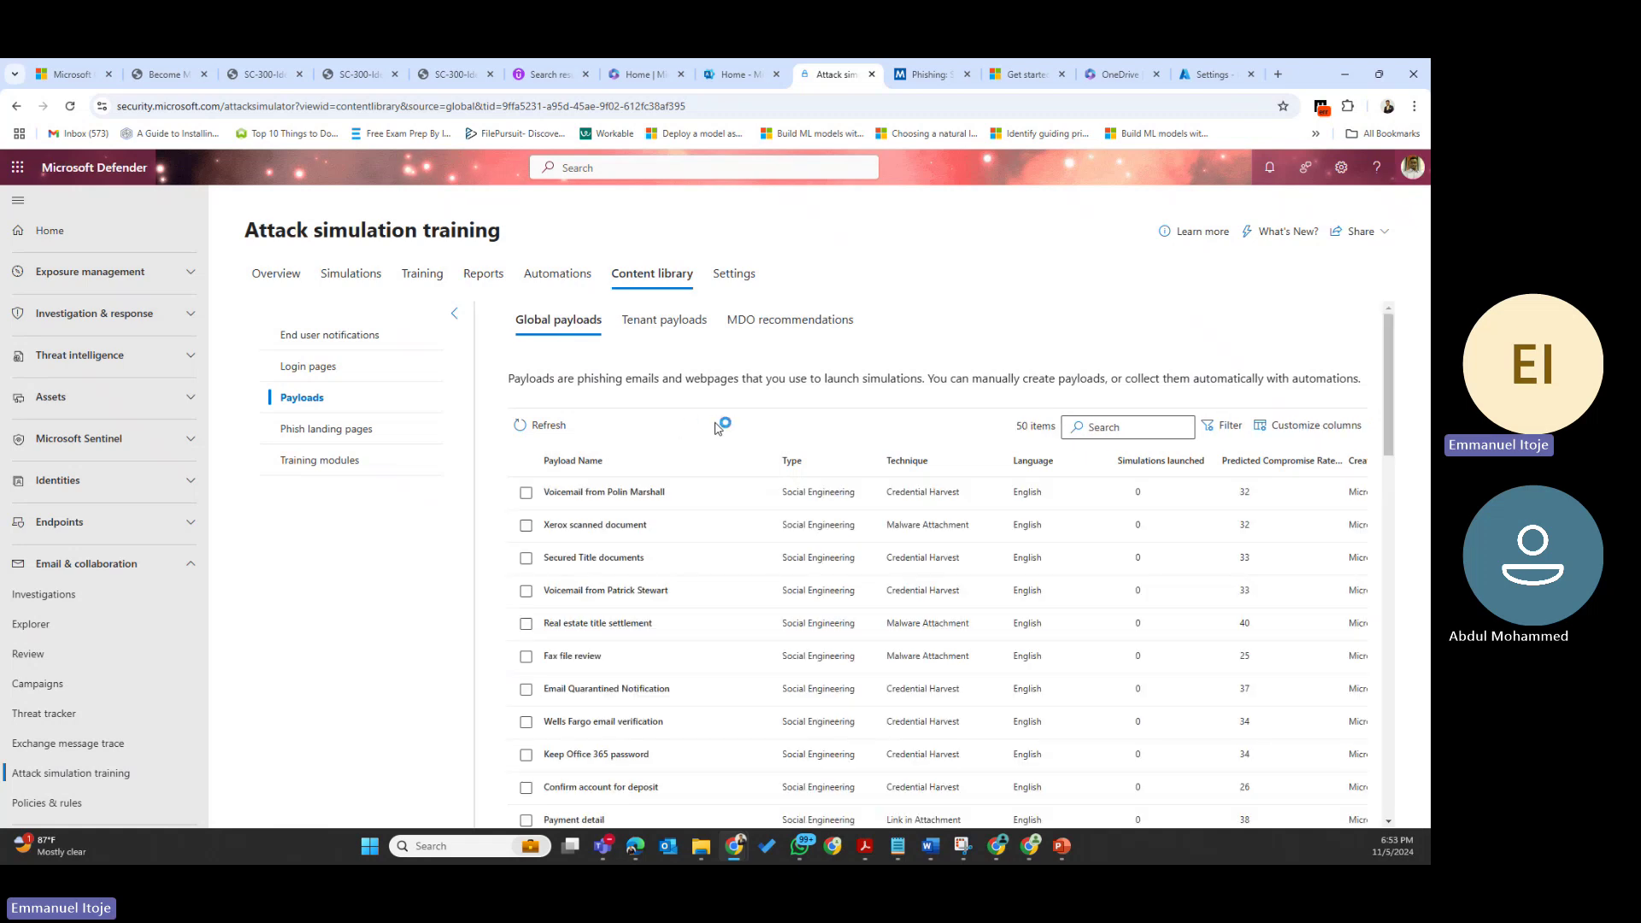
{"action": "scroll", "coordinate": [714, 547], "scroll_direction": "down", "scroll_amount": 10}
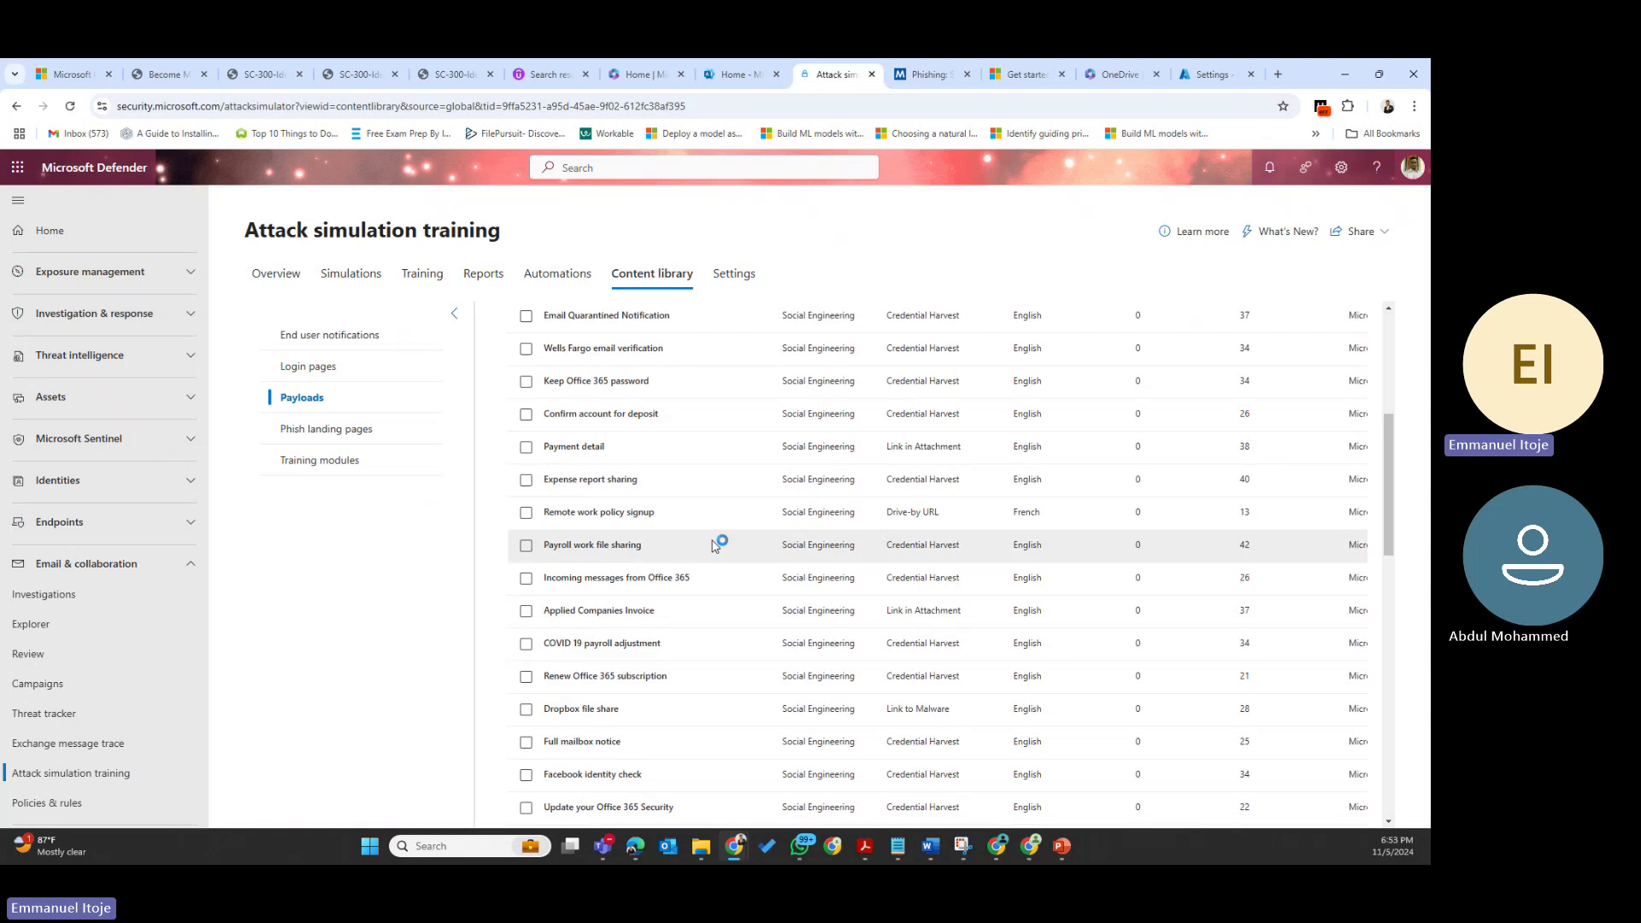
{"action": "scroll", "coordinate": [716, 540], "scroll_direction": "up", "scroll_amount": 6}
{"action": "scroll", "coordinate": [716, 540], "scroll_direction": "up", "scroll_amount": 5}
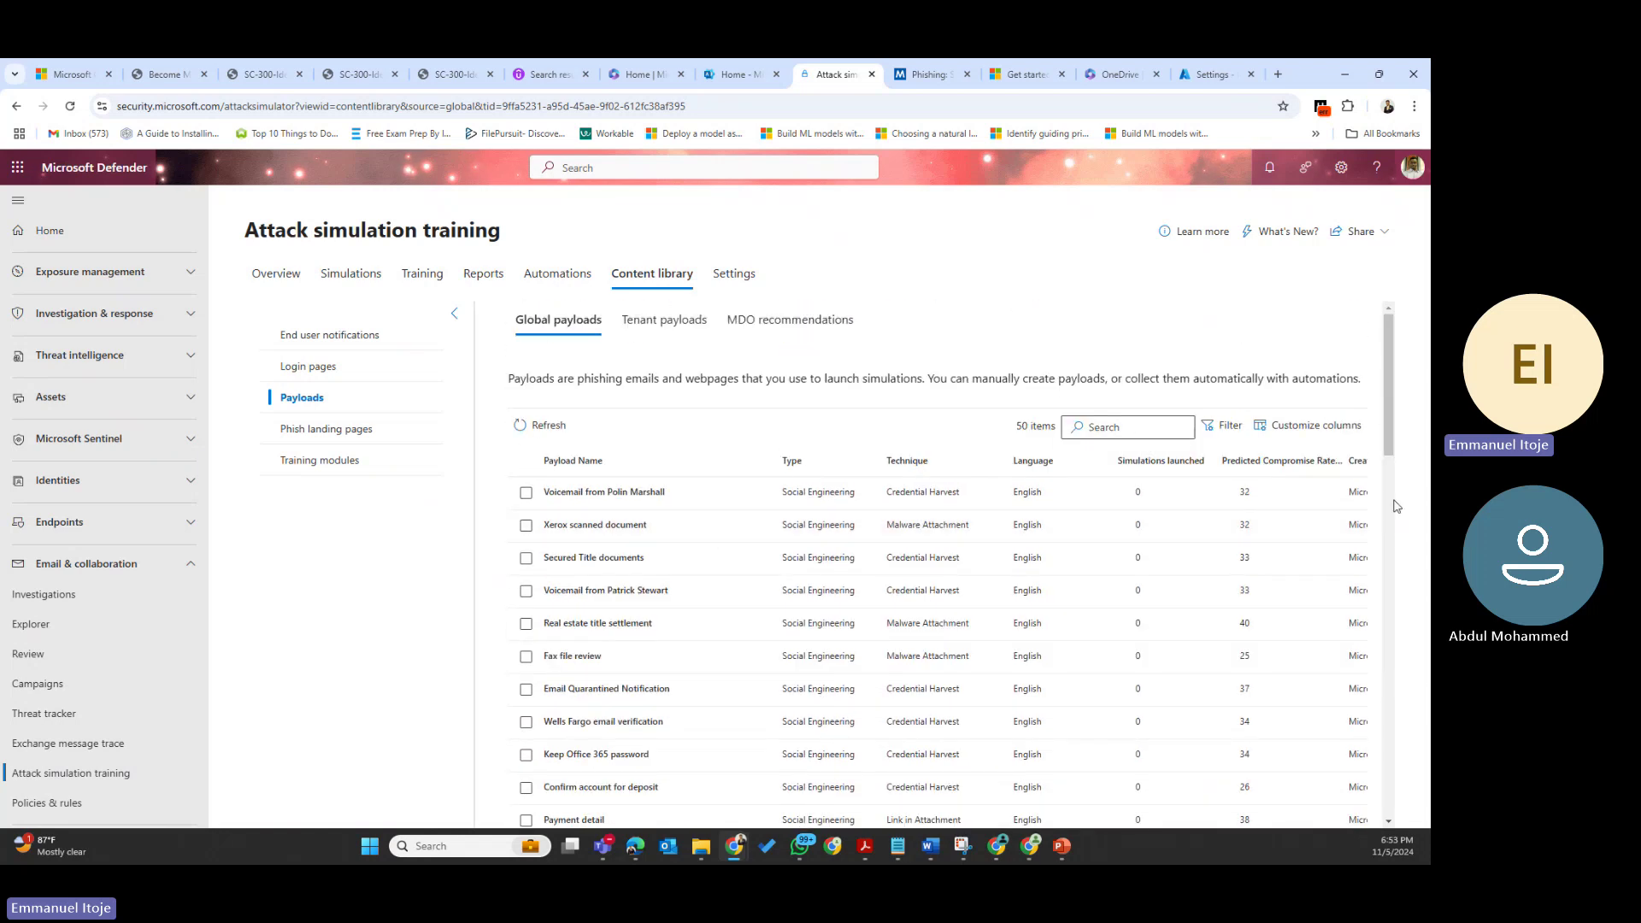
Switch to the Microsoft 365 admin center, launch Outlook from there, and open the newest Office 365 Security Policy Settings email
{"action": "left_click", "coordinate": [748, 76]}
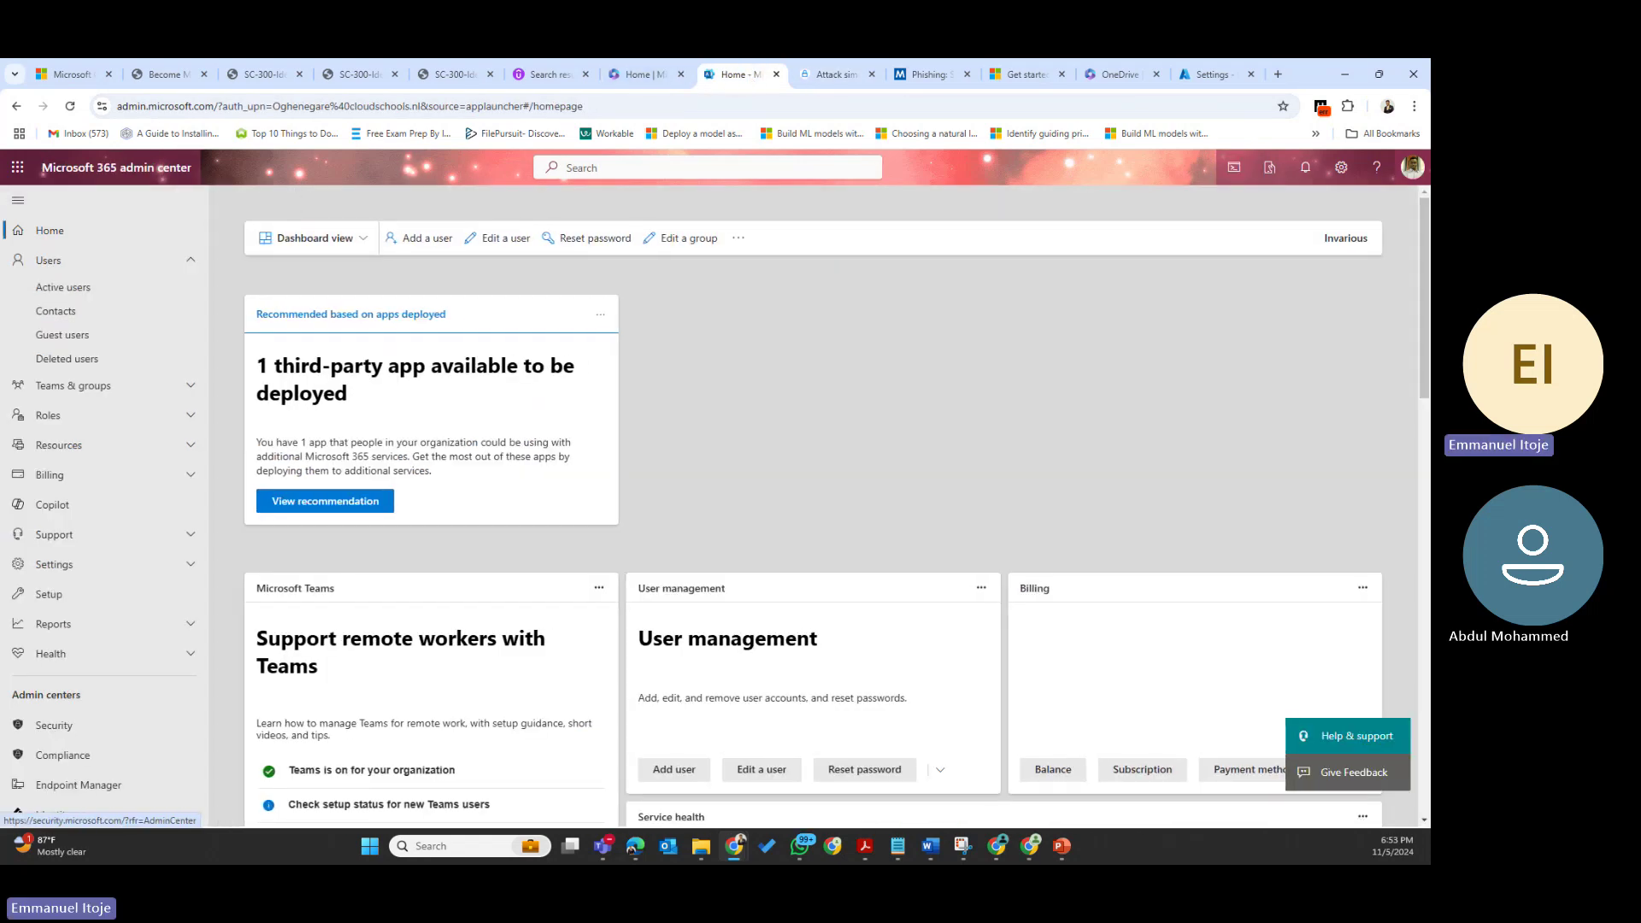
{"action": "left_click", "coordinate": [18, 169]}
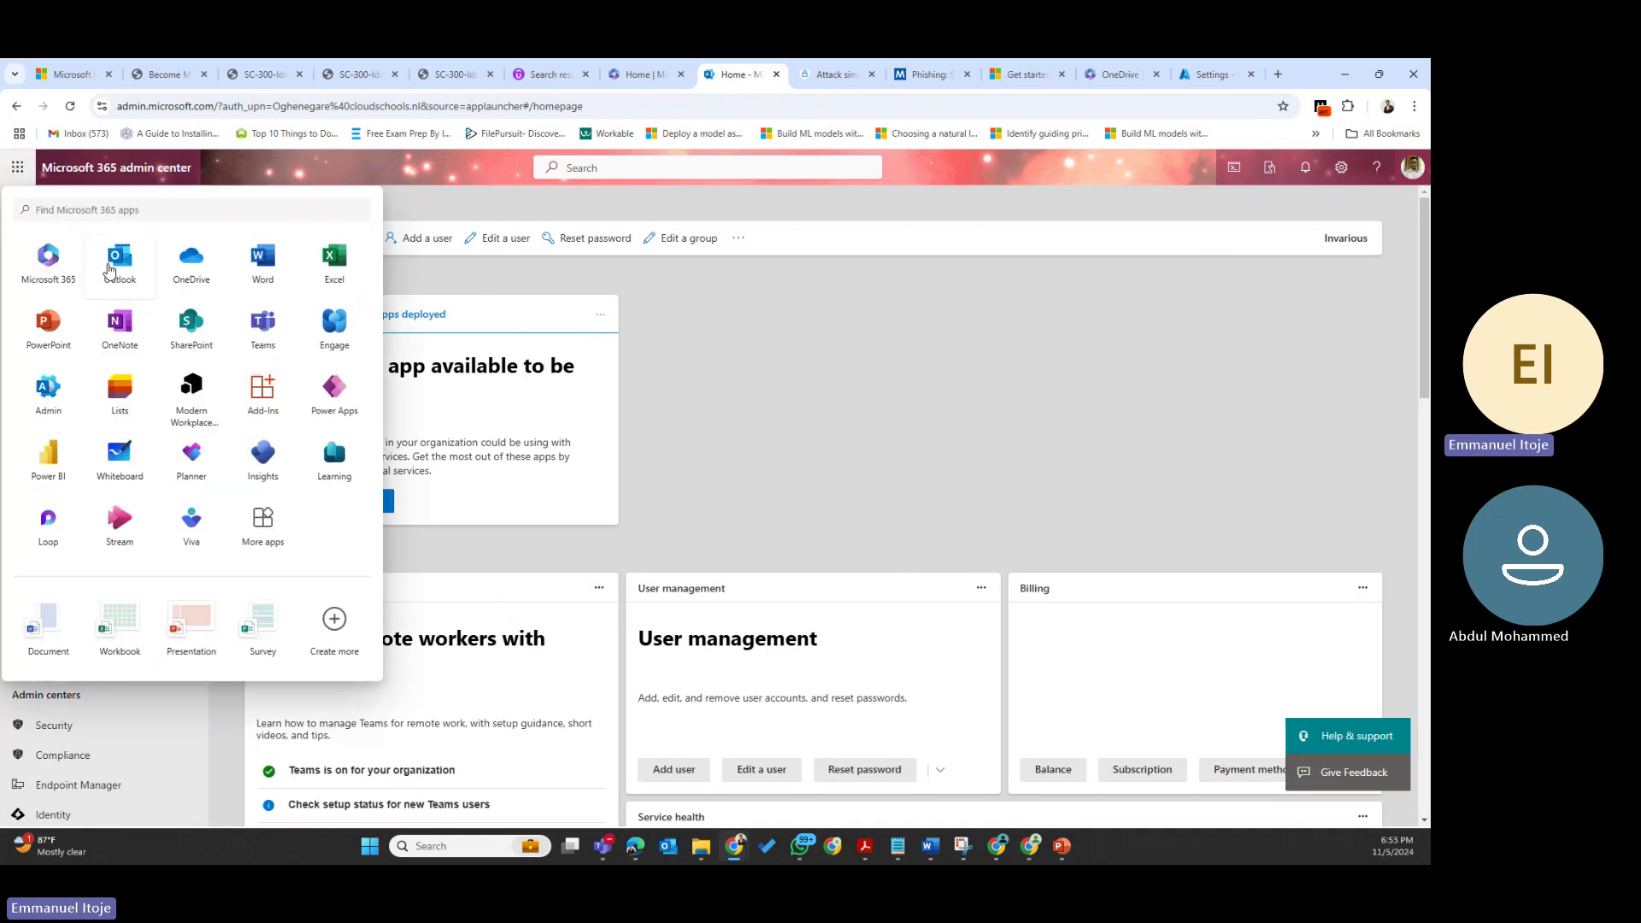
{"action": "left_click", "coordinate": [107, 270]}
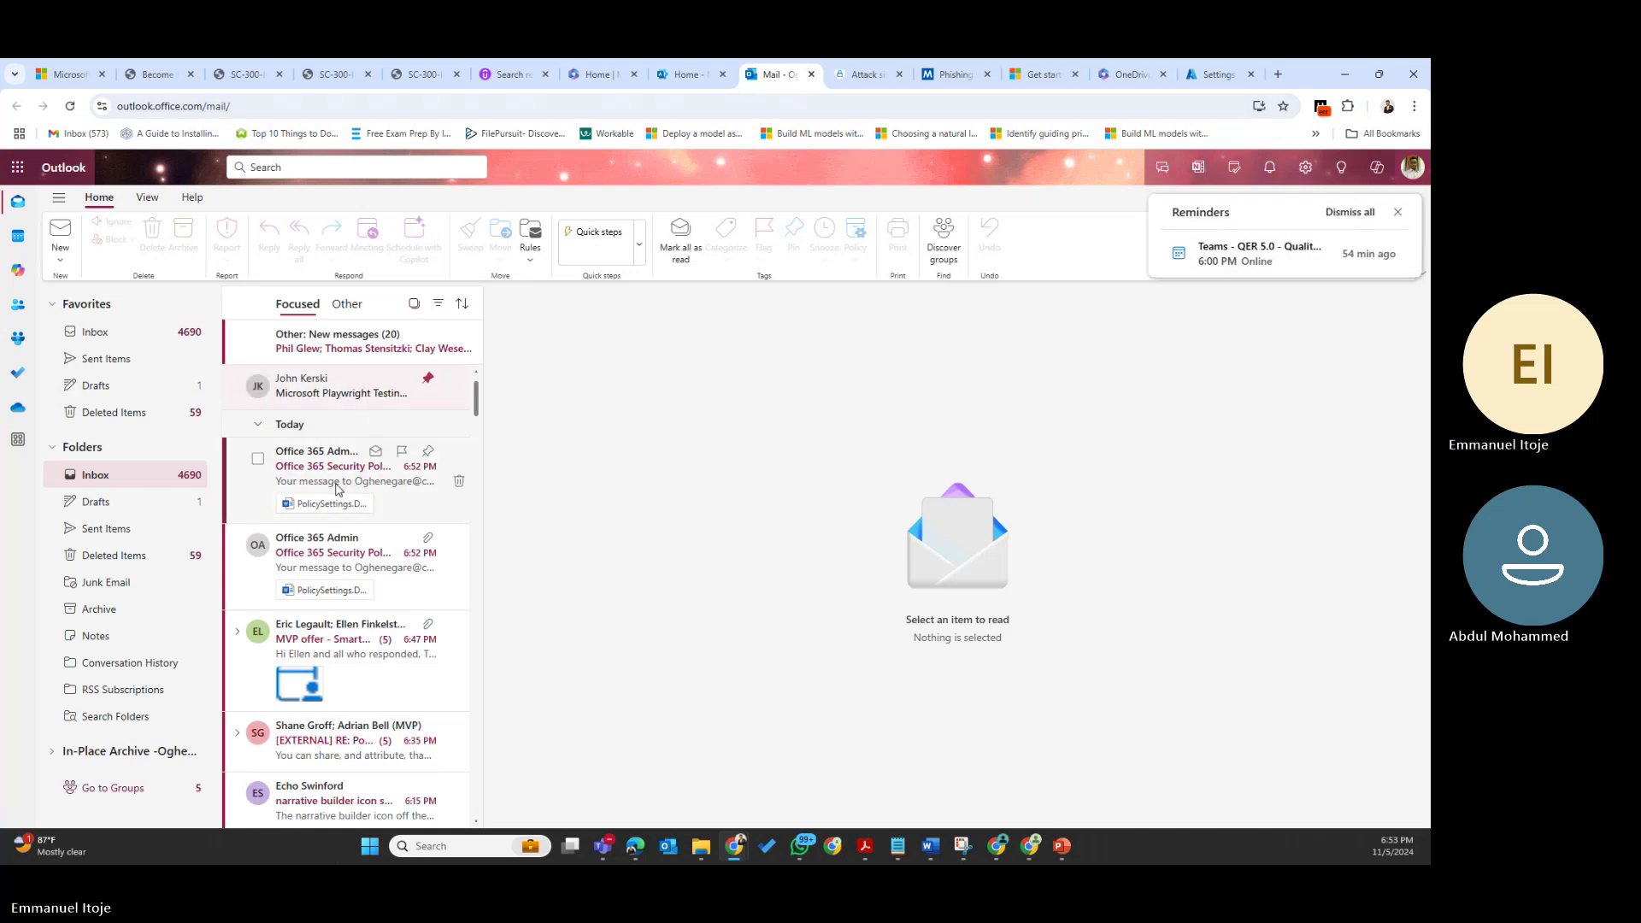
{"action": "left_click", "coordinate": [339, 489]}
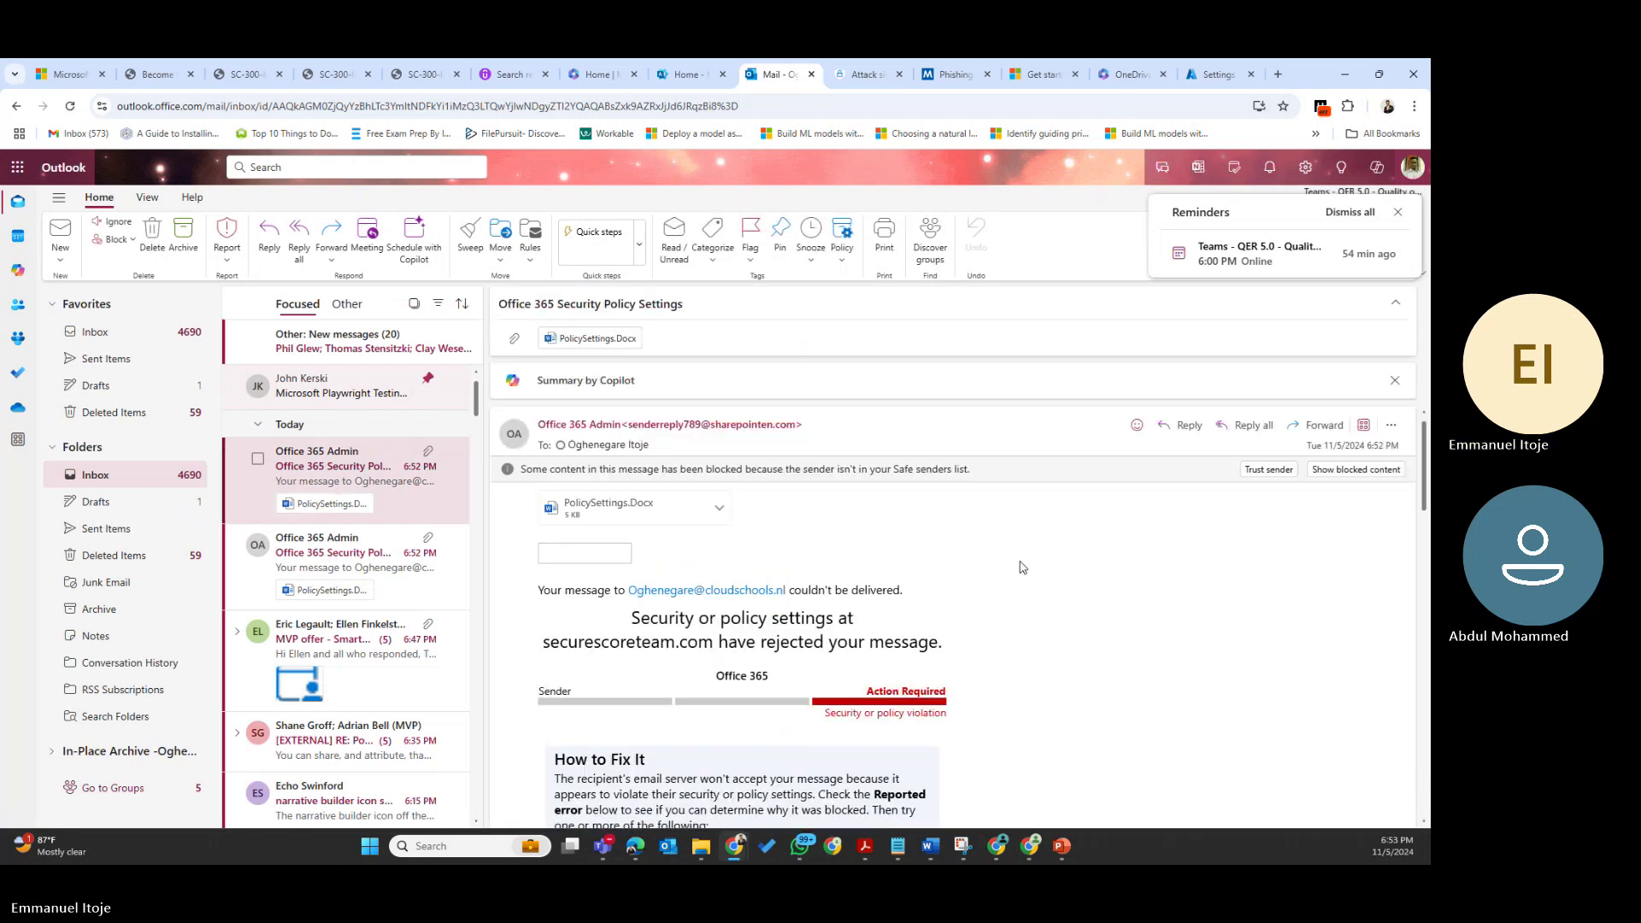
Examine the simulated phishing email's sender address, body text and original message details from start to end
{"action": "scroll", "coordinate": [1023, 567], "scroll_direction": "down", "scroll_amount": 3}
{"action": "scroll", "coordinate": [1023, 567], "scroll_direction": "up", "scroll_amount": 3}
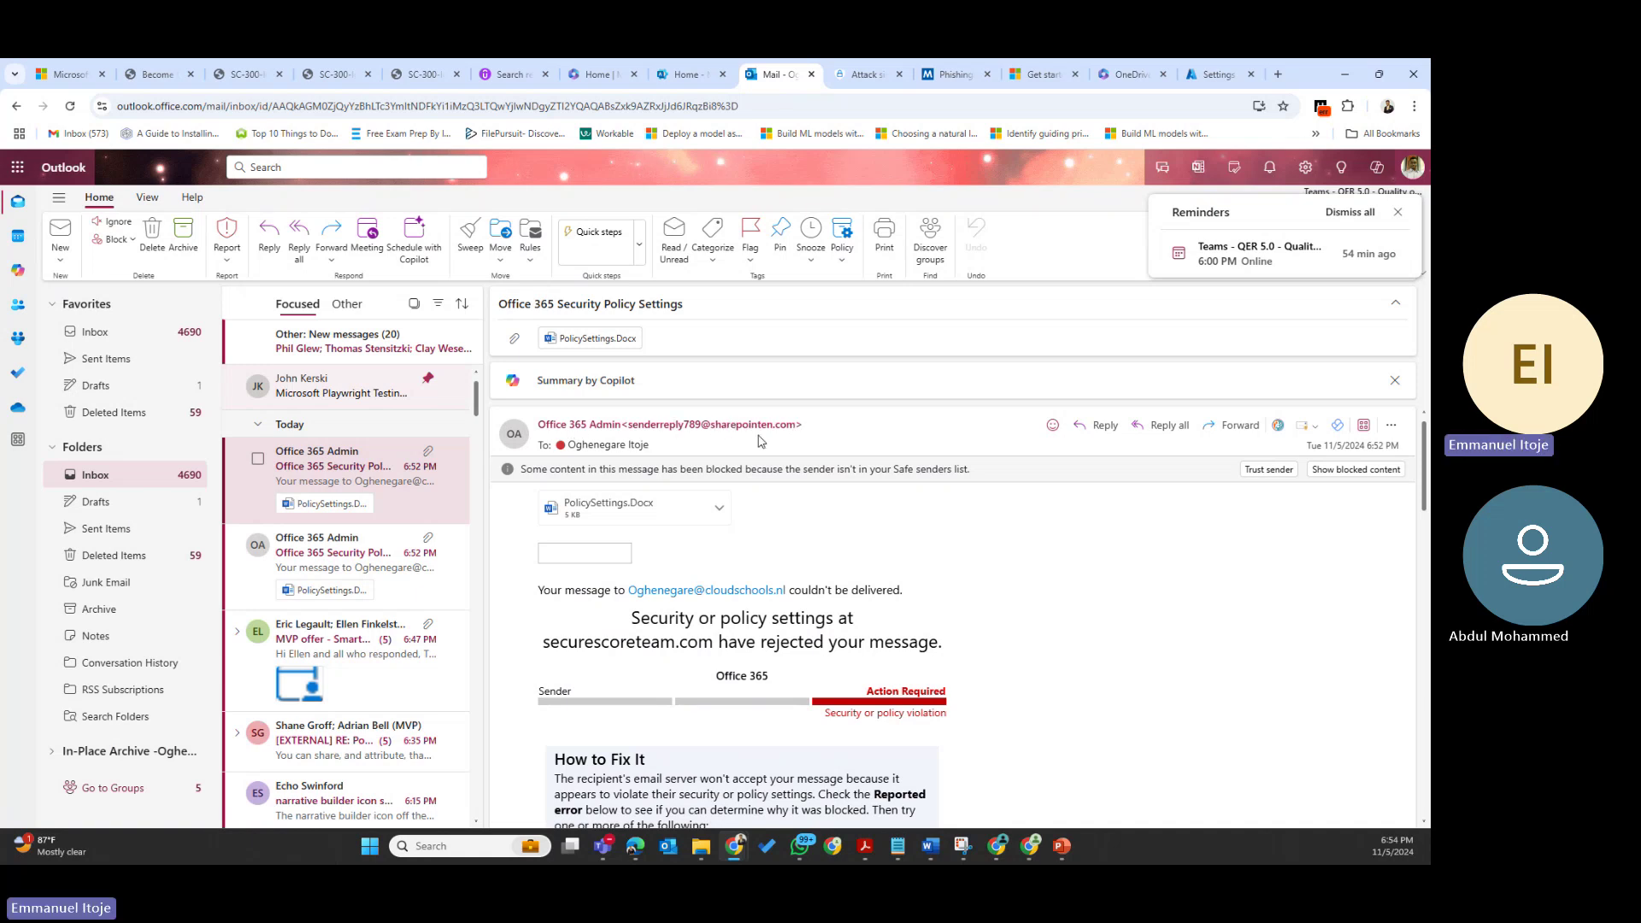
{"action": "mouse_move", "coordinate": [801, 424]}
{"action": "scroll", "coordinate": [830, 662], "scroll_direction": "down", "scroll_amount": 2}
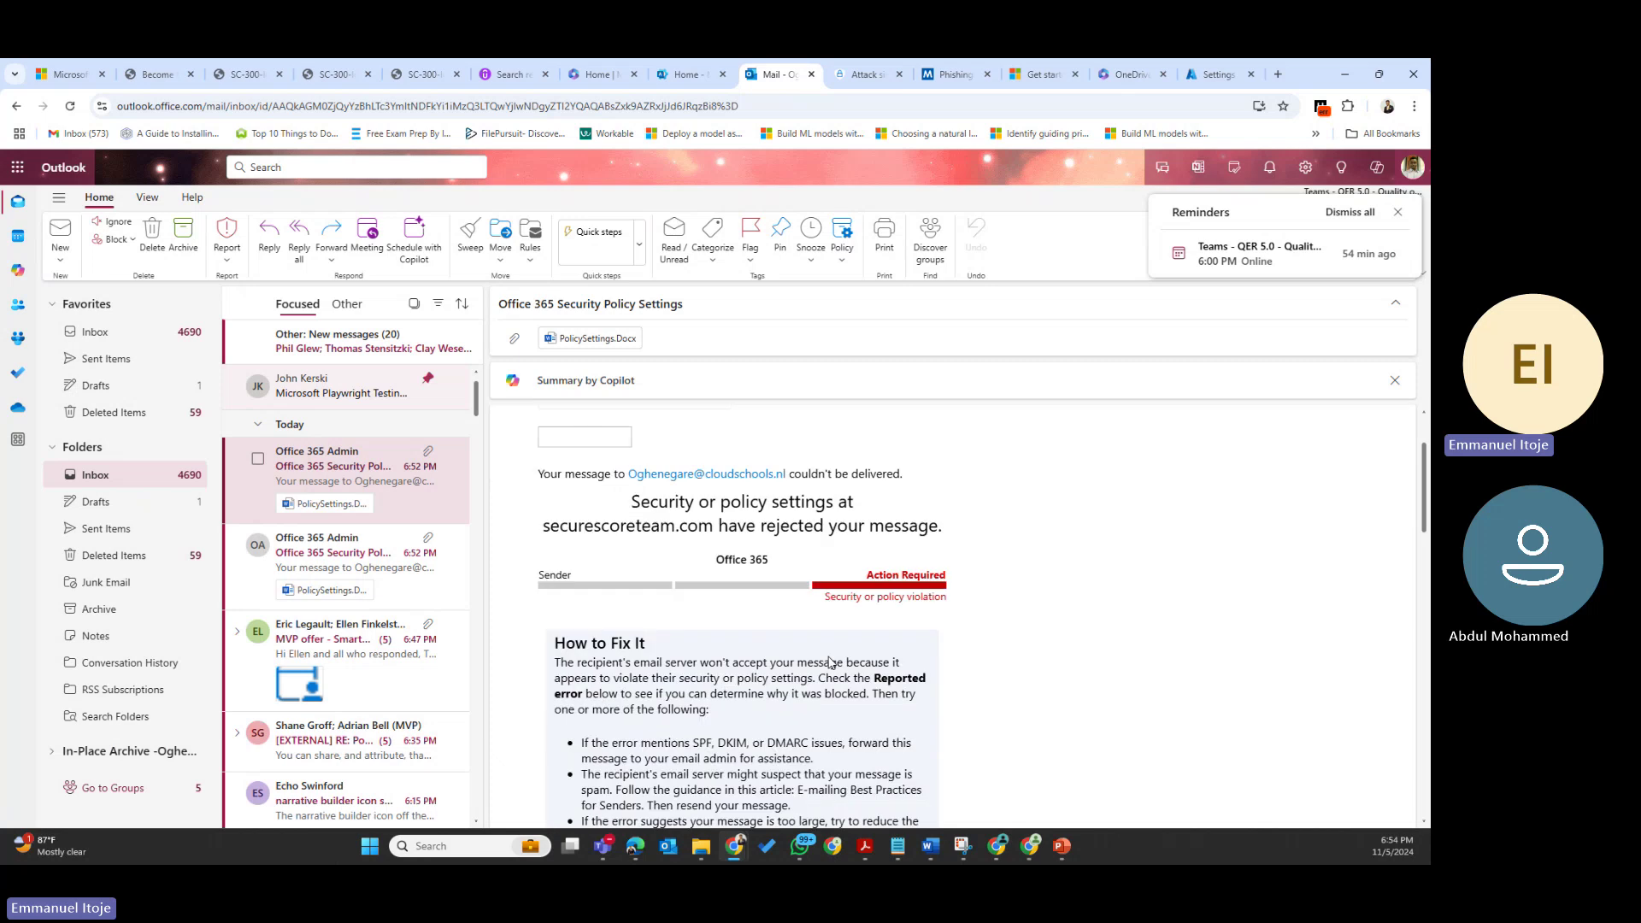
{"action": "scroll", "coordinate": [829, 662], "scroll_direction": "down", "scroll_amount": 10}
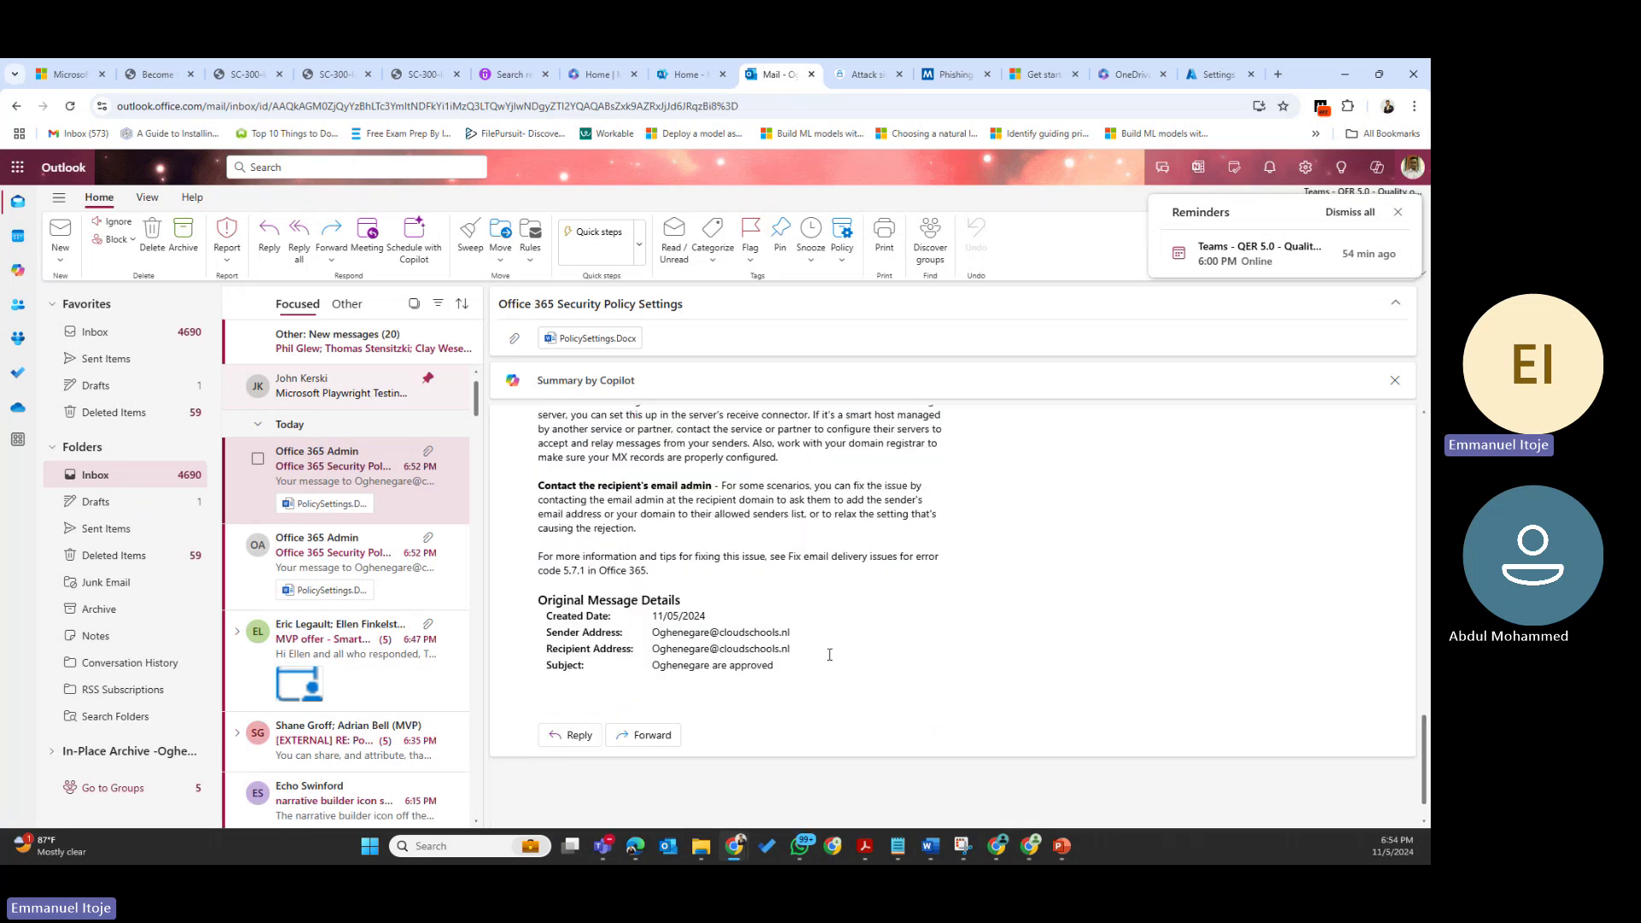
{"action": "scroll", "coordinate": [825, 647], "scroll_direction": "up", "scroll_amount": 3}
{"action": "scroll", "coordinate": [826, 647], "scroll_direction": "up", "scroll_amount": 8}
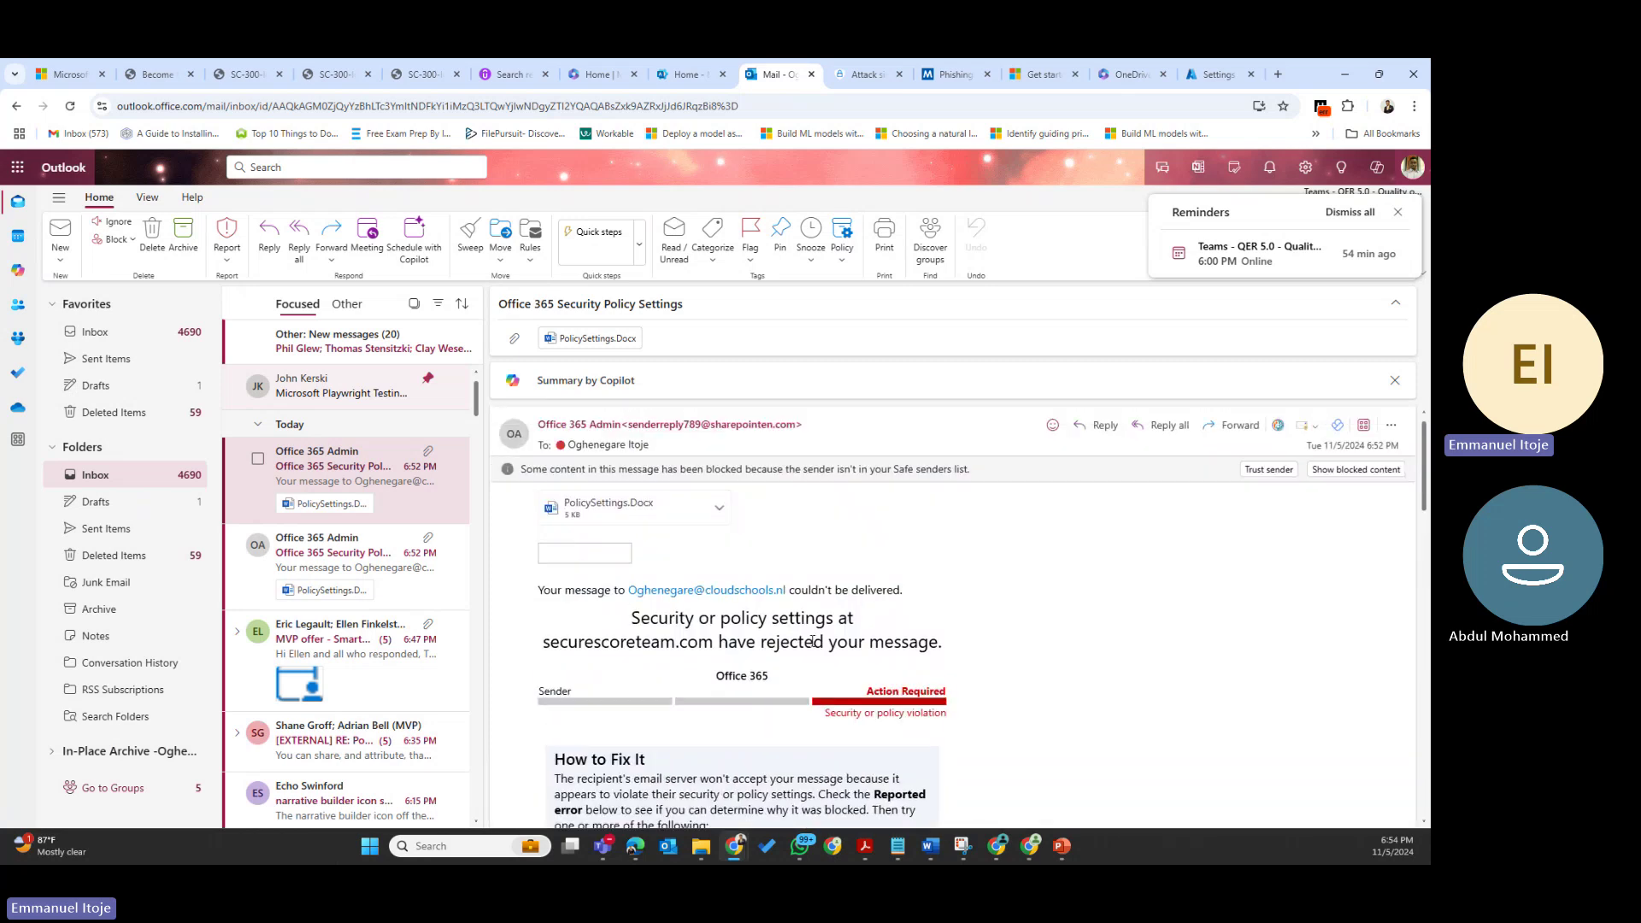
Preview the email's PolicySettings.Docx attachment, hide the calendar reminders, and close the preview
{"action": "left_click", "coordinate": [624, 520]}
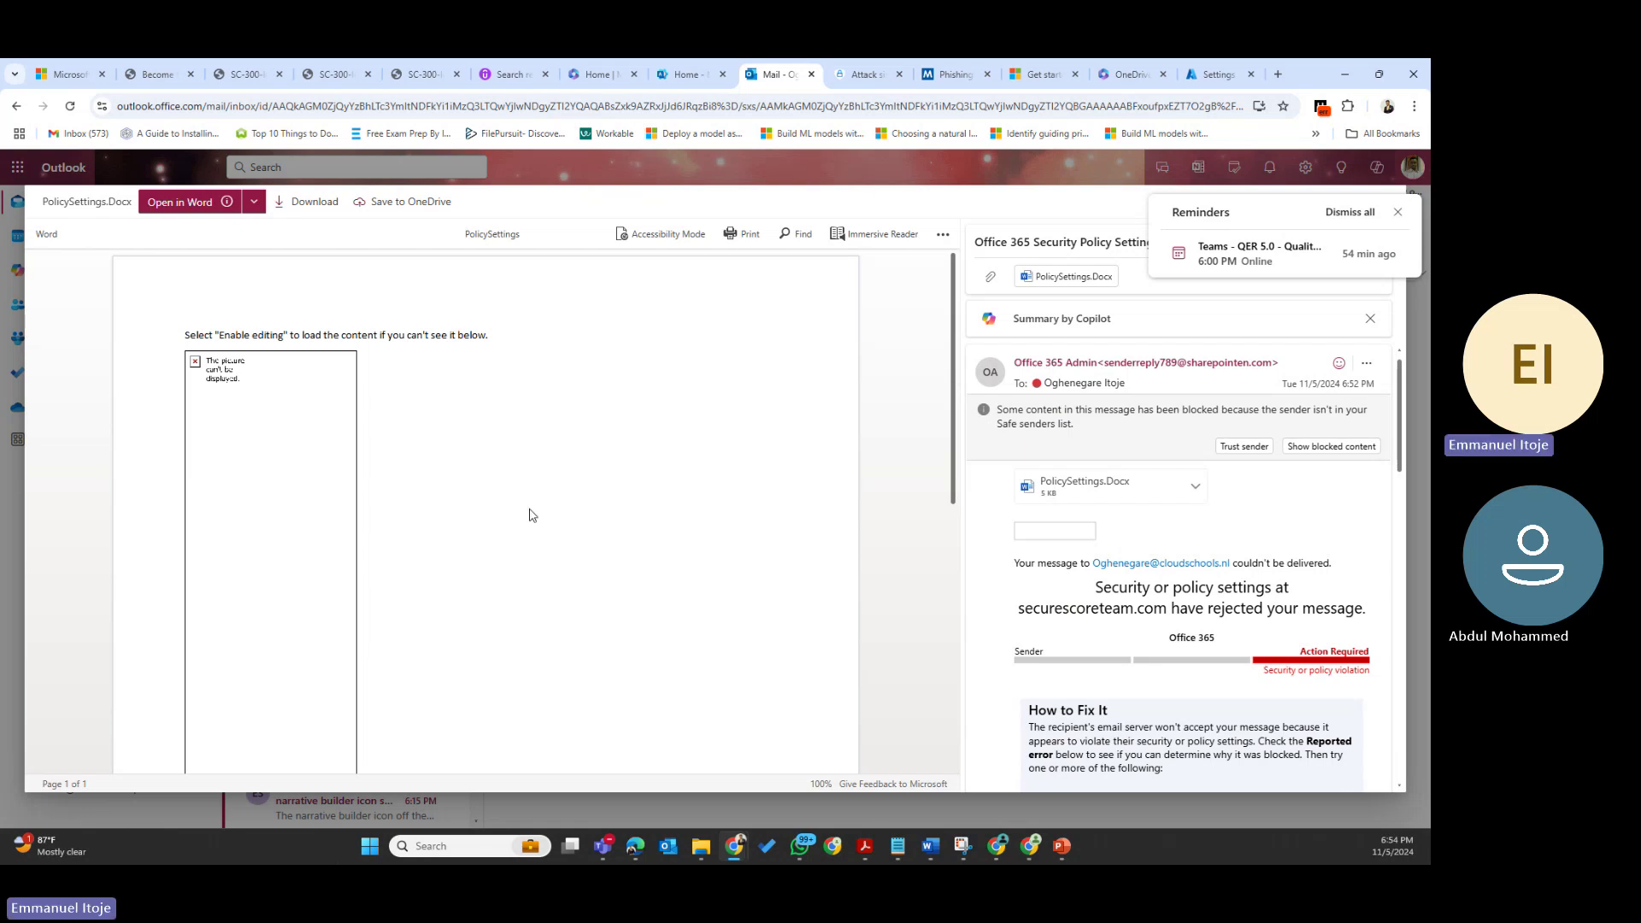
{"action": "mouse_move", "coordinate": [1343, 239]}
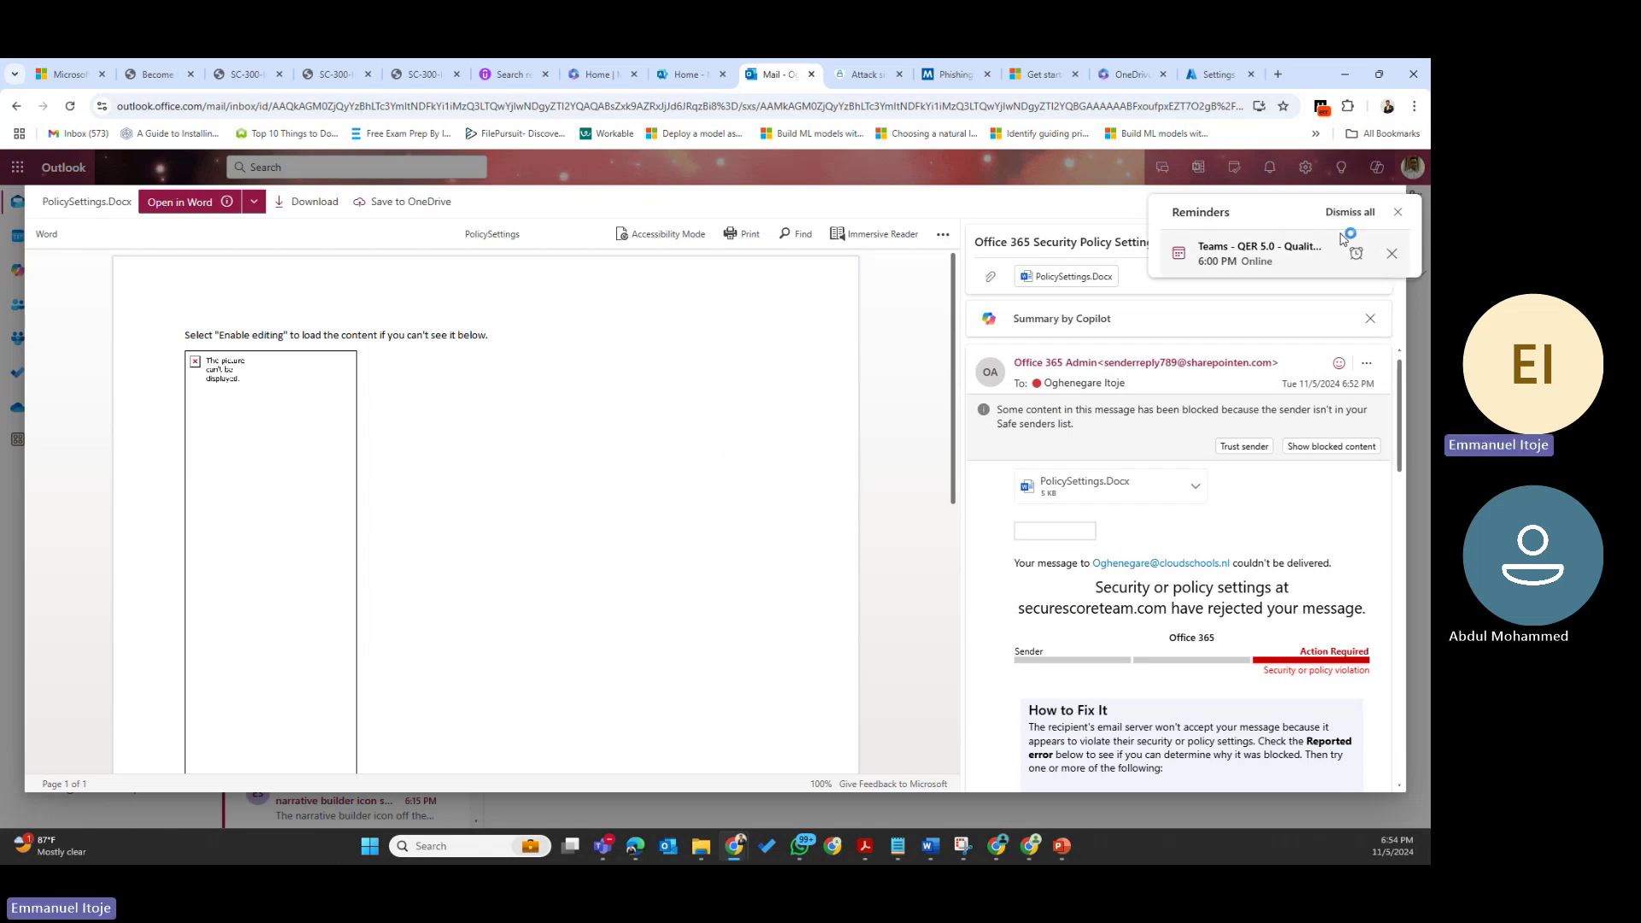
{"action": "left_click", "coordinate": [1399, 212]}
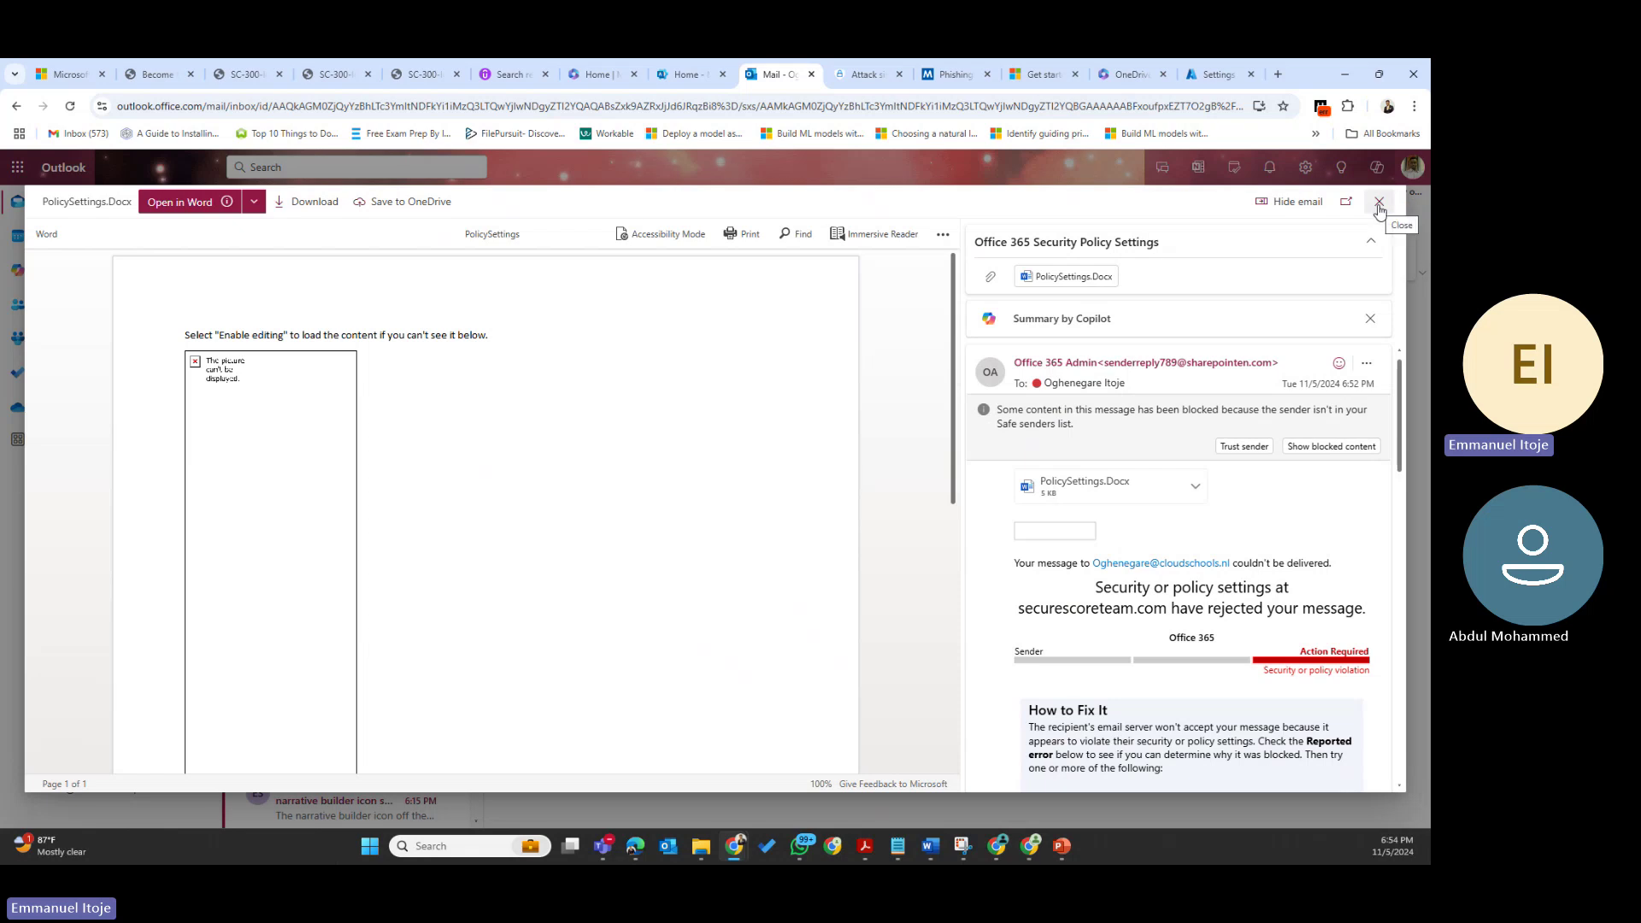
{"action": "left_click", "coordinate": [1380, 205]}
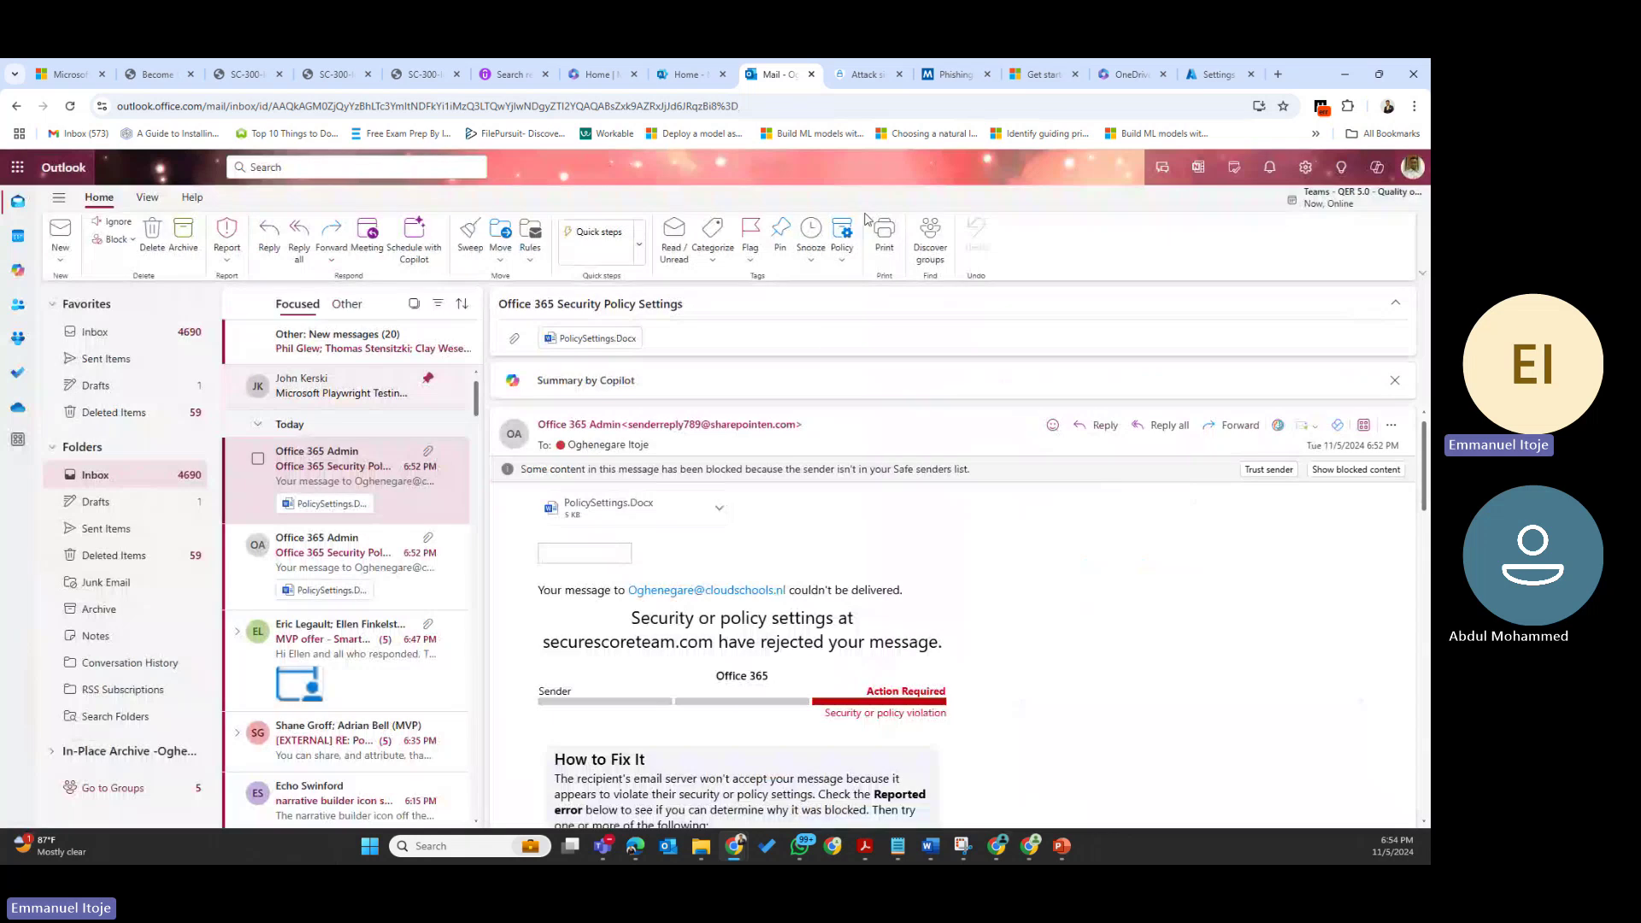
Return to Attack simulation training in Microsoft Defender, show its overview, and reload the page
{"action": "left_click", "coordinate": [850, 74]}
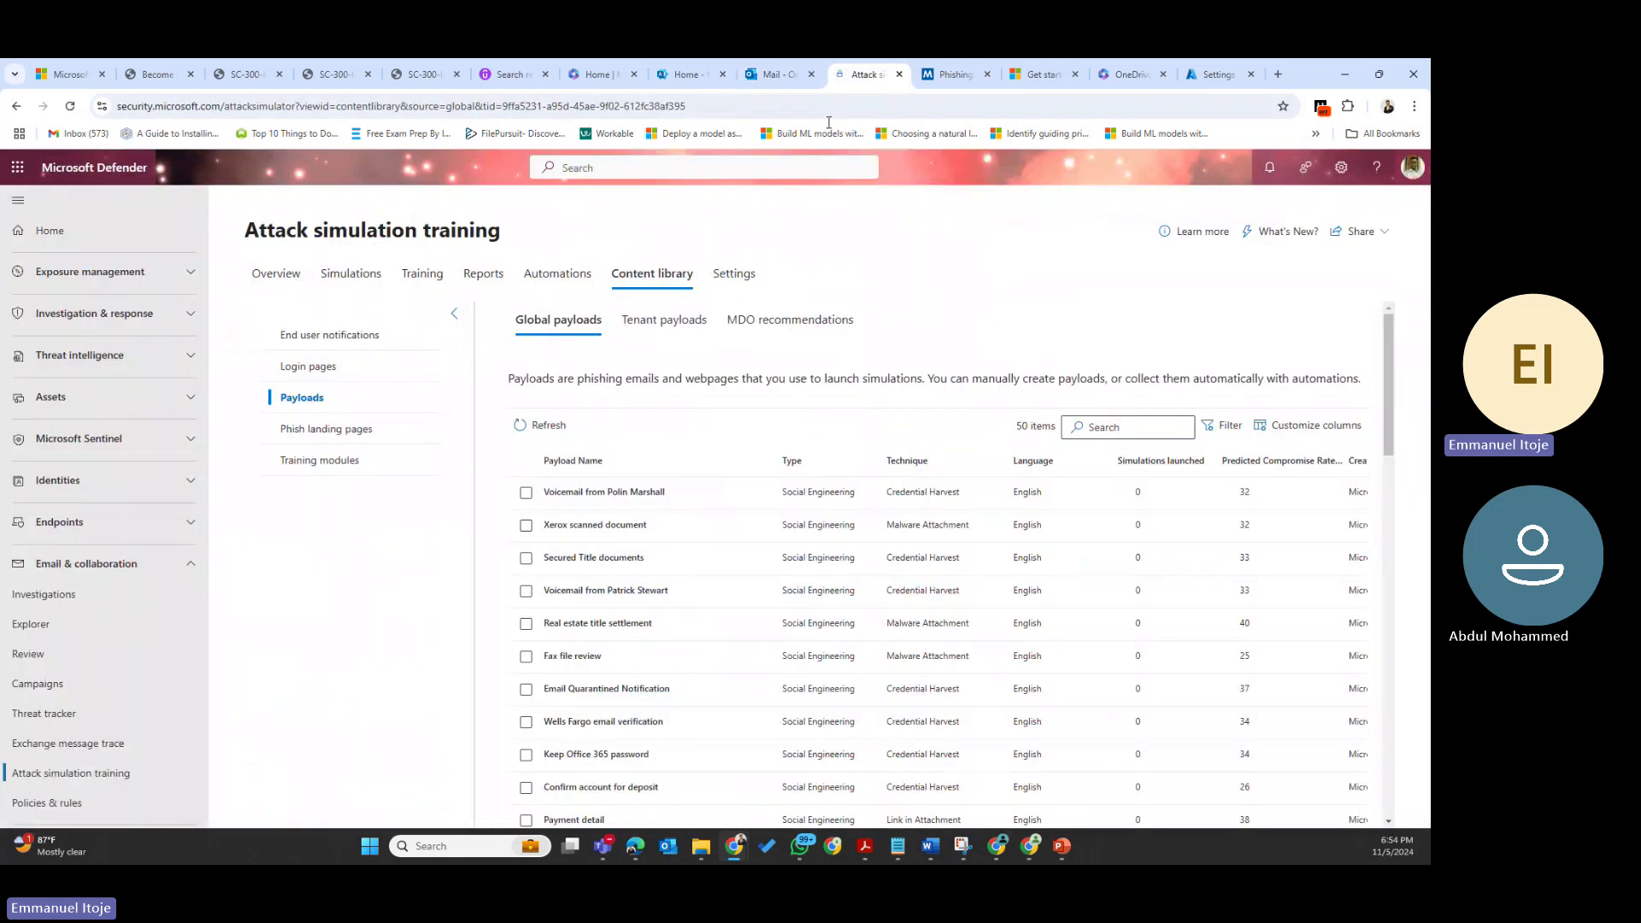
{"action": "left_click", "coordinate": [276, 273]}
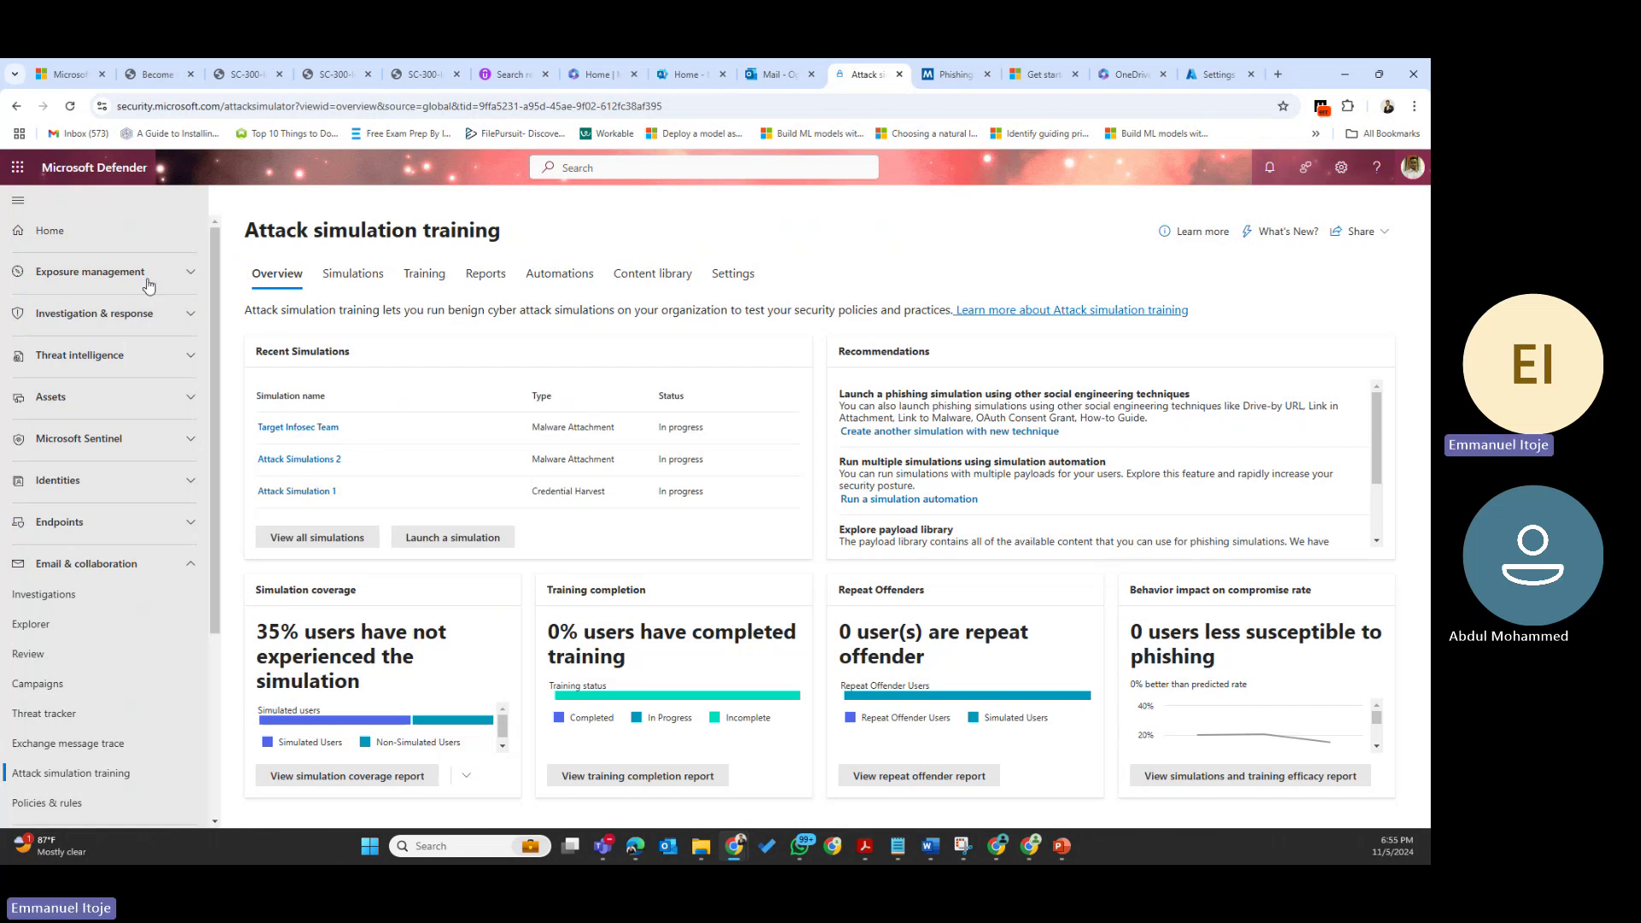
{"action": "left_click", "coordinate": [70, 106]}
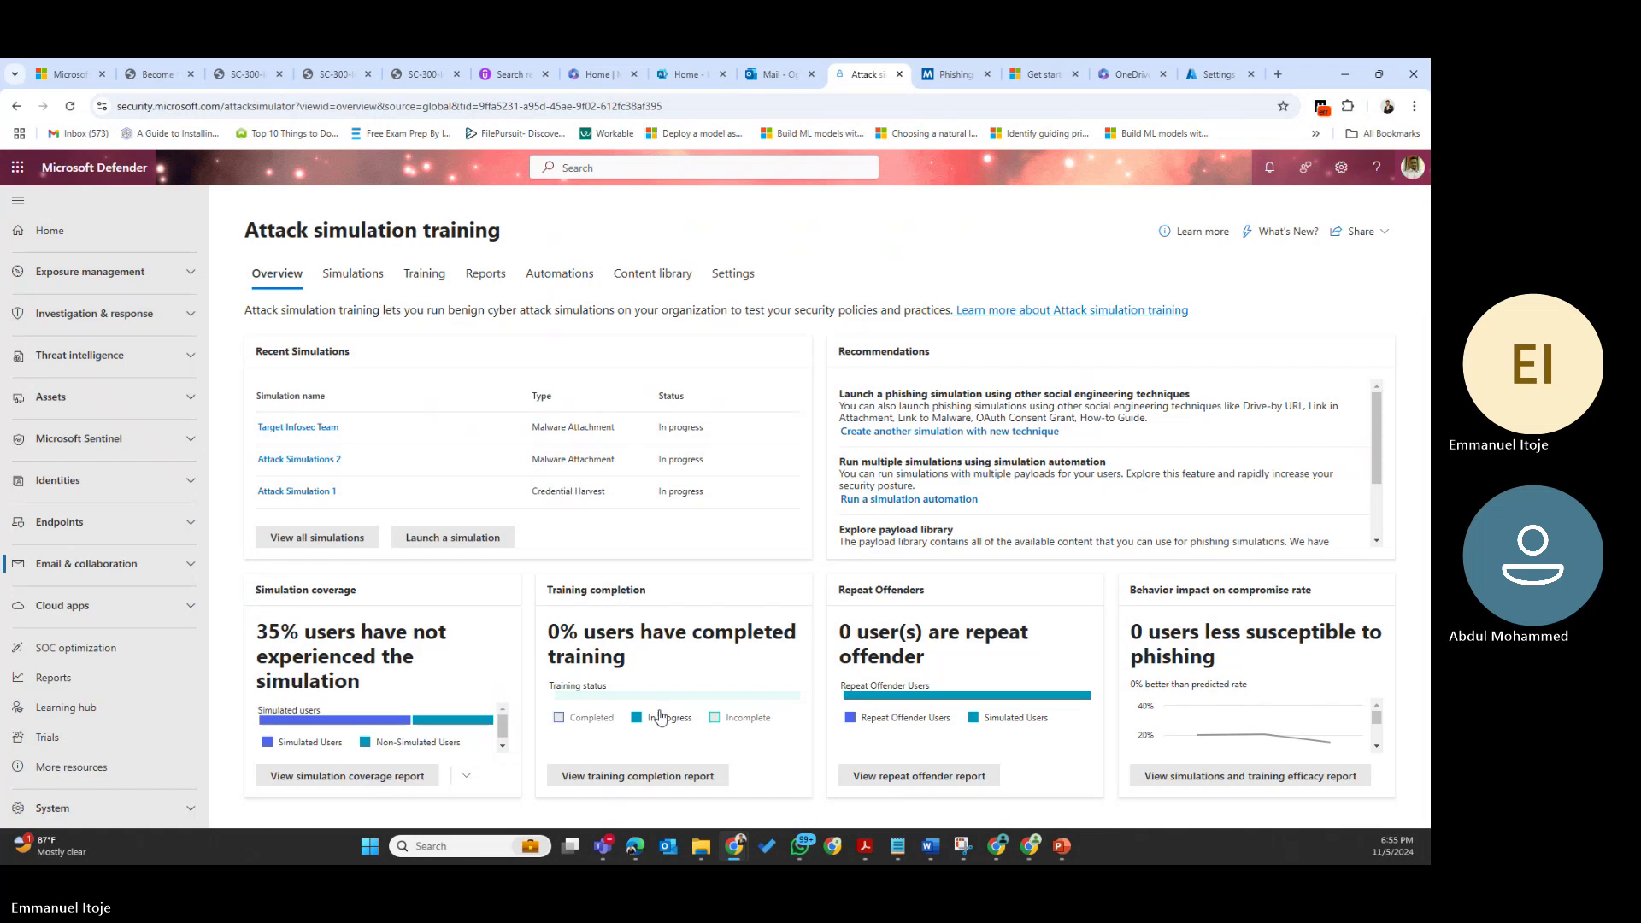
Check each simulation's compromise rates in the behavior impact chart, and the total users targeted in the simulations and training efficacy report
{"action": "mouse_move", "coordinate": [1266, 742]}
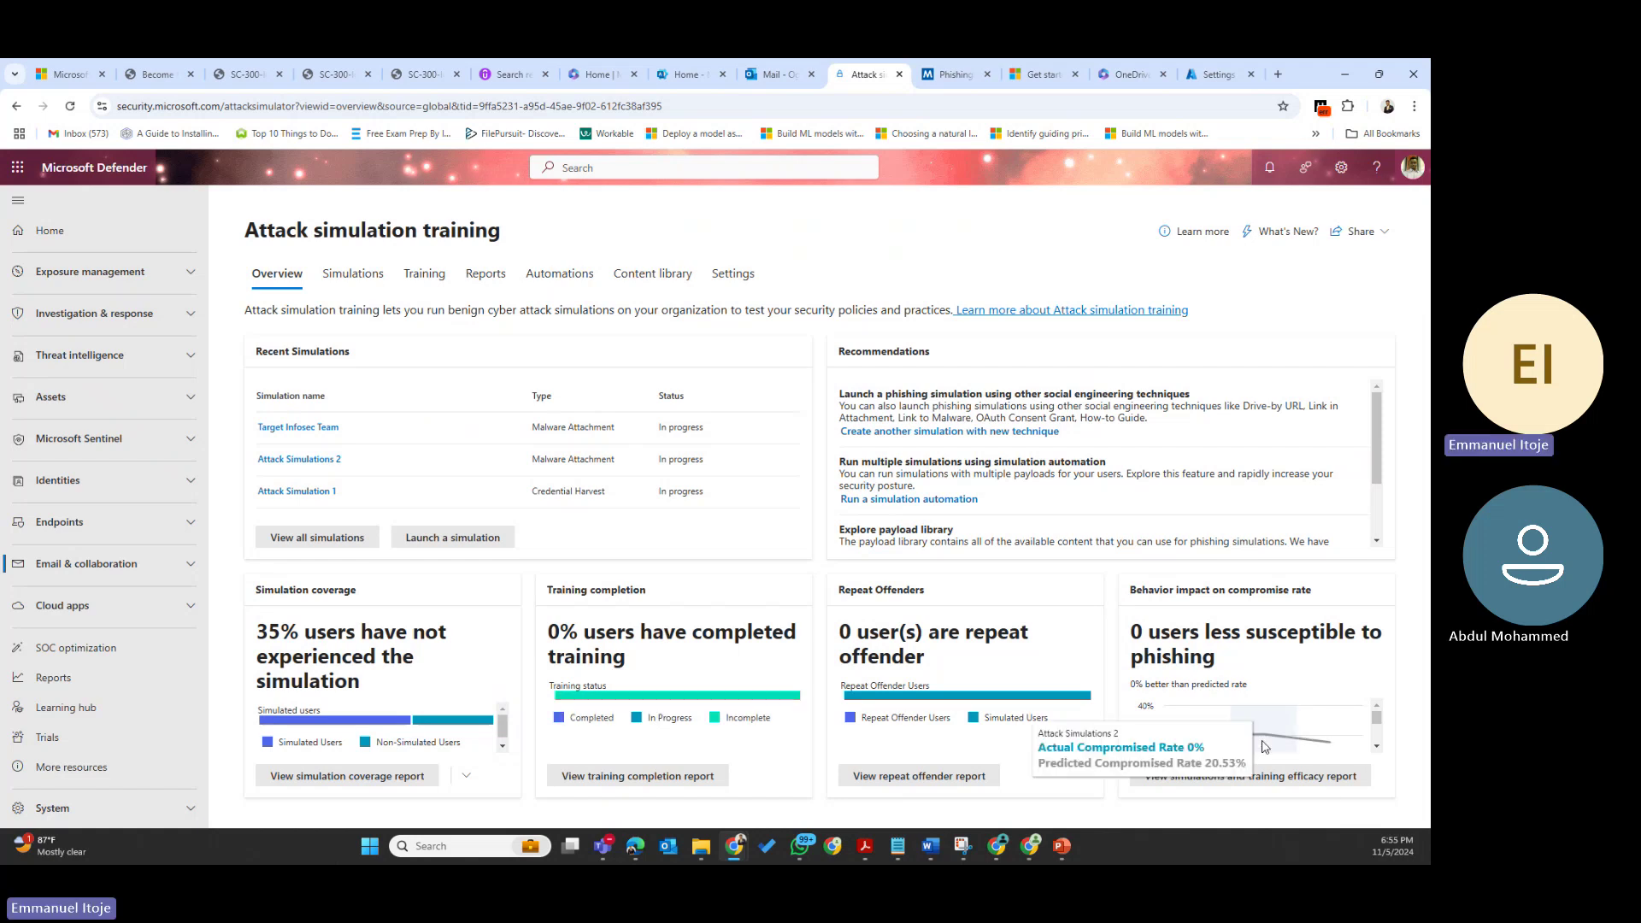
{"action": "mouse_move", "coordinate": [1327, 746]}
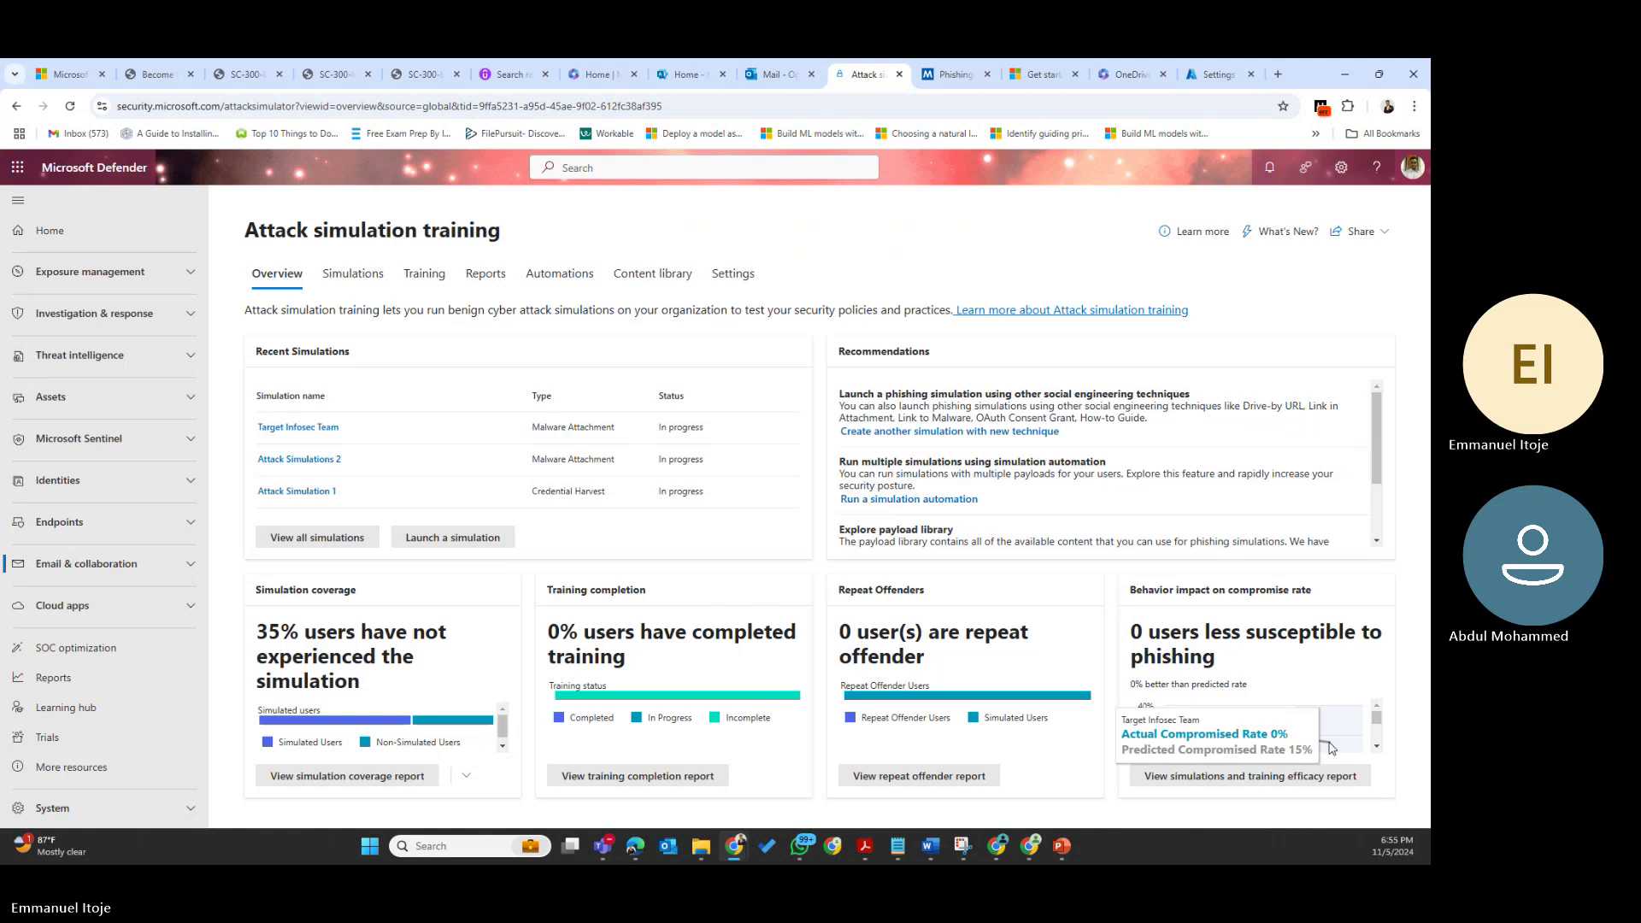
{"action": "left_click", "coordinate": [1296, 776]}
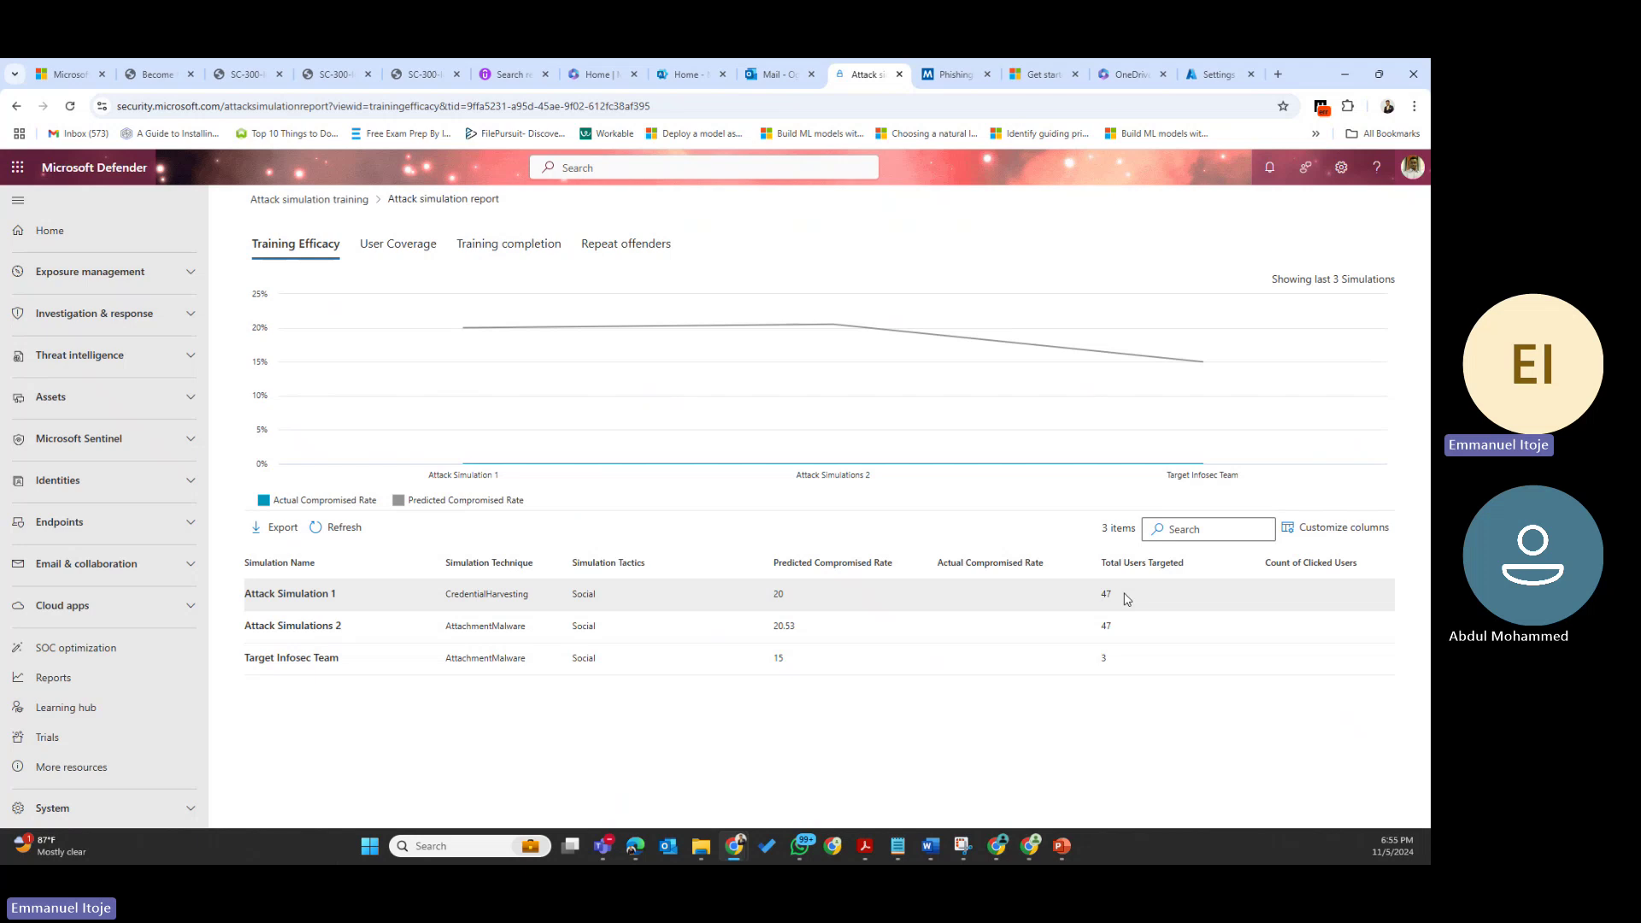
{"action": "left_click_drag", "start_coordinate": [1118, 665], "coordinate": [1090, 665]}
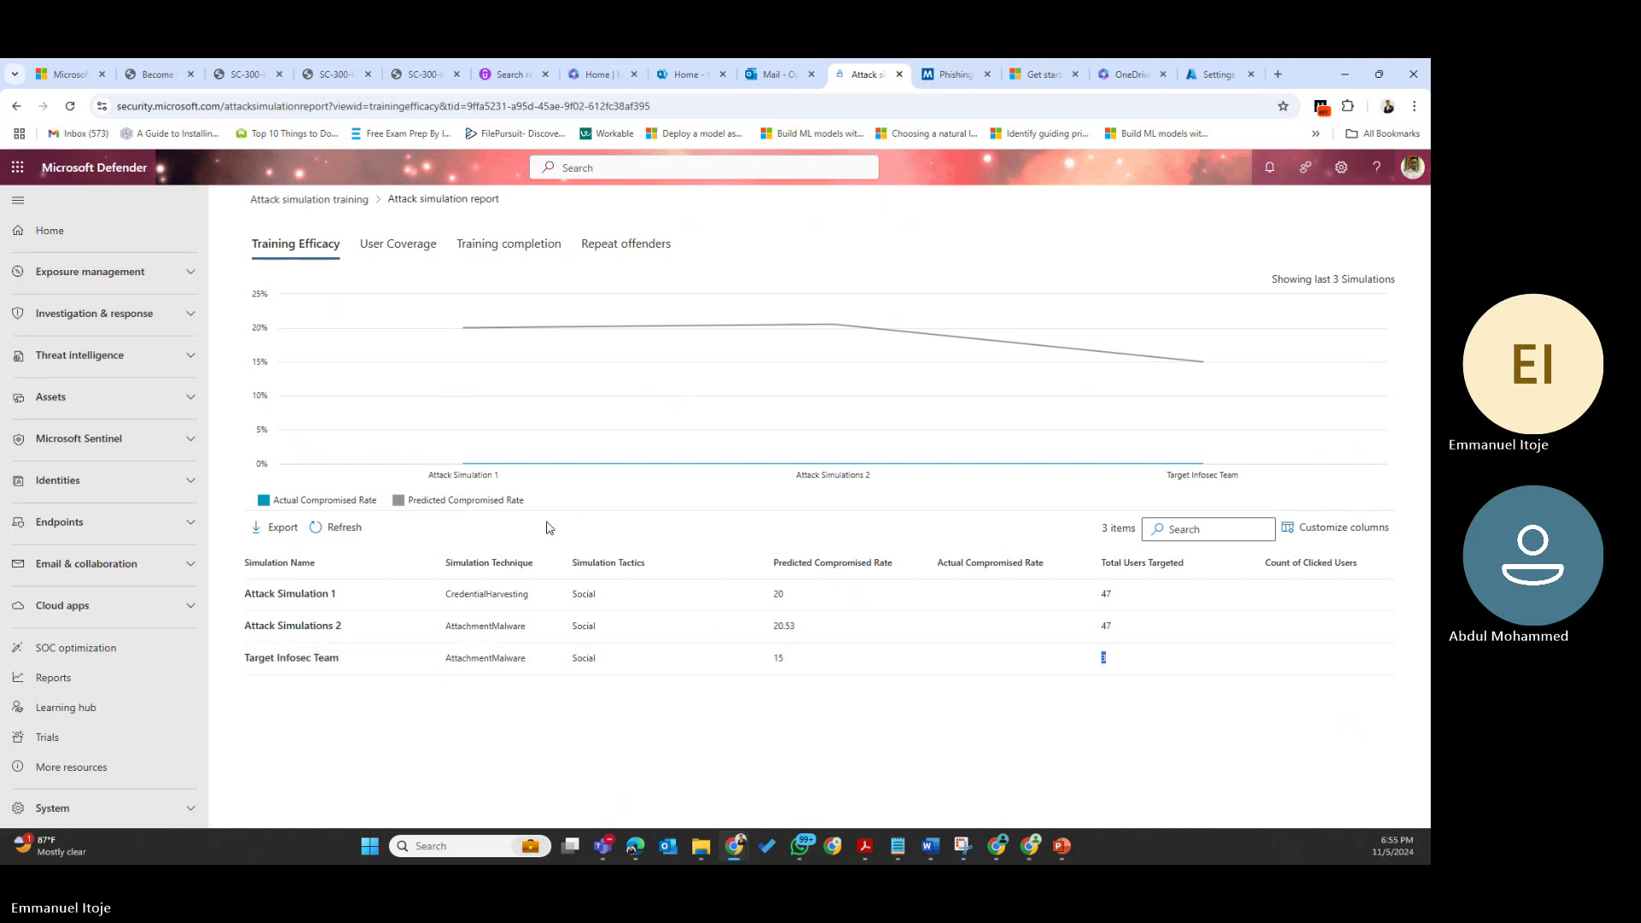
Leave the report for Attack simulation training, and view the simulations list and the training campaigns
{"action": "left_click", "coordinate": [264, 206]}
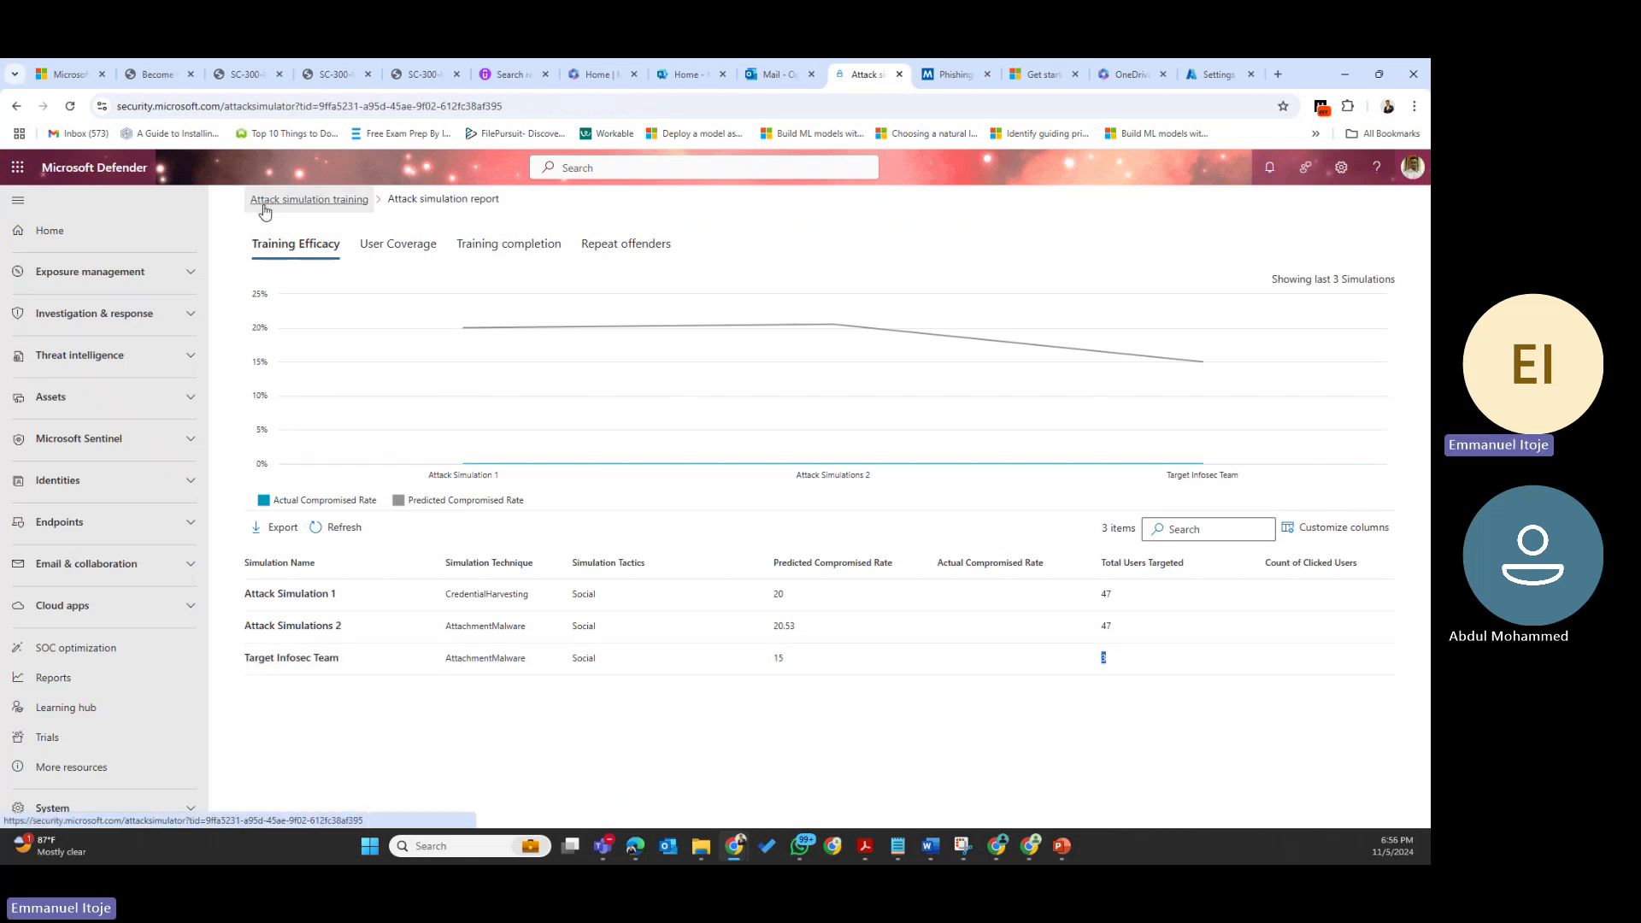
{"action": "left_click", "coordinate": [359, 275]}
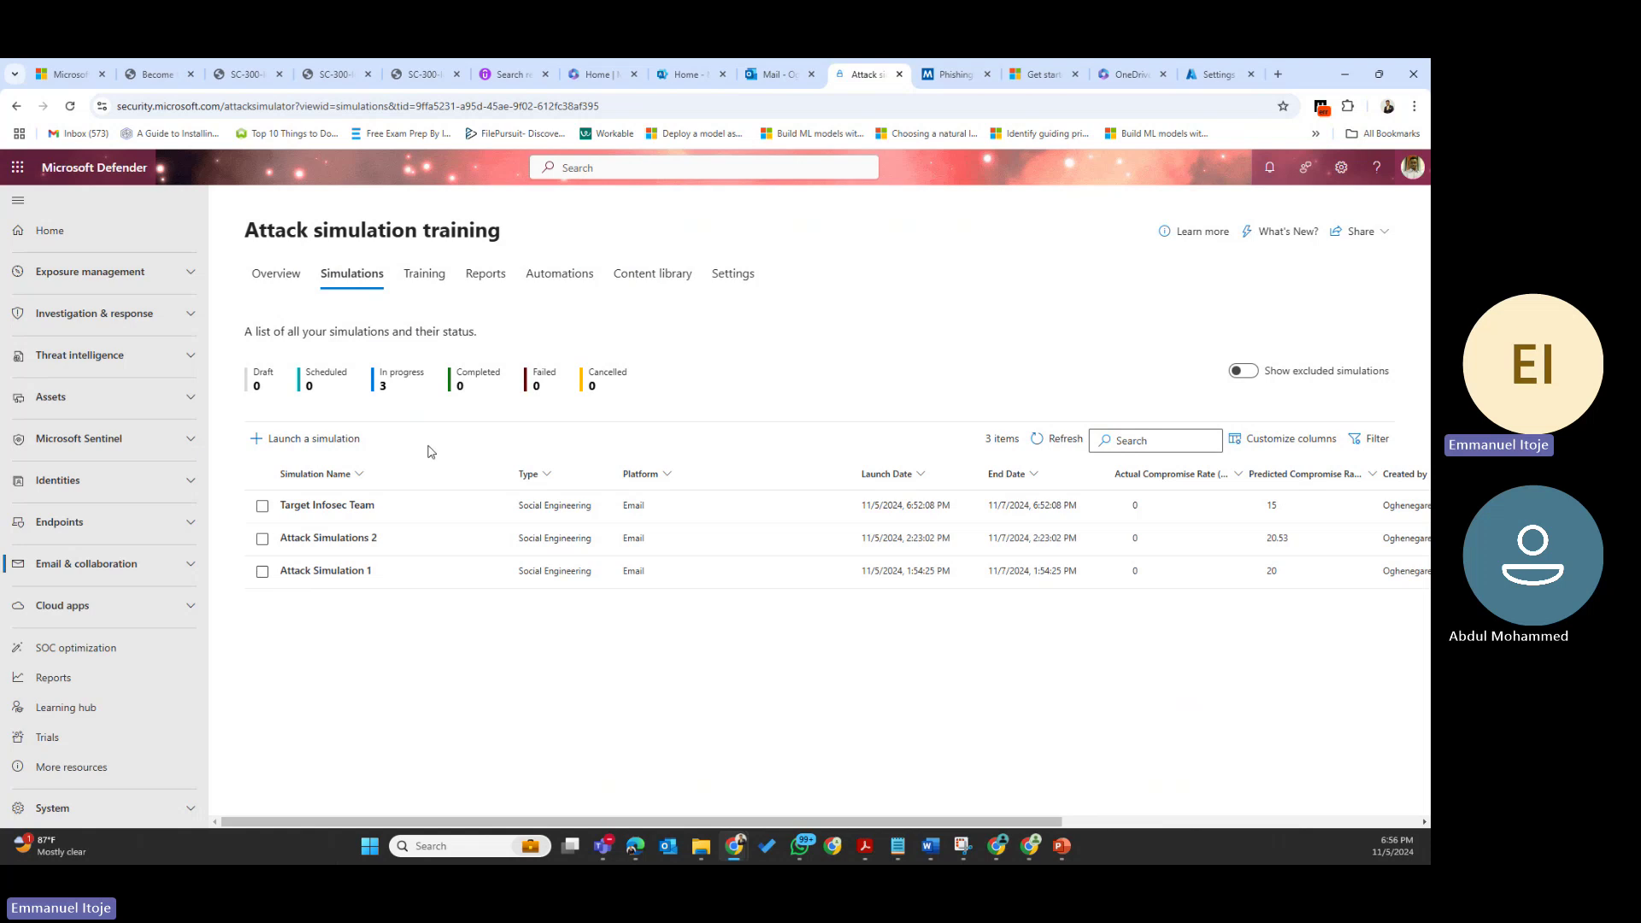
{"action": "left_click", "coordinate": [422, 292]}
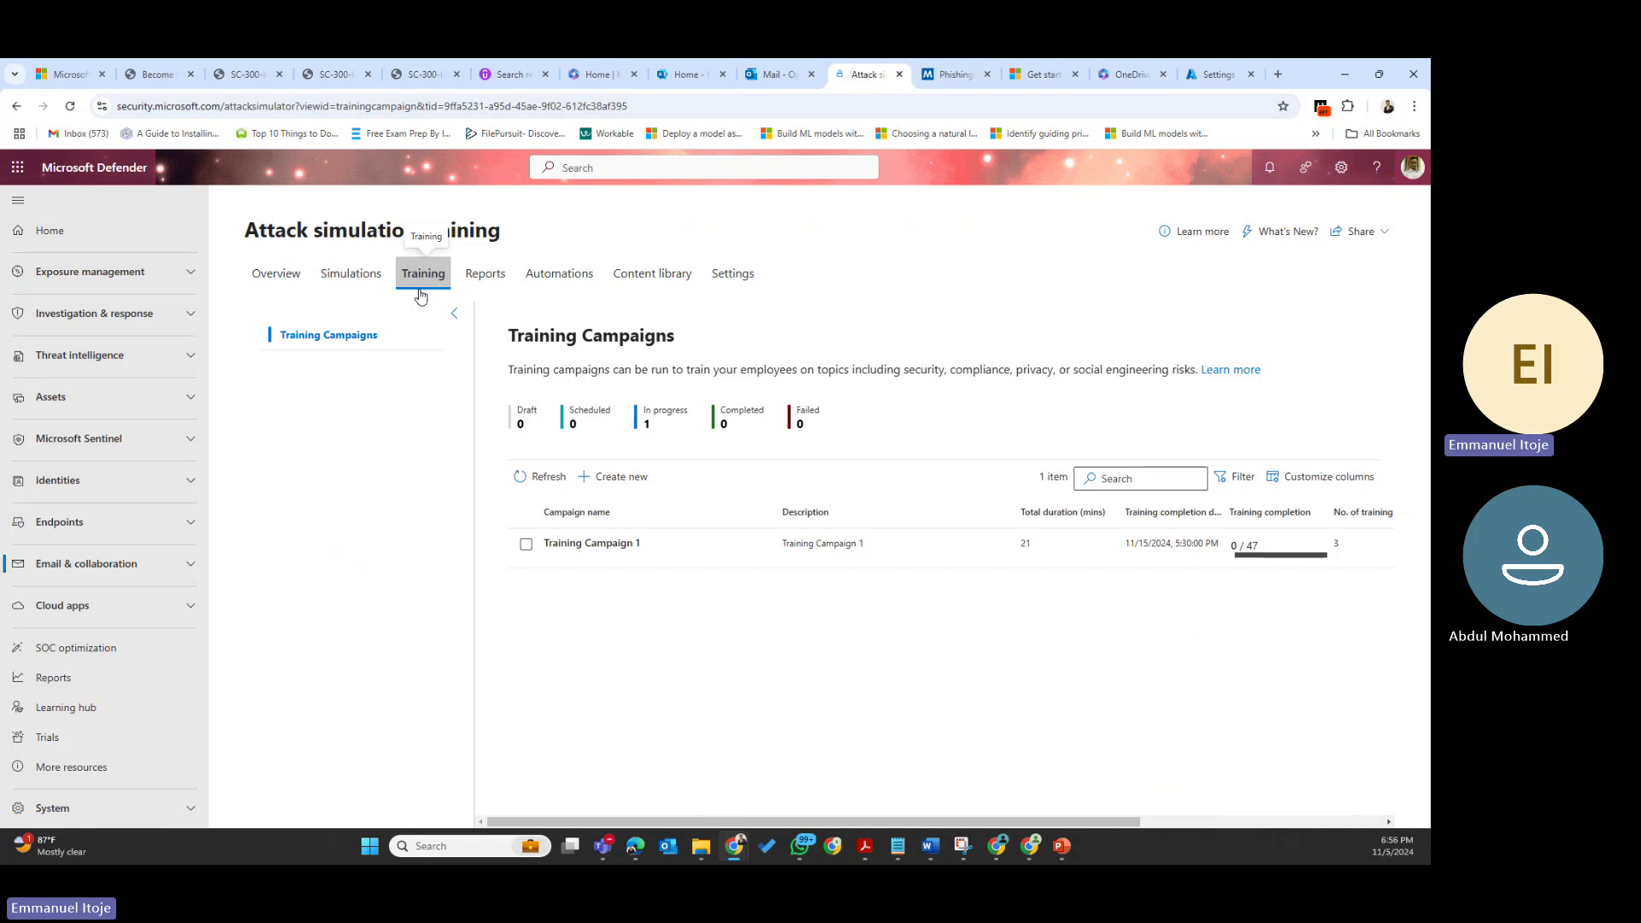
Create a new training campaign with "Email Compromise" as both its name and description, and continue to the target users
{"action": "left_click", "coordinate": [613, 485]}
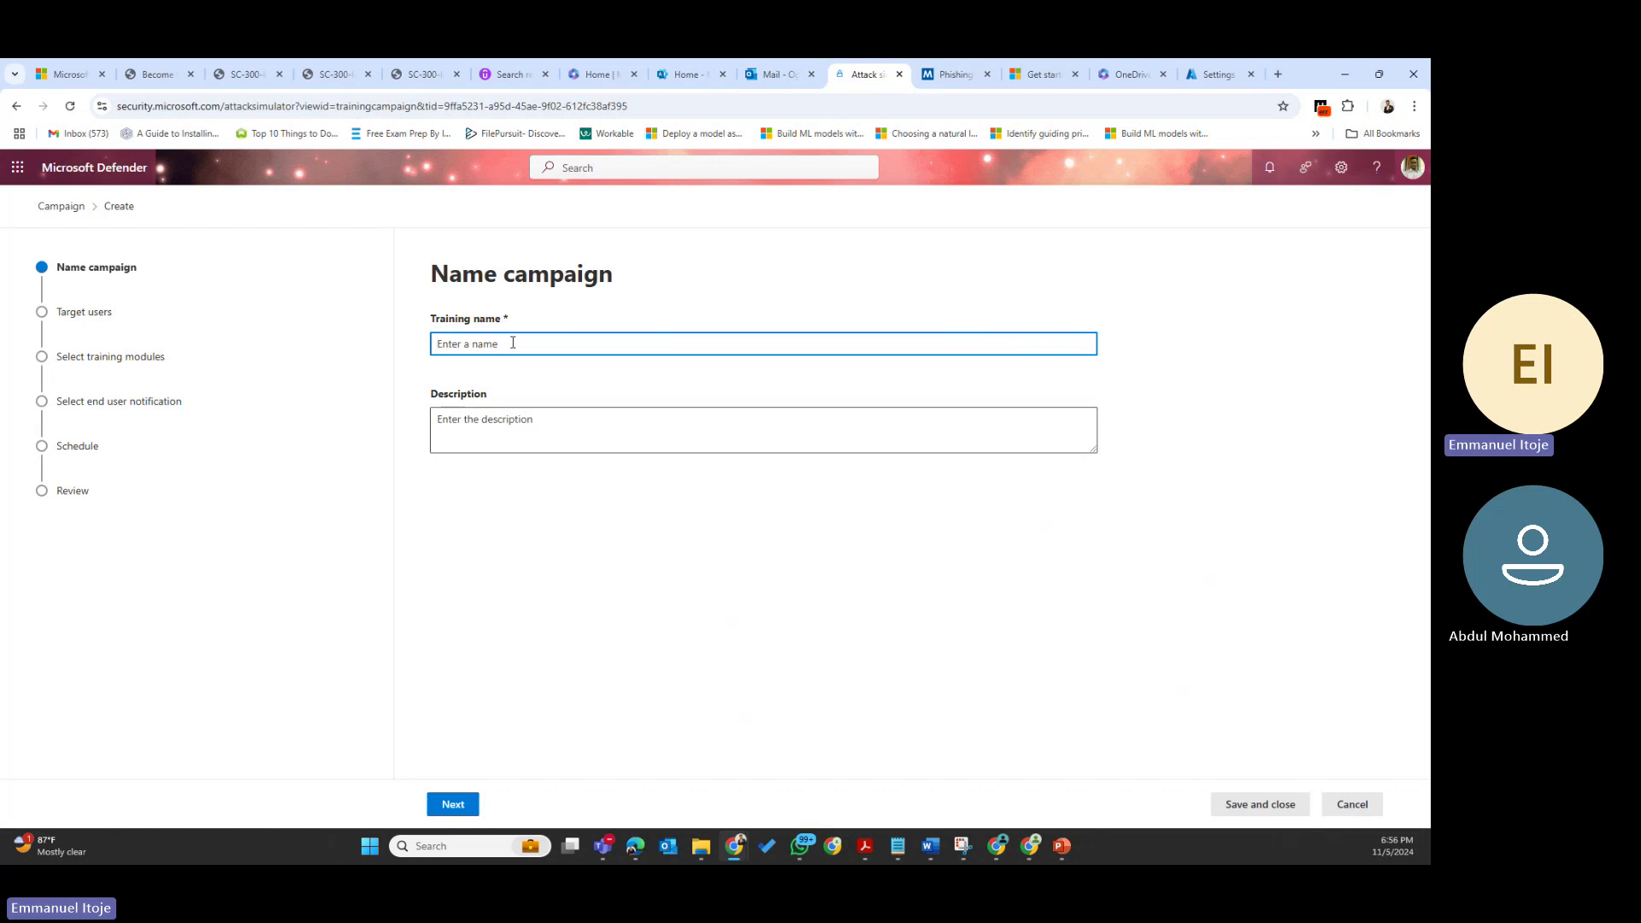
{"action": "type", "text": "Email Compromise"}
{"action": "left_click_drag", "start_coordinate": [558, 348], "coordinate": [432, 344]}
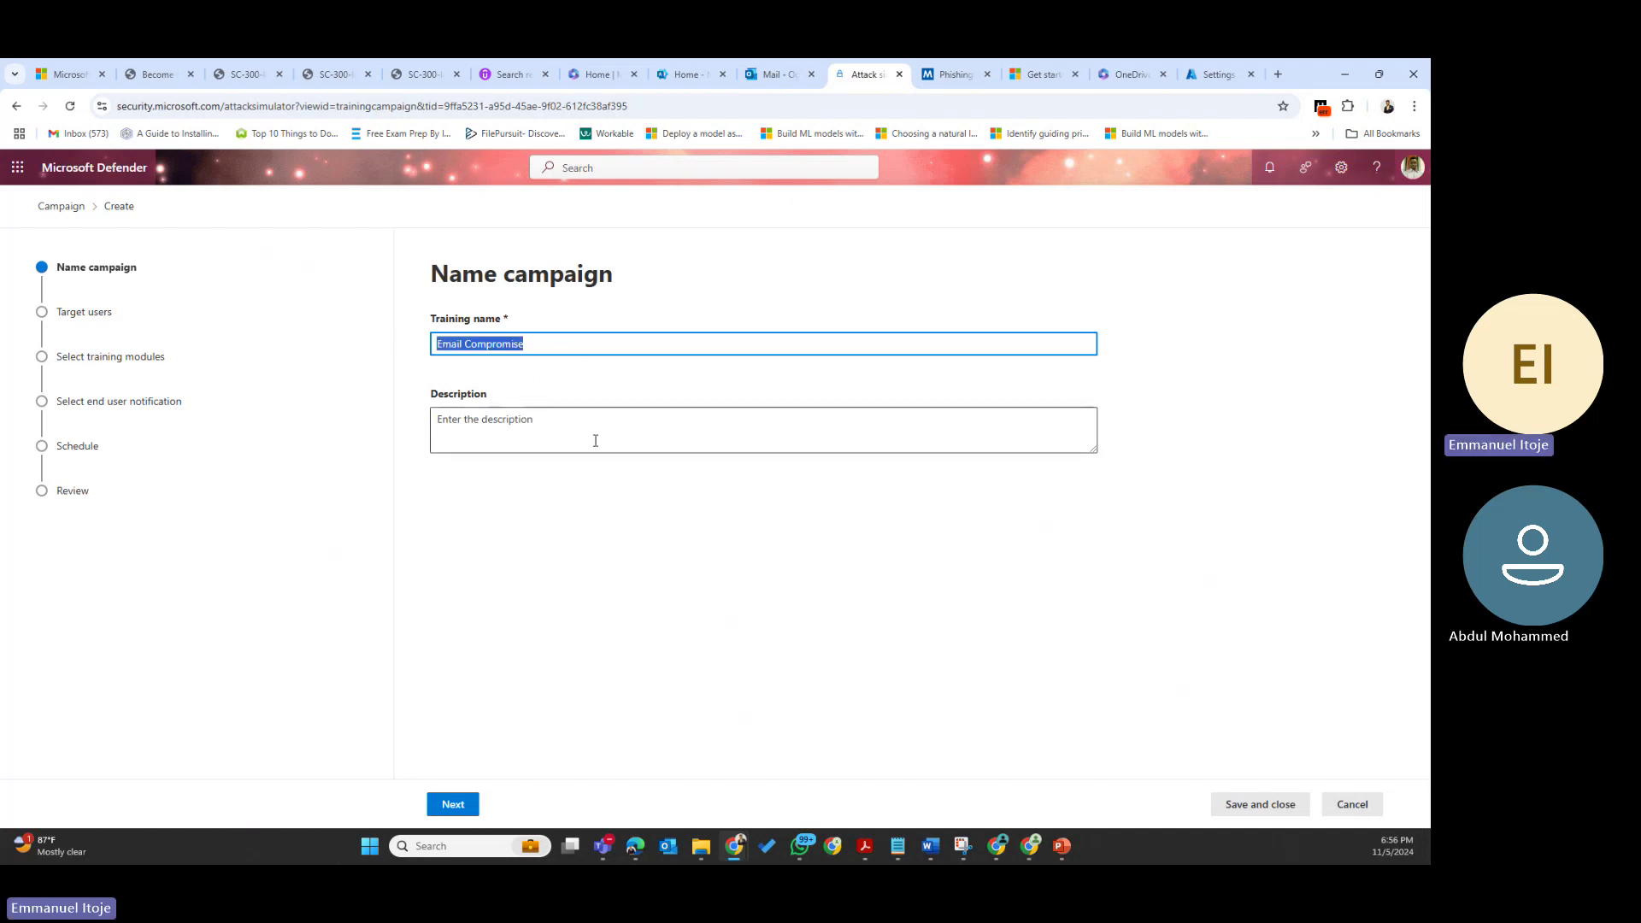
{"action": "left_click", "coordinate": [547, 422]}
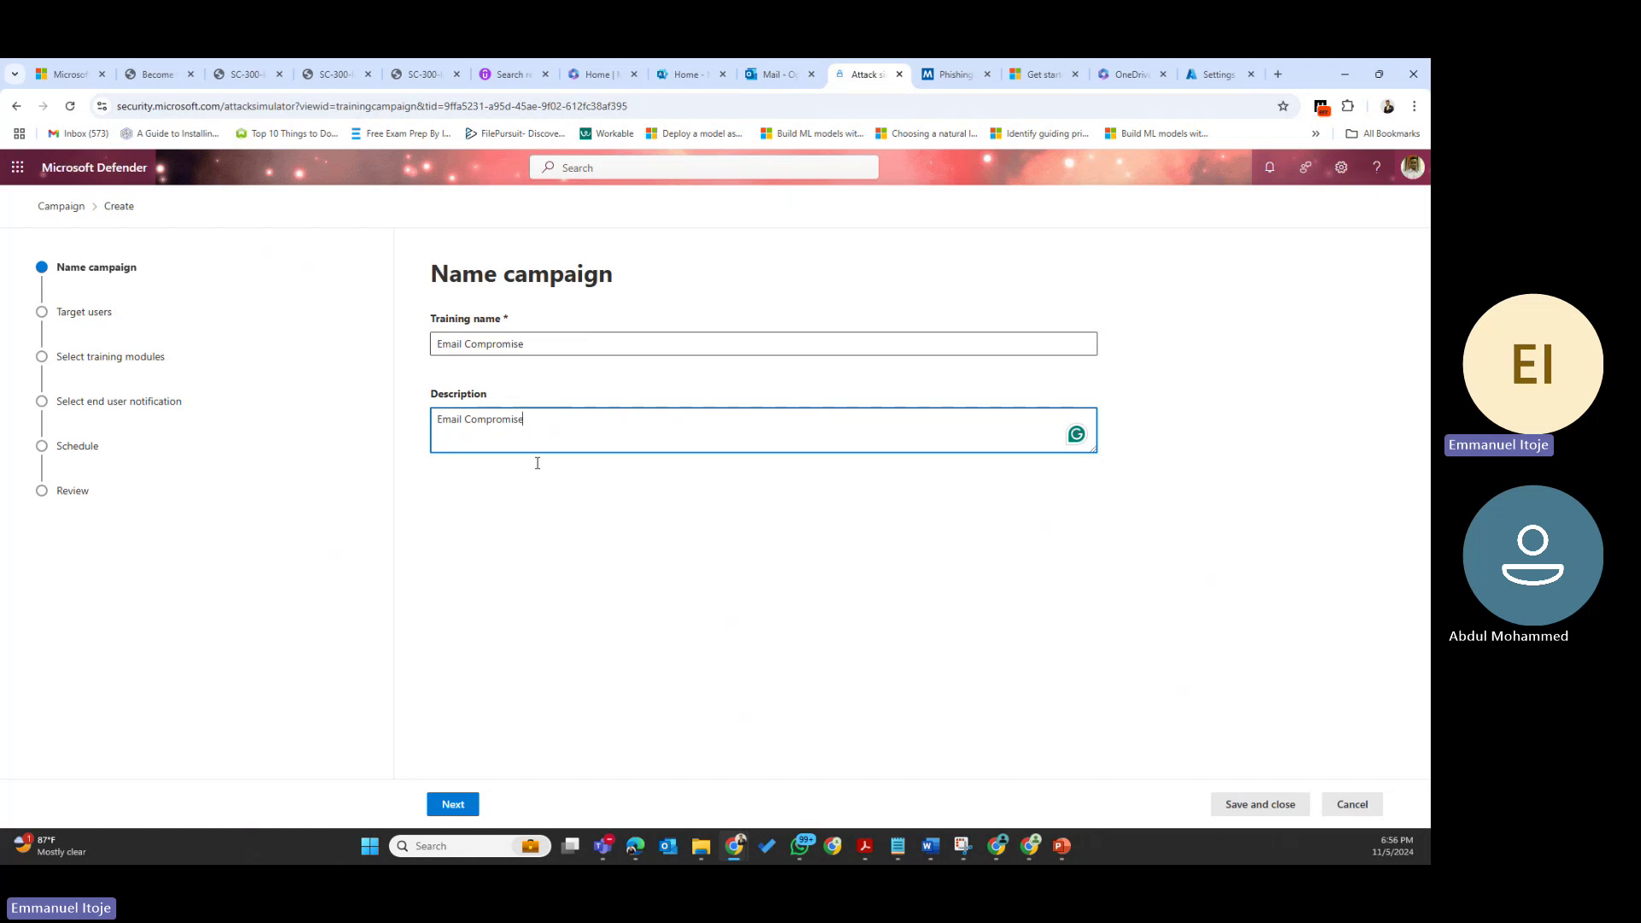
{"action": "left_click", "coordinate": [464, 808]}
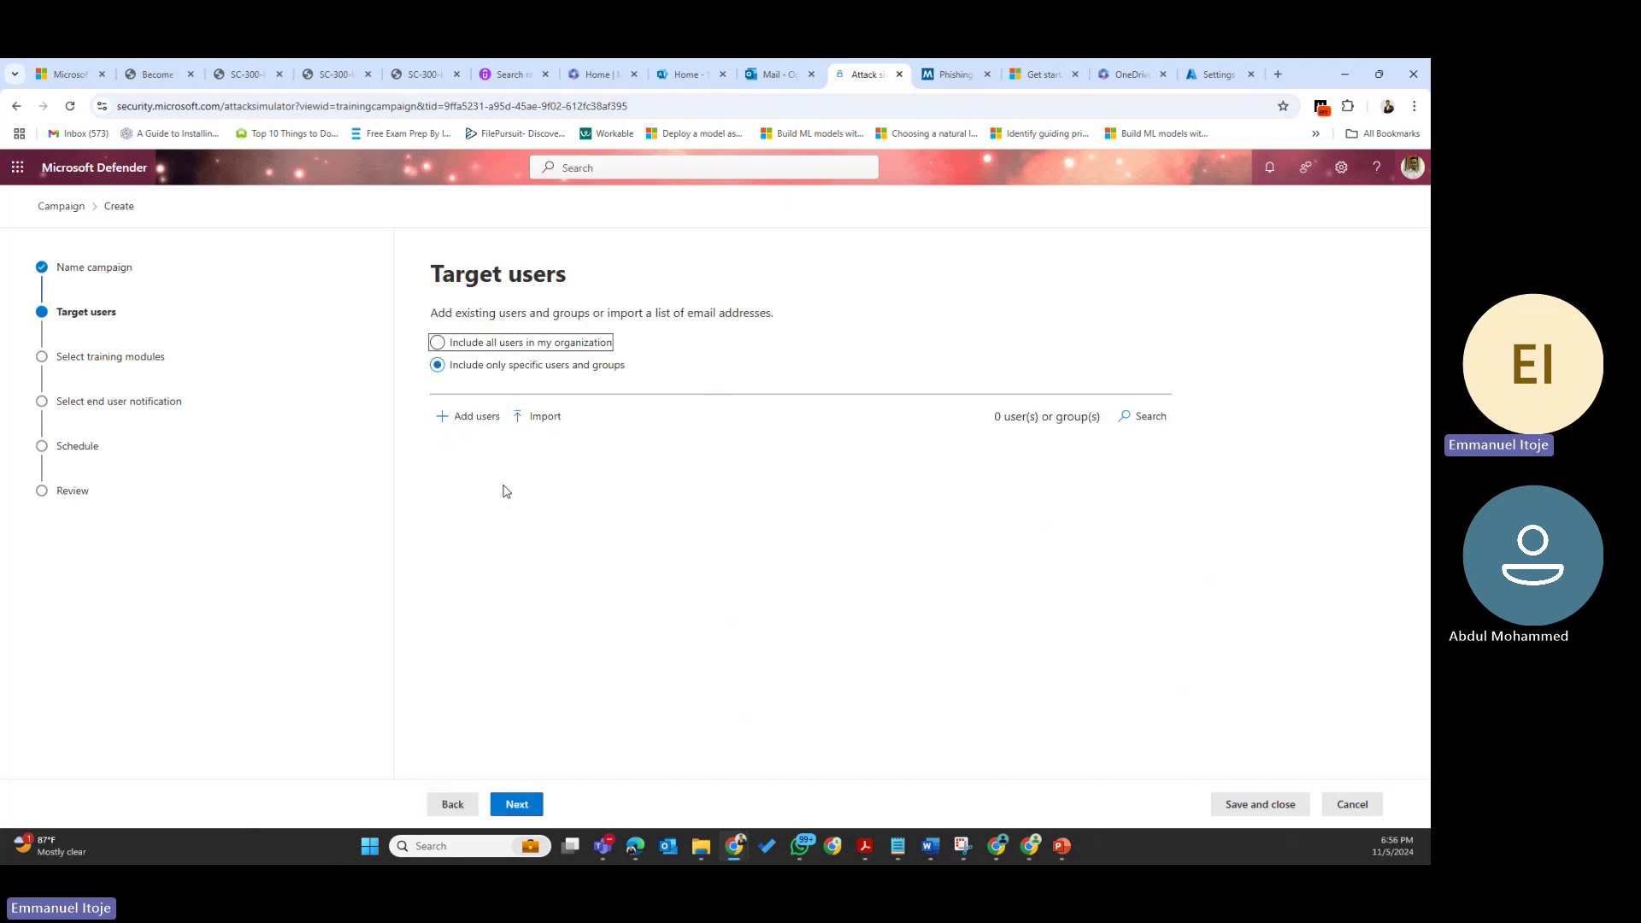
Target all users in the organization, look through the user list, and continue to the user exclusions
{"action": "left_click", "coordinate": [479, 345]}
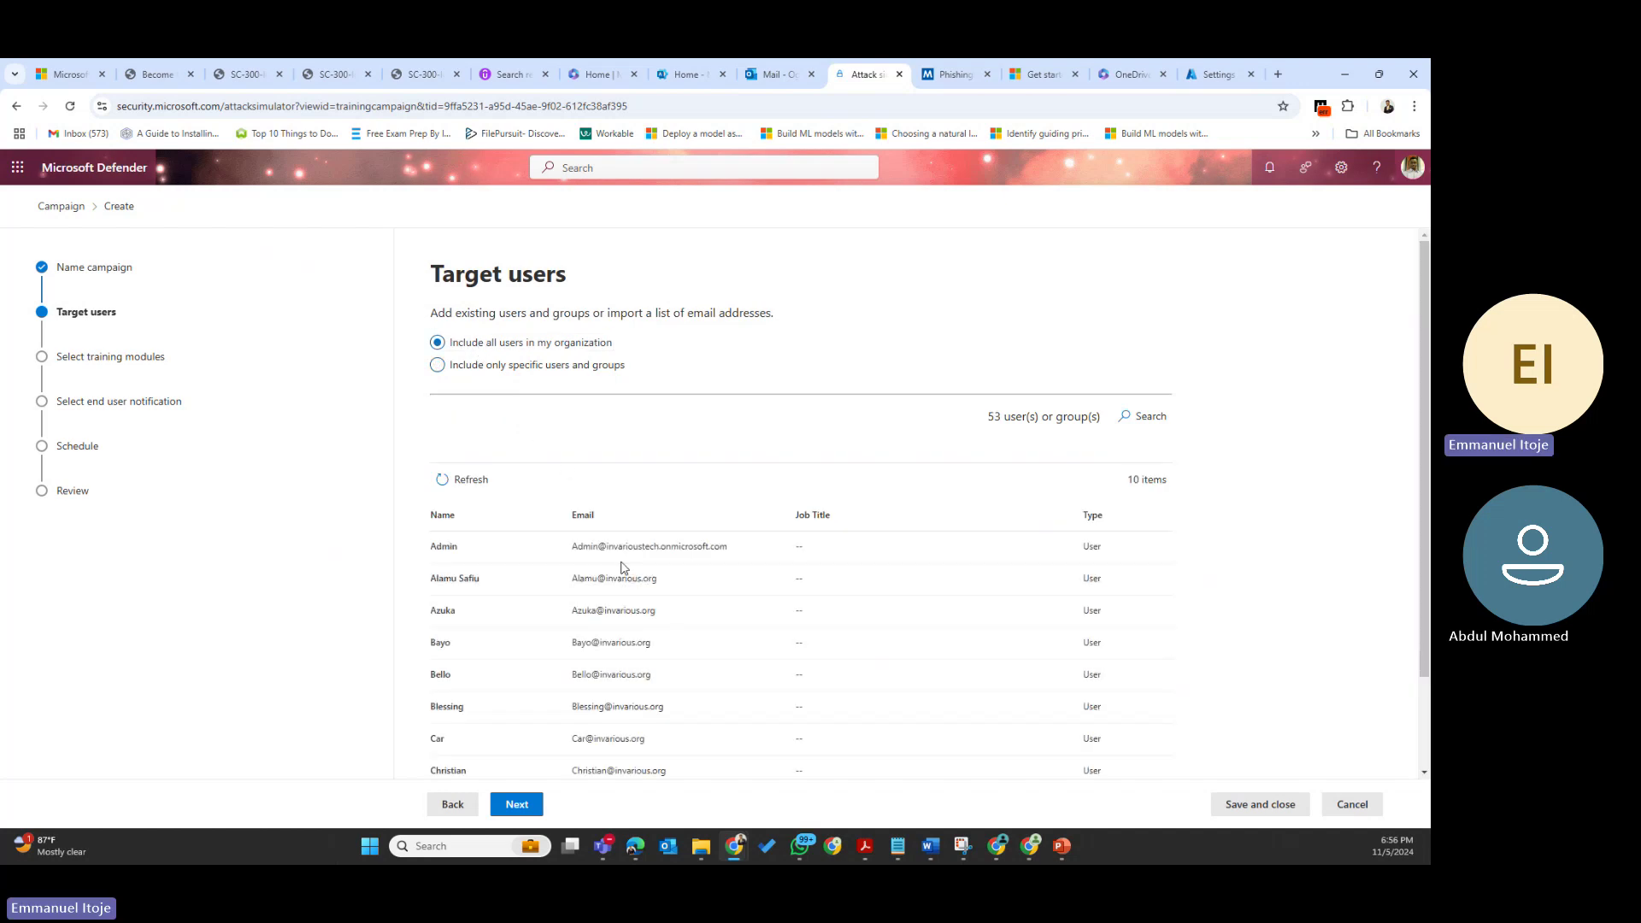
{"action": "scroll", "coordinate": [572, 666], "scroll_direction": "down", "scroll_amount": 2}
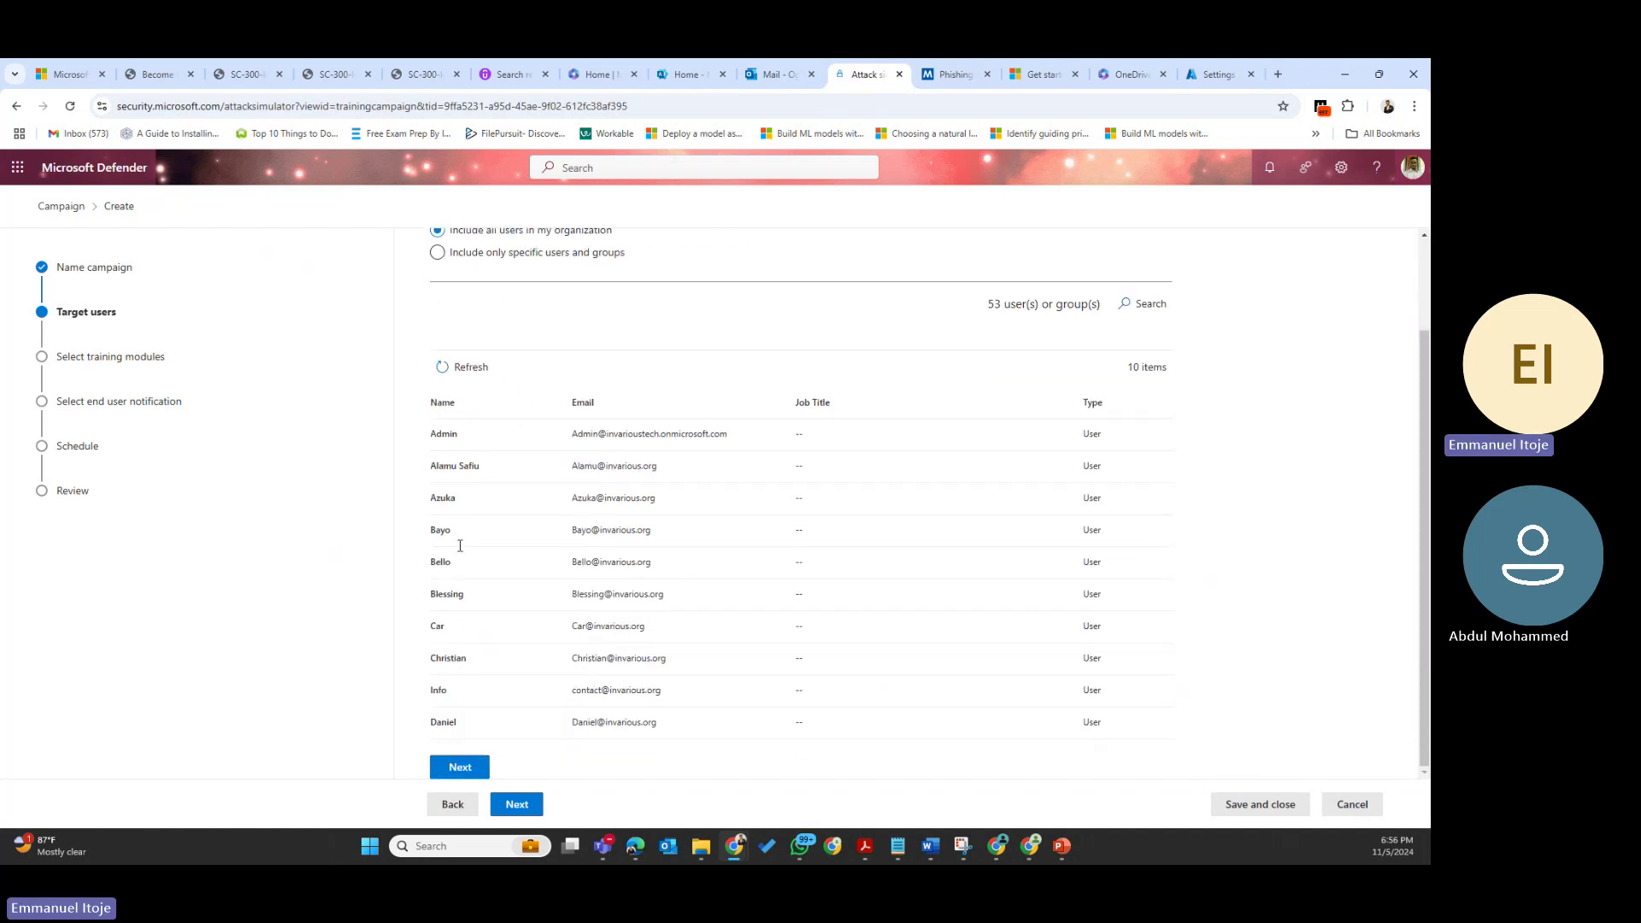
{"action": "left_click", "coordinate": [476, 768]}
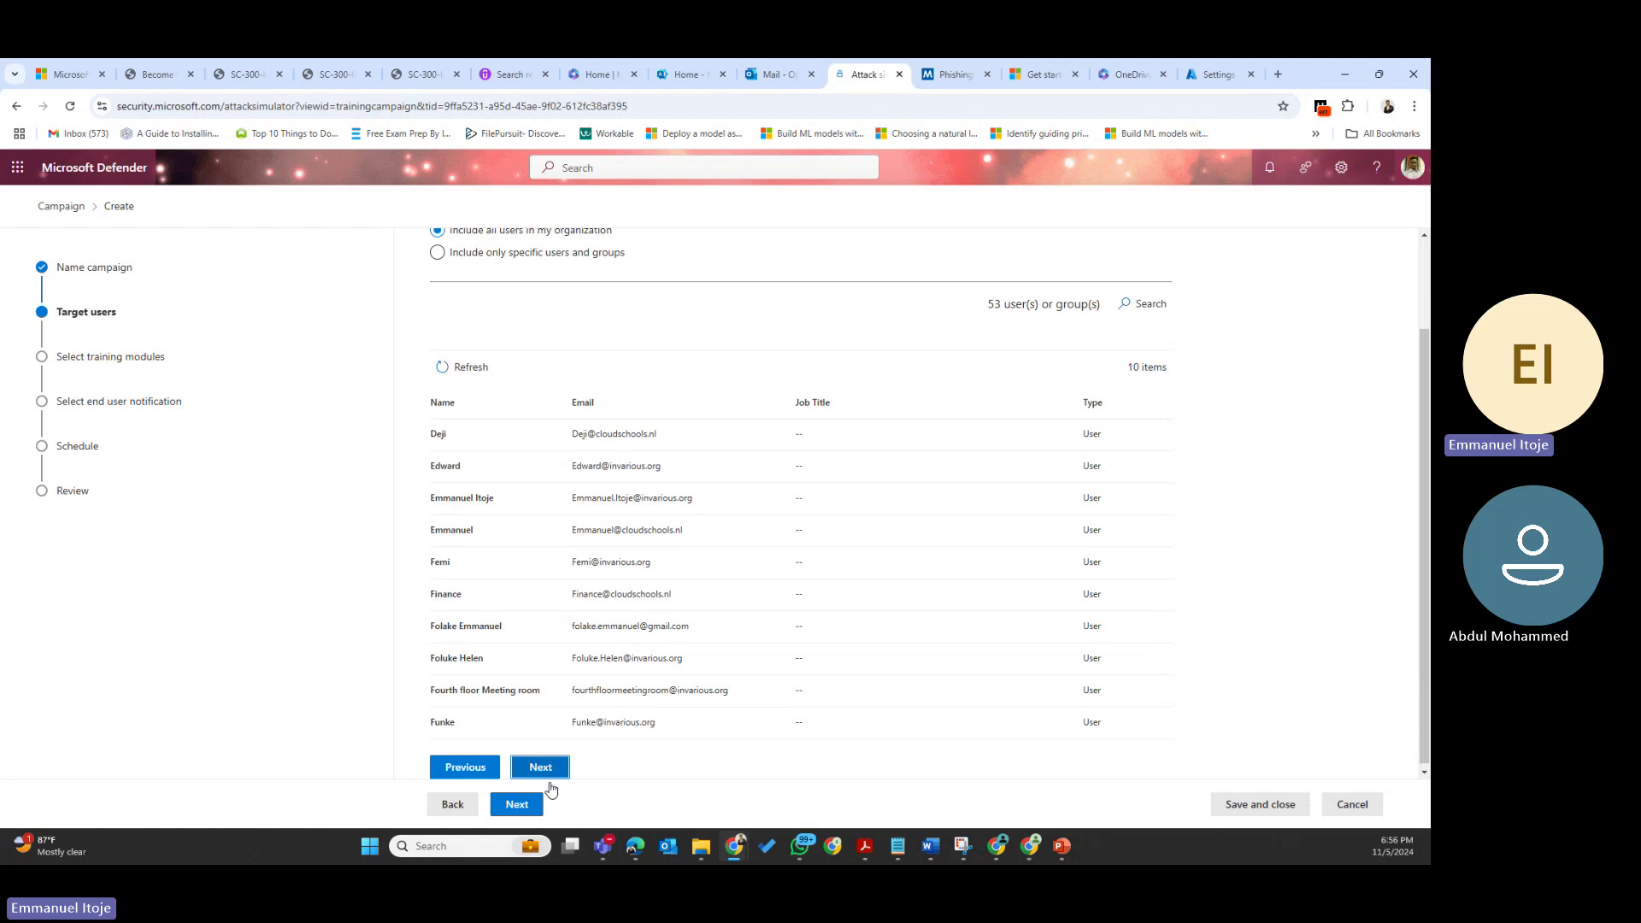
{"action": "left_click", "coordinate": [516, 808]}
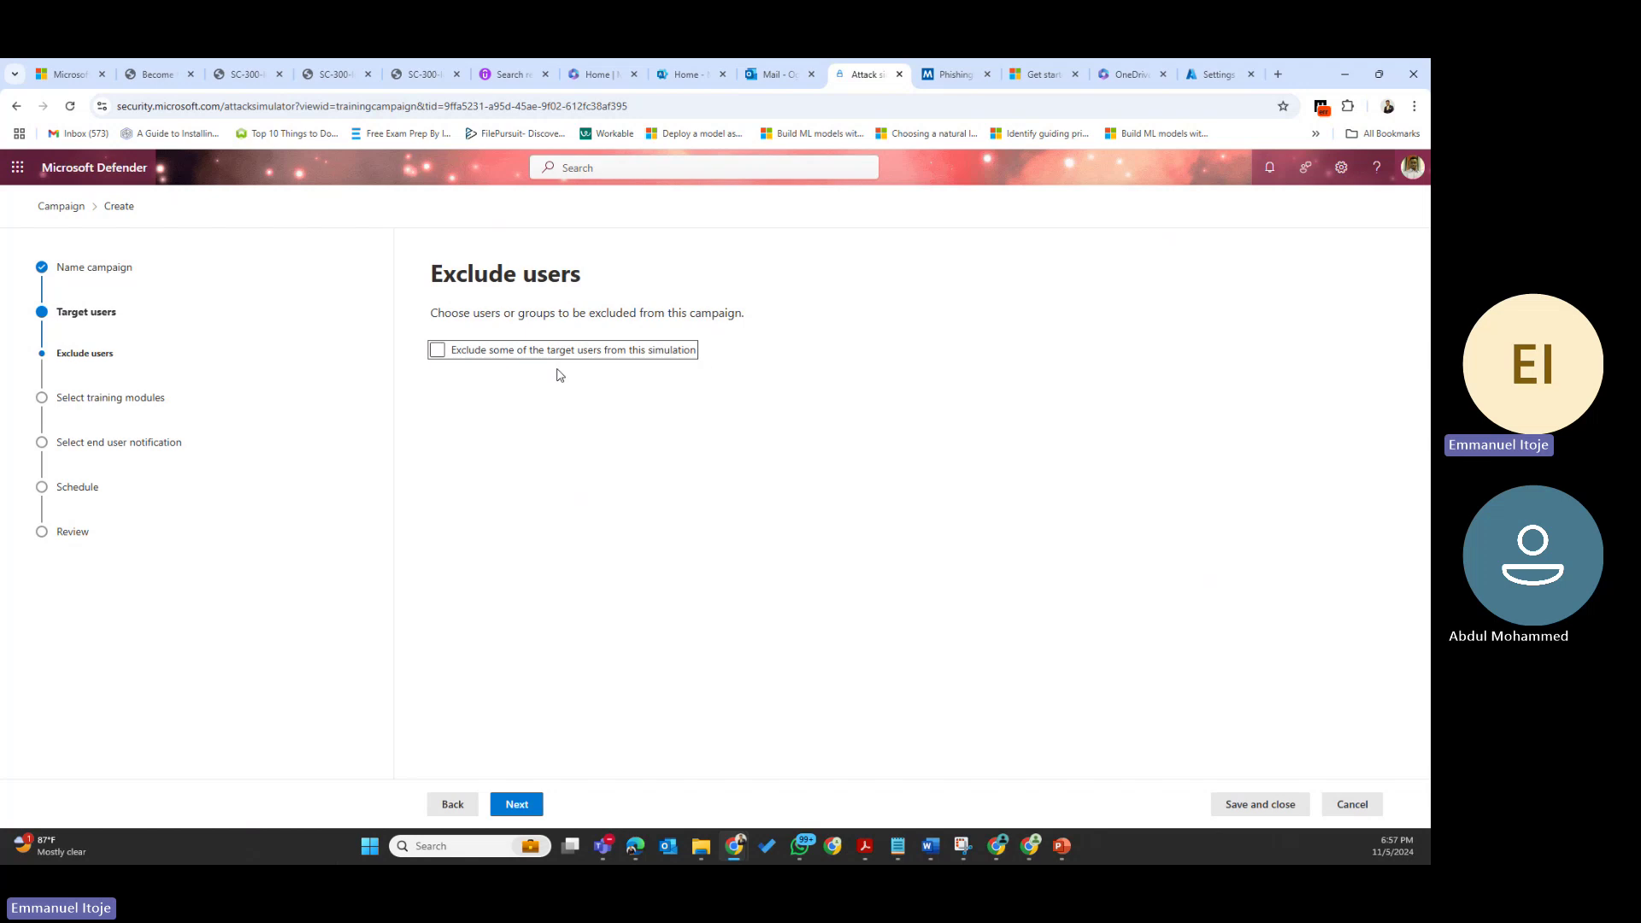
Exclude one target user, found by searching for the first name, from the campaign and continue to the training modules
{"action": "left_click", "coordinate": [711, 372]}
{"action": "left_click", "coordinate": [437, 350]}
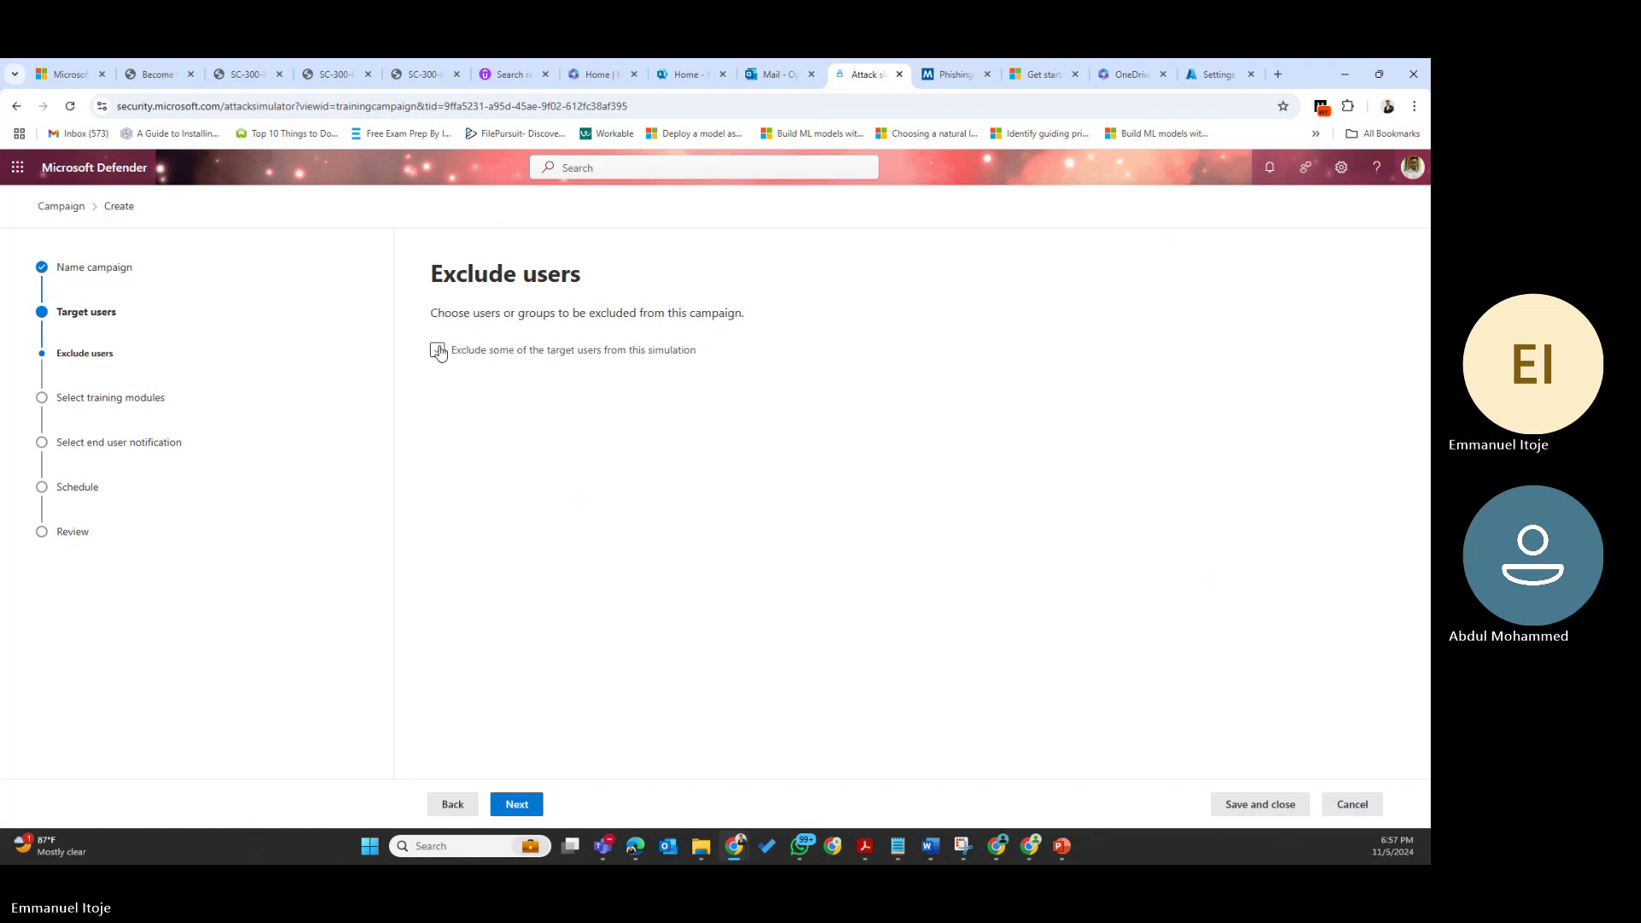
{"action": "left_click", "coordinate": [502, 401]}
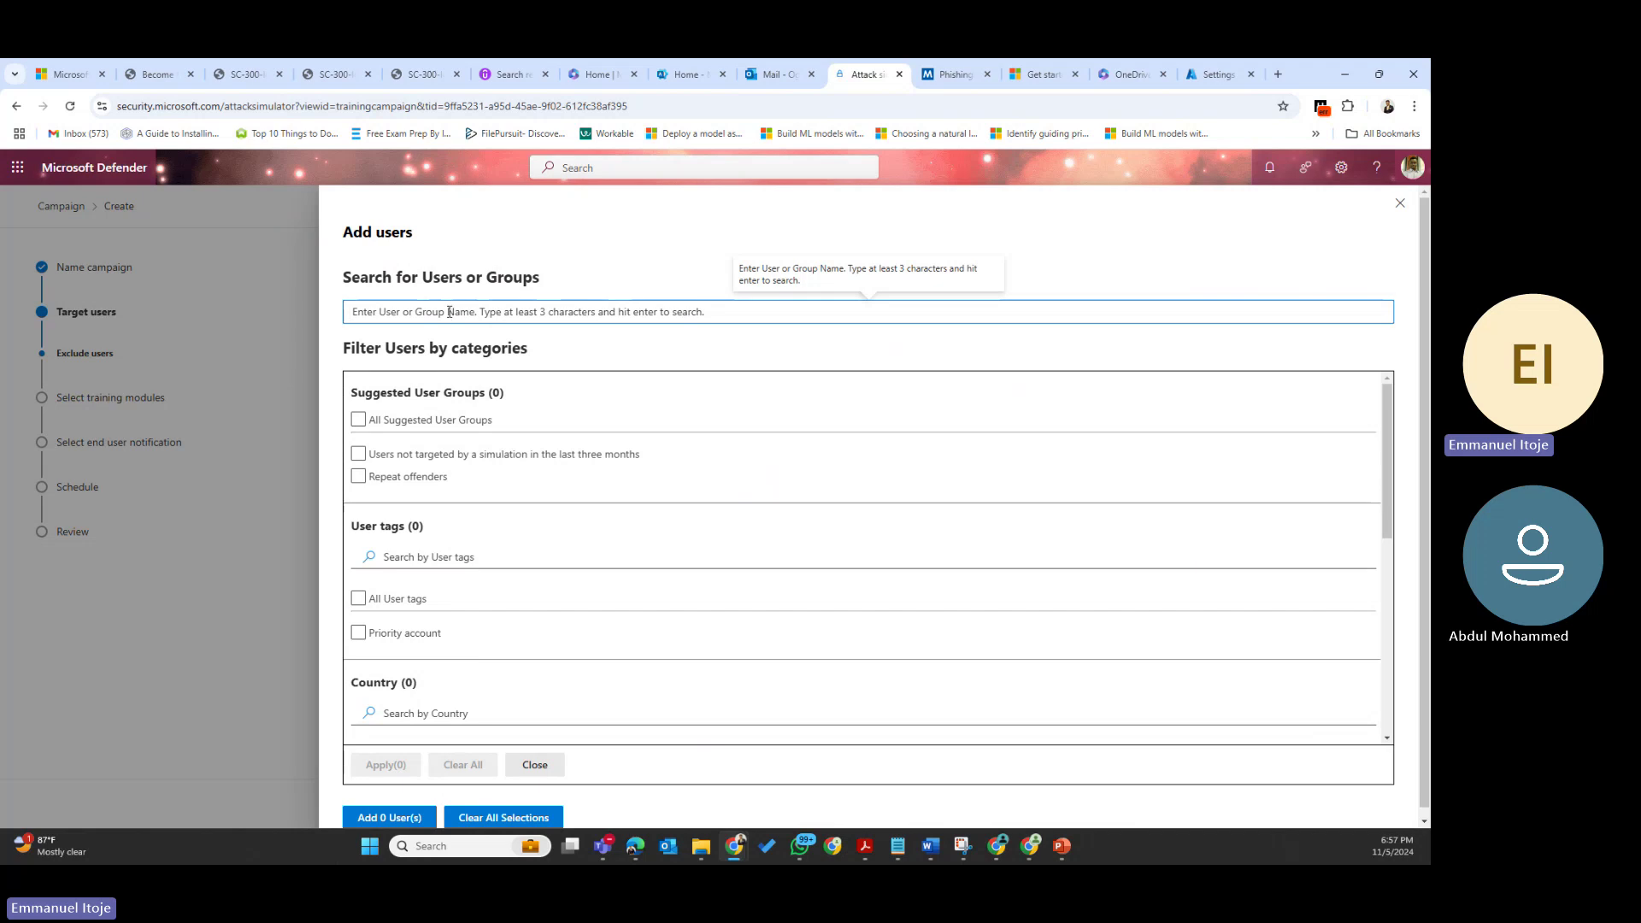
{"action": "type", "text": "deji"}
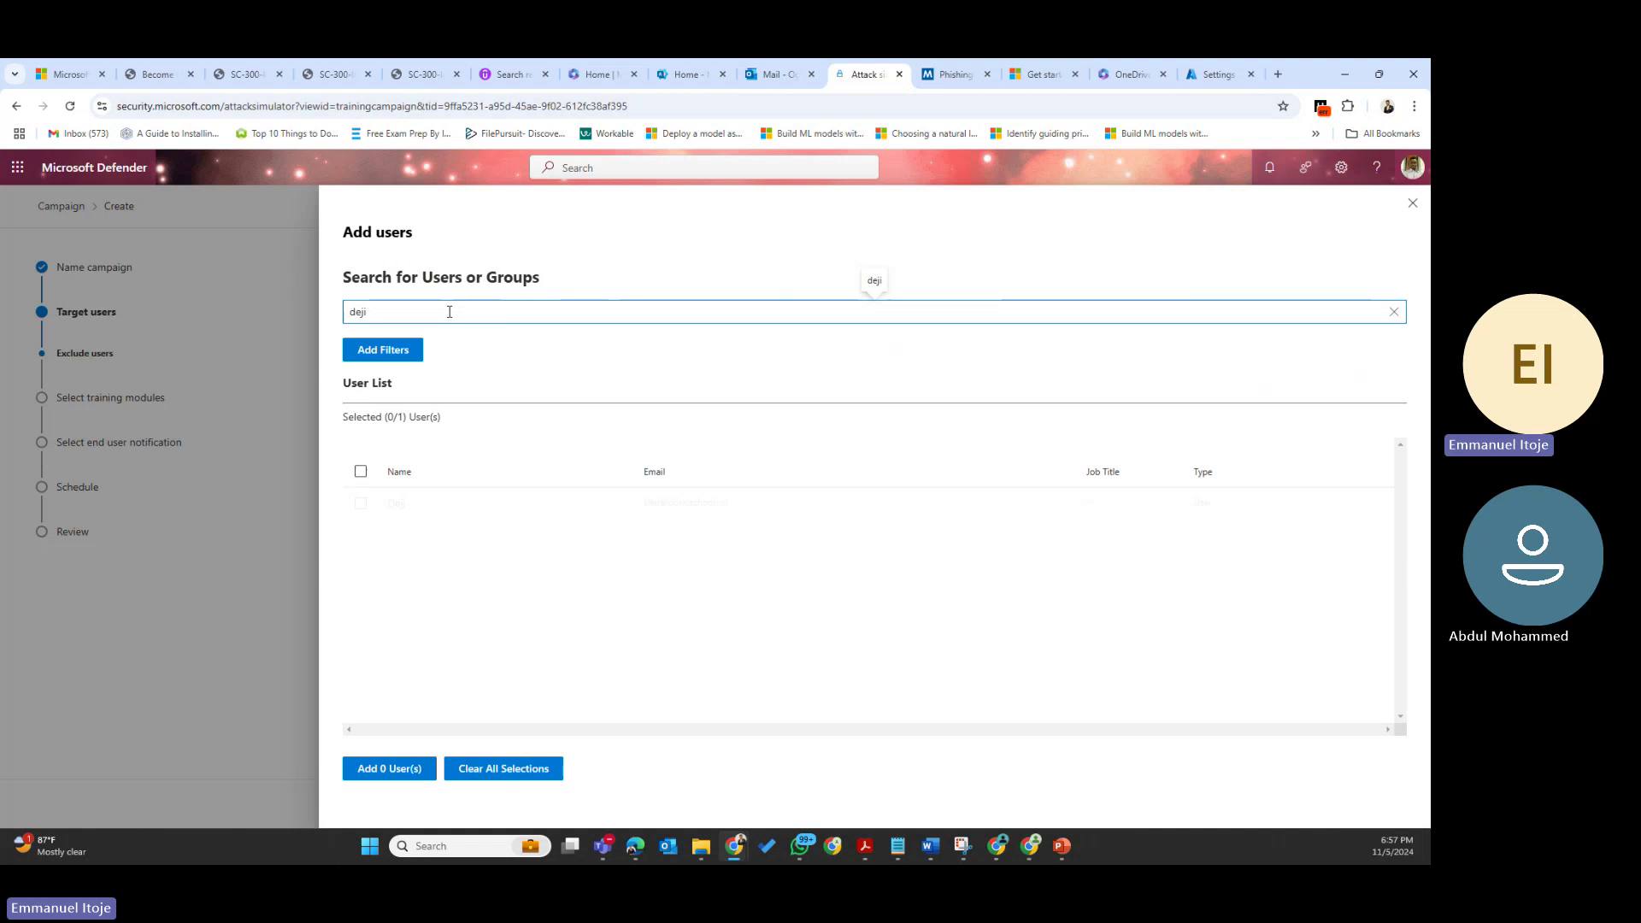
{"action": "left_click", "coordinate": [361, 503]}
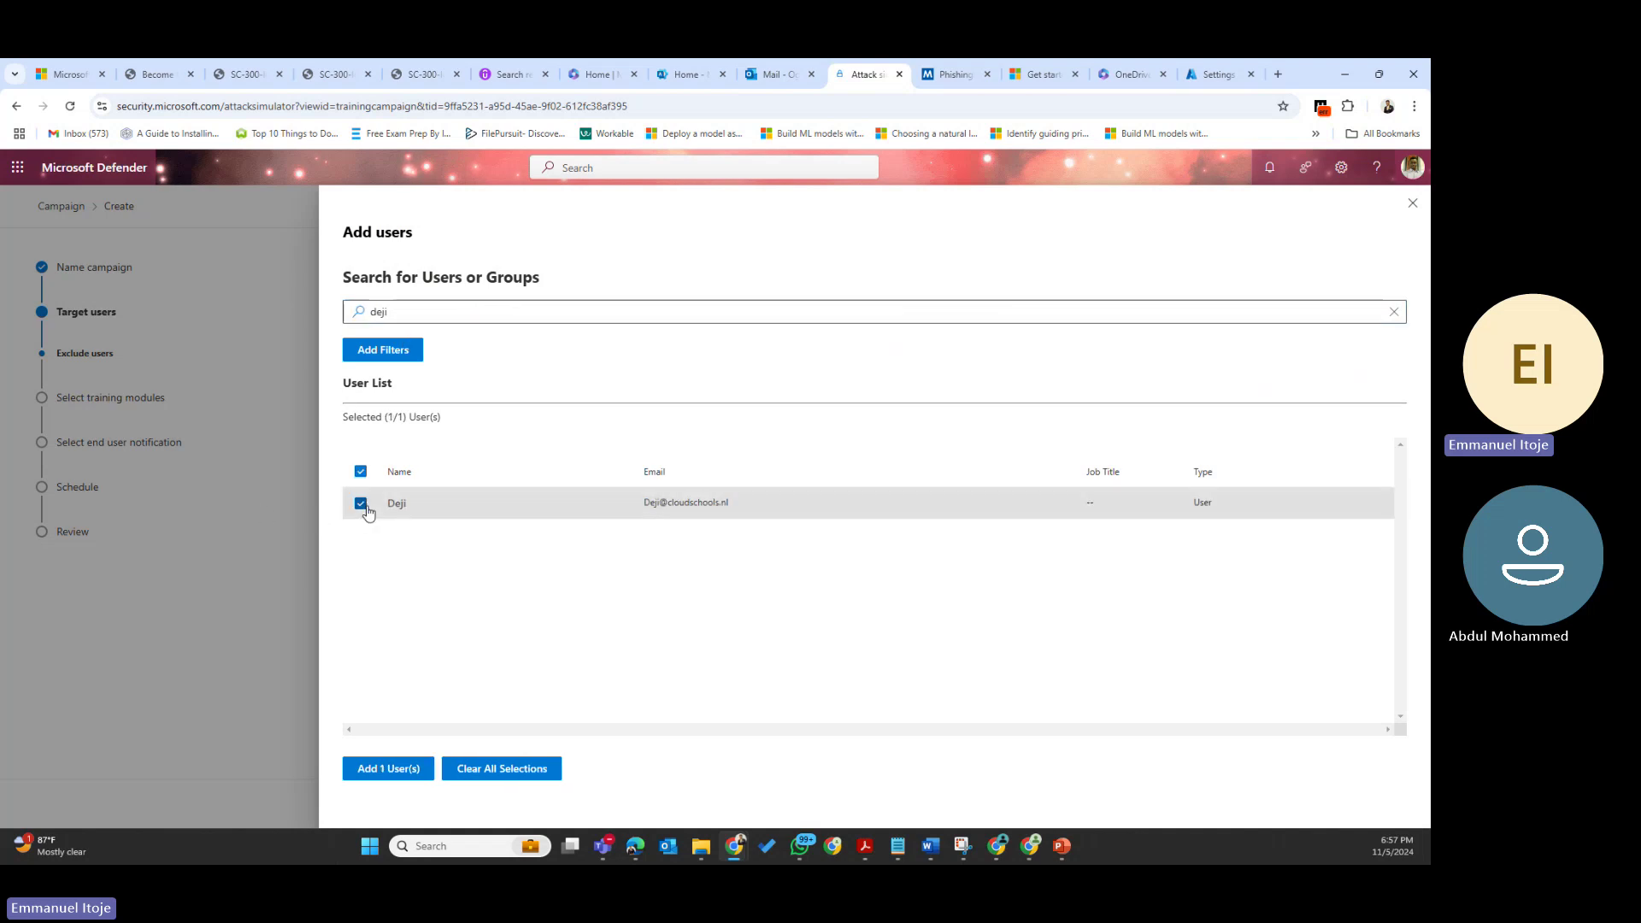
{"action": "left_click", "coordinate": [402, 771]}
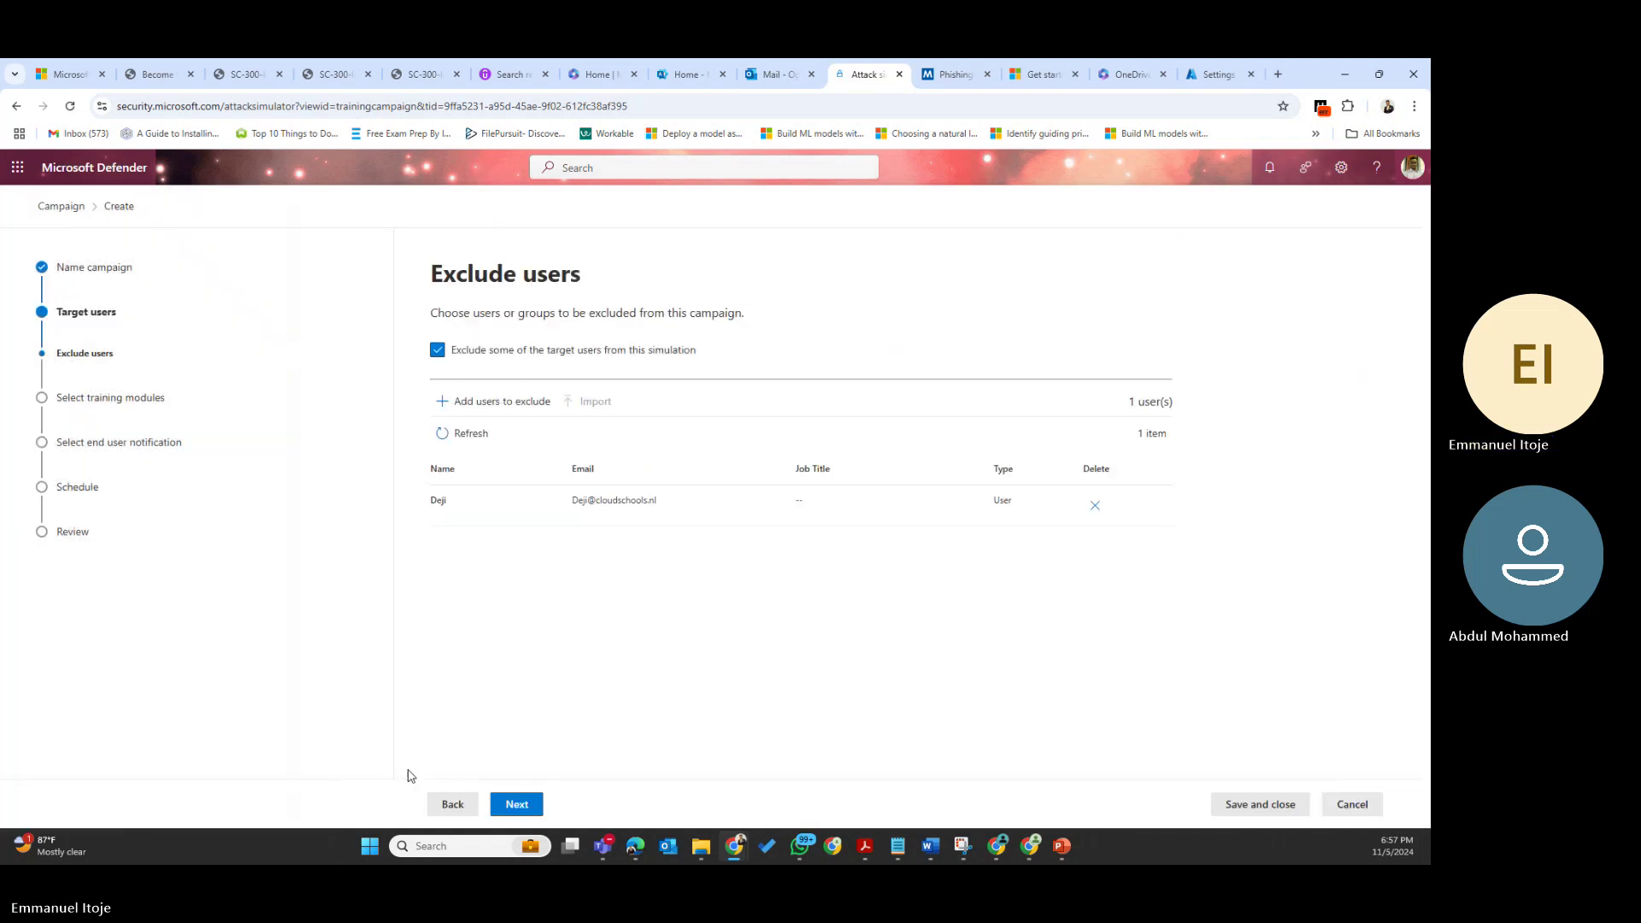
{"action": "left_click", "coordinate": [518, 804]}
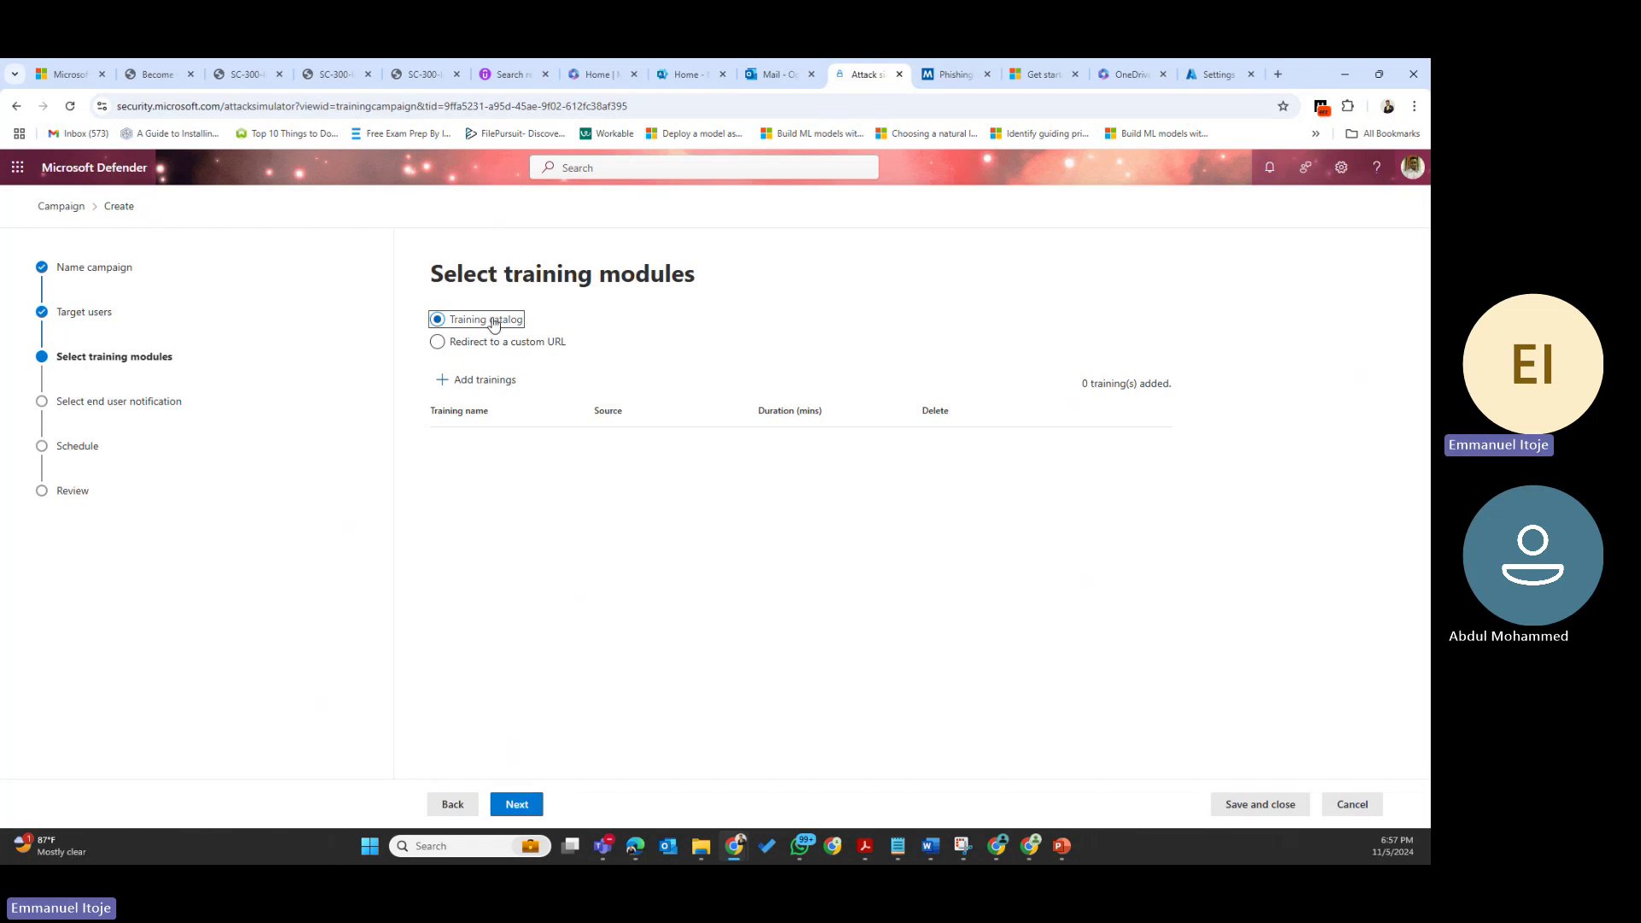
Keep the training catalog instead of a custom URL as the training source, and browse the trainings available to add
{"action": "left_click", "coordinate": [456, 346]}
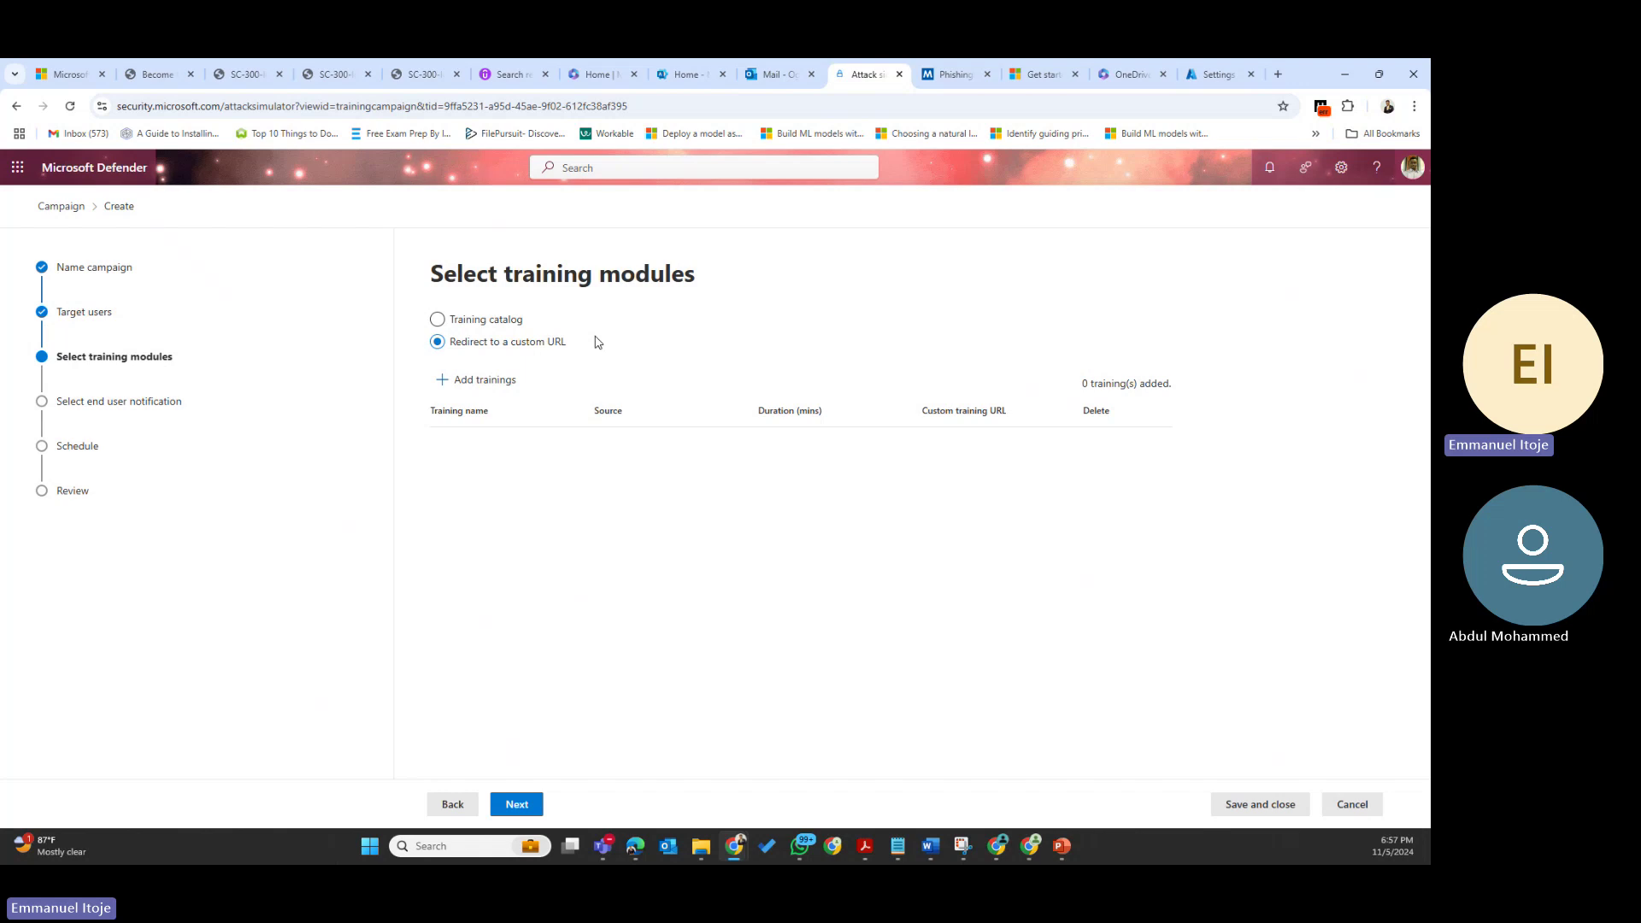
{"action": "left_click", "coordinate": [439, 320]}
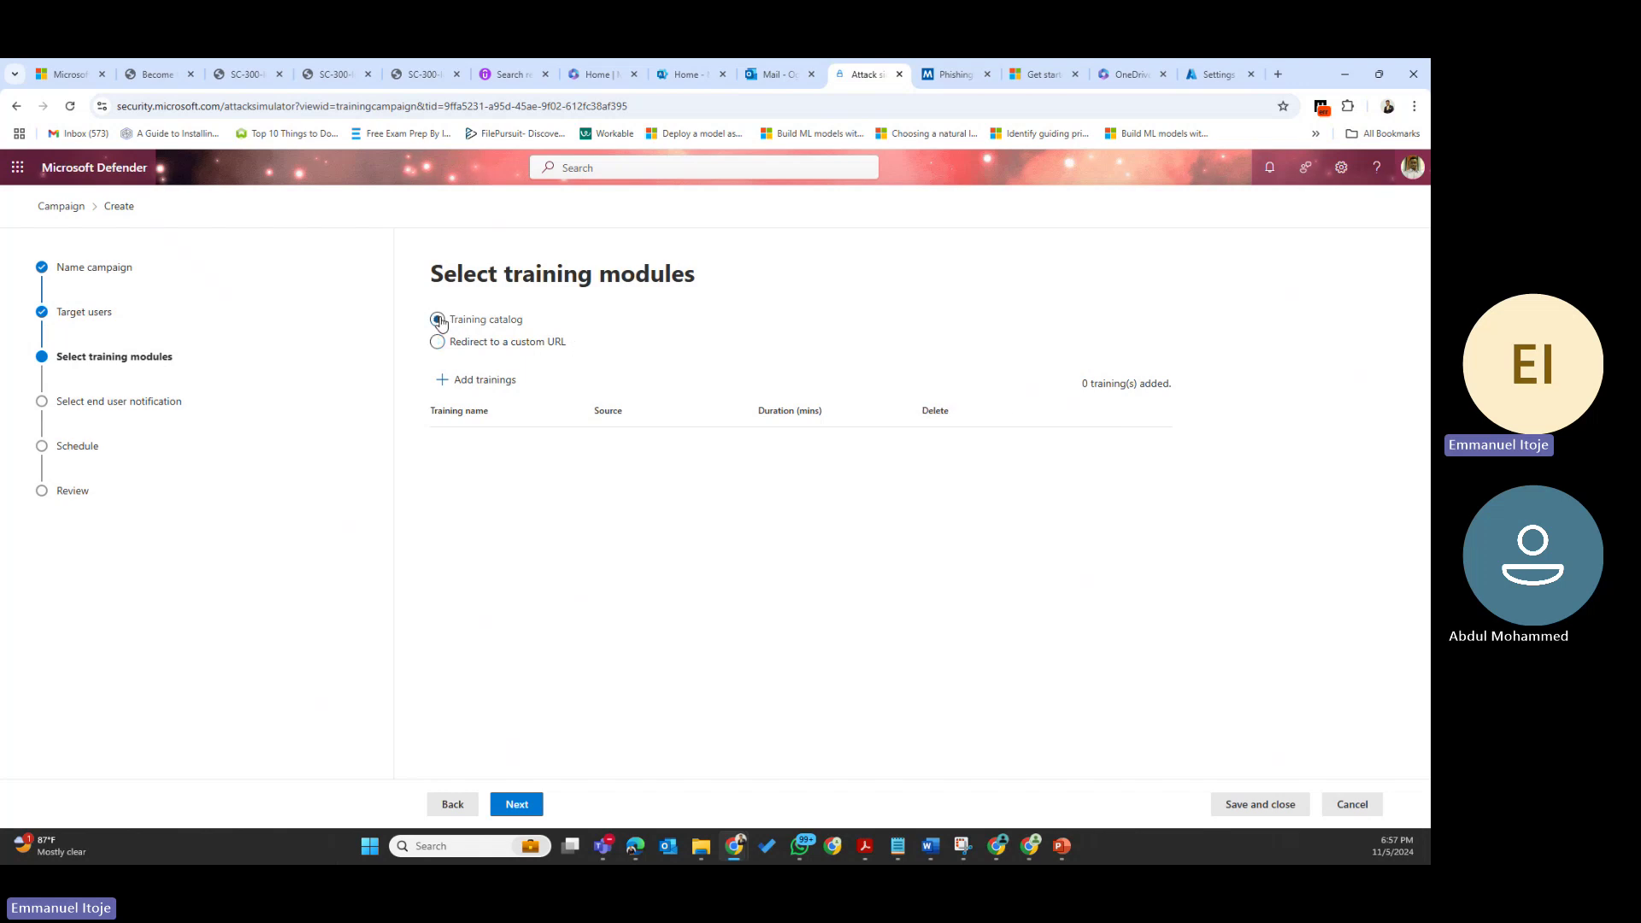
{"action": "left_click", "coordinate": [502, 384]}
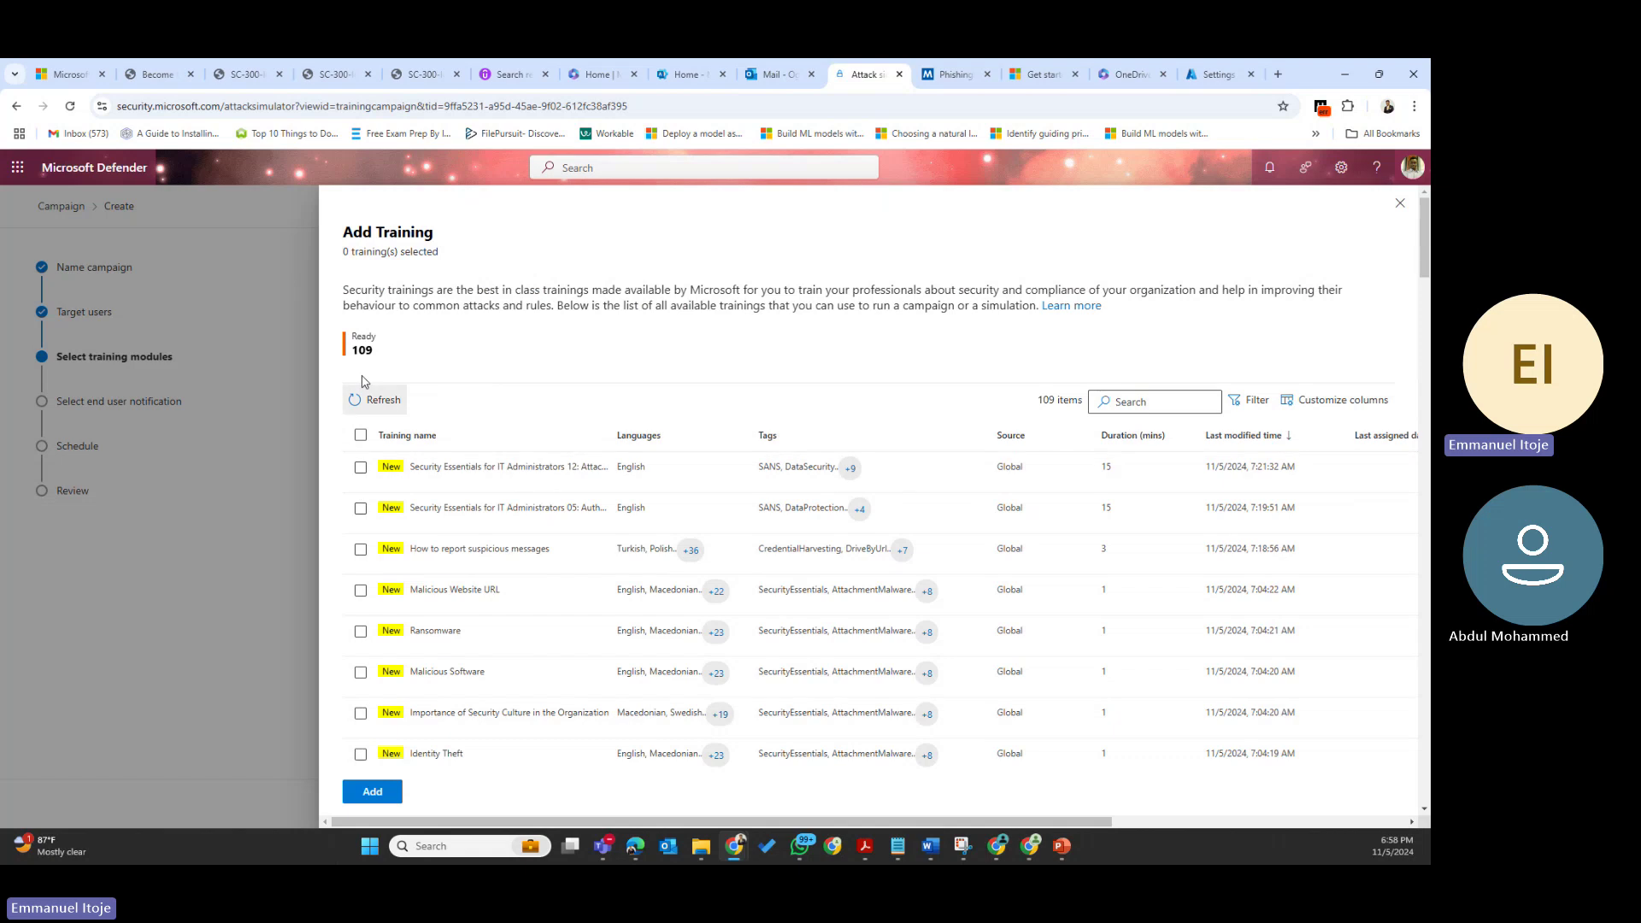
{"action": "left_click_drag", "start_coordinate": [382, 355], "coordinate": [347, 352]}
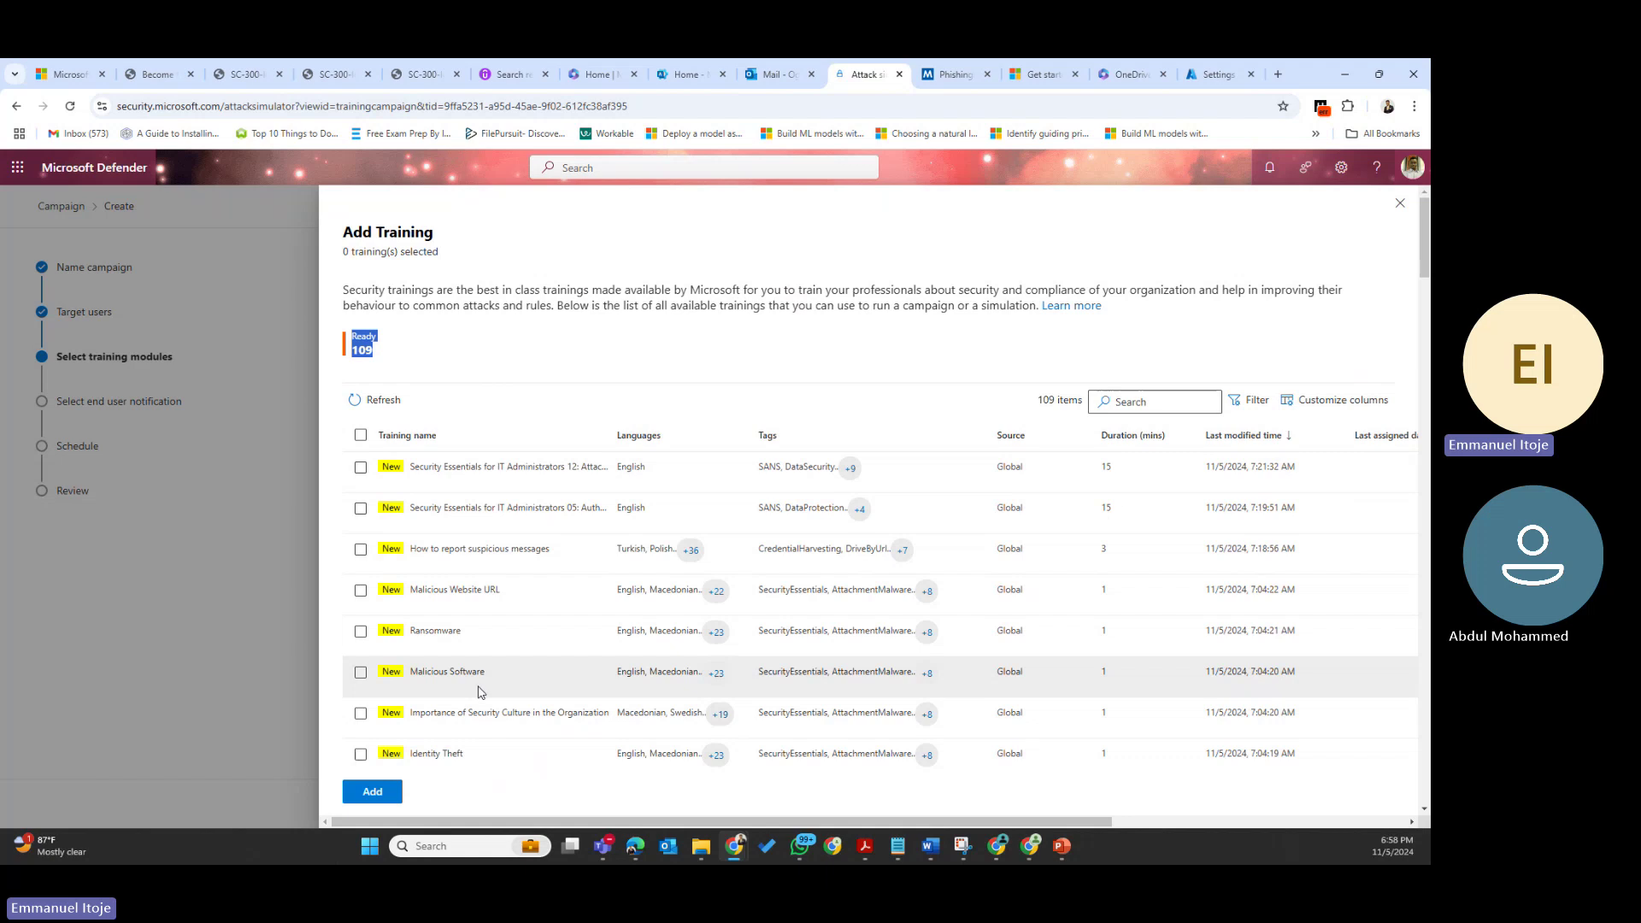
{"action": "scroll", "coordinate": [476, 690], "scroll_direction": "down", "scroll_amount": 5}
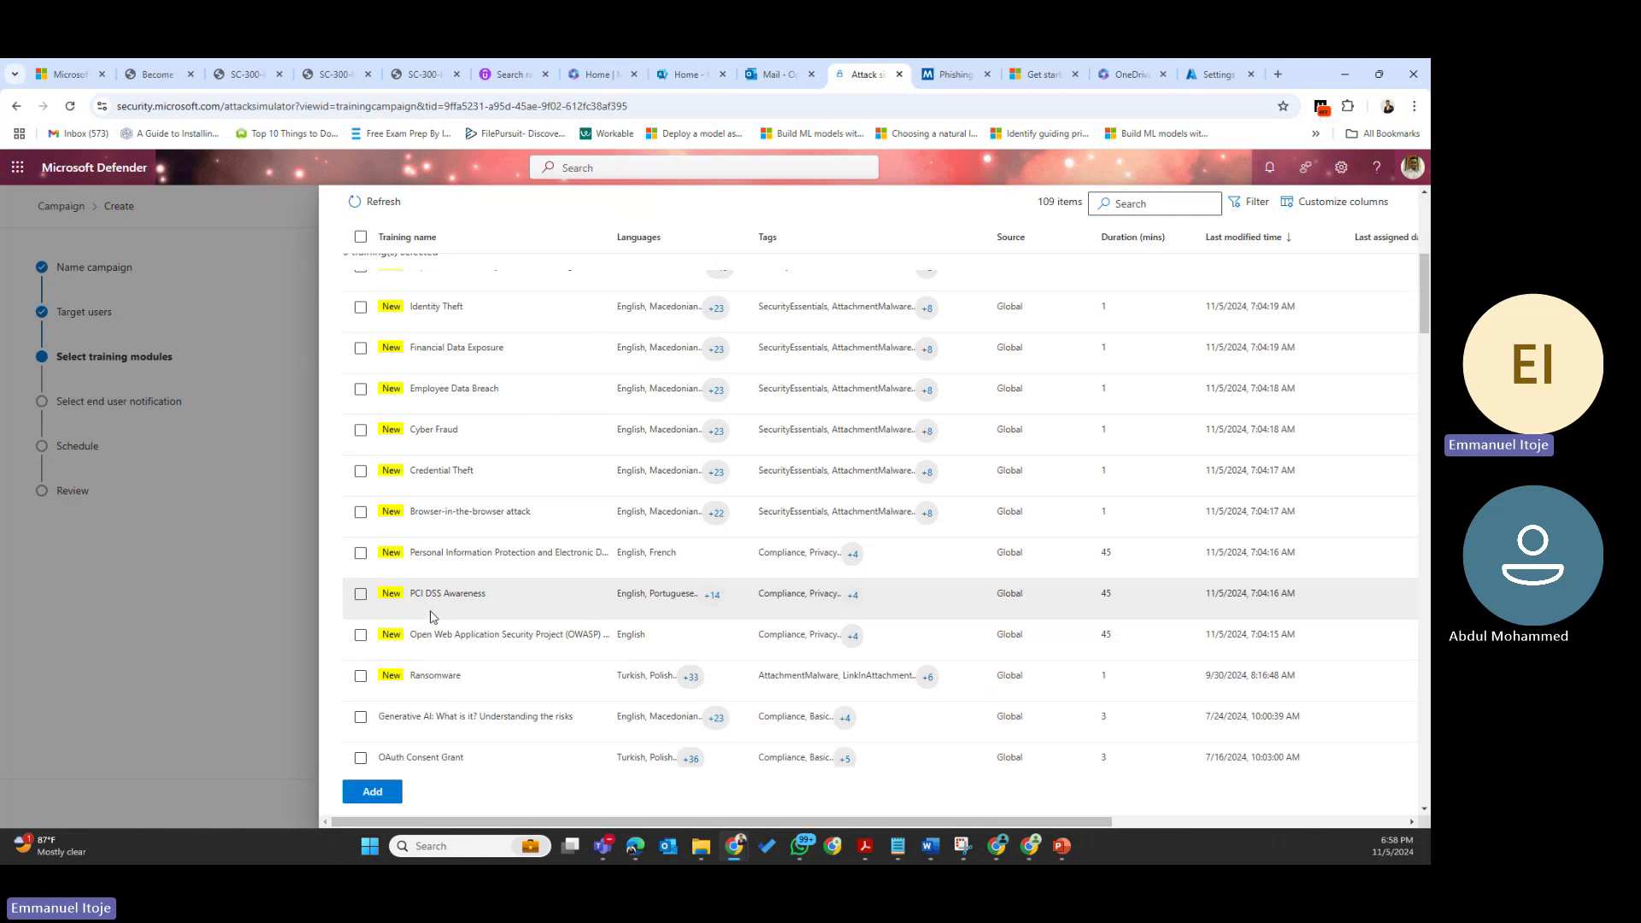
{"action": "scroll", "coordinate": [432, 615], "scroll_direction": "up", "scroll_amount": 5}
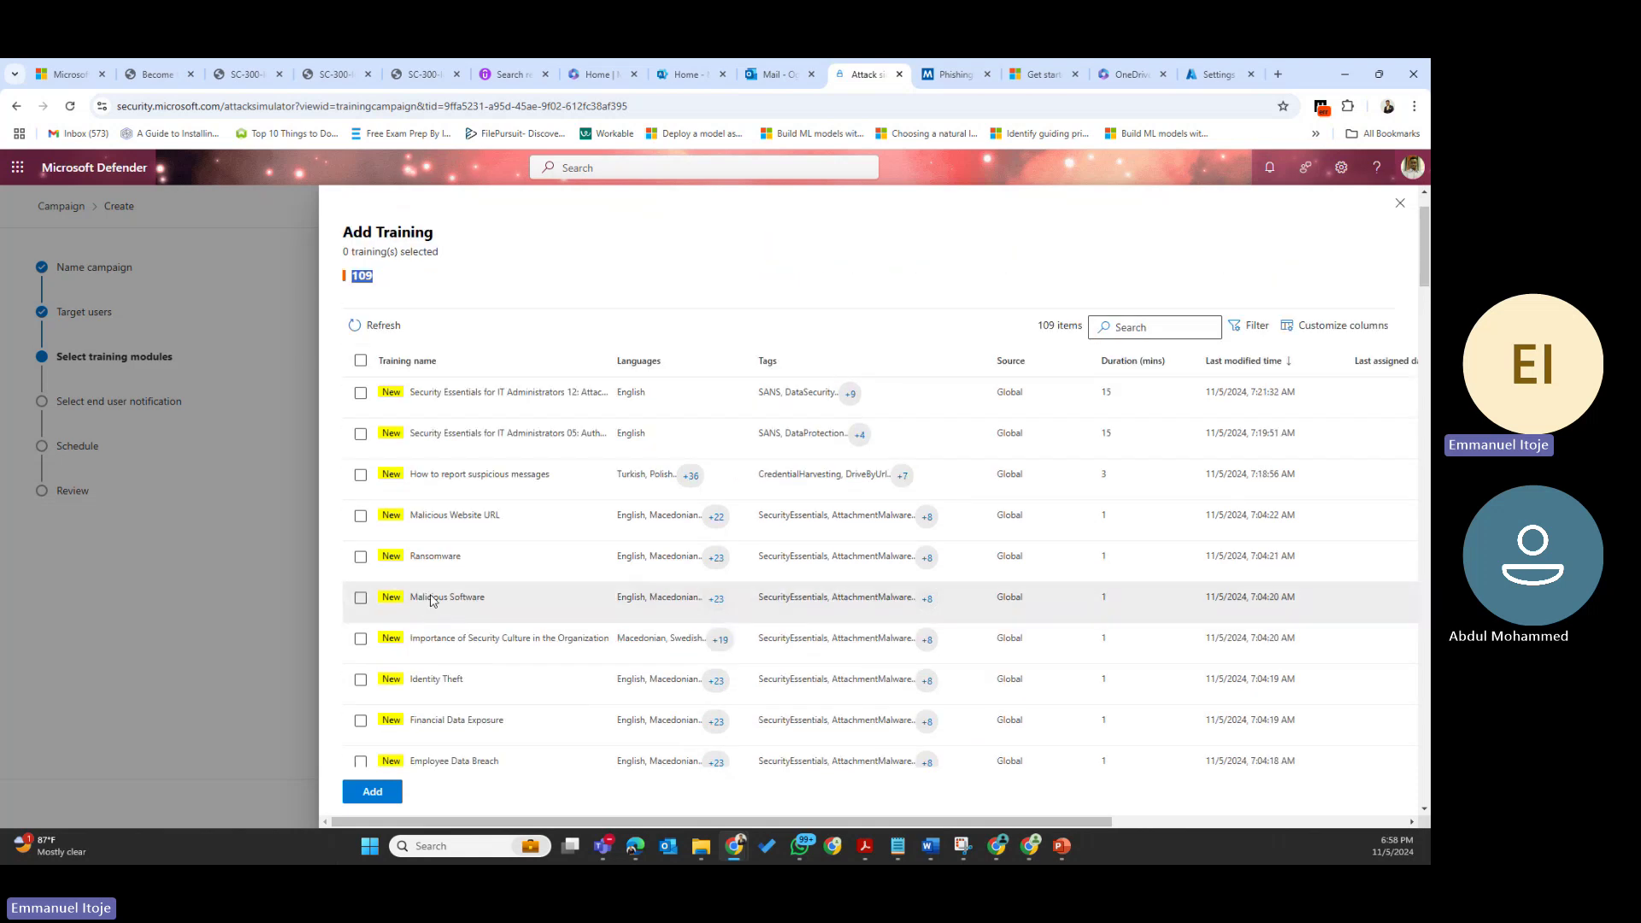
Search the trainings for "email", add the Business Email Compromise training to the campaign, and continue to the end user notifications
{"action": "left_click", "coordinate": [1139, 332]}
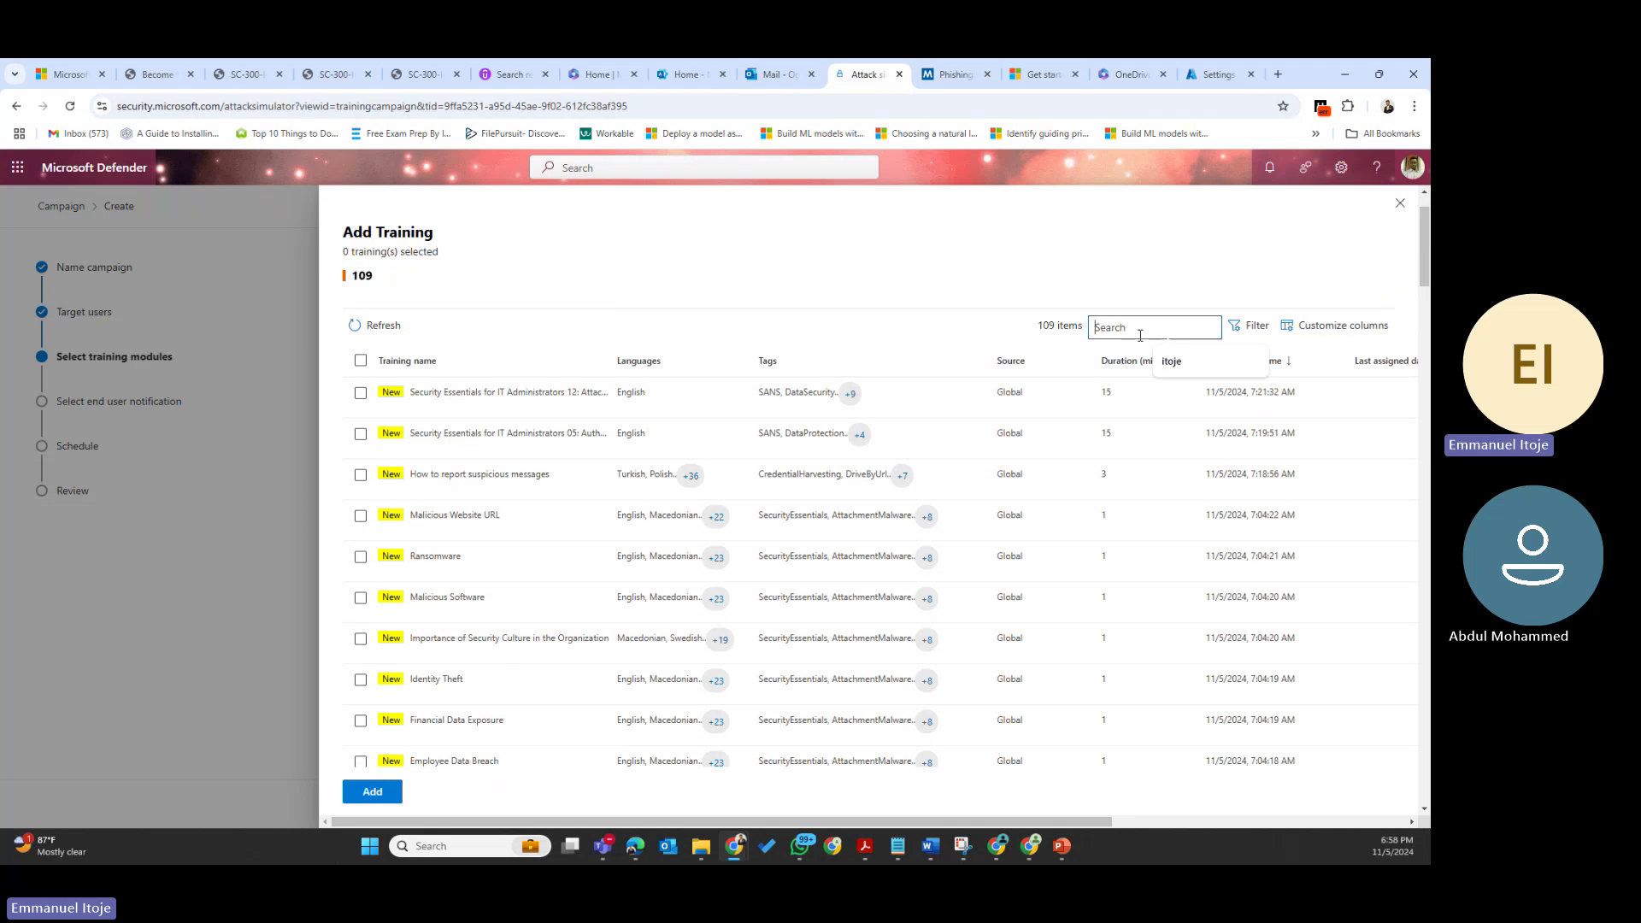
{"action": "type", "text": "email"}
{"action": "key", "text": "Return"}
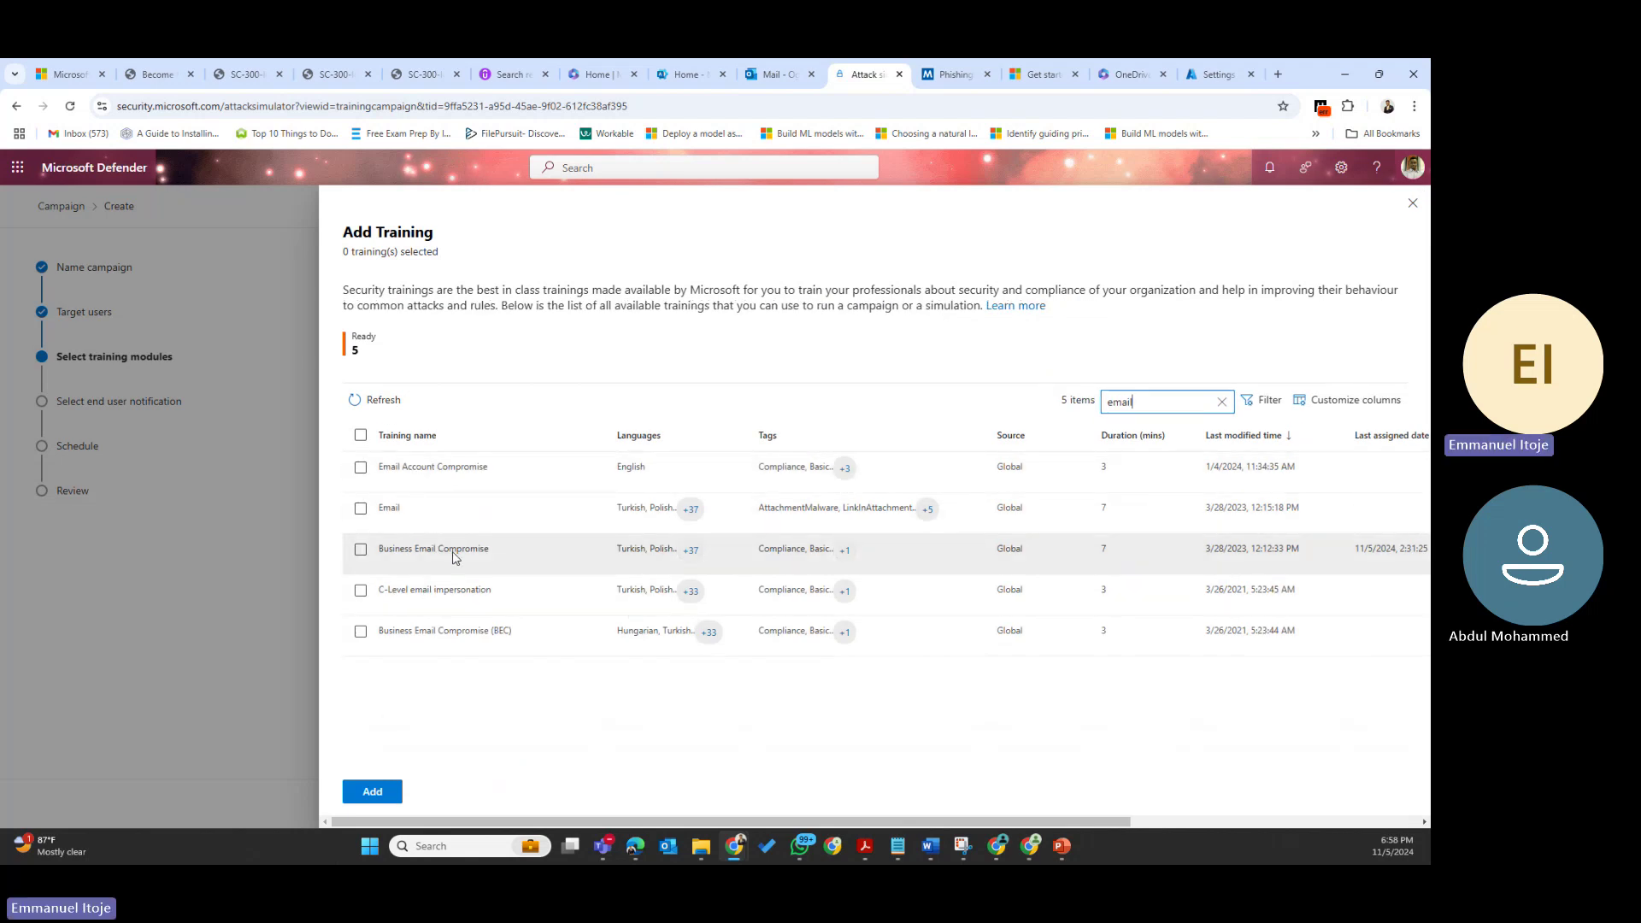
{"action": "left_click", "coordinate": [361, 552]}
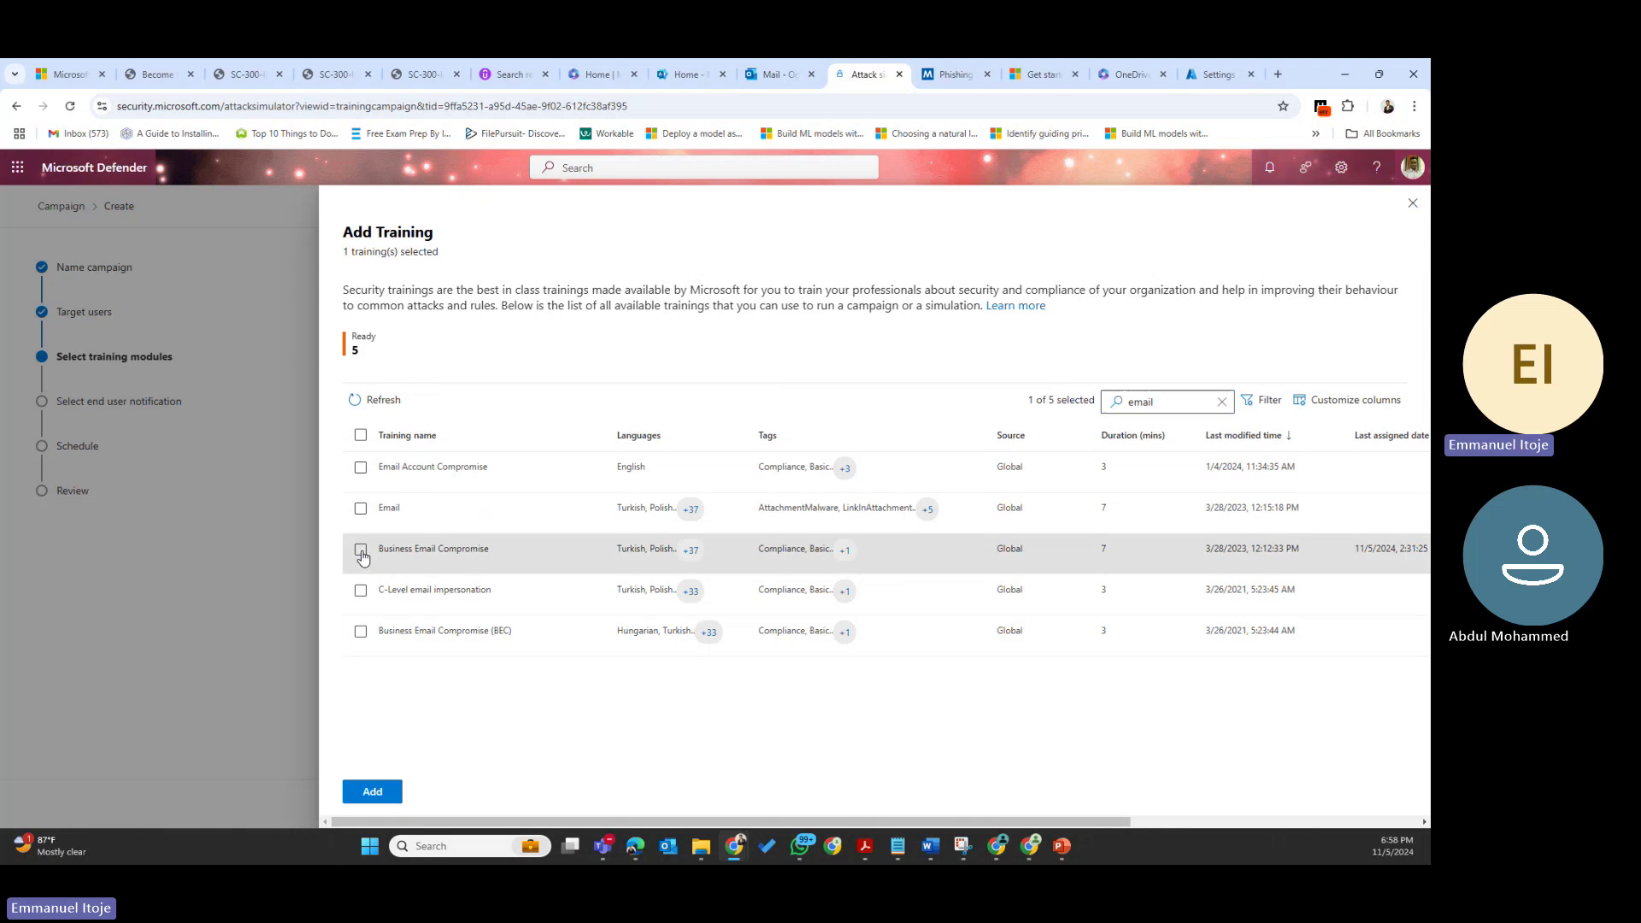
{"action": "left_click", "coordinate": [373, 791]}
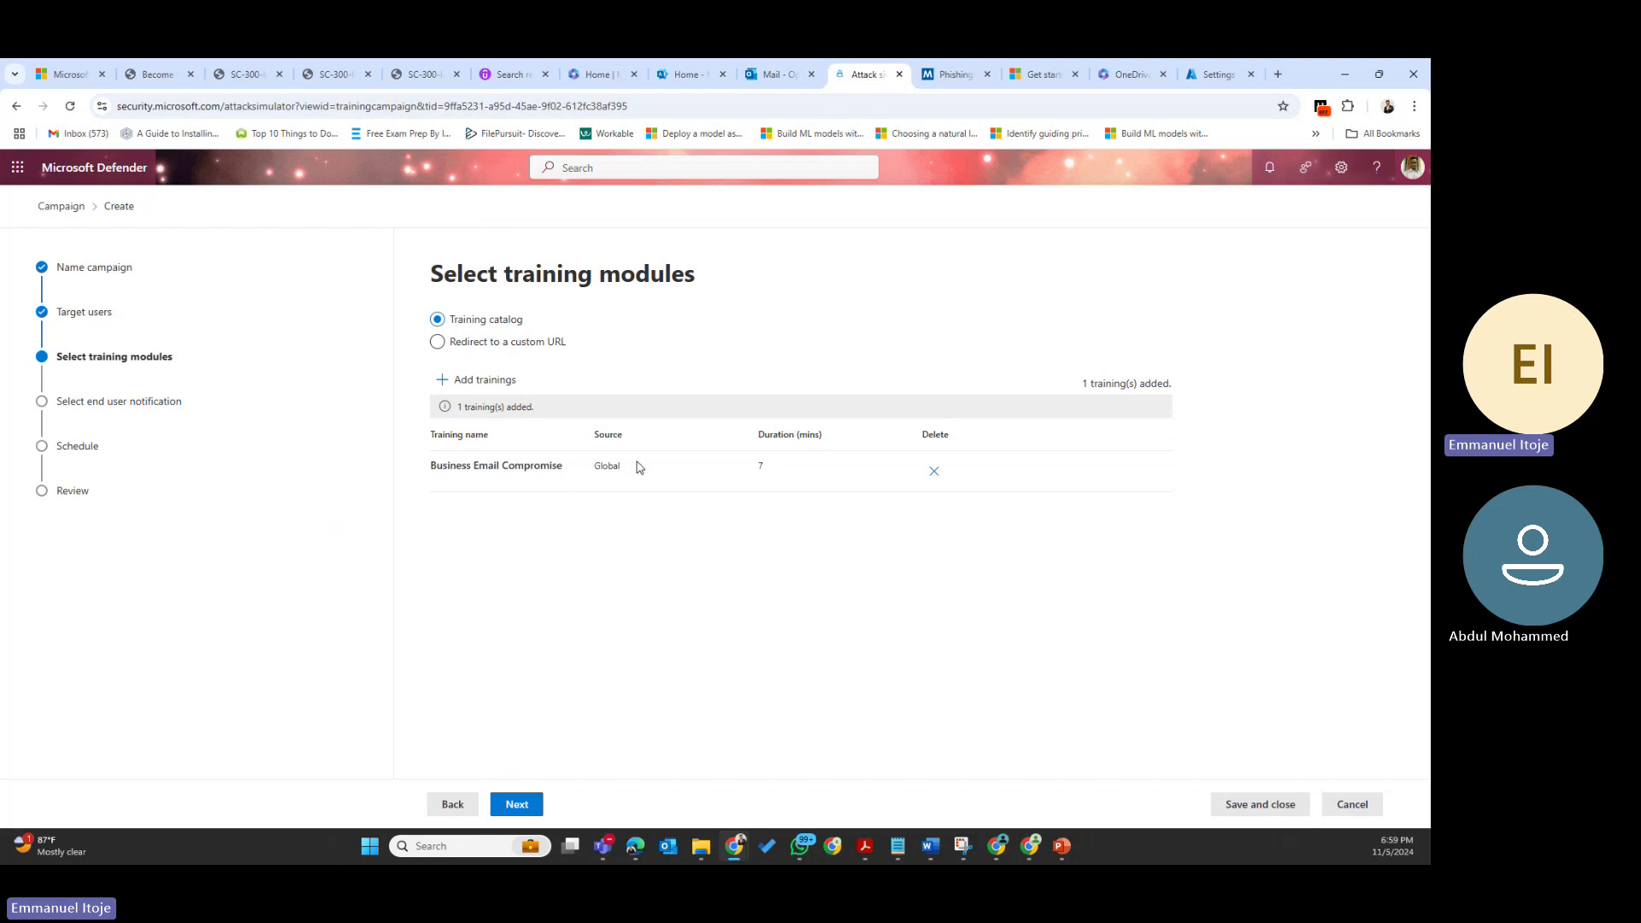
{"action": "left_click_drag", "start_coordinate": [637, 466], "coordinate": [559, 471]}
{"action": "double_click", "coordinate": [760, 466]}
{"action": "left_click", "coordinate": [517, 804]}
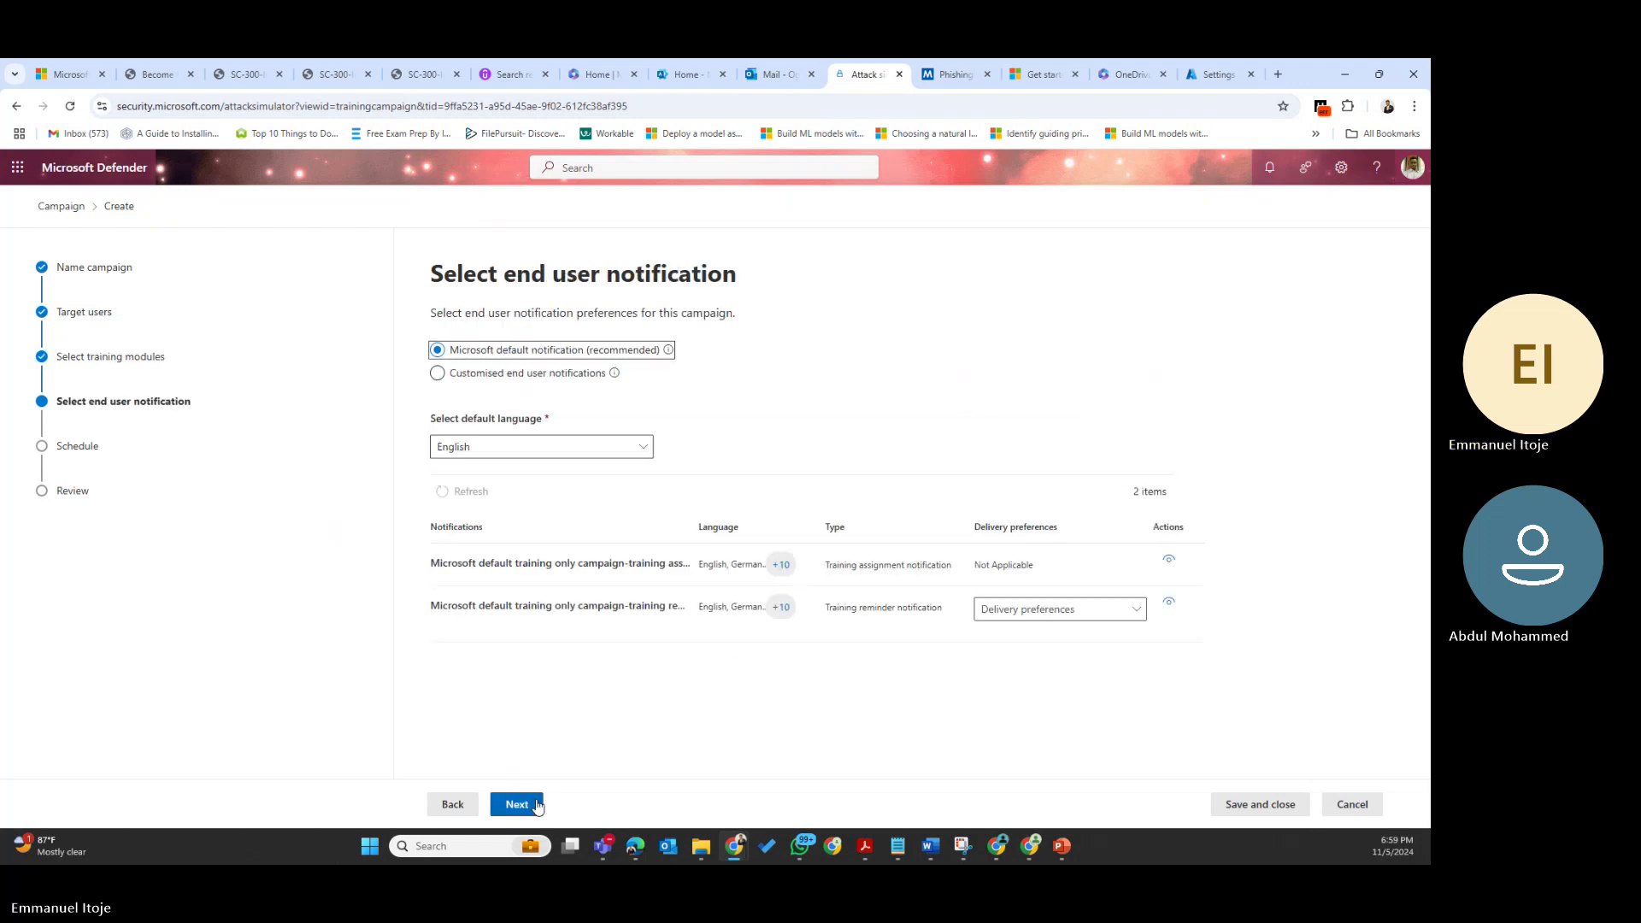
Set the delivery preference of the training reminder notification to Weekly
{"action": "left_click", "coordinate": [531, 801]}
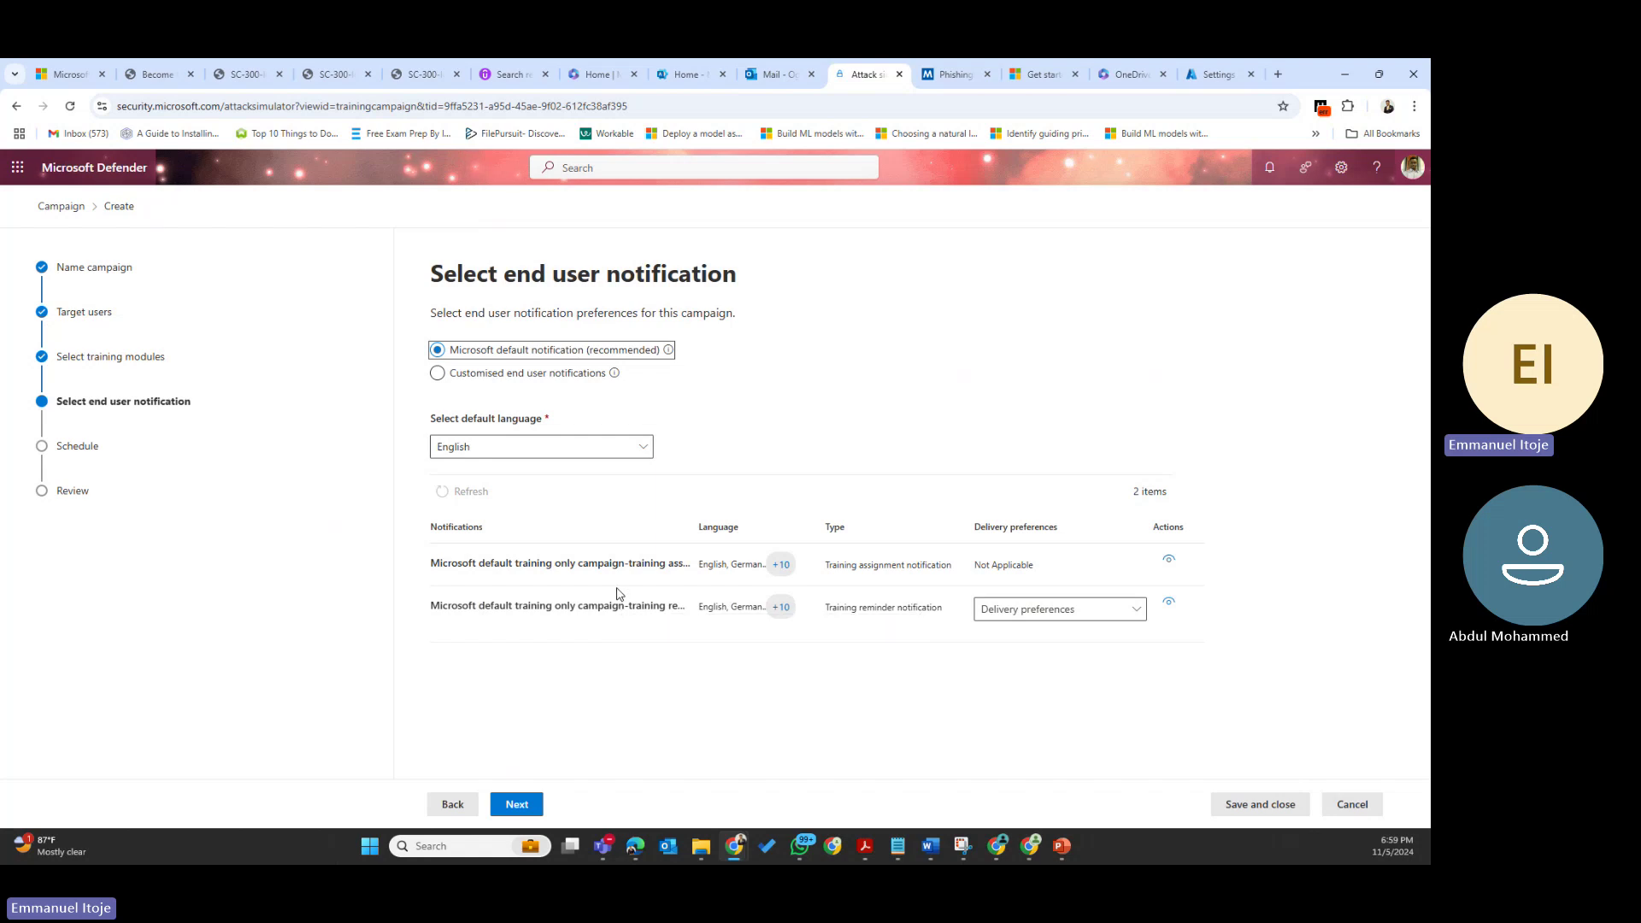
{"action": "left_click", "coordinate": [1124, 620]}
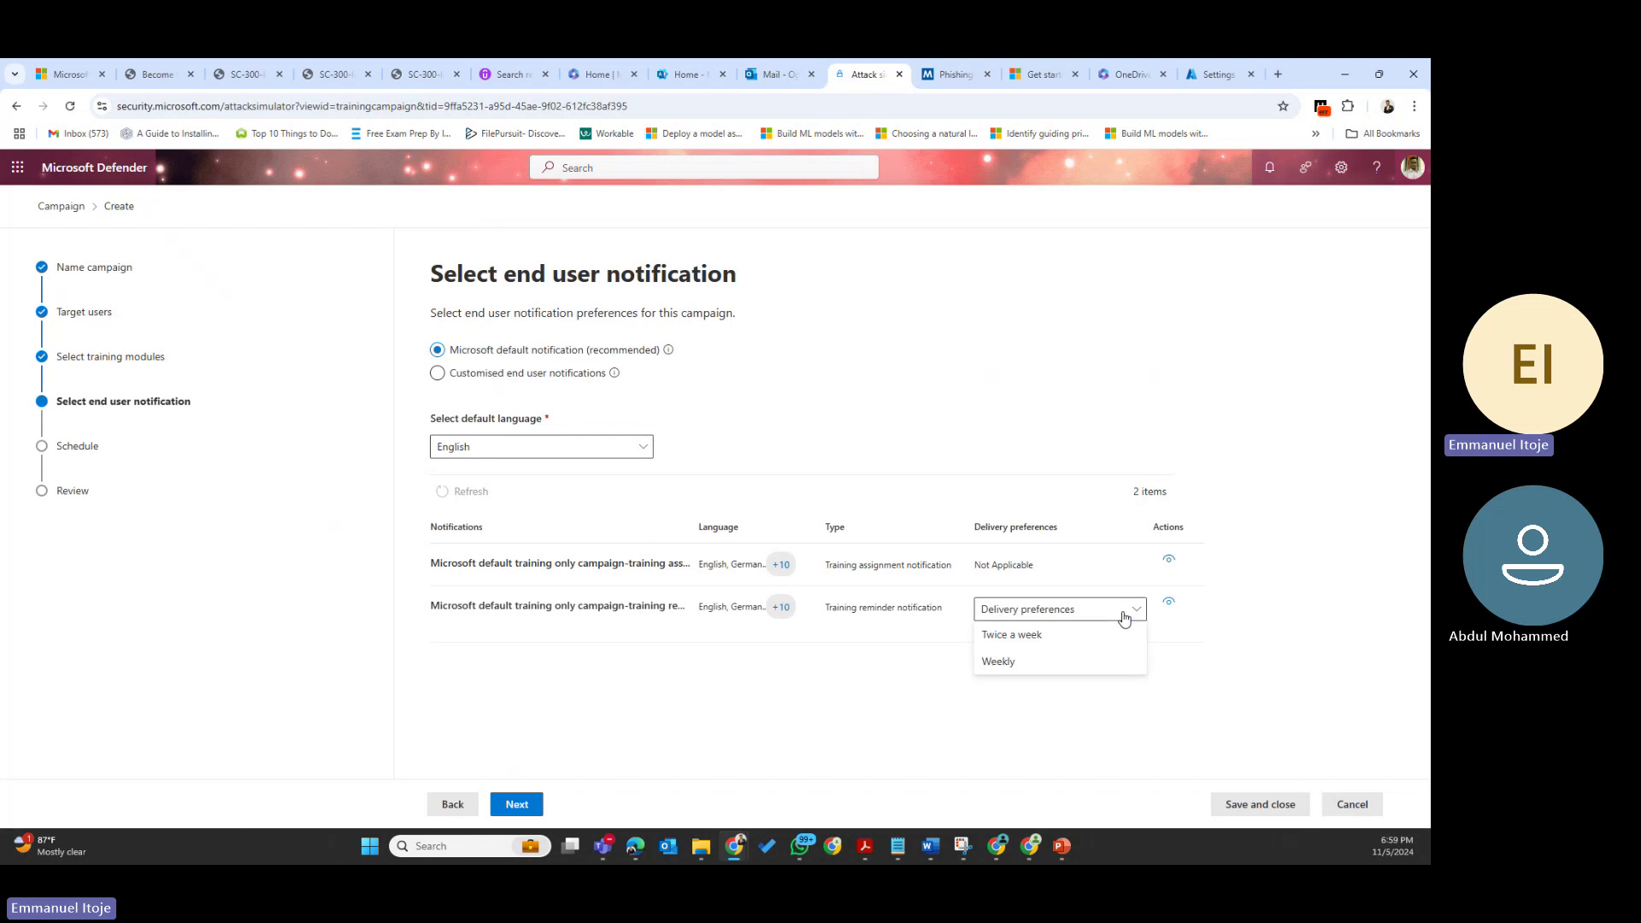
{"action": "left_click", "coordinate": [1037, 635]}
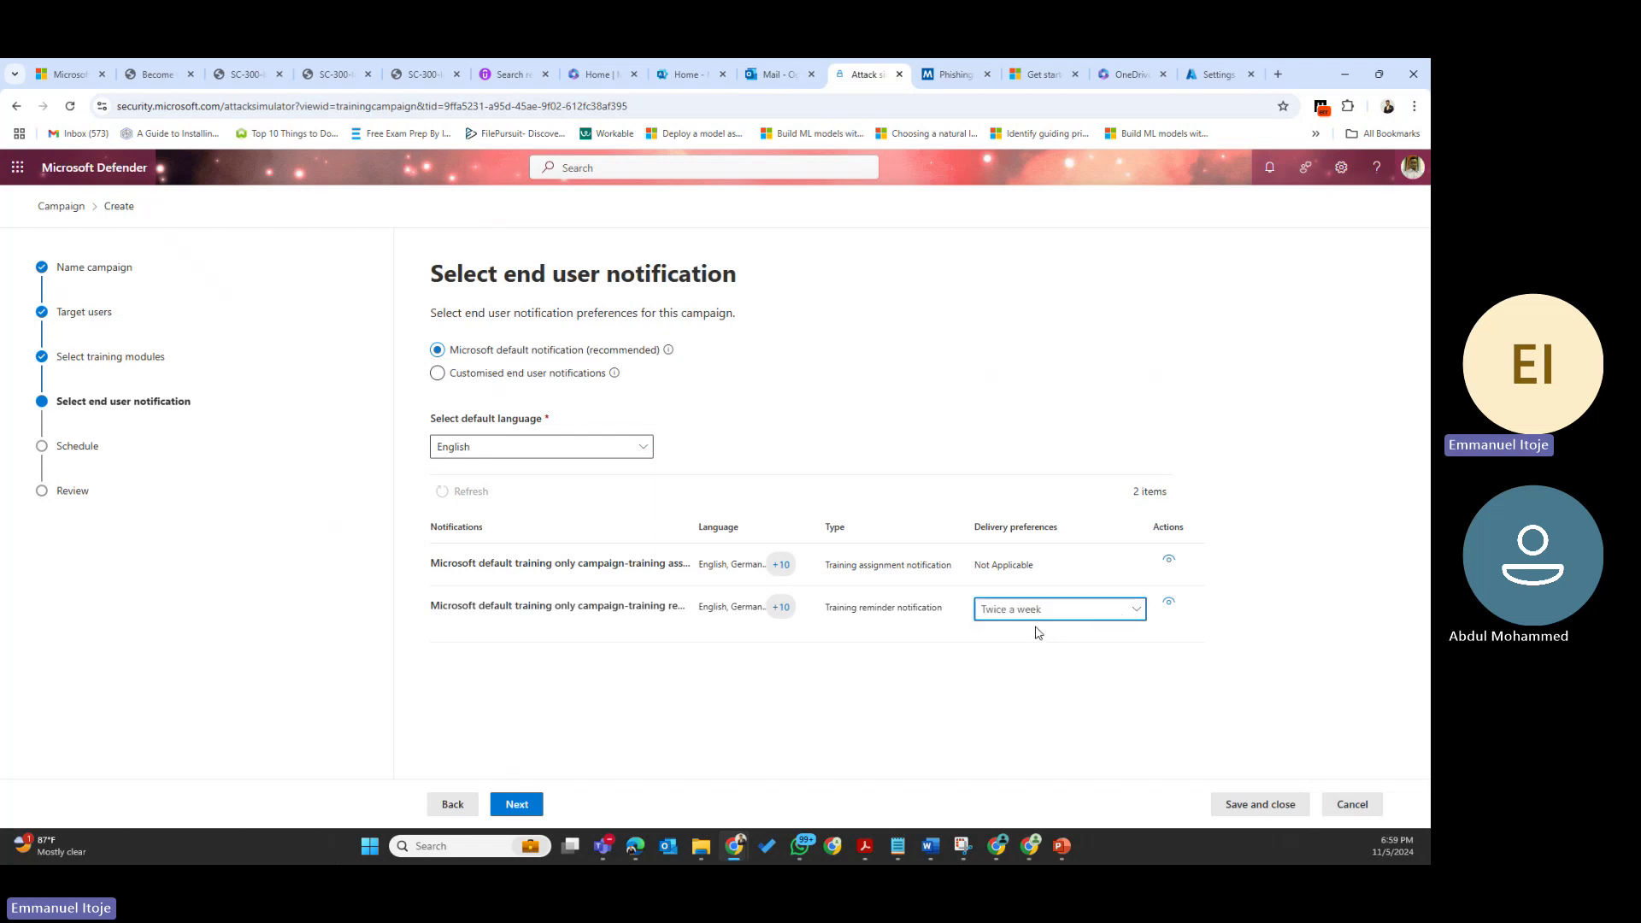
{"action": "left_click", "coordinate": [1036, 610]}
{"action": "left_click", "coordinate": [1013, 664]}
Preview the training assignment notification, read its sender, subject and full message, and close the preview
{"action": "left_click", "coordinate": [1169, 560]}
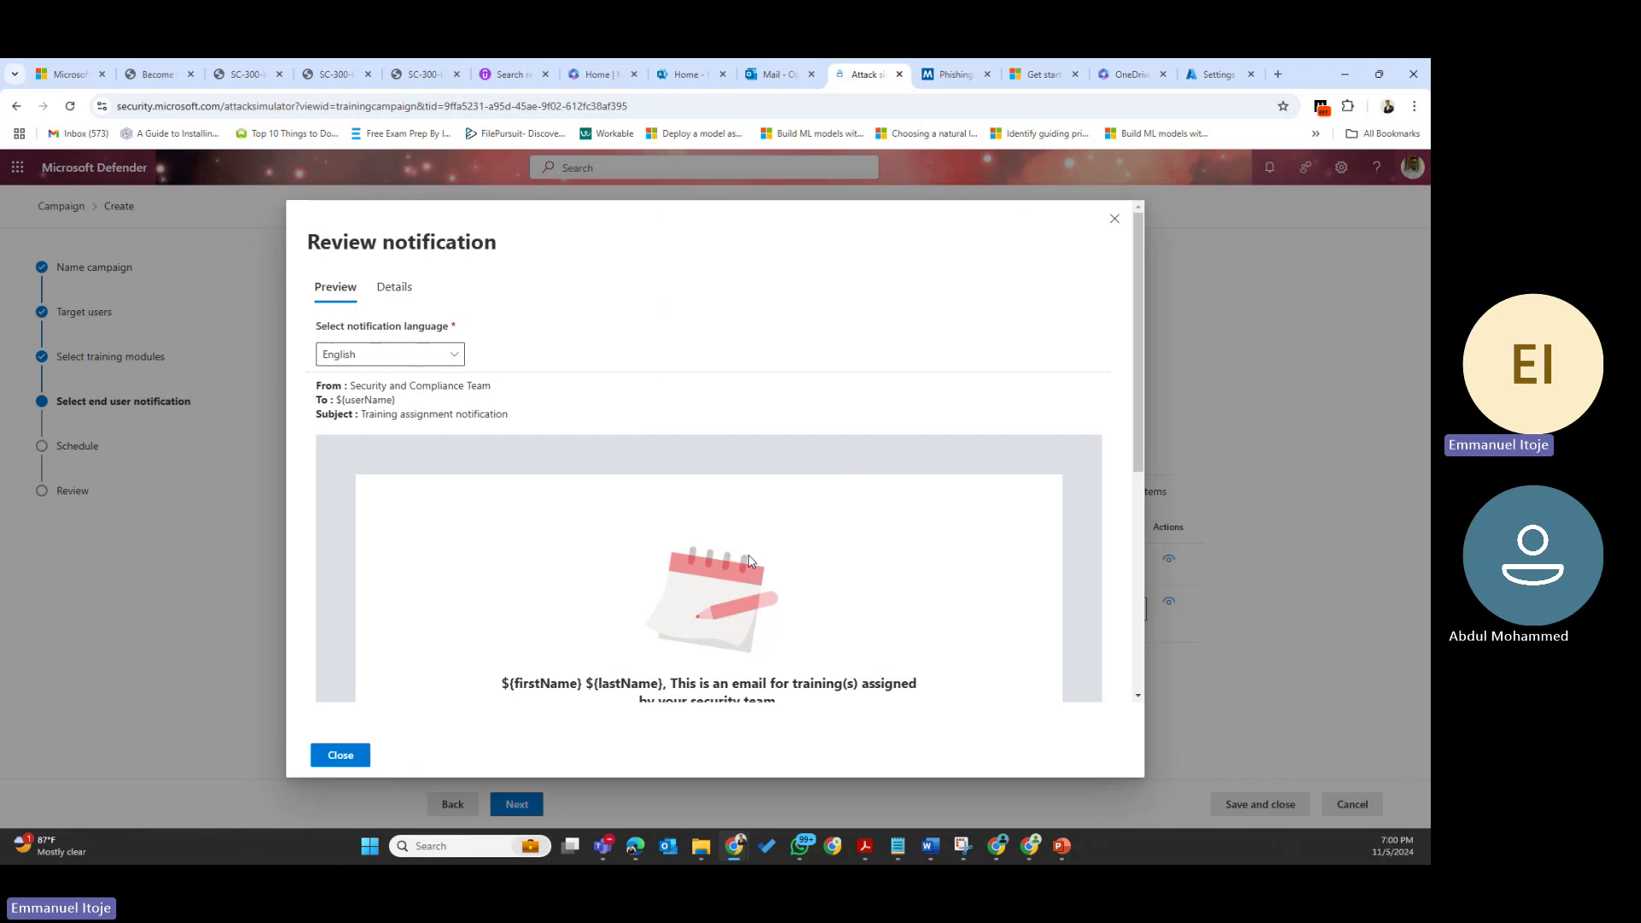
{"action": "left_click_drag", "start_coordinate": [390, 385], "coordinate": [548, 413]}
{"action": "left_click", "coordinate": [492, 411]}
{"action": "left_click_drag", "start_coordinate": [424, 411], "coordinate": [547, 423]}
{"action": "scroll", "coordinate": [658, 526], "scroll_direction": "down", "scroll_amount": 5}
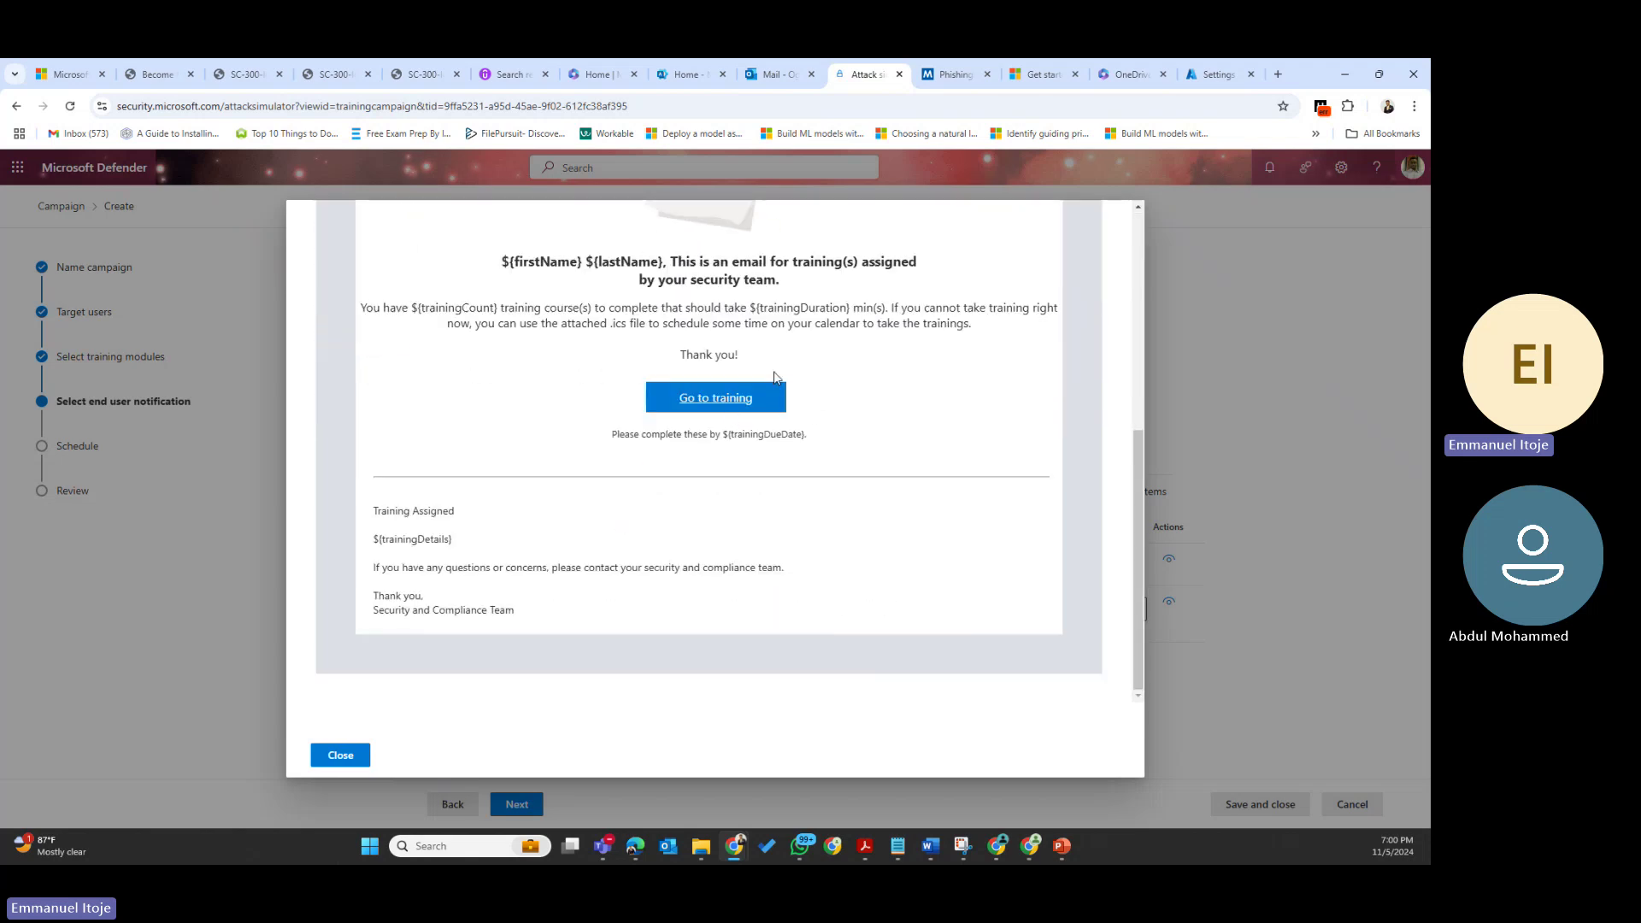
{"action": "scroll", "coordinate": [877, 453], "scroll_direction": "up", "scroll_amount": 5}
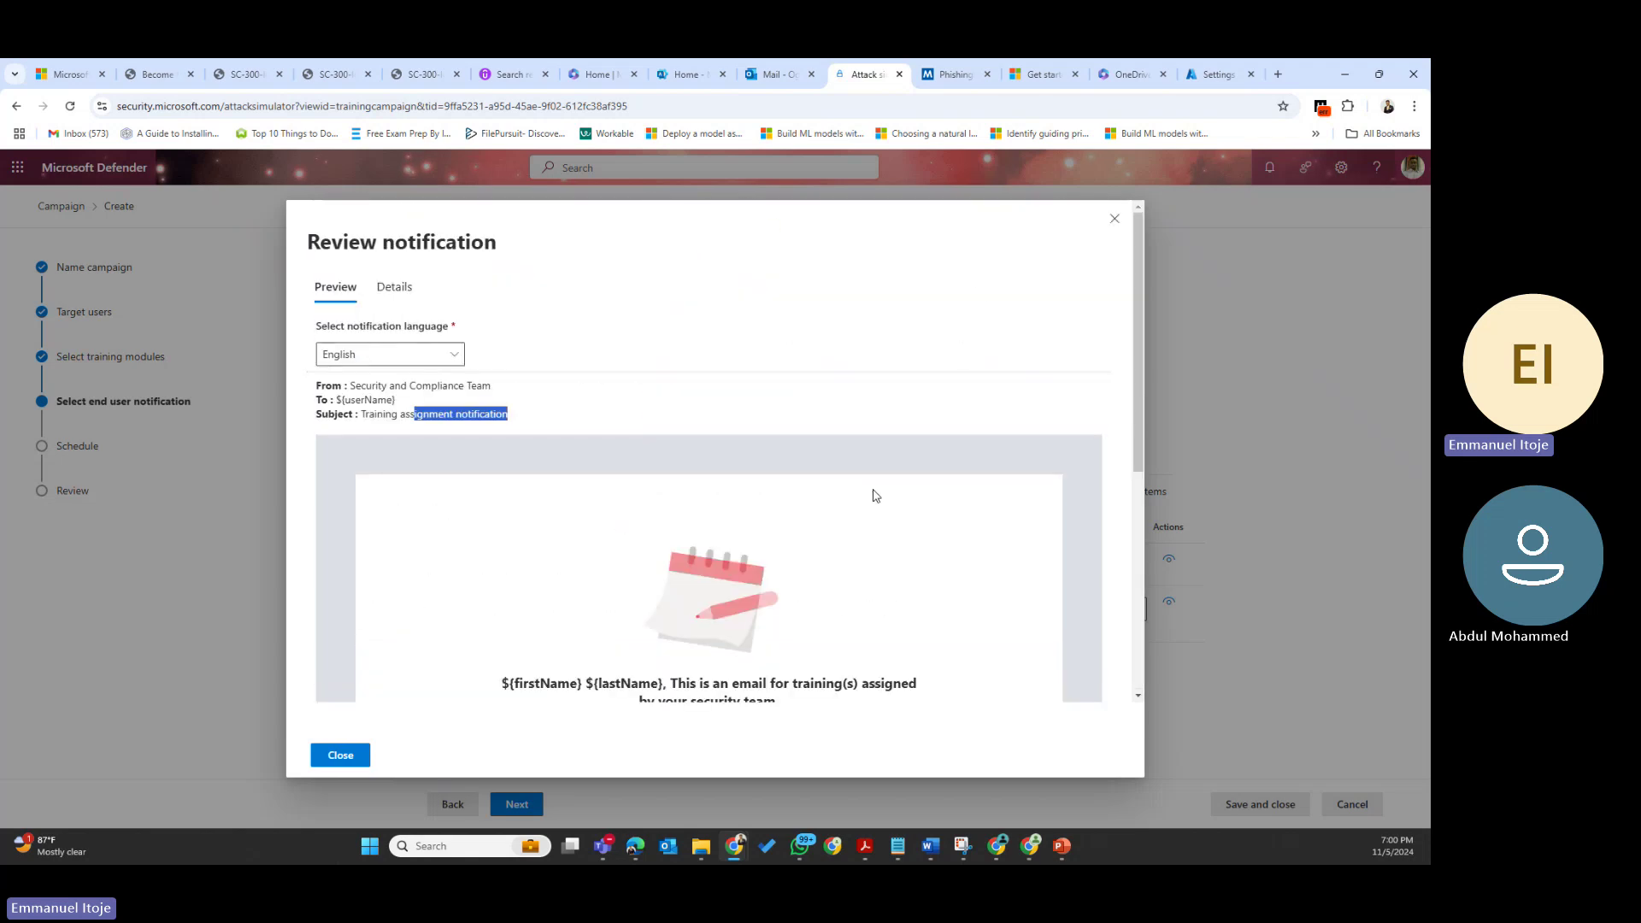
{"action": "left_click", "coordinate": [1114, 219]}
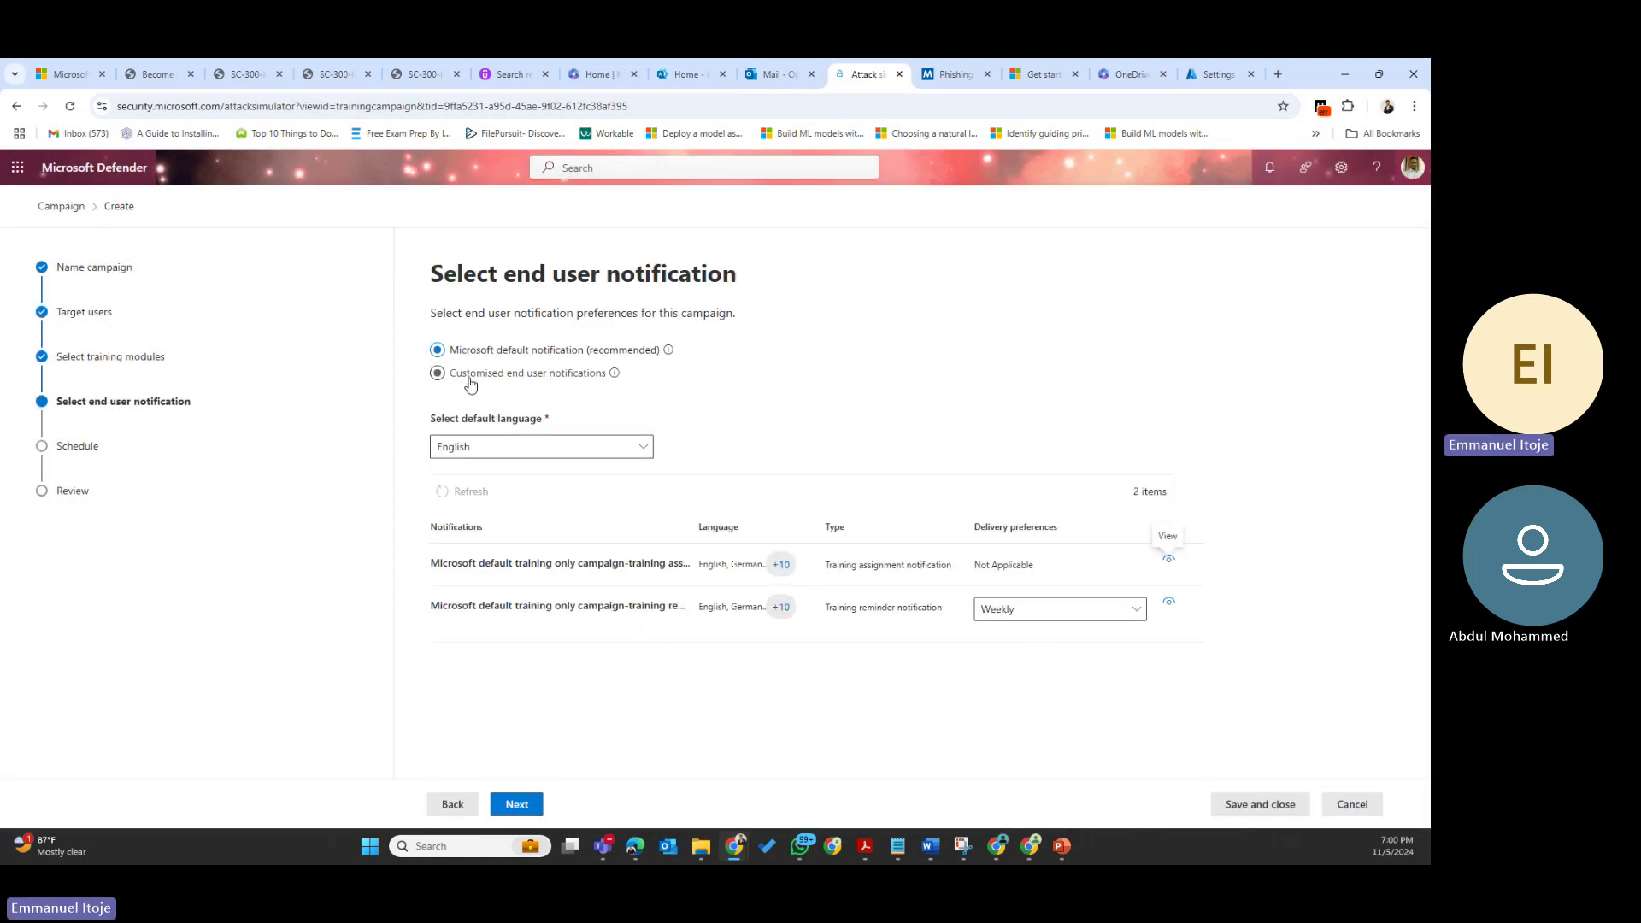
Look at the customised end user notifications option, return to the Microsoft default notification, and continue to the campaign schedule
{"action": "left_click", "coordinate": [437, 373]}
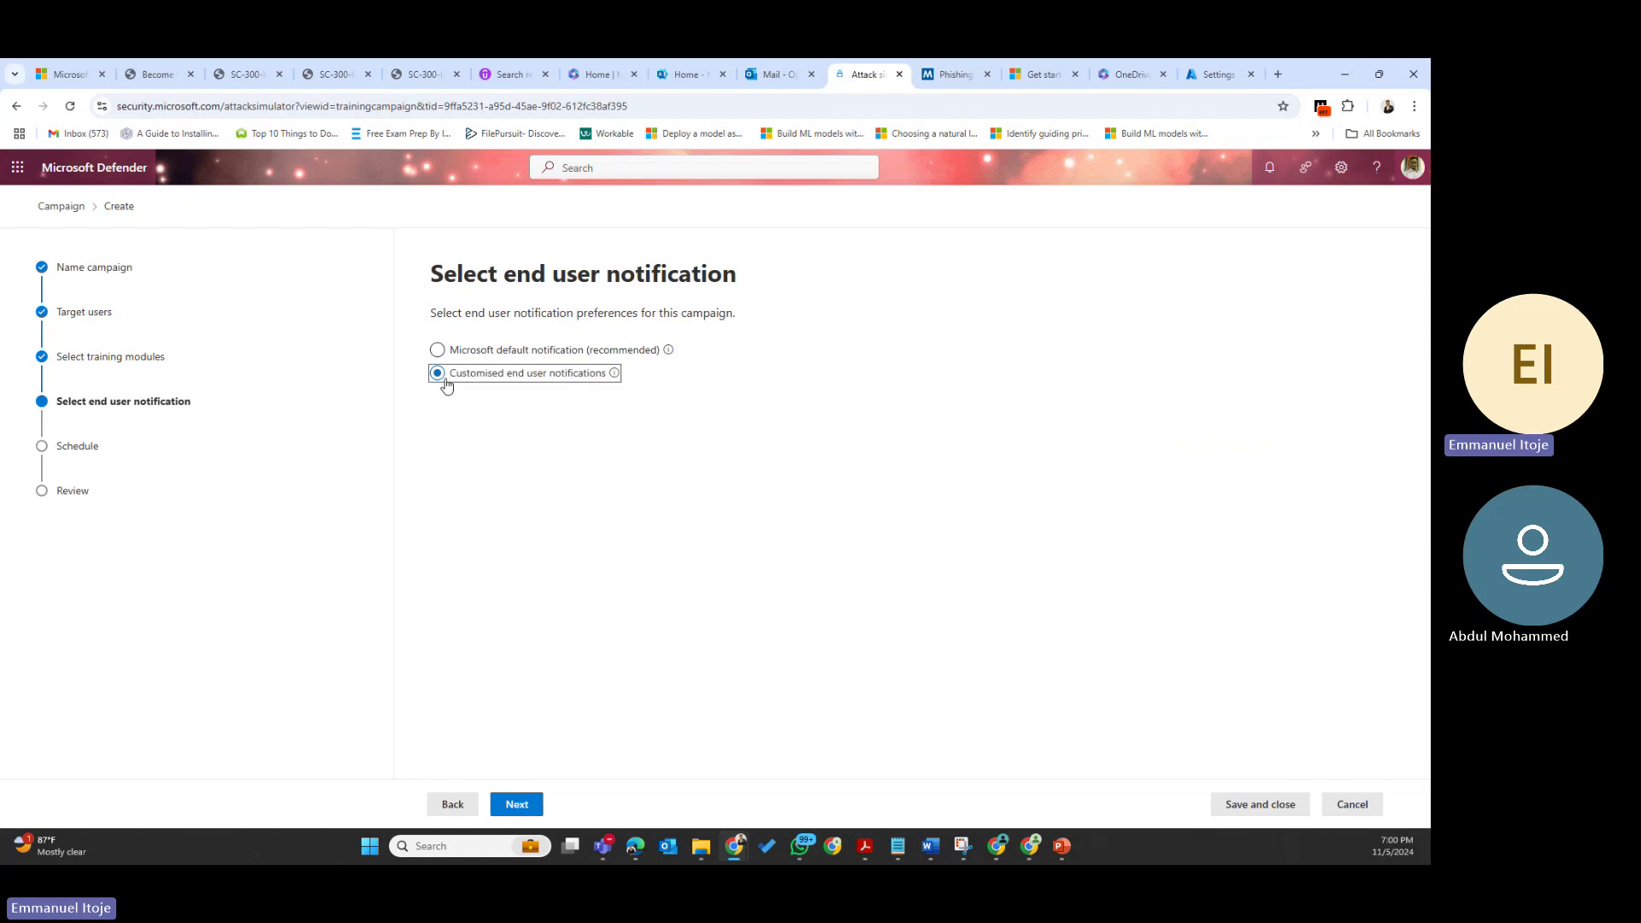
{"action": "left_click", "coordinate": [437, 351]}
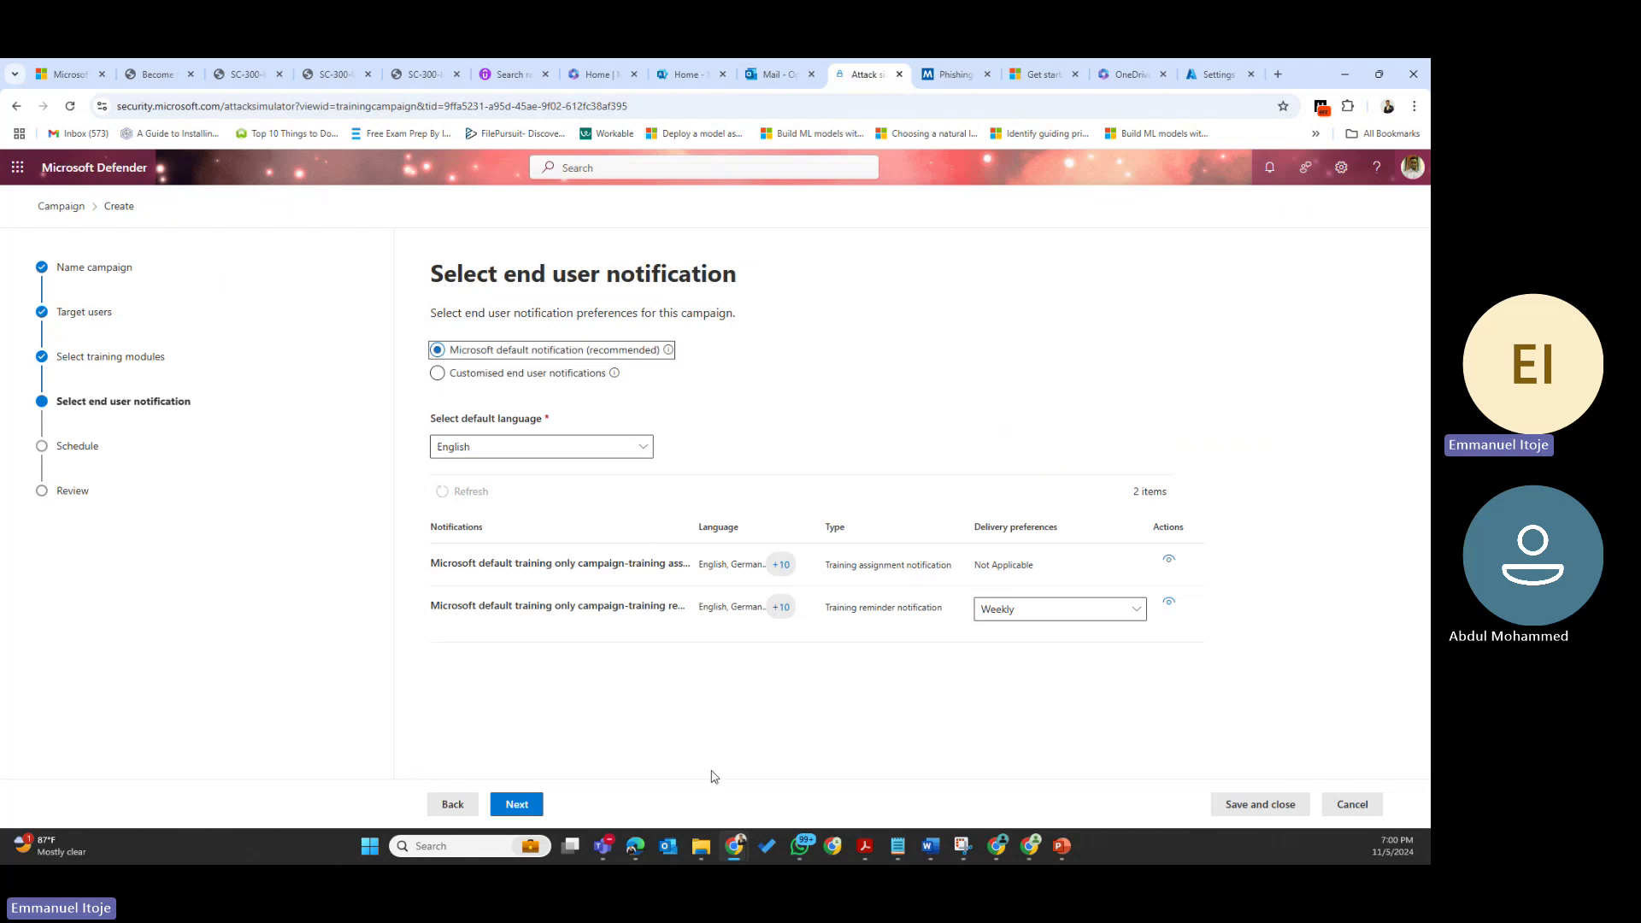
{"action": "left_click", "coordinate": [517, 804]}
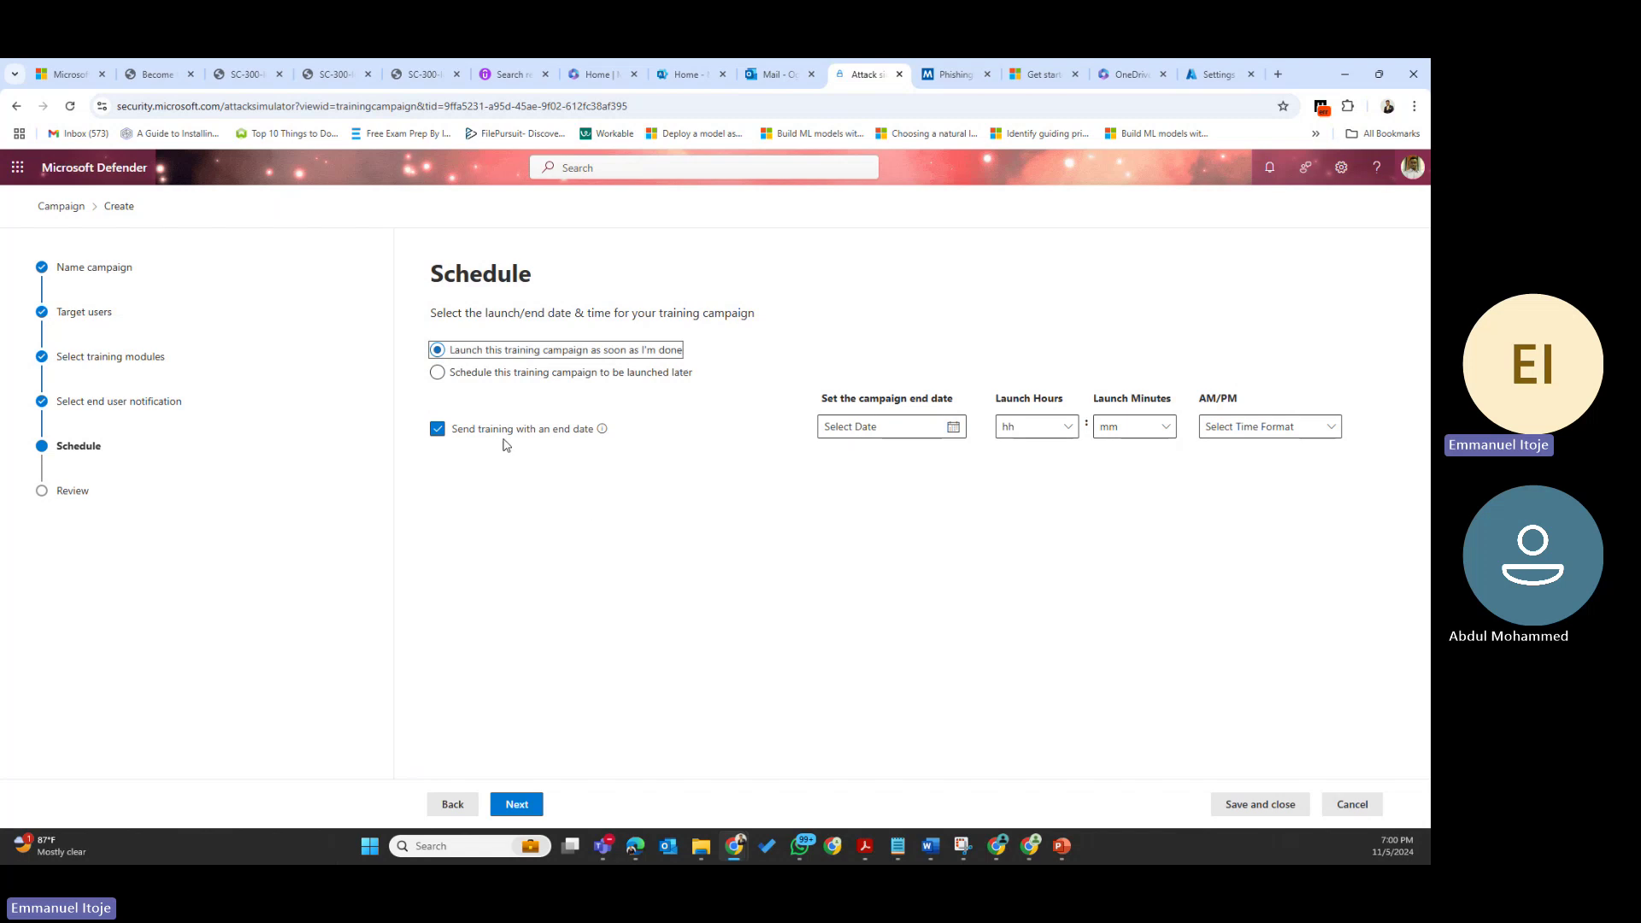
Look through the selectable campaign end dates in November and December 2024
{"action": "left_click", "coordinate": [953, 431]}
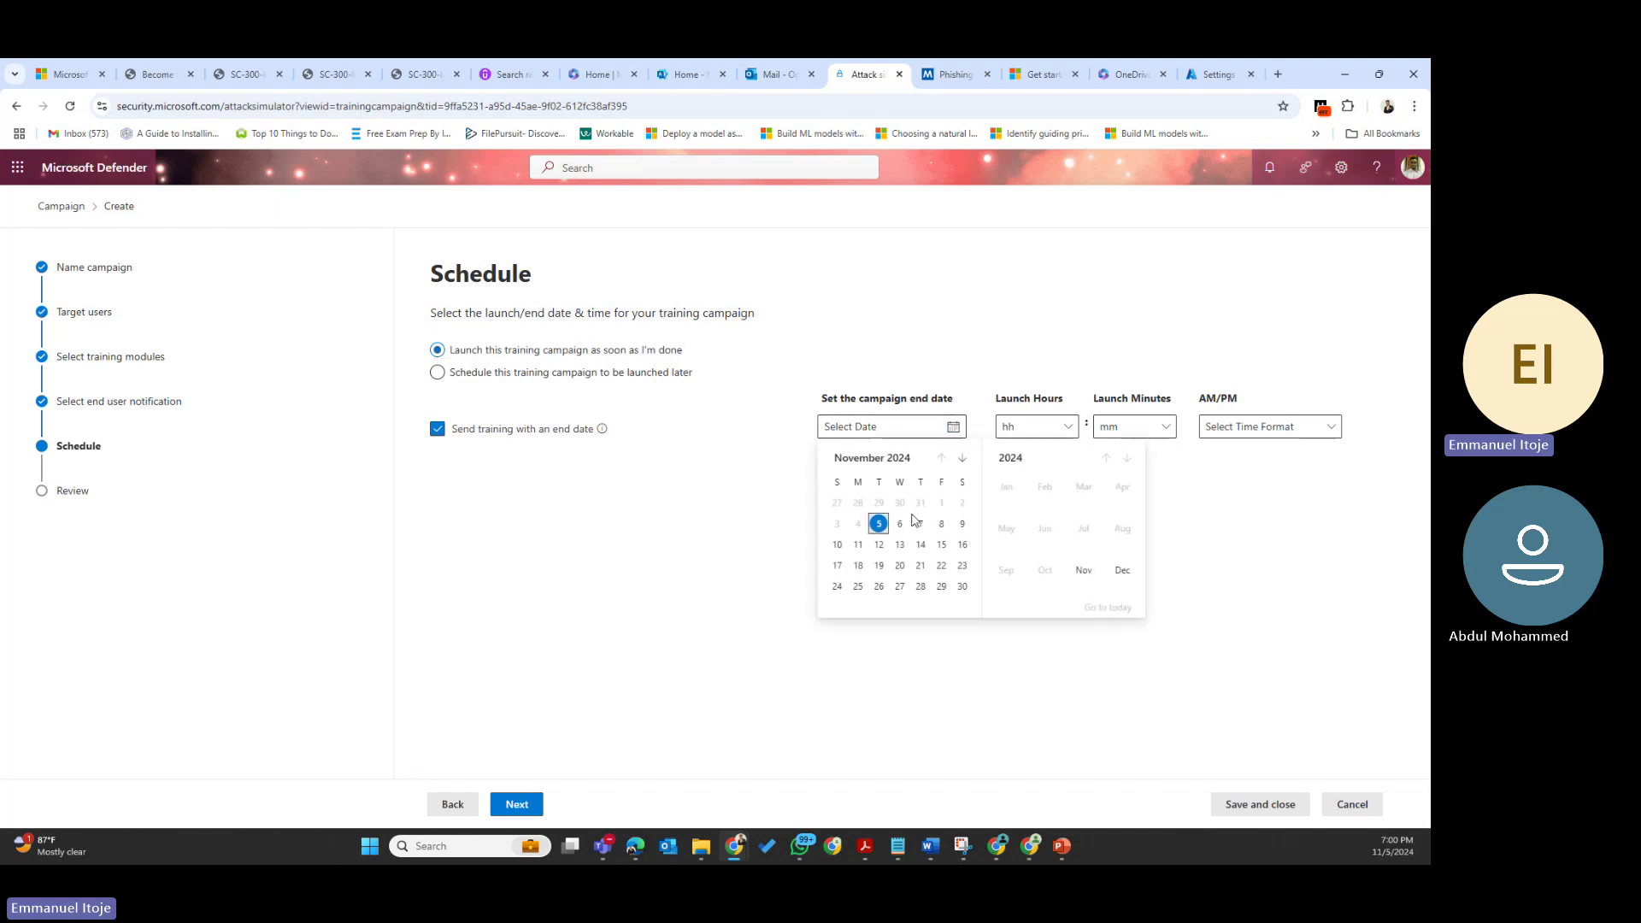
{"action": "left_click", "coordinate": [1010, 459]}
{"action": "left_click", "coordinate": [1058, 458]}
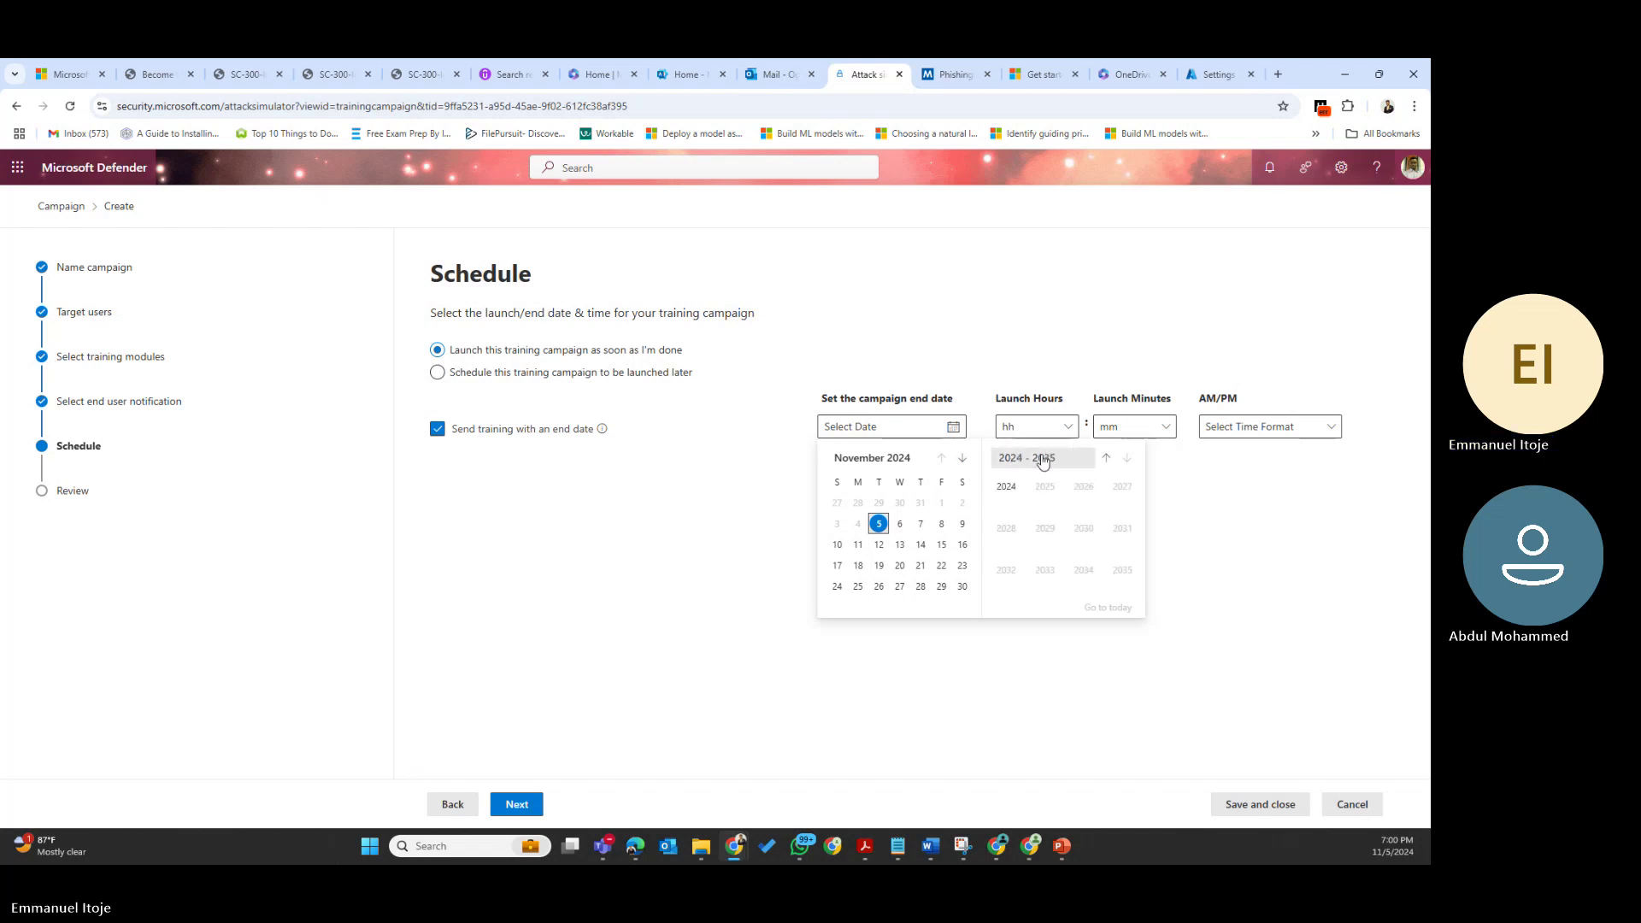
{"action": "left_click", "coordinate": [1038, 458]}
{"action": "left_click", "coordinate": [1008, 489]}
{"action": "left_click", "coordinate": [963, 459]}
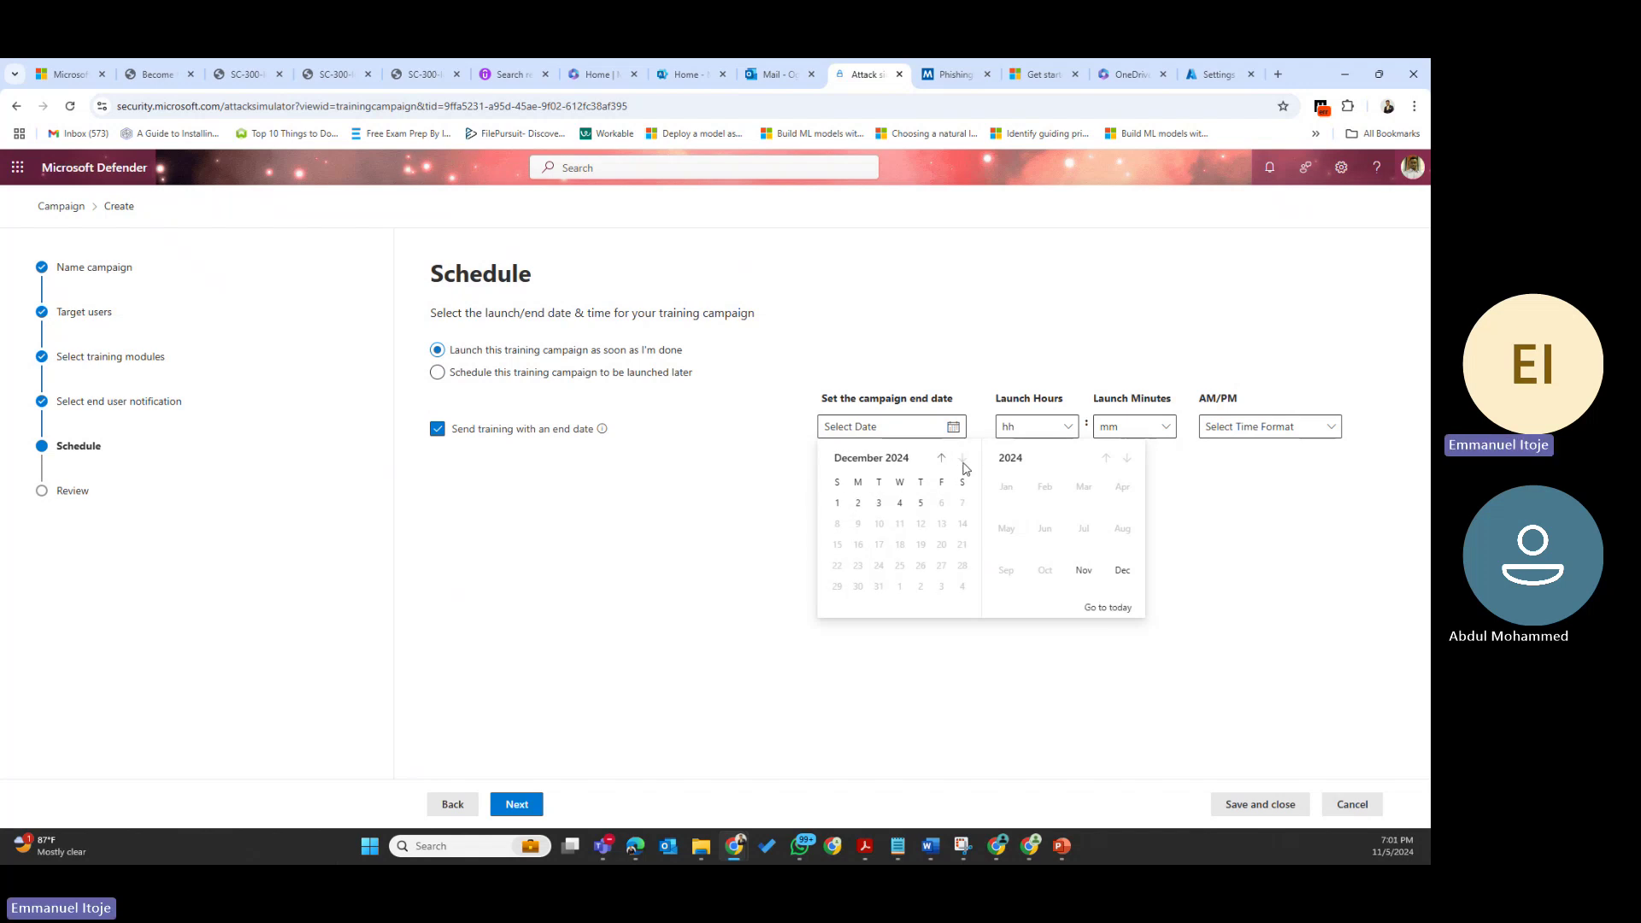
{"action": "left_click", "coordinate": [940, 462]}
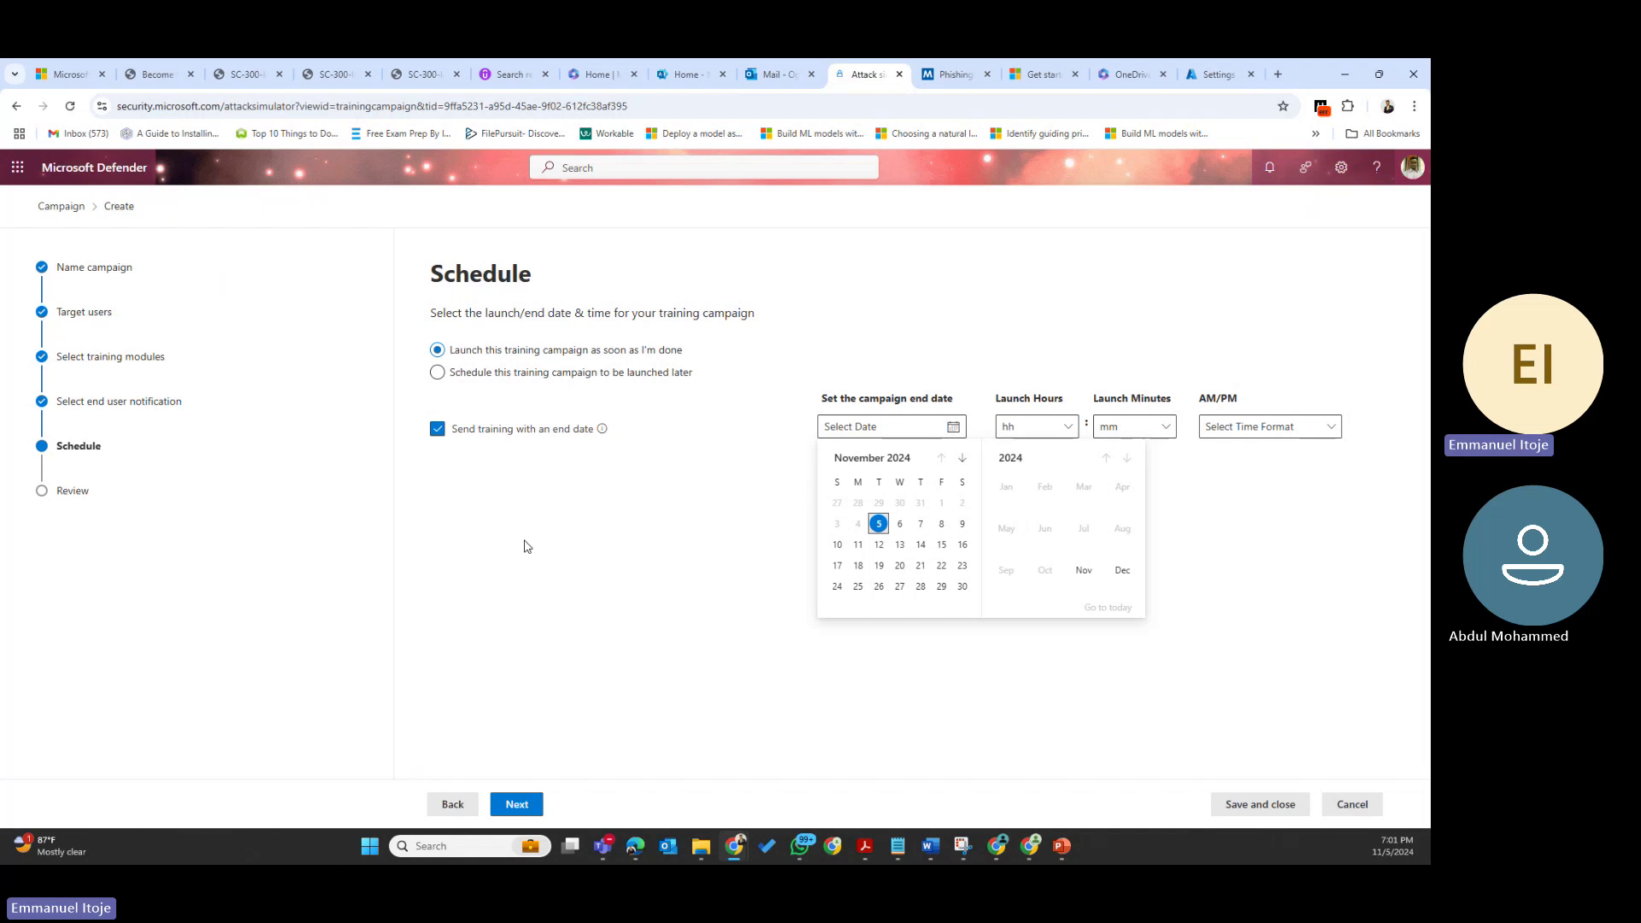
Turn off sending the training with an end date and continue to the campaign review
{"action": "left_click", "coordinate": [517, 805]}
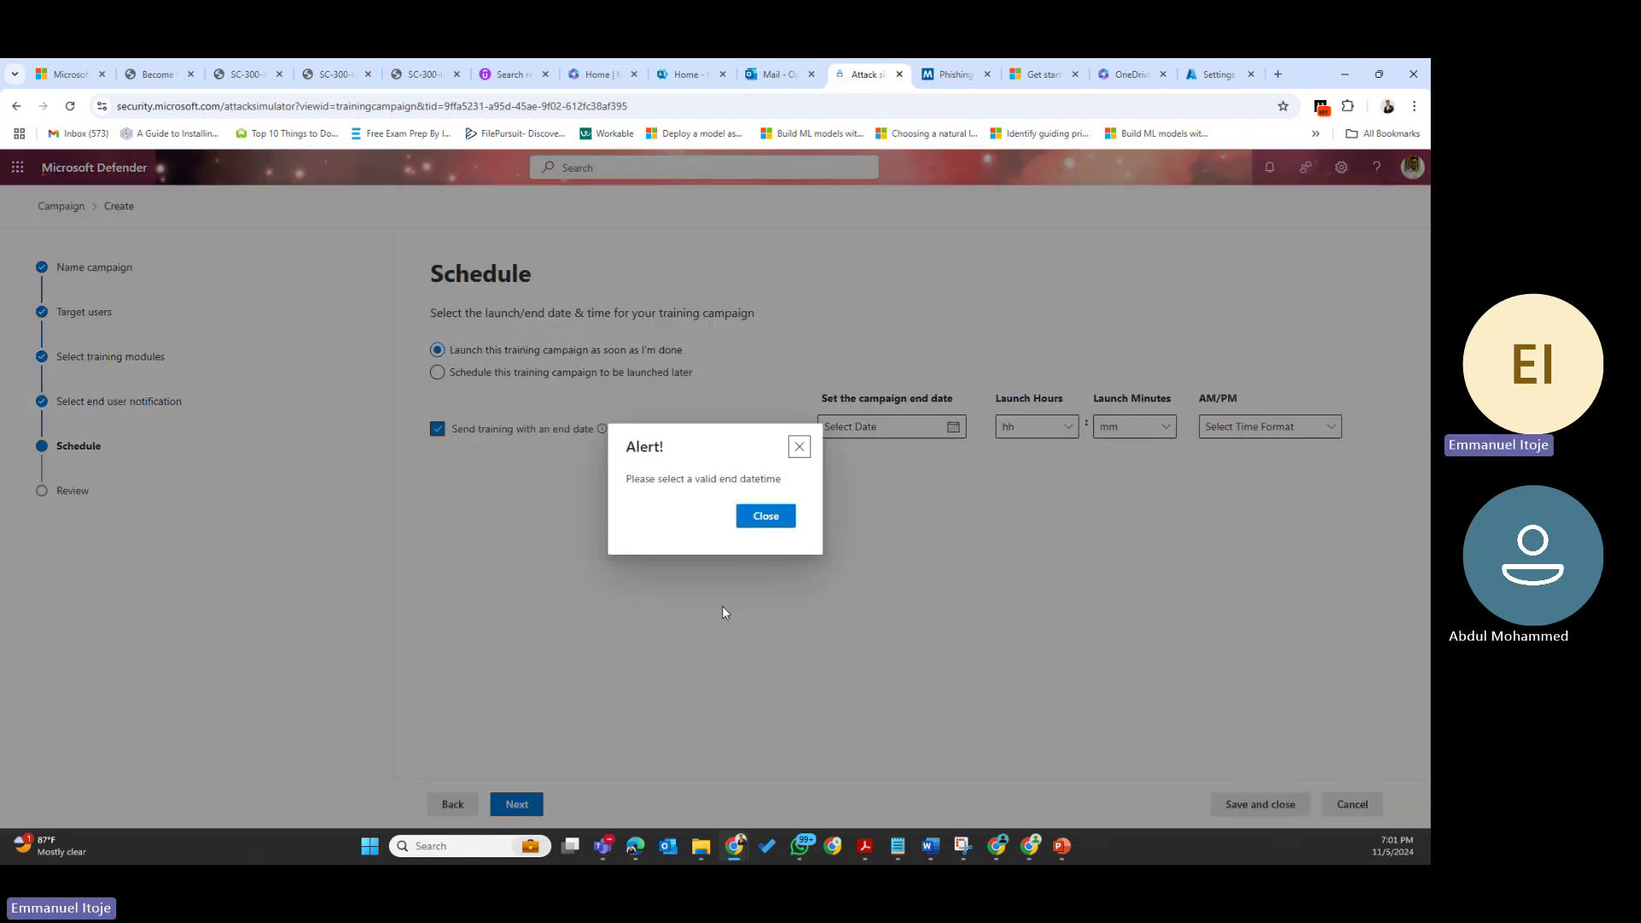
{"action": "left_click", "coordinate": [744, 518]}
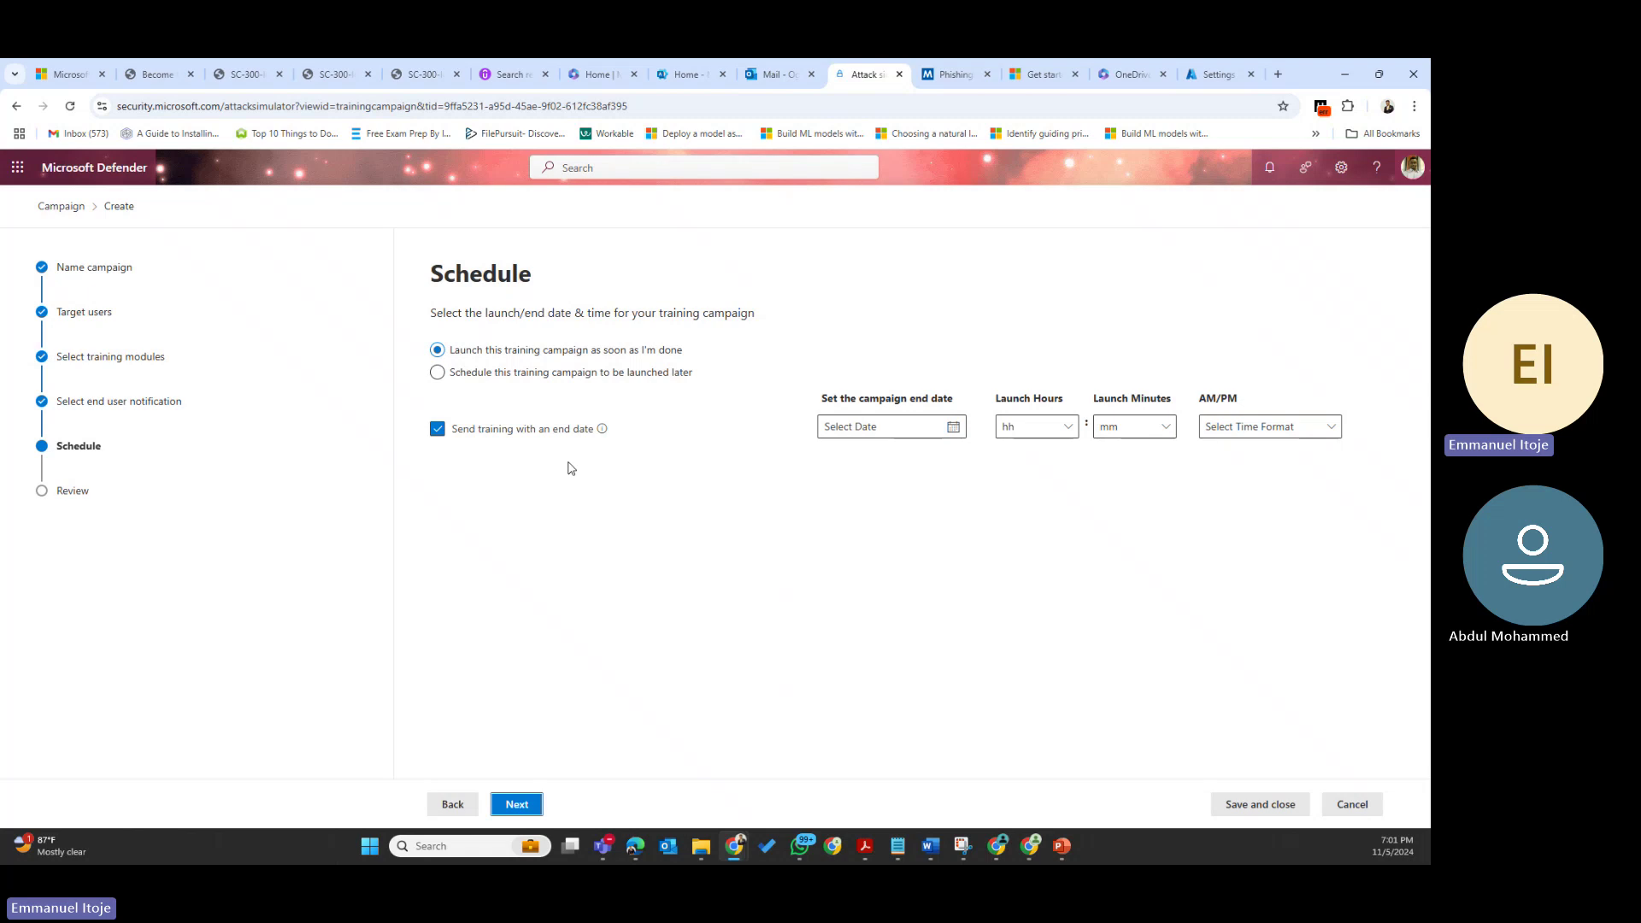
{"action": "left_click", "coordinate": [437, 430]}
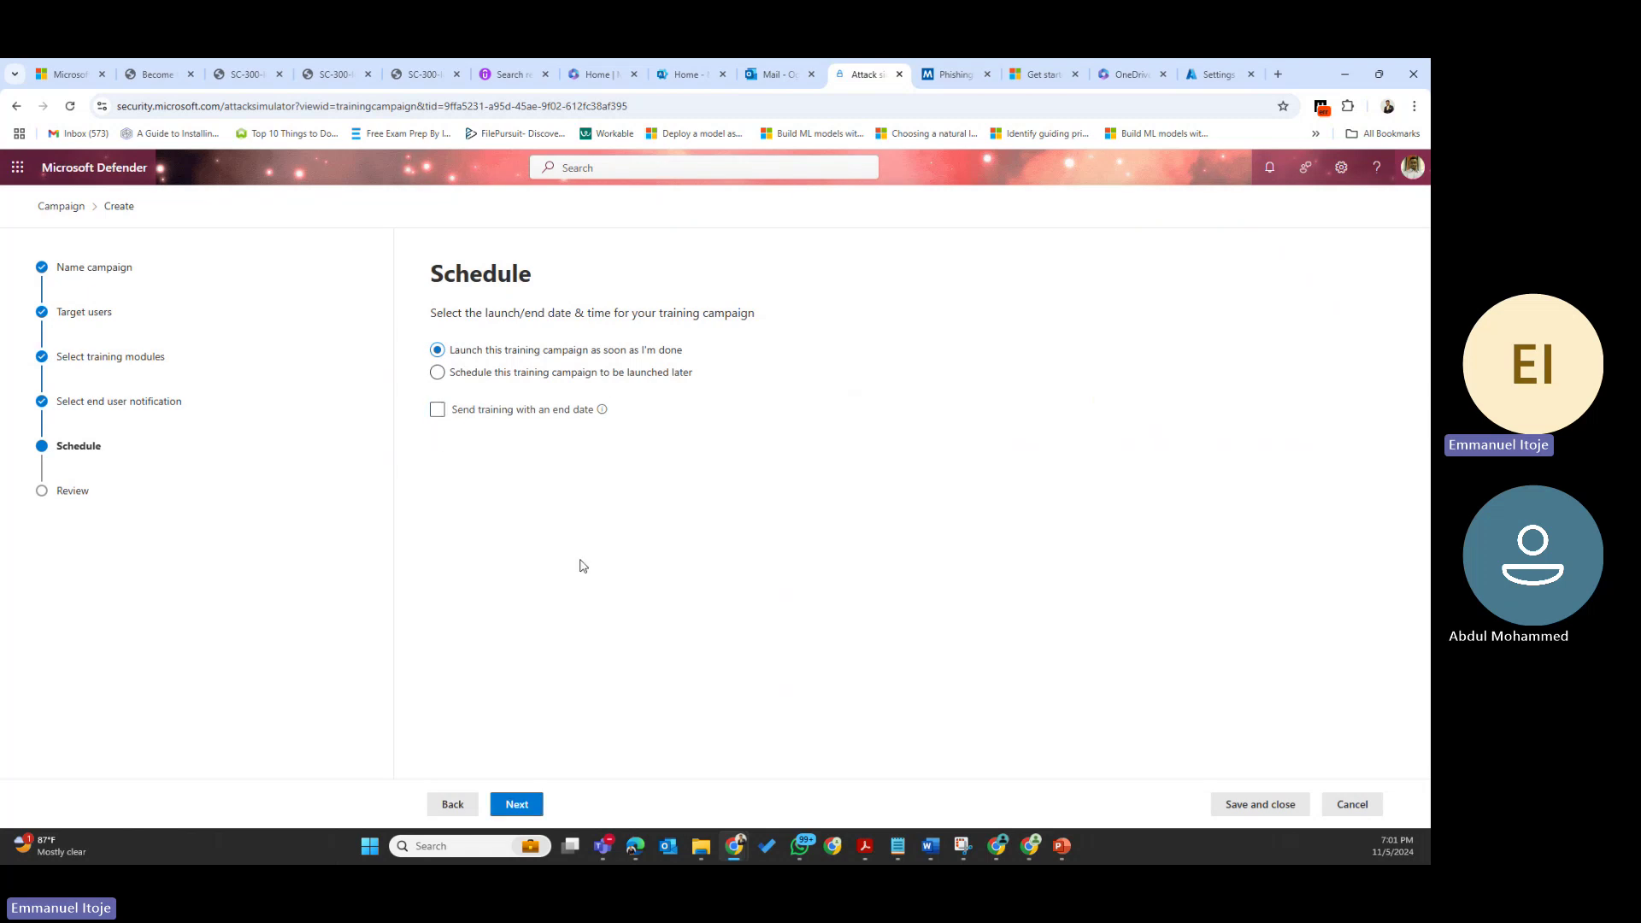
{"action": "left_click", "coordinate": [518, 805]}
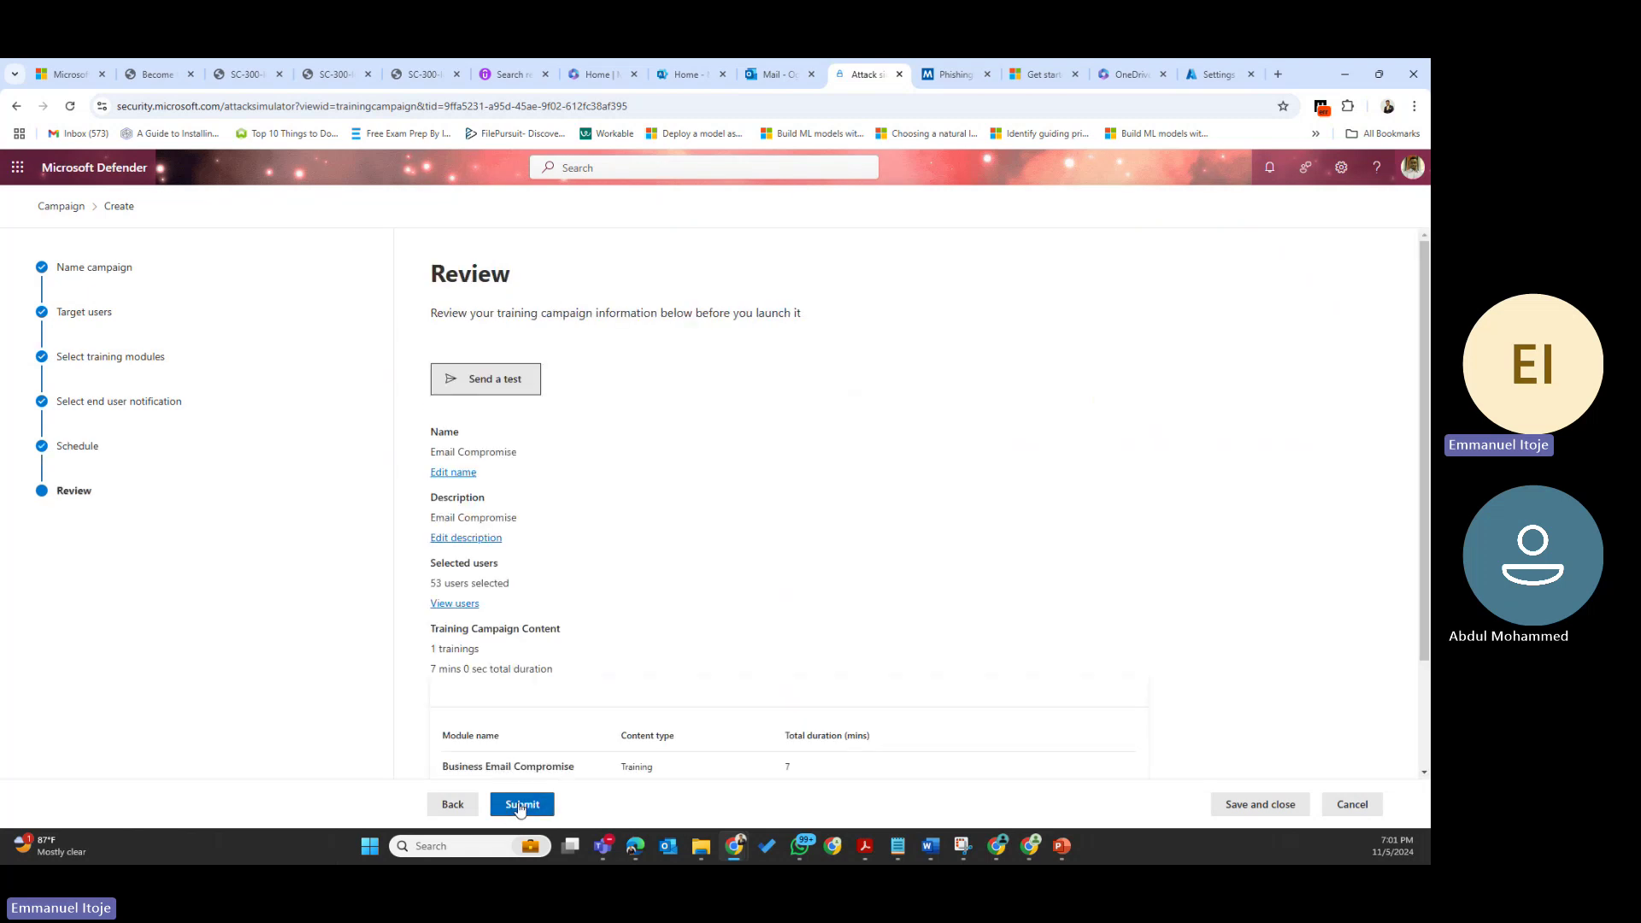
Send a test email of the campaign to the signed-in account and close the dialog
{"action": "left_click", "coordinate": [484, 380]}
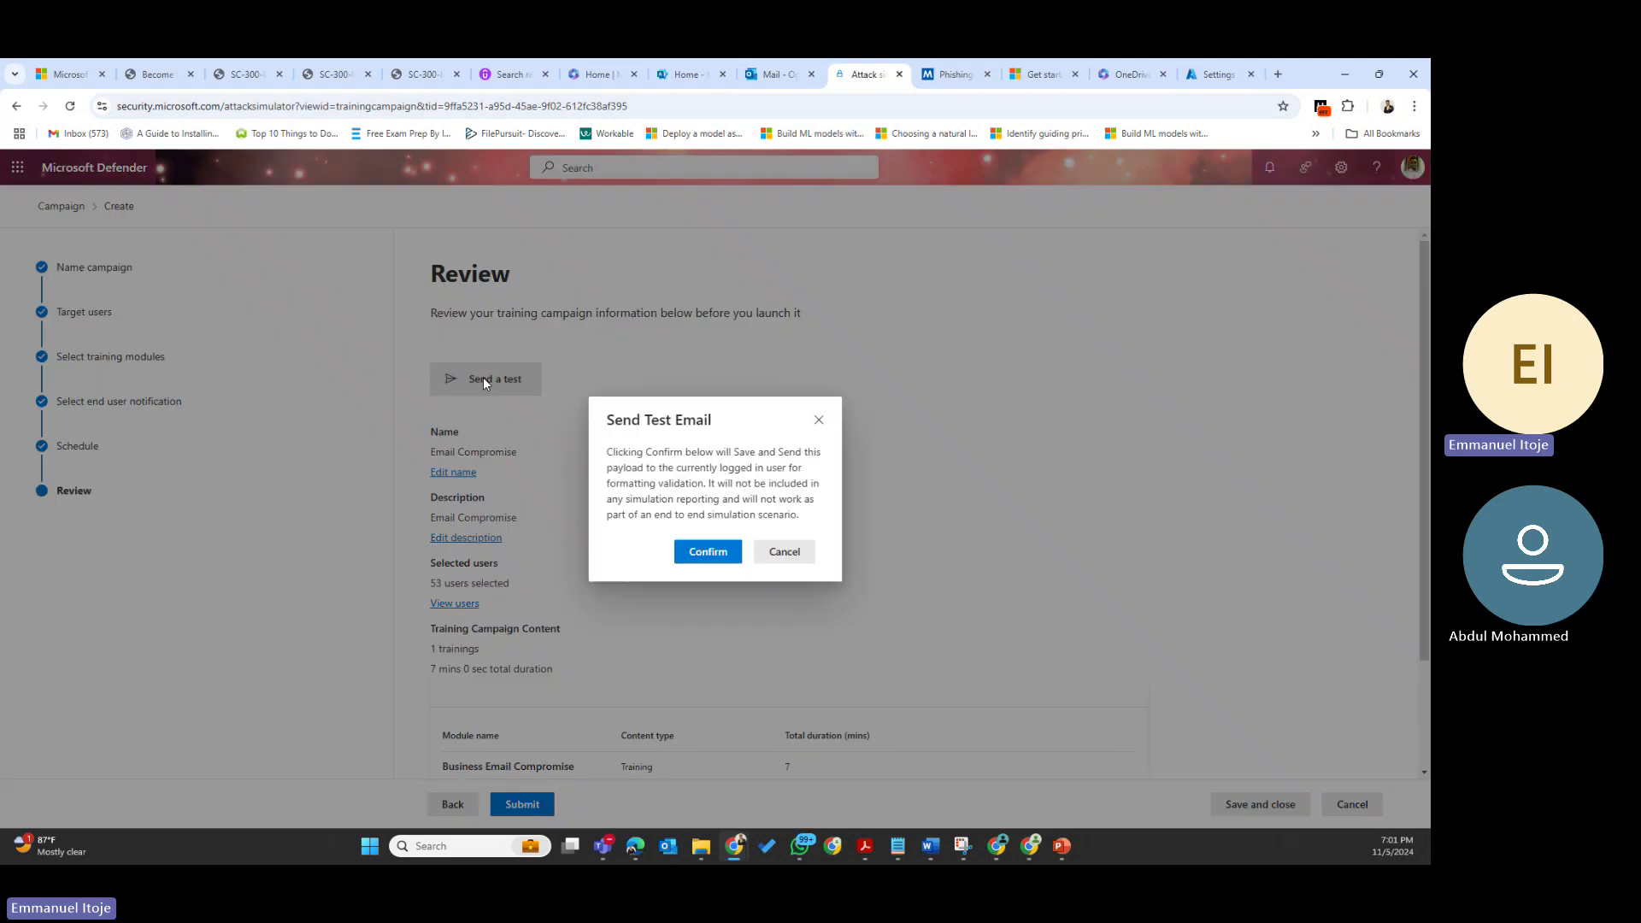
{"action": "left_click", "coordinate": [710, 560]}
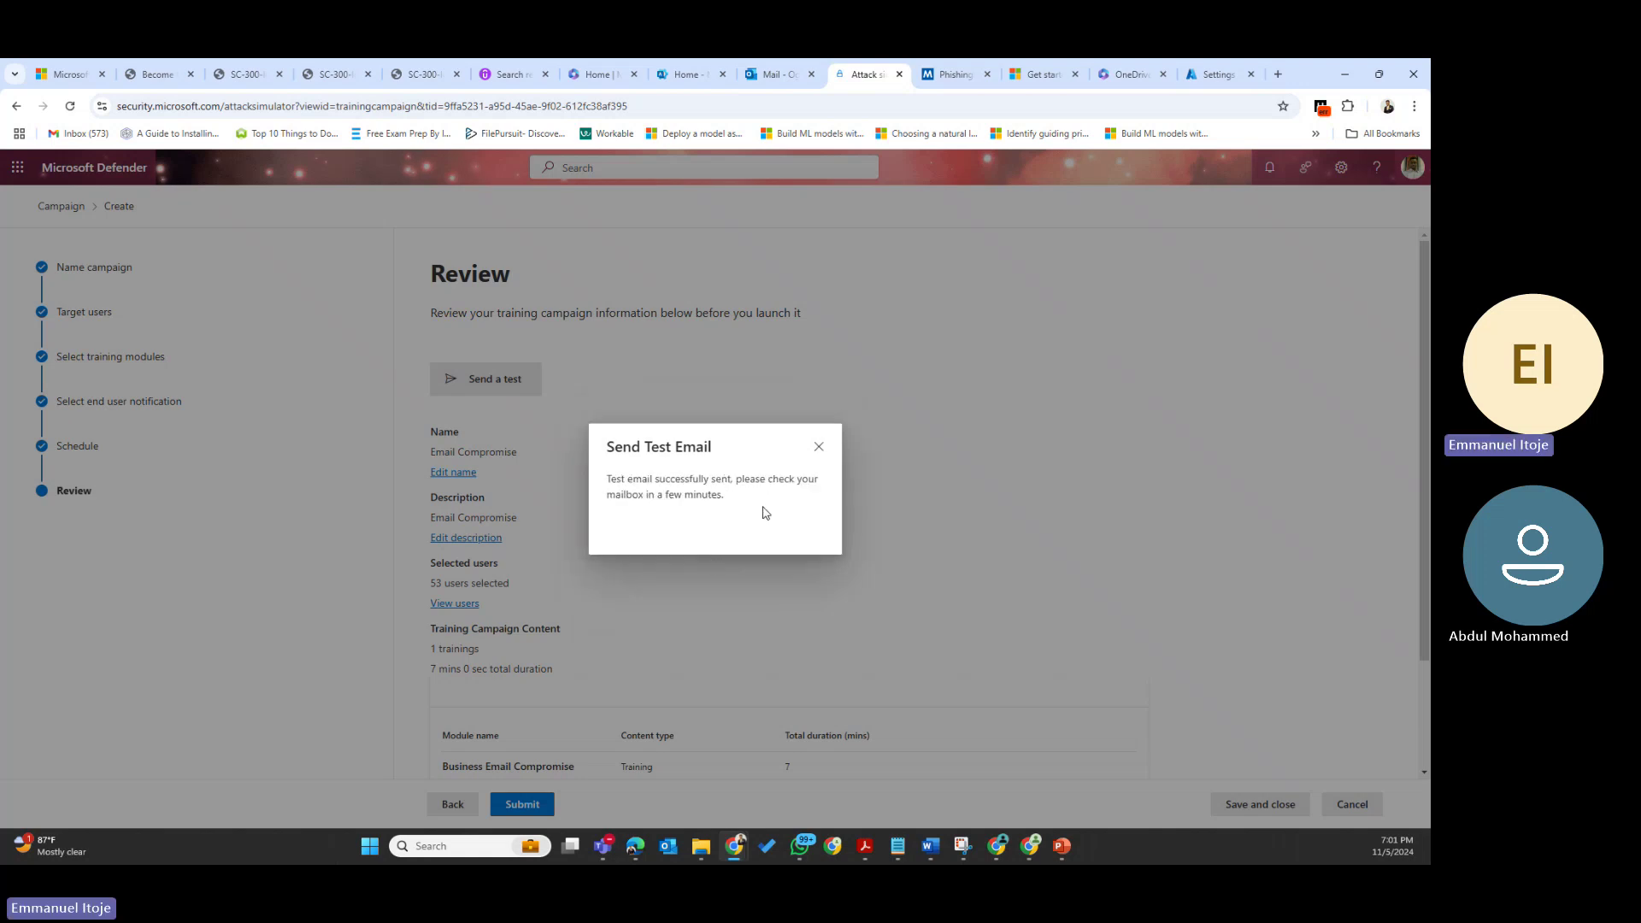
{"action": "left_click", "coordinate": [819, 446]}
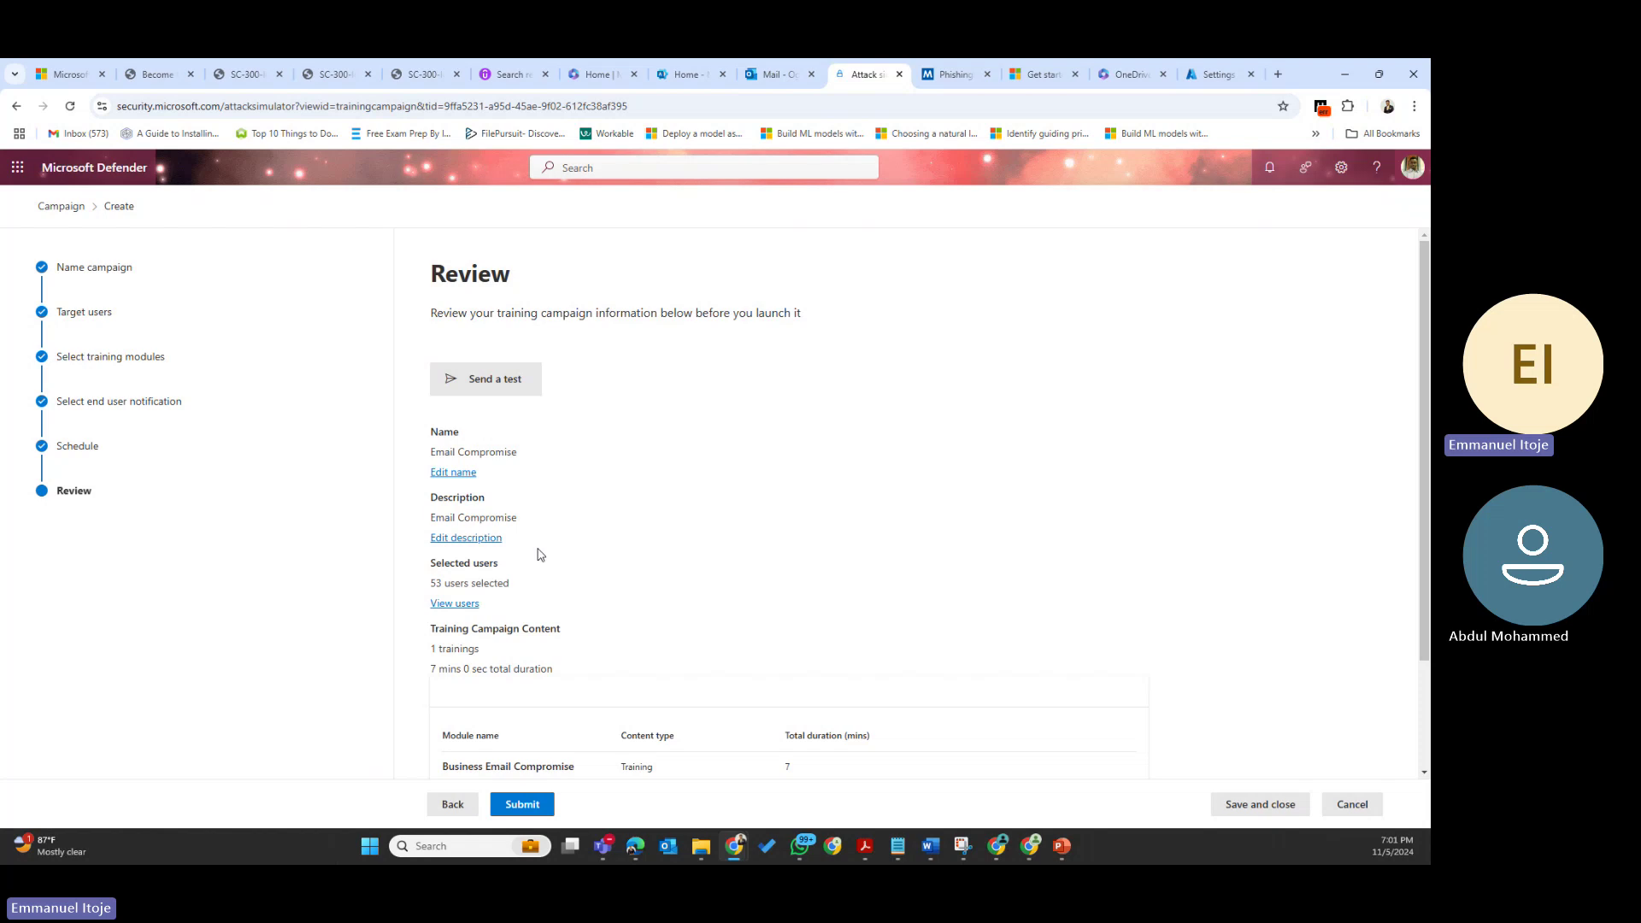
Review the campaign's users, training content and schedule summary, and submit the Email Compromise campaign
{"action": "scroll", "coordinate": [540, 556], "scroll_direction": "down", "scroll_amount": 2}
{"action": "scroll", "coordinate": [540, 556], "scroll_direction": "up", "scroll_amount": 2}
{"action": "scroll", "coordinate": [543, 558], "scroll_direction": "down", "scroll_amount": 2}
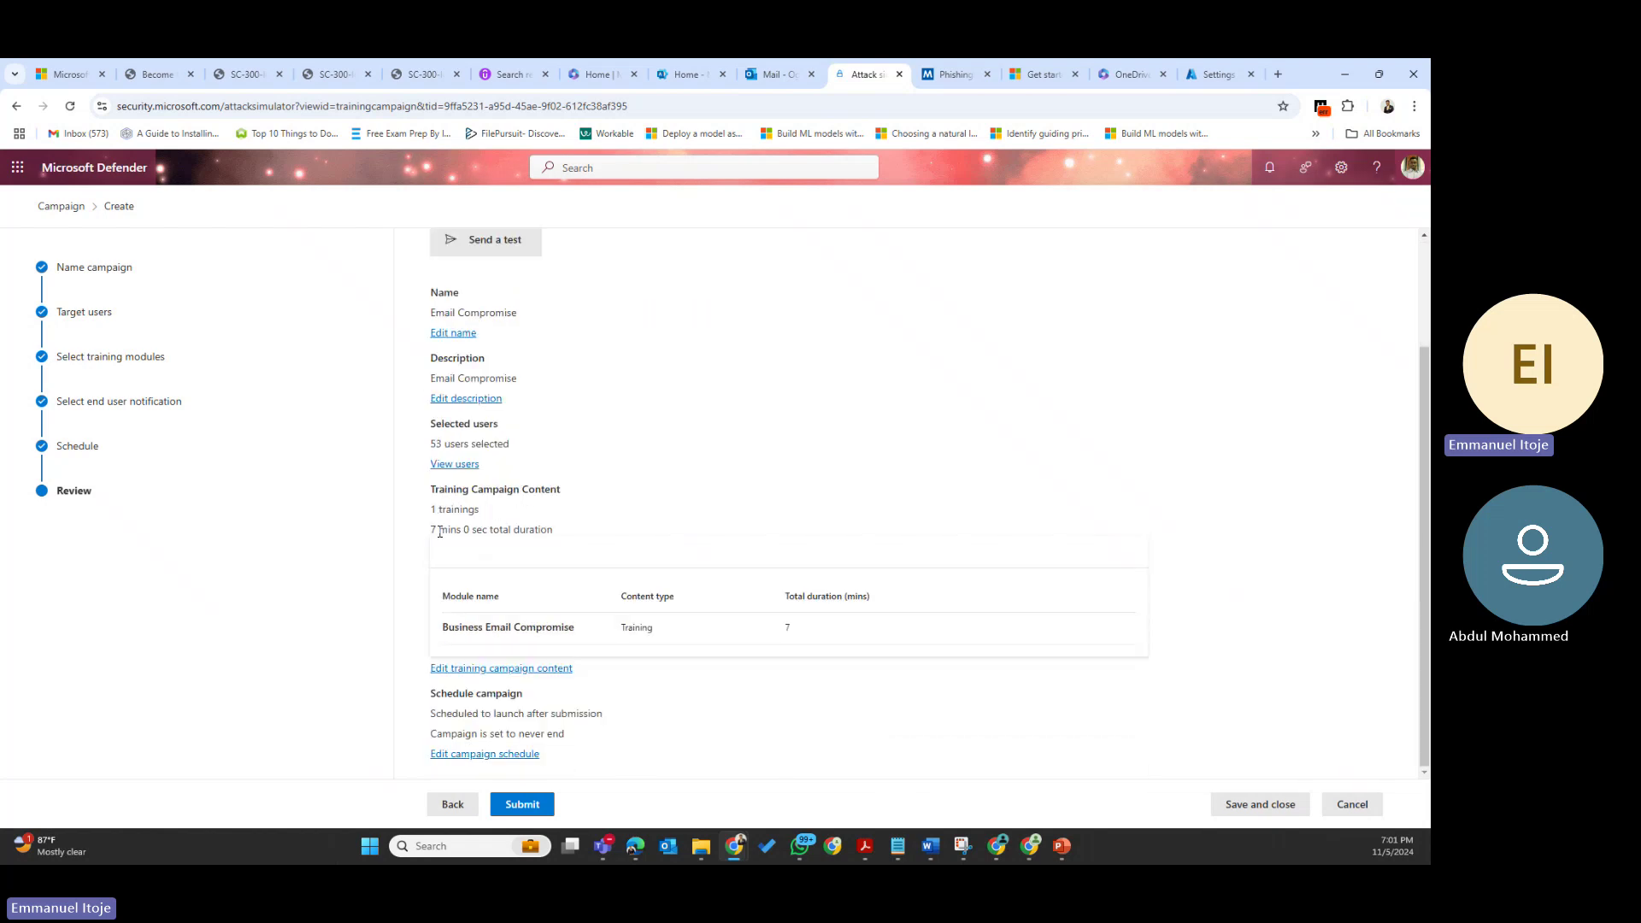
{"action": "left_click_drag", "start_coordinate": [439, 531], "coordinate": [504, 531]}
{"action": "left_click", "coordinate": [518, 806]}
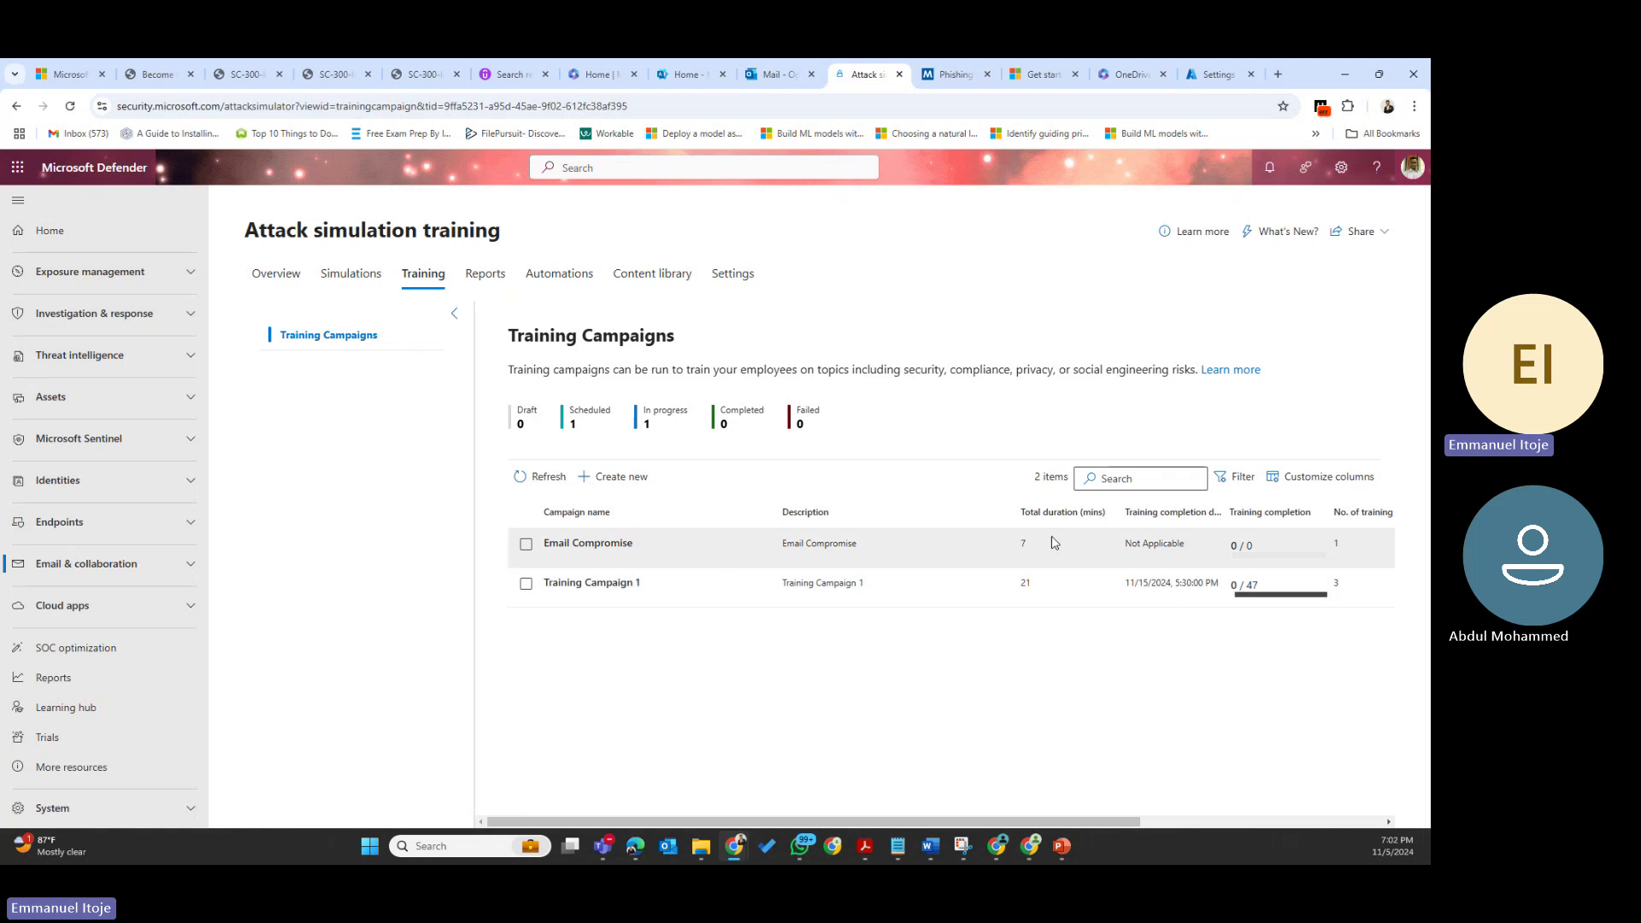
Open the Email Compromise campaign and check its report and user list
{"action": "double_click", "coordinate": [997, 543]}
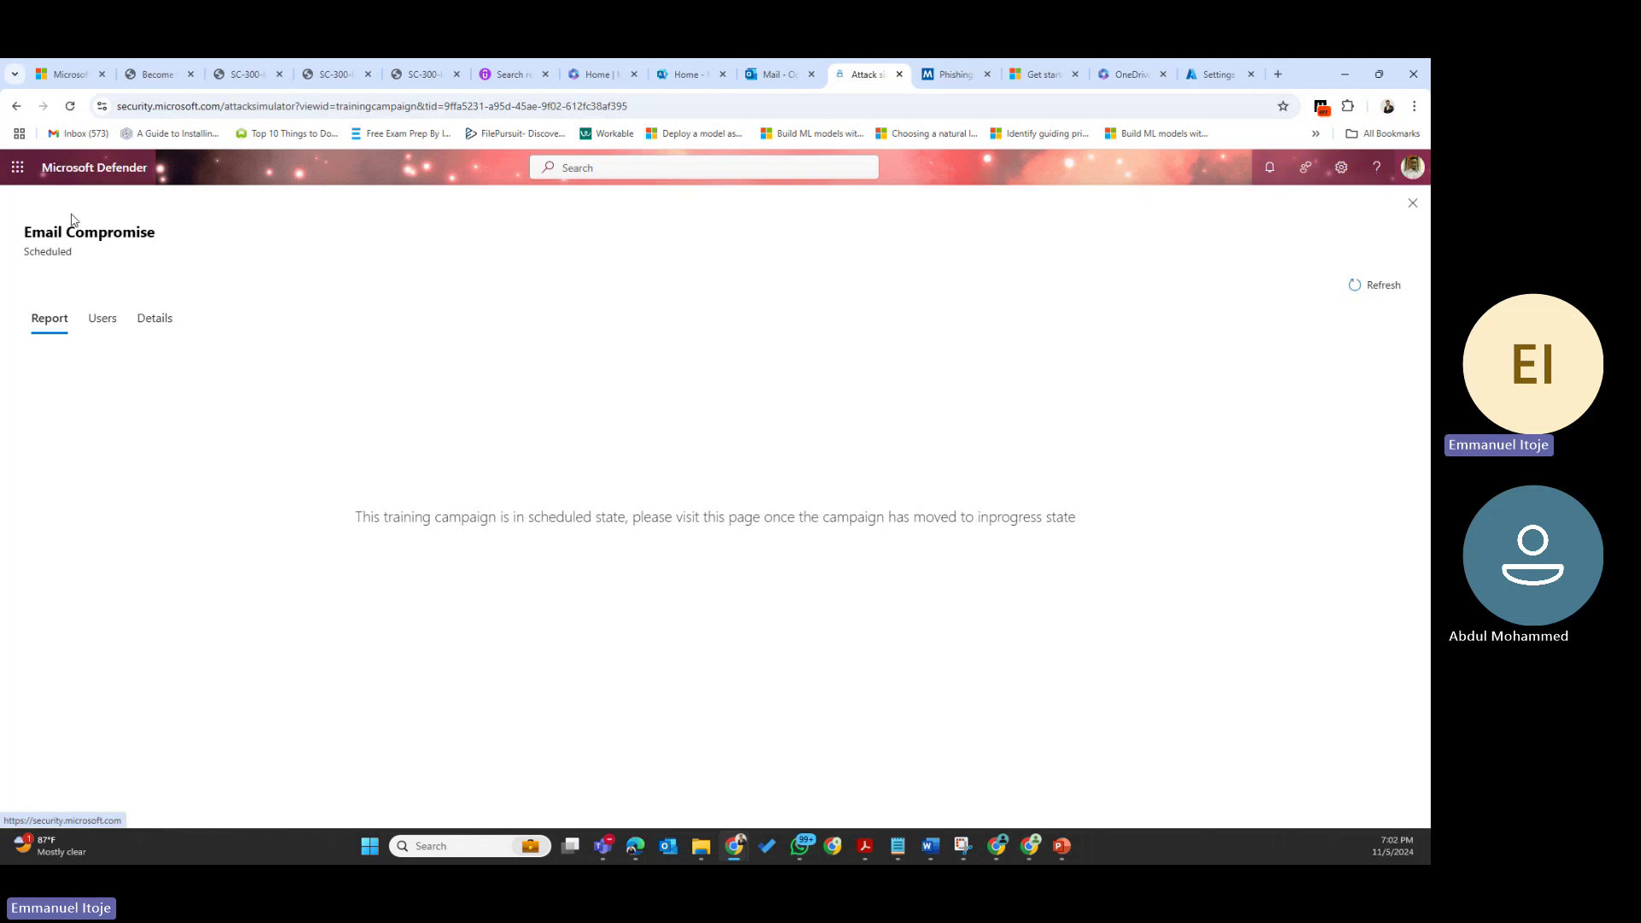
{"action": "left_click", "coordinate": [104, 321]}
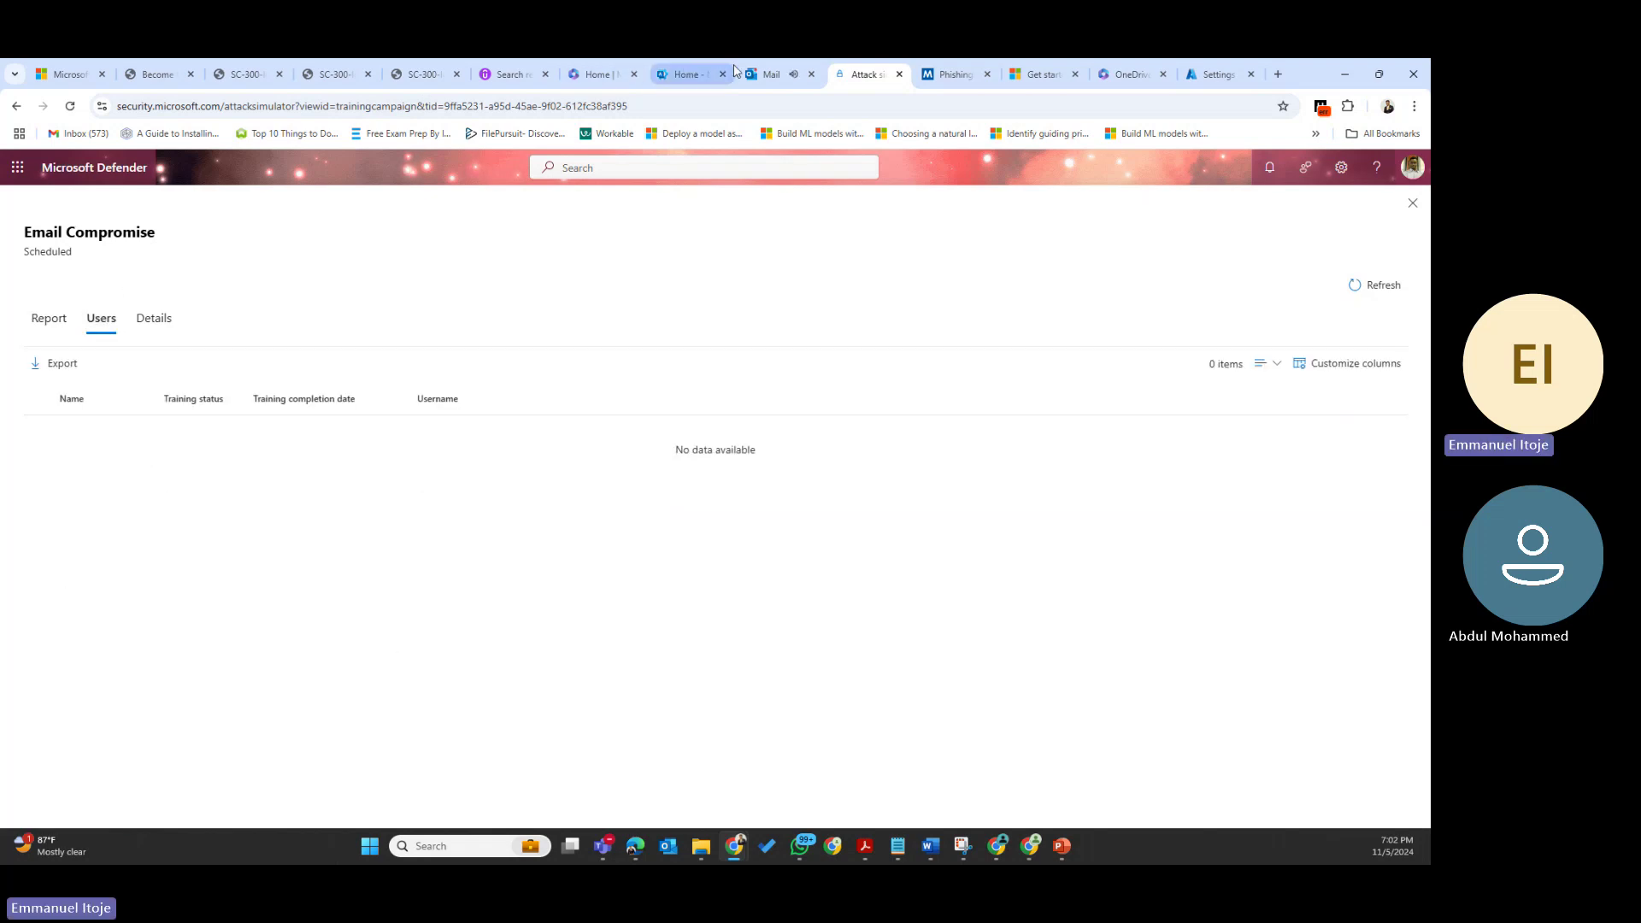
Switch to the Outlook mailbox and read the training assignment notification from the Security and Compliance Team
{"action": "left_click", "coordinate": [771, 74]}
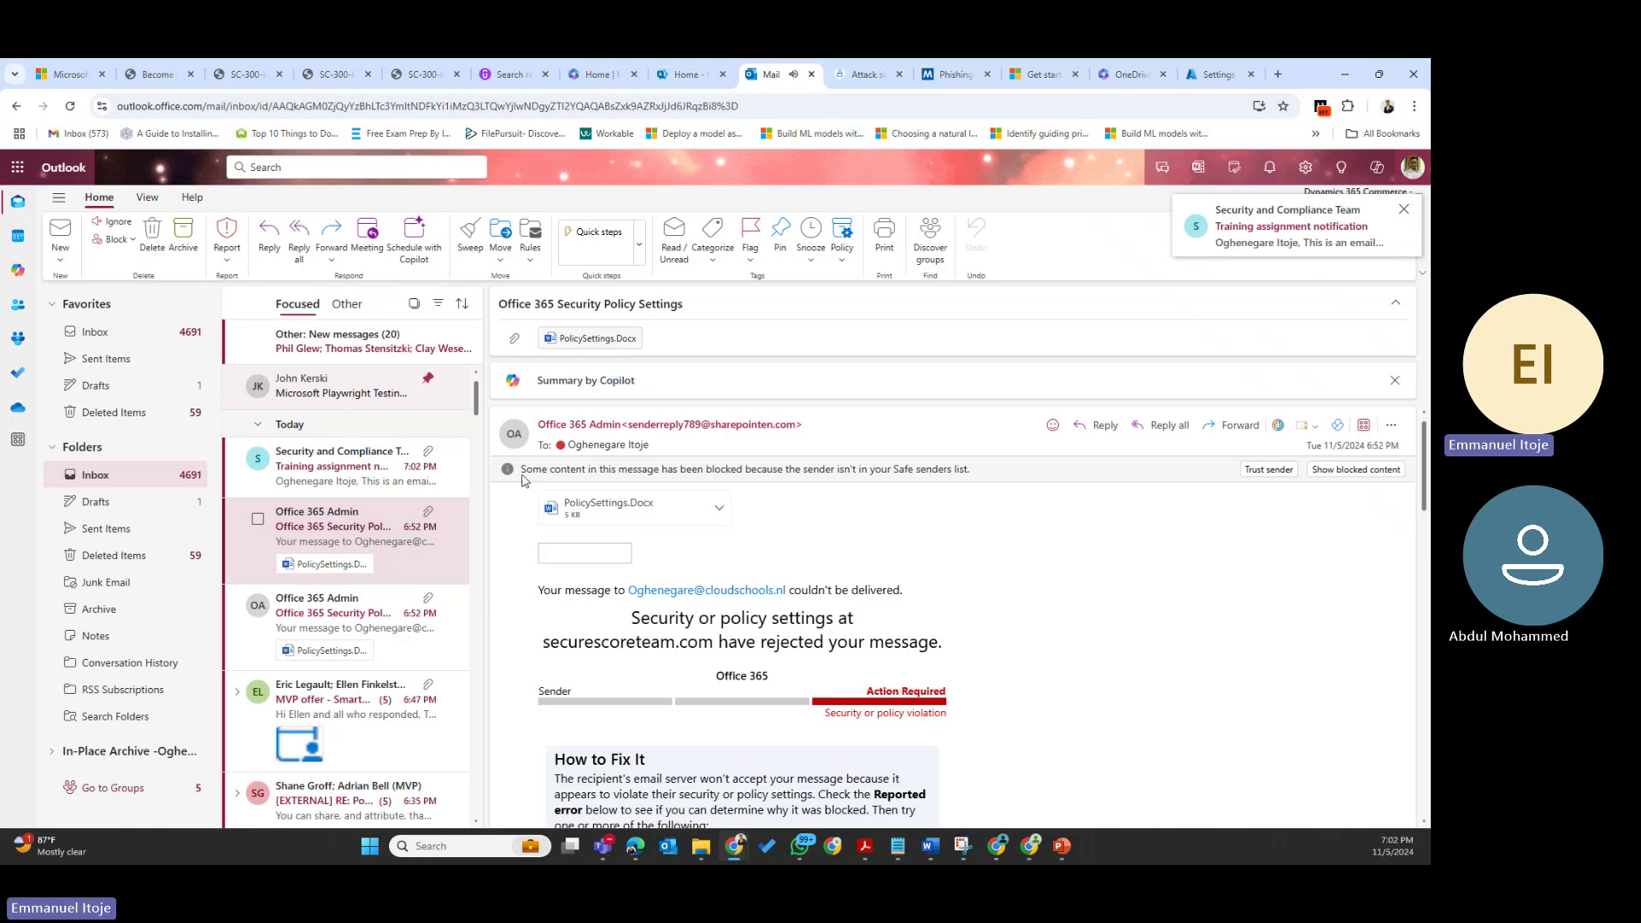
{"action": "left_click", "coordinate": [324, 466]}
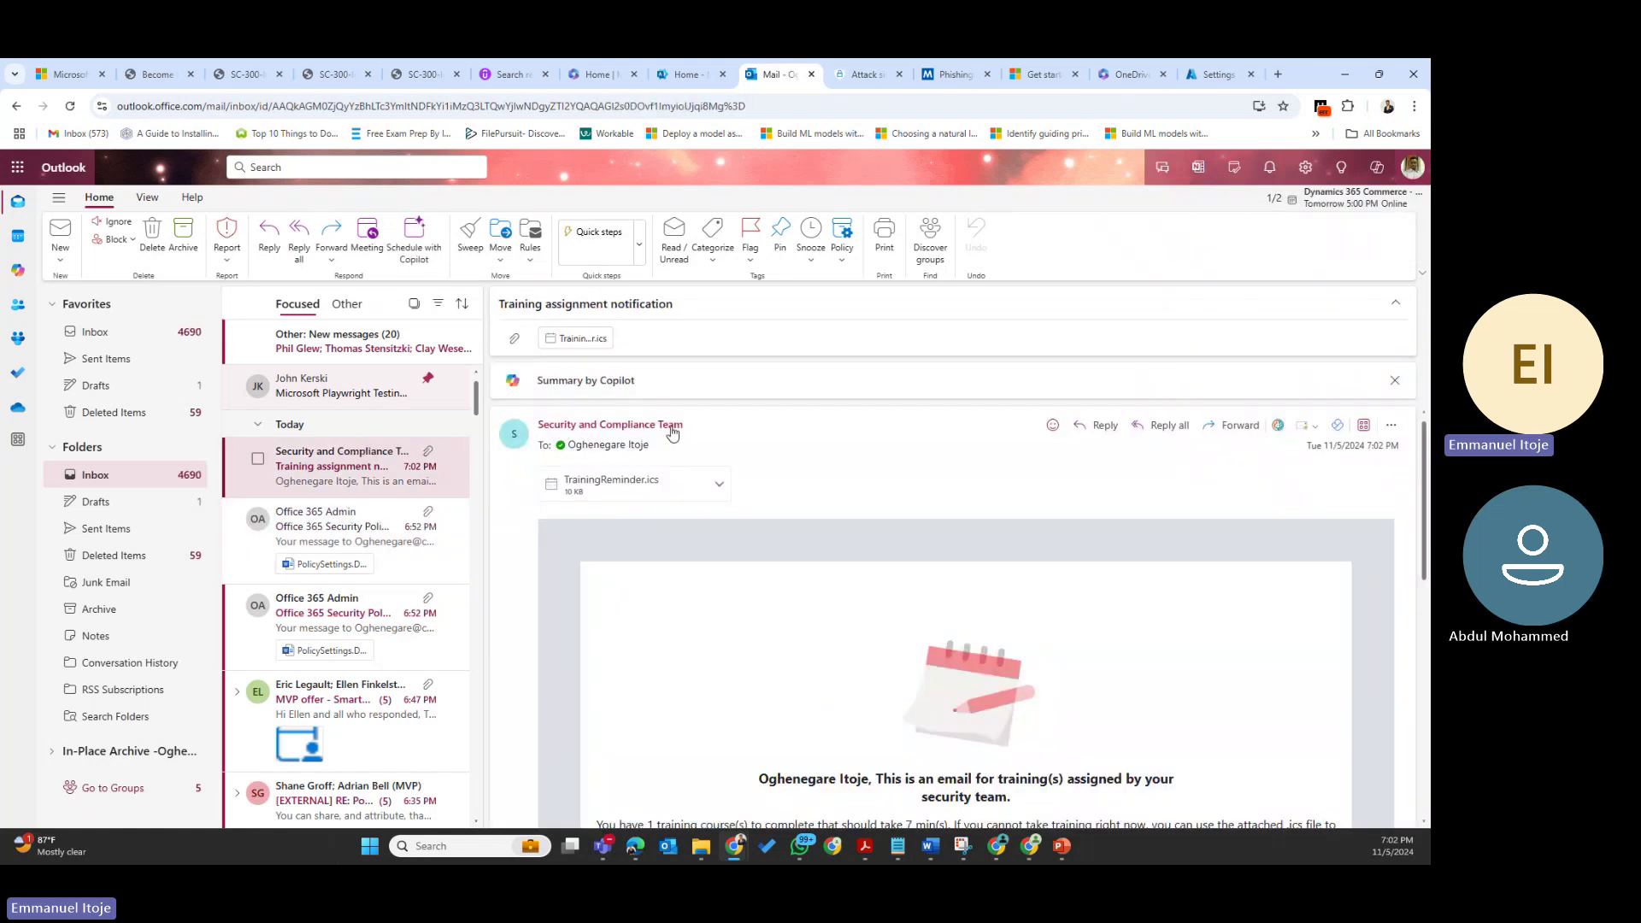
{"action": "scroll", "coordinate": [886, 615], "scroll_direction": "down", "scroll_amount": 3}
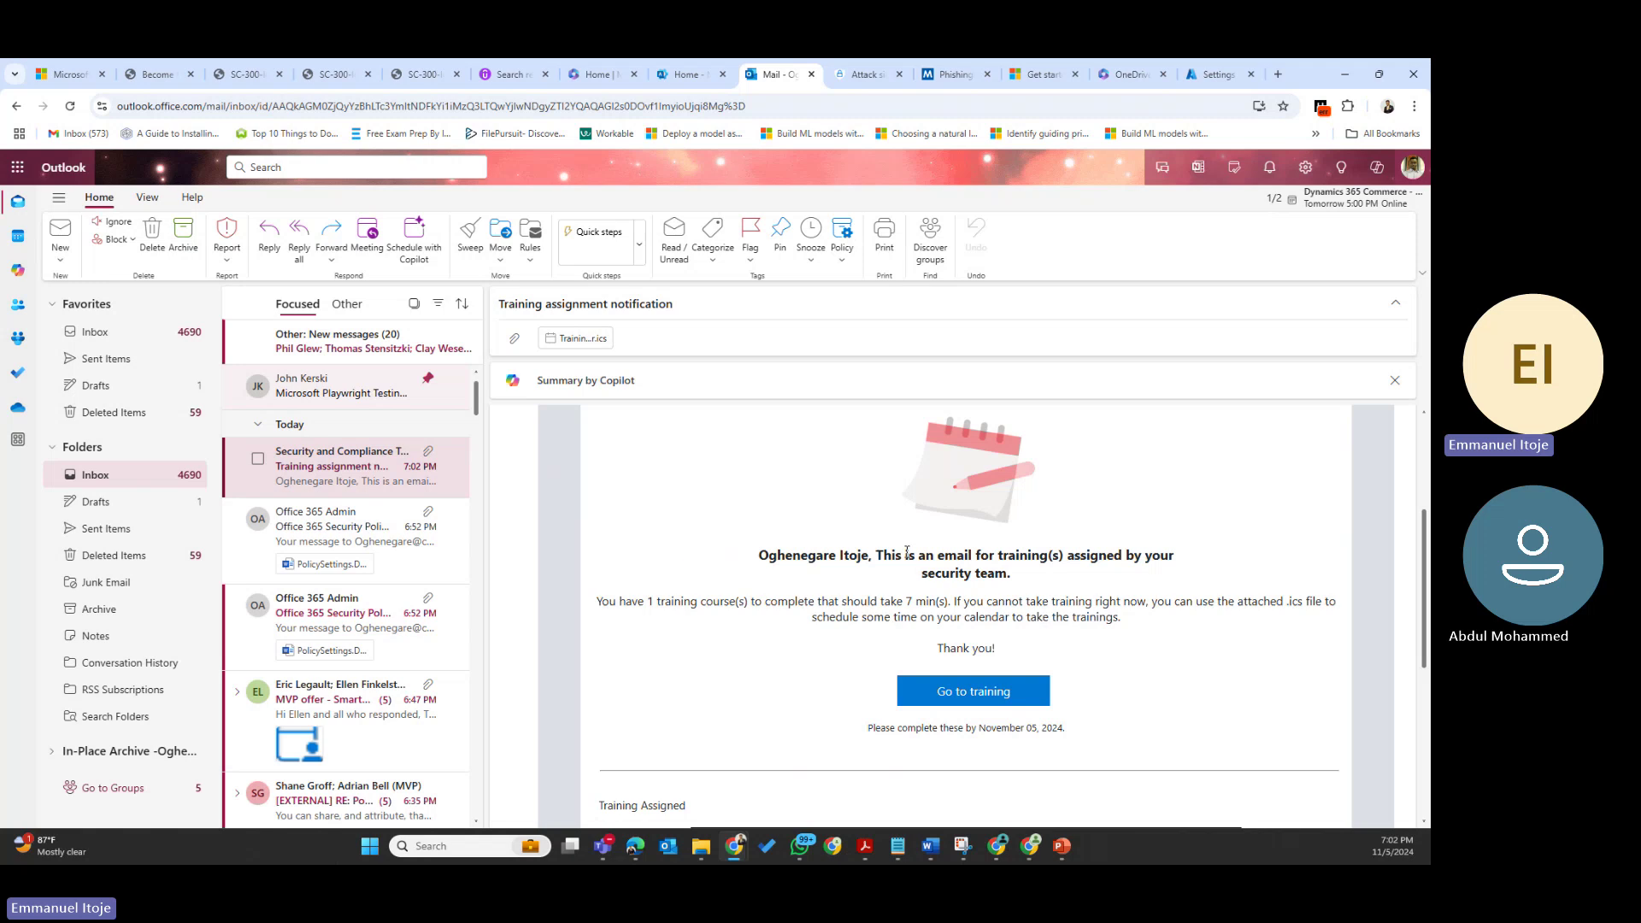
{"action": "scroll", "coordinate": [954, 598], "scroll_direction": "down", "scroll_amount": 2}
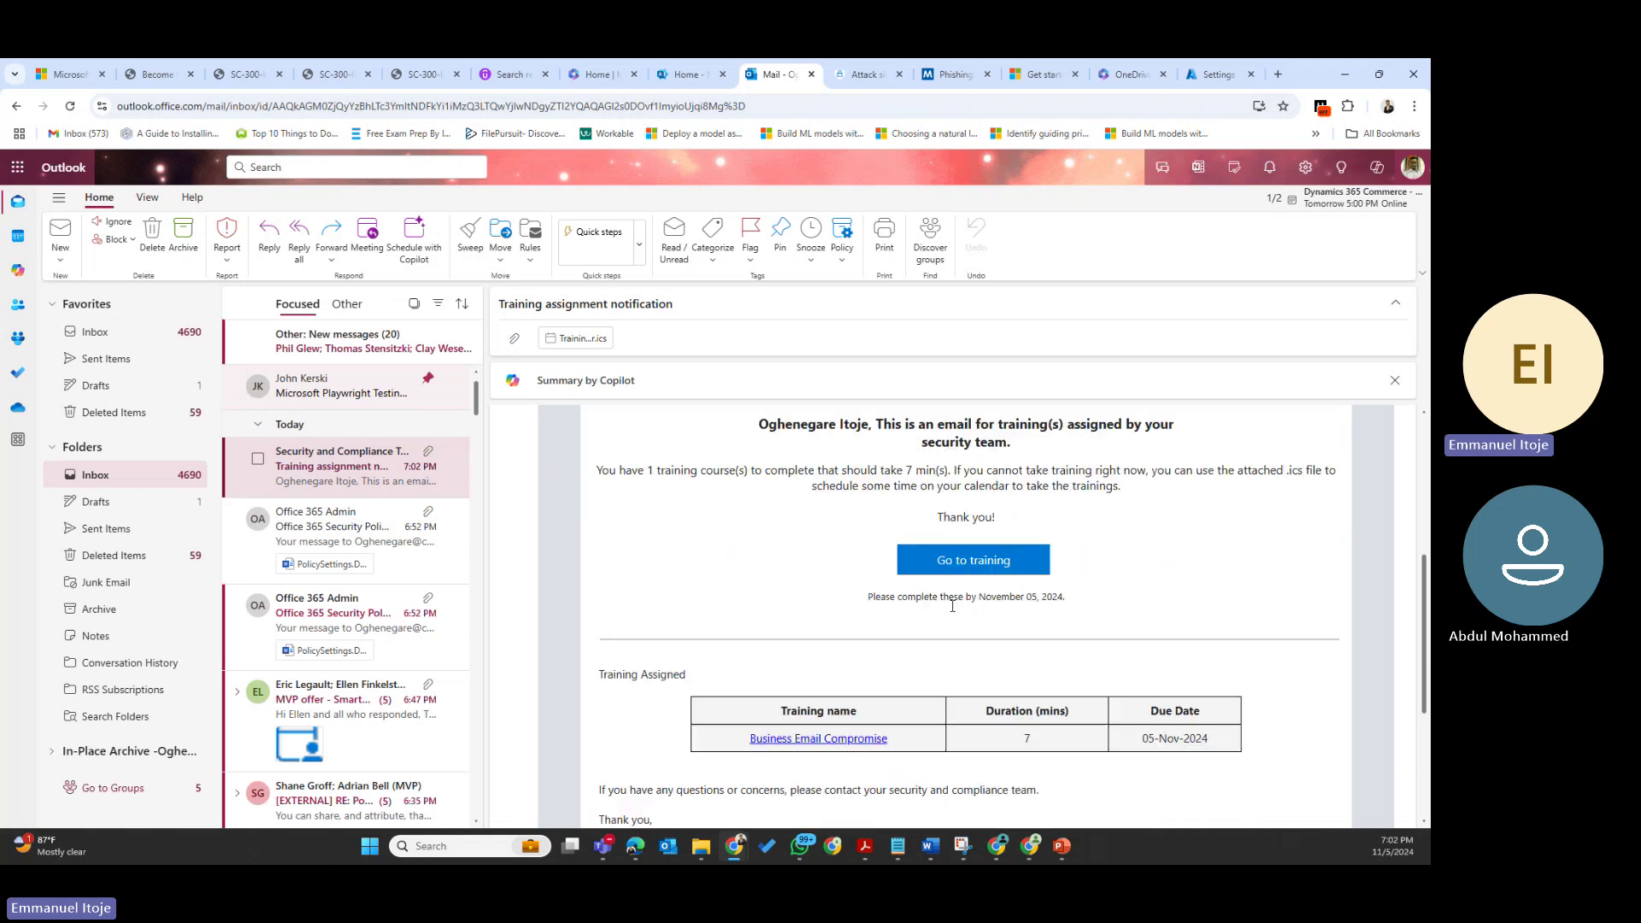
{"action": "scroll", "coordinate": [952, 605], "scroll_direction": "down", "scroll_amount": 2}
{"action": "scroll", "coordinate": [1018, 623], "scroll_direction": "up", "scroll_amount": 4}
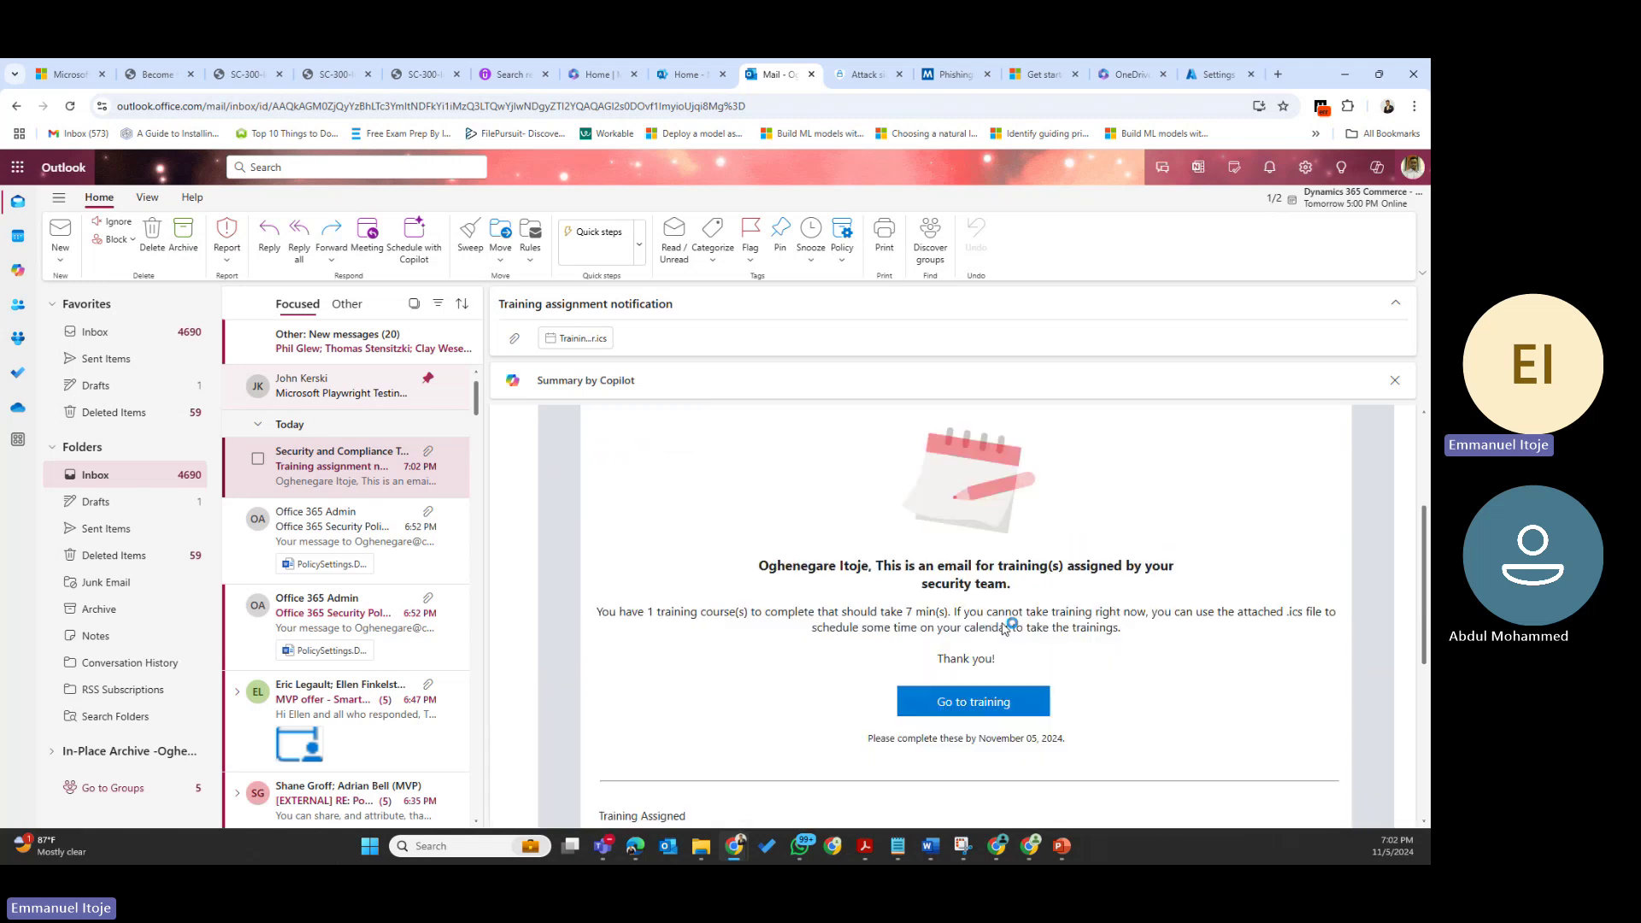
Go to the assigned trainings from the notification and start the Business Email Compromise course
{"action": "left_click", "coordinate": [966, 703]}
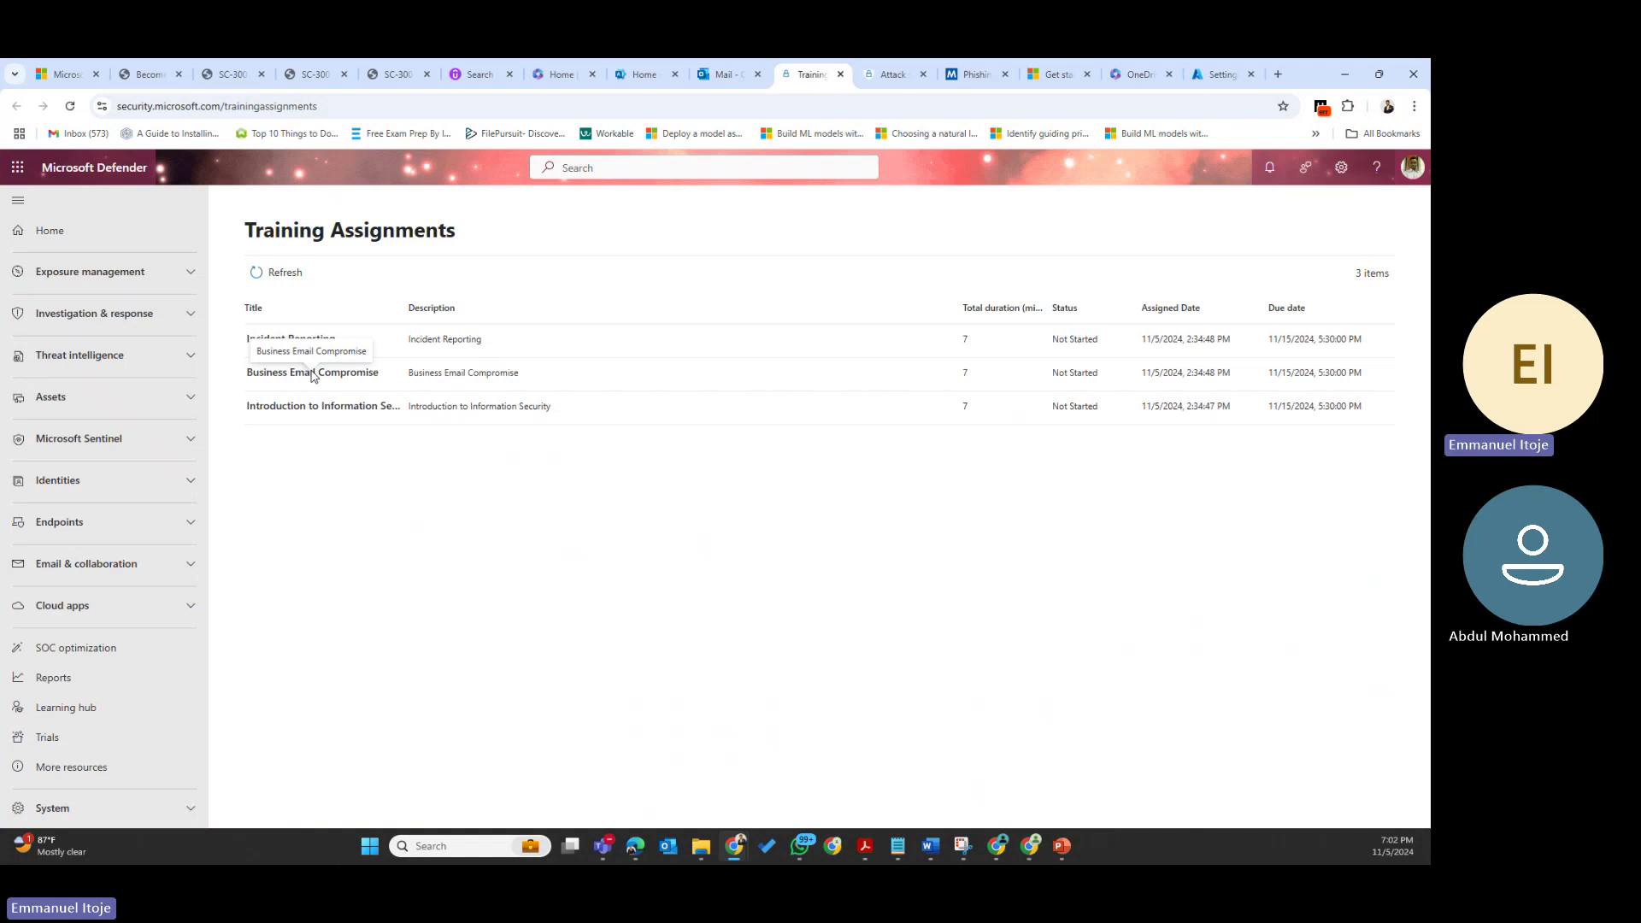
{"action": "left_click", "coordinate": [364, 376]}
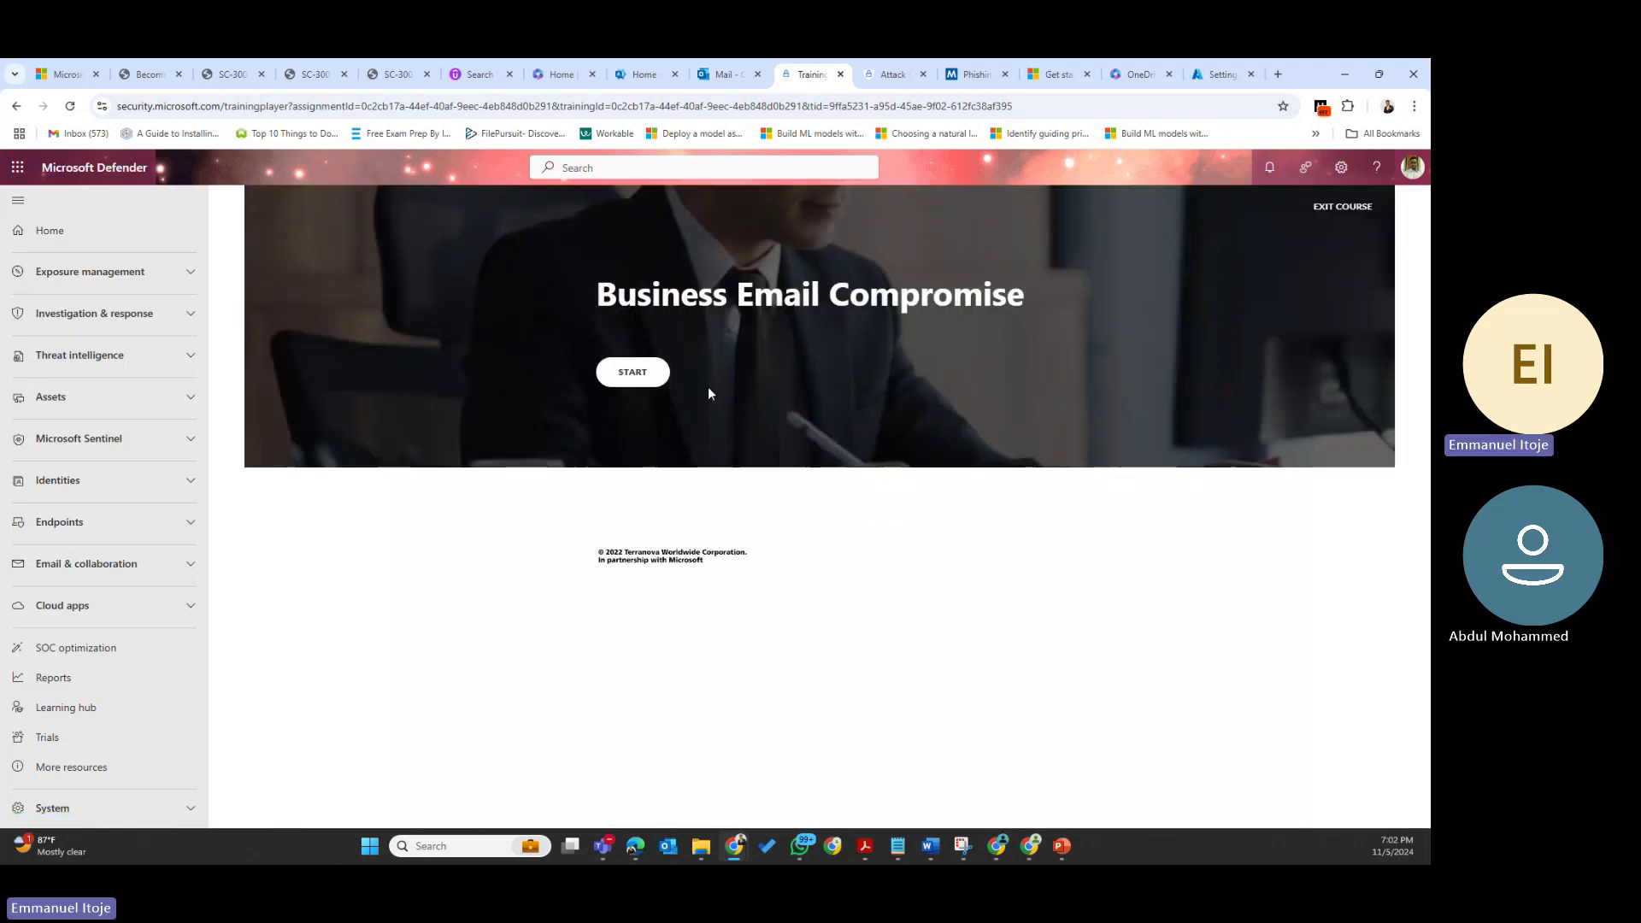
{"action": "left_click", "coordinate": [631, 376]}
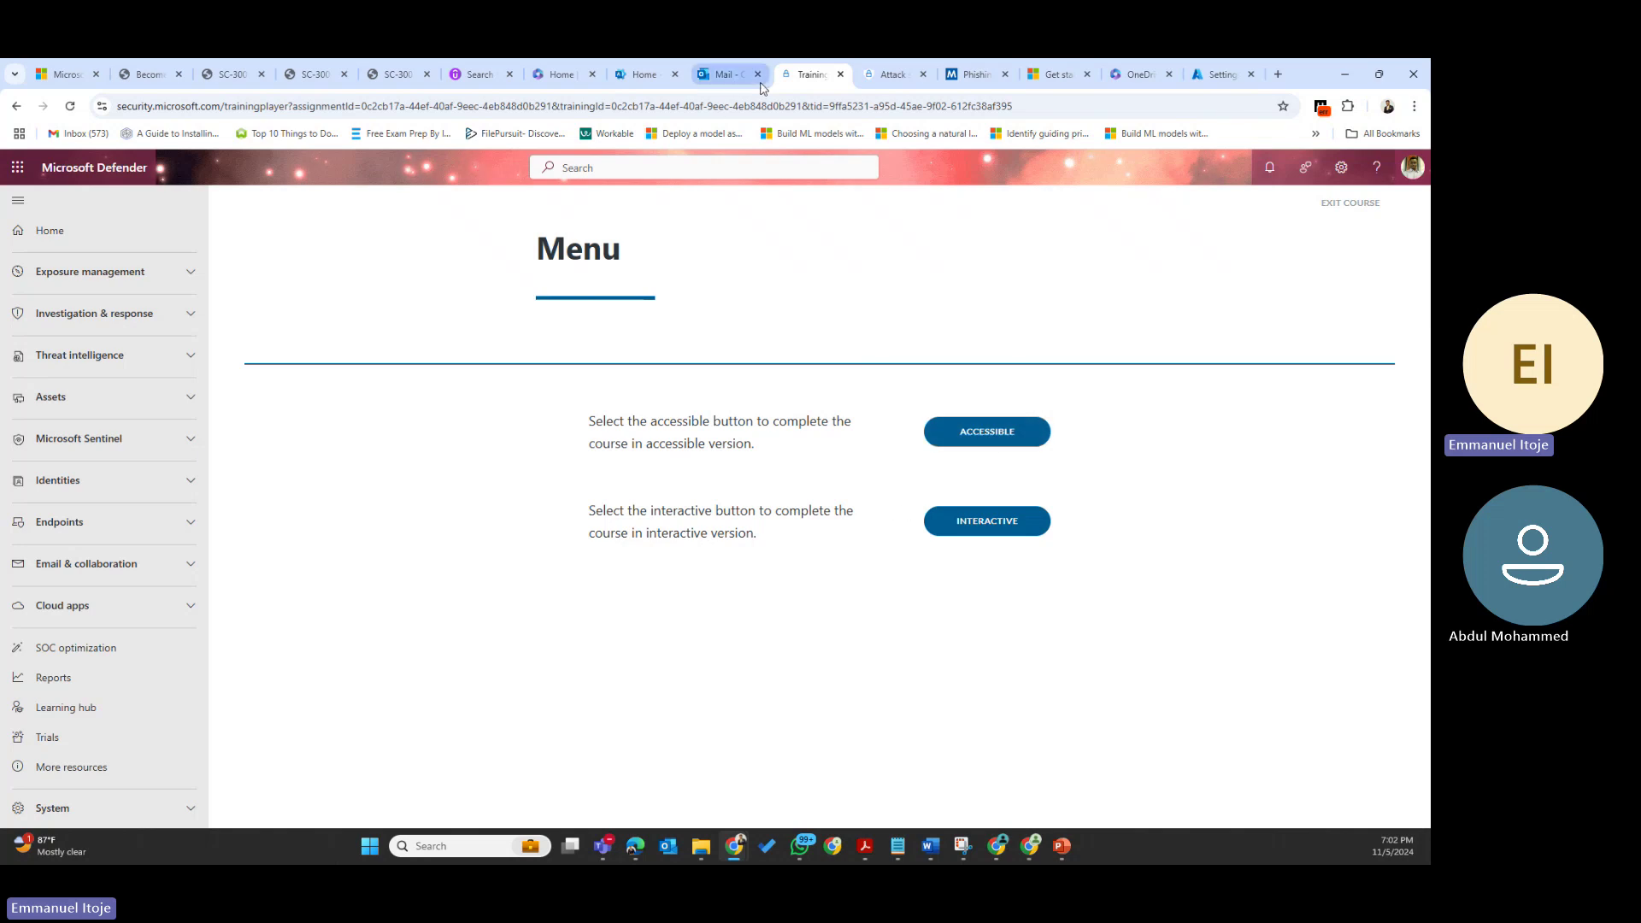
Return to the Email Compromise campaign page, close it, and examine the simulation coverage report's user list
{"action": "left_click", "coordinate": [889, 78]}
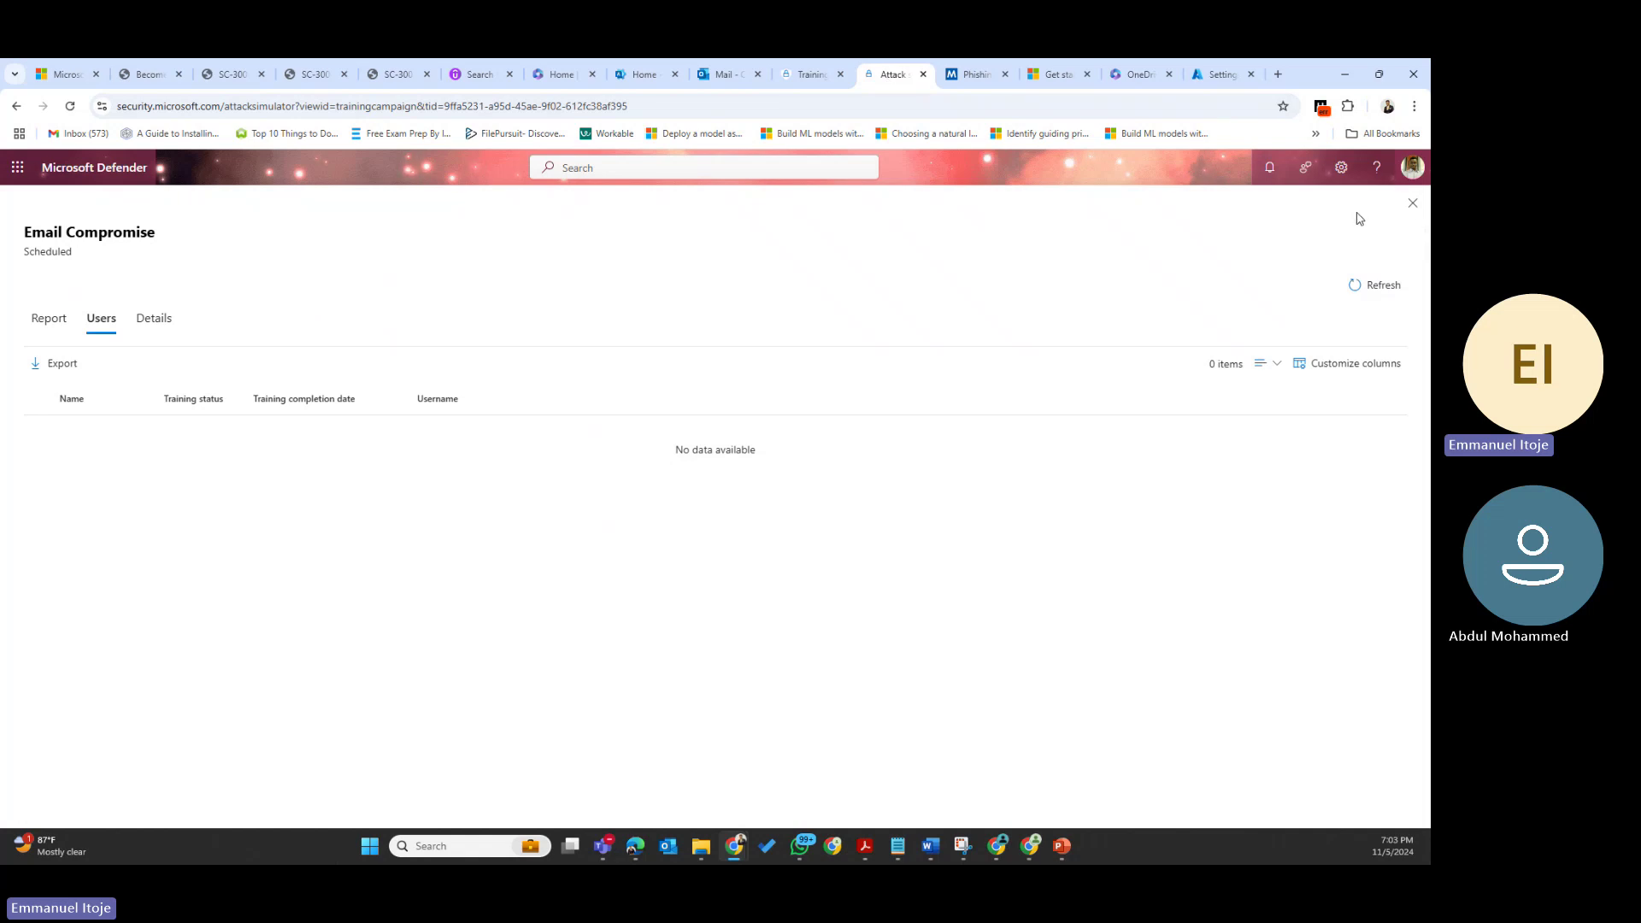
{"action": "left_click", "coordinate": [1413, 204]}
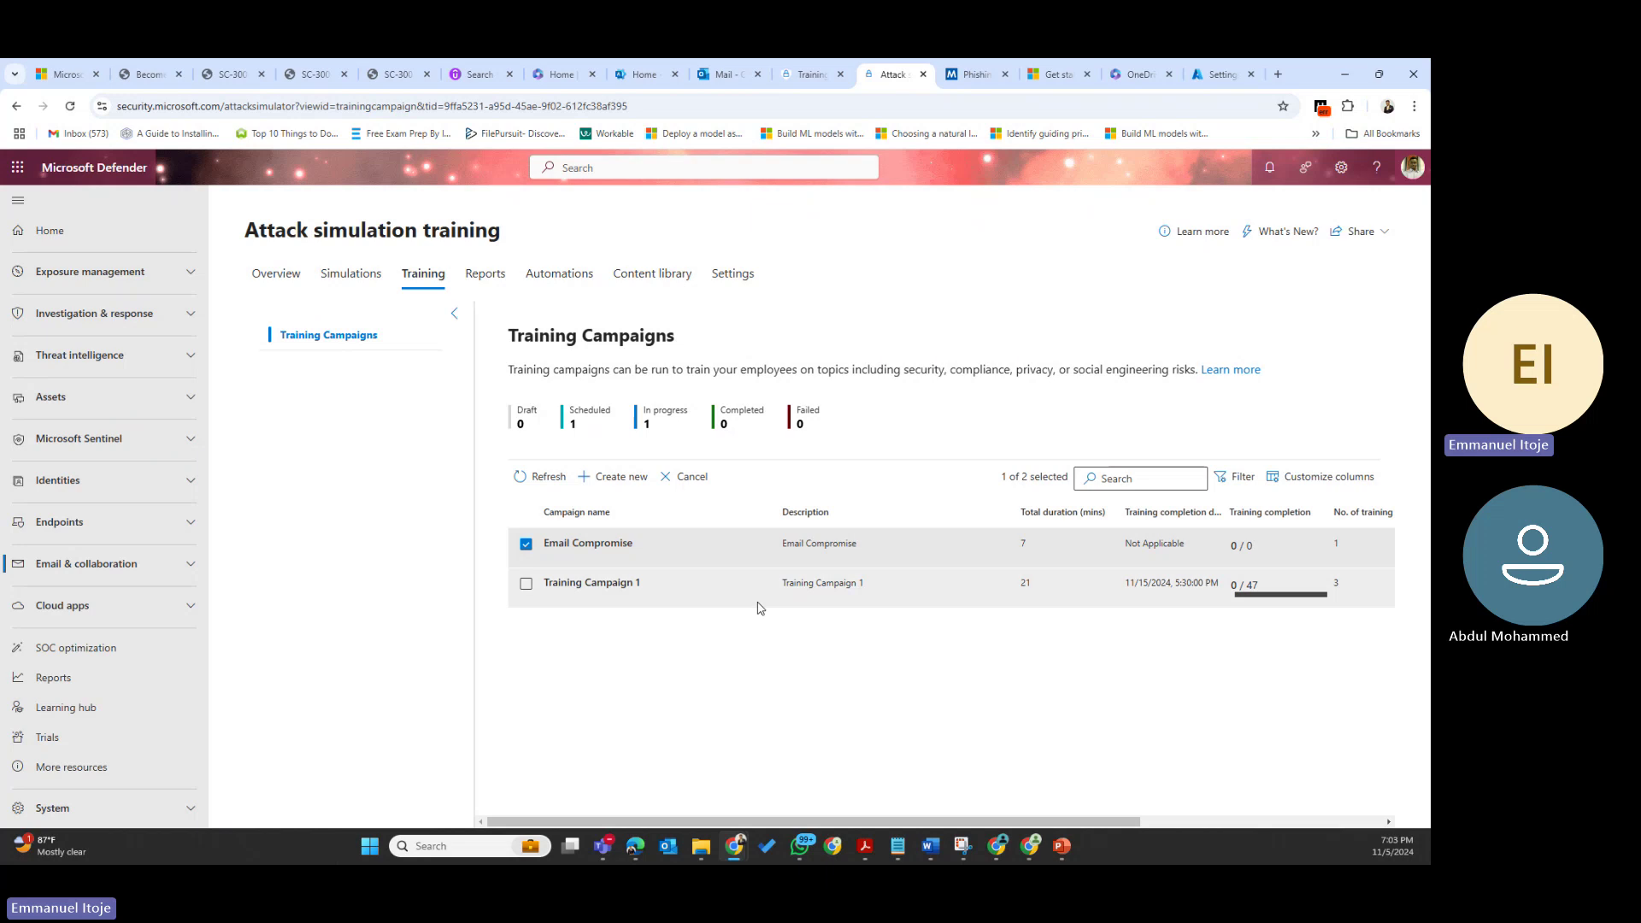
{"action": "left_click", "coordinate": [485, 274]}
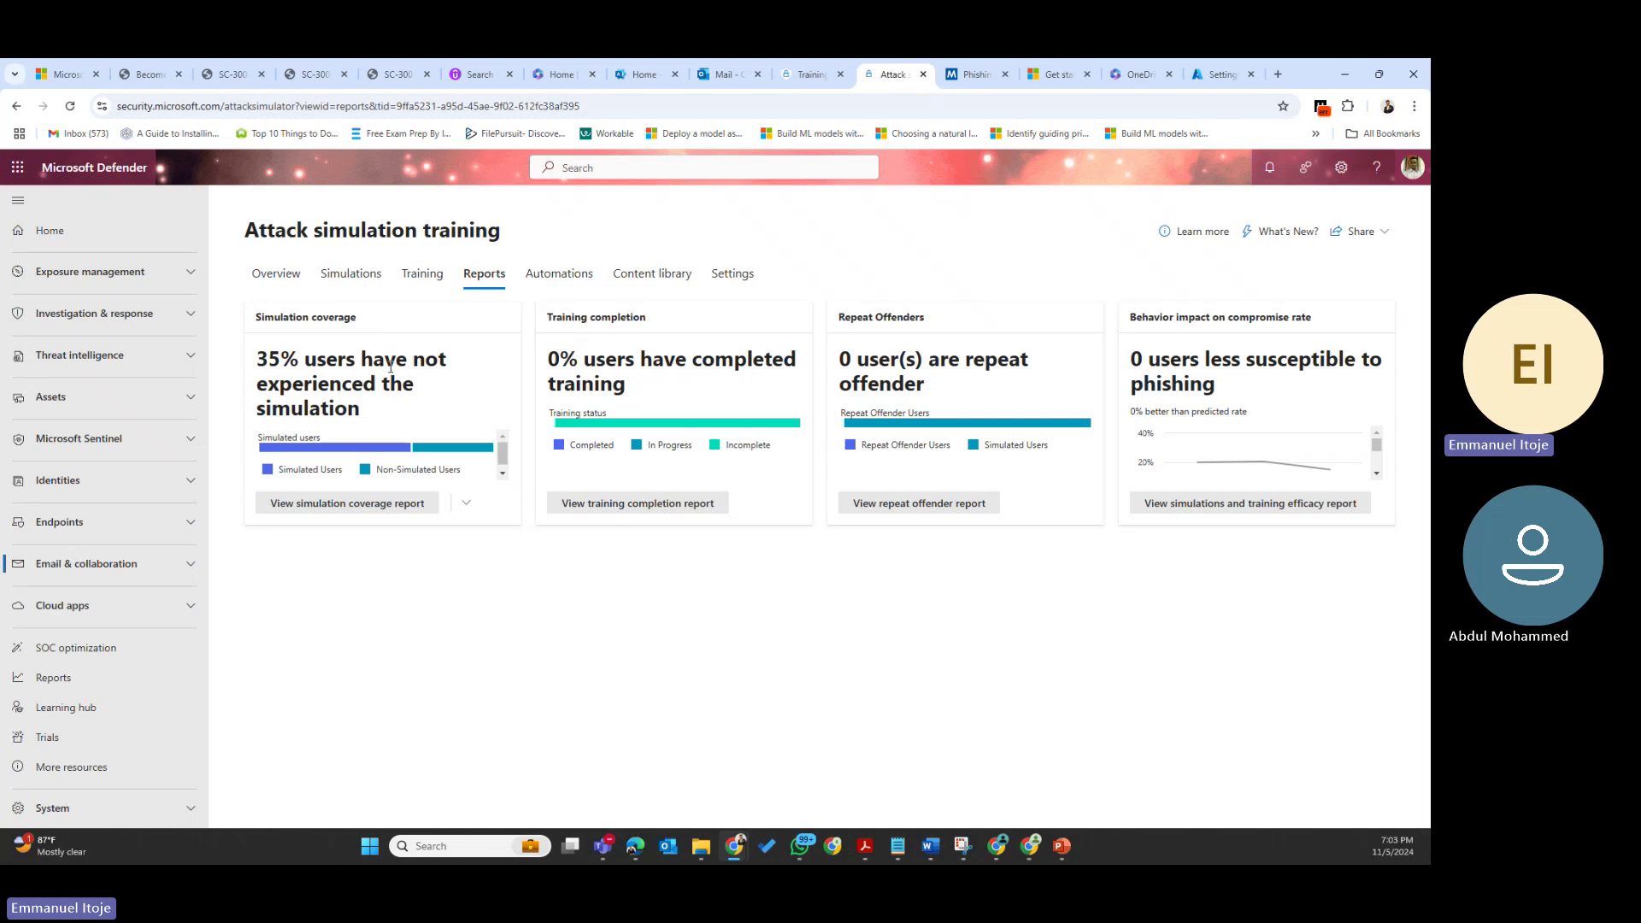
{"action": "left_click", "coordinate": [368, 508]}
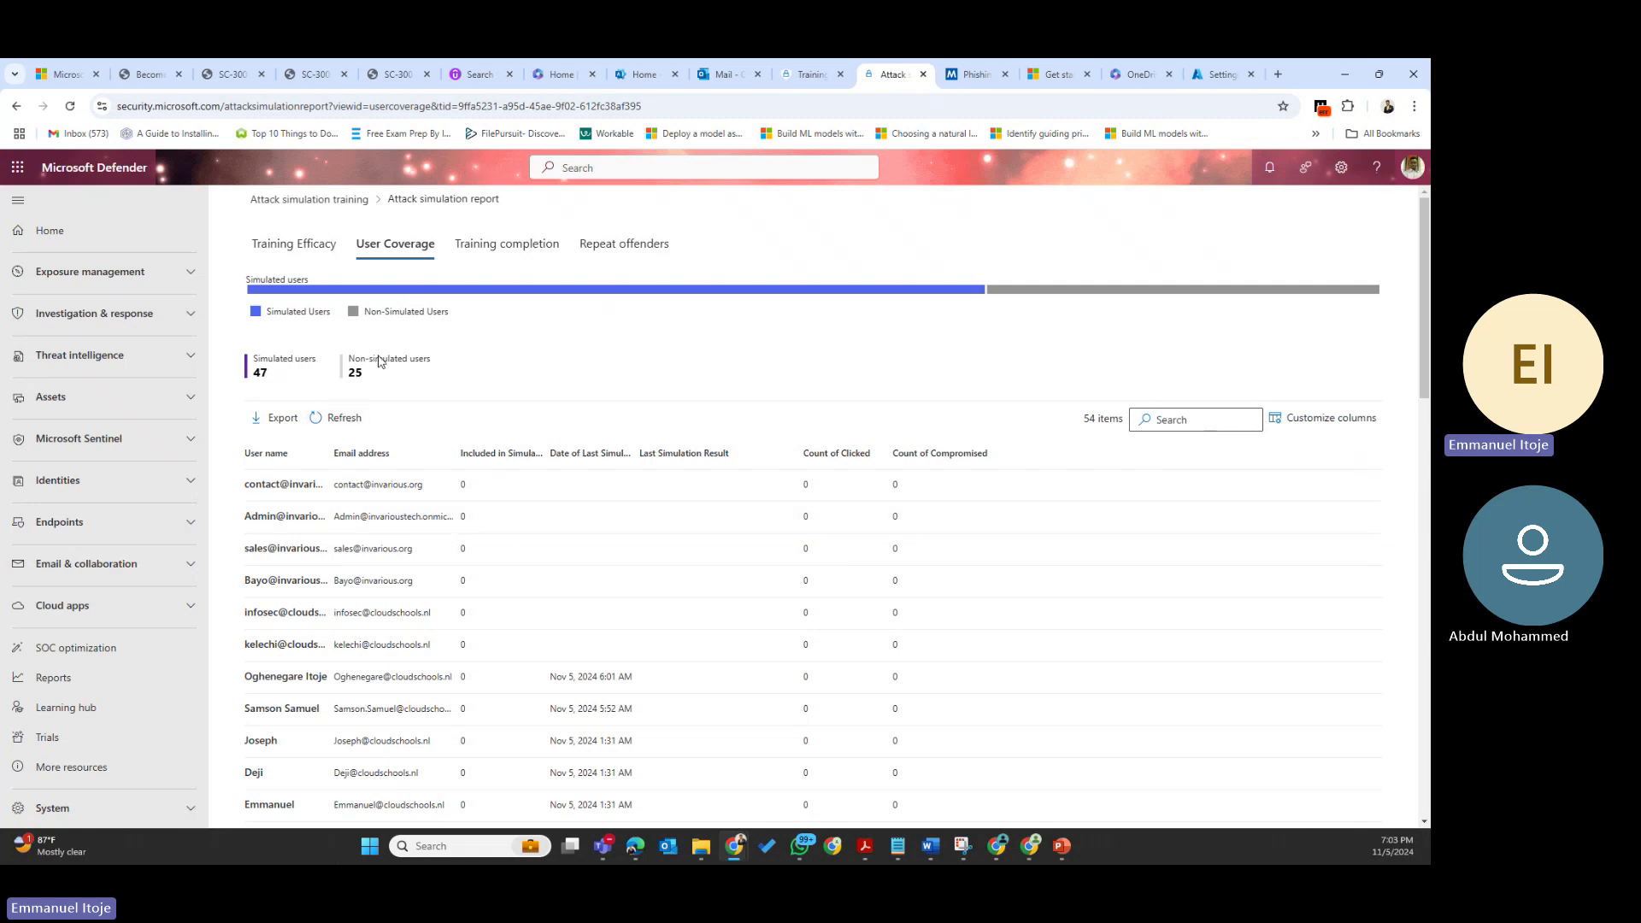
{"action": "scroll", "coordinate": [395, 575], "scroll_direction": "down", "scroll_amount": 10}
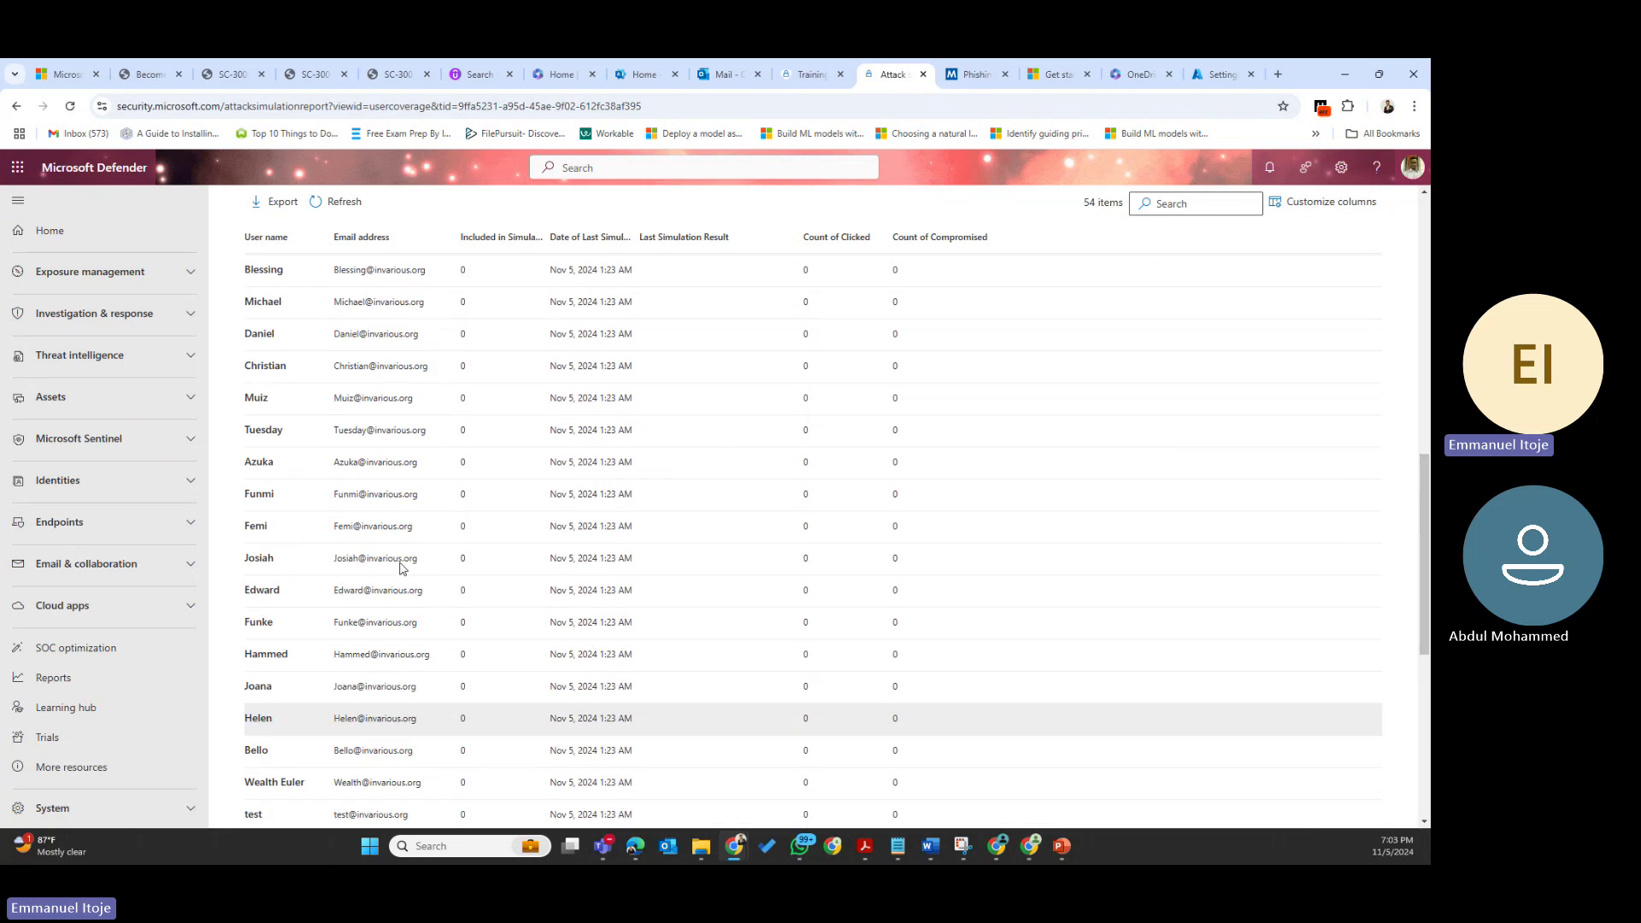
{"action": "scroll", "coordinate": [401, 566], "scroll_direction": "up", "scroll_amount": 10}
{"action": "scroll", "coordinate": [402, 566], "scroll_direction": "up", "scroll_amount": 2}
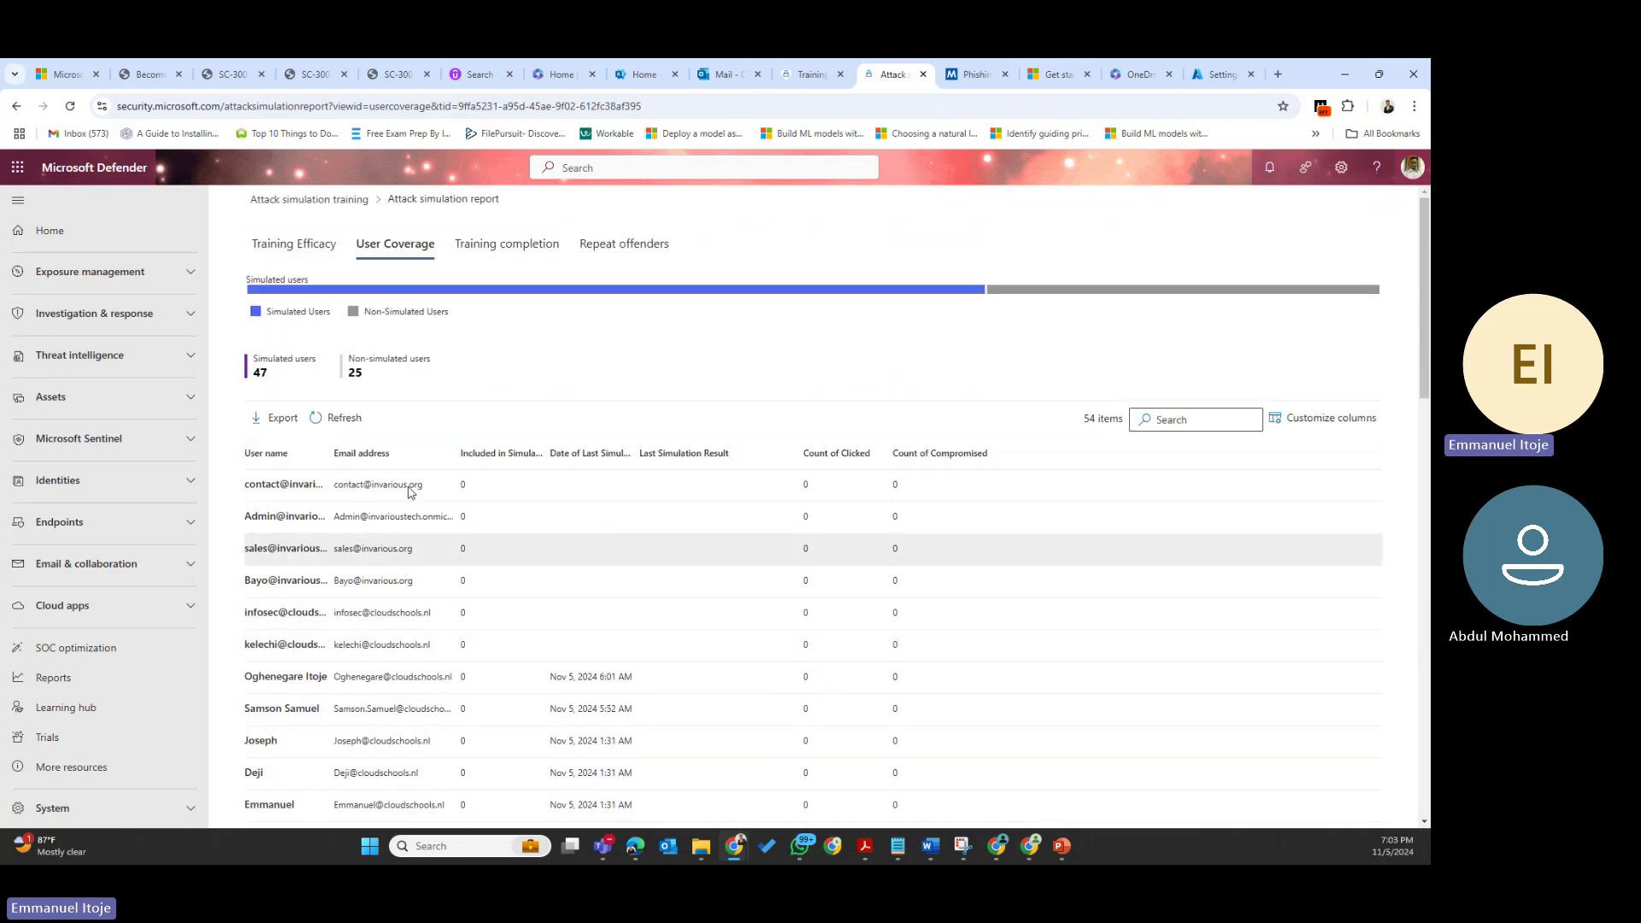
Examine the training completion and repeat offenders reports, and return to the attack simulation training overview
{"action": "left_click", "coordinate": [494, 248]}
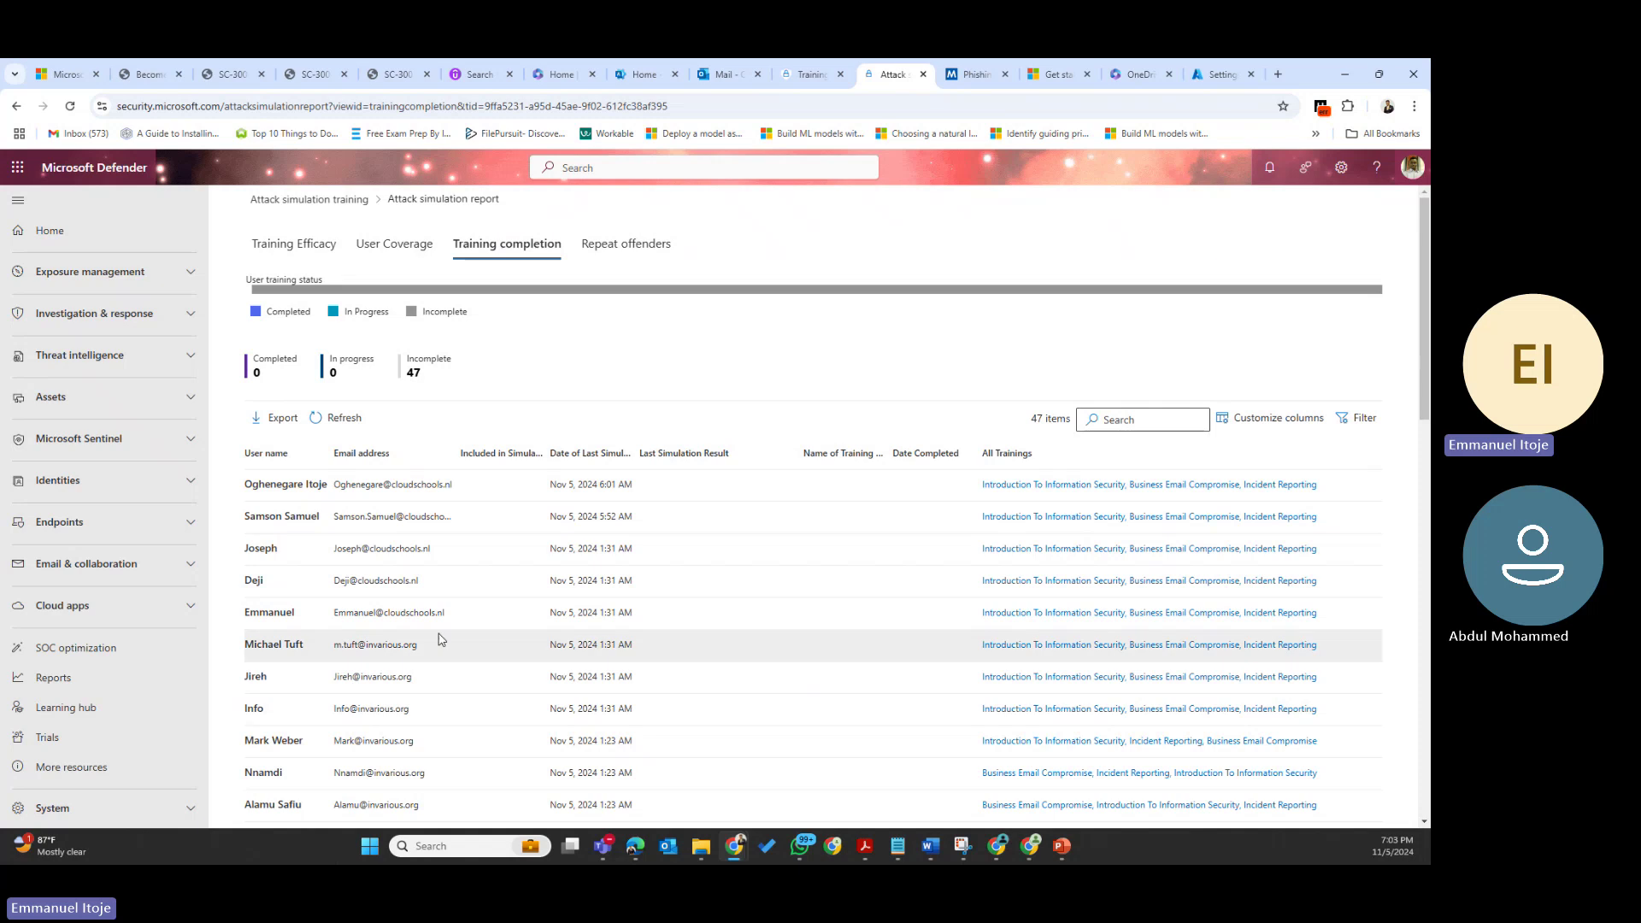
{"action": "left_click", "coordinate": [606, 254]}
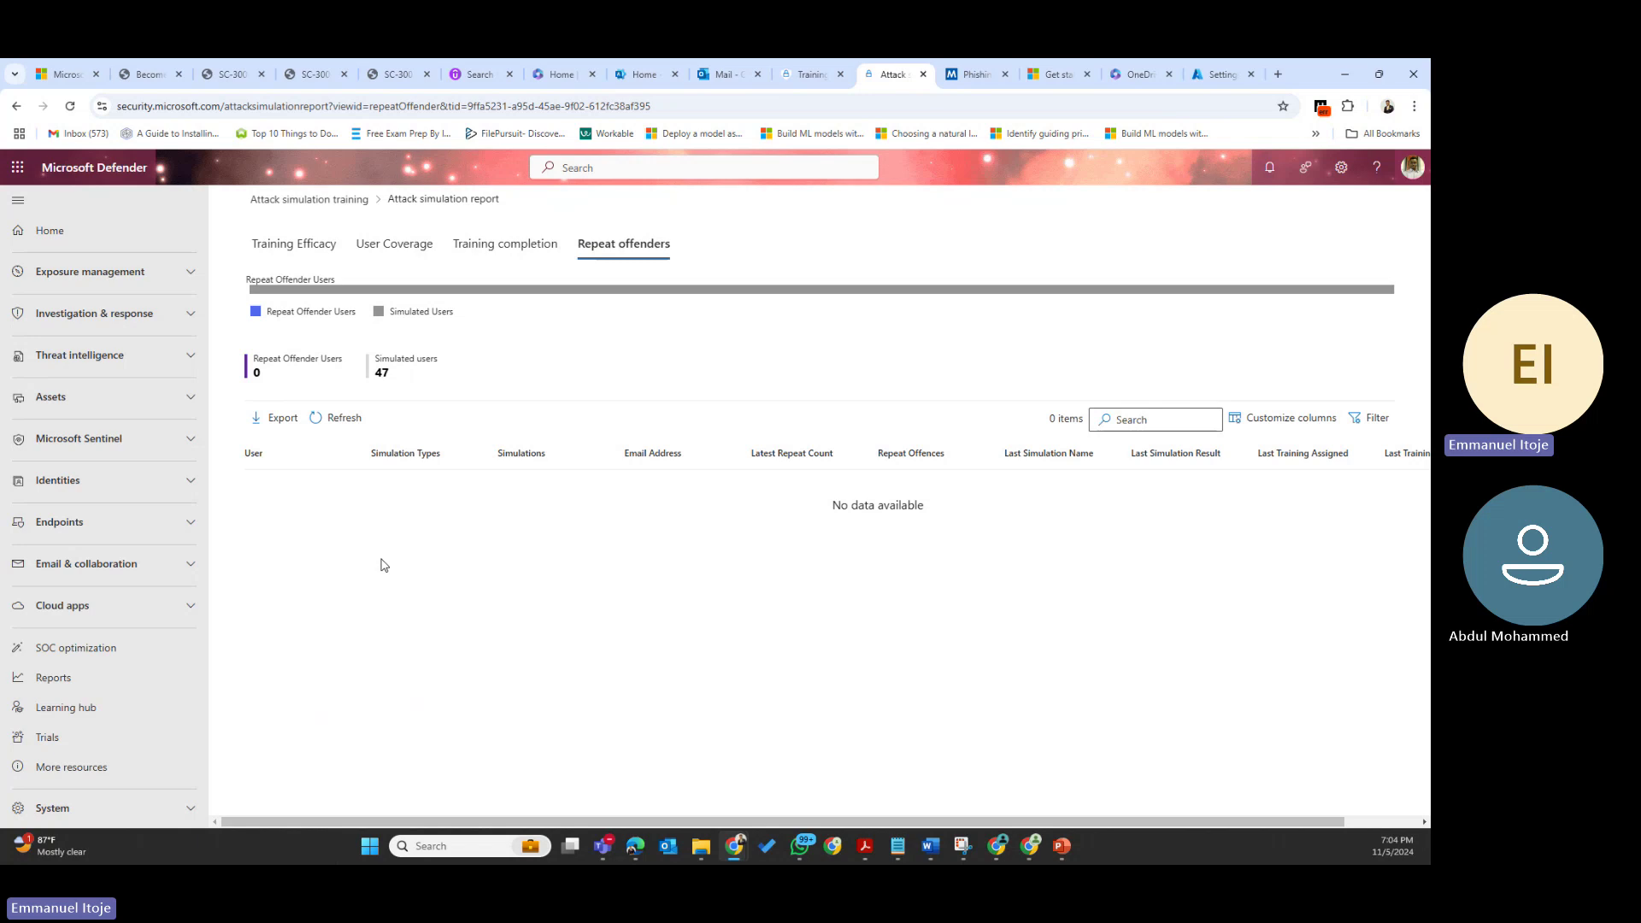
{"action": "left_click", "coordinate": [313, 200]}
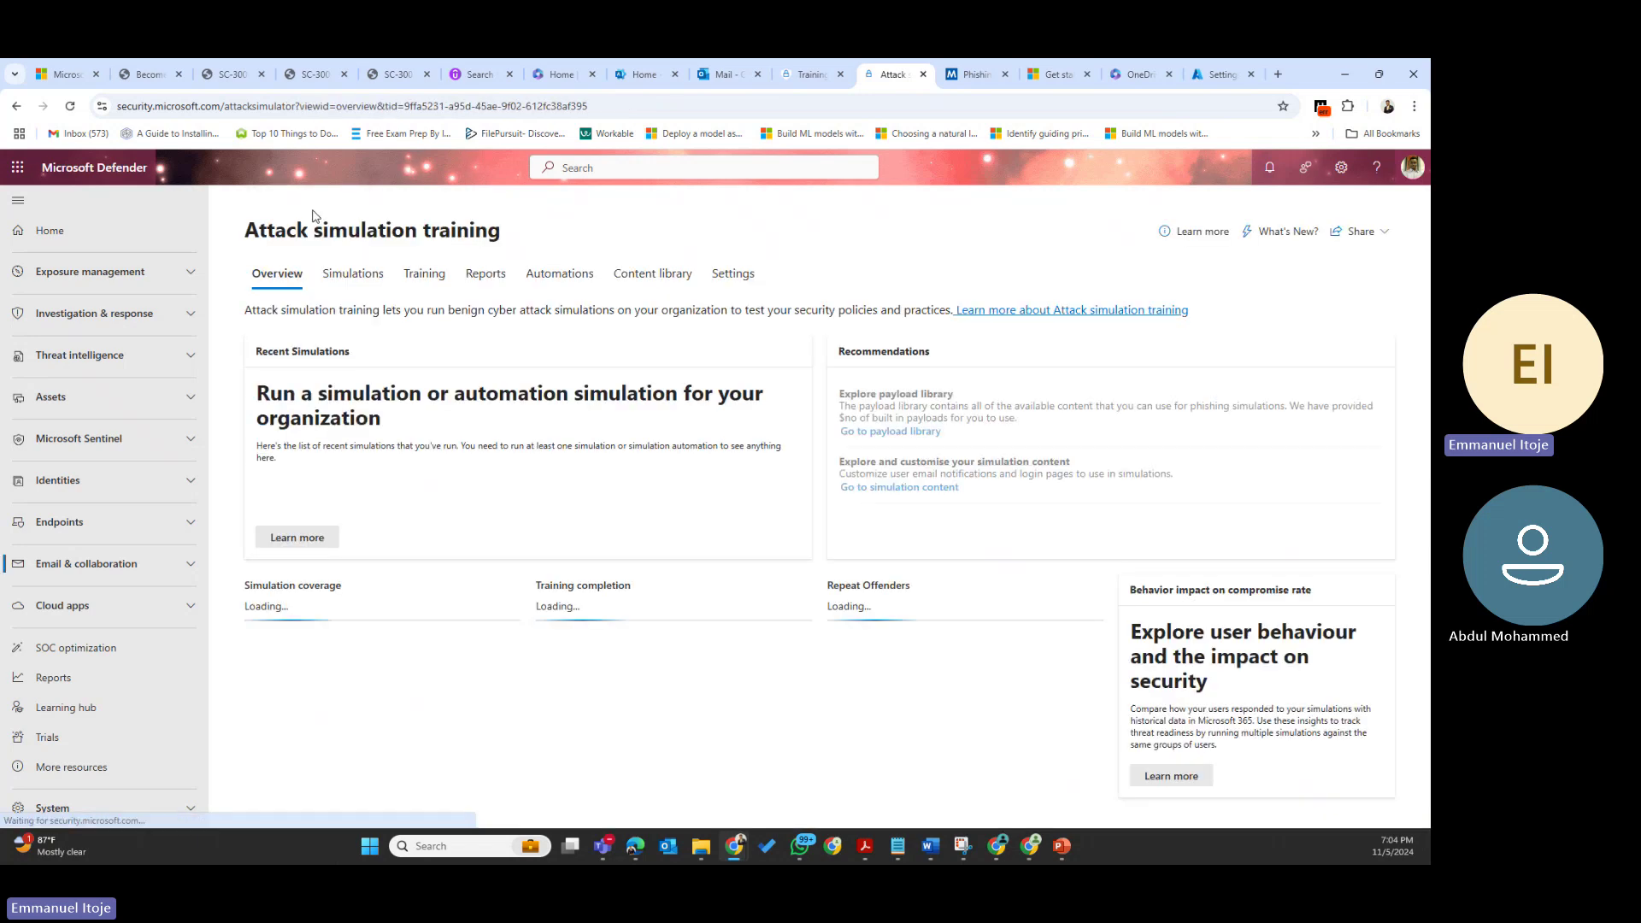
View the attack simulation report summaries and the detailed training completion report, and go back to the overview
{"action": "left_click", "coordinate": [483, 275]}
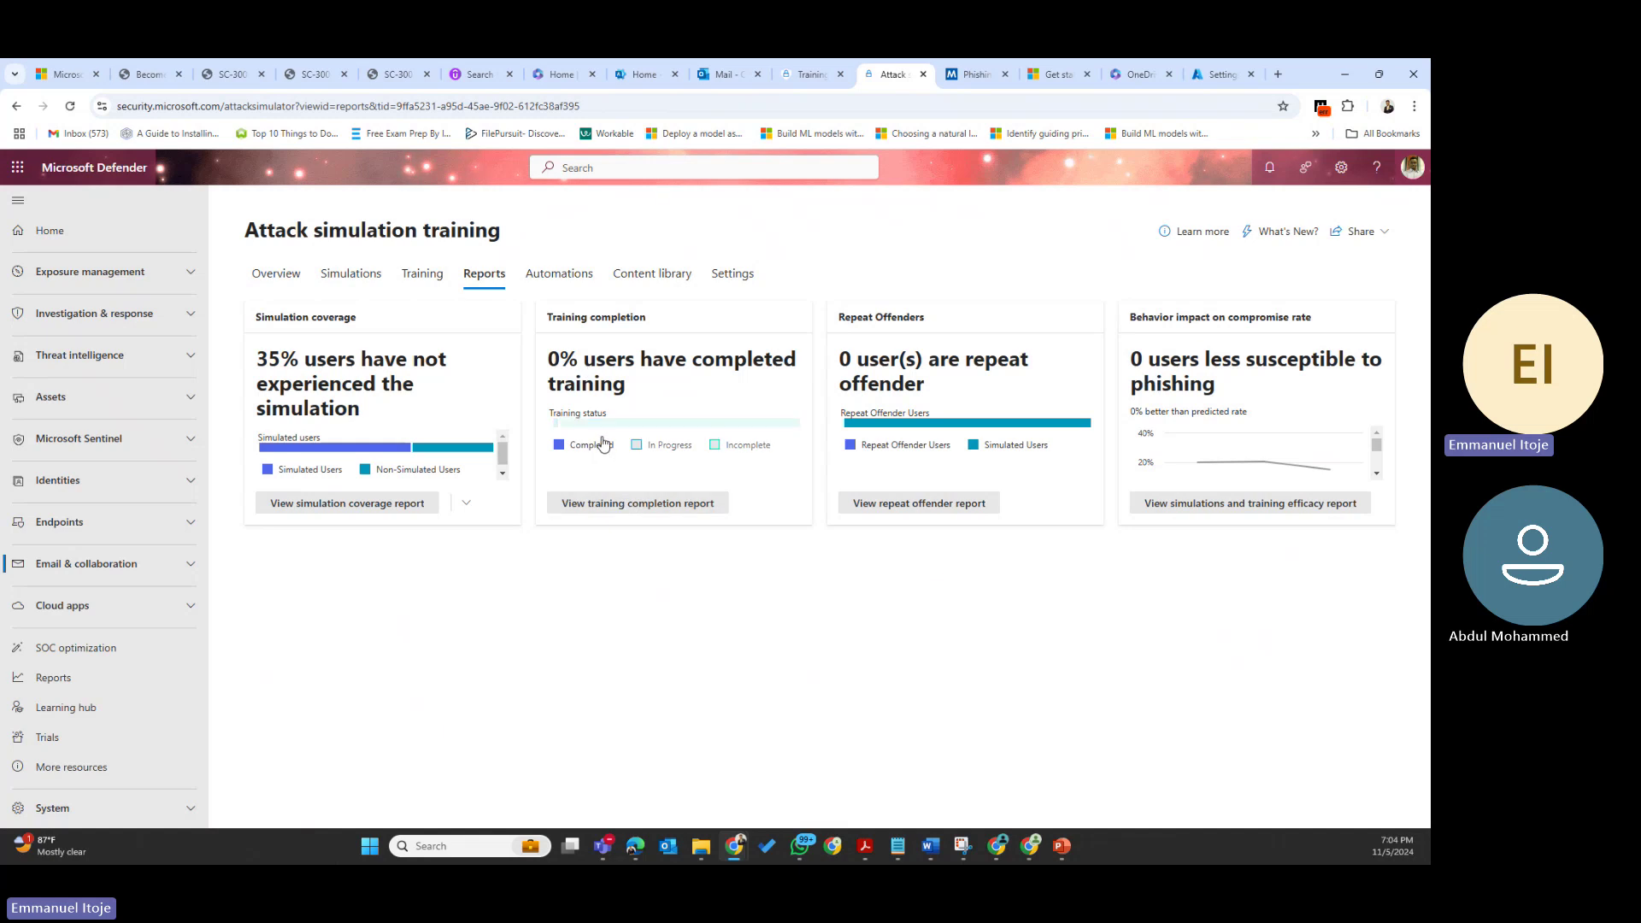
{"action": "mouse_move", "coordinate": [580, 429]}
{"action": "left_click", "coordinate": [658, 509]}
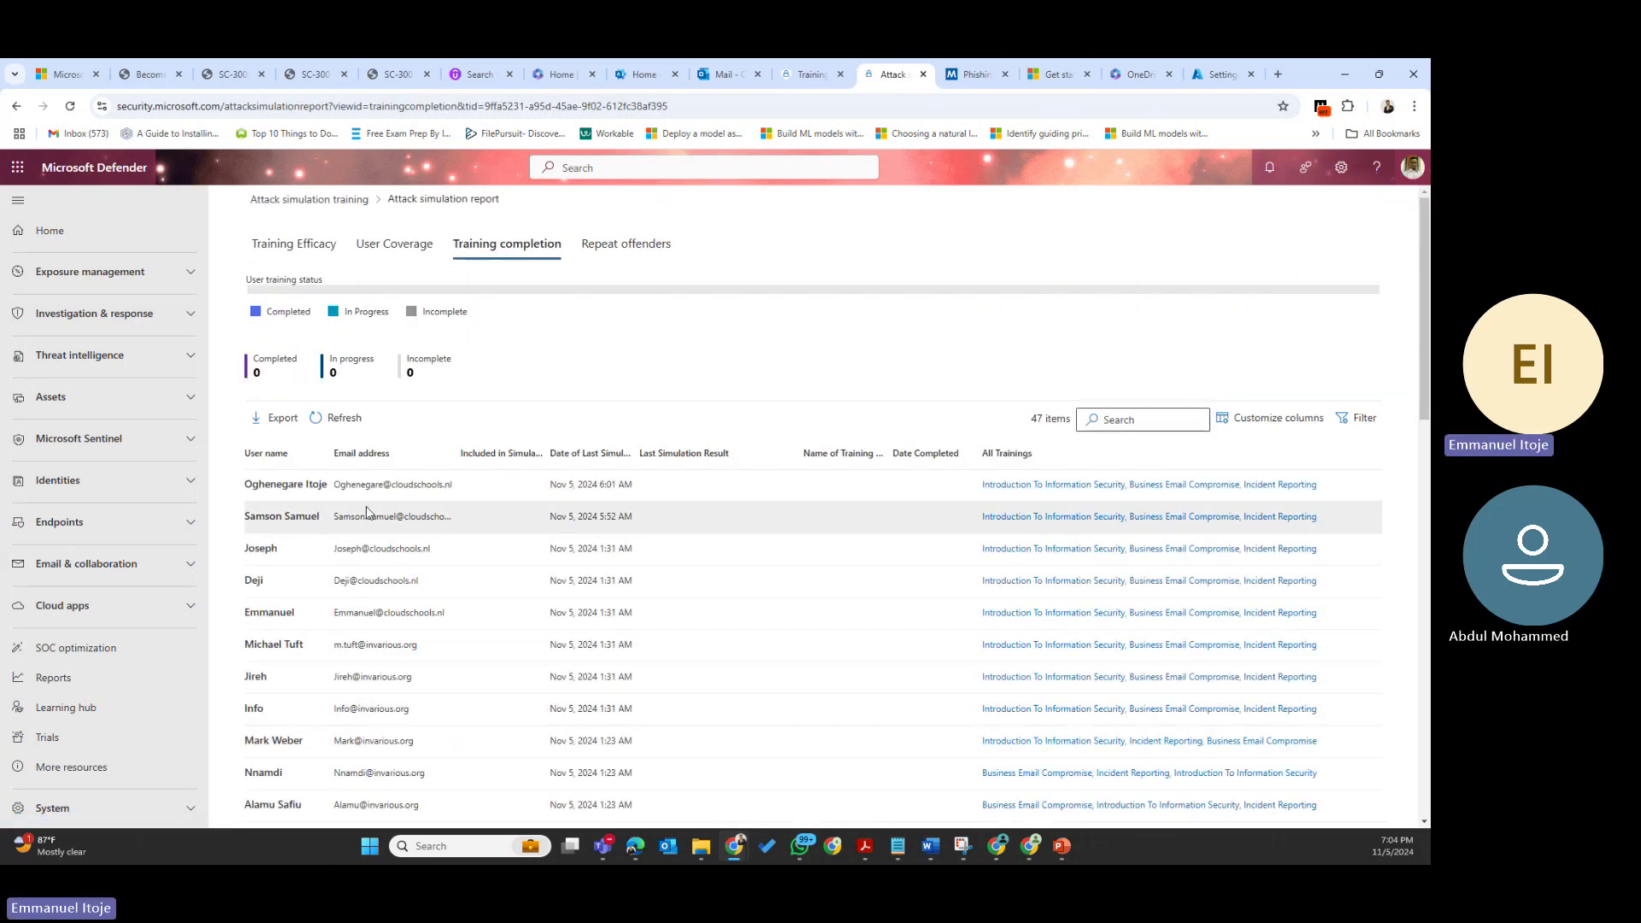
{"action": "left_click", "coordinate": [288, 200]}
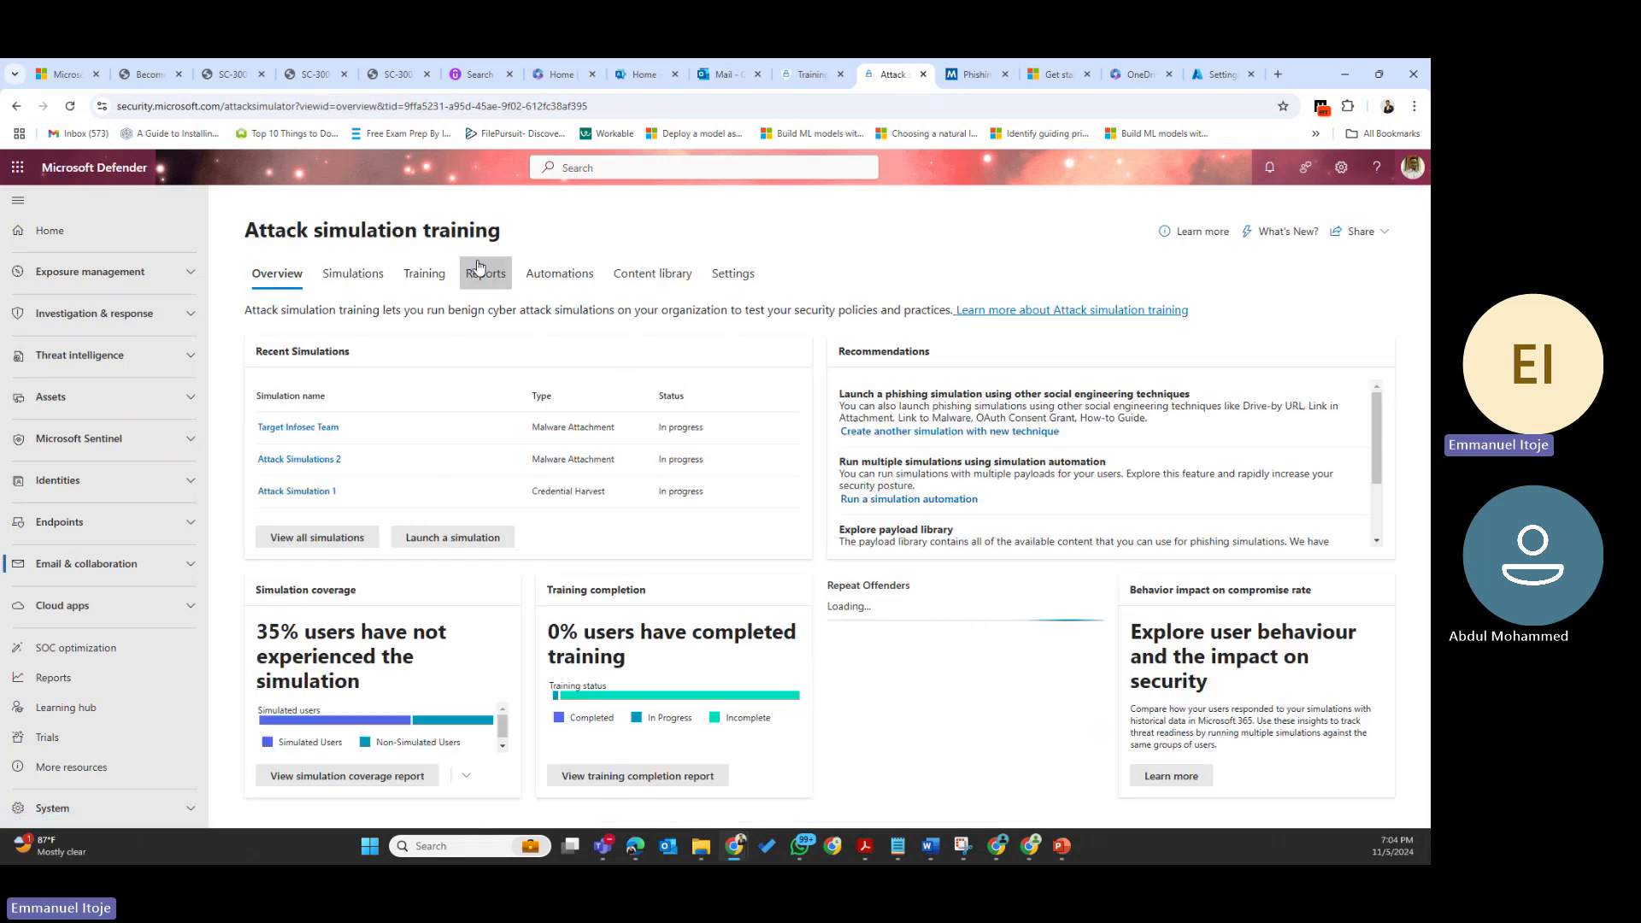
View the simulations and training efficacy report, and return to the attack simulation training overview
{"action": "left_click", "coordinate": [480, 270]}
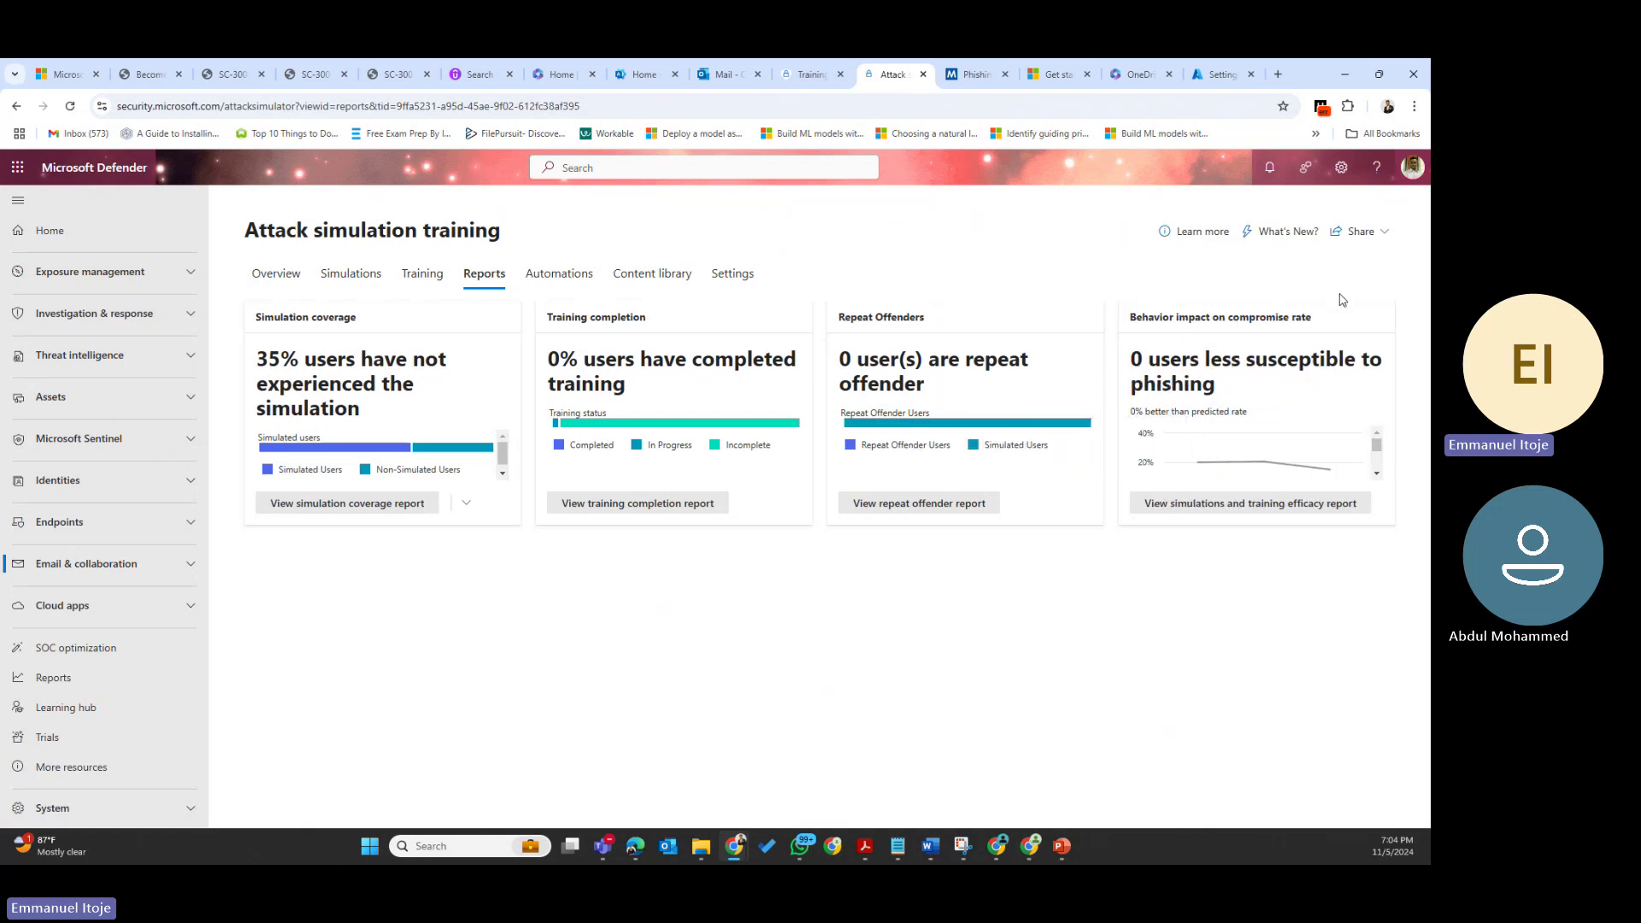
{"action": "left_click", "coordinate": [1279, 509]}
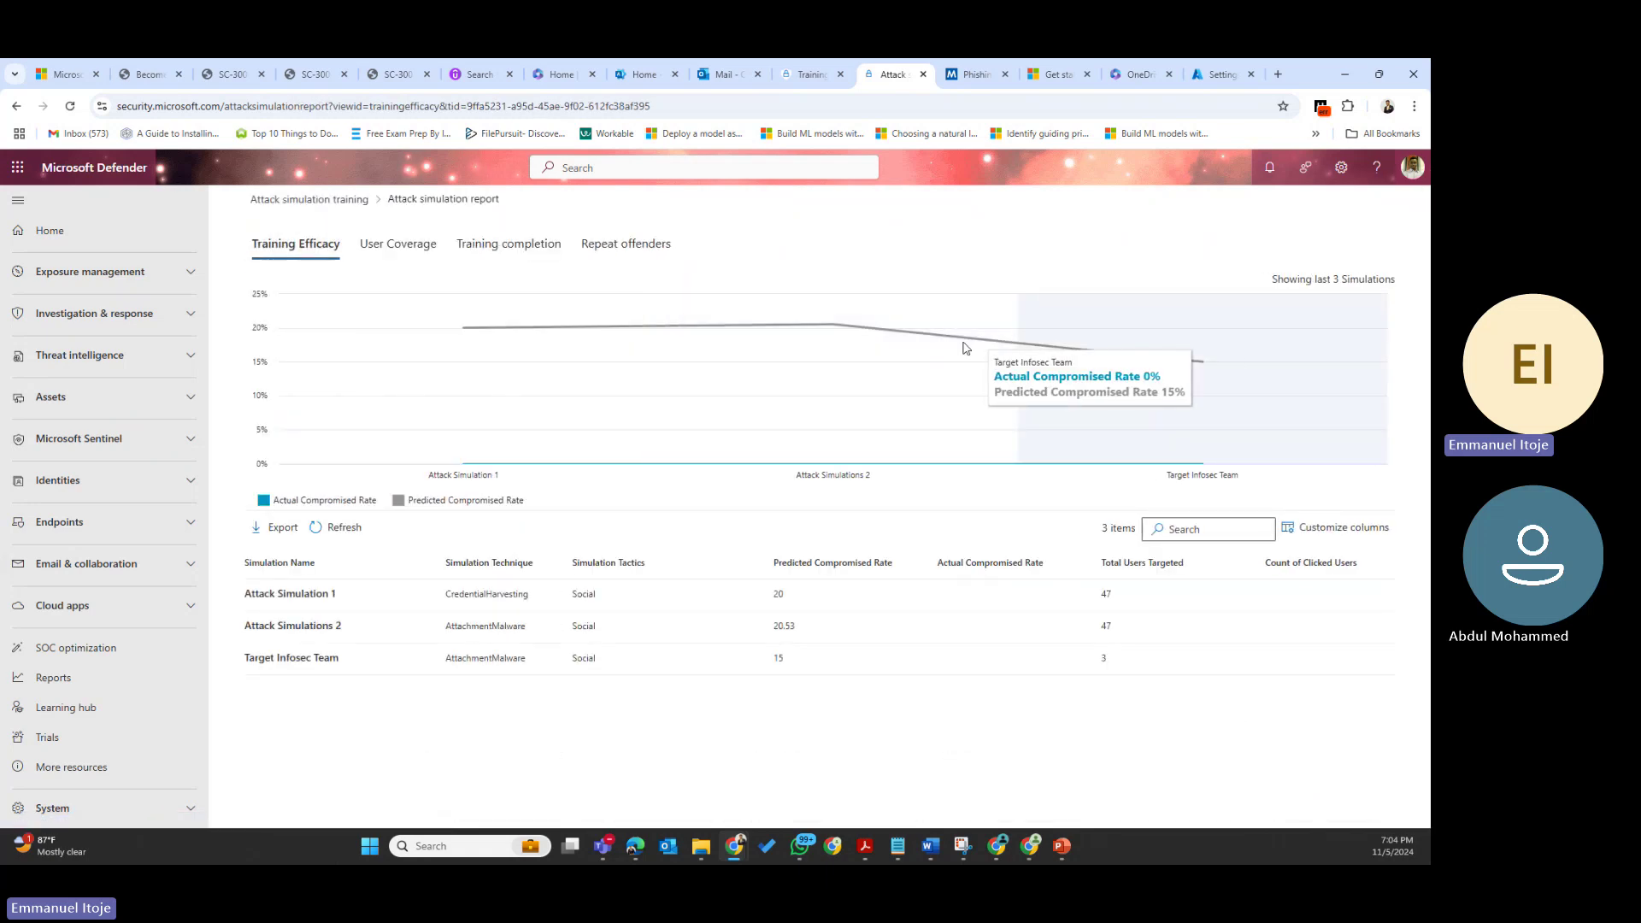
{"action": "left_click", "coordinate": [256, 196]}
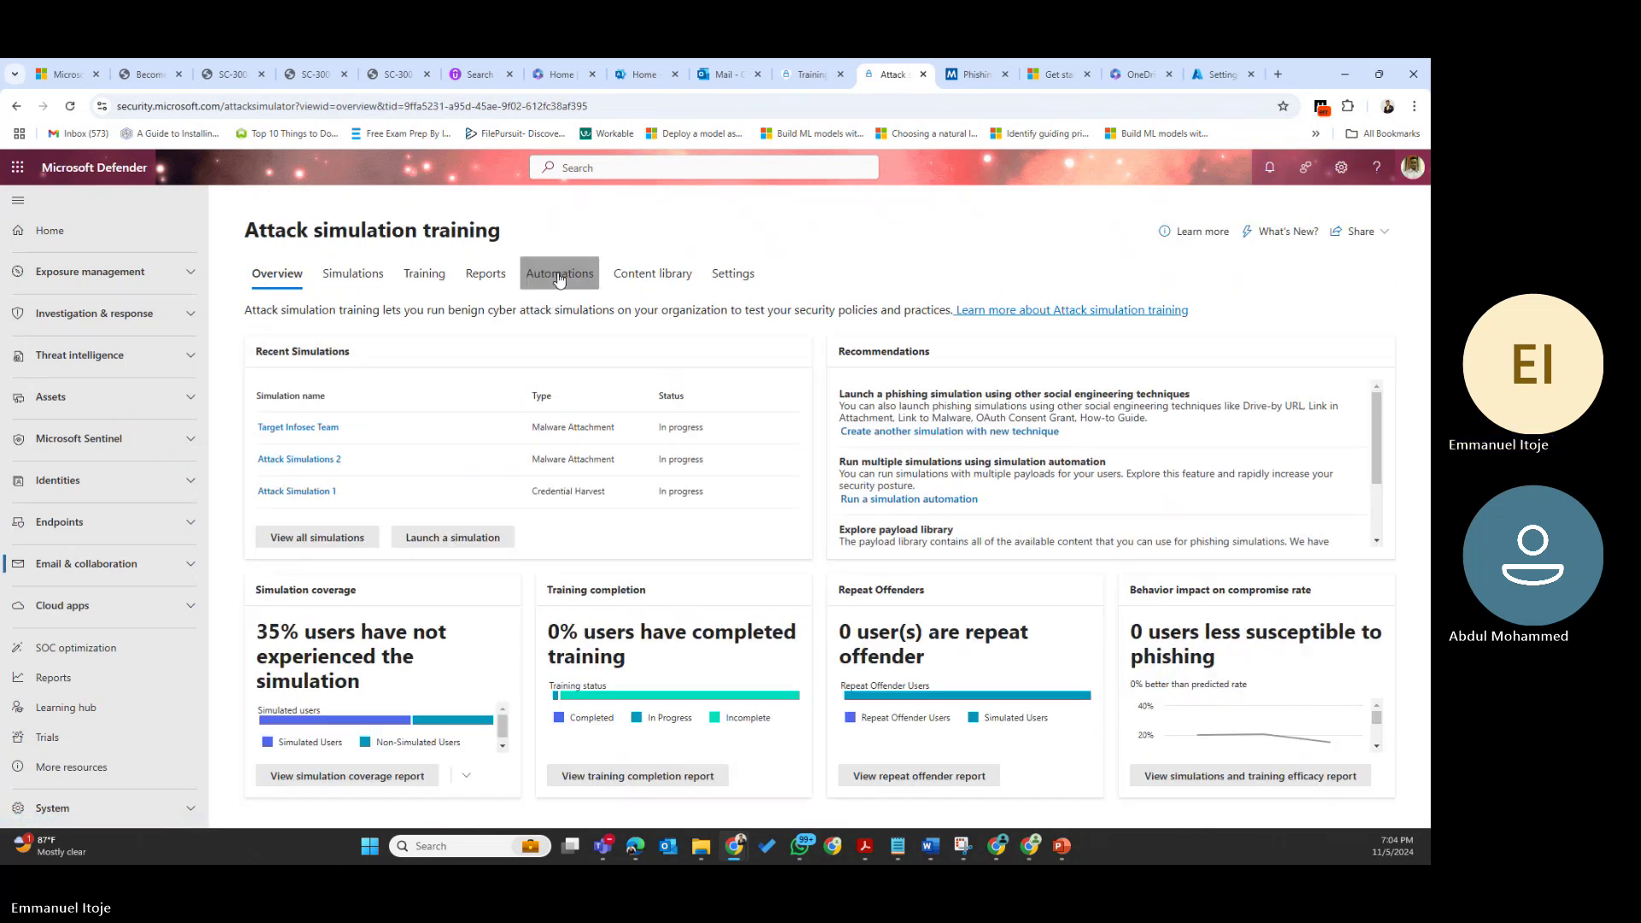
Create a new simulation automation and name it "Attack Automation Simulation"
{"action": "left_click", "coordinate": [560, 279]}
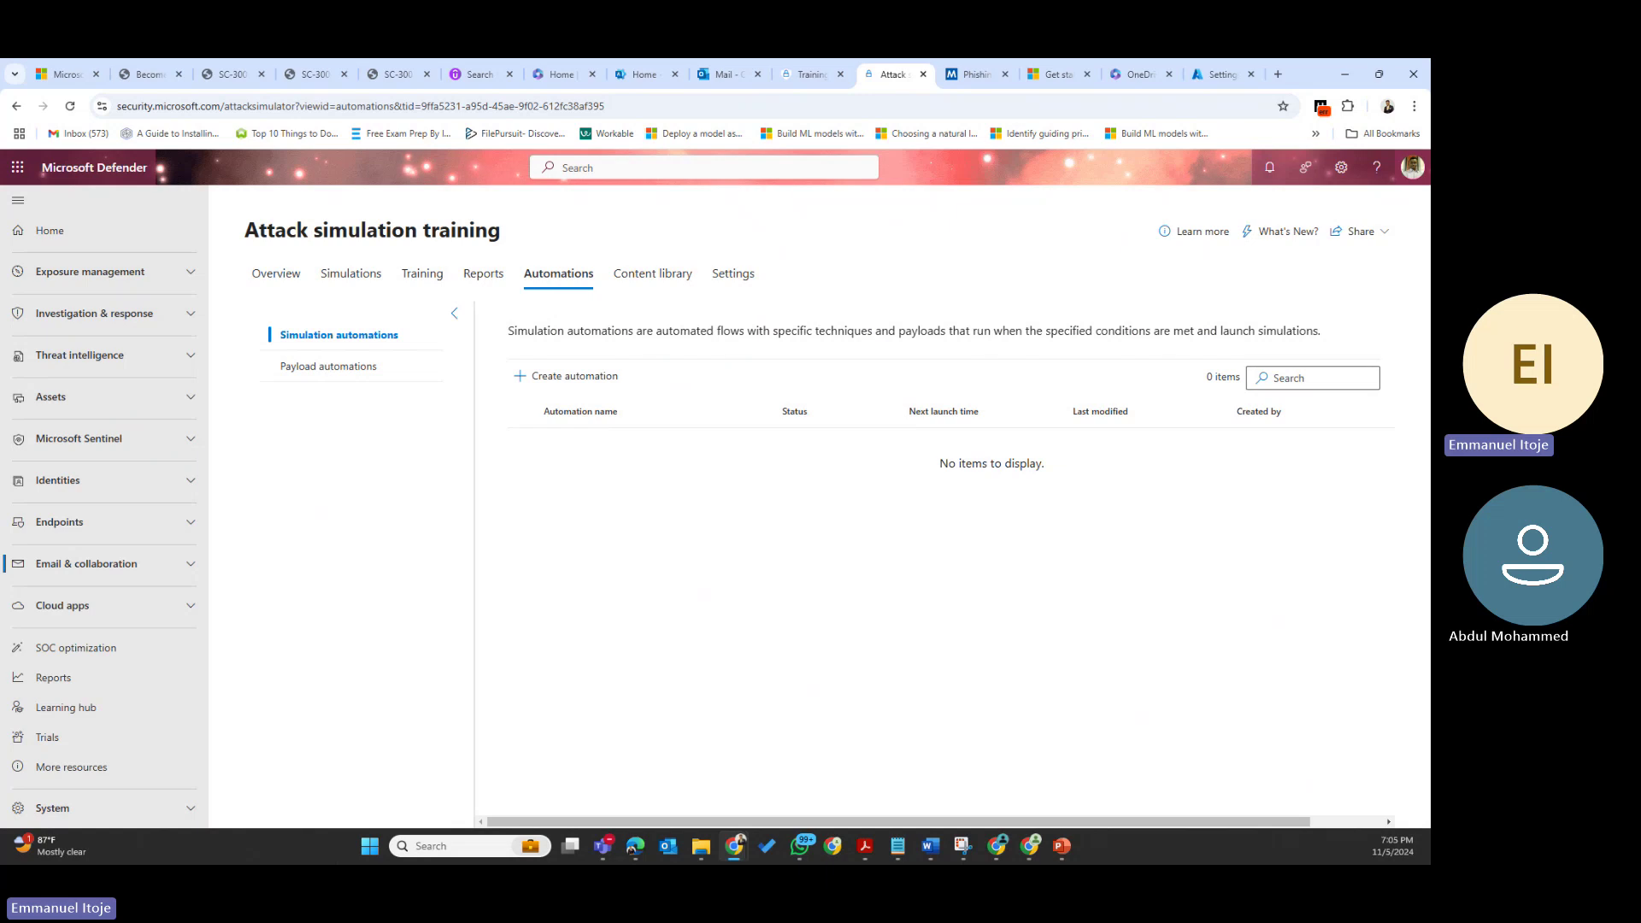
{"action": "left_click", "coordinate": [574, 376]}
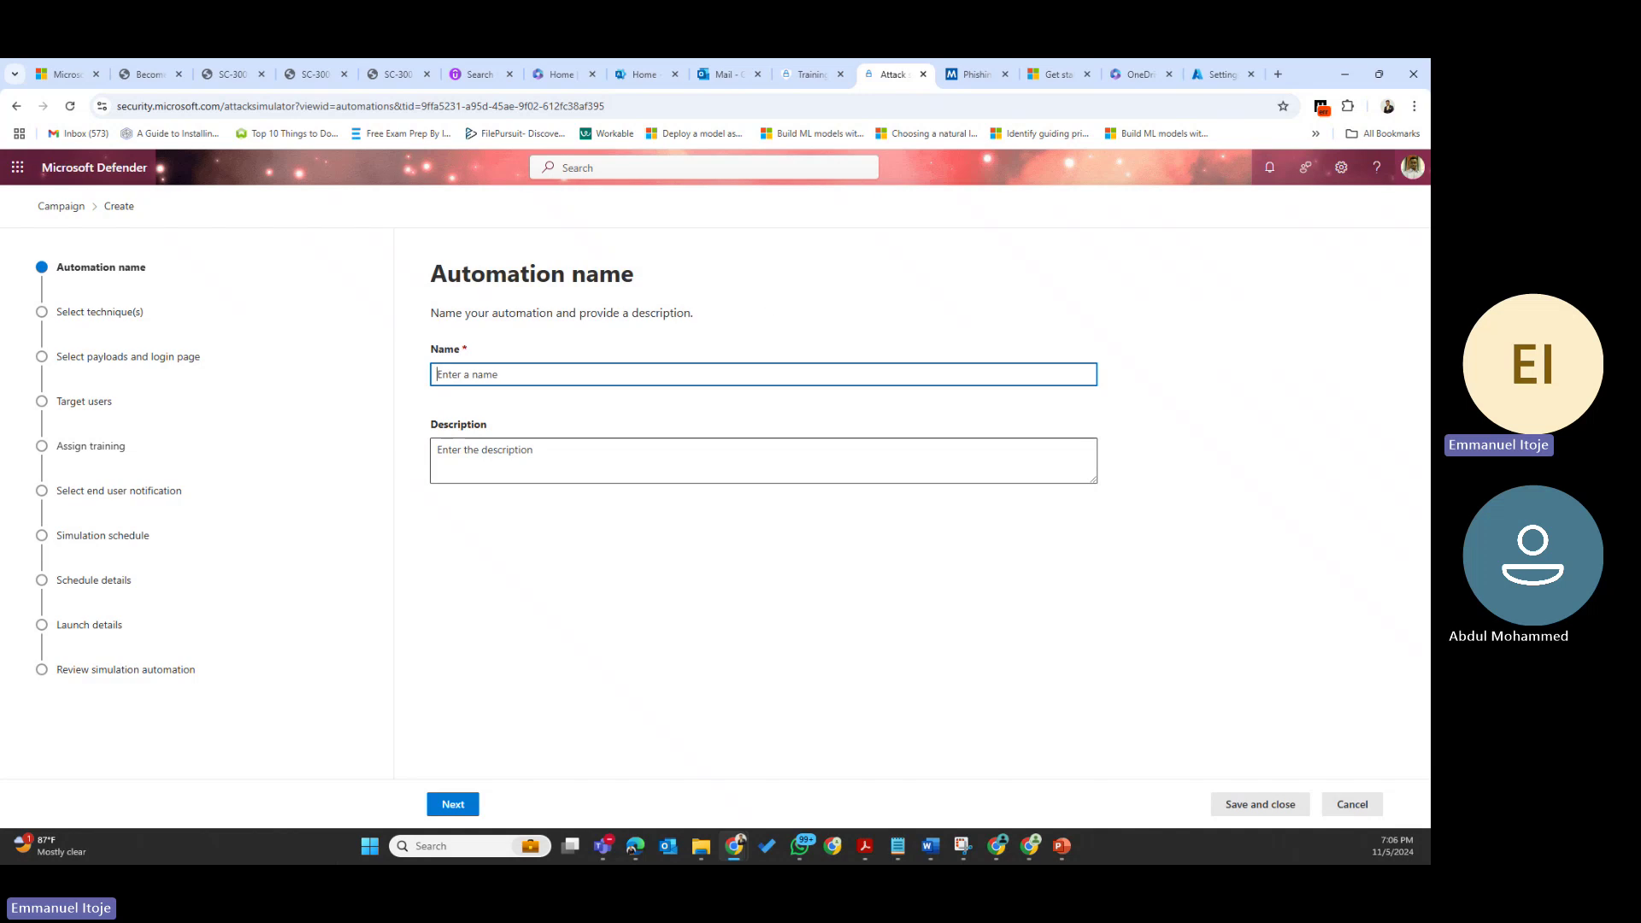
{"action": "key", "text": "alt+Tab"}
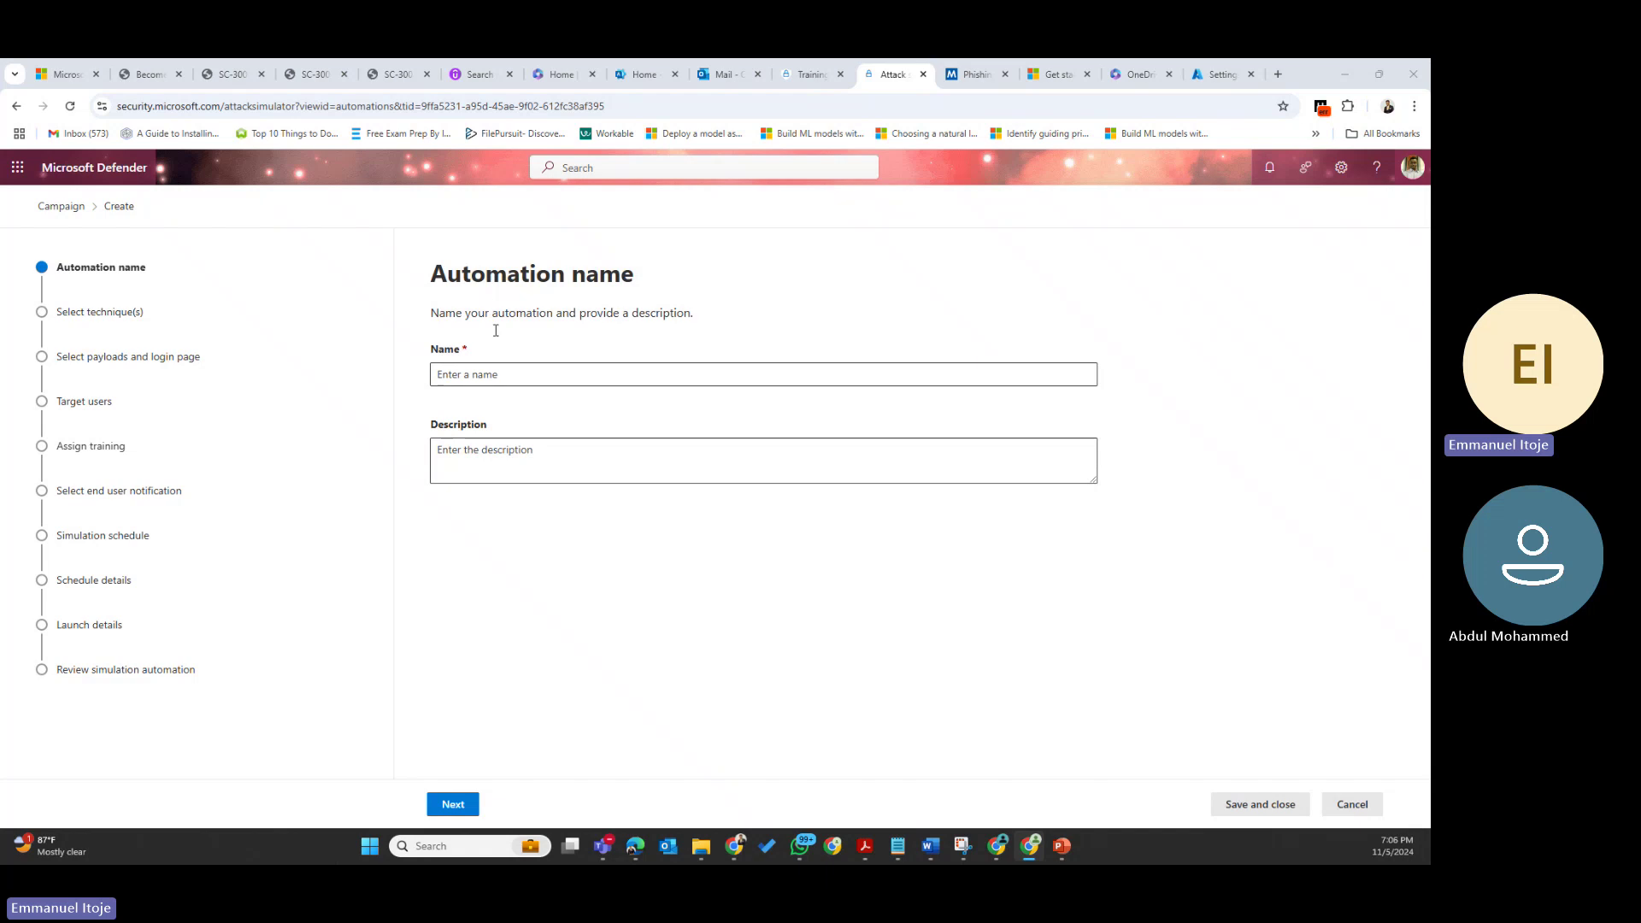
{"action": "left_click", "coordinate": [499, 371]}
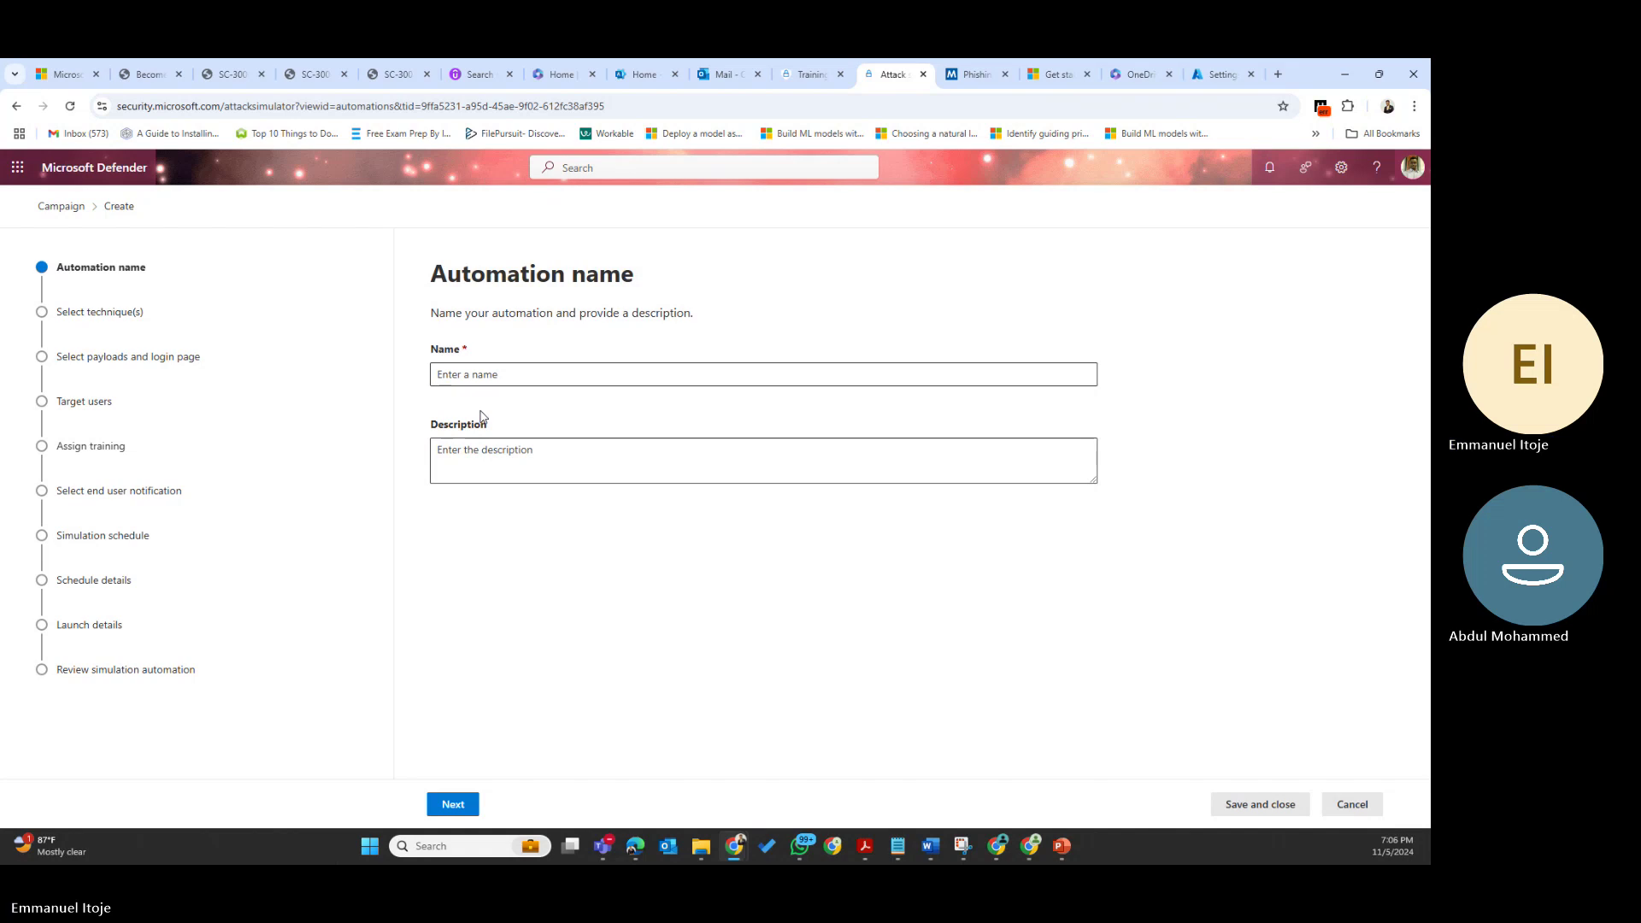
{"action": "left_click", "coordinate": [490, 380]}
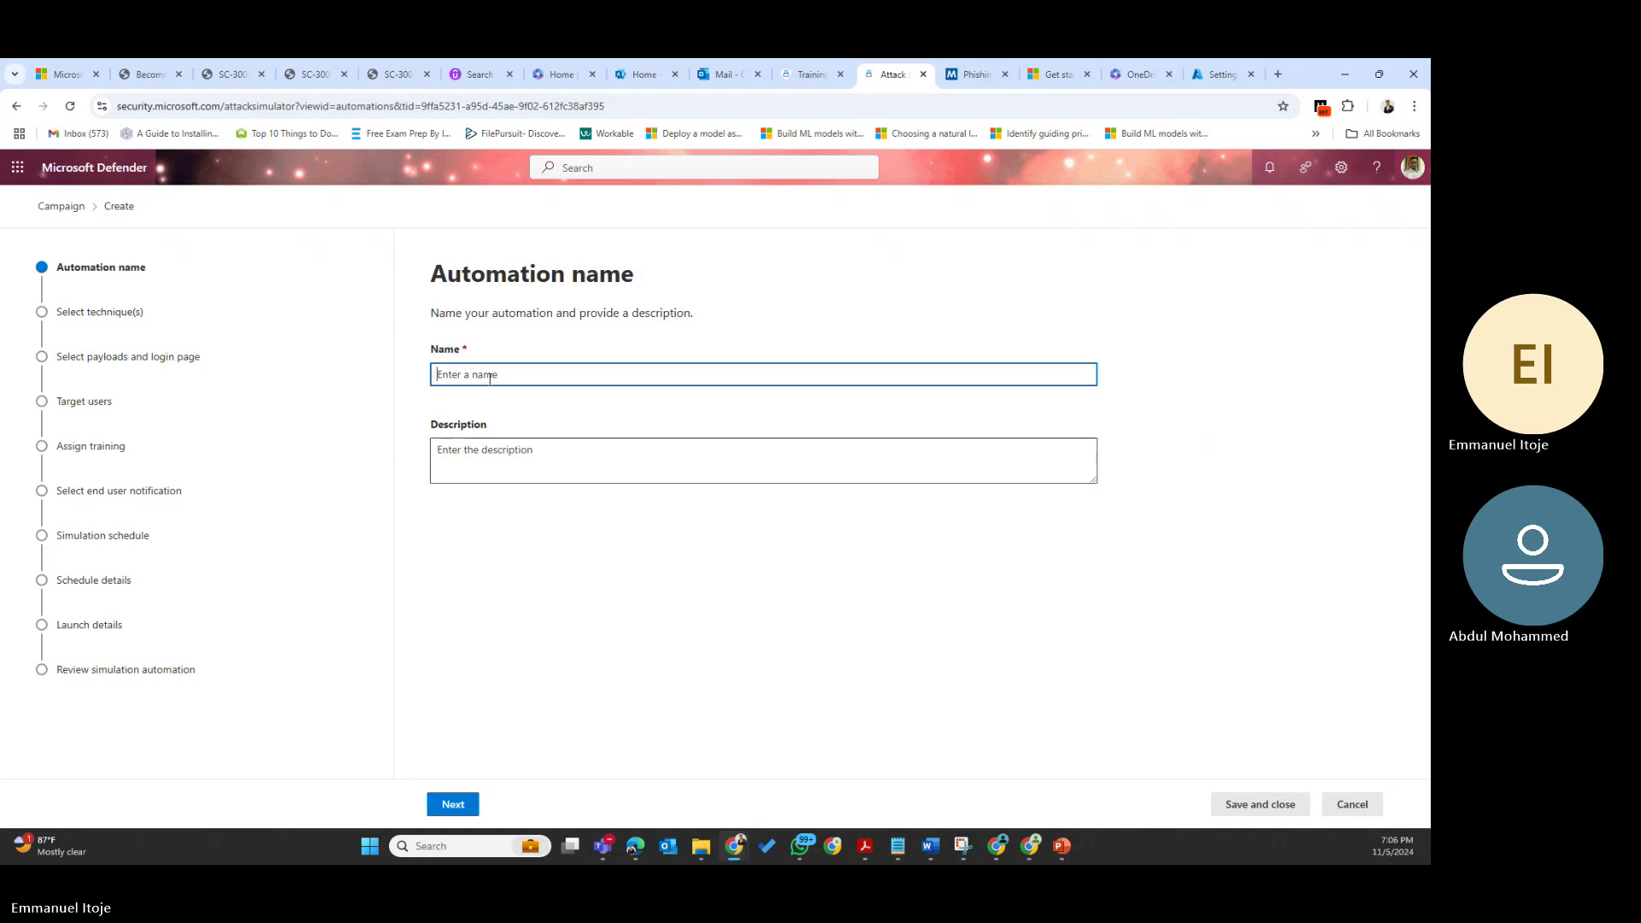
{"action": "type", "text": "Attack Autom"}
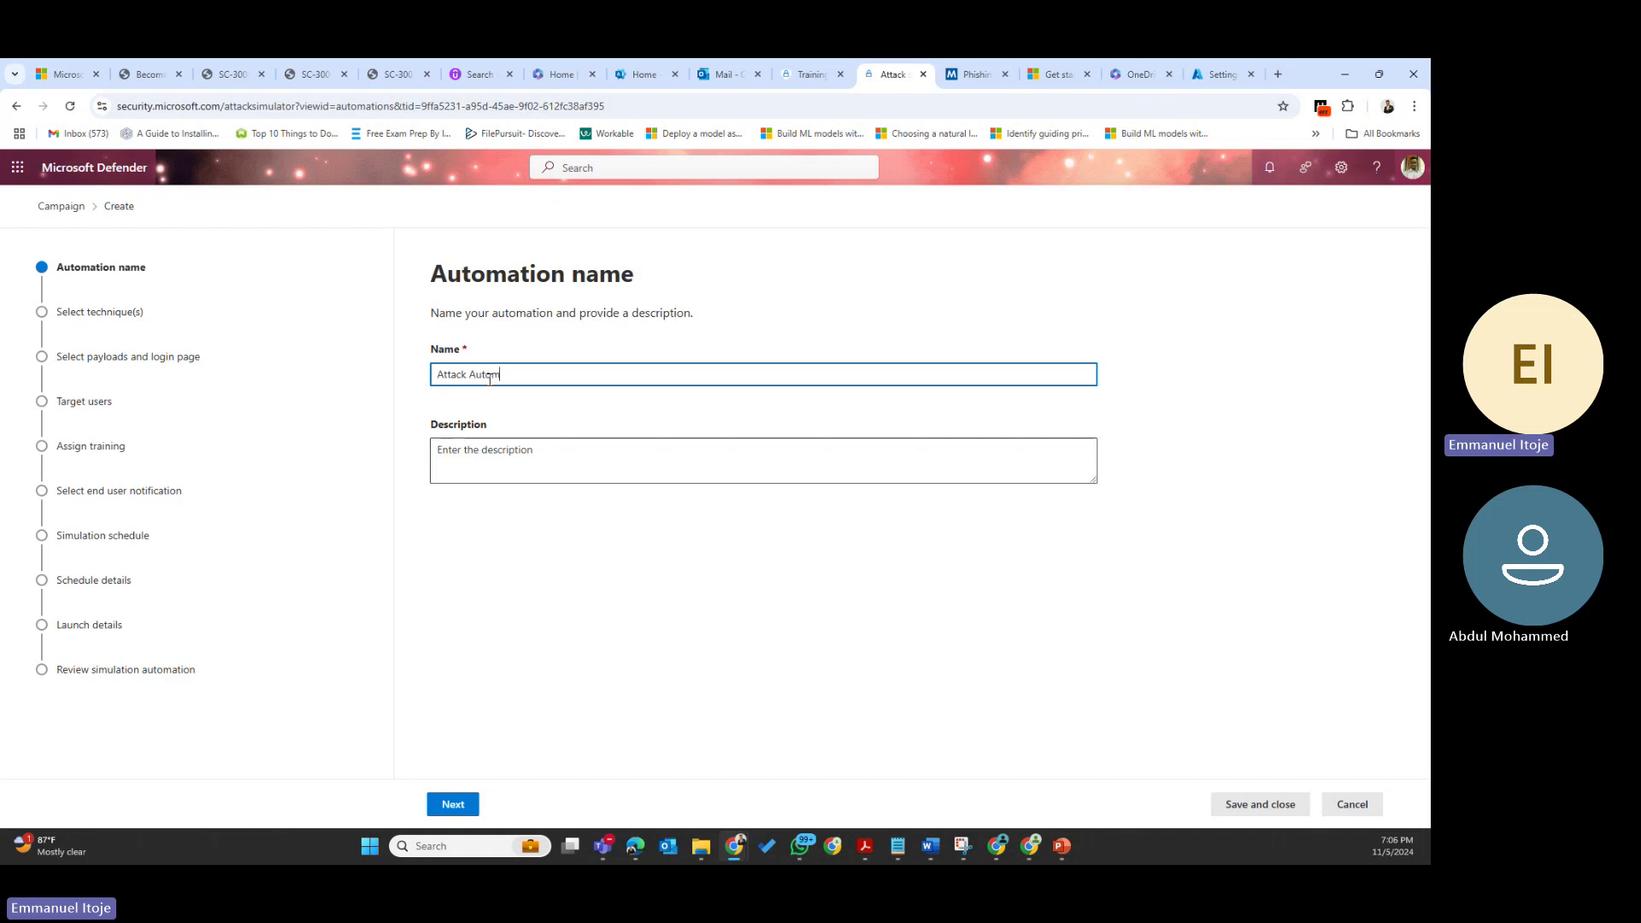
{"action": "type", "text": "ation S"}
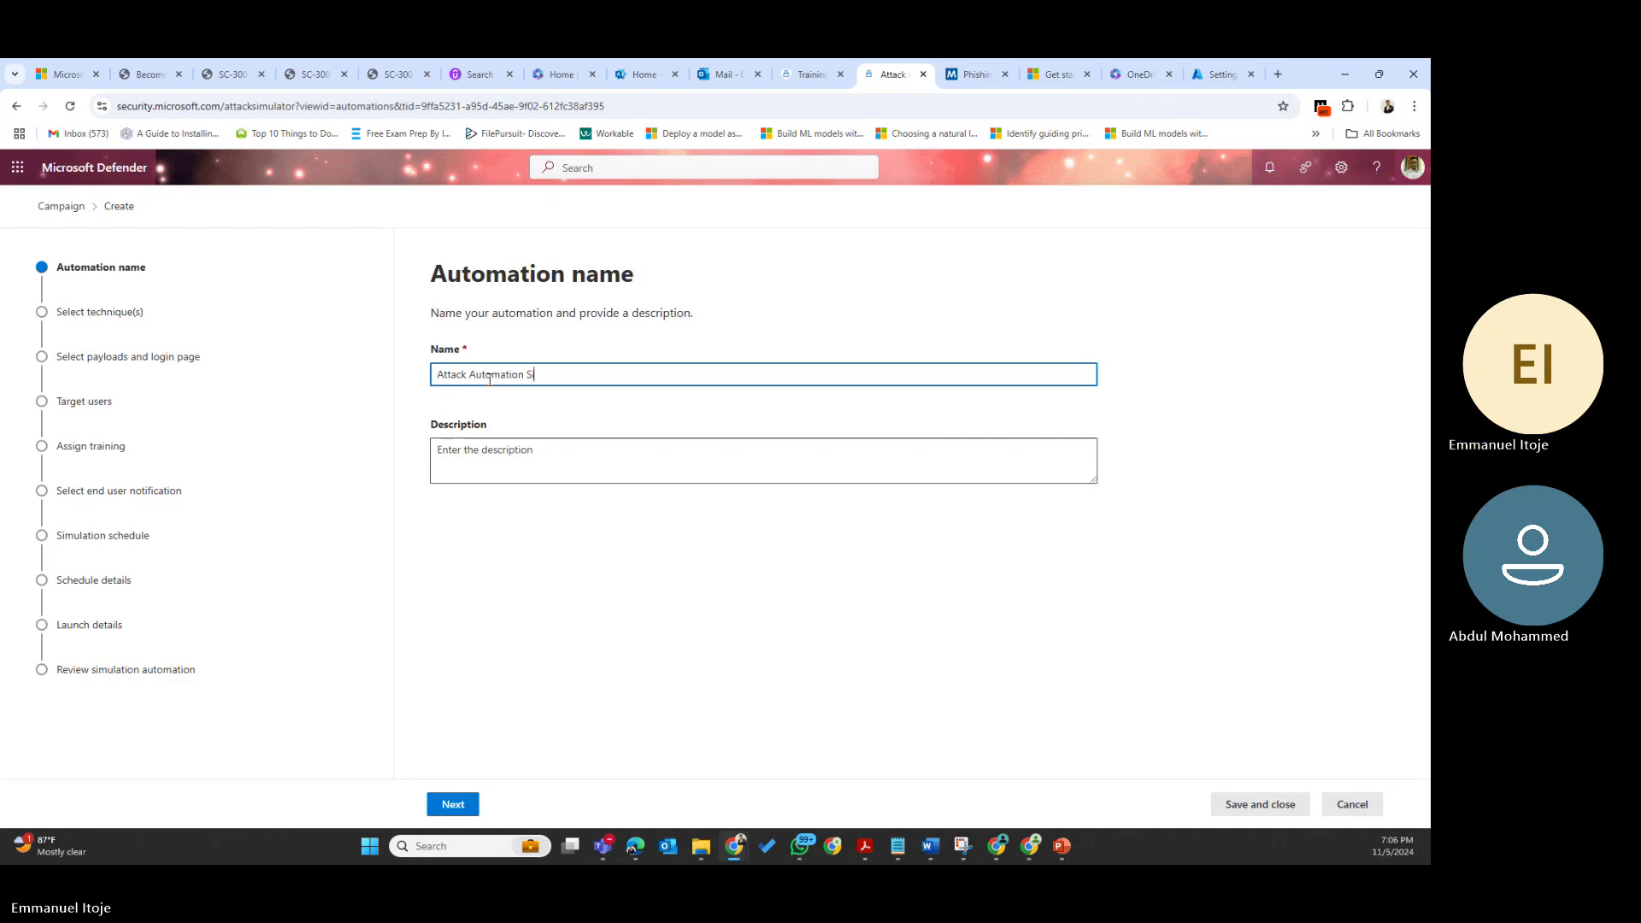
{"action": "type", "text": "imulation"}
Reuse the automation name "Attack Automation Simulation" as its description and continue to the technique selection
{"action": "left_click_drag", "start_coordinate": [628, 377], "coordinate": [398, 377]}
{"action": "key", "text": "ctrl+c"}
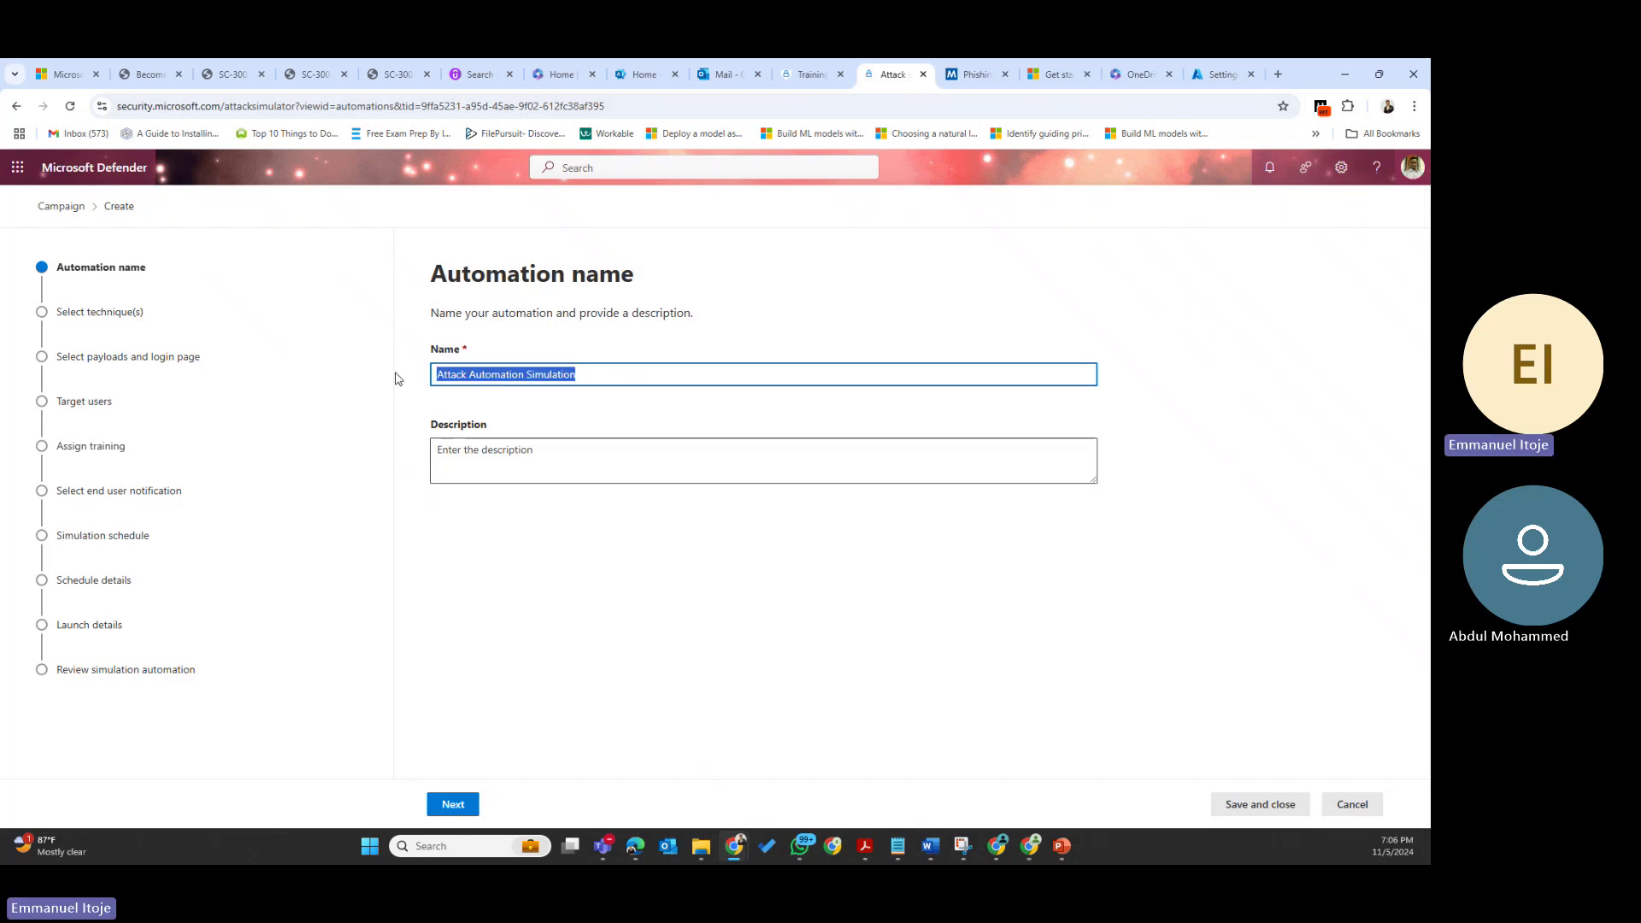
{"action": "left_click", "coordinate": [540, 453]}
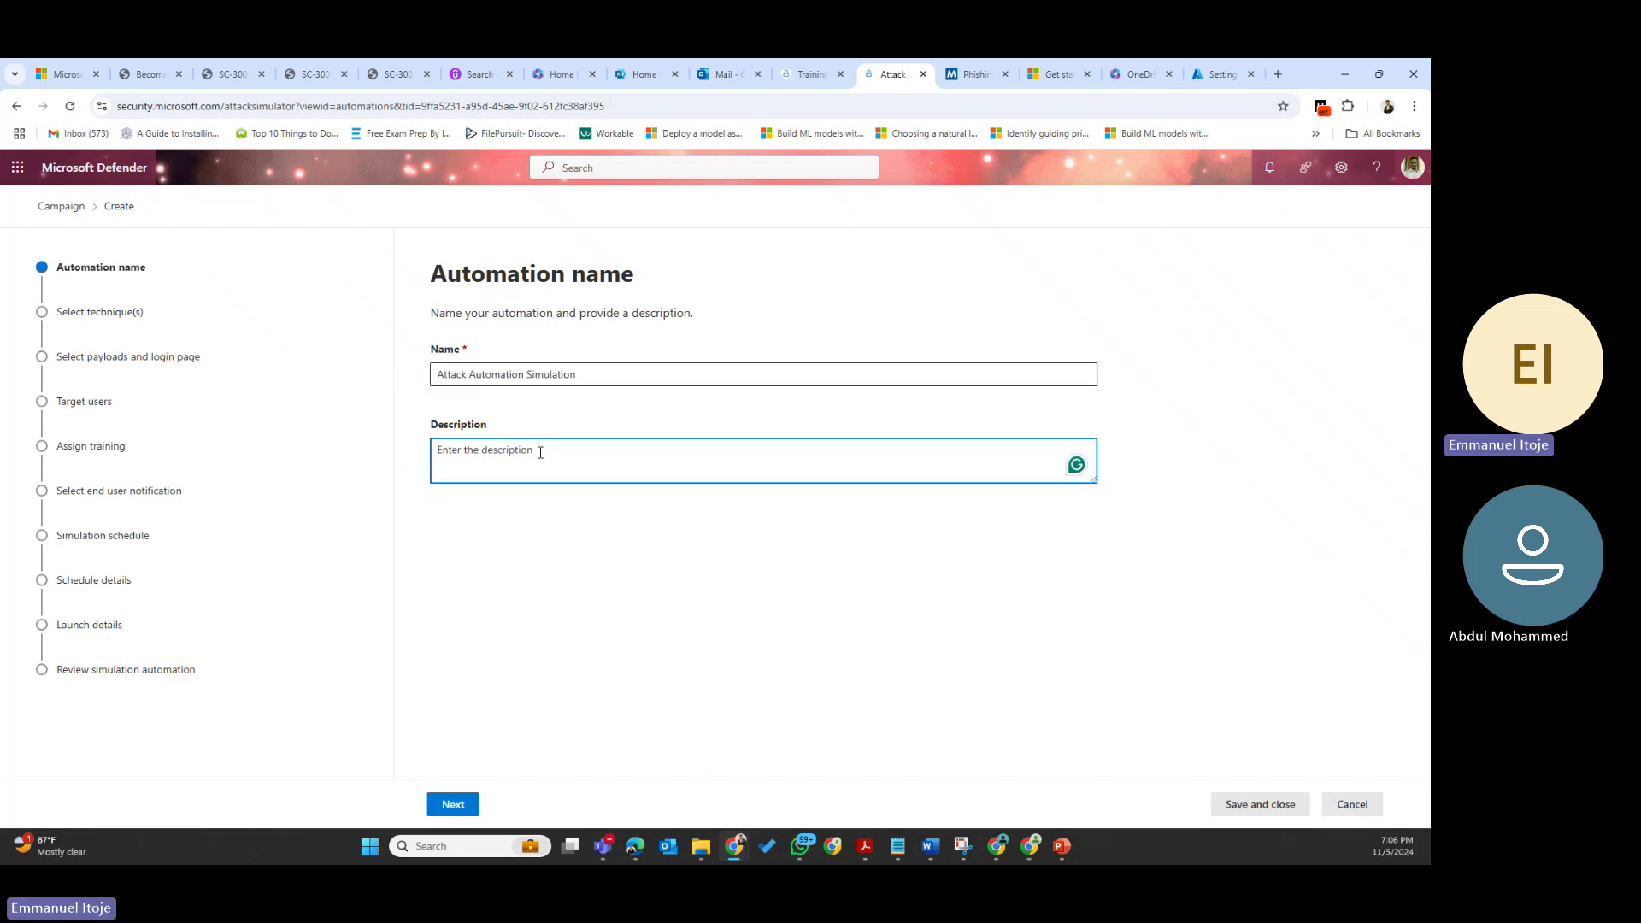
{"action": "key", "text": "ctrl+v"}
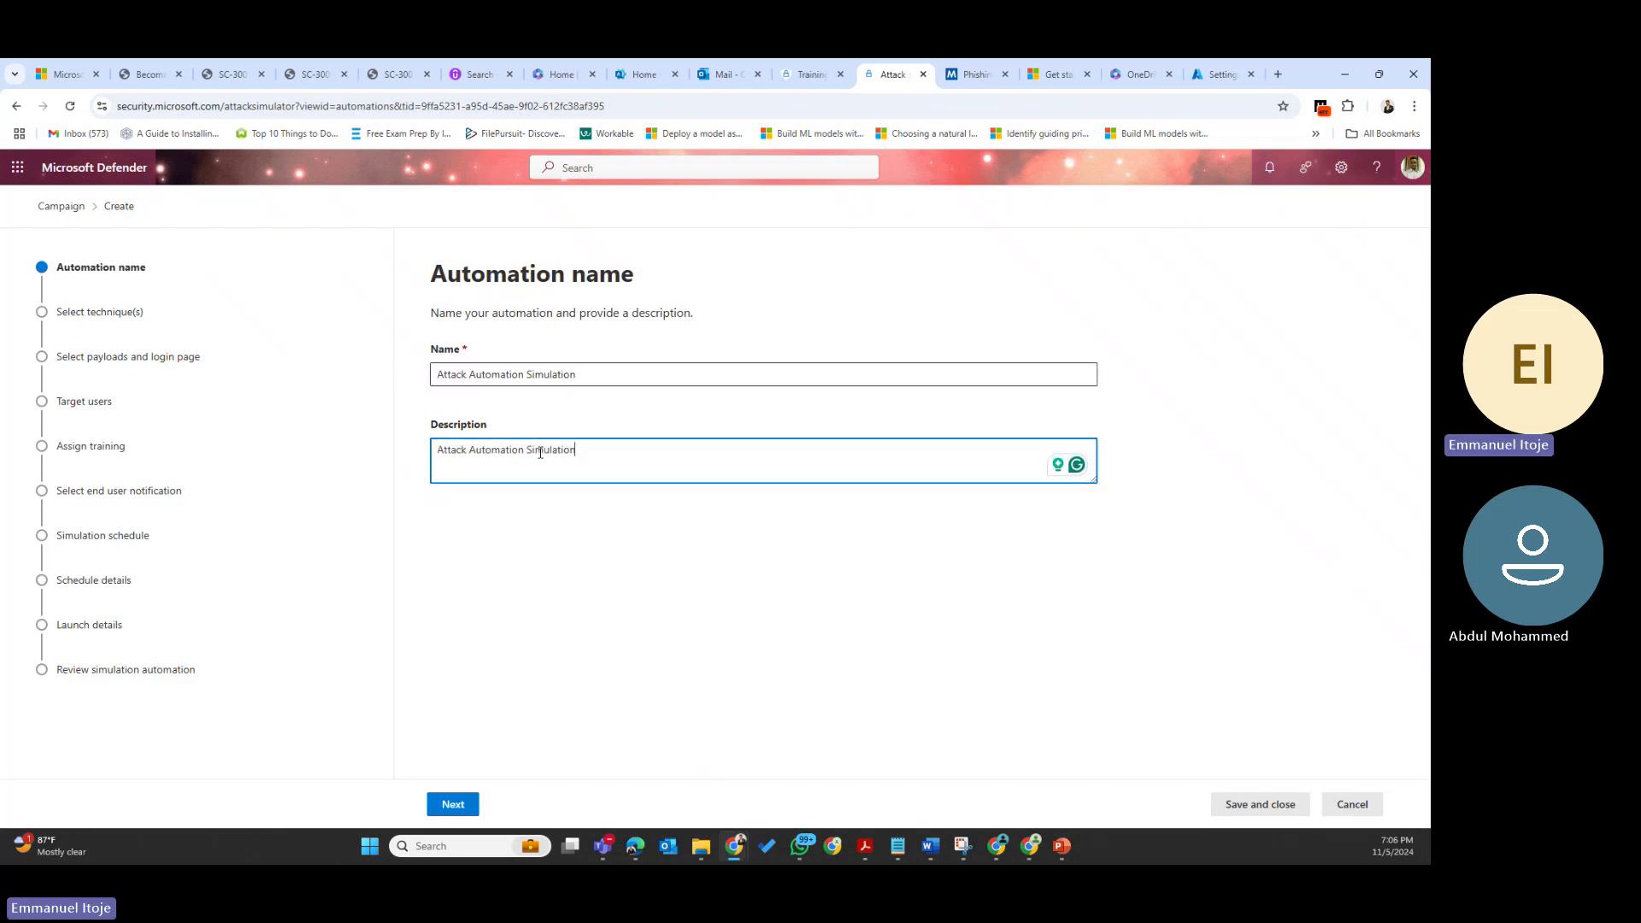
{"action": "left_click", "coordinate": [456, 807]}
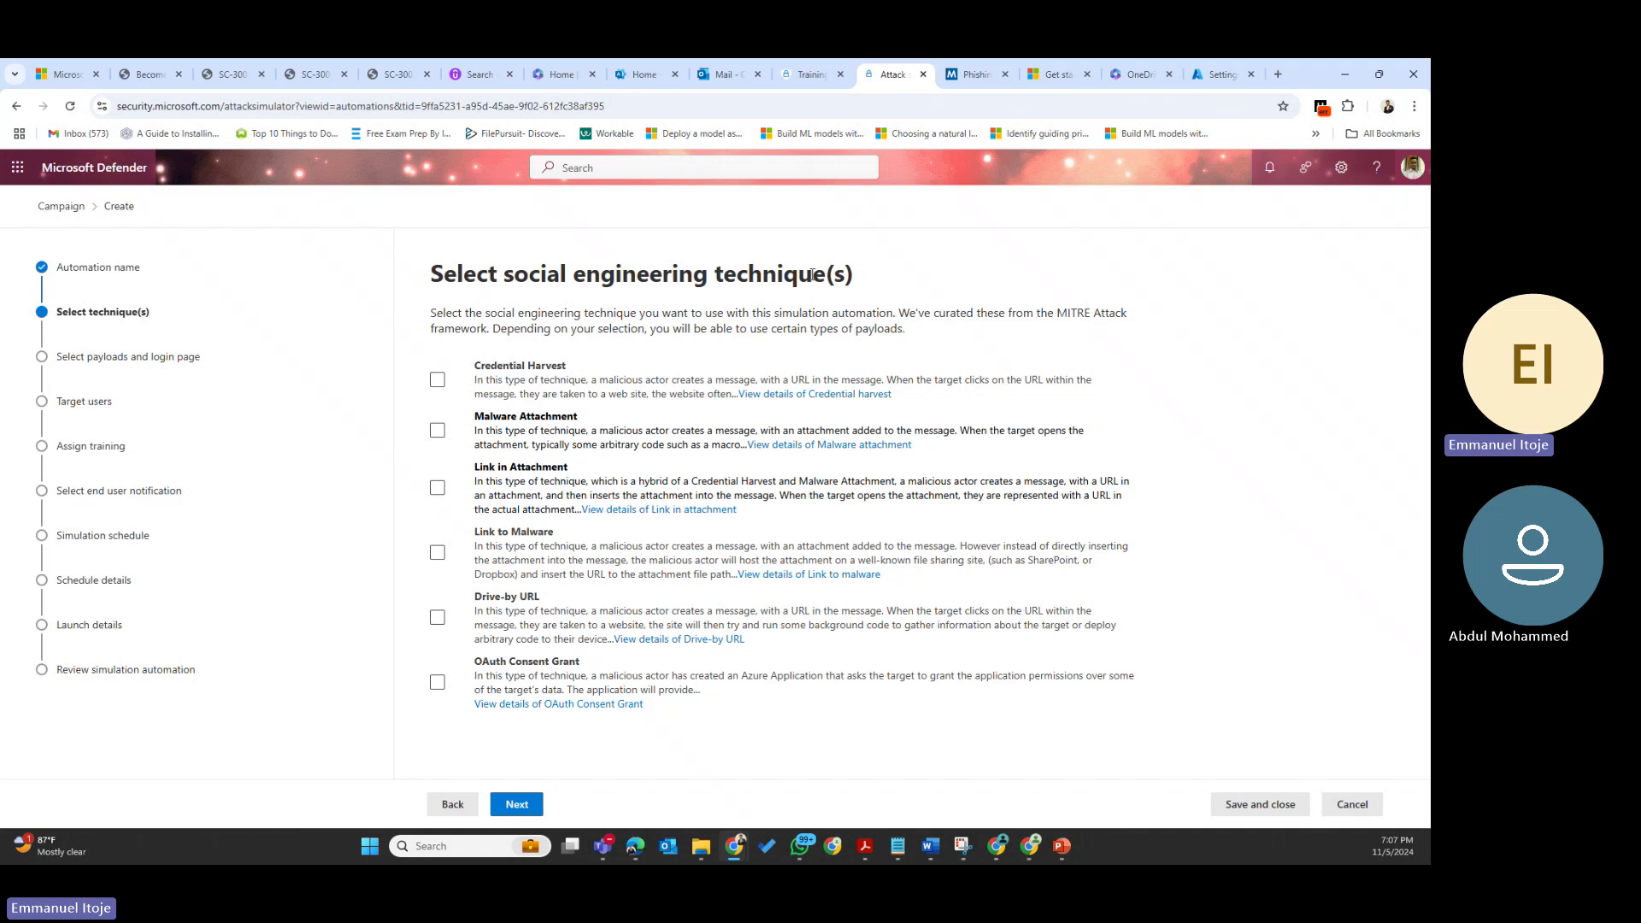
Select all six social engineering techniques, from Credential Harvest to OAuth Consent Grant, and continue to the payload selection
{"action": "left_click", "coordinate": [492, 388]}
{"action": "left_click", "coordinate": [437, 429]}
{"action": "left_click", "coordinate": [438, 488]}
{"action": "left_click", "coordinate": [437, 552]}
{"action": "left_click", "coordinate": [437, 616]}
{"action": "left_click", "coordinate": [438, 682]}
{"action": "left_click", "coordinate": [516, 807]}
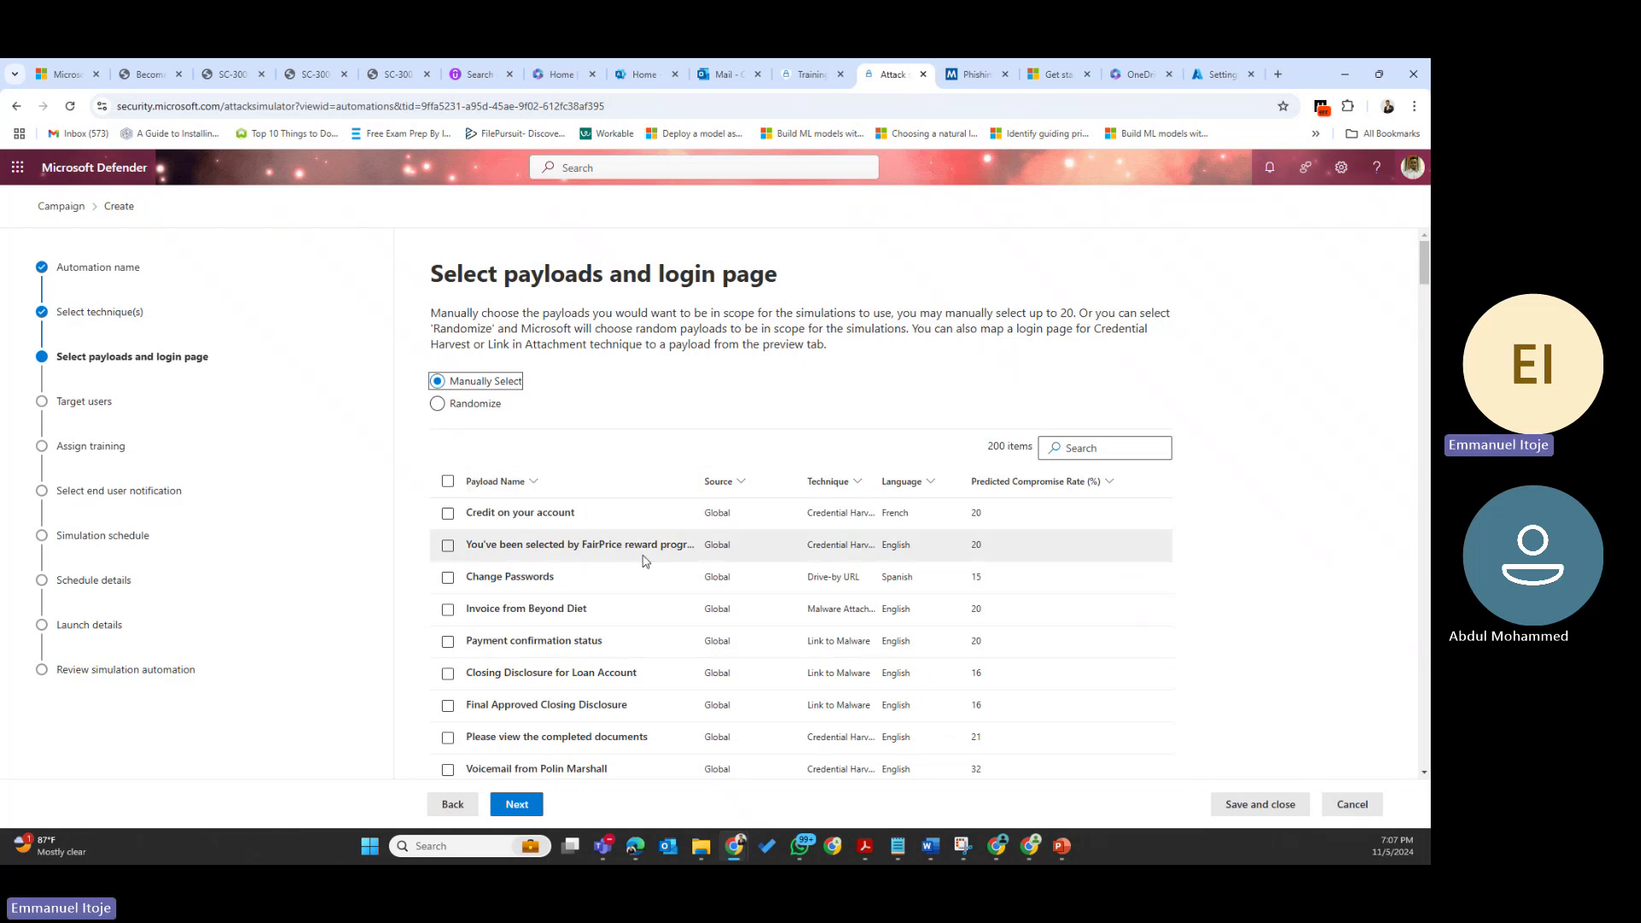
Manually select the six payloads from Change Passwords through Please view the completed documents
{"action": "left_click", "coordinate": [447, 578]}
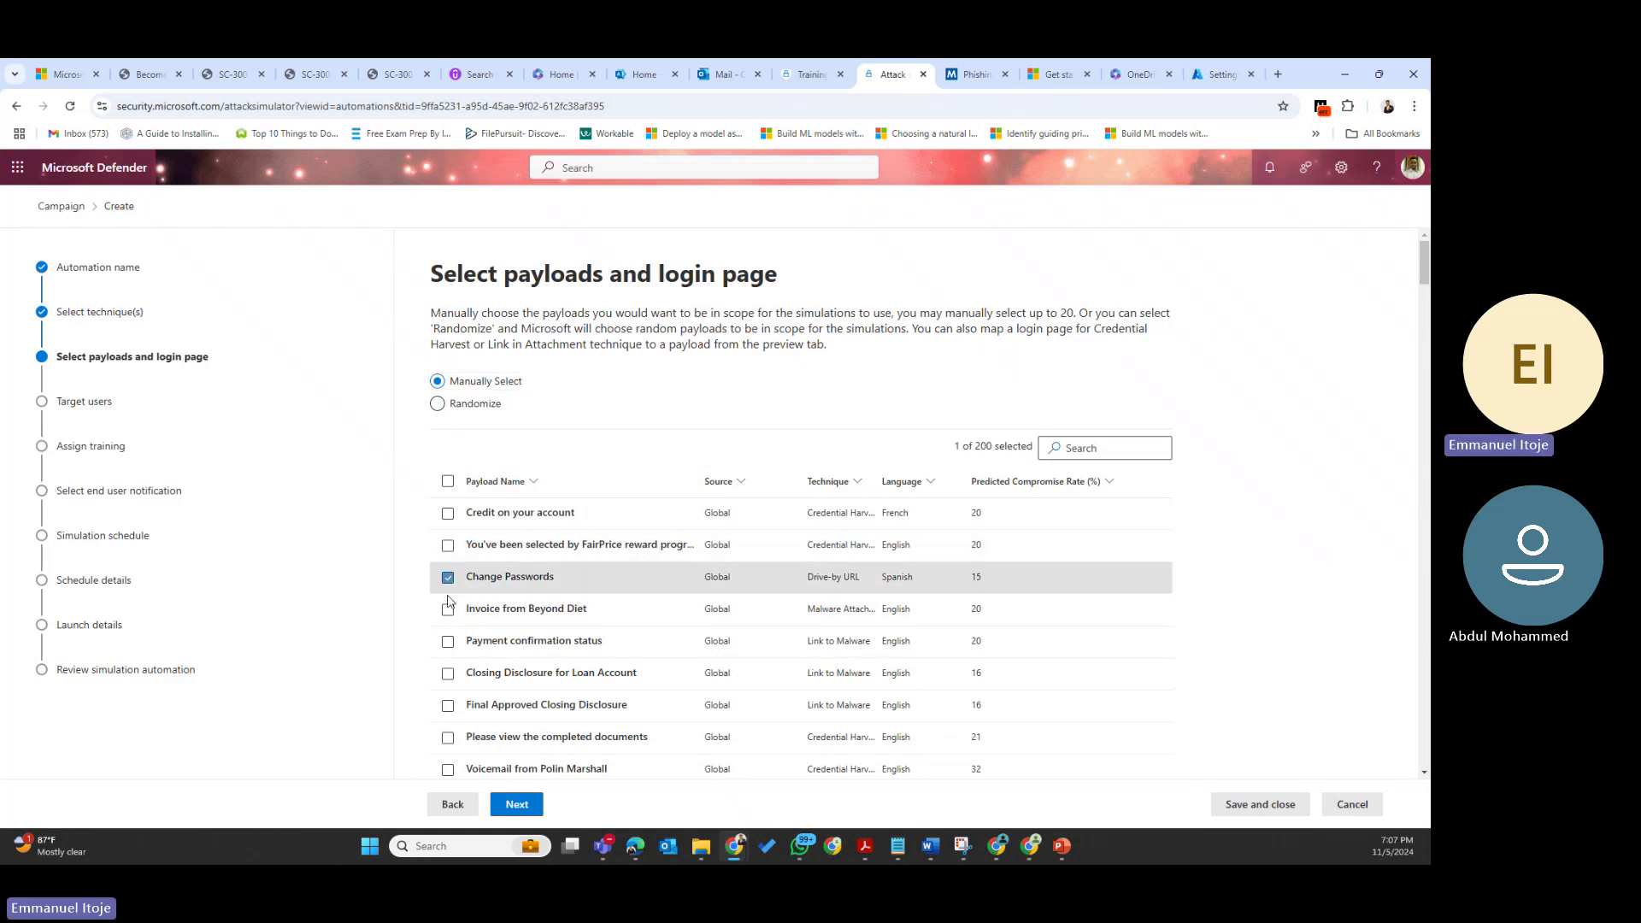
{"action": "left_click", "coordinate": [447, 609]}
{"action": "left_click", "coordinate": [447, 641]}
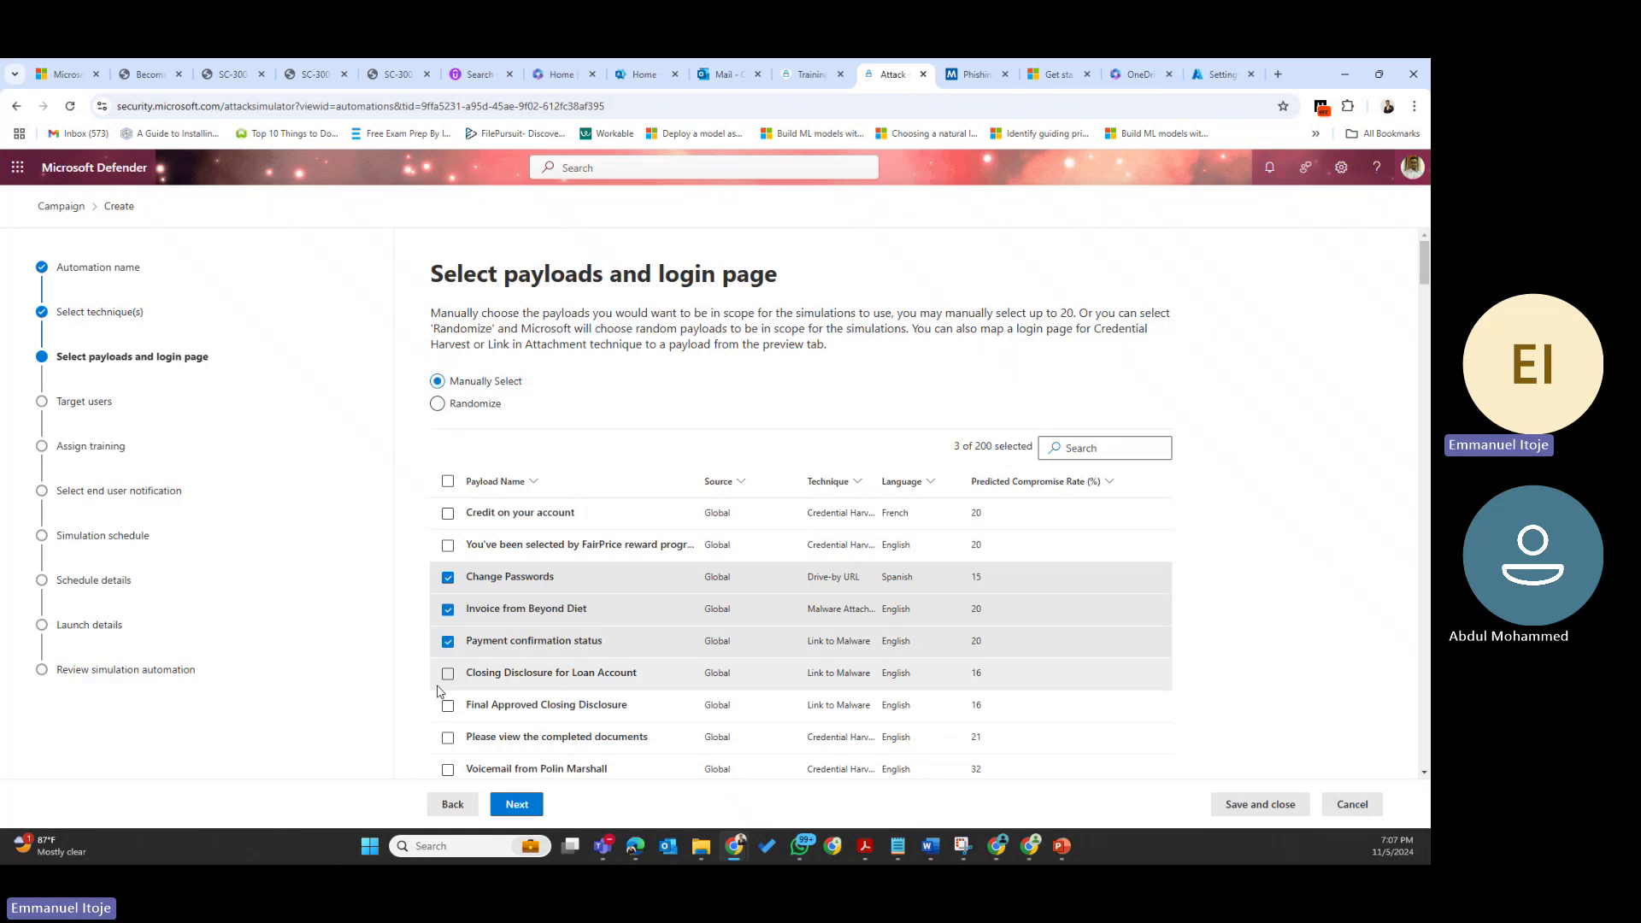
{"action": "left_click", "coordinate": [447, 673]}
{"action": "left_click", "coordinate": [447, 705]}
{"action": "left_click", "coordinate": [446, 737]}
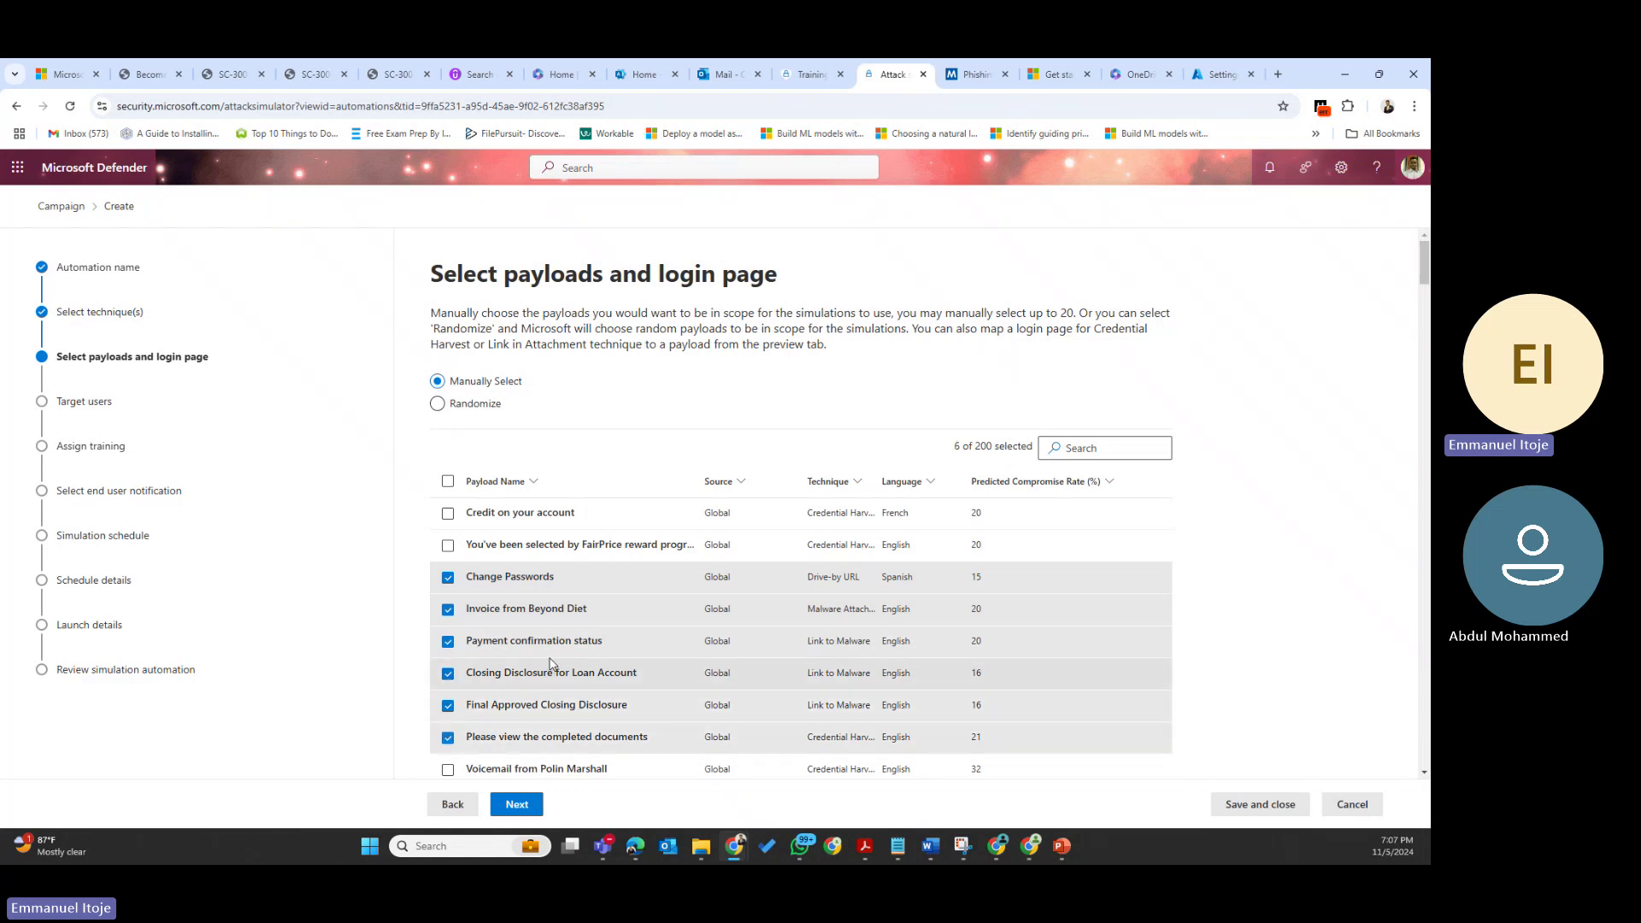
Compare the Randomize and Manually Select payload options, reading their description and browsing the available payload list
{"action": "left_click", "coordinate": [439, 404]}
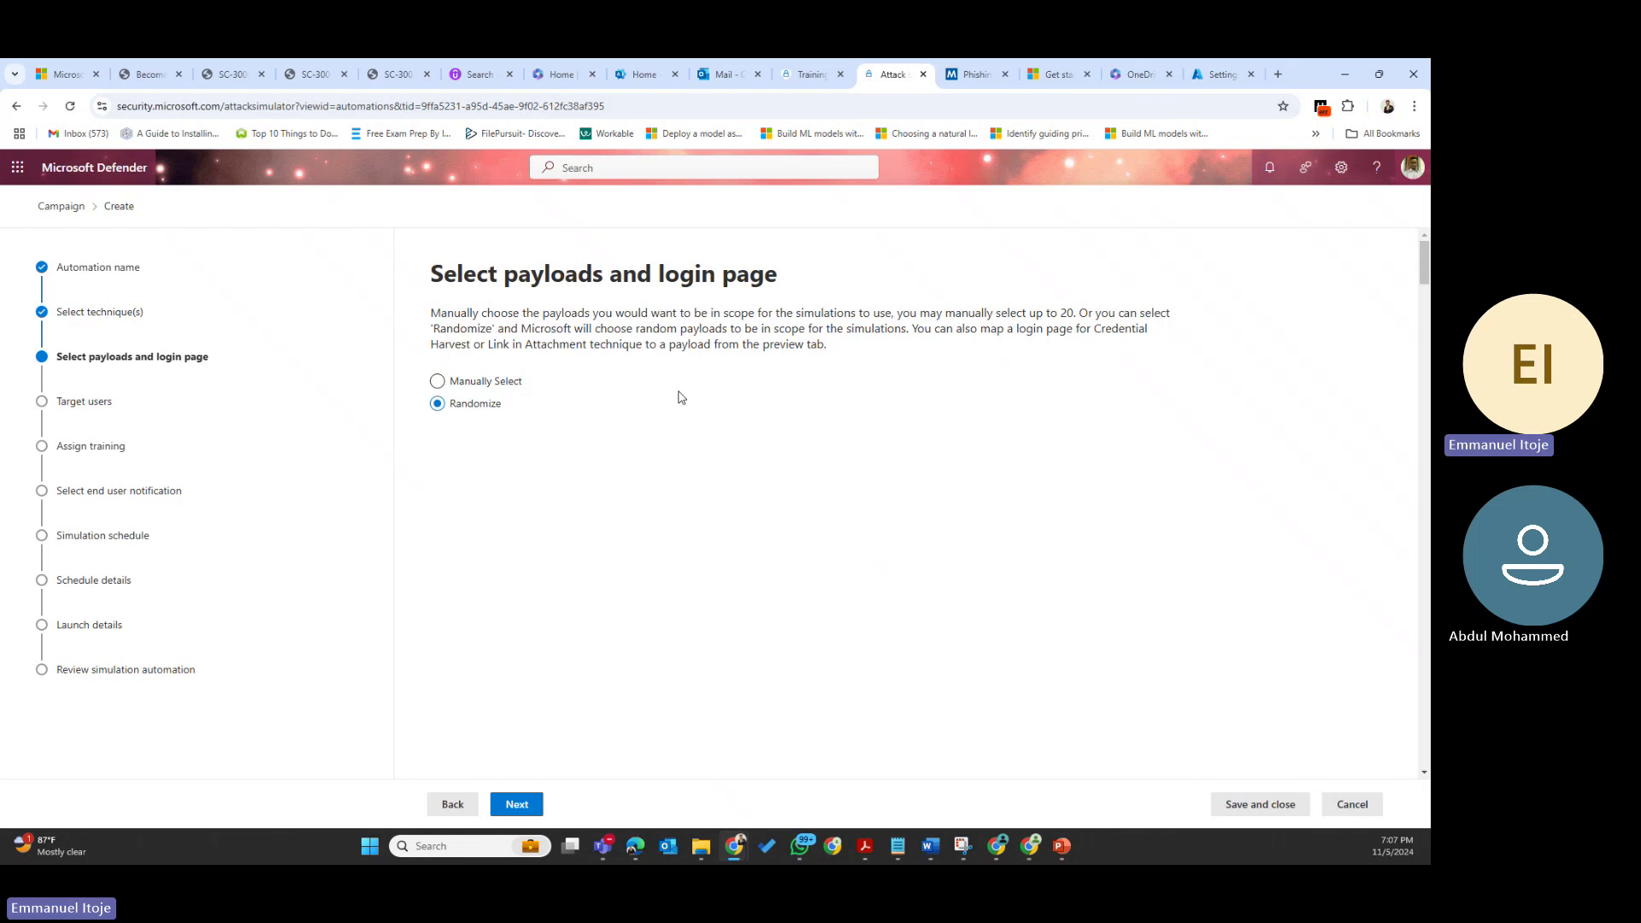
{"action": "left_click_drag", "start_coordinate": [575, 317], "coordinate": [1075, 330]}
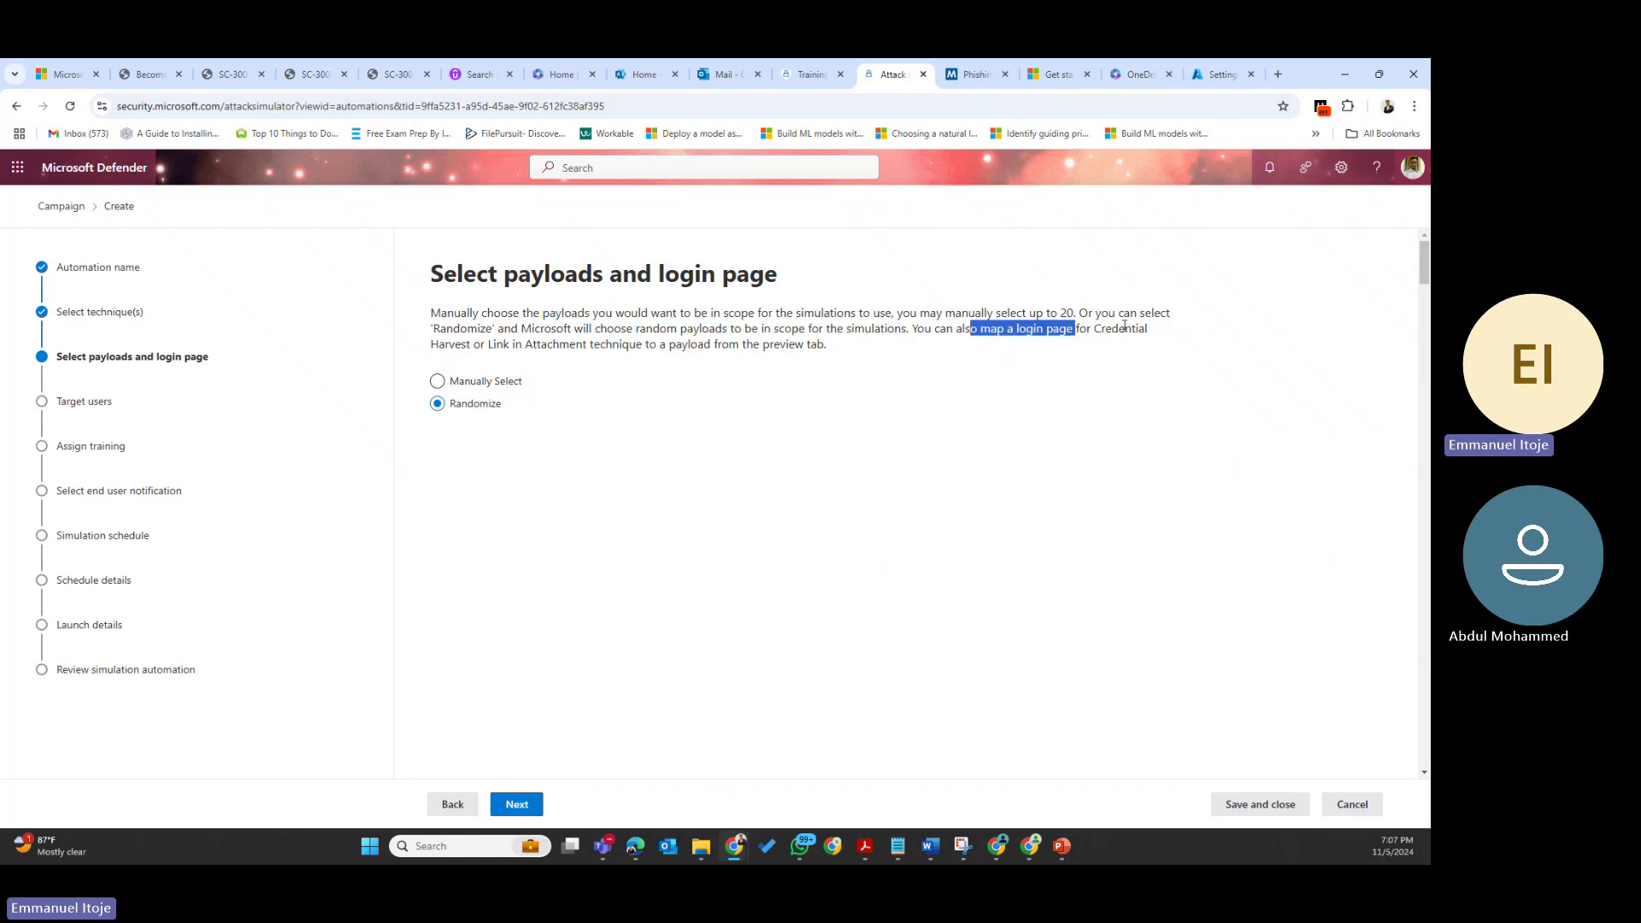
{"action": "left_click_drag", "start_coordinate": [488, 344], "coordinate": [562, 347]}
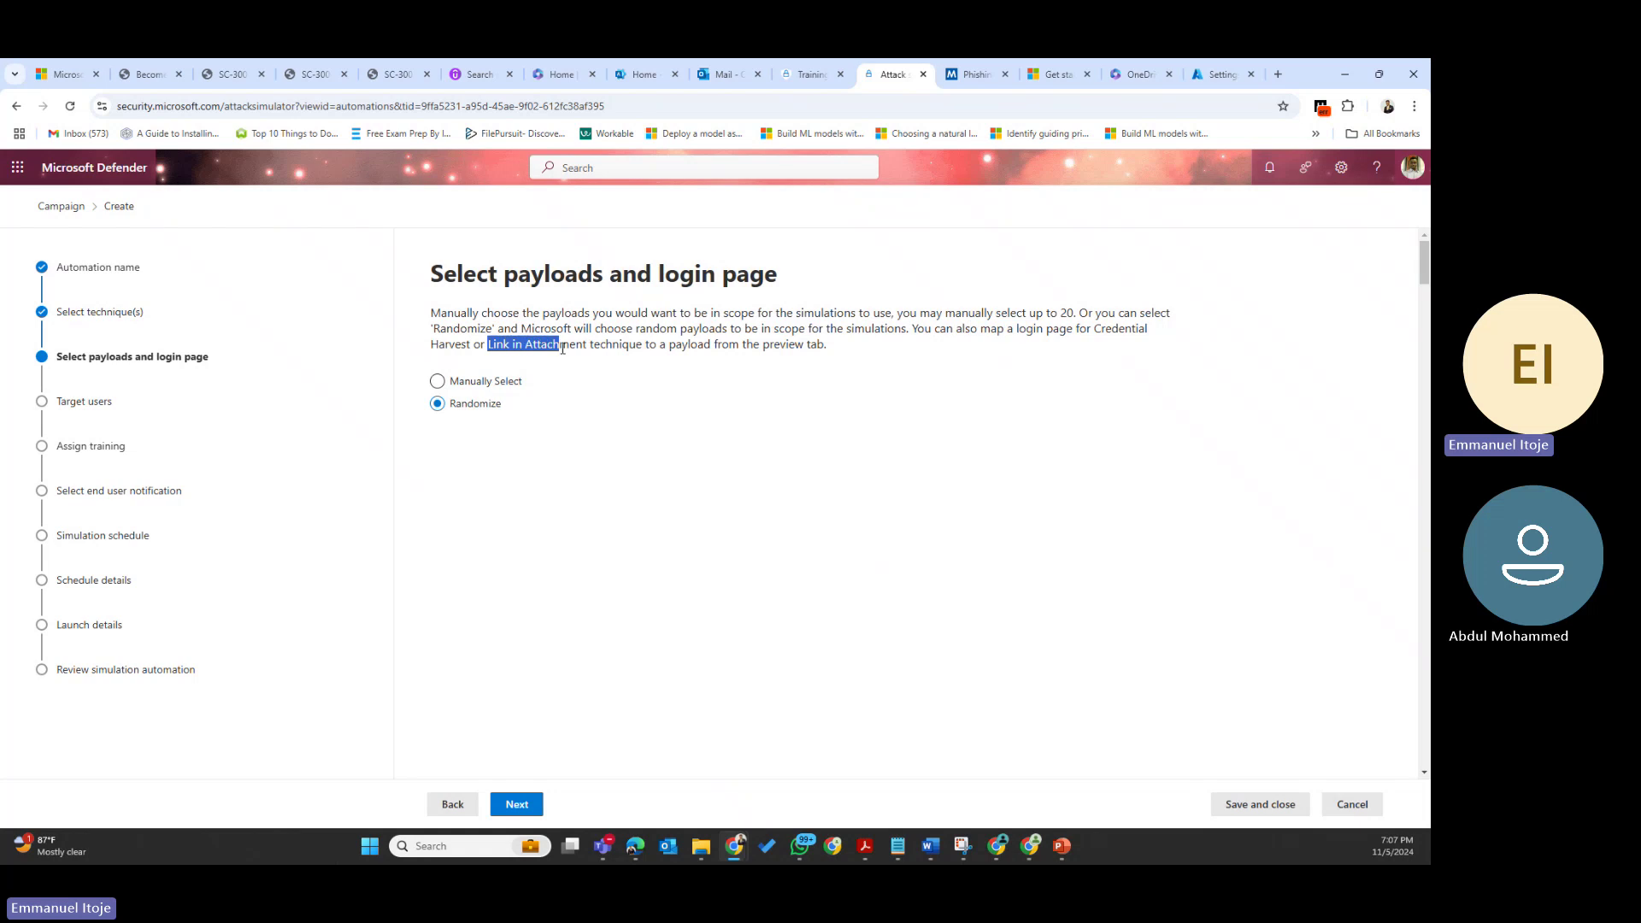
{"action": "left_click_drag", "start_coordinate": [666, 345], "coordinate": [841, 345]}
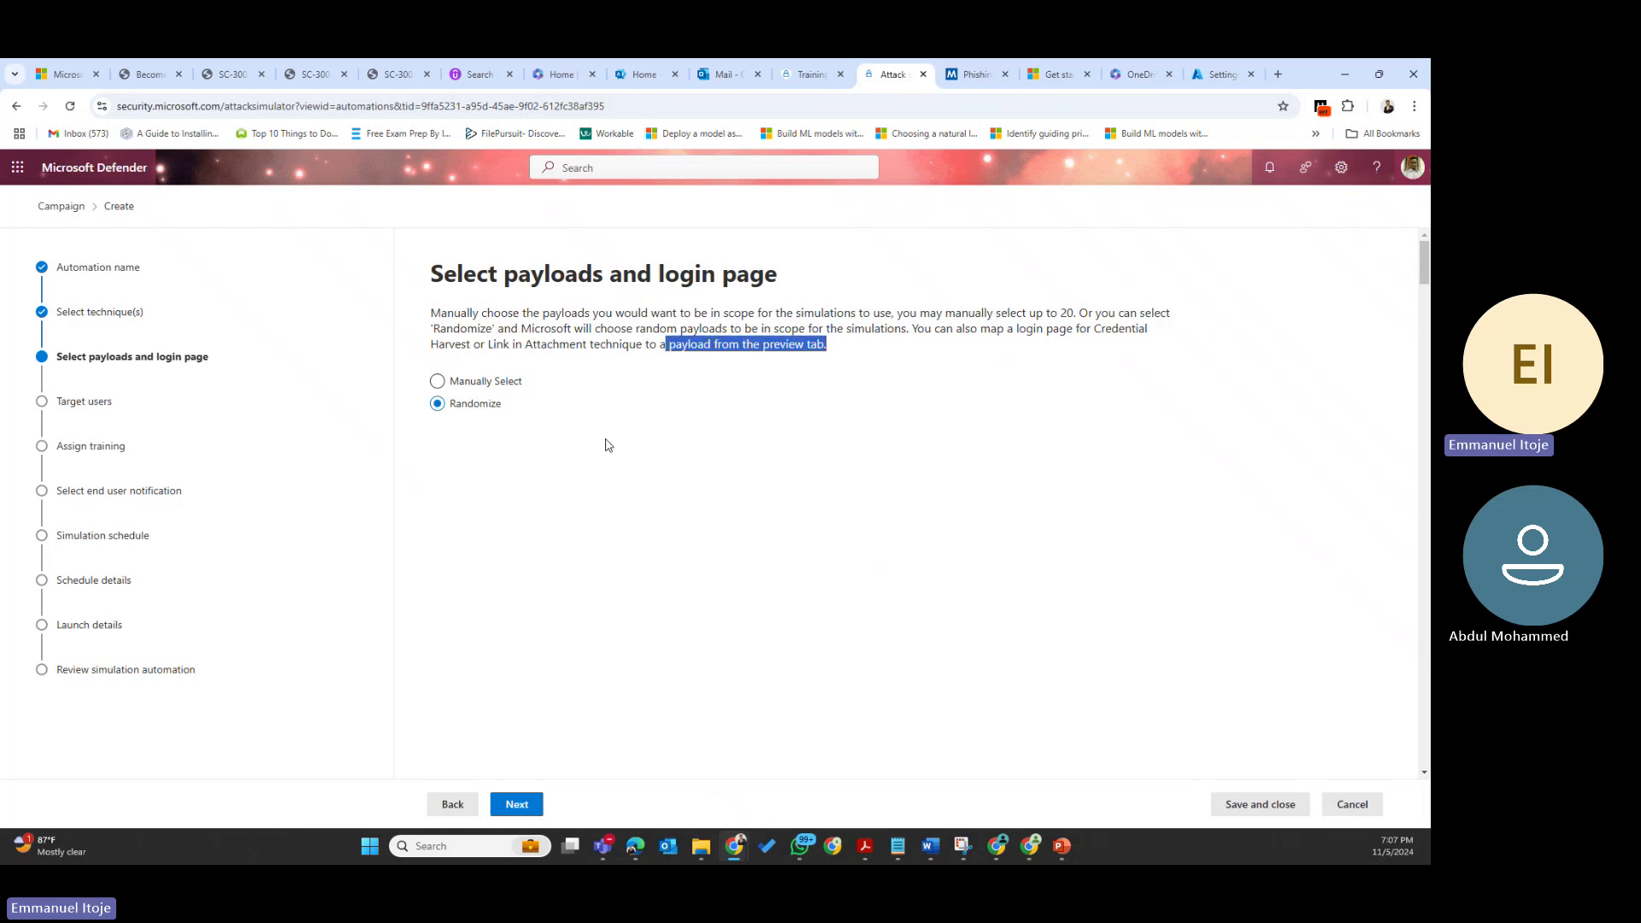
{"action": "left_click", "coordinate": [437, 381]}
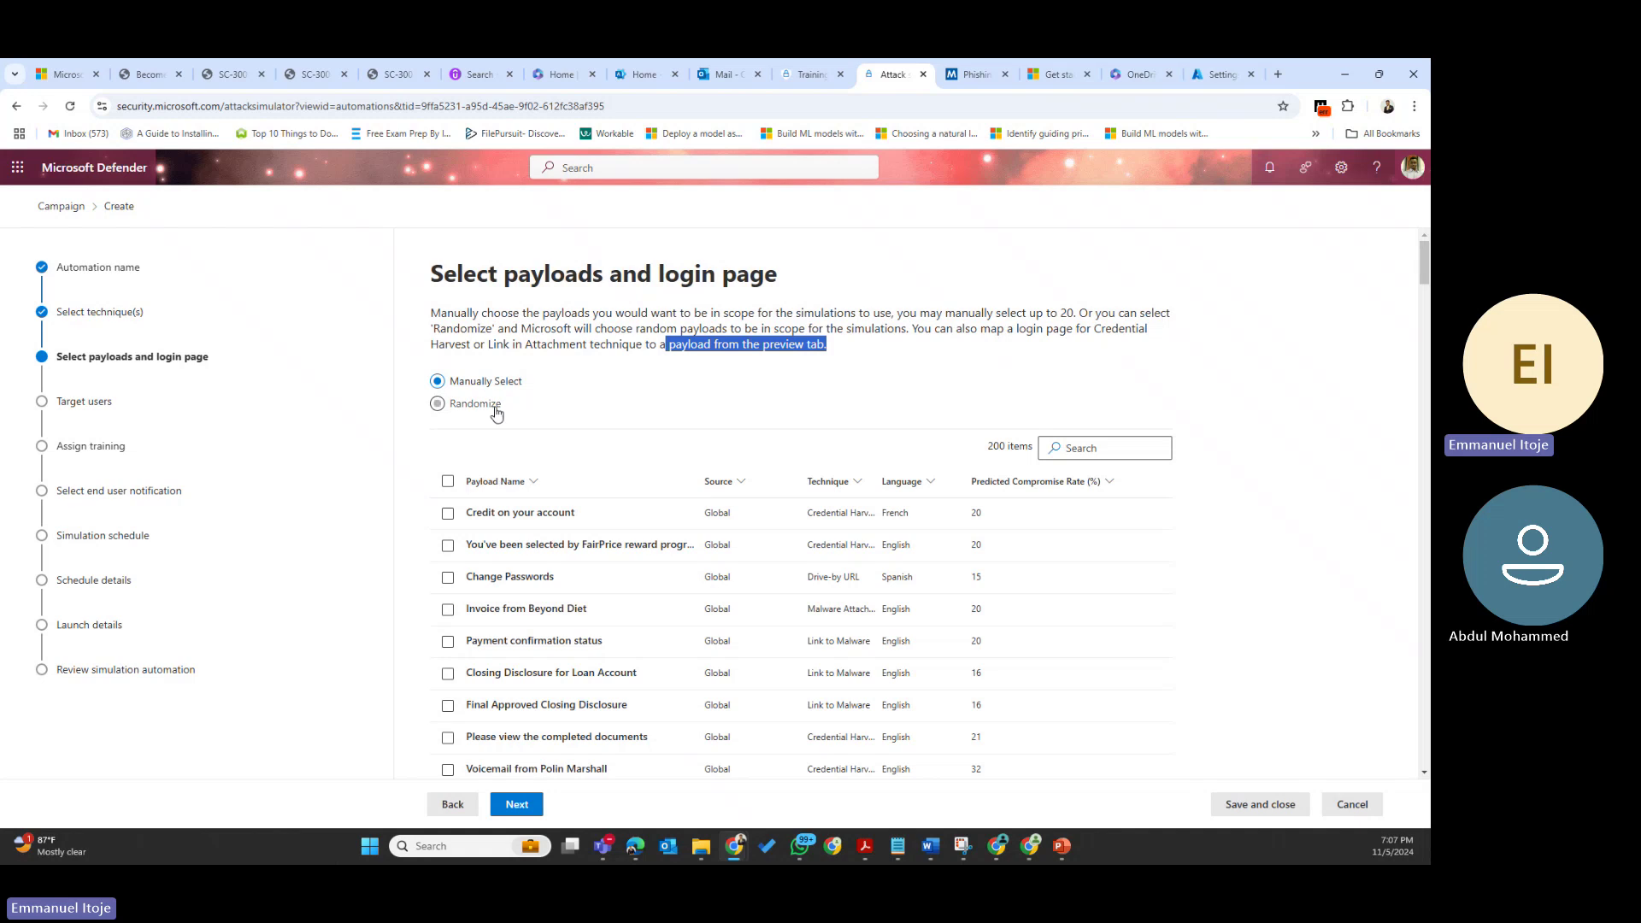
{"action": "scroll", "coordinate": [563, 570], "scroll_direction": "down", "scroll_amount": 20}
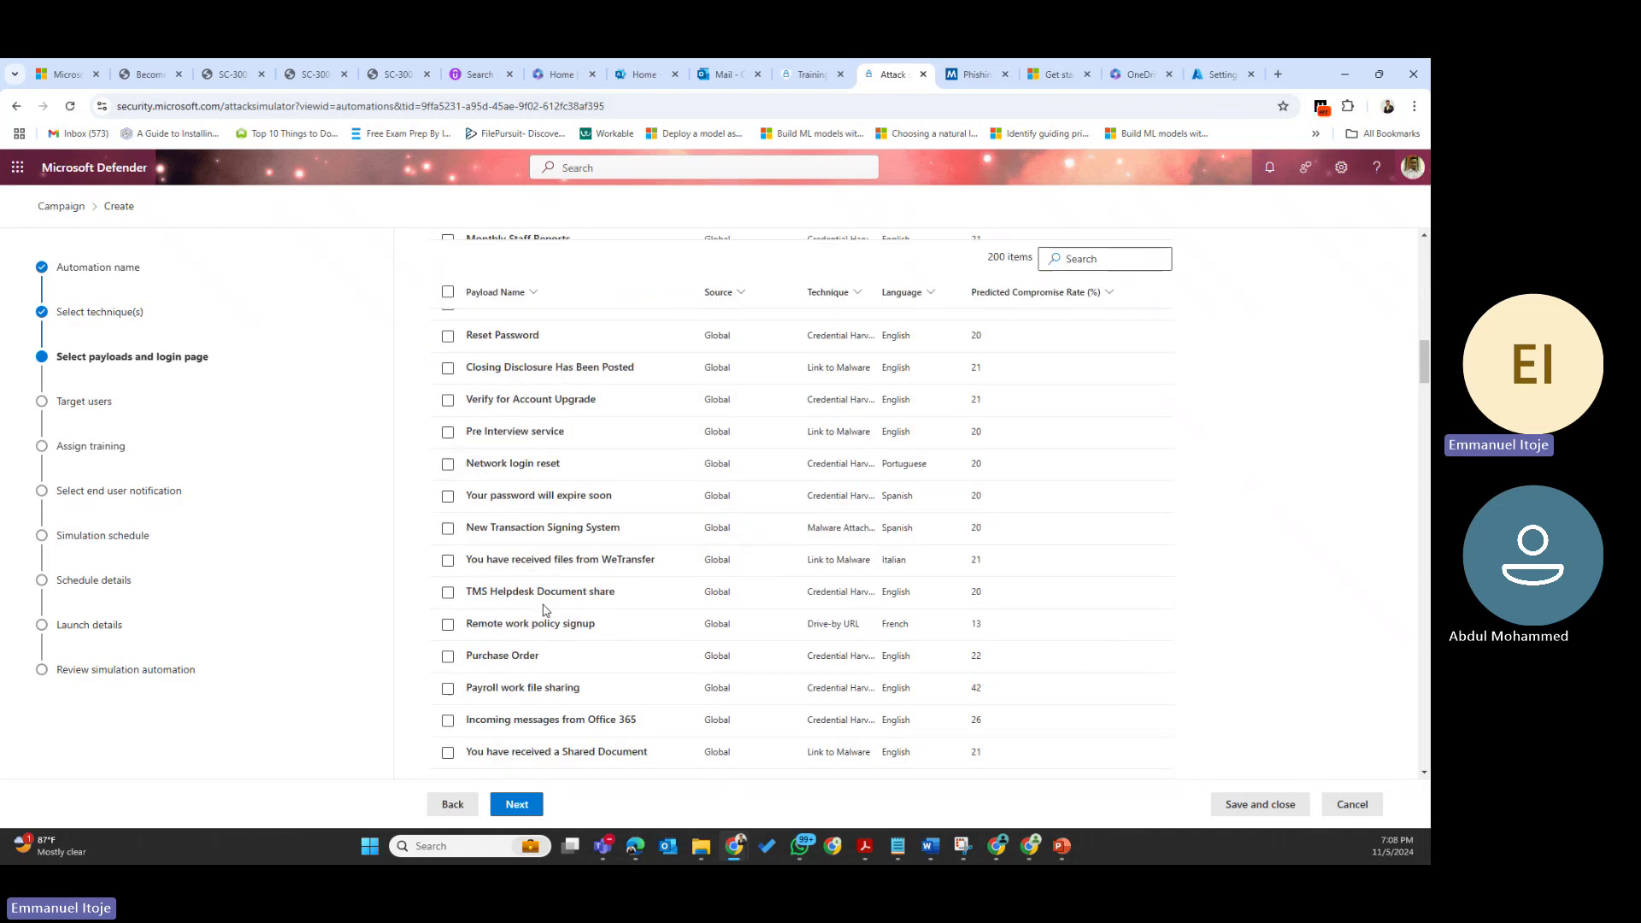
{"action": "scroll", "coordinate": [544, 611], "scroll_direction": "down", "scroll_amount": 15}
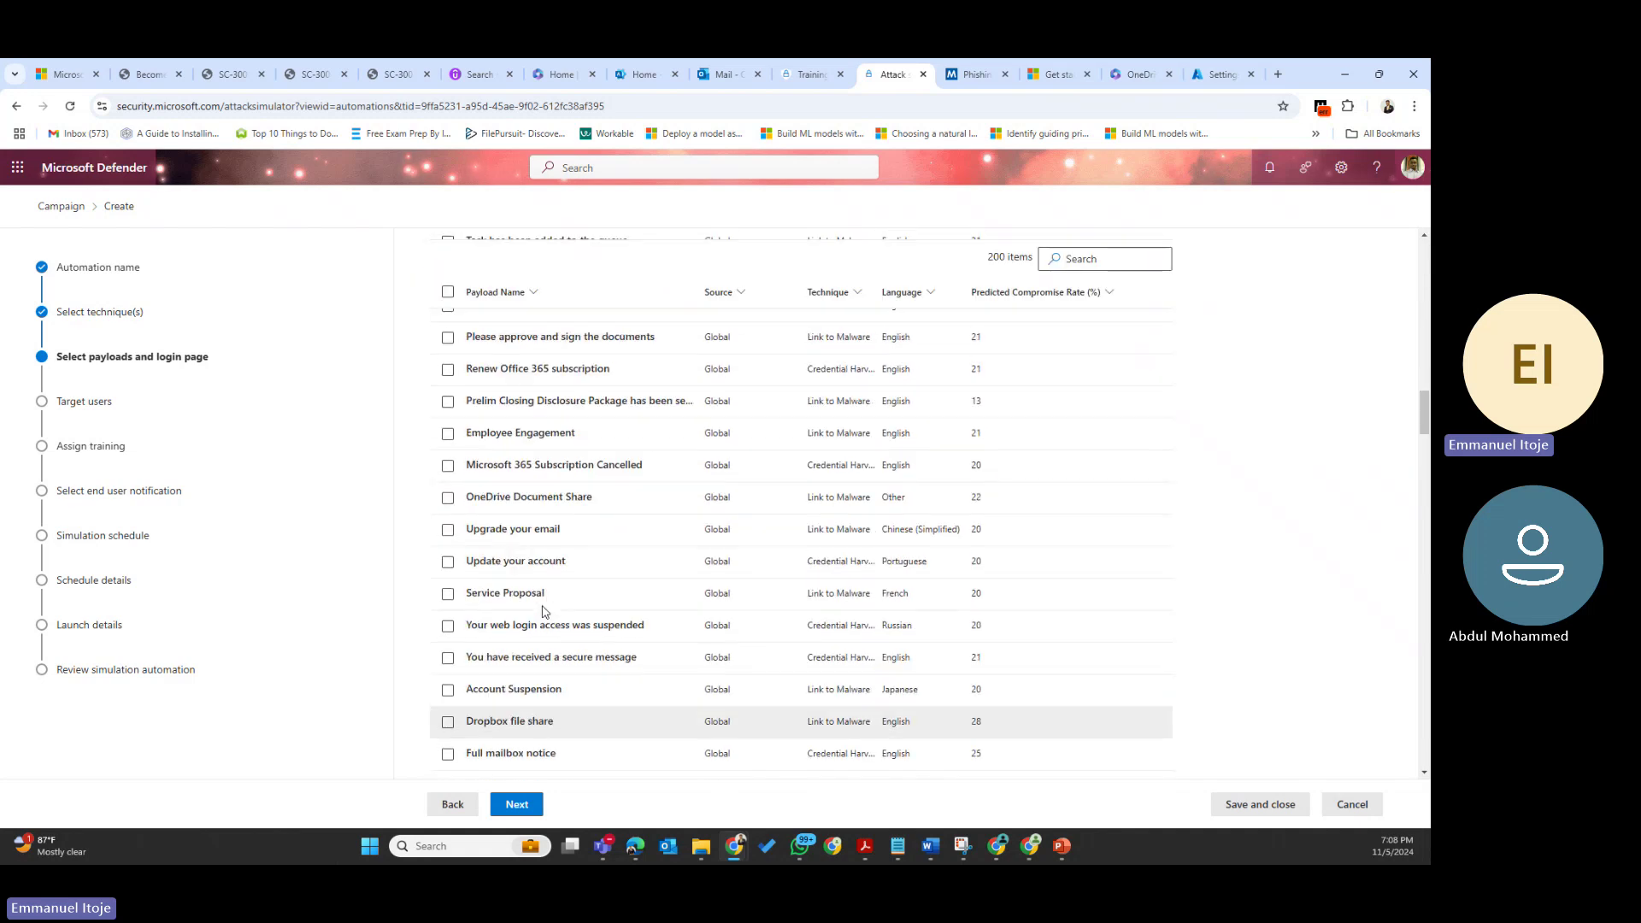
{"action": "scroll", "coordinate": [542, 607], "scroll_direction": "up", "scroll_amount": 15}
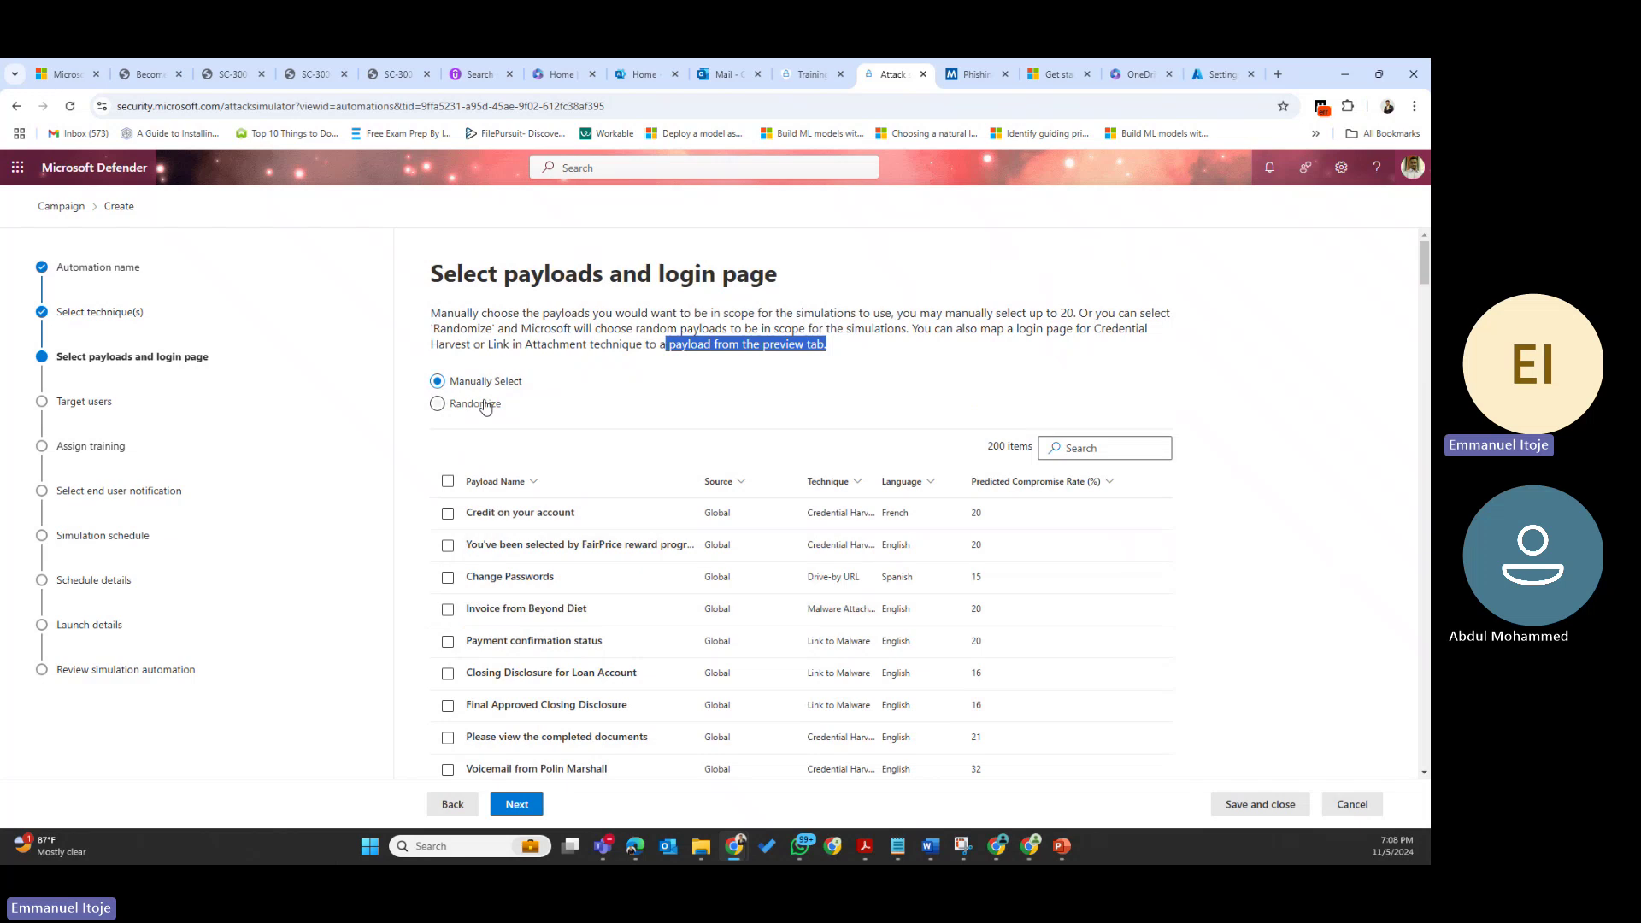
Set the payload selection to Randomize and continue to the OAuth payload configuration to check its app name and logo fields
{"action": "left_click", "coordinate": [459, 406]}
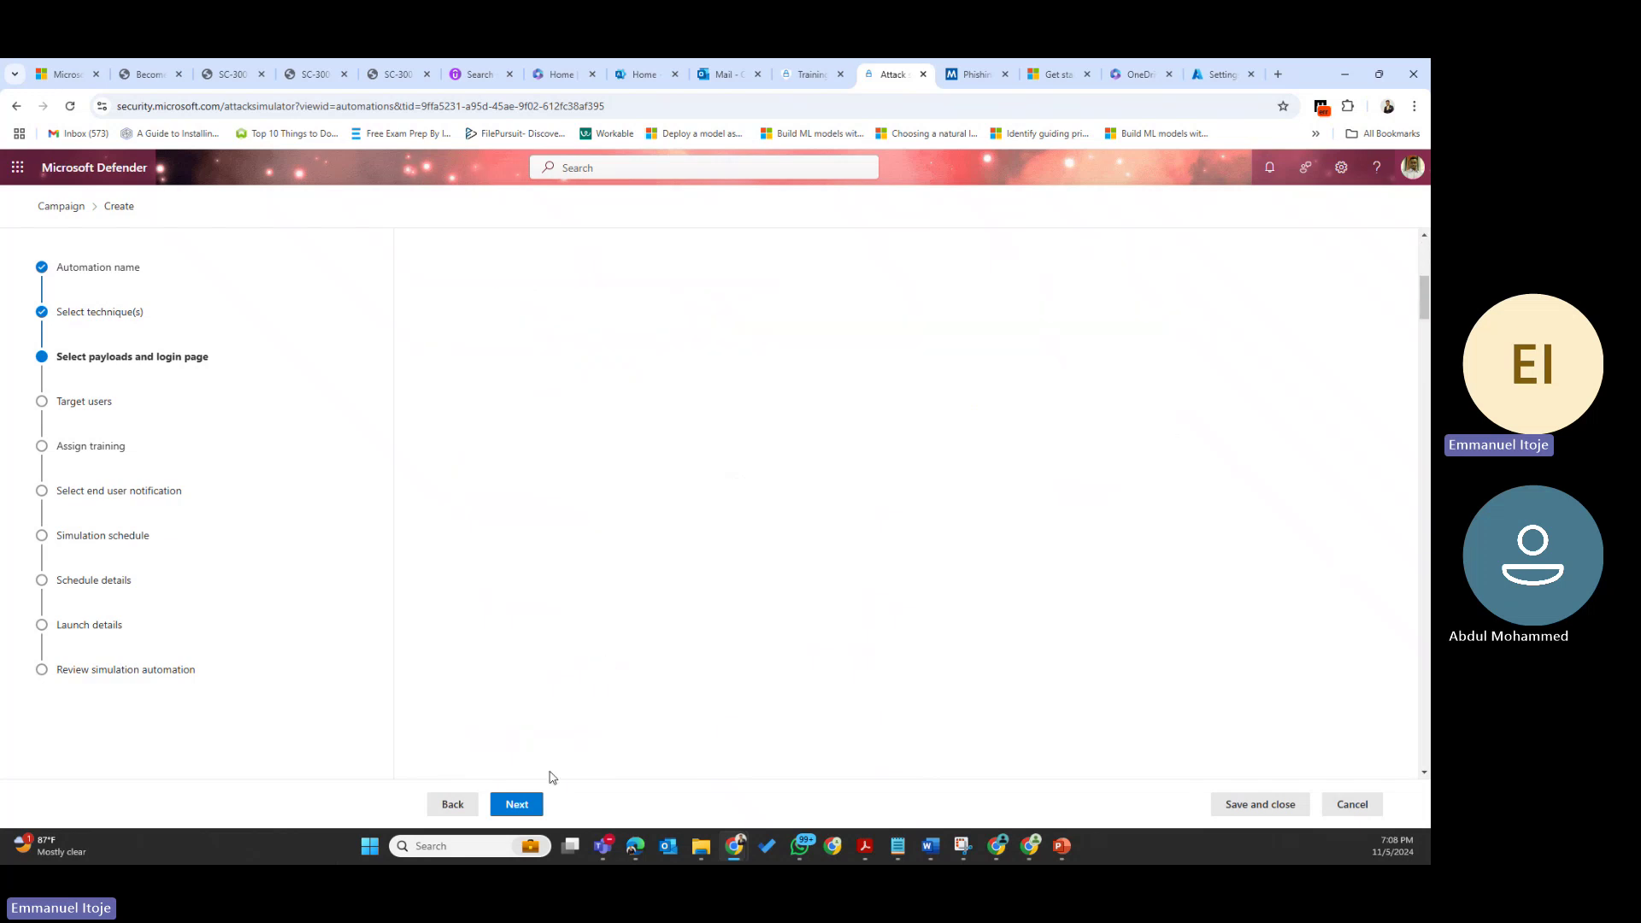
{"action": "left_click", "coordinate": [518, 805]}
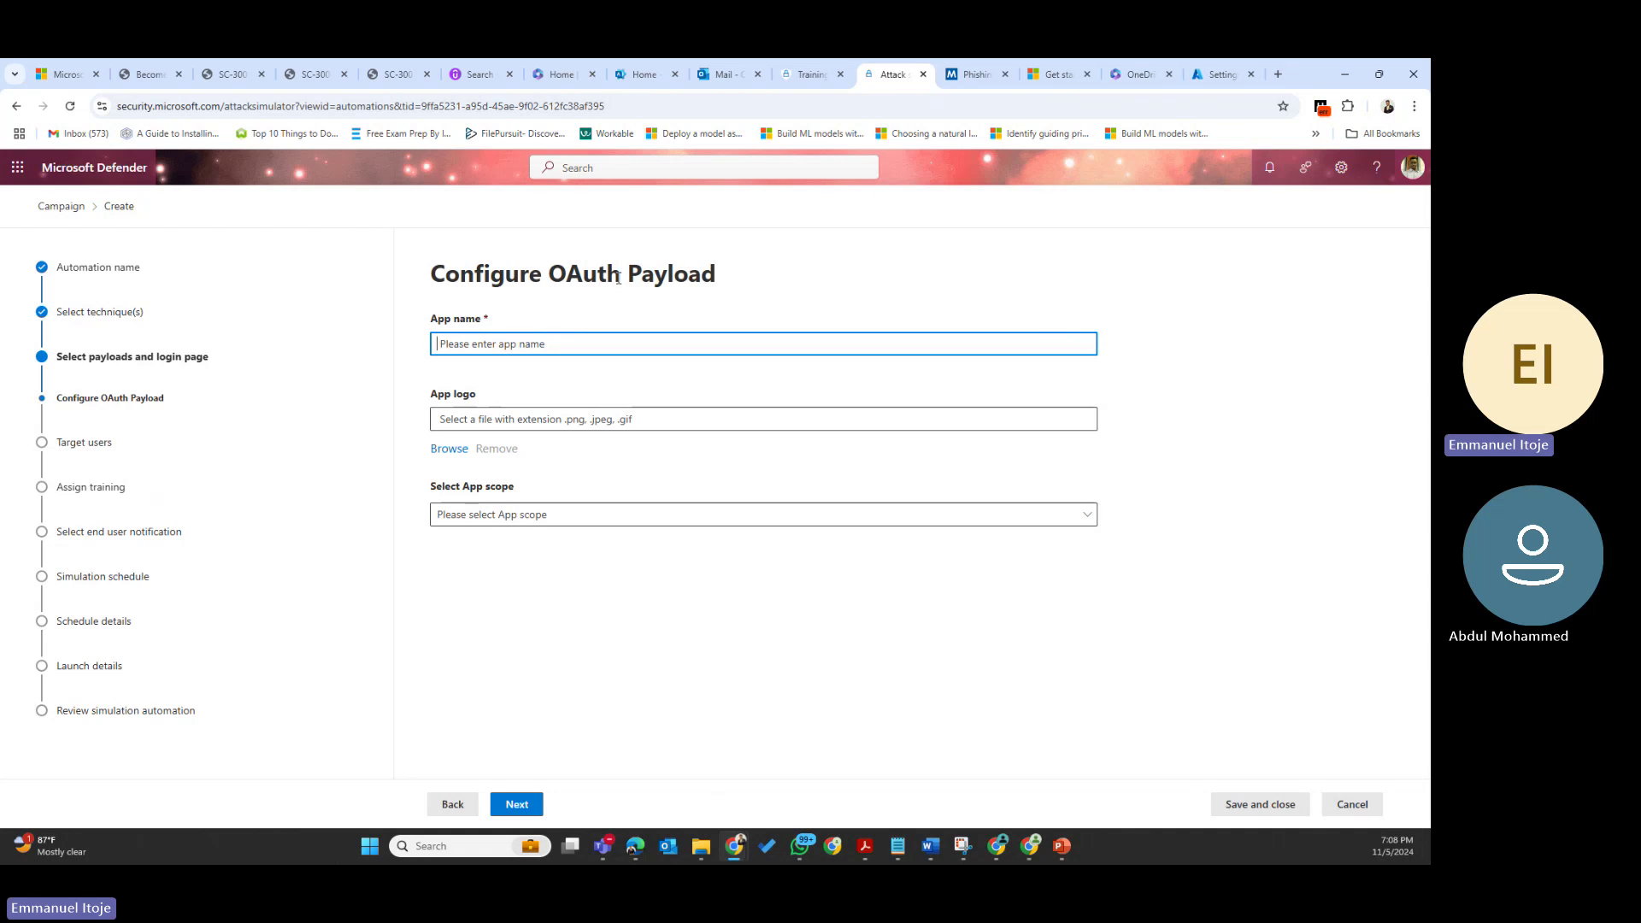
{"action": "left_click", "coordinate": [732, 271]}
{"action": "left_click_drag", "start_coordinate": [732, 272], "coordinate": [555, 289]}
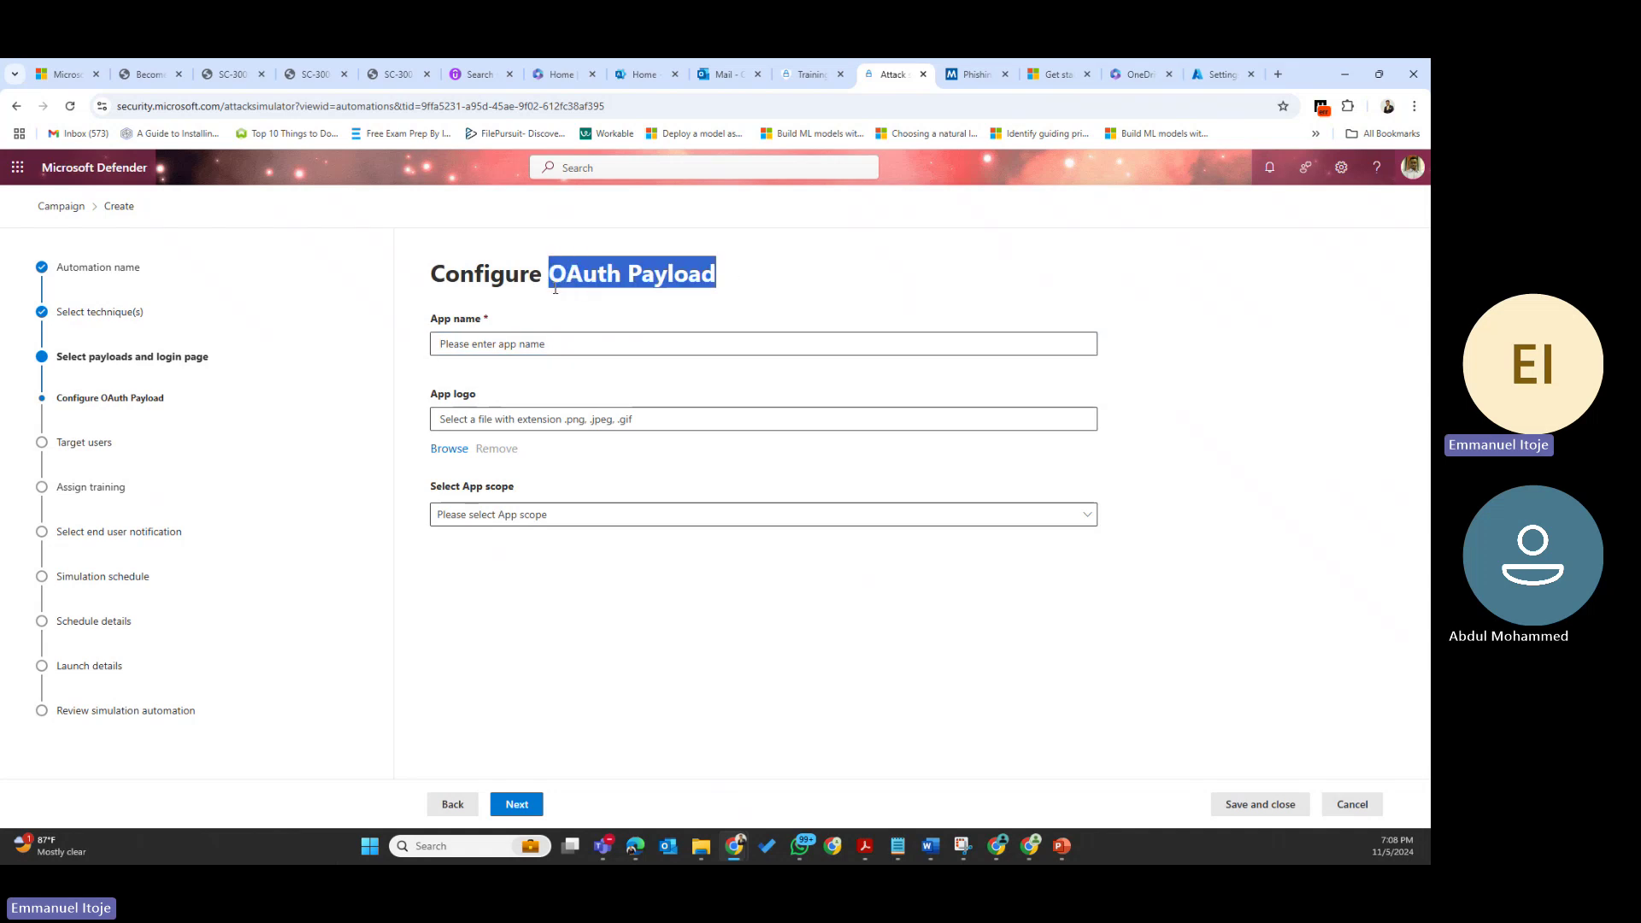
{"action": "left_click", "coordinate": [475, 342]}
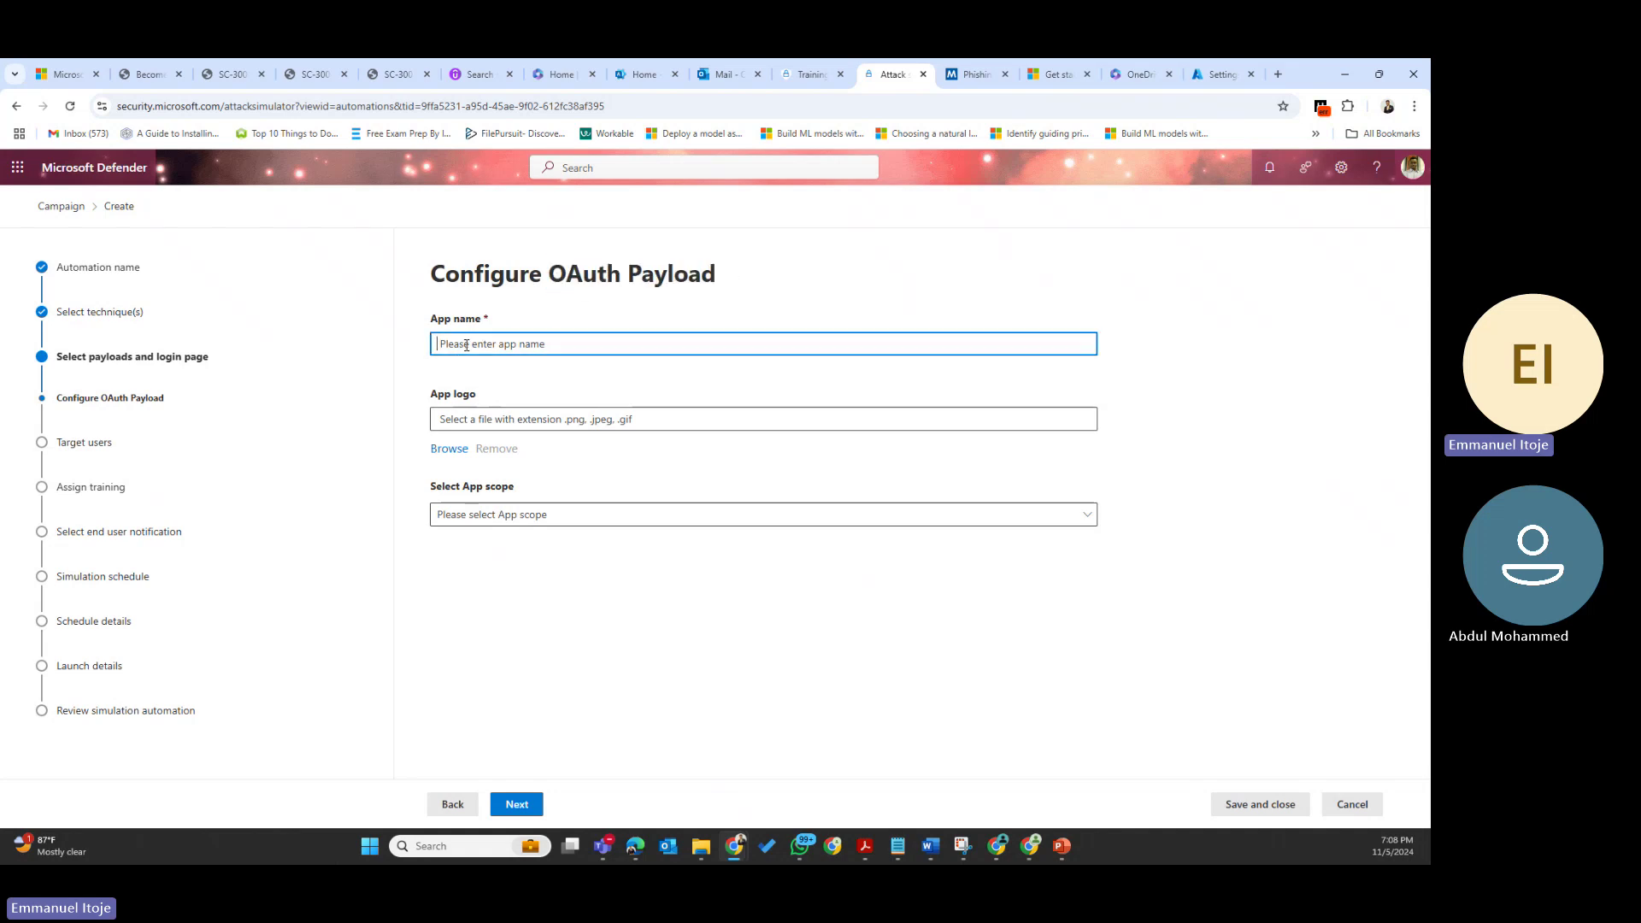
{"action": "left_click", "coordinate": [470, 418]}
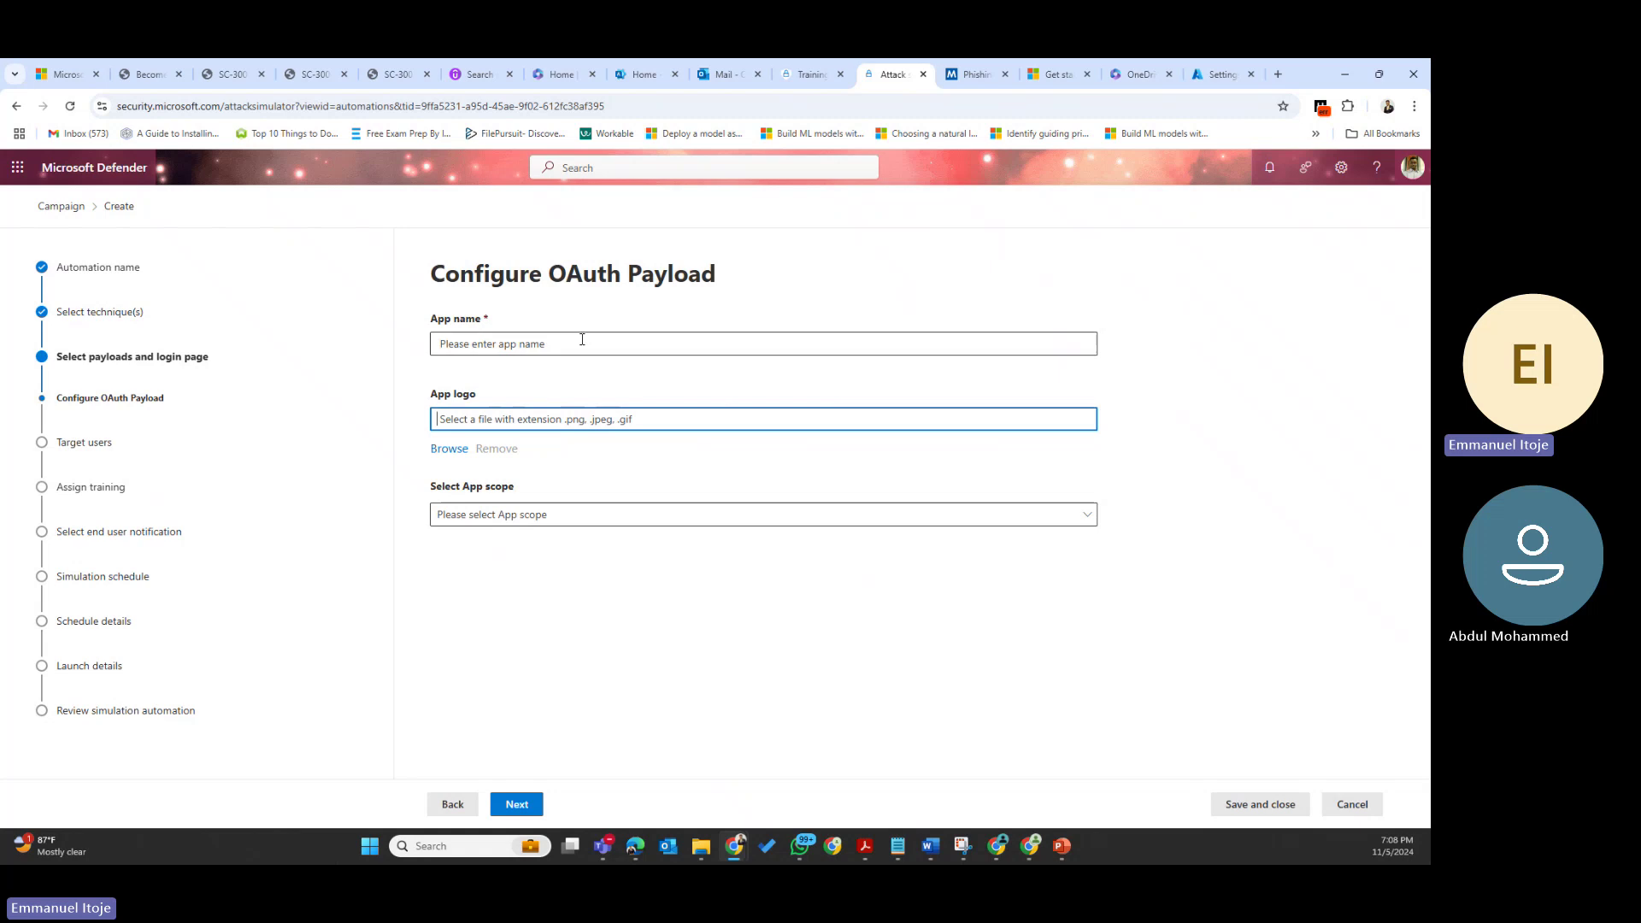
Return to the technique selection, deselect OAuth Consent Grant and Drive-by URL, and continue to the payloads
{"action": "left_click", "coordinate": [87, 314]}
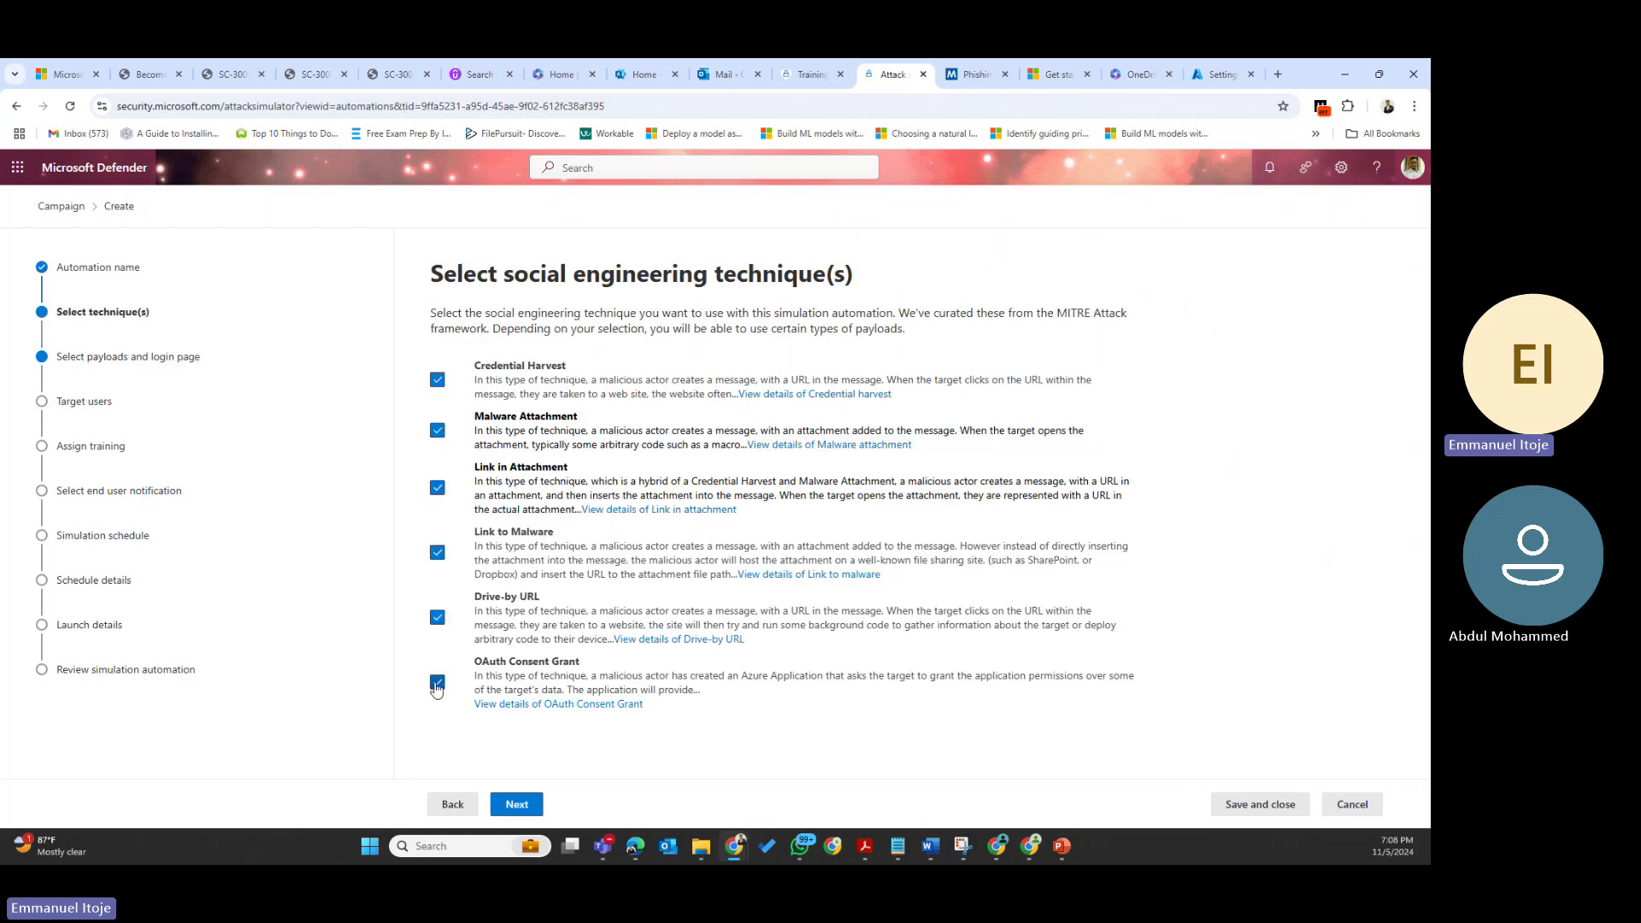
{"action": "left_click", "coordinate": [437, 682]}
{"action": "left_click", "coordinate": [437, 617]}
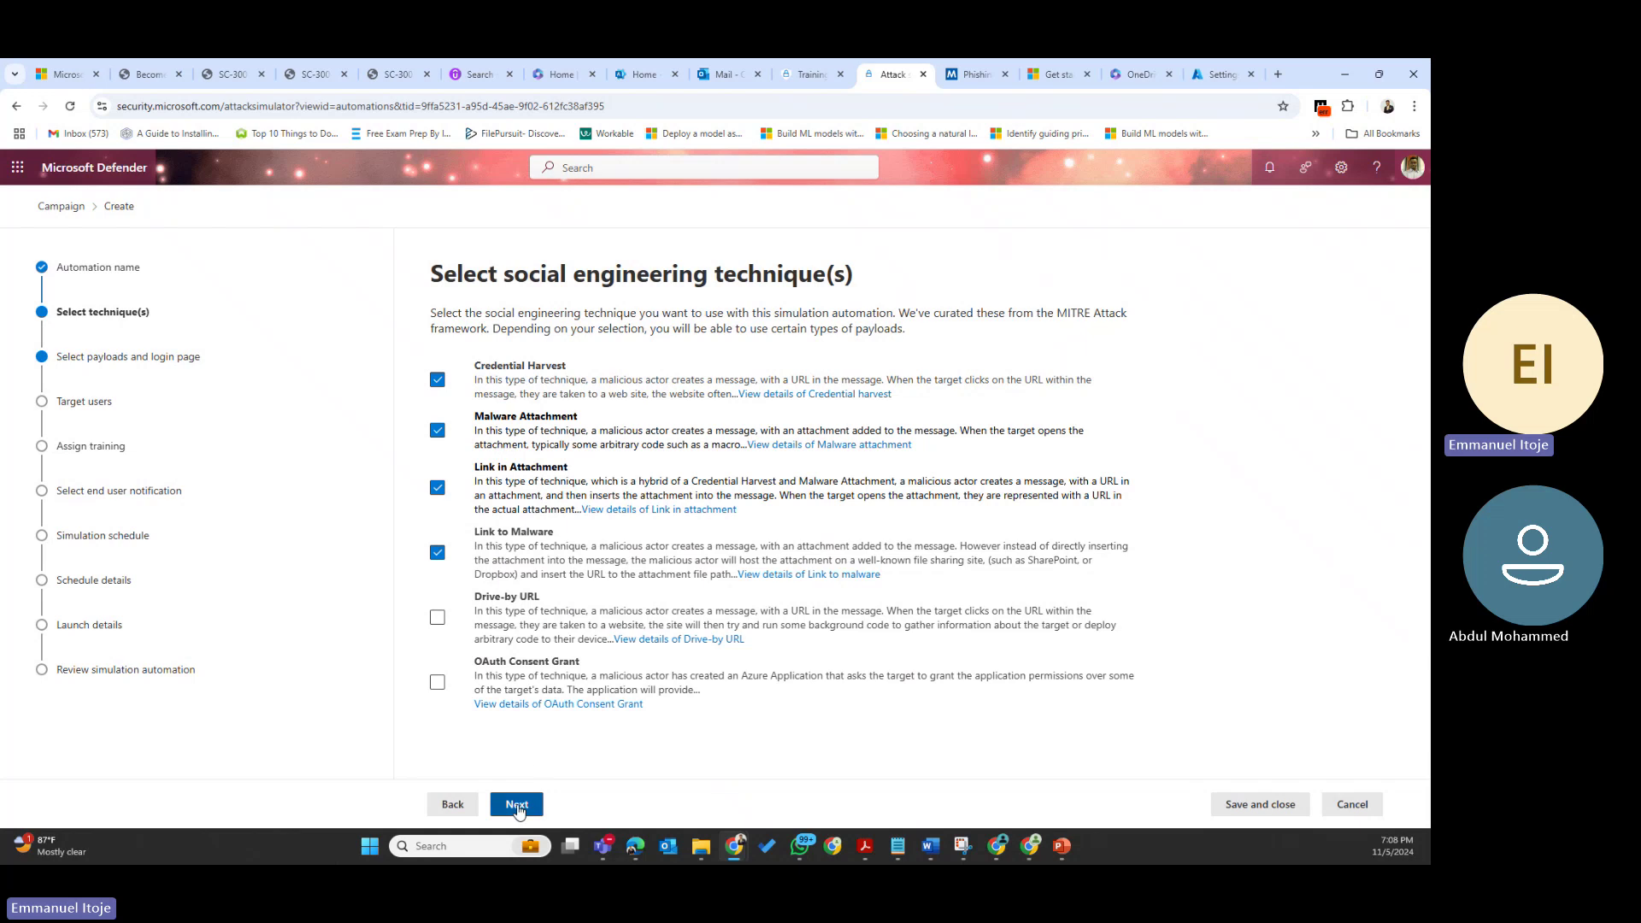
{"action": "left_click", "coordinate": [517, 805]}
Continue past the payload selection and include all users in the organization as target users
{"action": "left_click", "coordinate": [516, 805]}
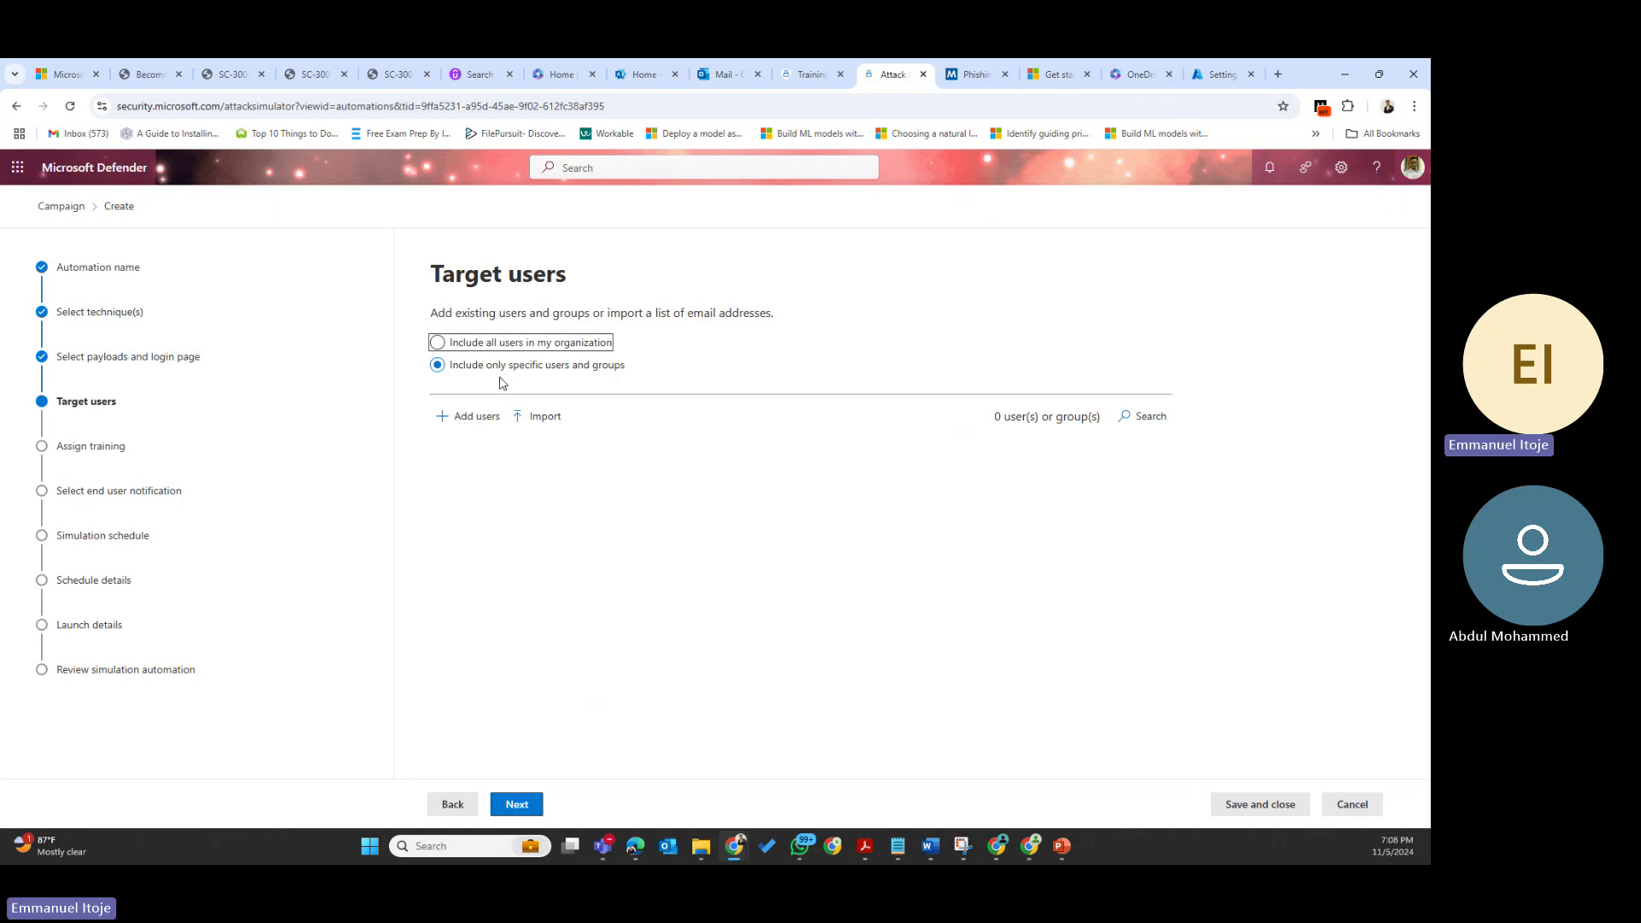
{"action": "left_click", "coordinate": [457, 350]}
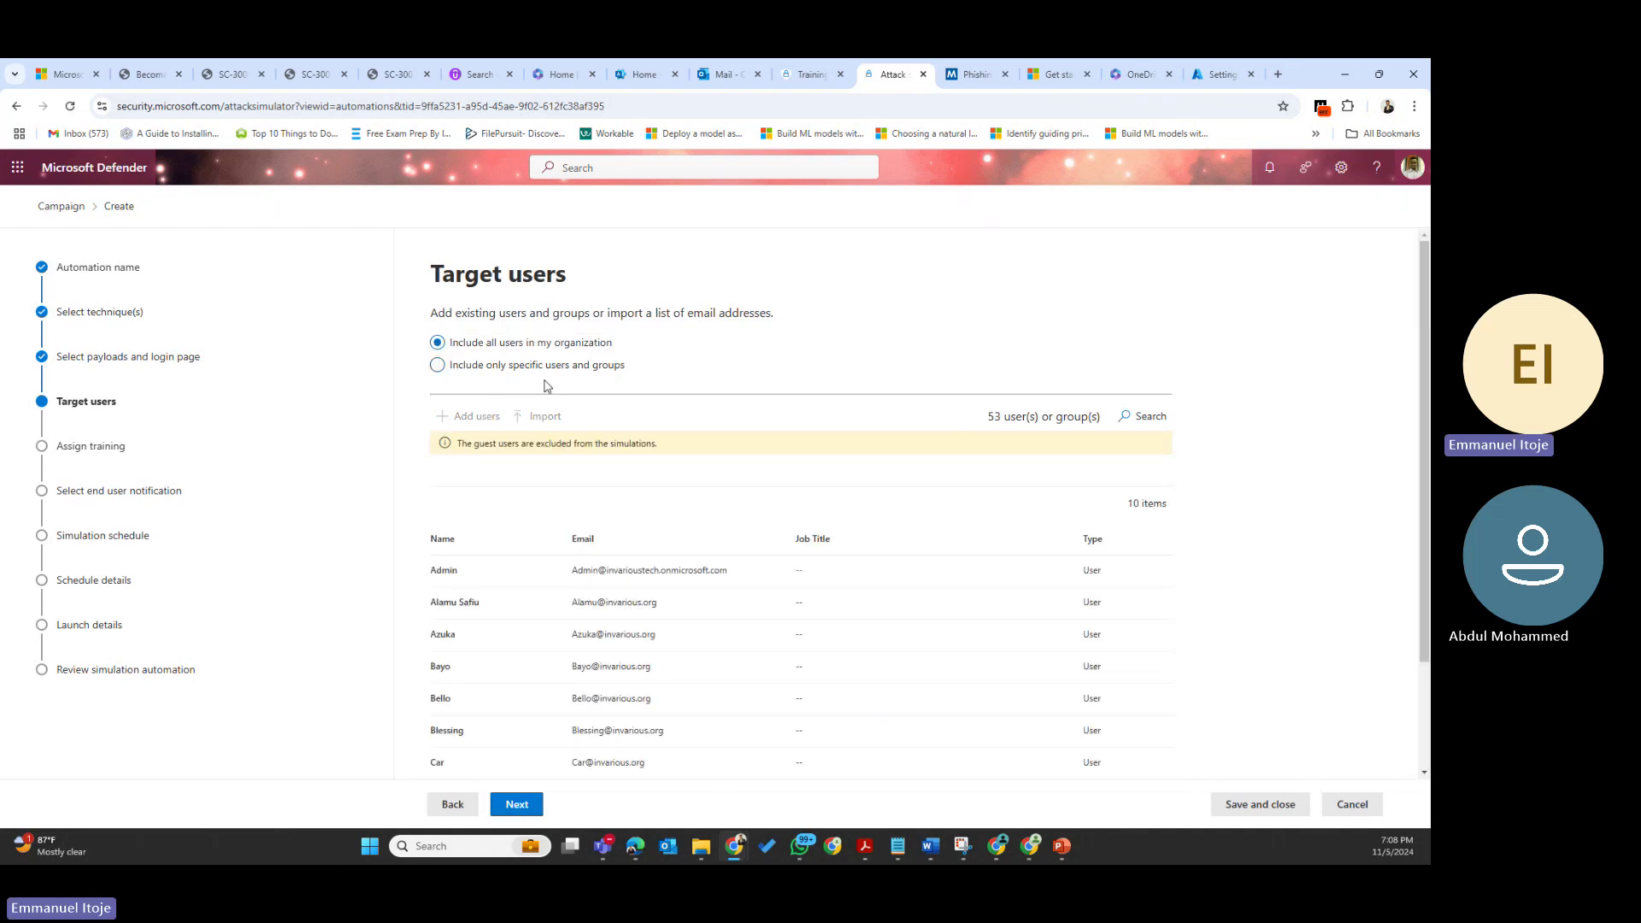
Assign the recommended Microsoft training experience, keeping the due date at 30 days after Simulation ends, and continue to the landing page selection
{"action": "left_click", "coordinate": [517, 804]}
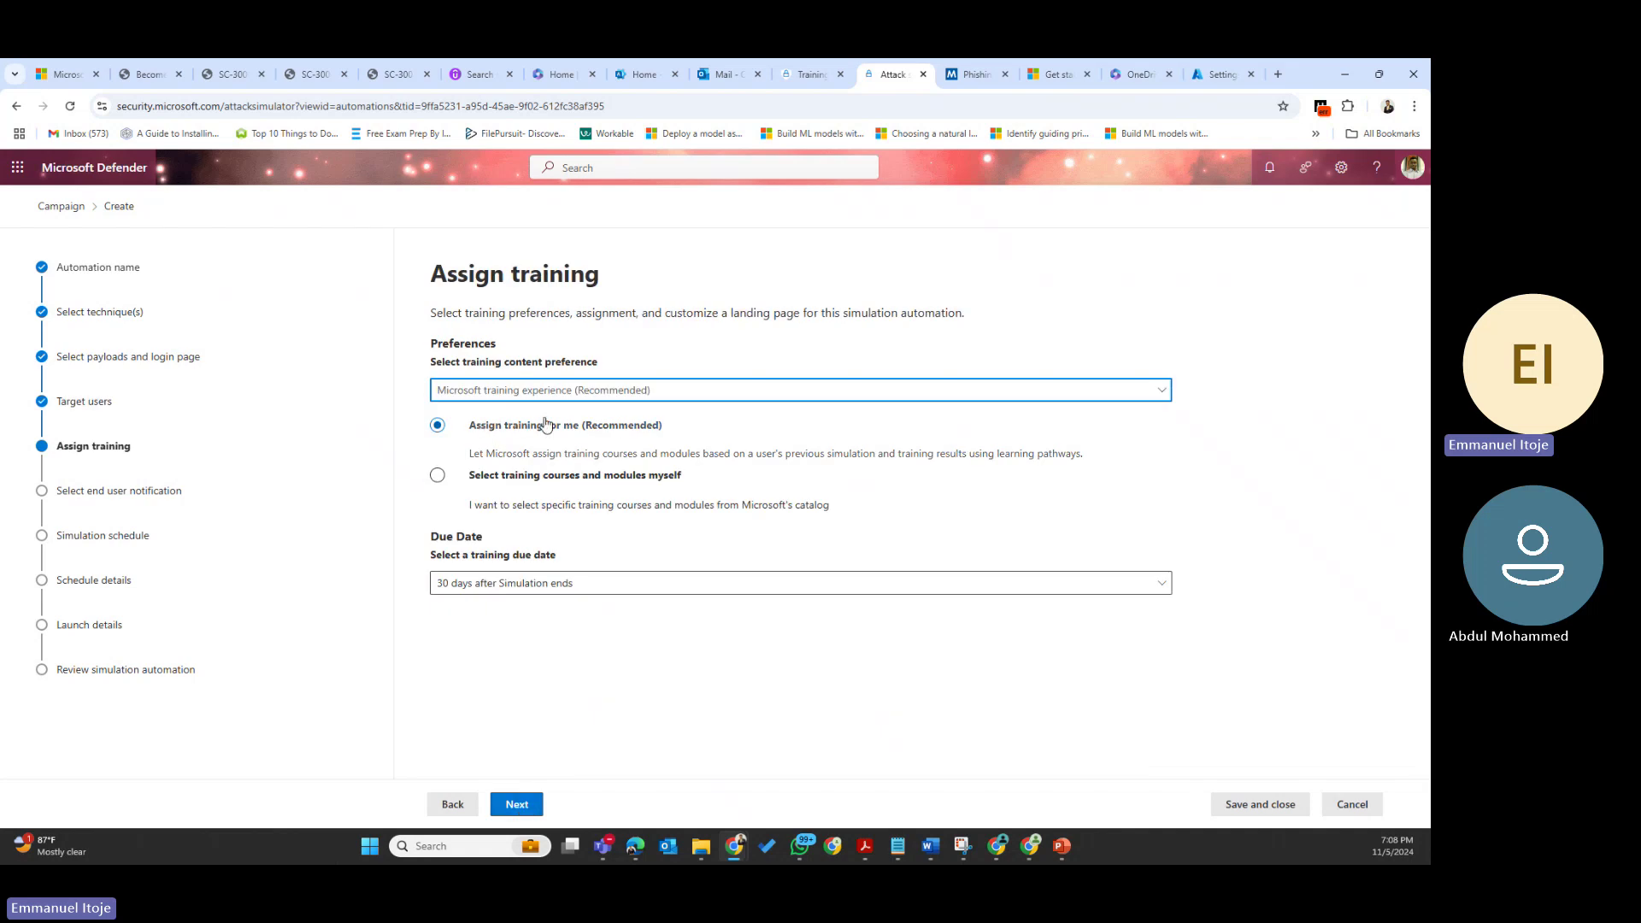
{"action": "left_click", "coordinate": [547, 582]}
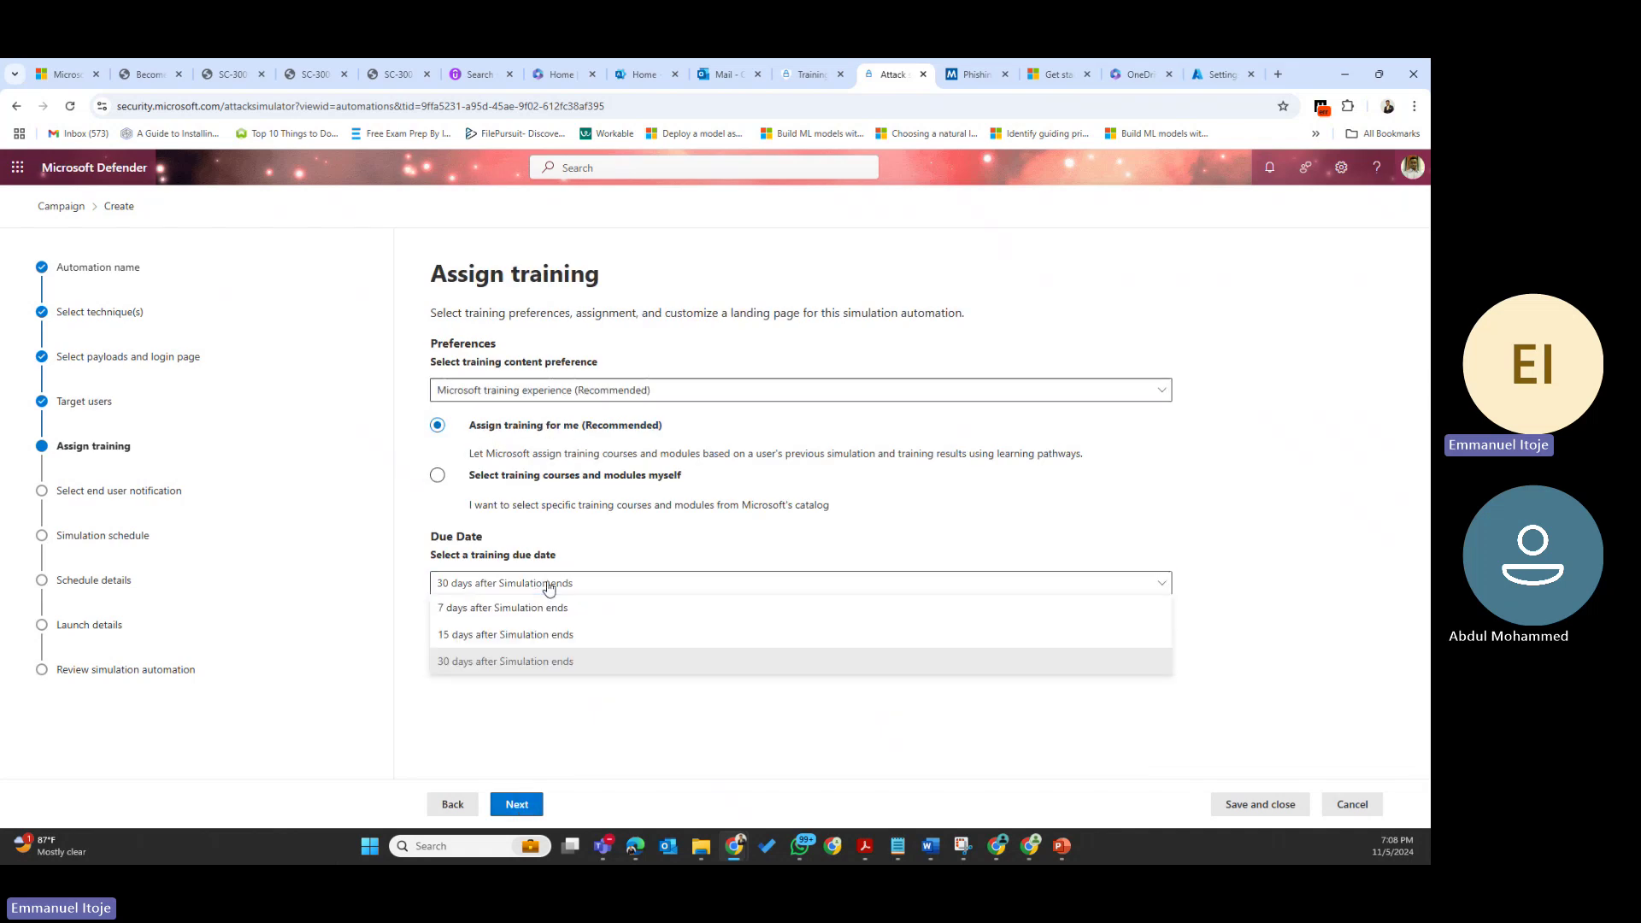
{"action": "left_click", "coordinate": [553, 708]}
{"action": "left_click", "coordinate": [519, 804]}
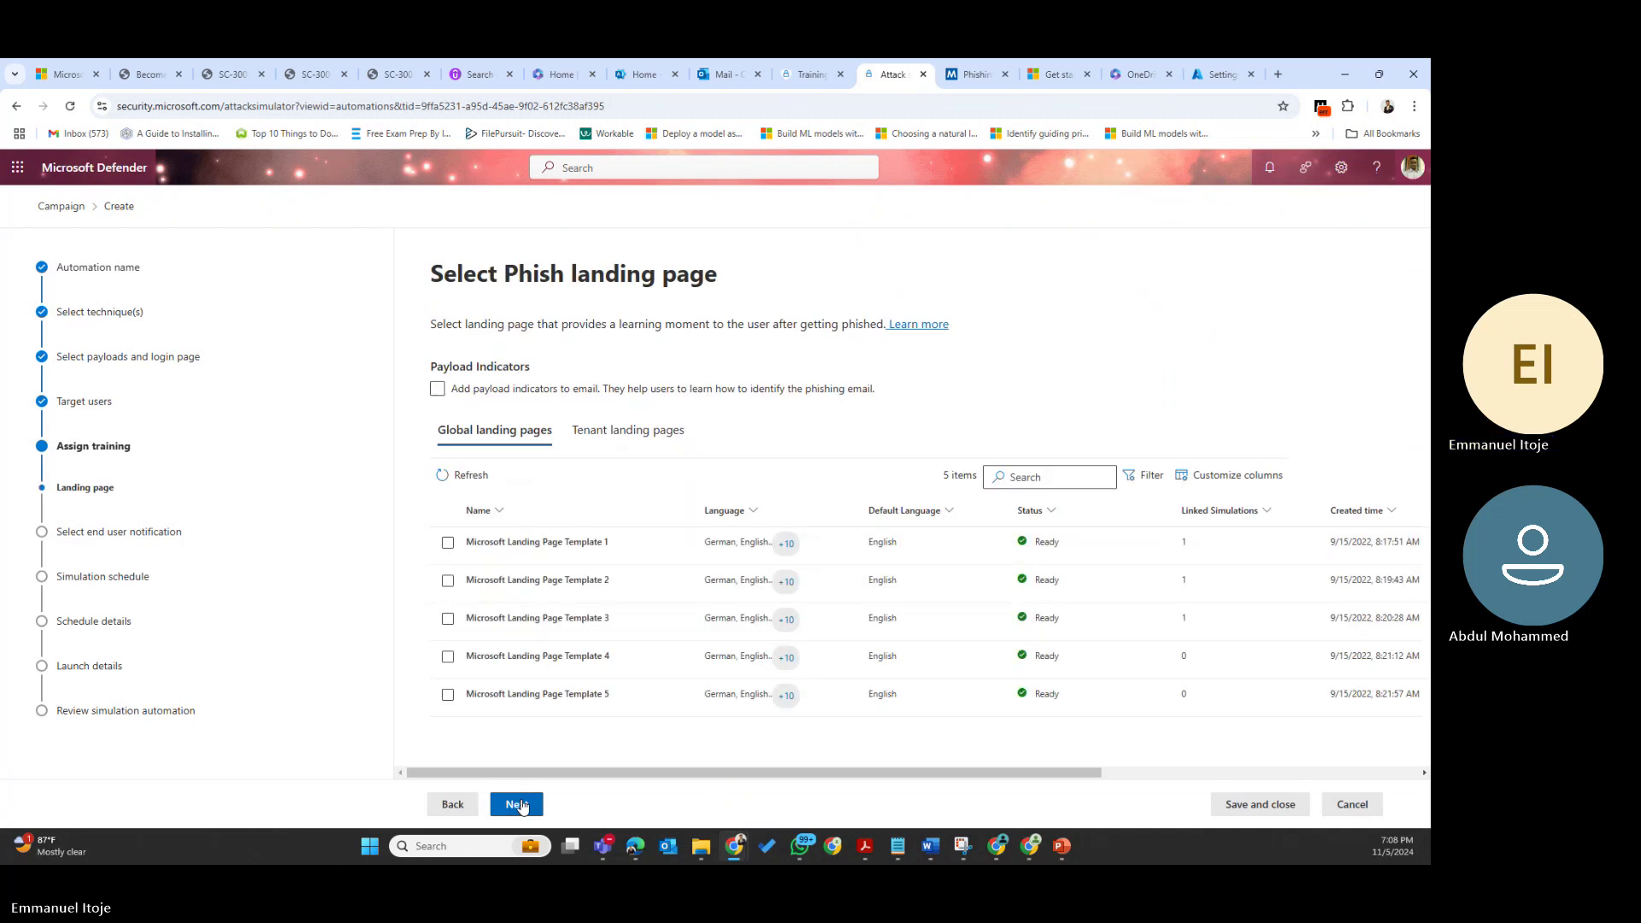
Select Microsoft Landing Page Template 5 as the phish landing page and preview its full content
{"action": "left_click", "coordinate": [447, 694]}
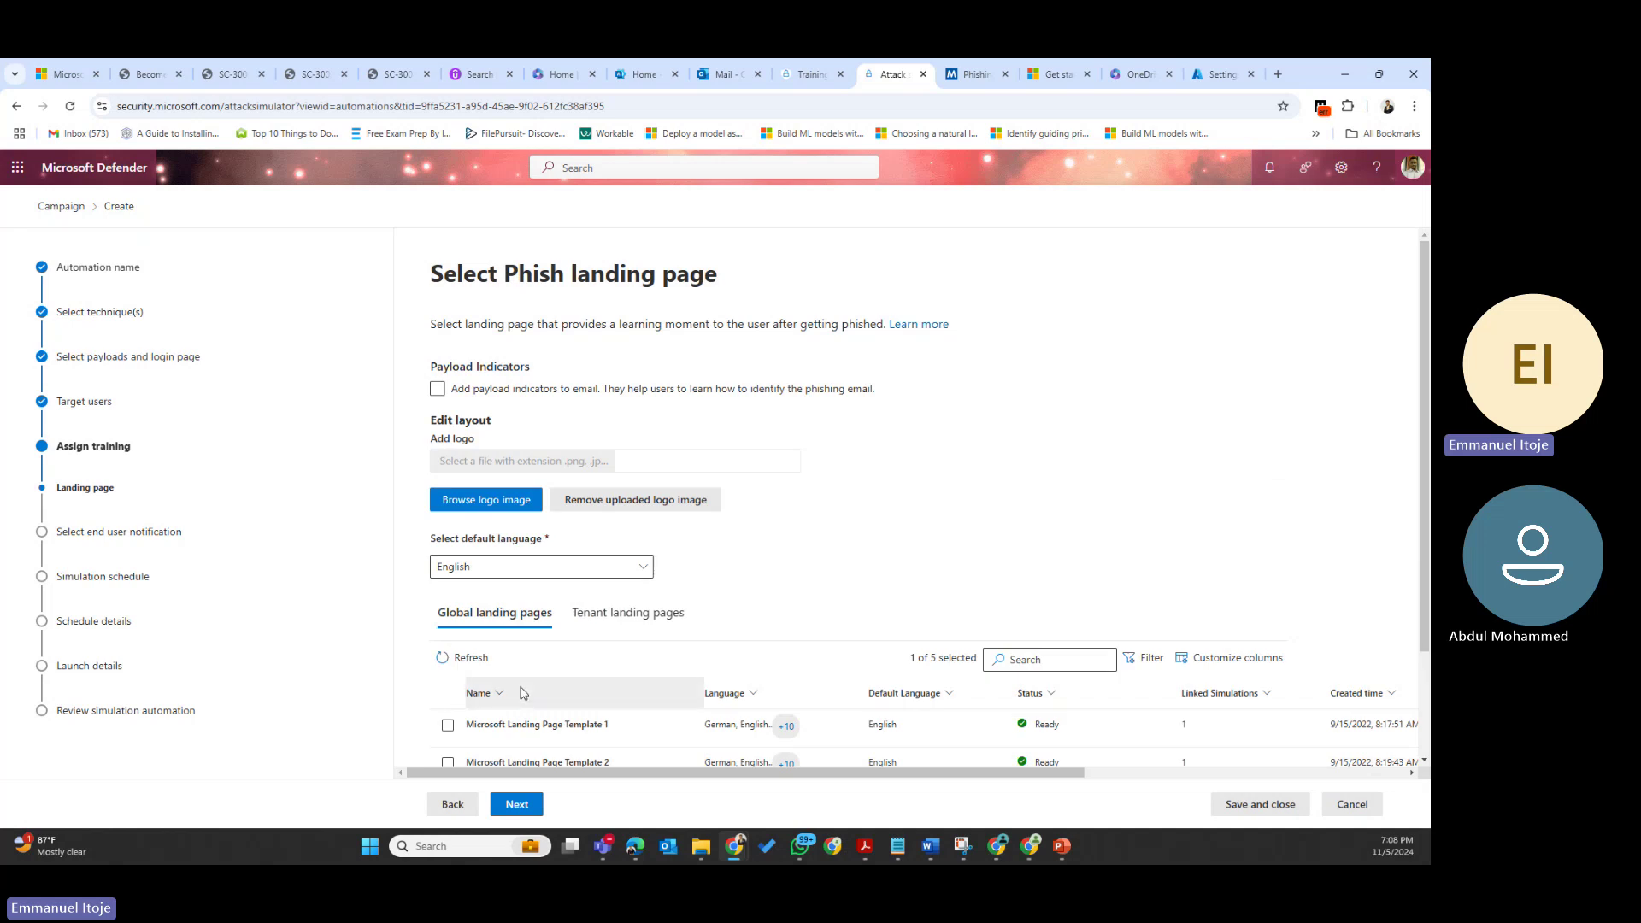
{"action": "scroll", "coordinate": [564, 589], "scroll_direction": "down", "scroll_amount": 1}
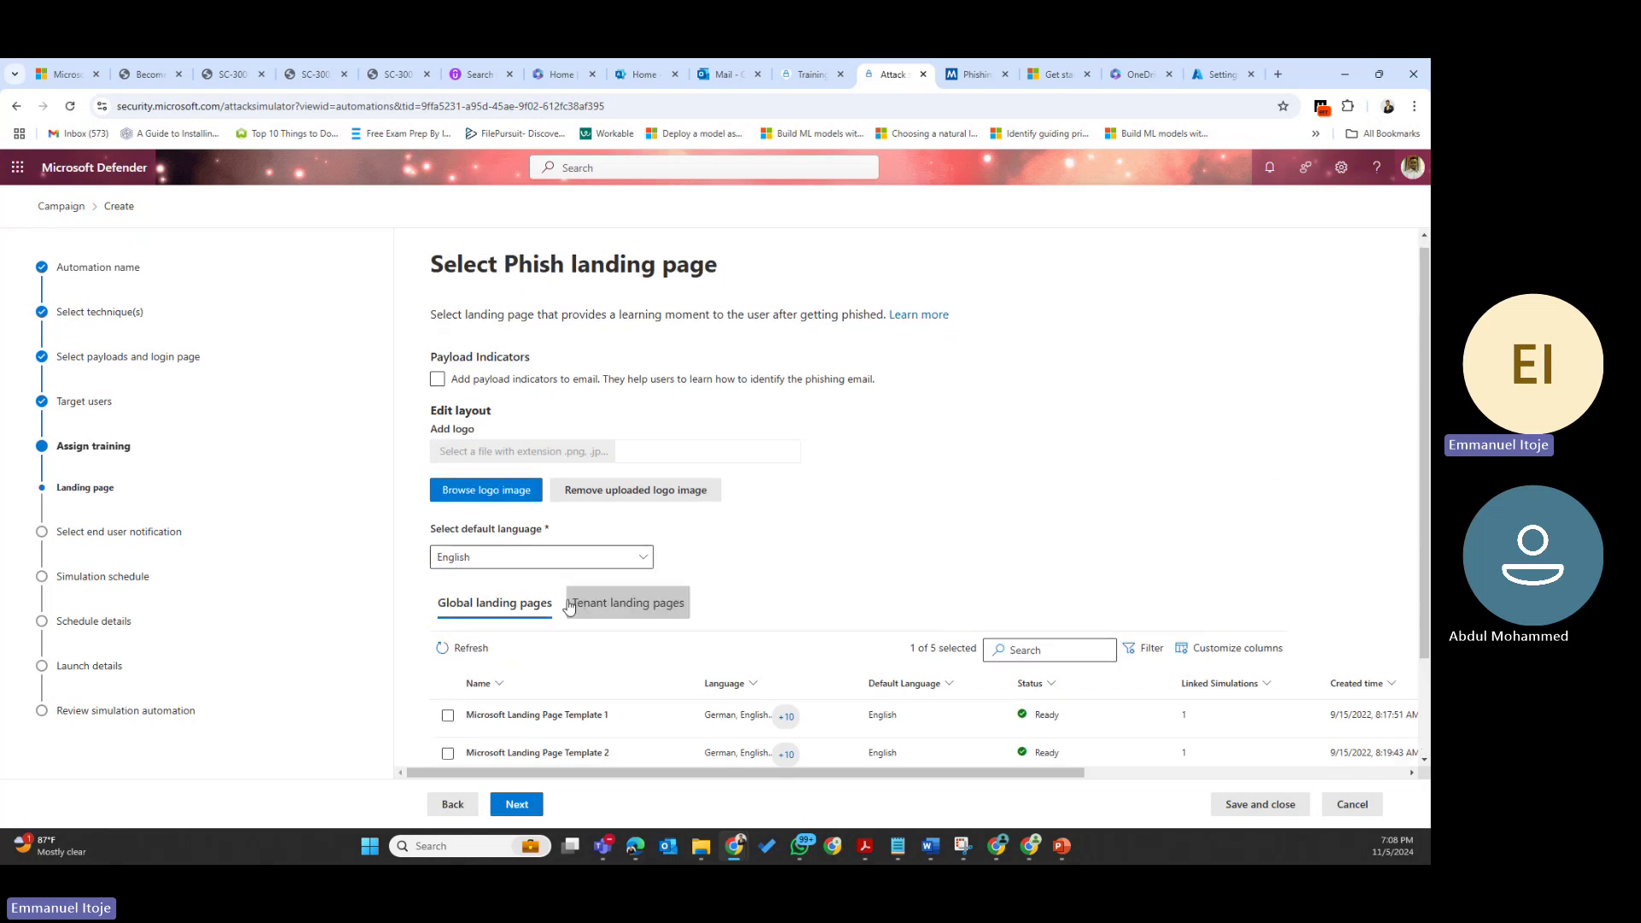
{"action": "scroll", "coordinate": [570, 605], "scroll_direction": "down", "scroll_amount": 2}
{"action": "left_click", "coordinate": [549, 742]}
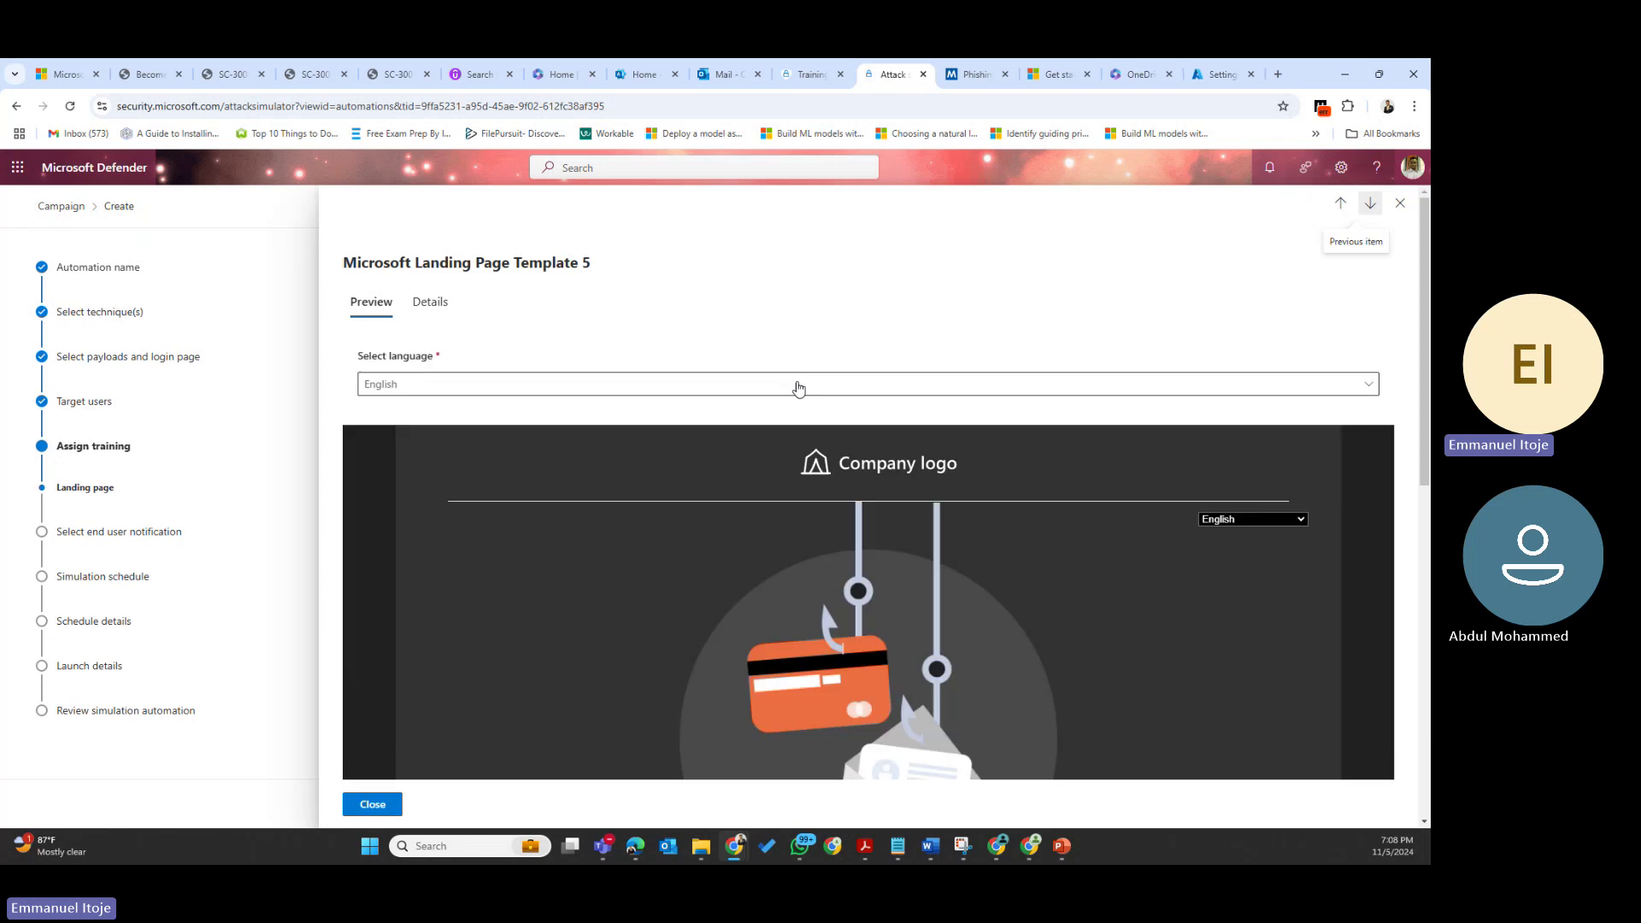
{"action": "scroll", "coordinate": [885, 550], "scroll_direction": "down", "scroll_amount": 6}
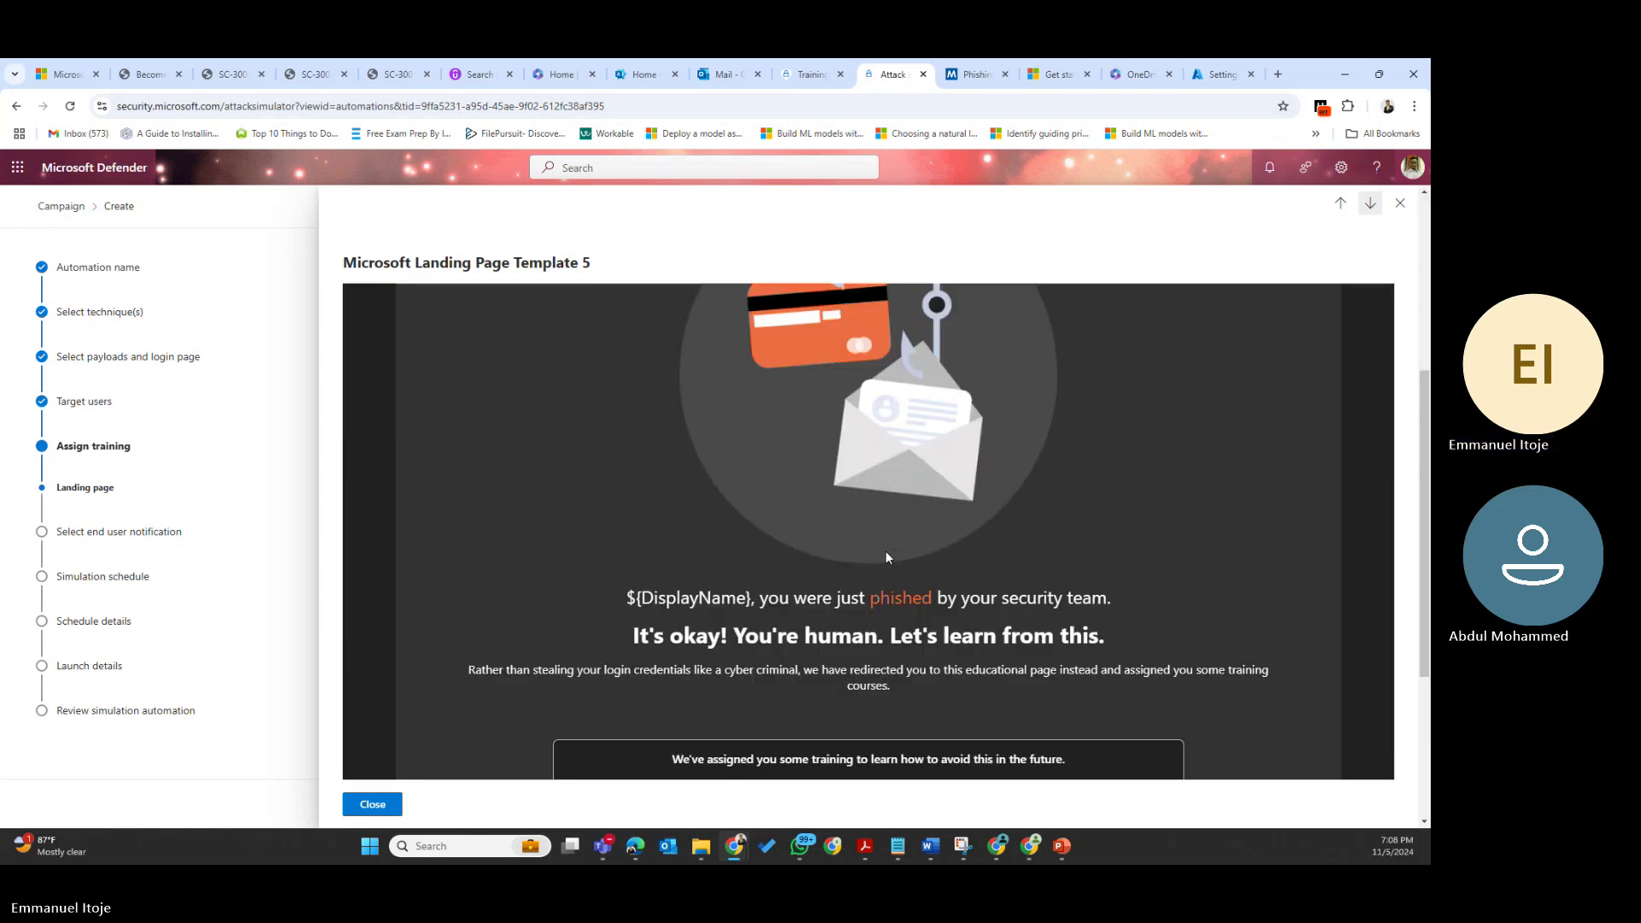
{"action": "scroll", "coordinate": [885, 552], "scroll_direction": "up", "scroll_amount": 6}
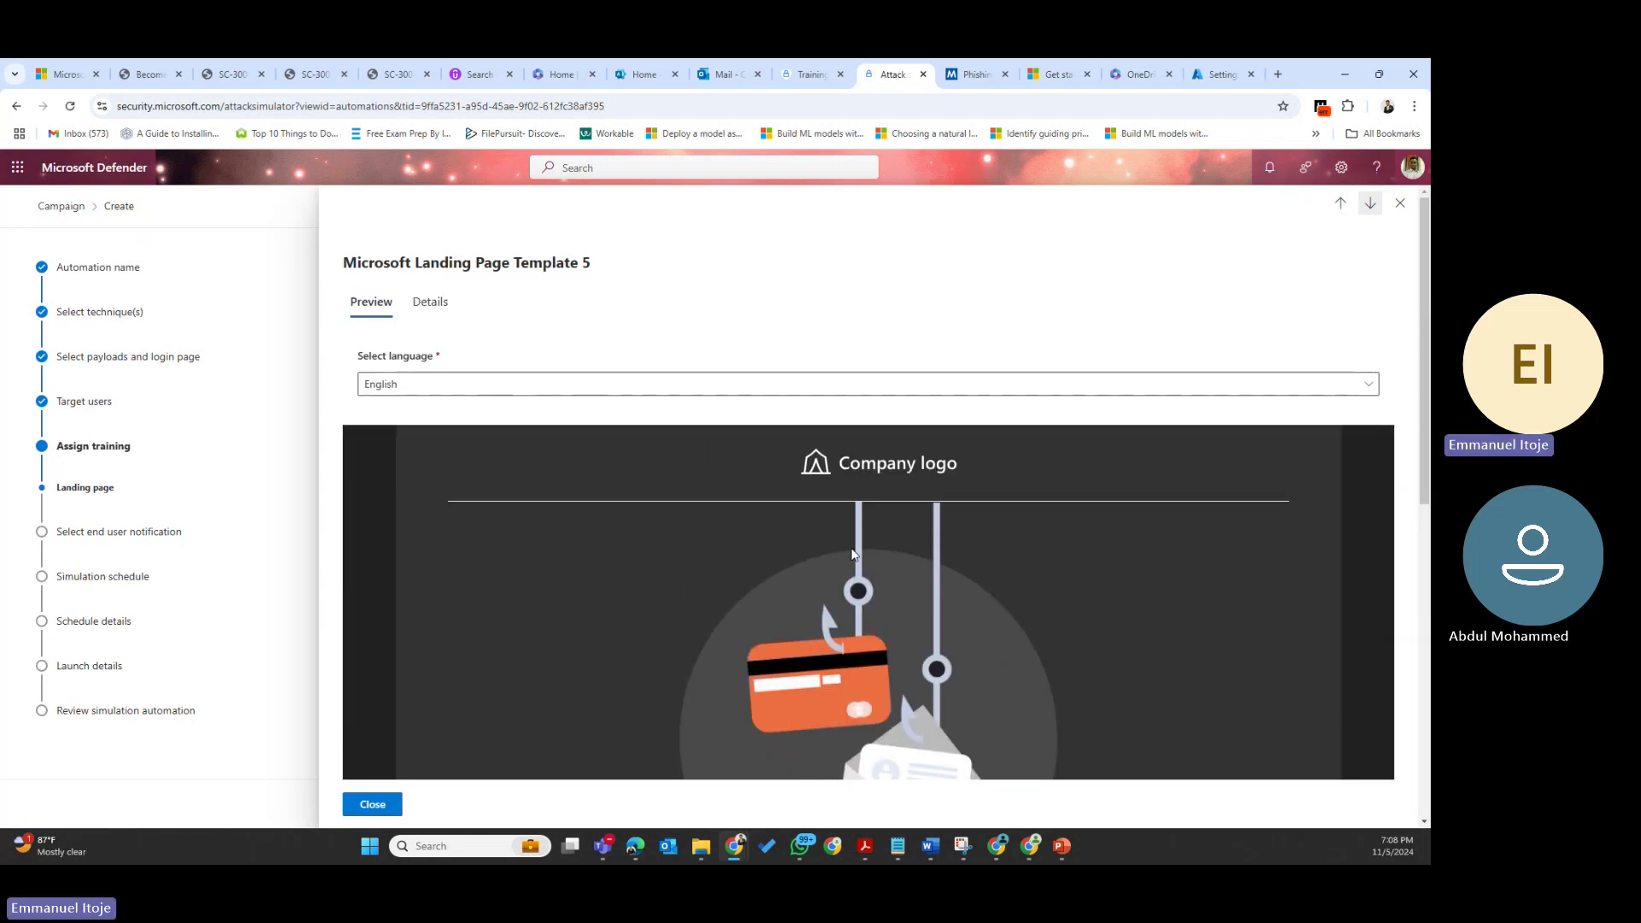
{"action": "scroll", "coordinate": [776, 591], "scroll_direction": "down", "scroll_amount": 6}
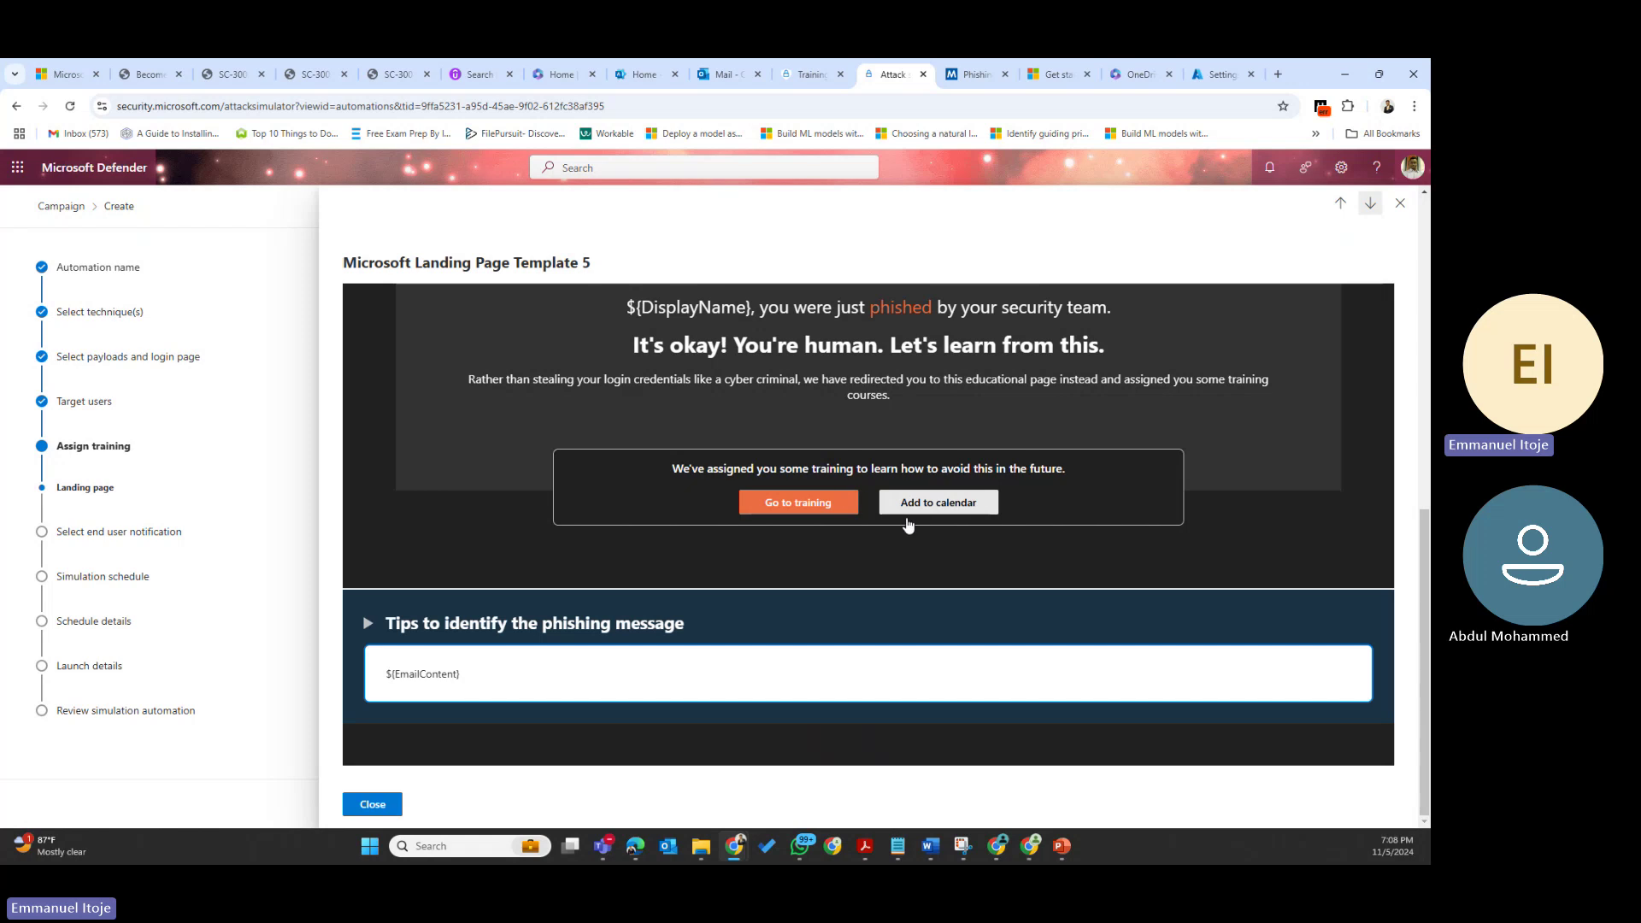
{"action": "scroll", "coordinate": [846, 547], "scroll_direction": "up", "scroll_amount": 4}
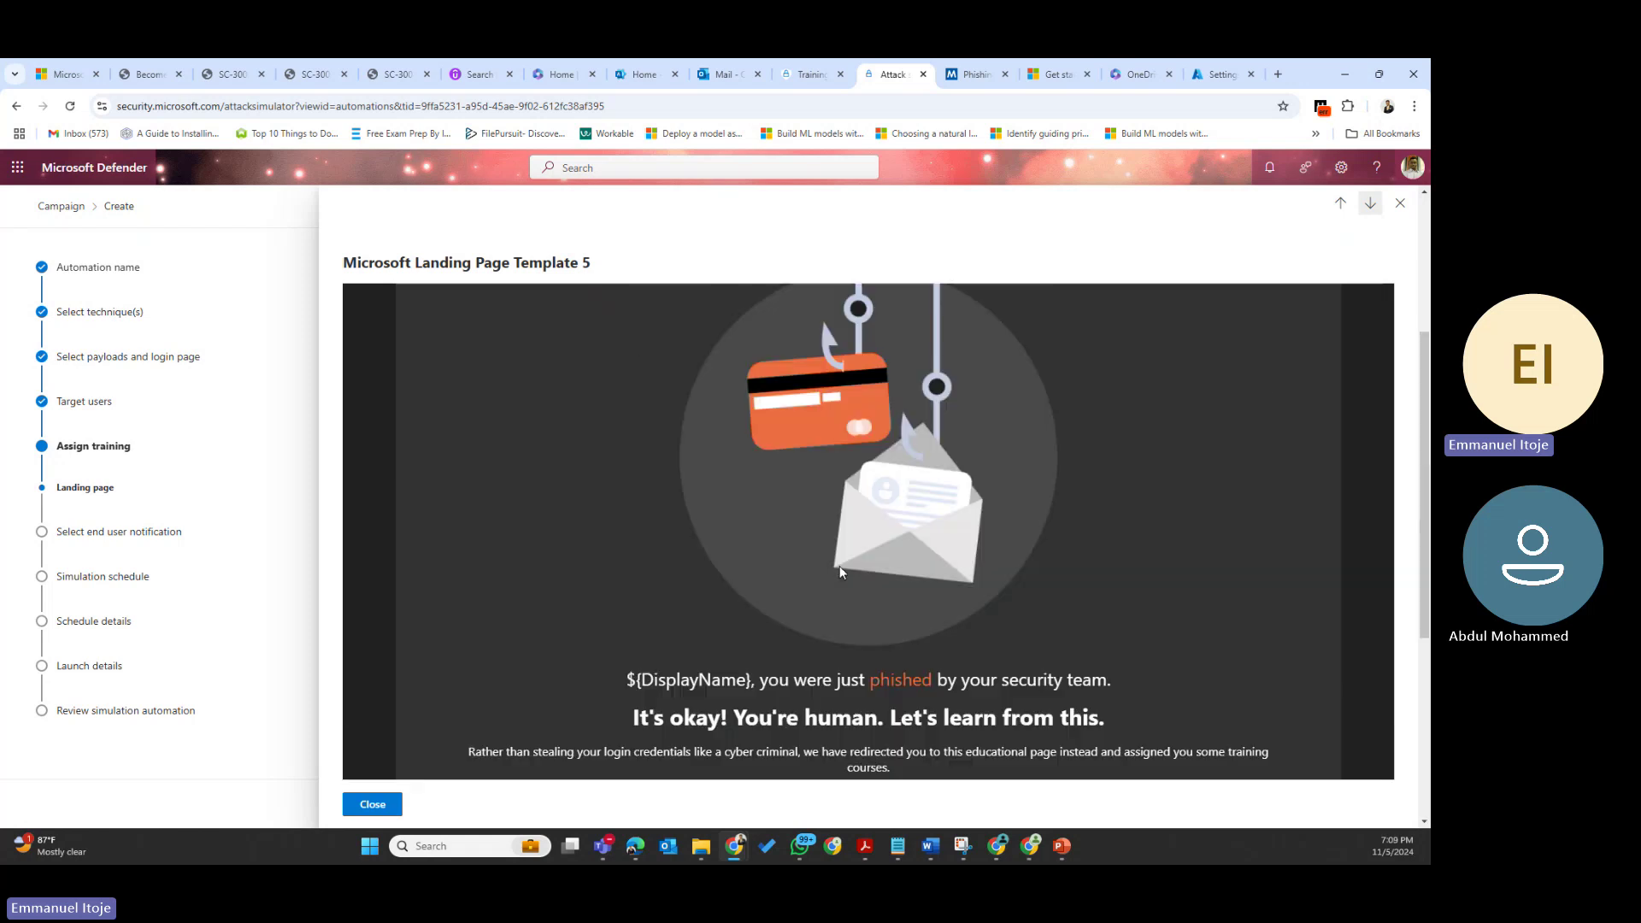
{"action": "scroll", "coordinate": [840, 571], "scroll_direction": "down", "scroll_amount": 4}
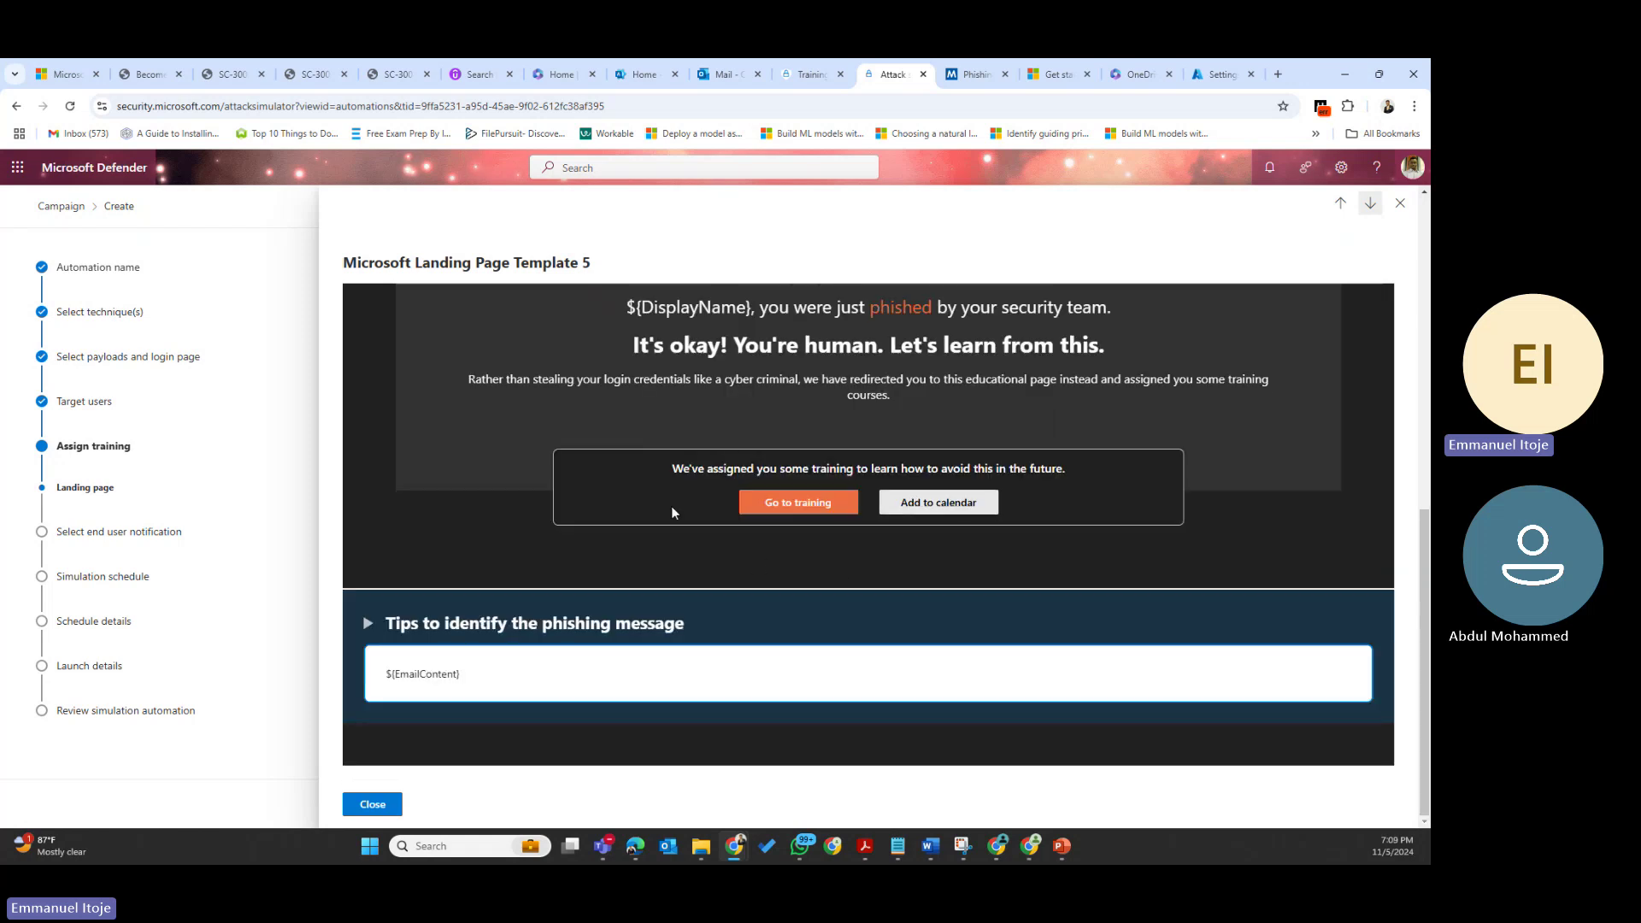
{"action": "scroll", "coordinate": [908, 461], "scroll_direction": "up", "scroll_amount": 6}
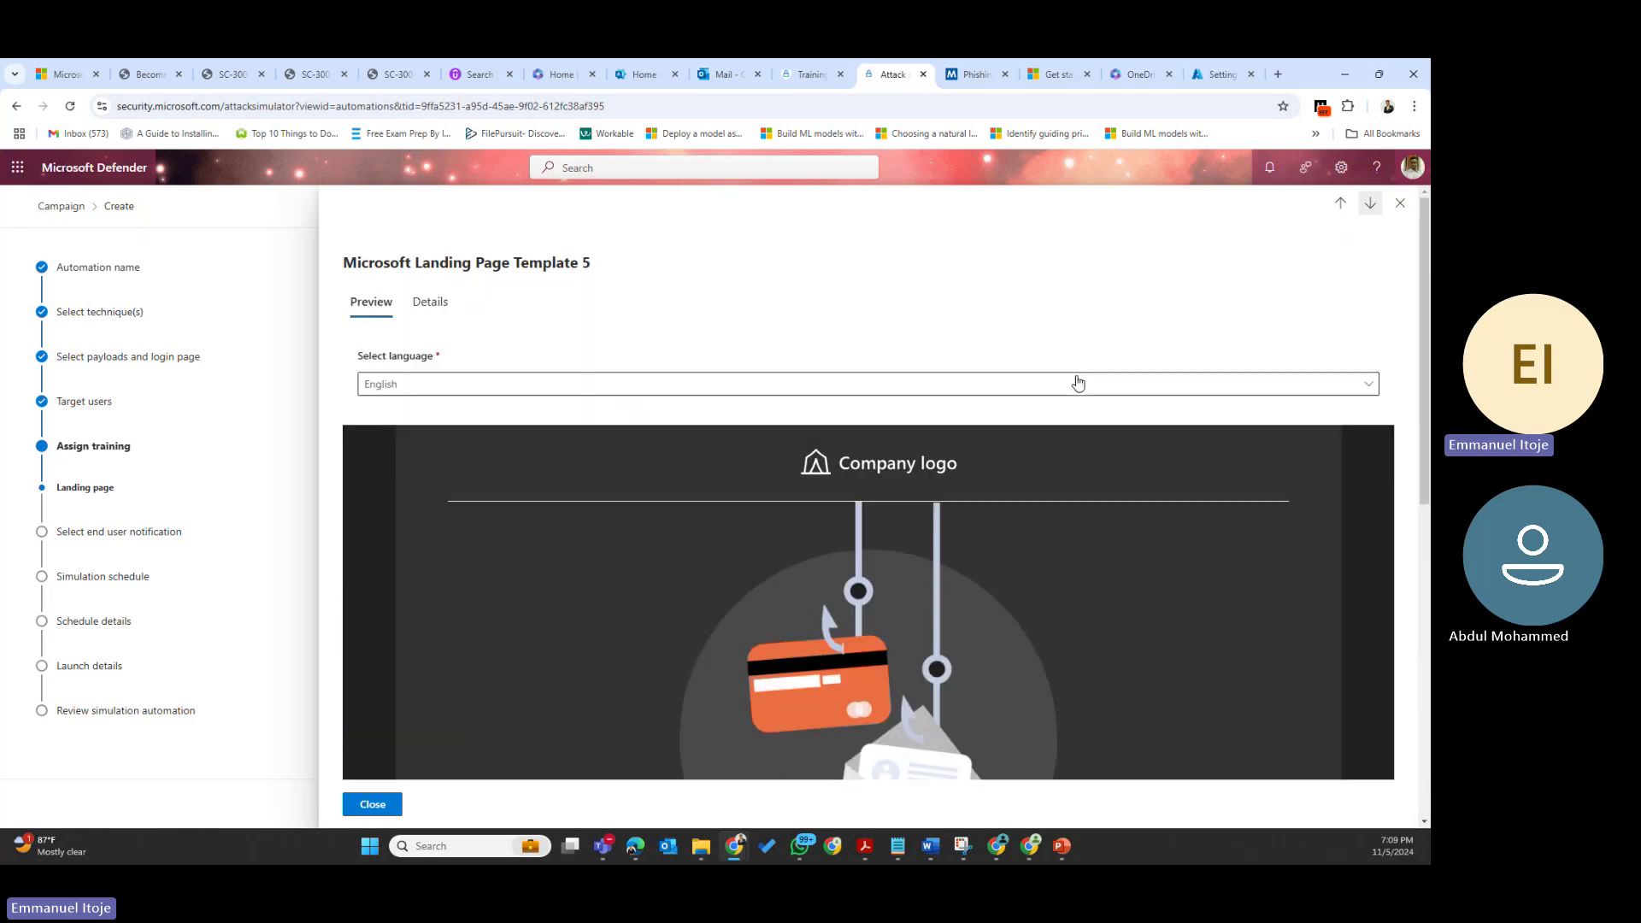
{"action": "left_click", "coordinate": [1399, 204]}
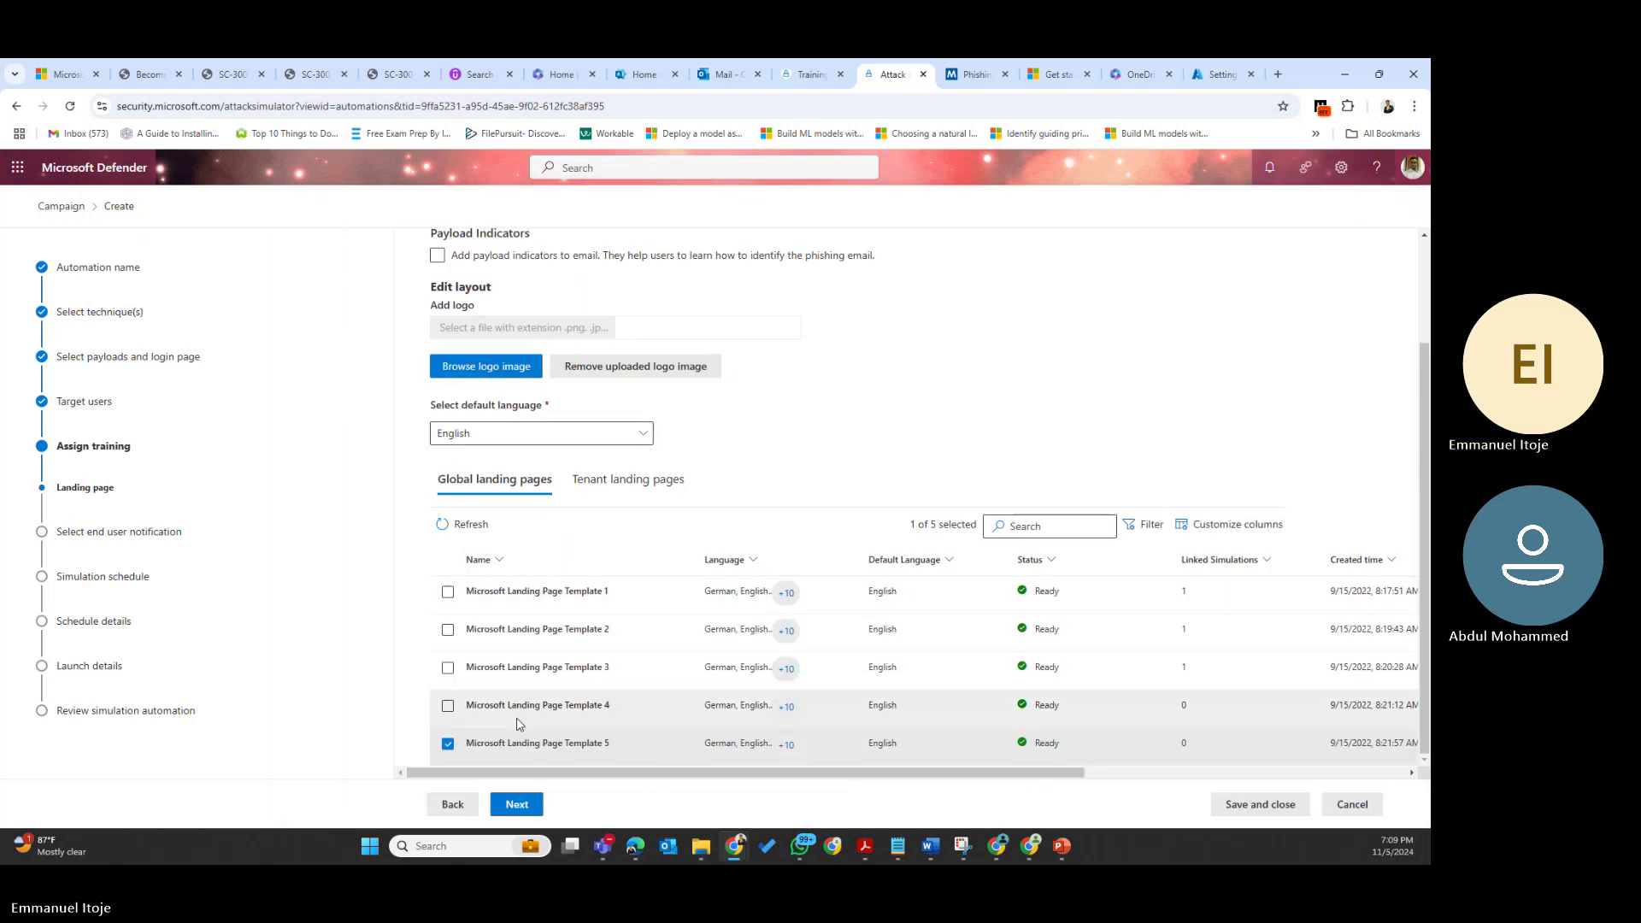
Use the Microsoft default end user notifications, delivering positive reinforcement after simulation ends and training reminders weekly, and continue to the simulation schedule
{"action": "left_click", "coordinate": [520, 807]}
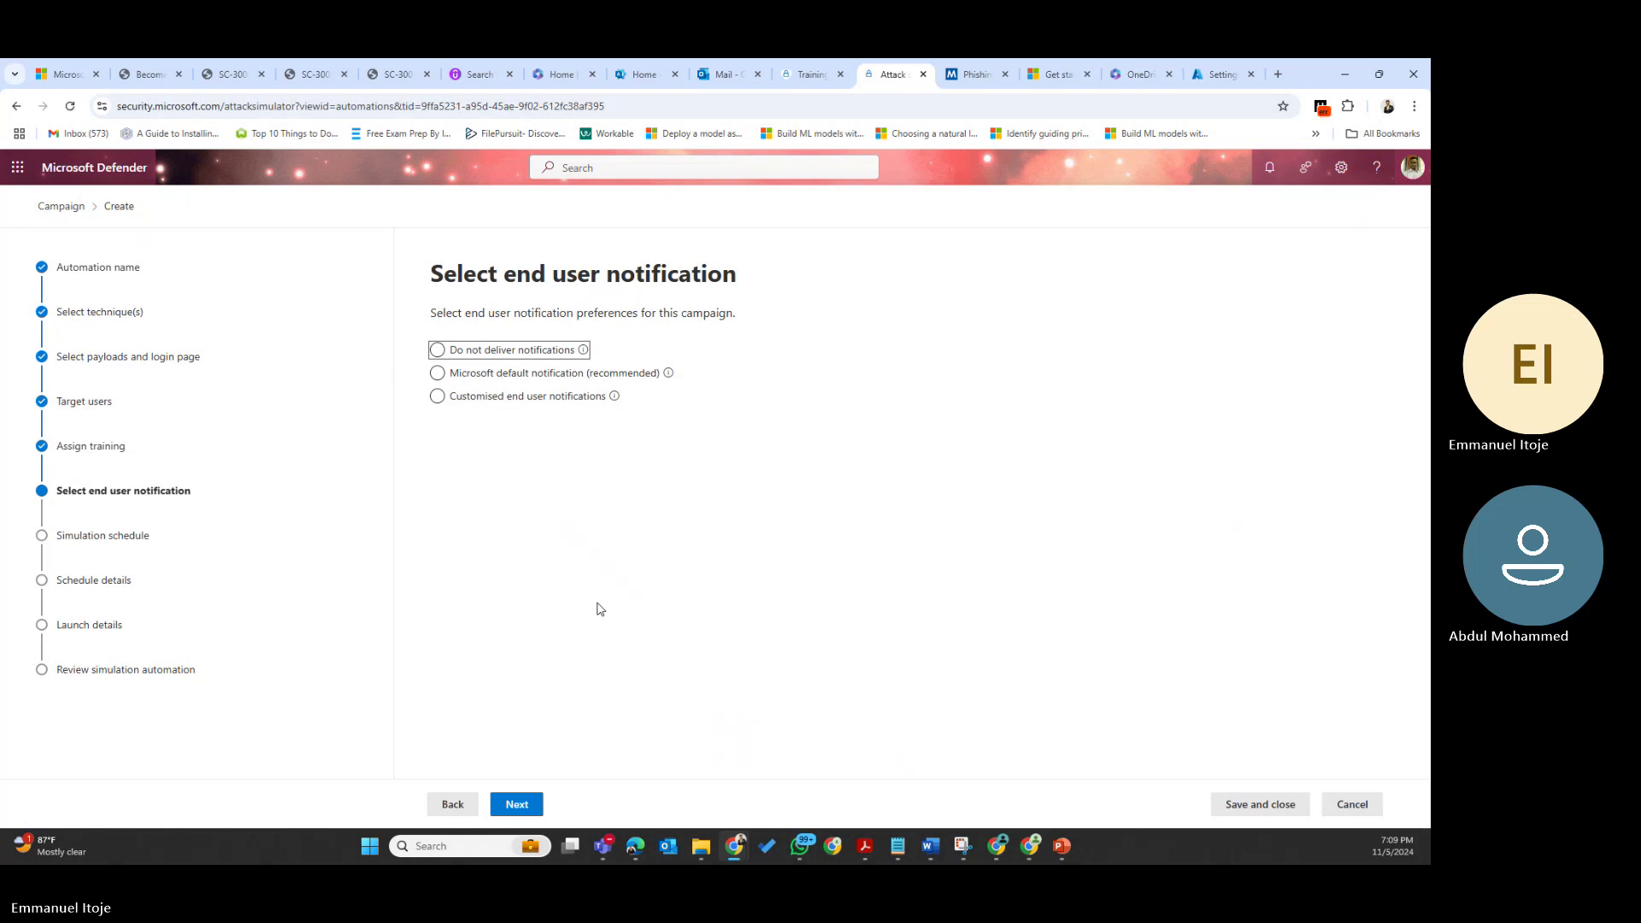
{"action": "left_click", "coordinate": [481, 376]}
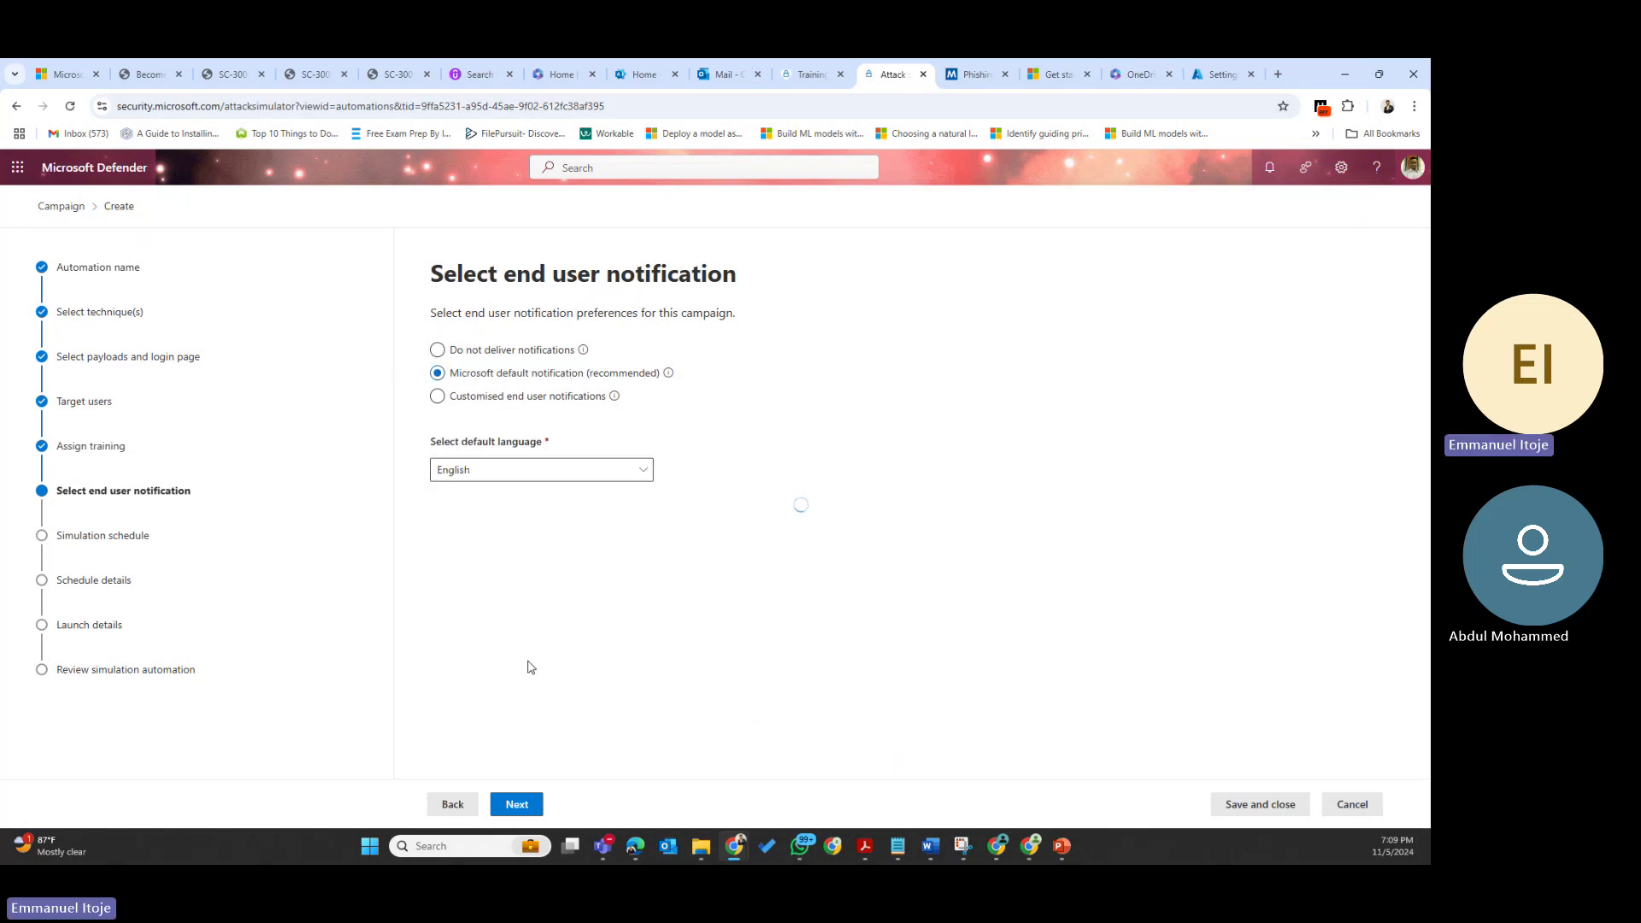
{"action": "left_click", "coordinate": [1073, 589]}
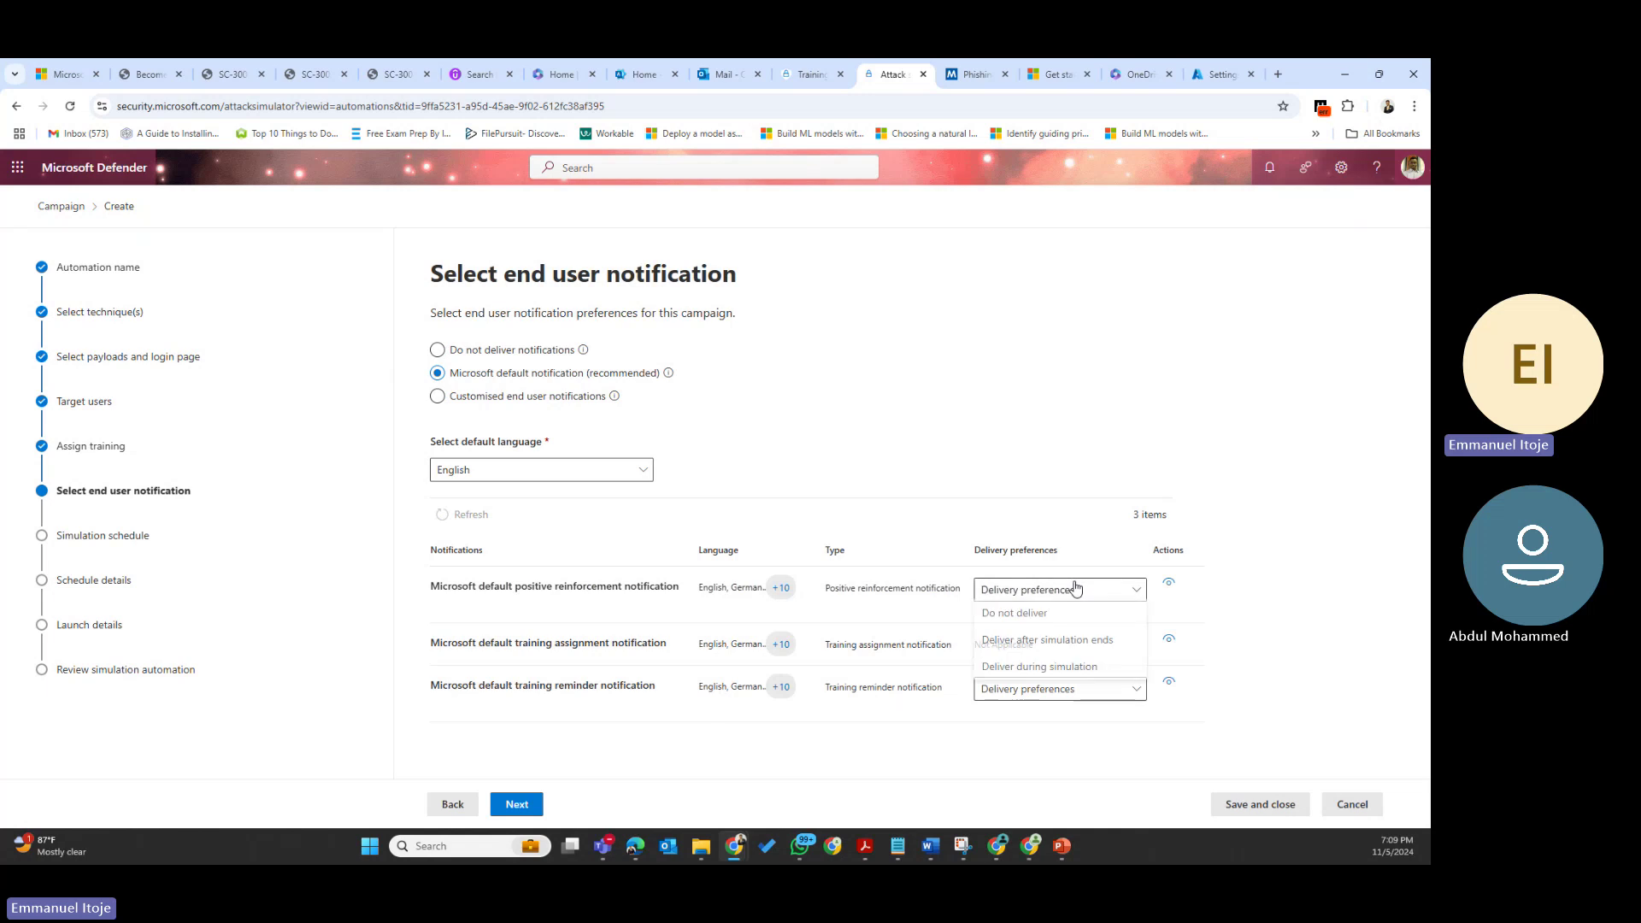
{"action": "left_click", "coordinate": [1056, 645]}
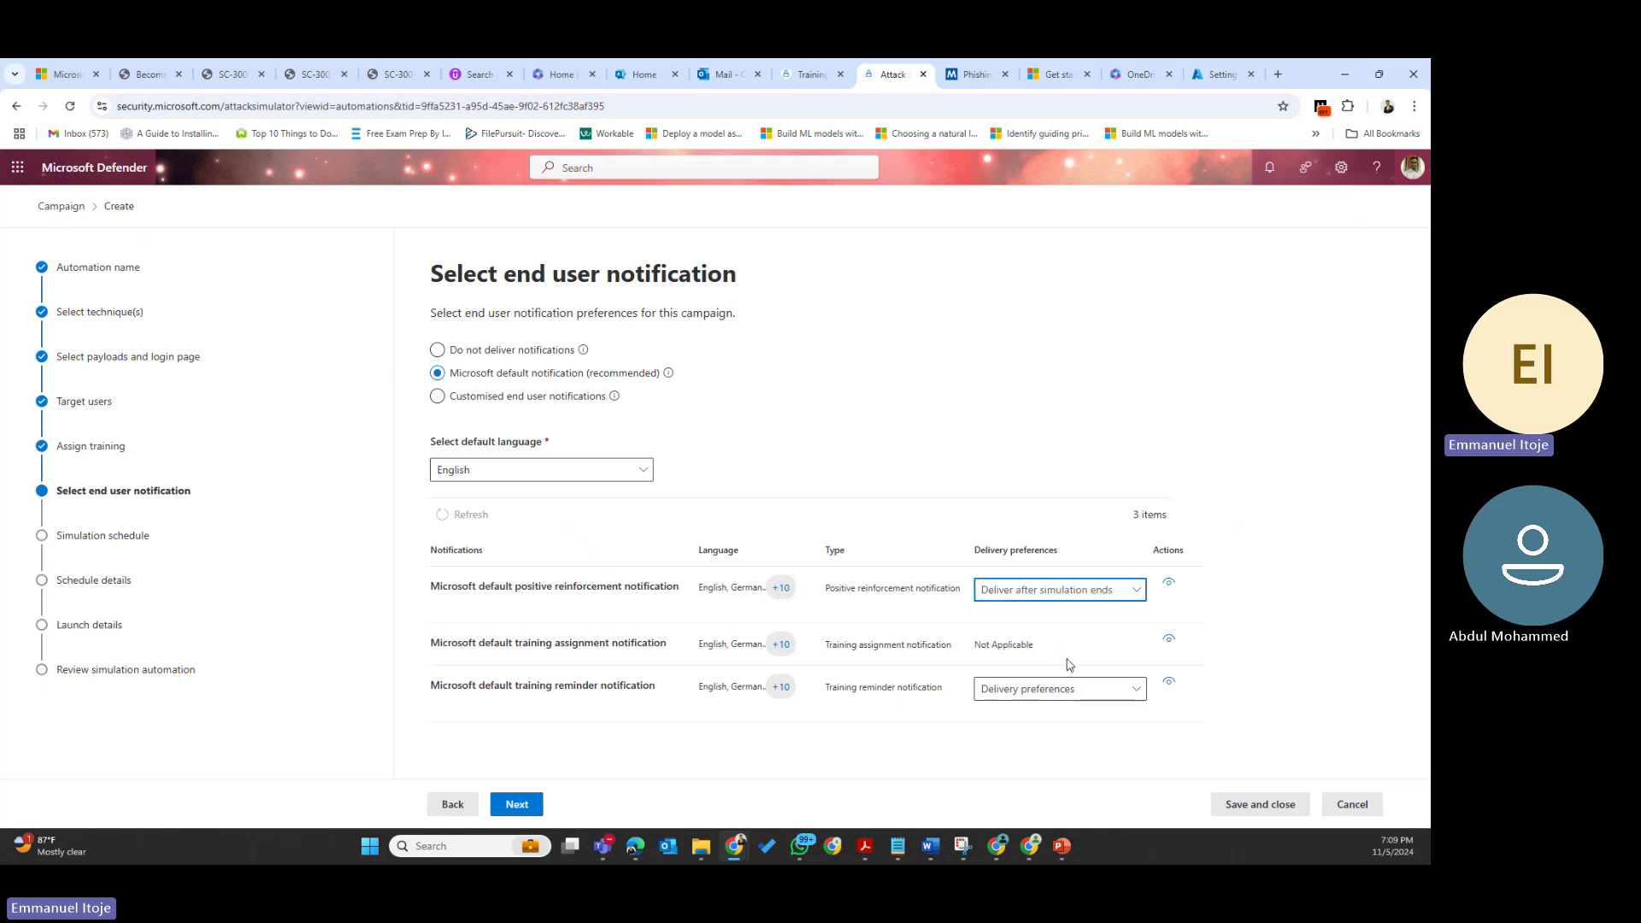
{"action": "left_click", "coordinate": [1072, 694]}
{"action": "left_click", "coordinate": [1022, 743]}
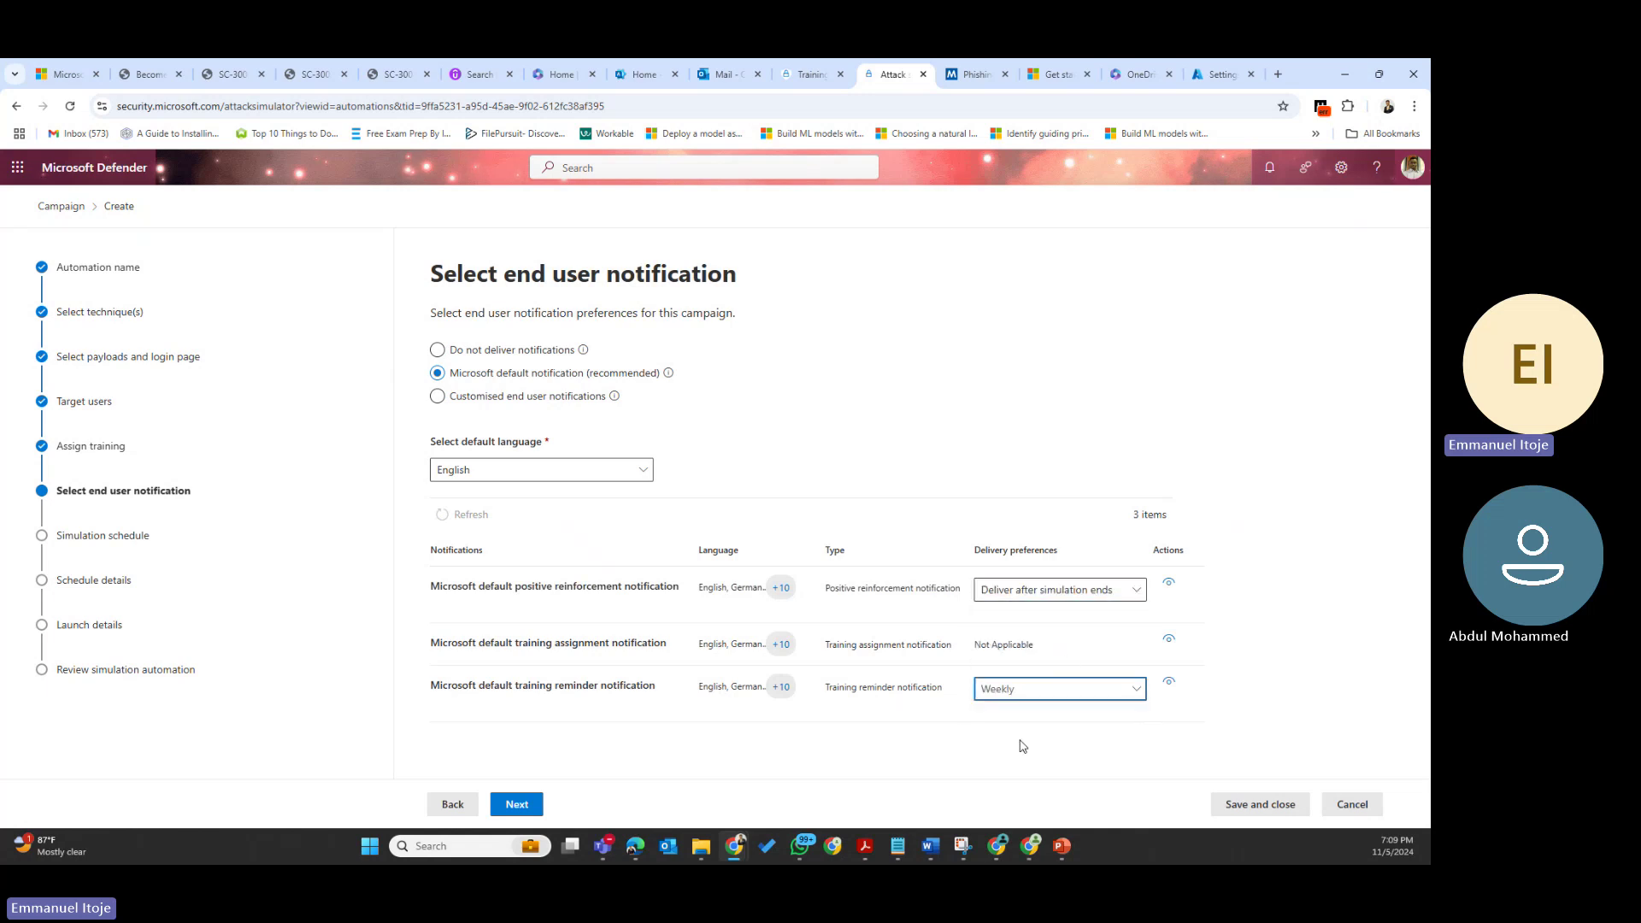
{"action": "left_click", "coordinate": [516, 804]}
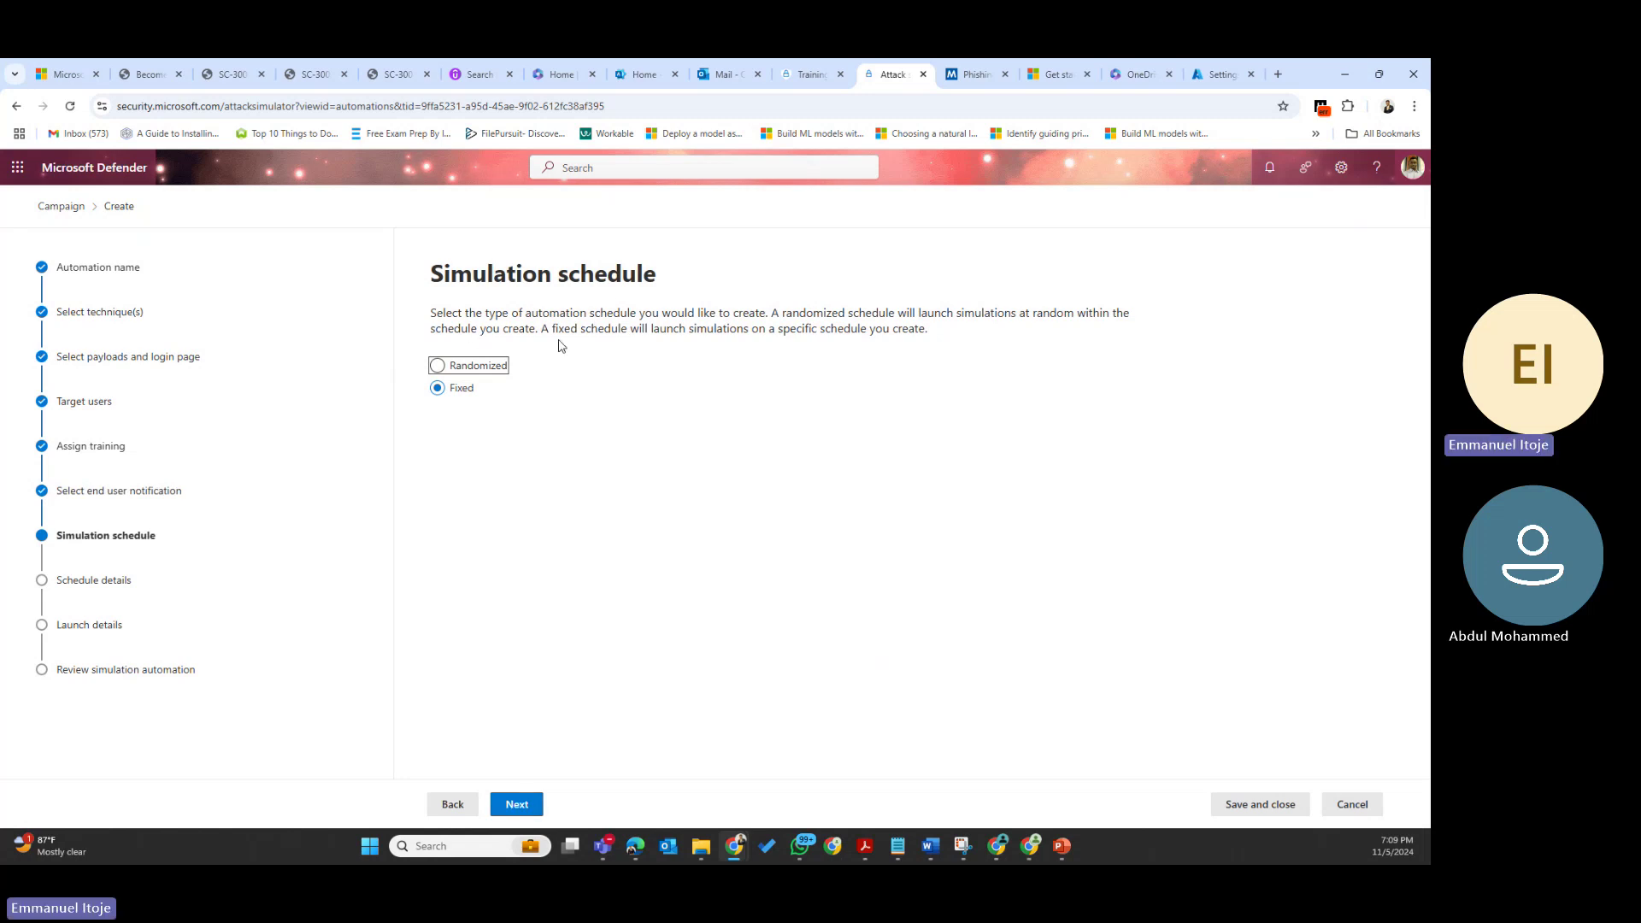
Choose the Randomized simulation schedule and set the automation start date to Wed Nov 06 2024
{"action": "left_click", "coordinate": [437, 366]}
{"action": "left_click", "coordinate": [521, 804]}
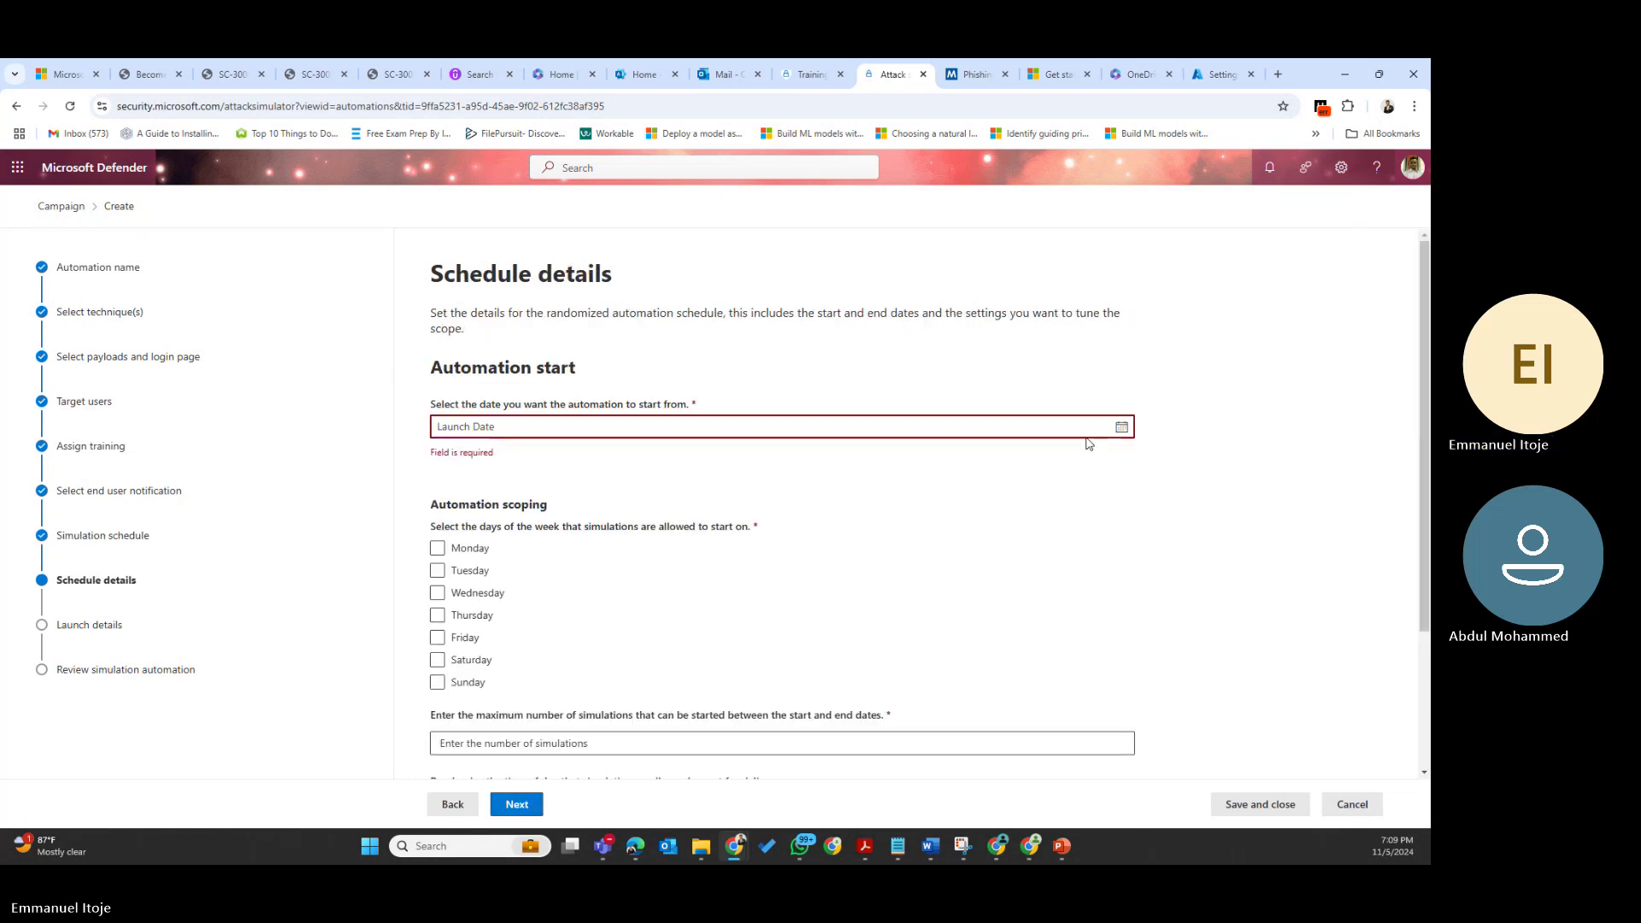
{"action": "left_click", "coordinate": [1122, 427]}
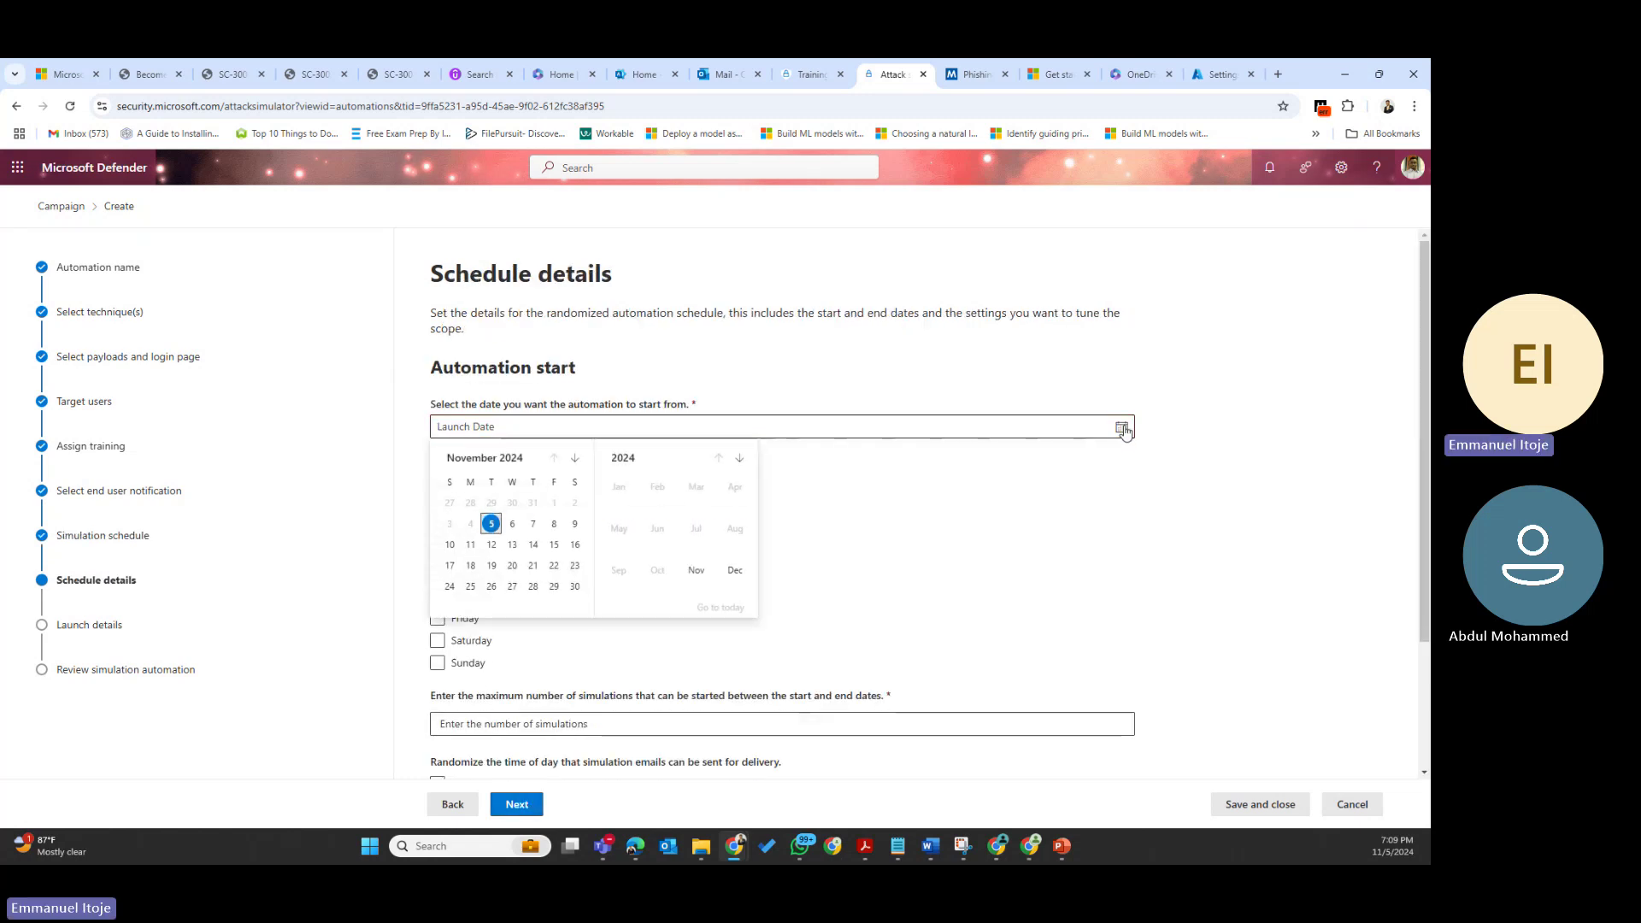
{"action": "left_click", "coordinate": [513, 524]}
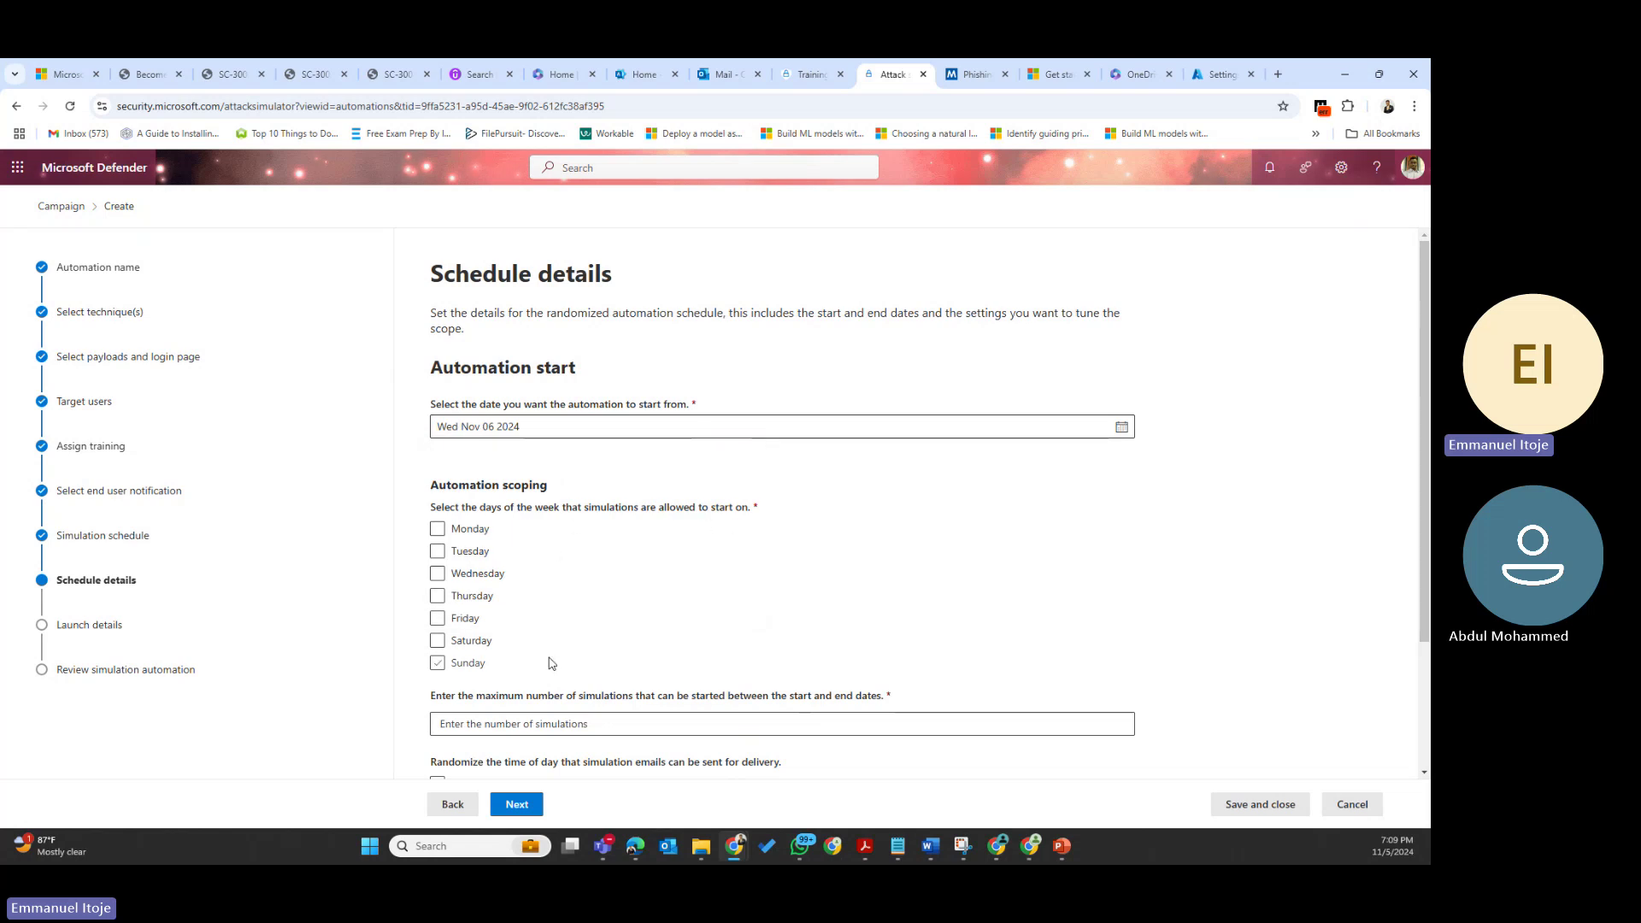
Set the automation end date to Sat Nov 30 2024 and try to continue past the schedule details
{"action": "scroll", "coordinate": [545, 564], "scroll_direction": "down", "scroll_amount": 2}
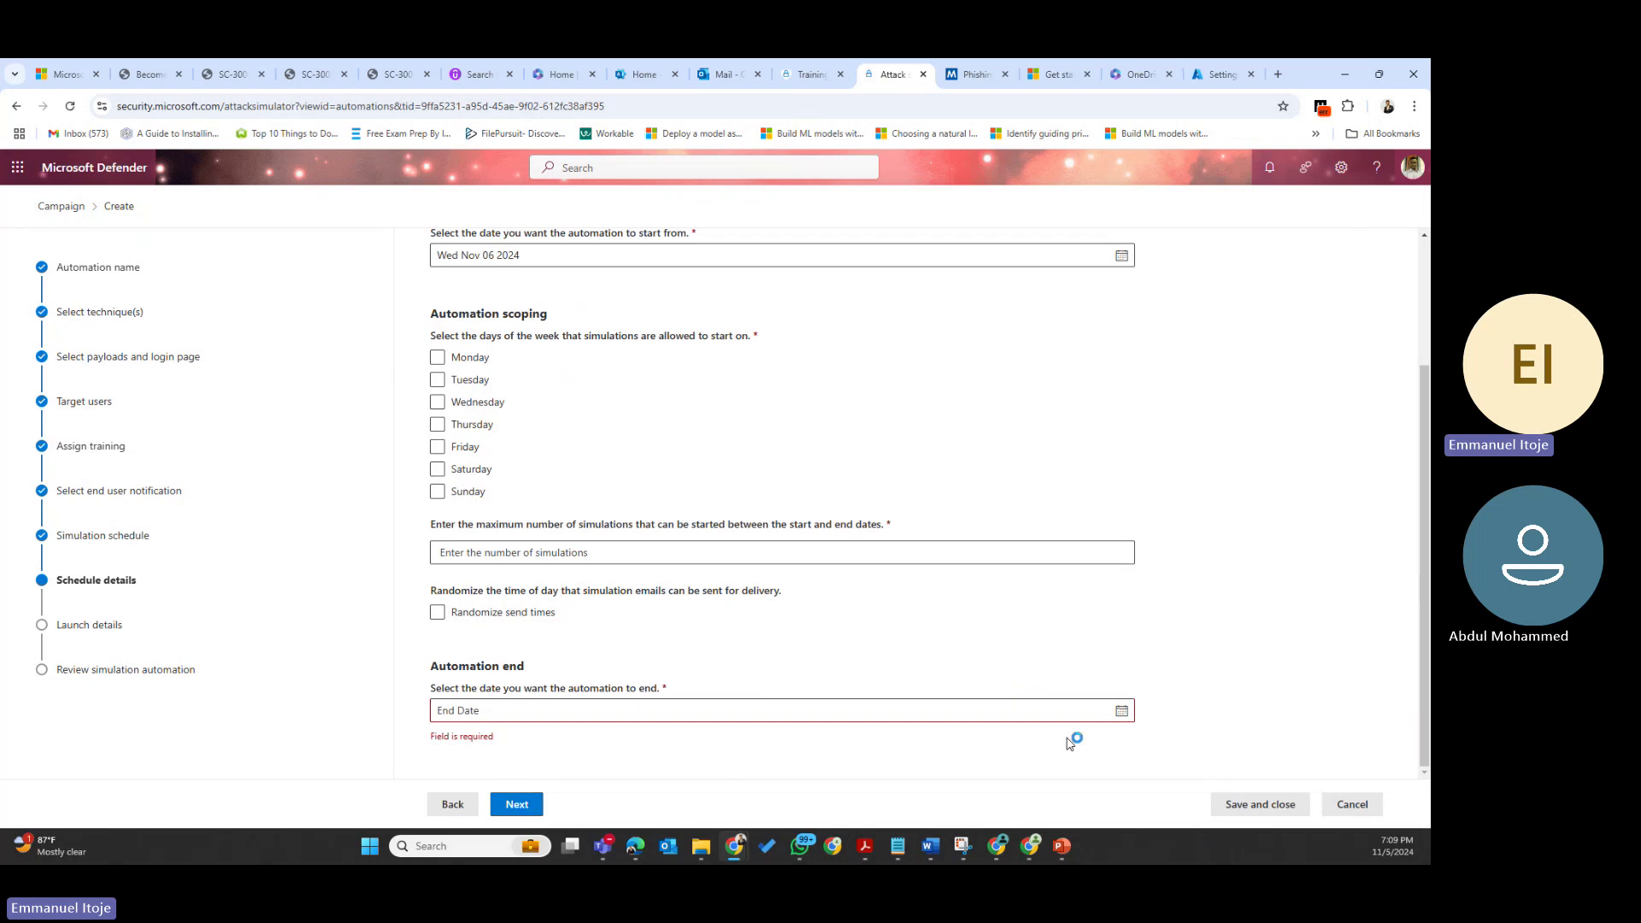
{"action": "left_click", "coordinate": [1121, 711]}
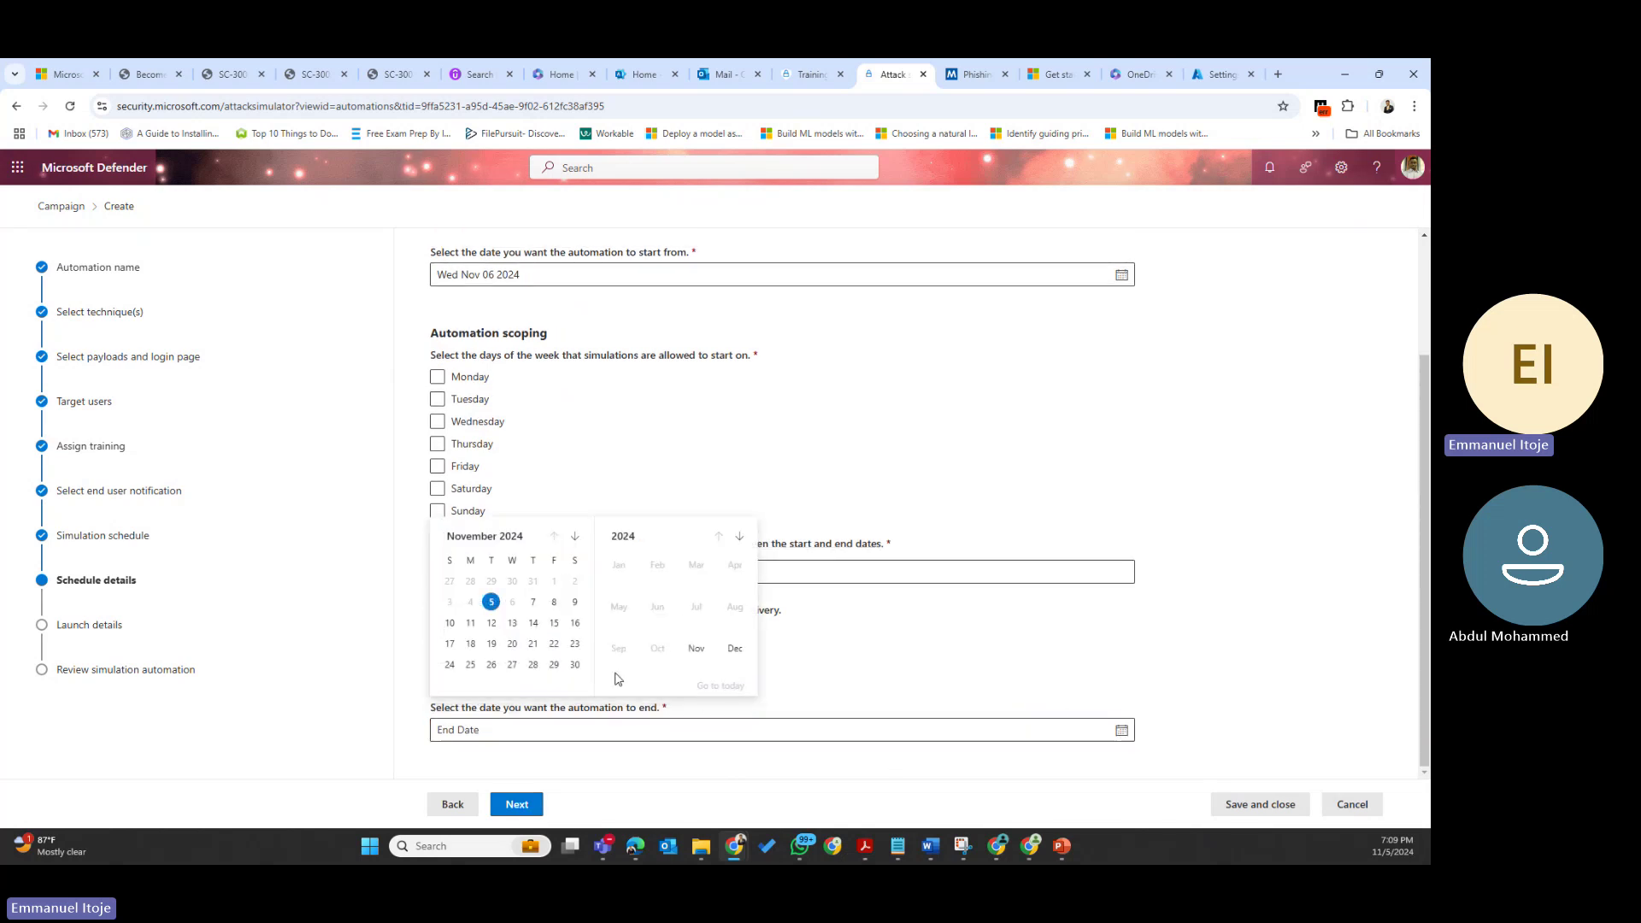
{"action": "left_click", "coordinate": [579, 667]}
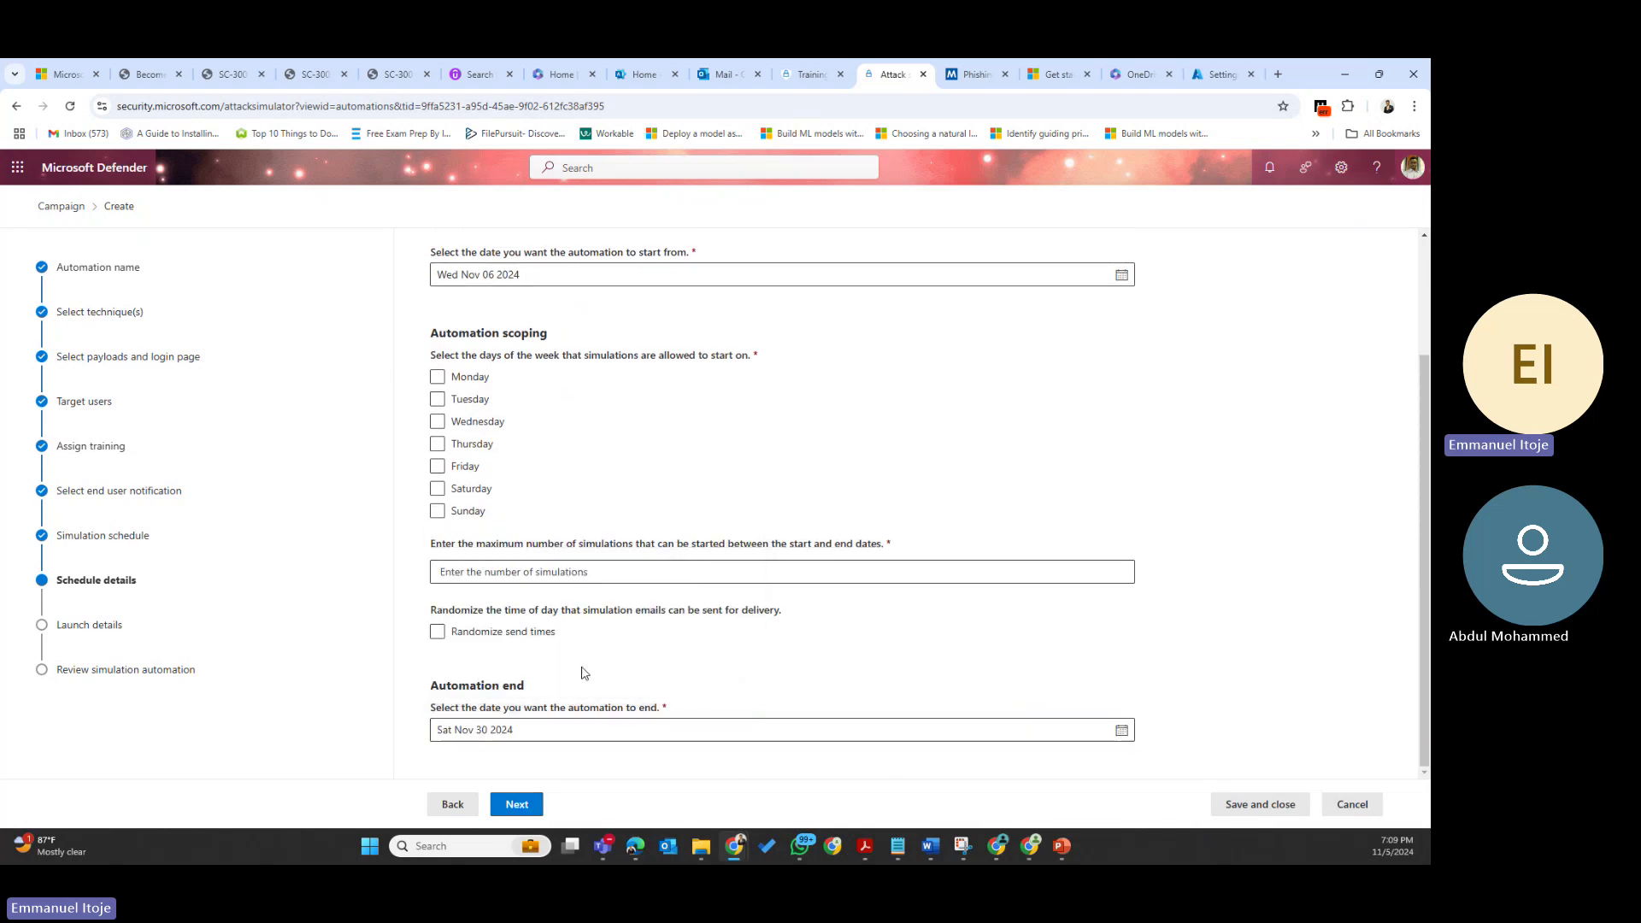
{"action": "left_click", "coordinate": [519, 806]}
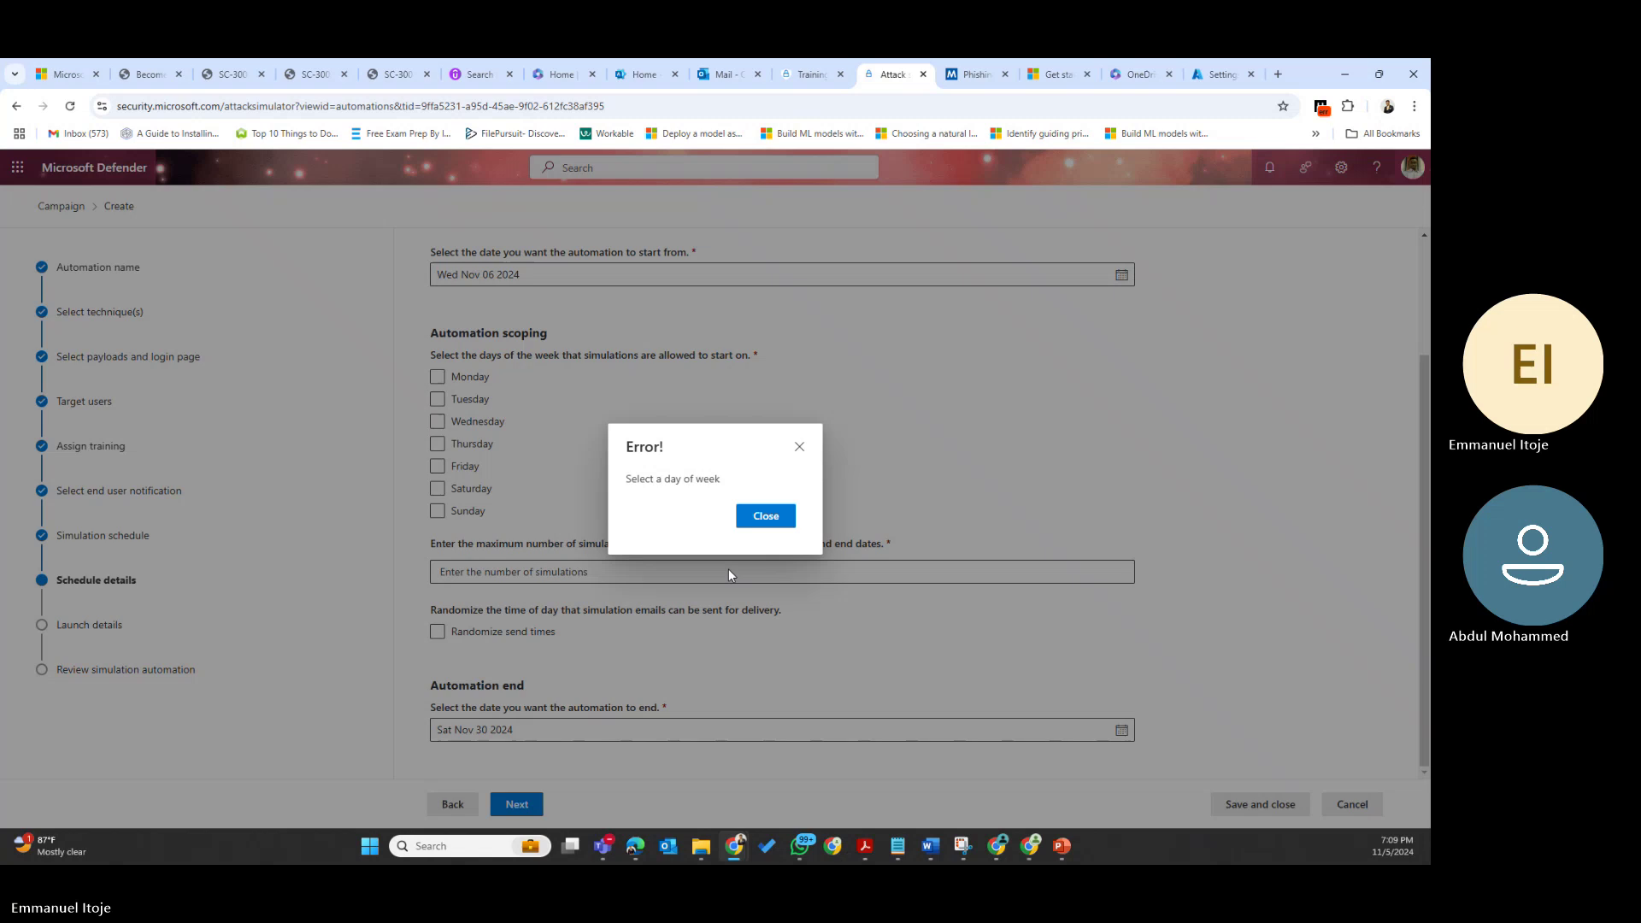
{"action": "left_click", "coordinate": [766, 515]}
Allow simulations to start on Monday, Tuesday and Friday, and try again to continue
{"action": "left_click", "coordinate": [438, 377]}
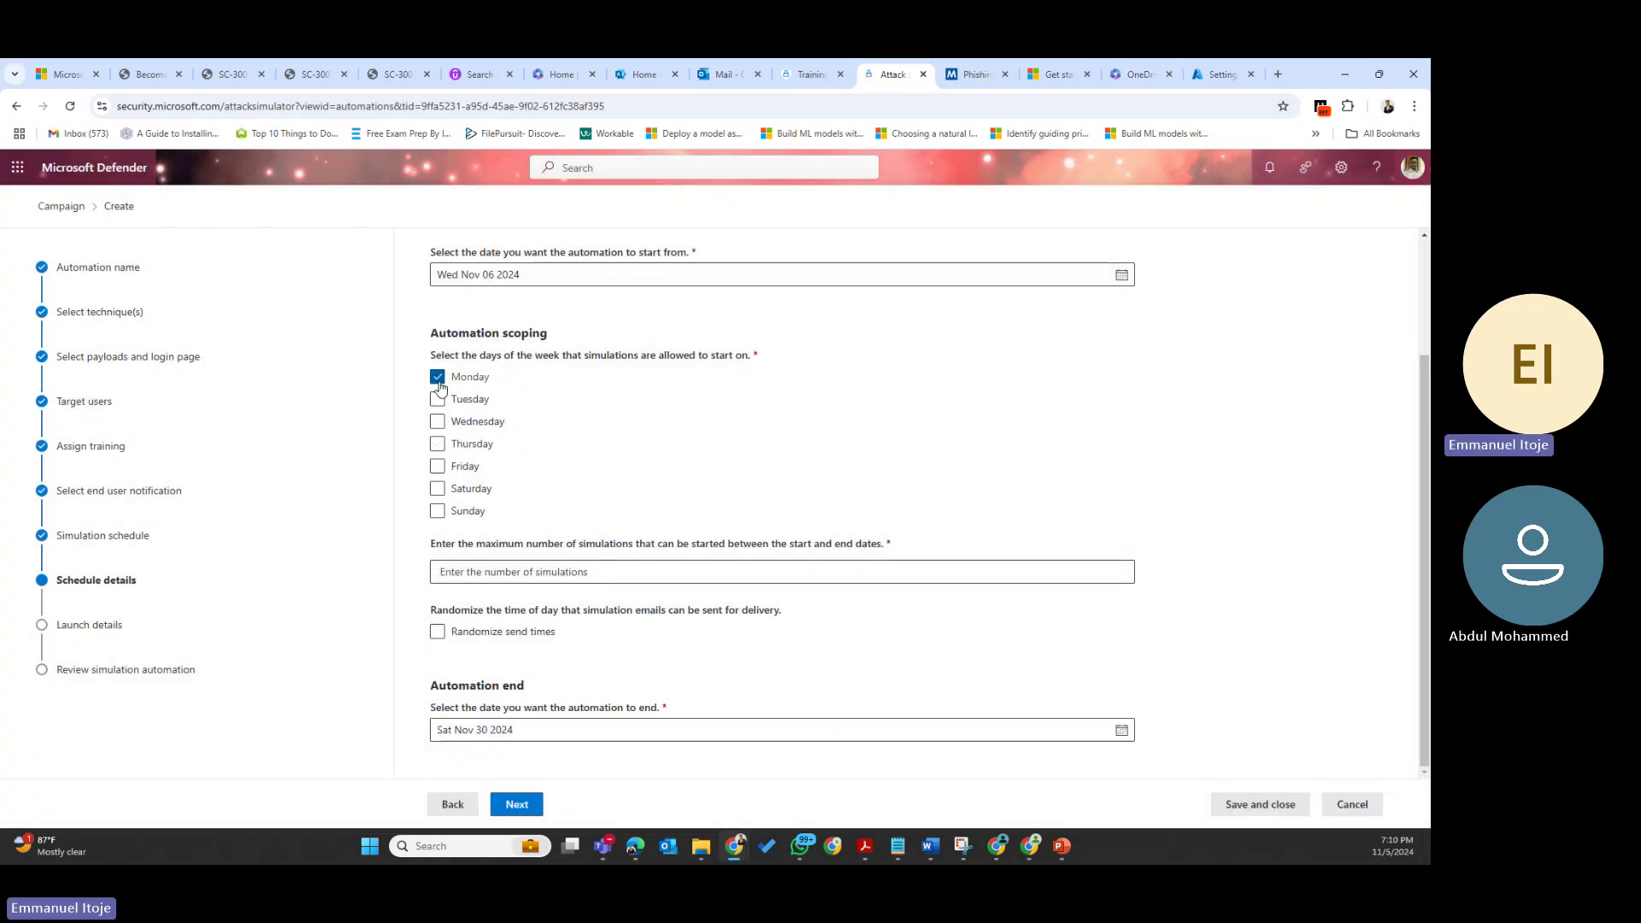
{"action": "left_click", "coordinate": [438, 399]}
{"action": "left_click", "coordinate": [437, 466]}
{"action": "left_click", "coordinate": [527, 804]}
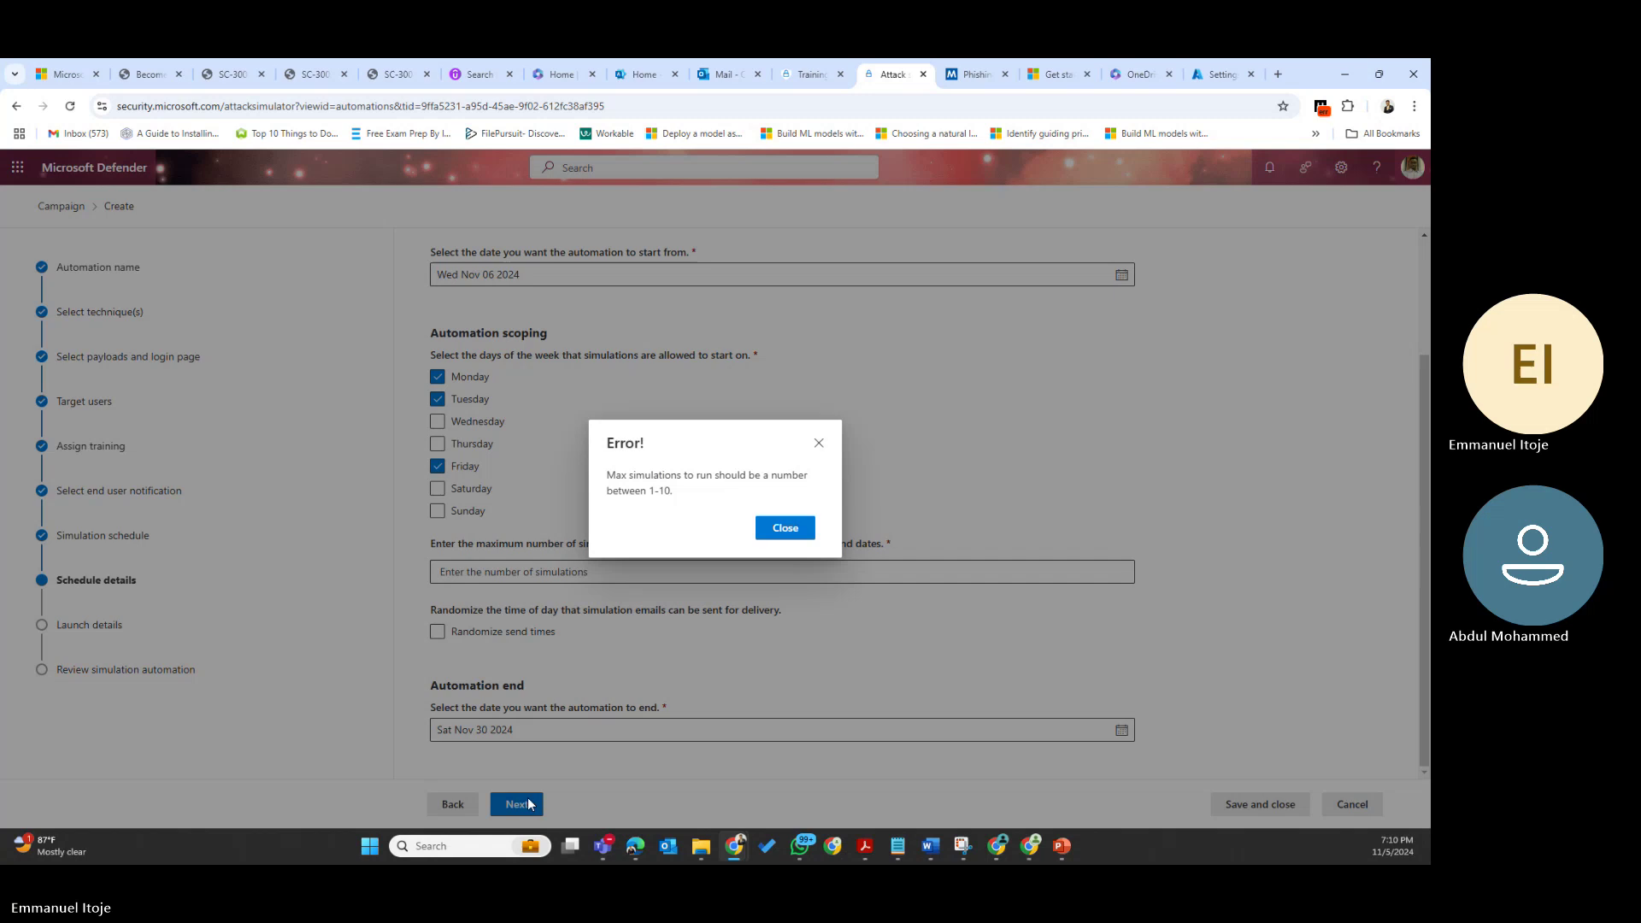
{"action": "left_click", "coordinate": [818, 442]}
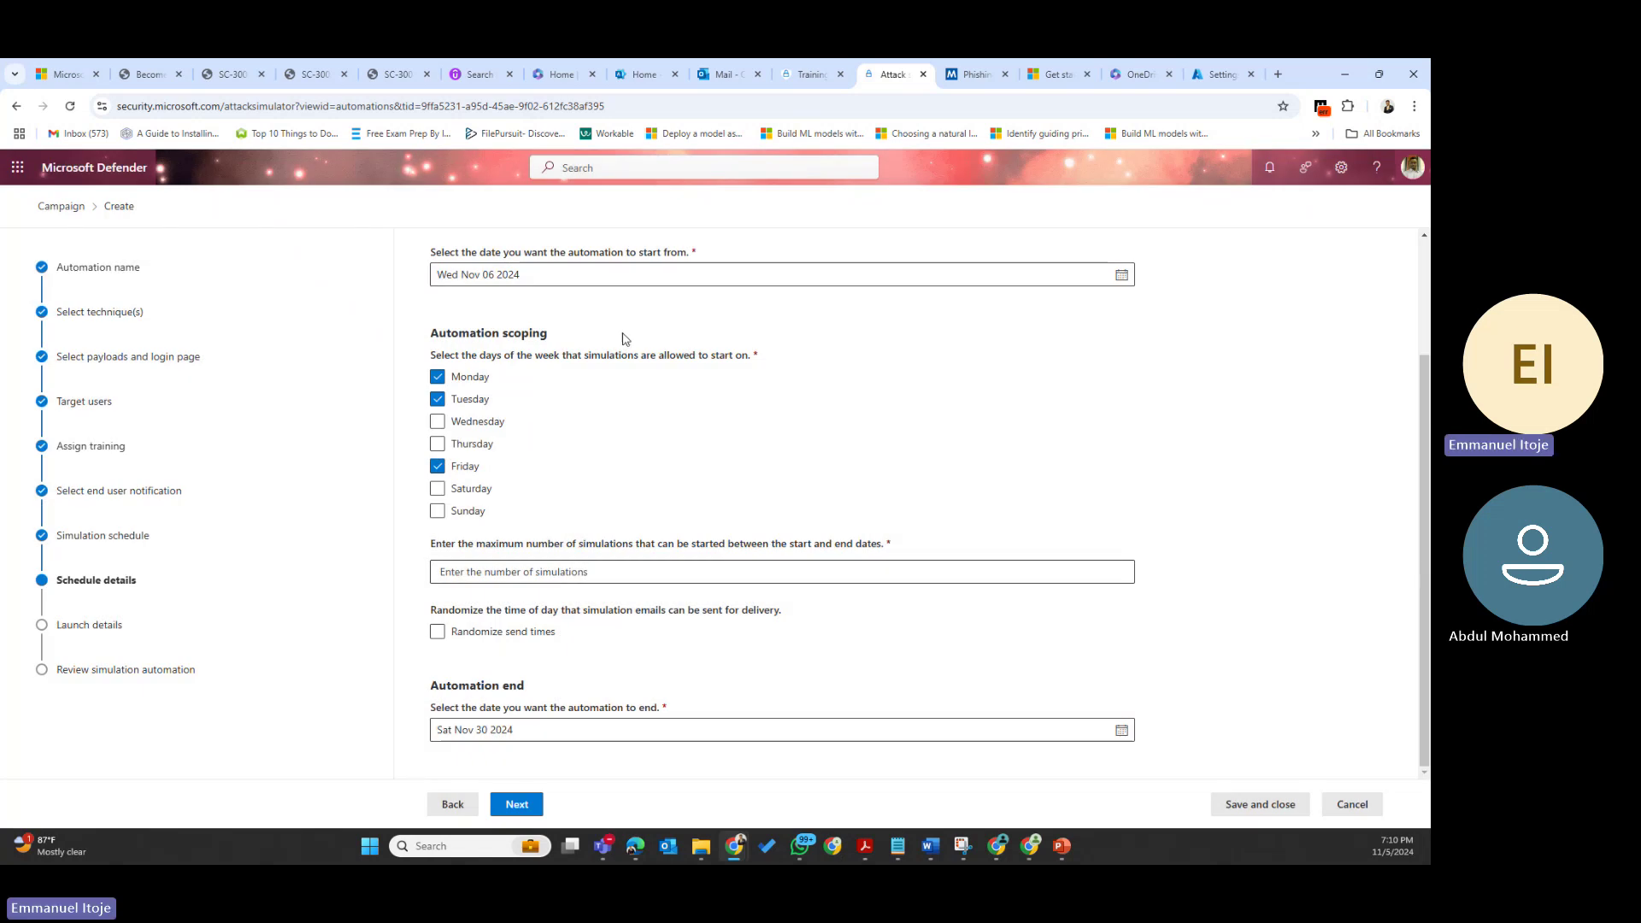
Set the maximum number of simulations to 9, enable randomized send times and continue to the launch details
{"action": "scroll", "coordinate": [504, 368], "scroll_direction": "up", "scroll_amount": 2}
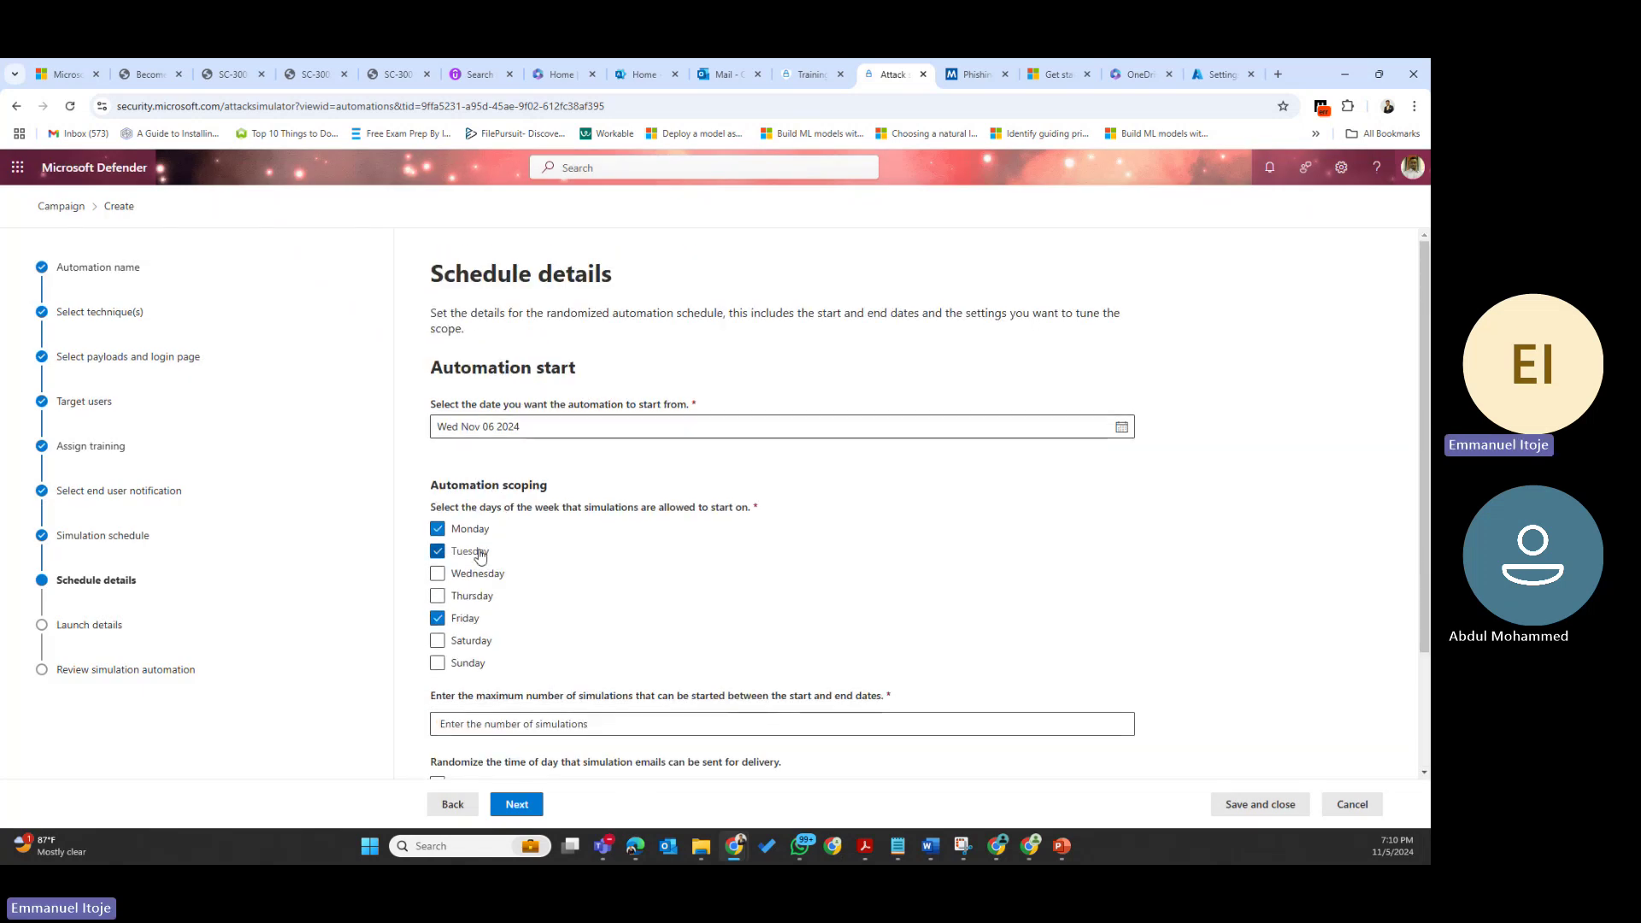
{"action": "scroll", "coordinate": [605, 592], "scroll_direction": "down", "scroll_amount": 2}
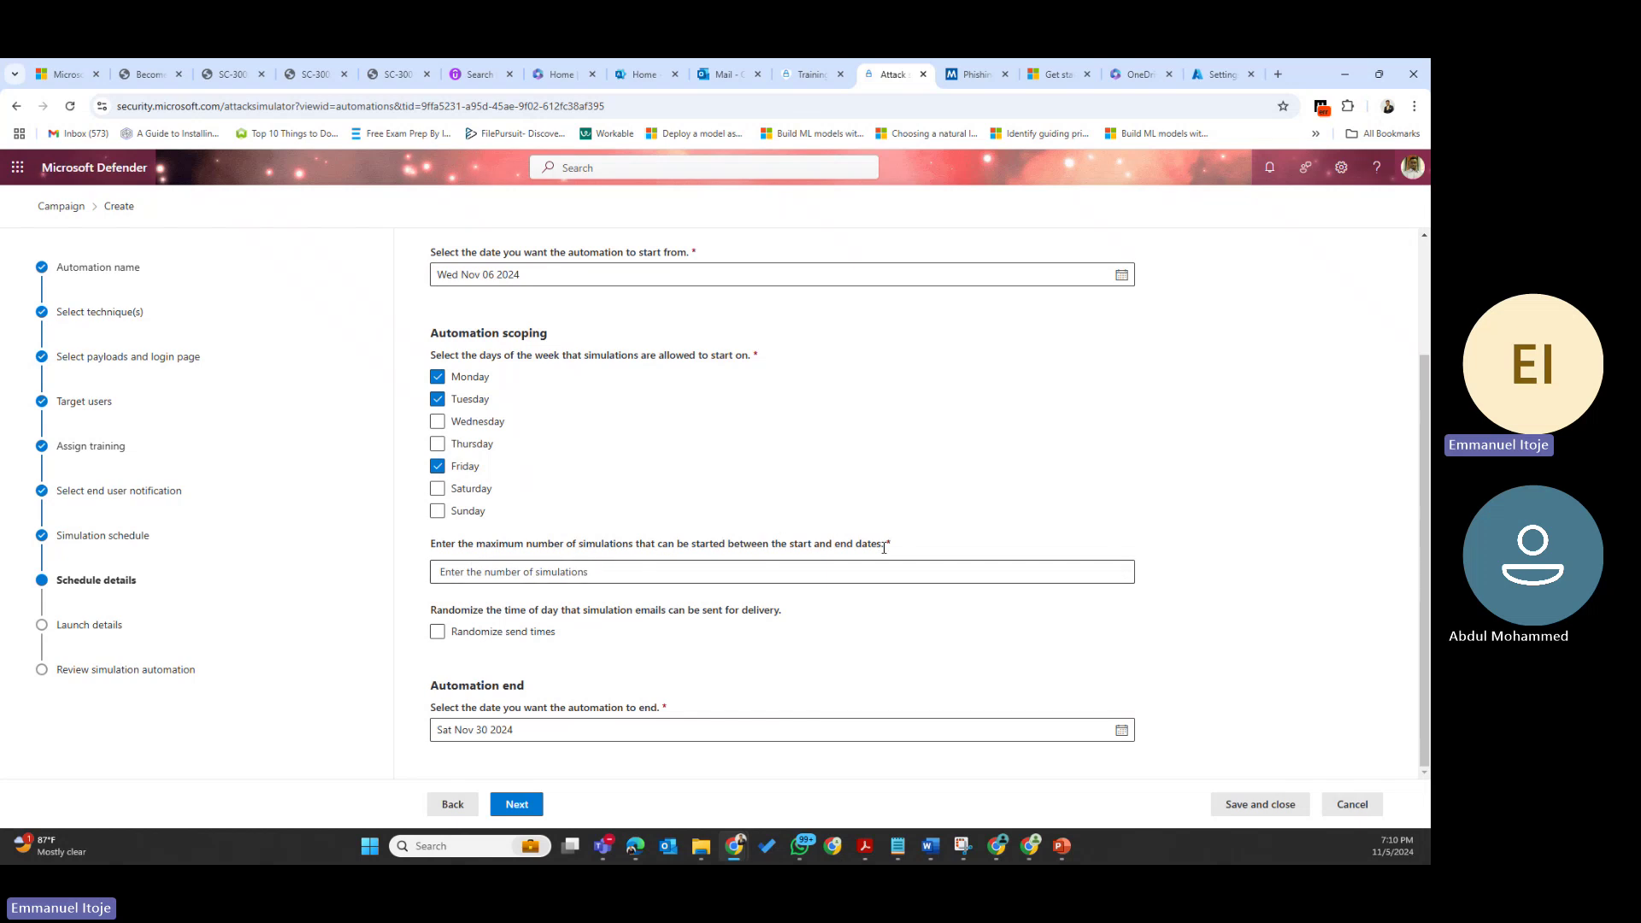
{"action": "left_click", "coordinate": [734, 571]}
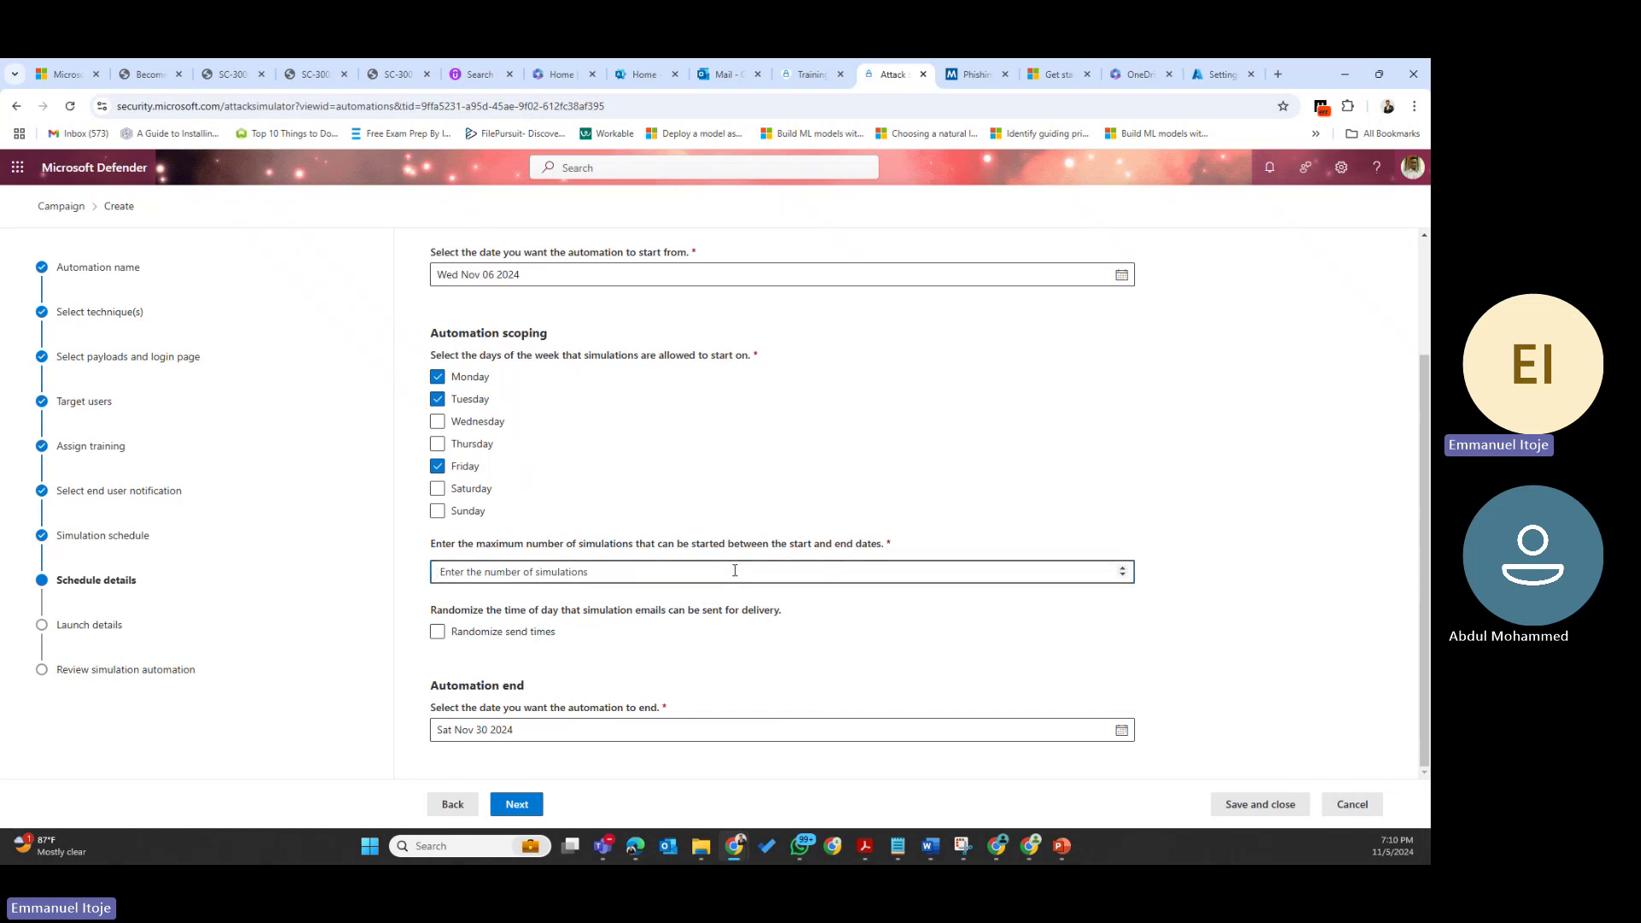
{"action": "type", "text": "1"}
{"action": "key", "text": "BackSpace"}
{"action": "type", "text": "9"}
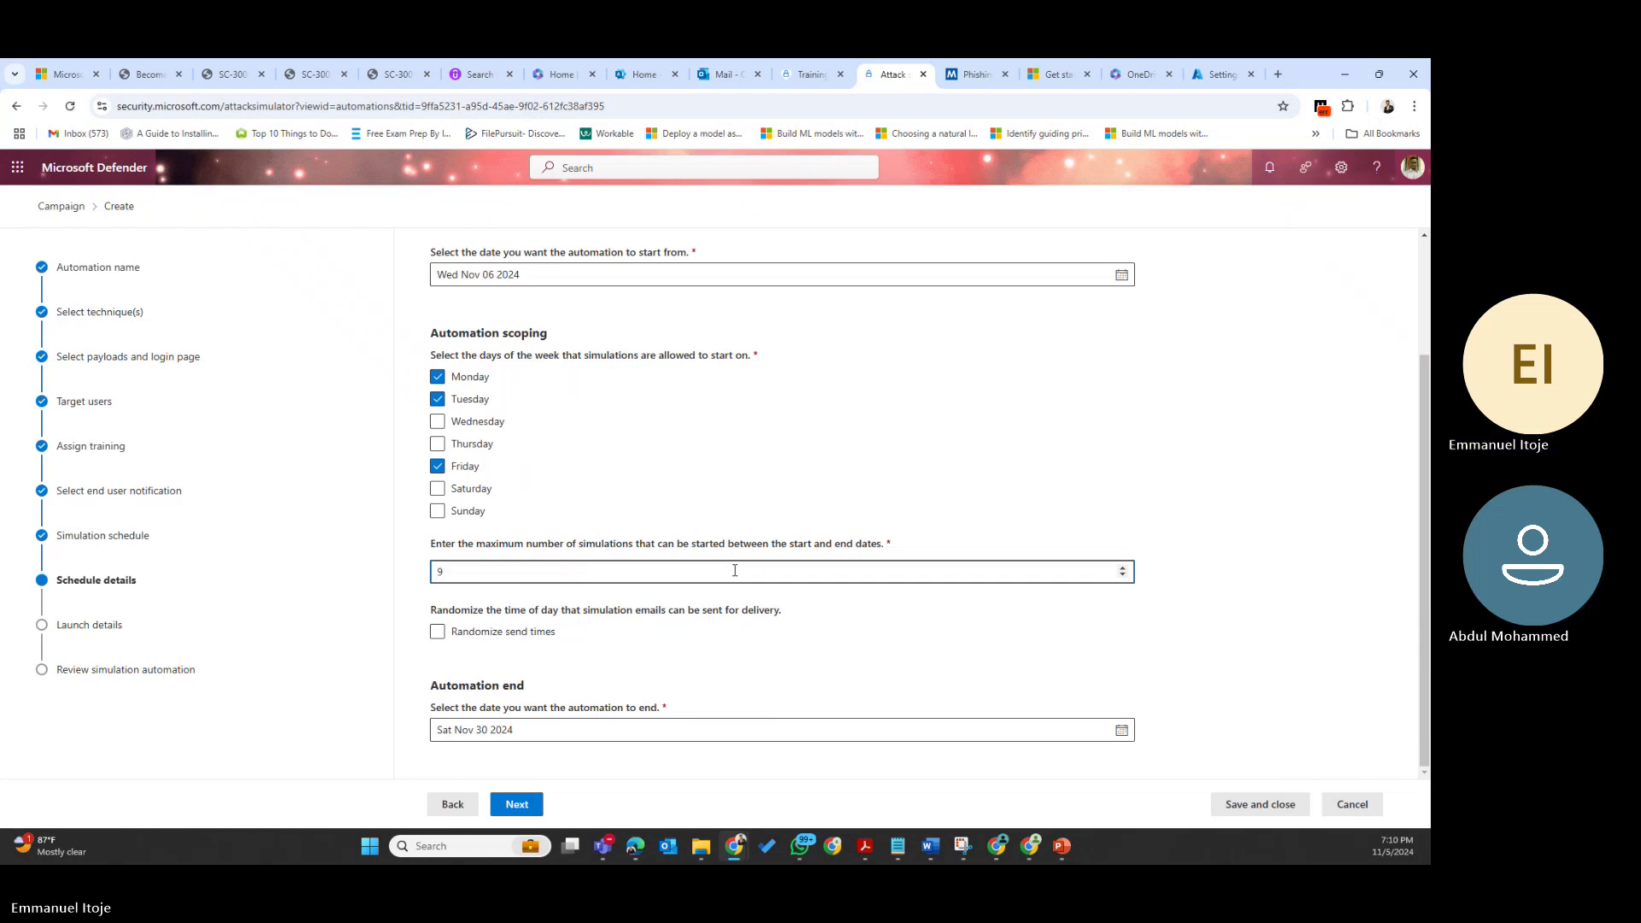
{"action": "left_click", "coordinate": [439, 633]}
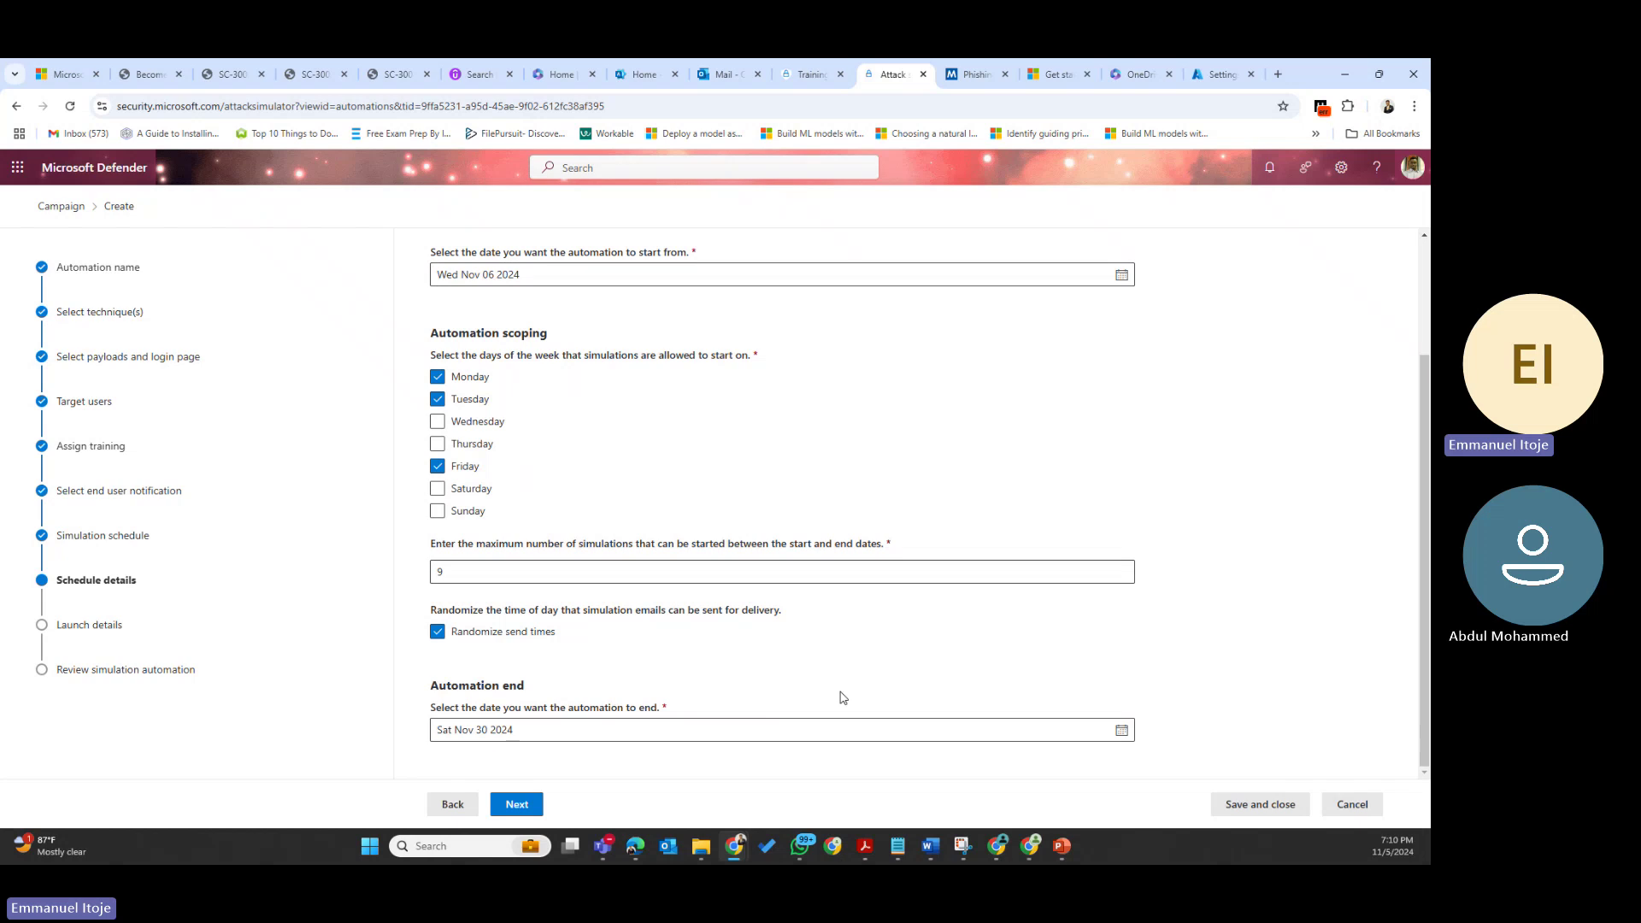
{"action": "left_click", "coordinate": [526, 806]}
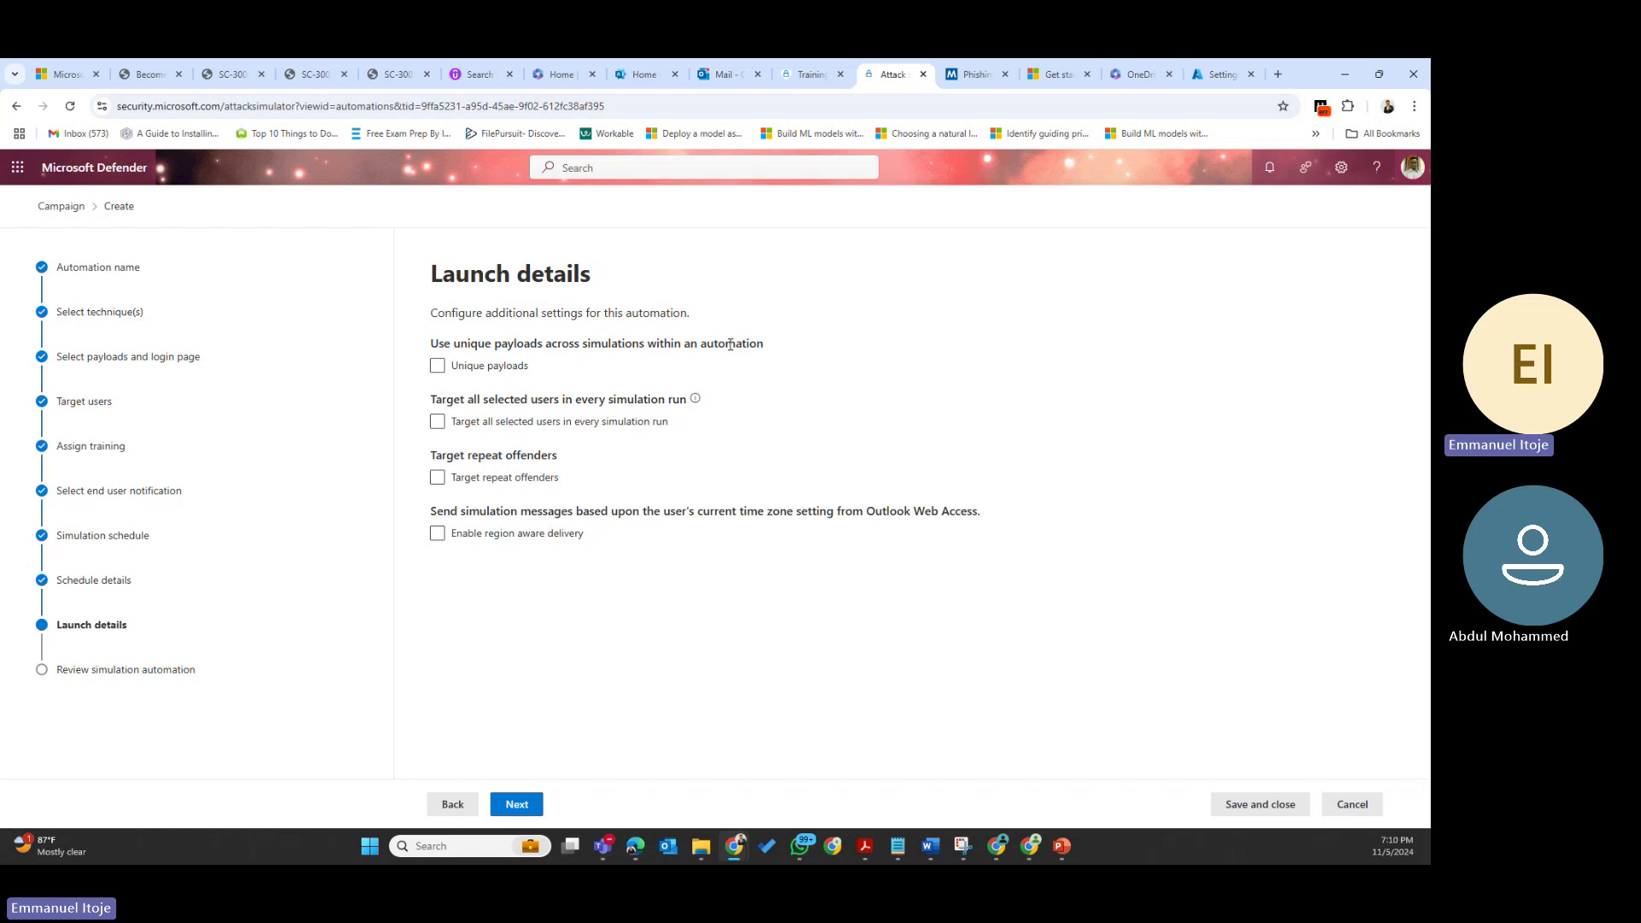
Enable unique payloads, targeting all selected users in every run and targeting repeat offenders with a maximum targeting count, and continue to the review
{"action": "left_click", "coordinate": [484, 367]}
{"action": "left_click", "coordinate": [530, 427]}
{"action": "left_click", "coordinate": [463, 484]}
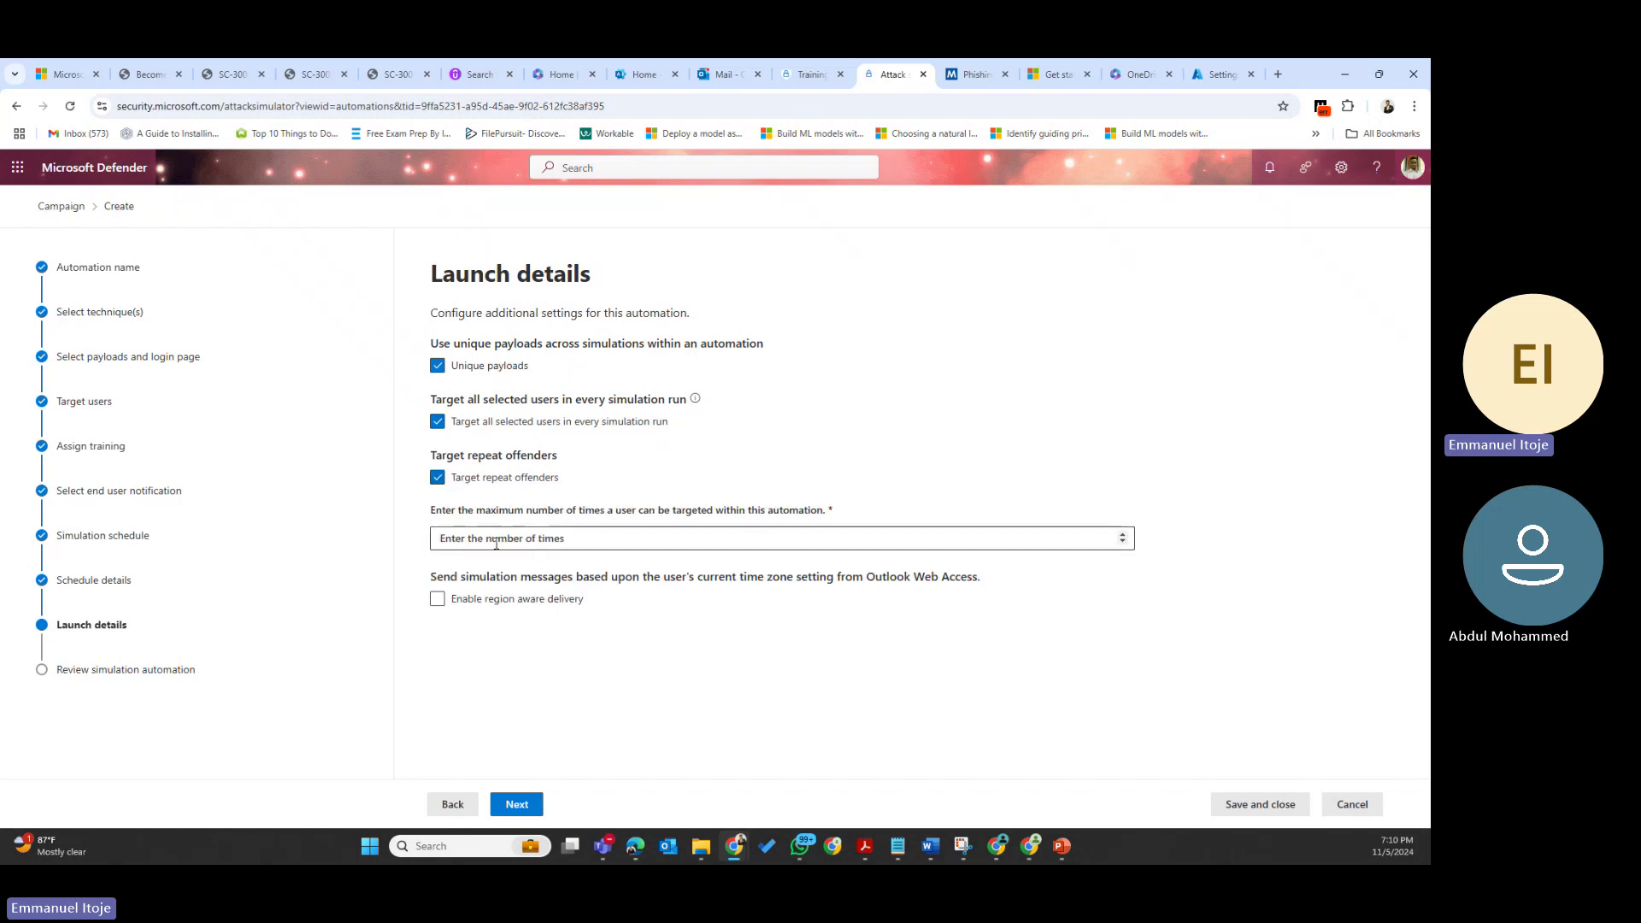
{"action": "left_click", "coordinate": [605, 542]}
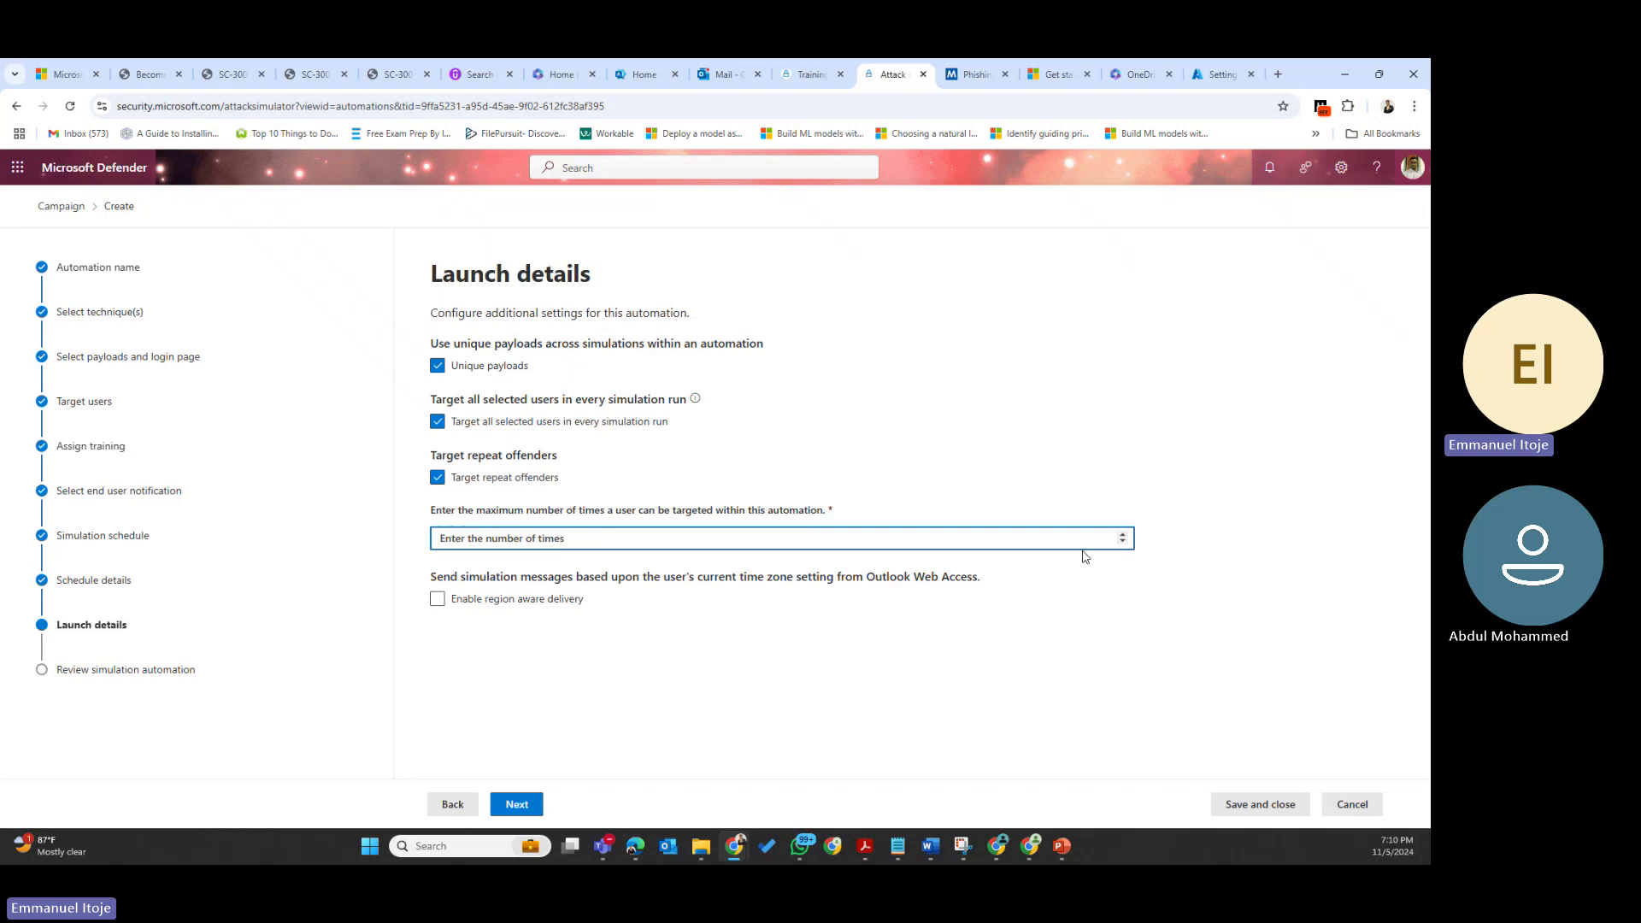
{"action": "left_click", "coordinate": [1123, 534]}
{"action": "left_click", "coordinate": [518, 805]}
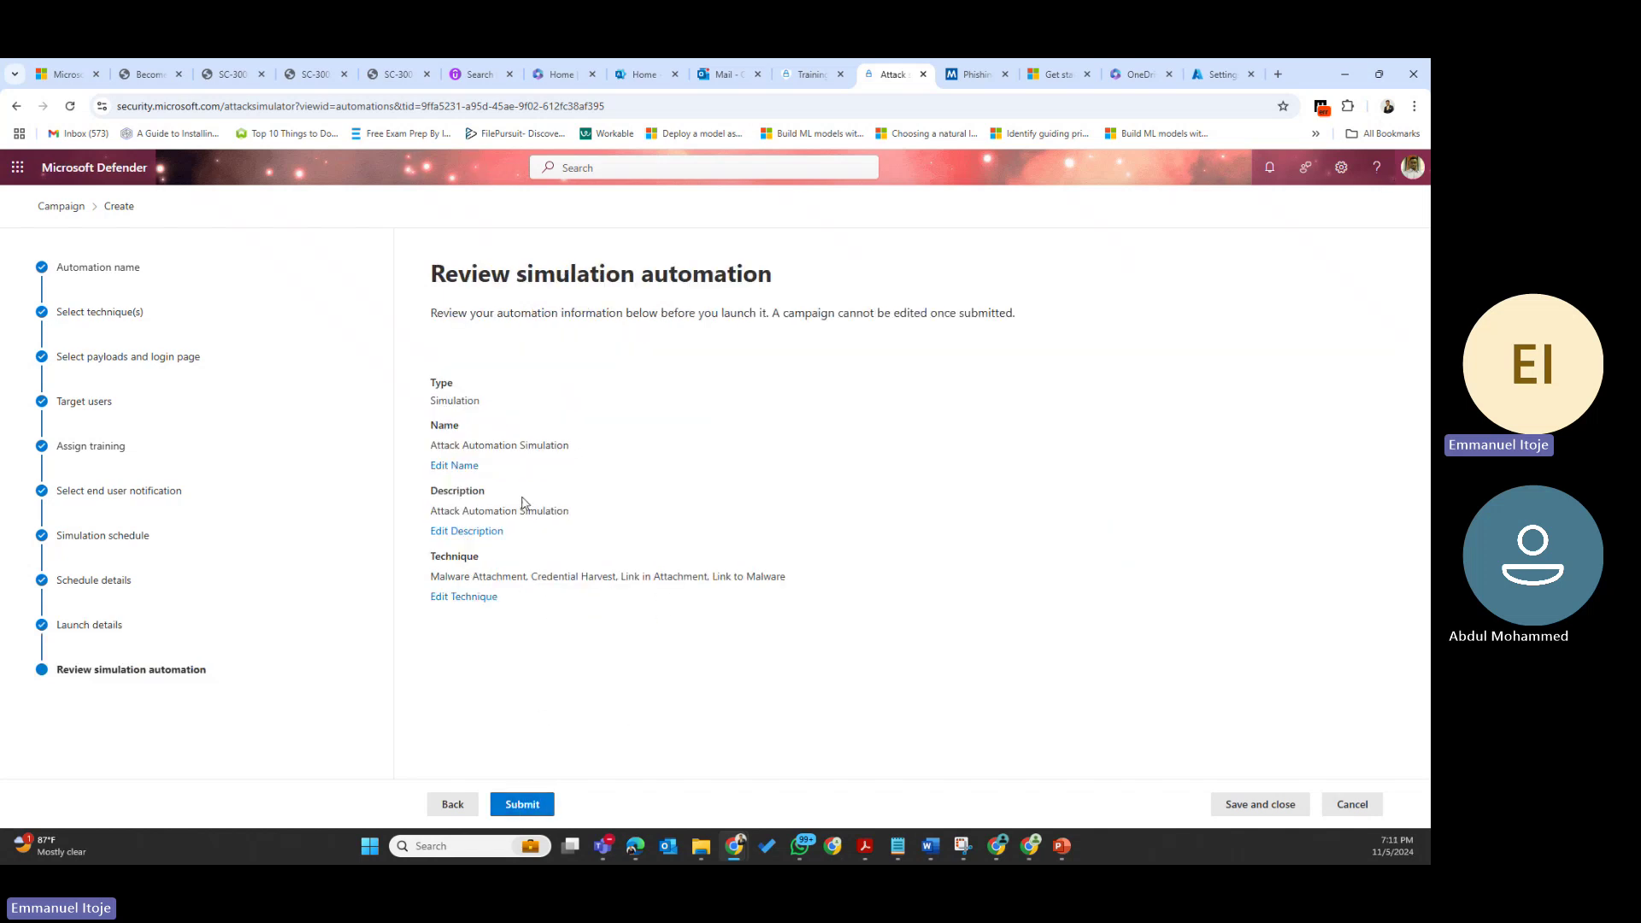
Submit the reviewed simulation automation, turn it on and finish the creation wizard
{"action": "left_click", "coordinate": [518, 803]}
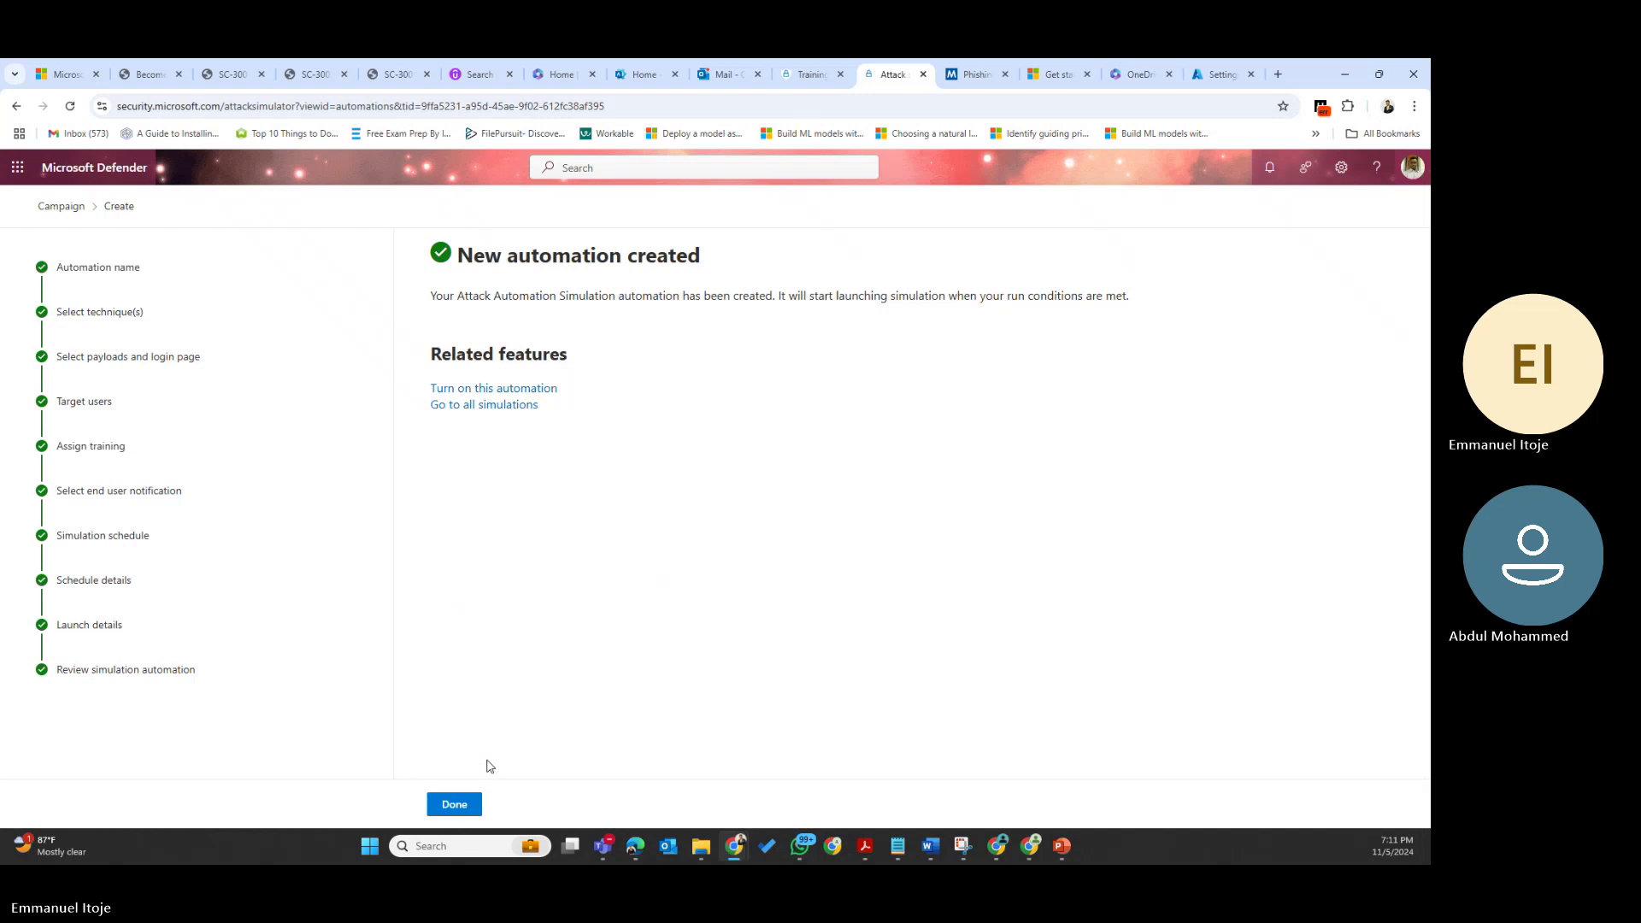
{"action": "left_click", "coordinate": [496, 389]}
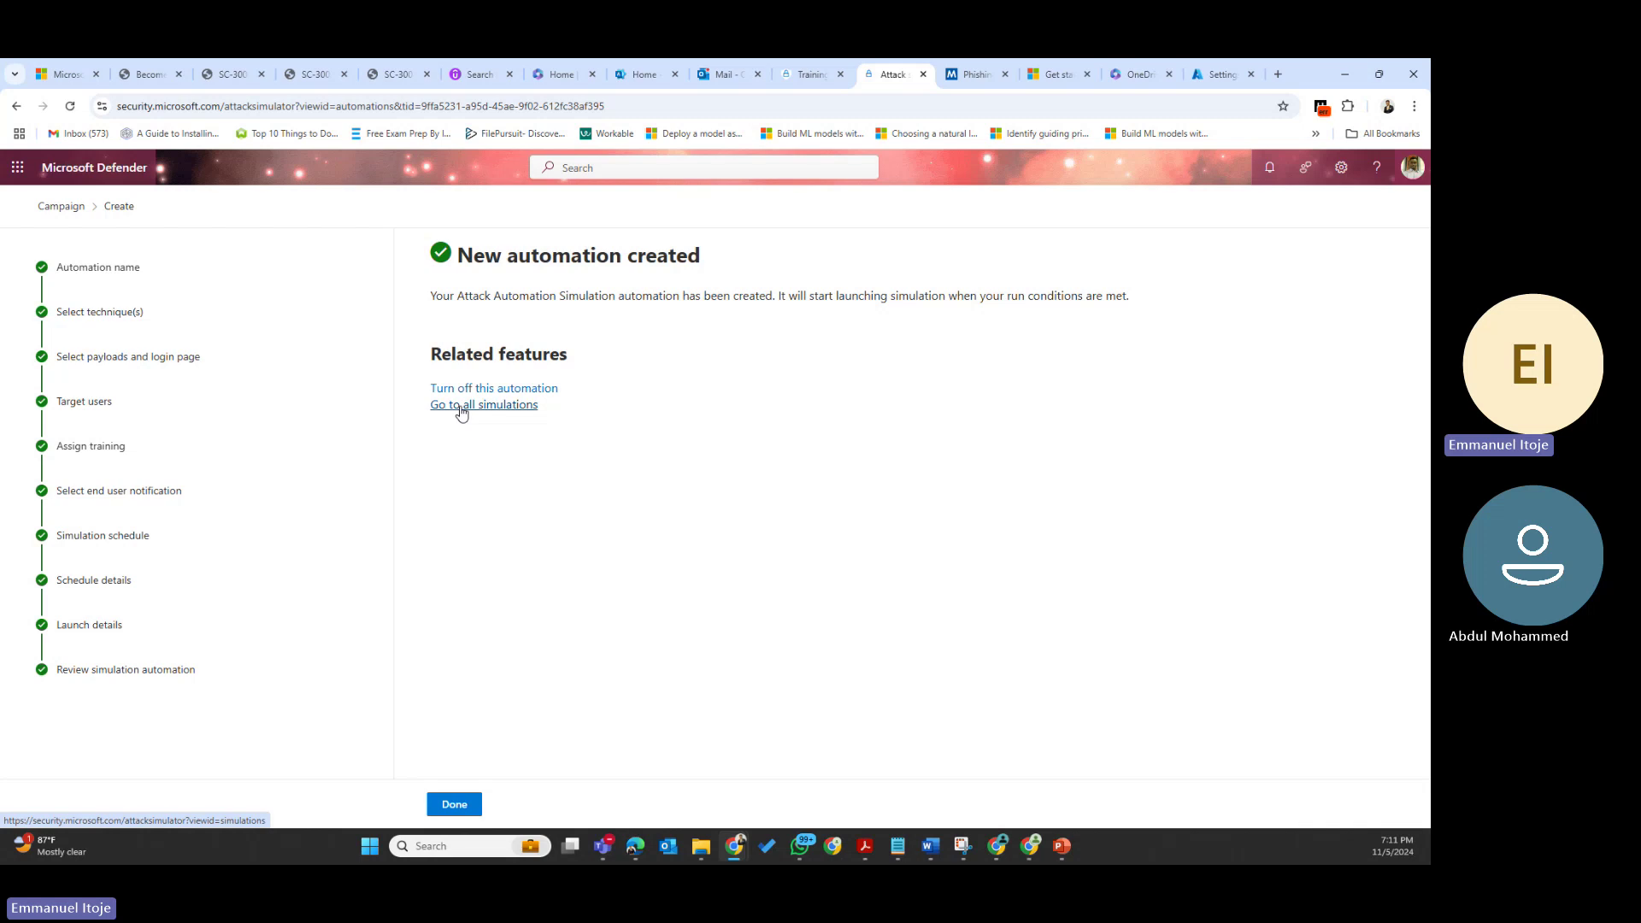
{"action": "left_click", "coordinate": [451, 805]}
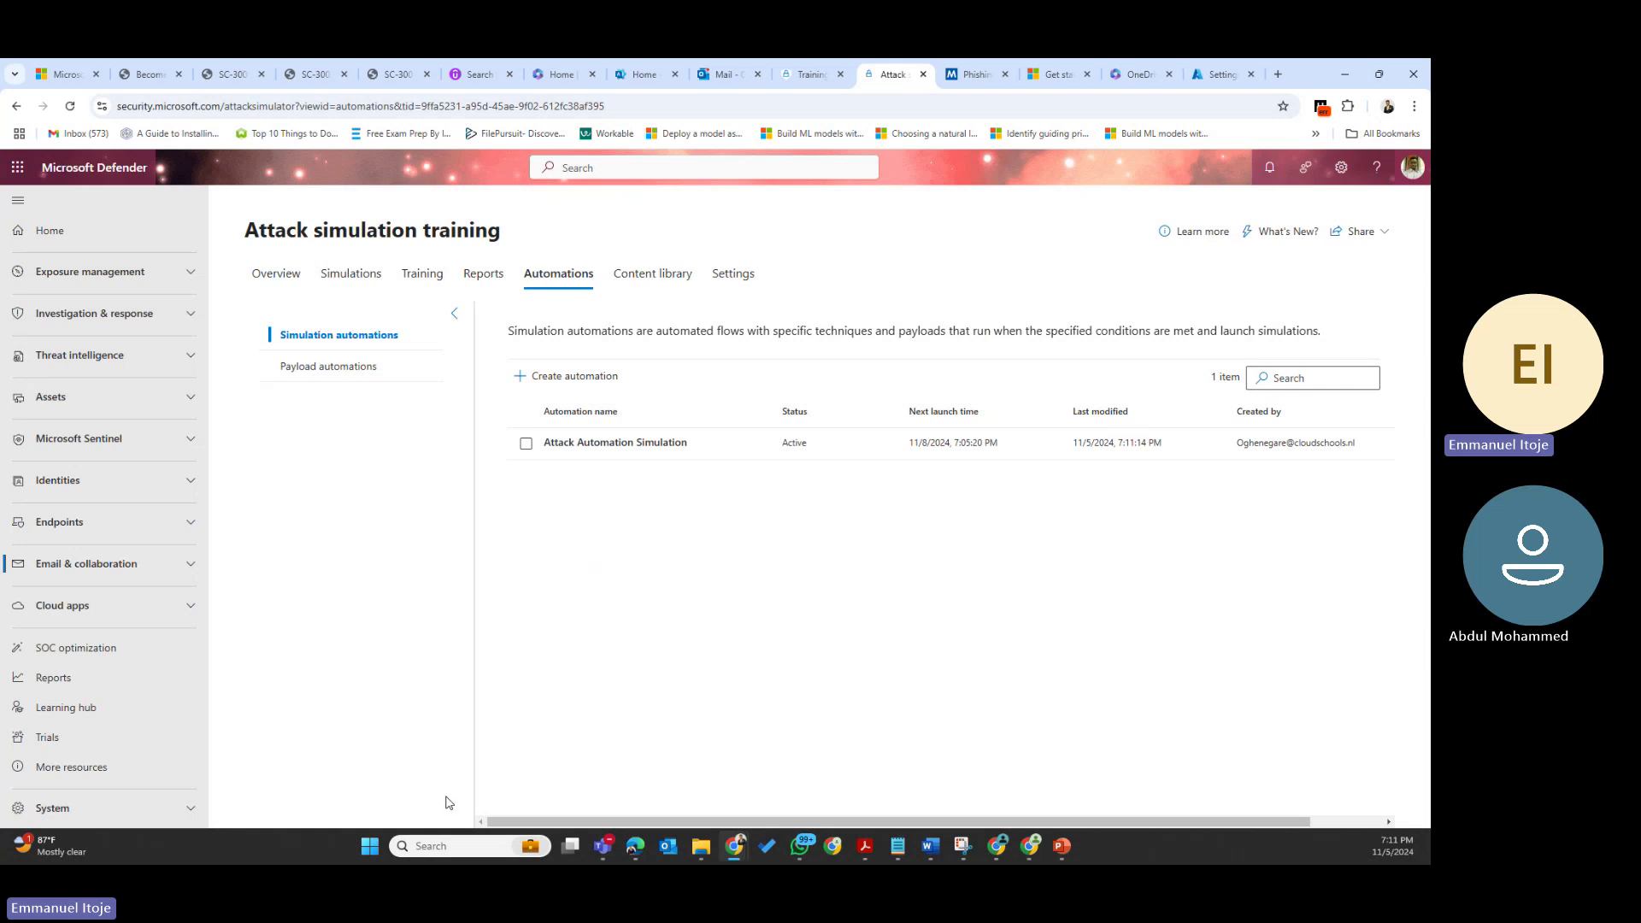
View the payload automations and the naming page for creating one, and cancel without creating it
{"action": "left_click", "coordinate": [297, 373]}
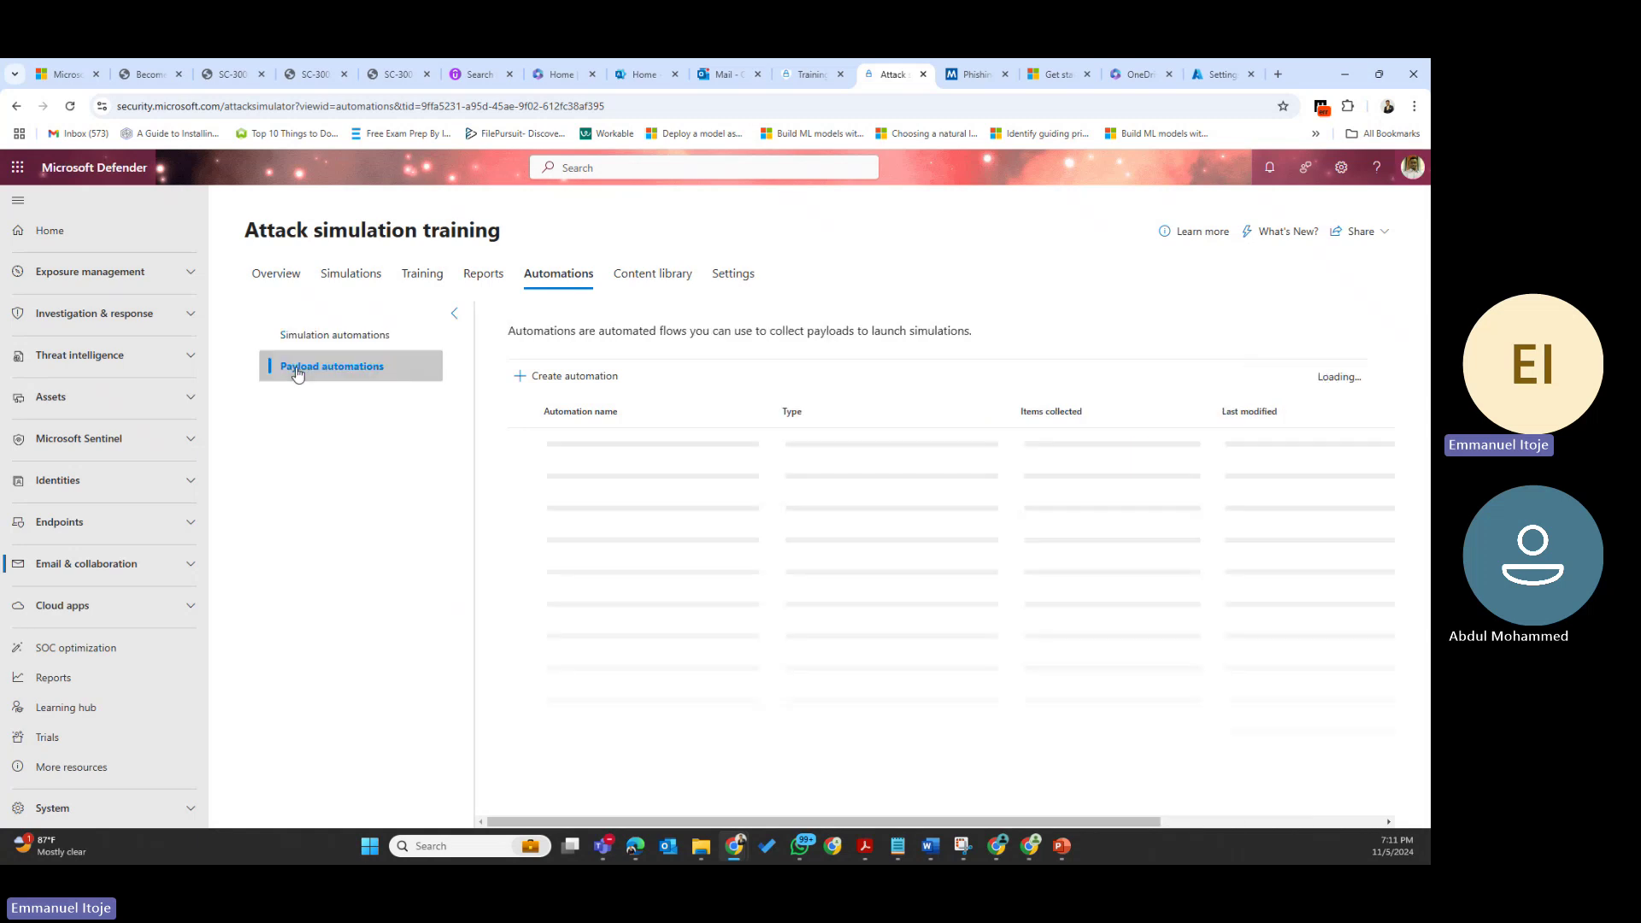
{"action": "left_click", "coordinate": [551, 377]}
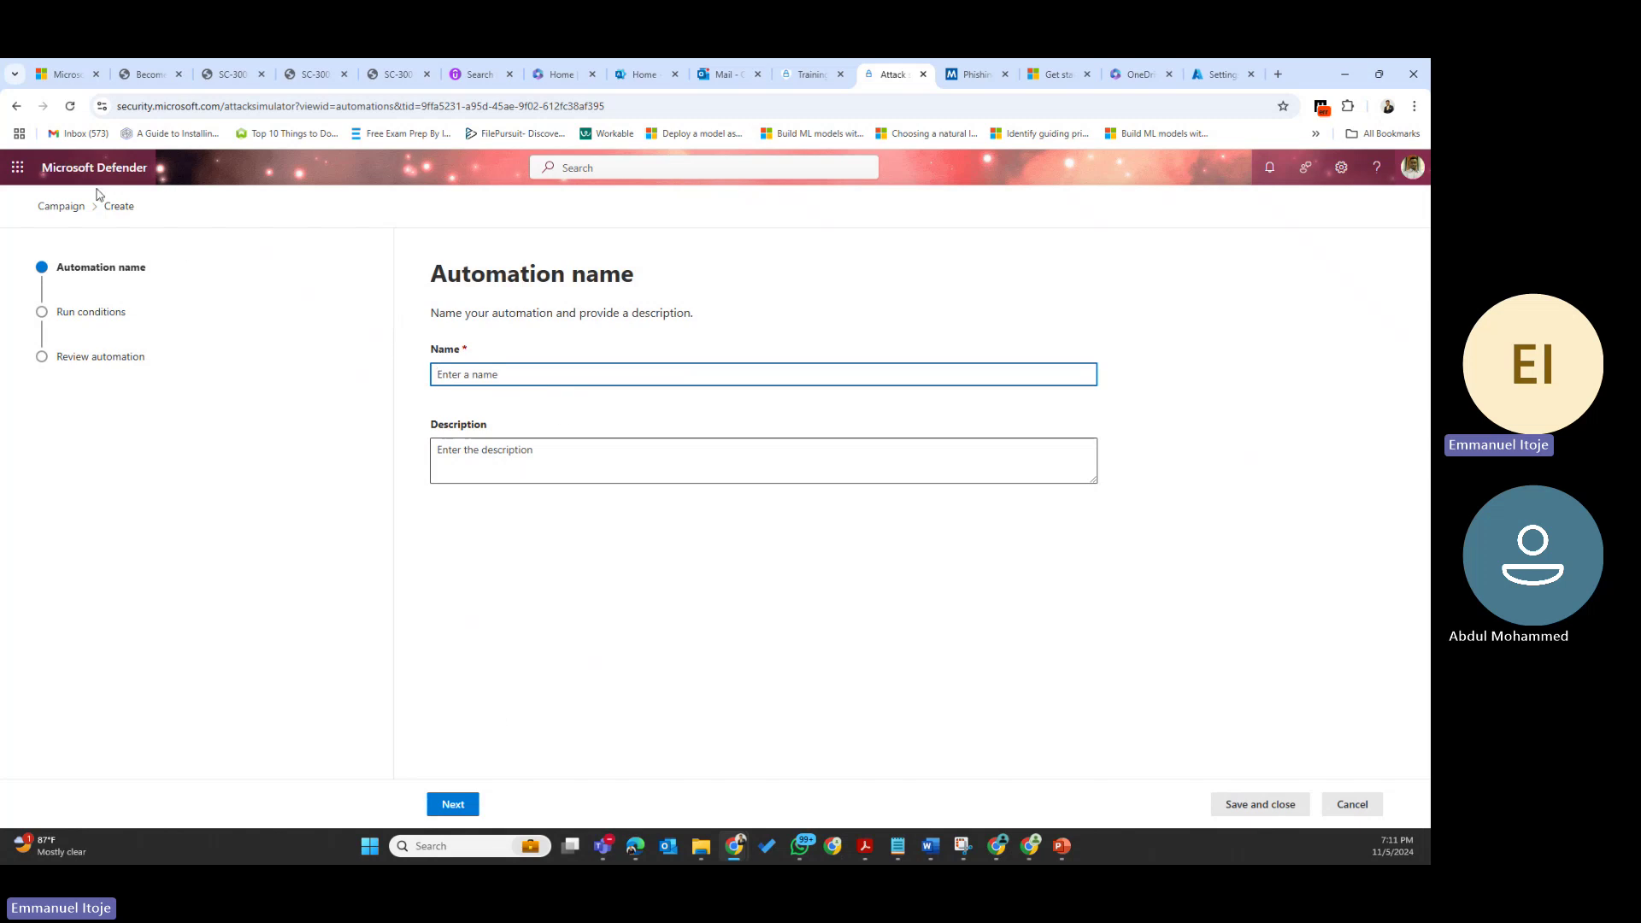
{"action": "left_click", "coordinate": [75, 206]}
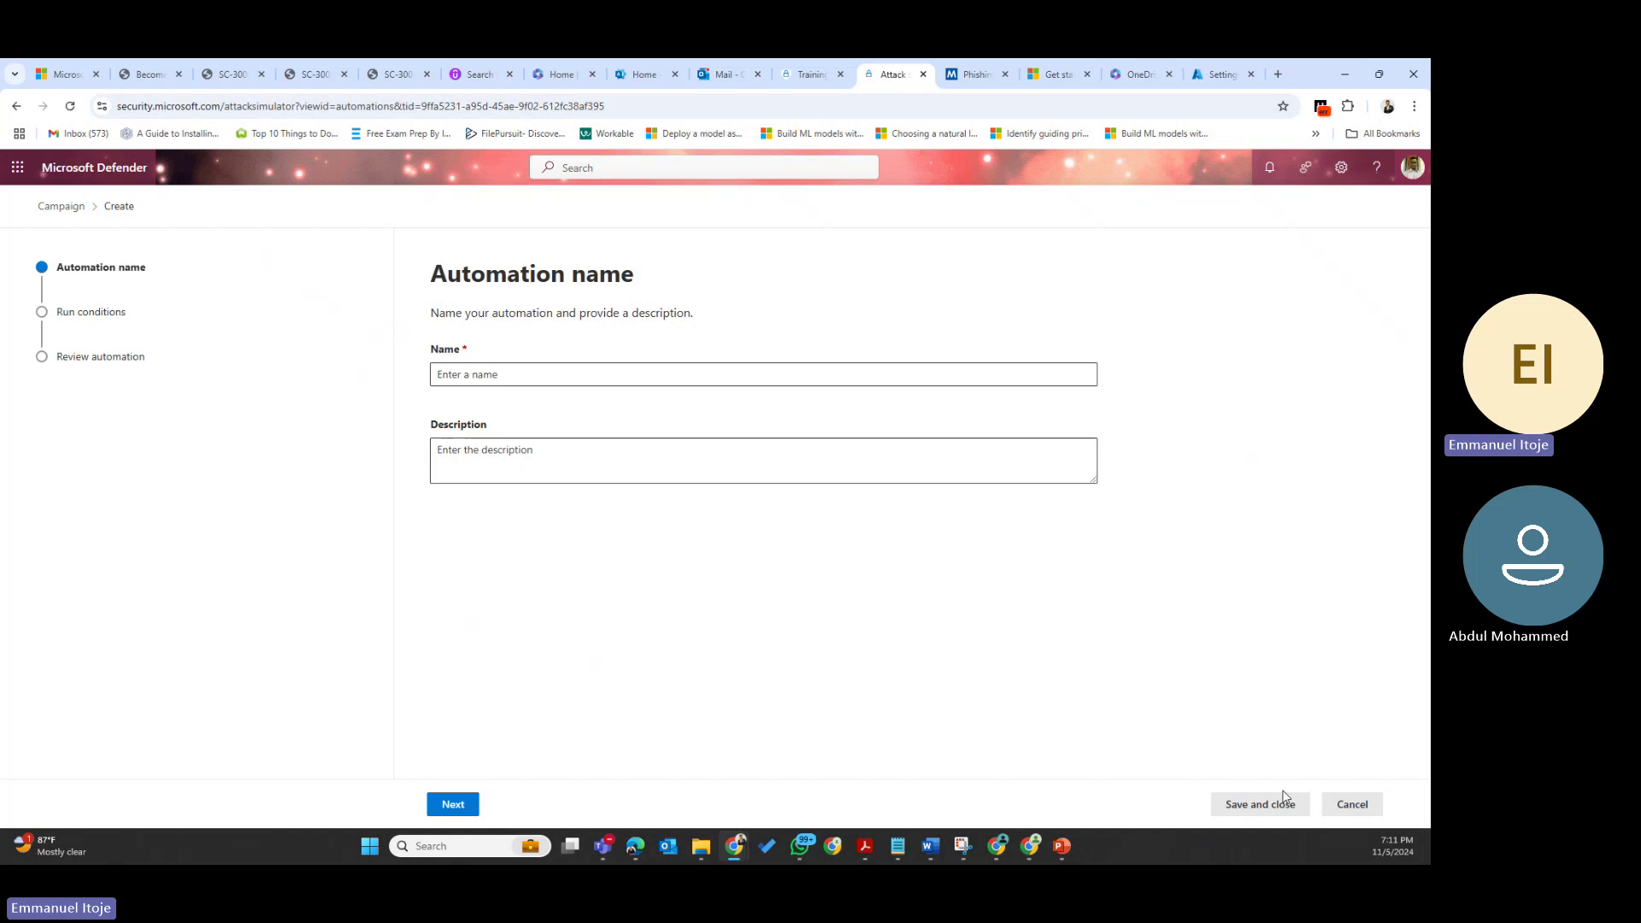
{"action": "left_click", "coordinate": [1352, 804]}
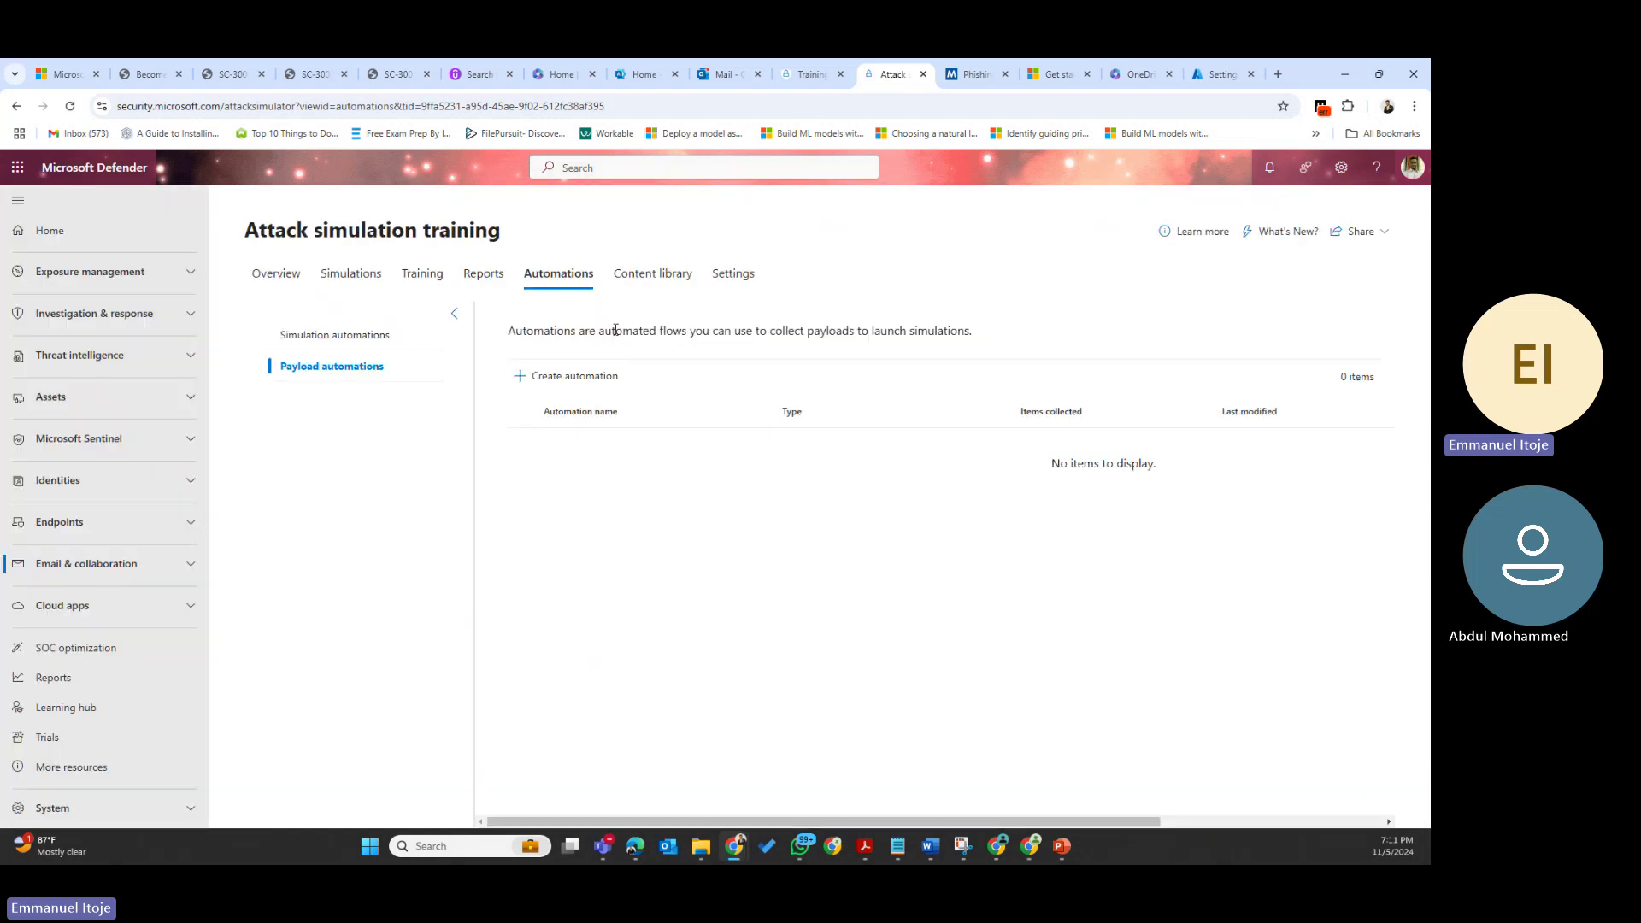